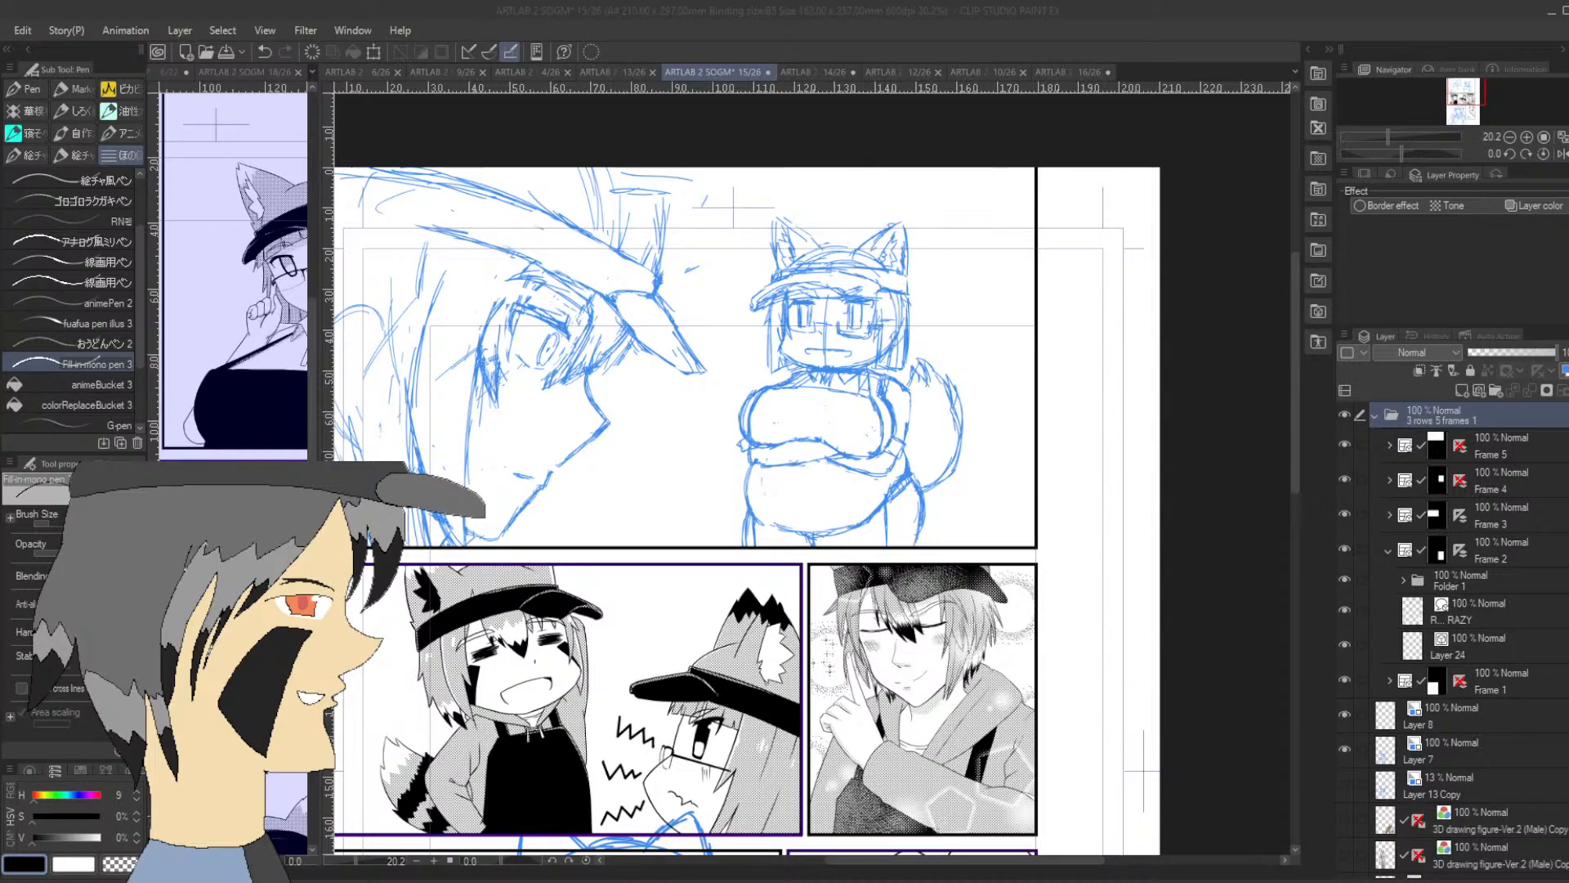
Expand the Frame 5 folder and toggle its Layer 11 Copy and Layer 2 sketches to check what each contains
click(1468, 436)
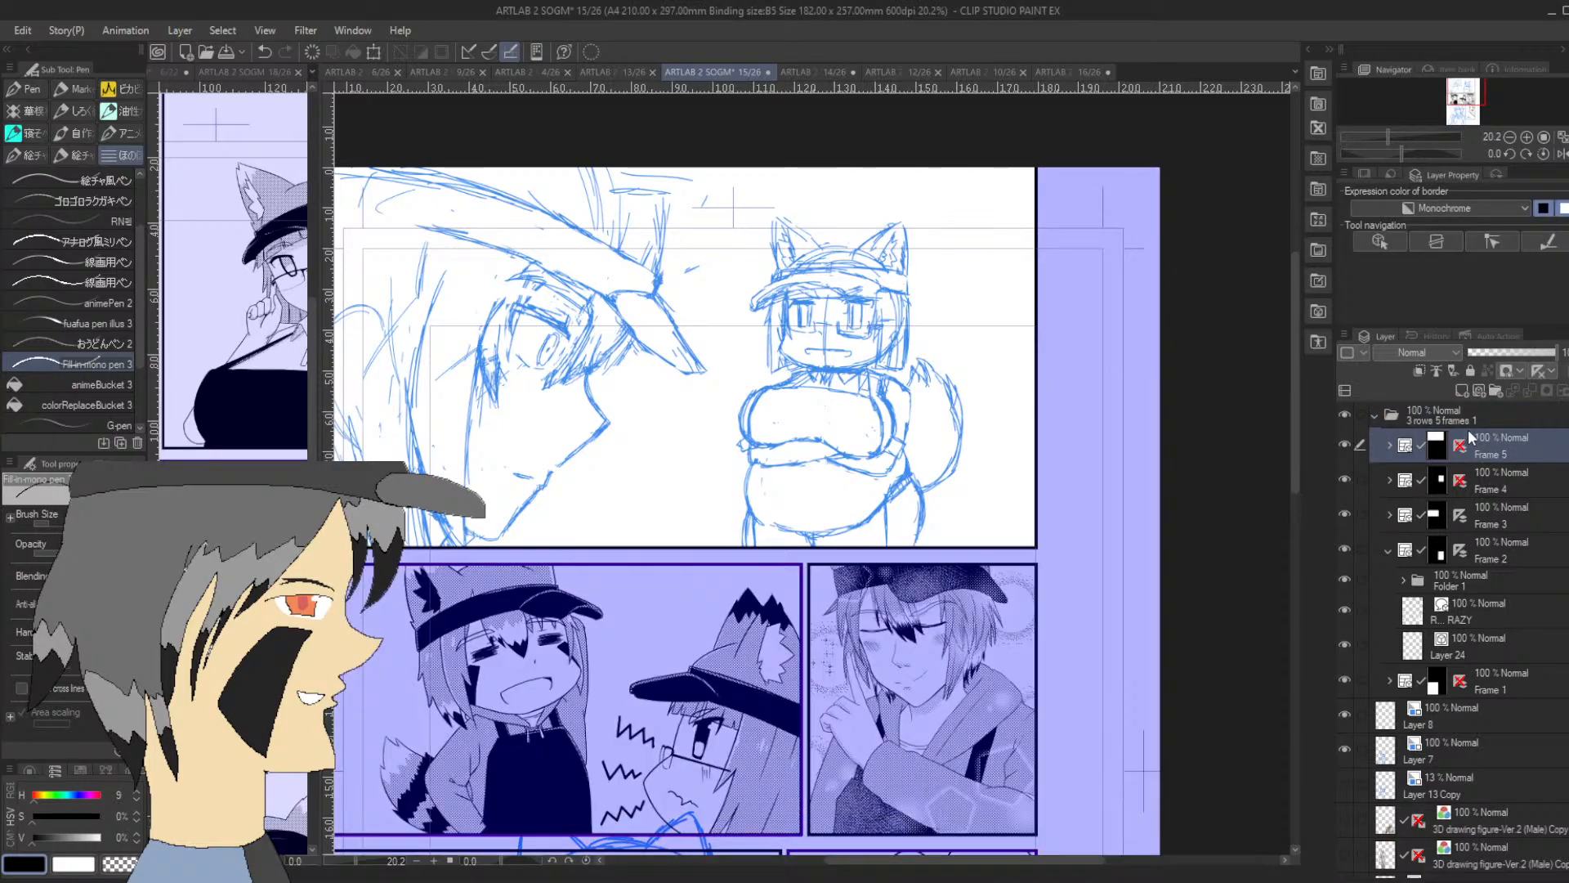
click(1388, 445)
click(1415, 481)
click(1344, 478)
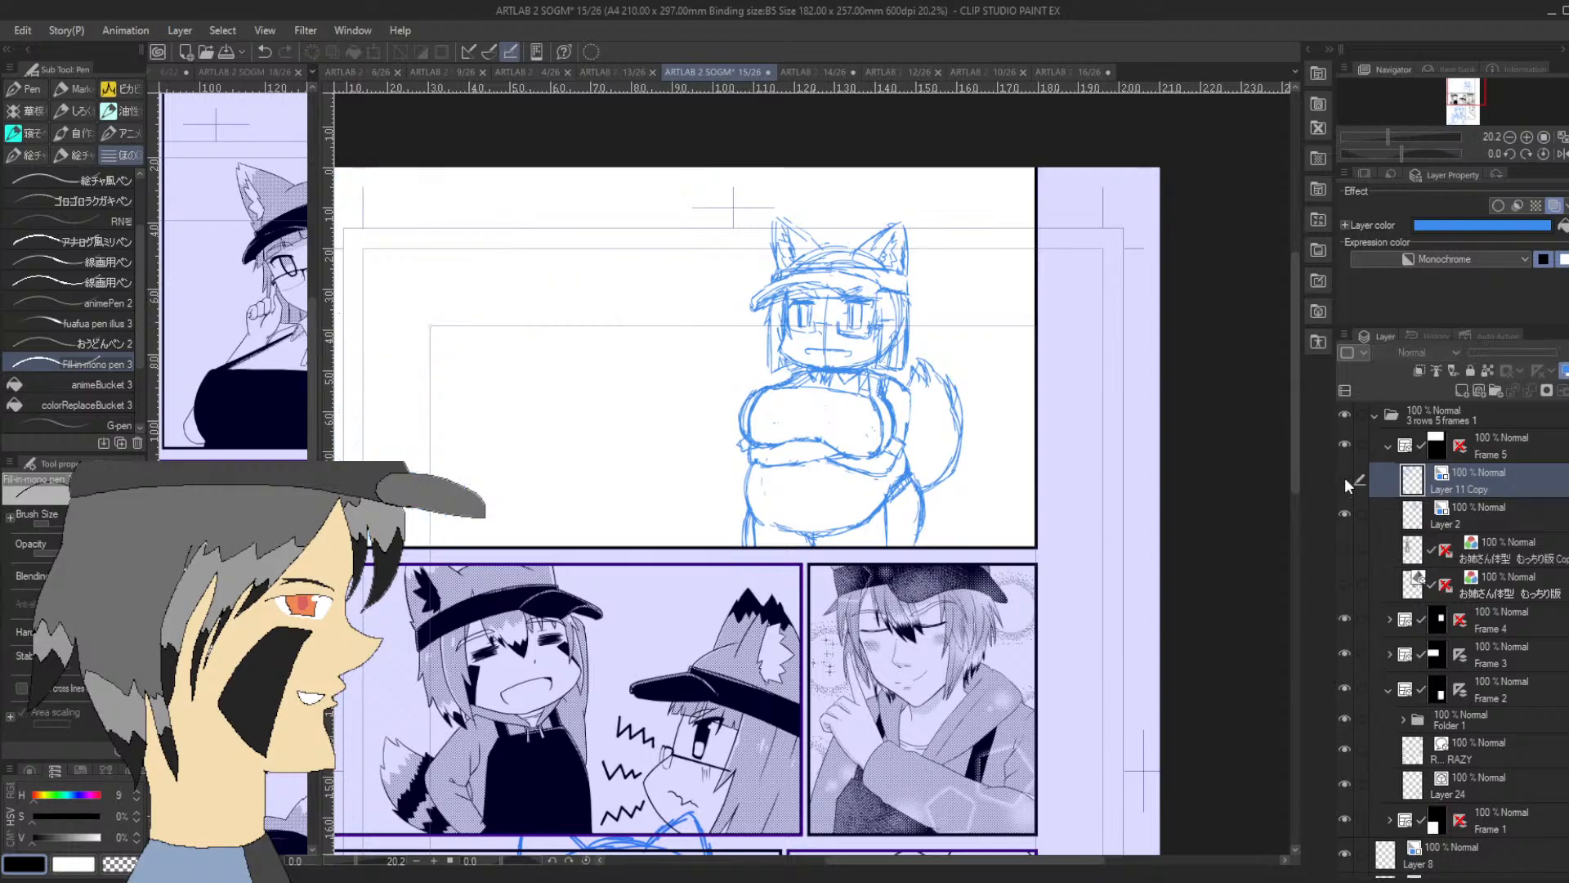
click(1345, 478)
click(1343, 513)
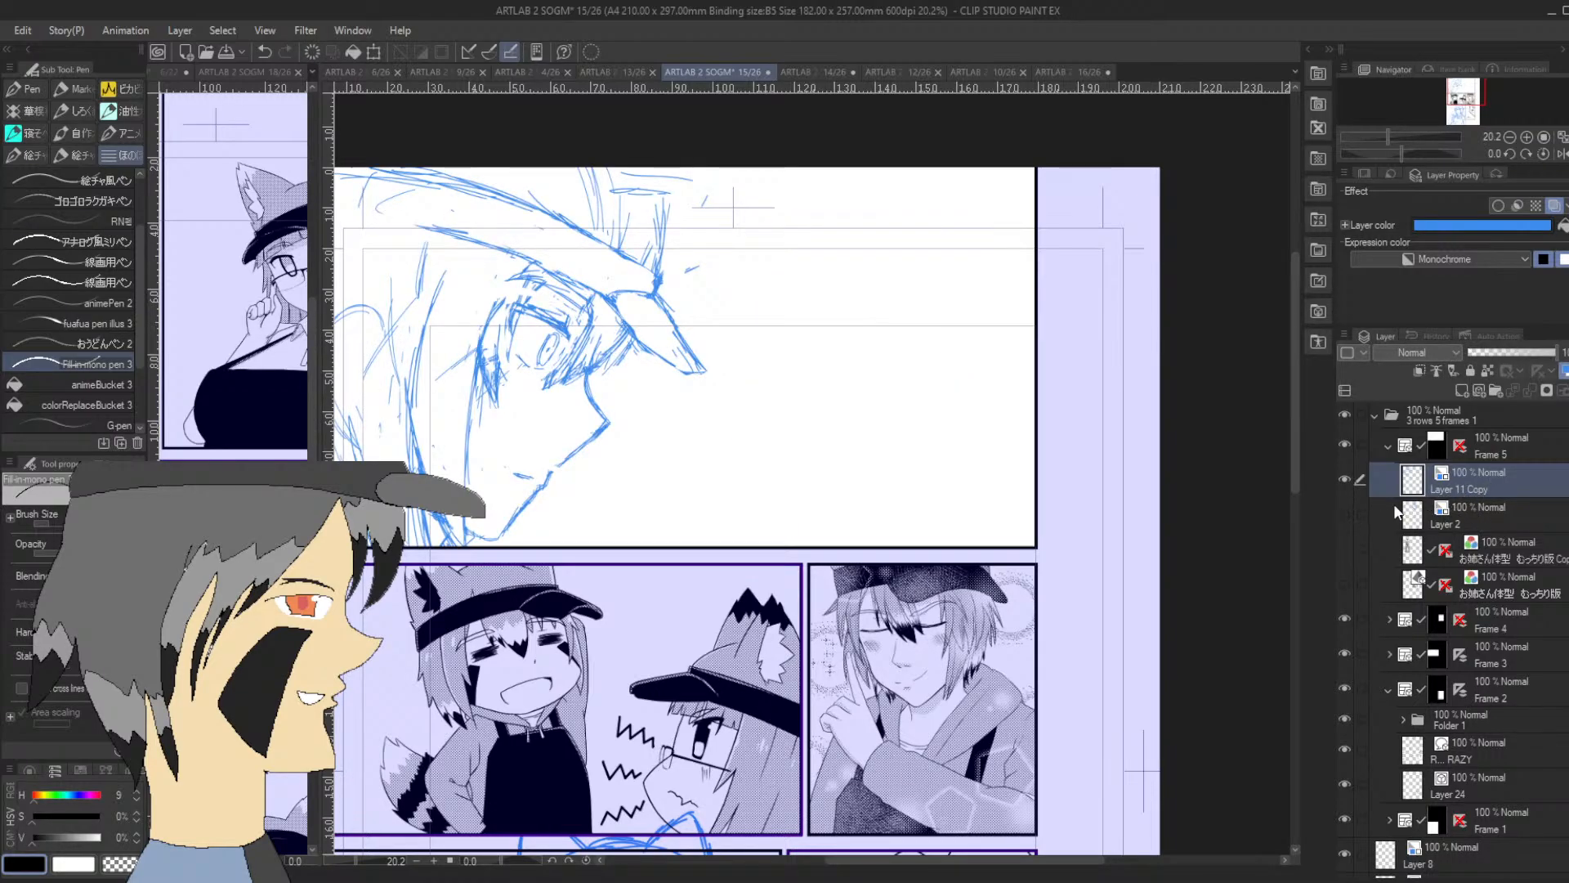
click(1344, 516)
Examine the finished middle-row panels up close, comparing them in normal and mirrored view
drag(1473, 98, 1469, 102)
click(1525, 137)
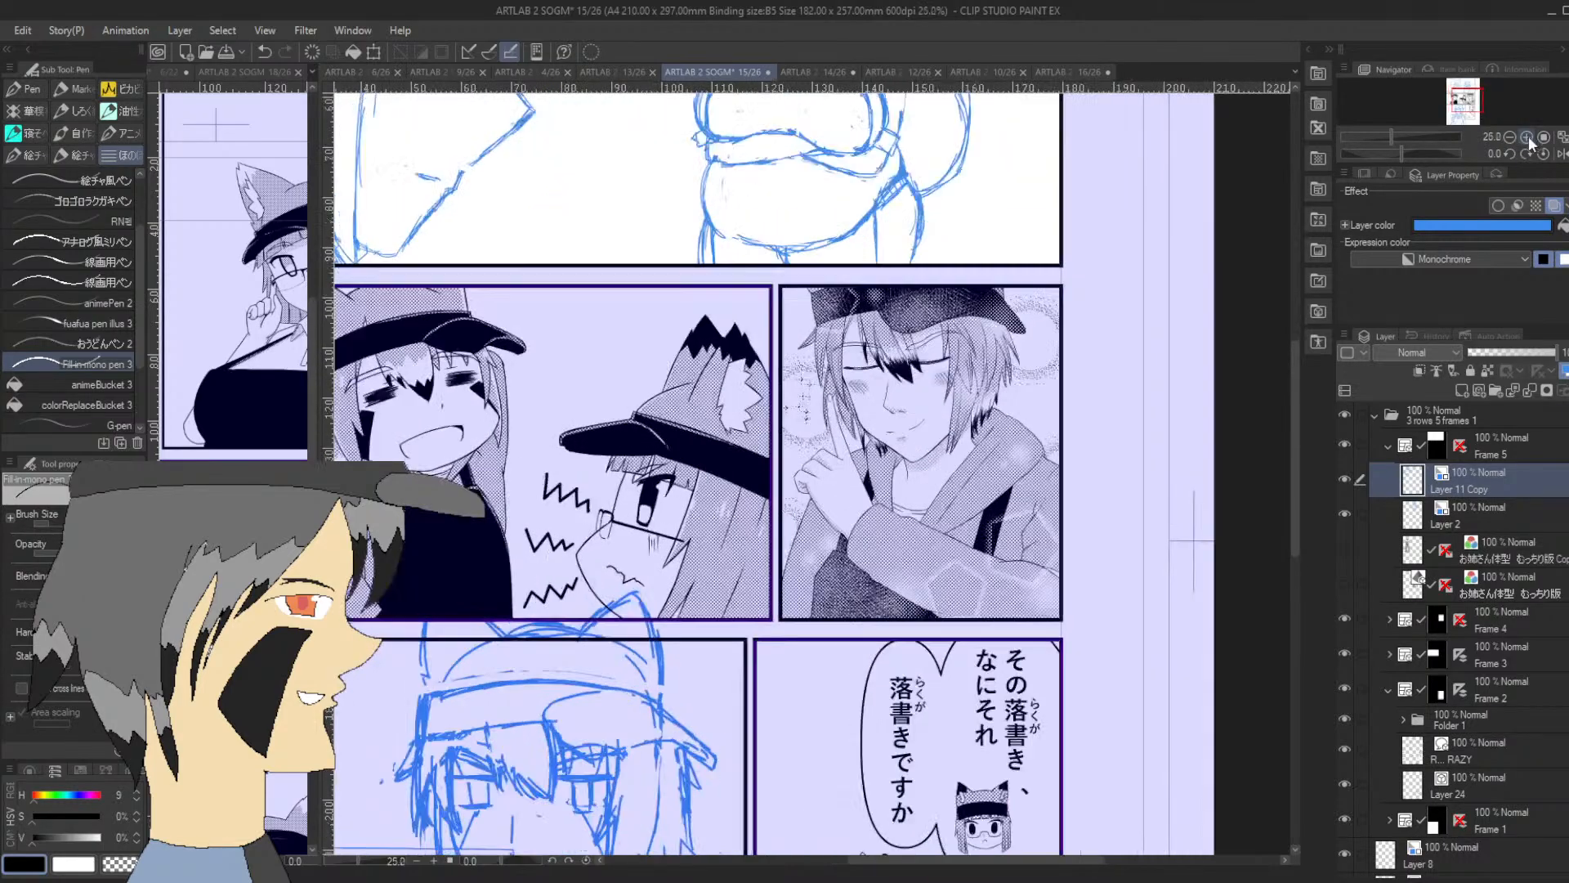
click(1526, 138)
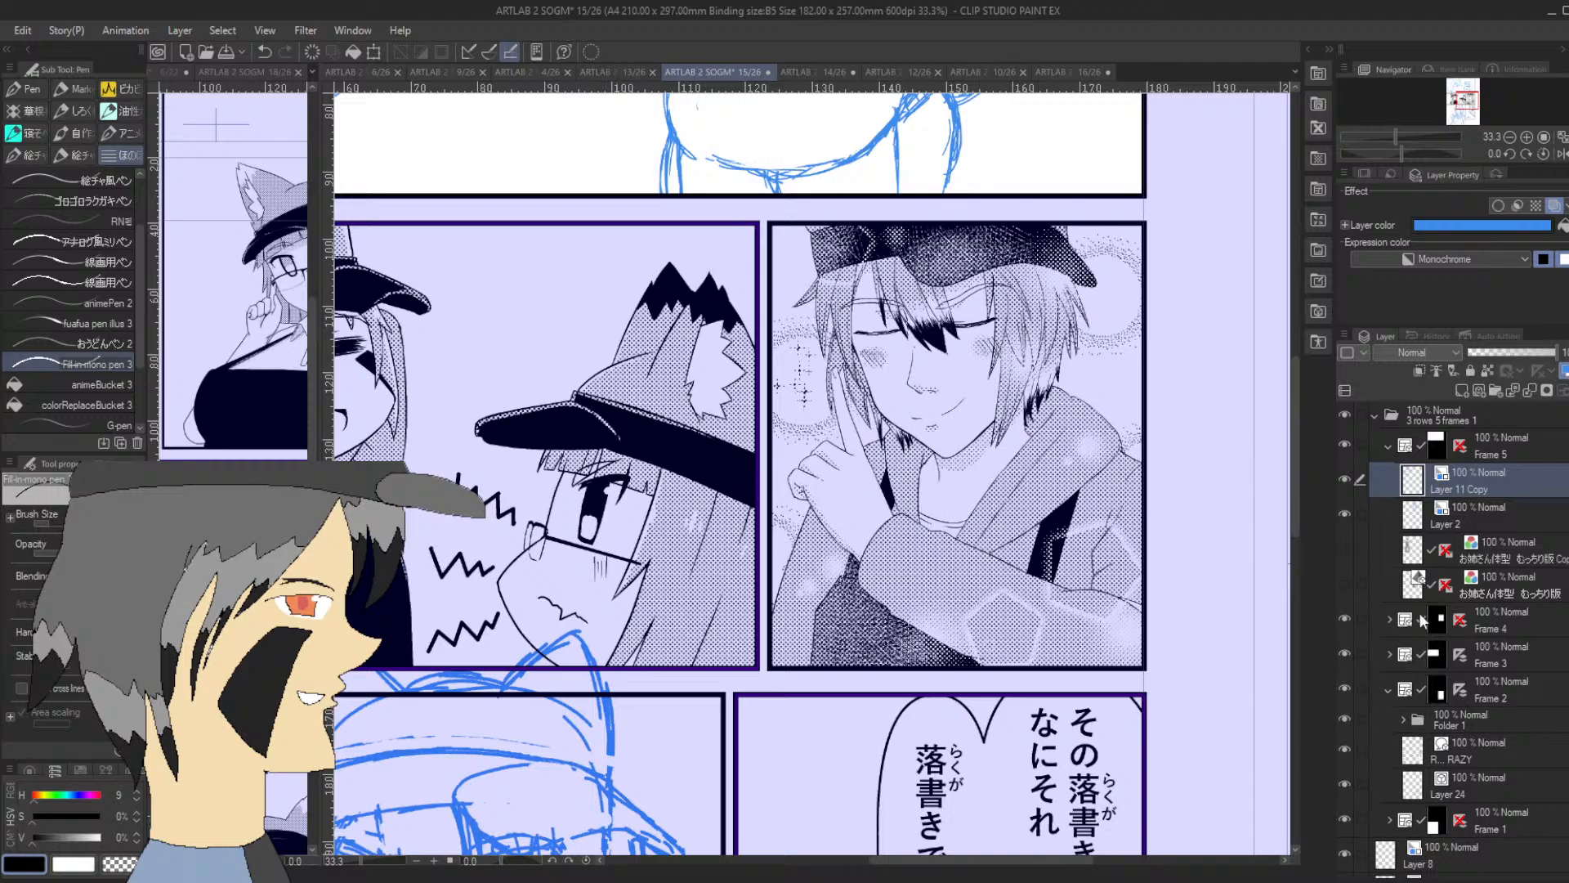
click(1344, 618)
click(1344, 619)
drag(1467, 101, 1464, 99)
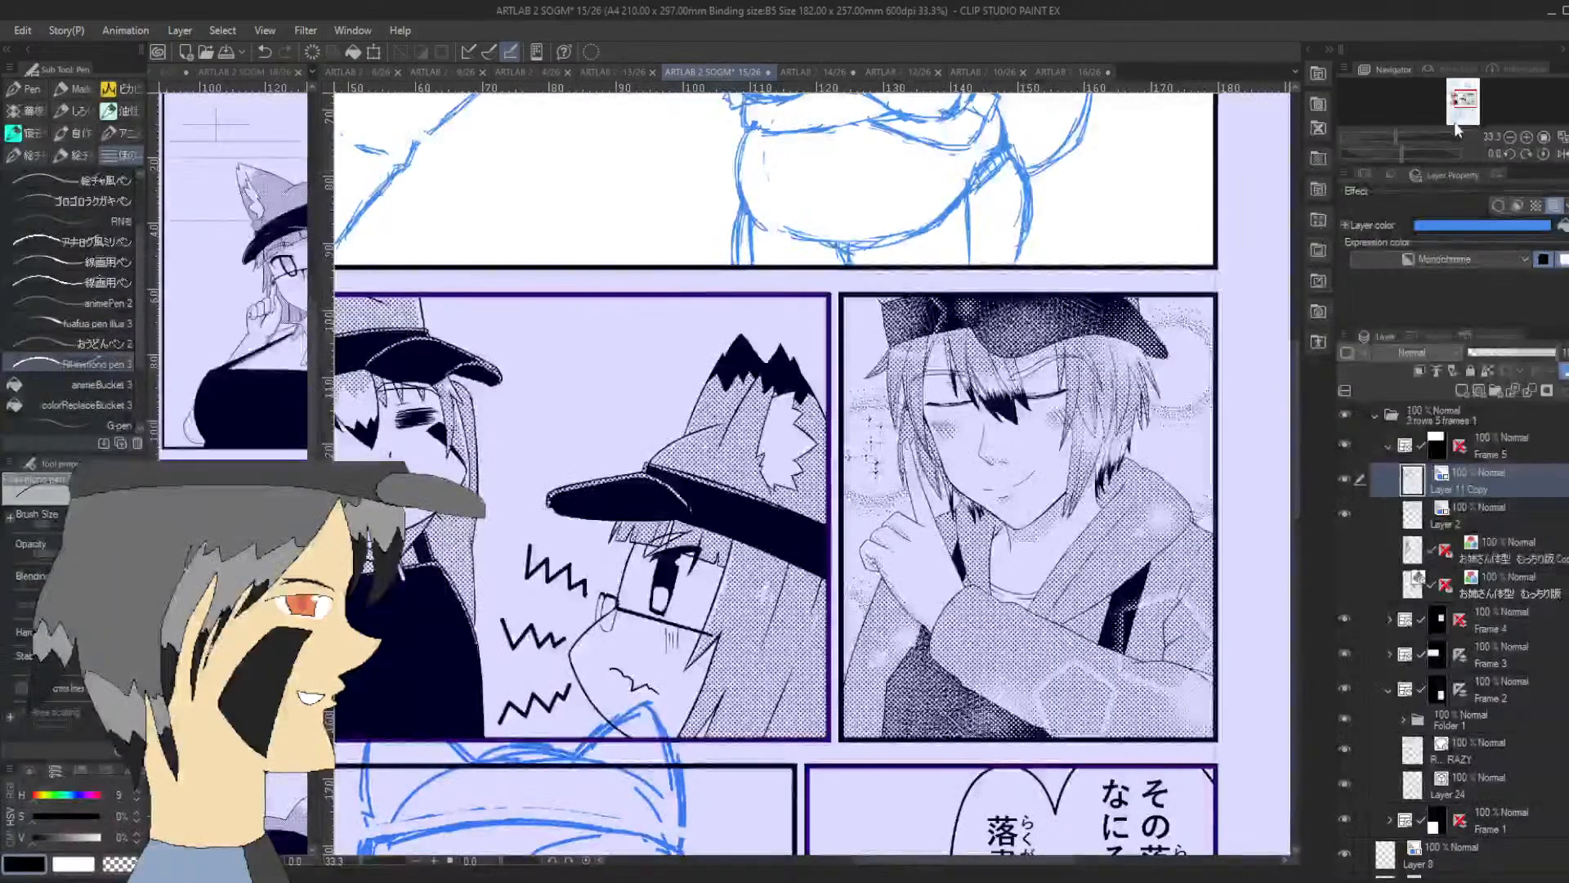
click(1560, 155)
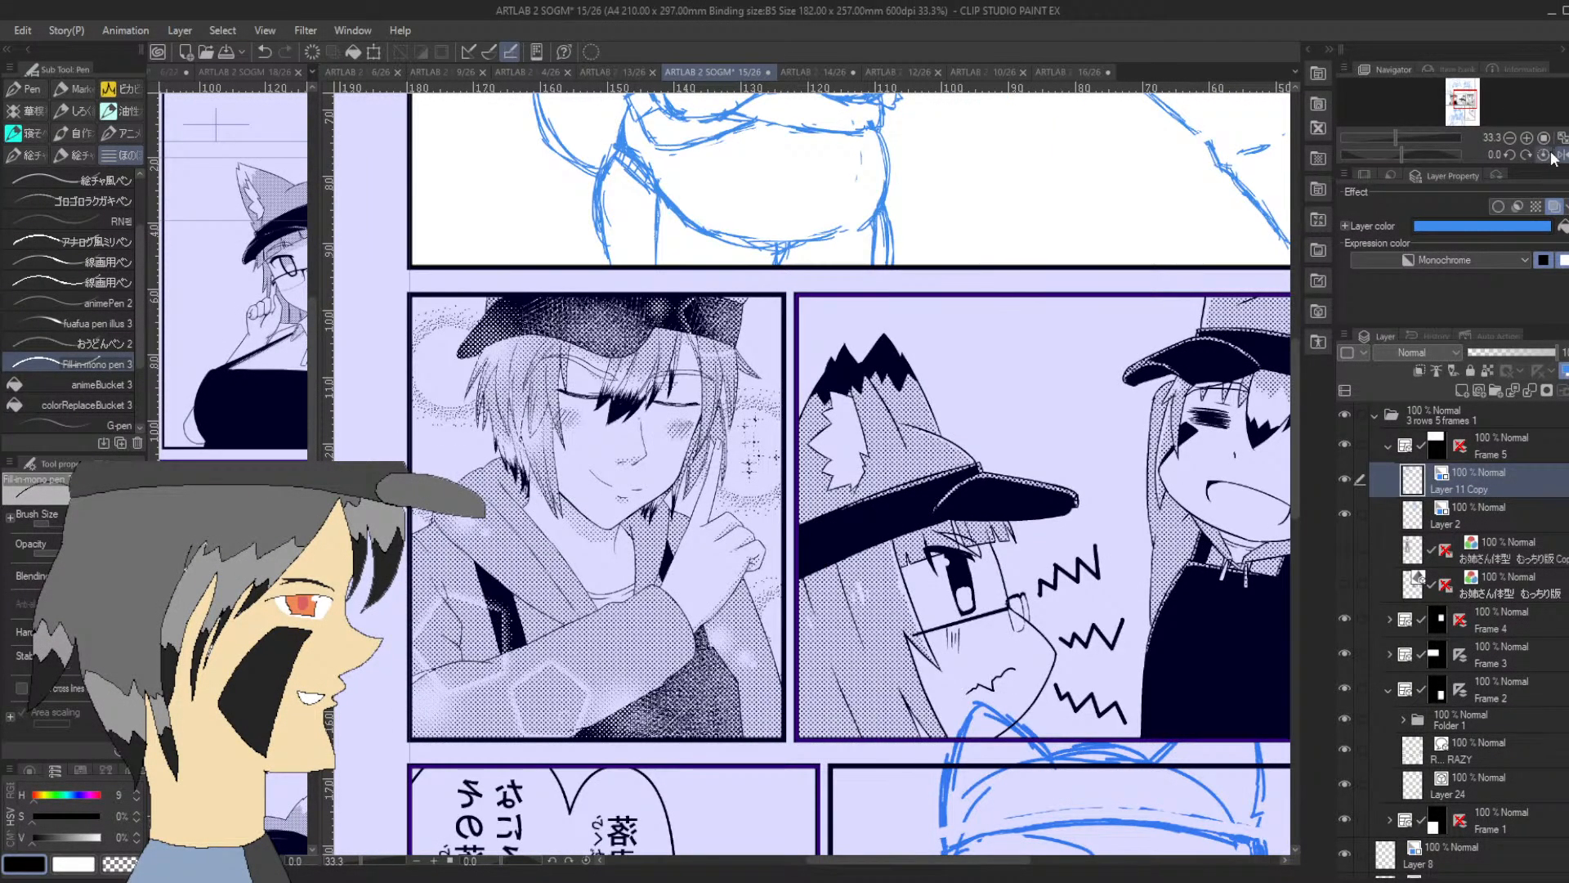
click(1560, 155)
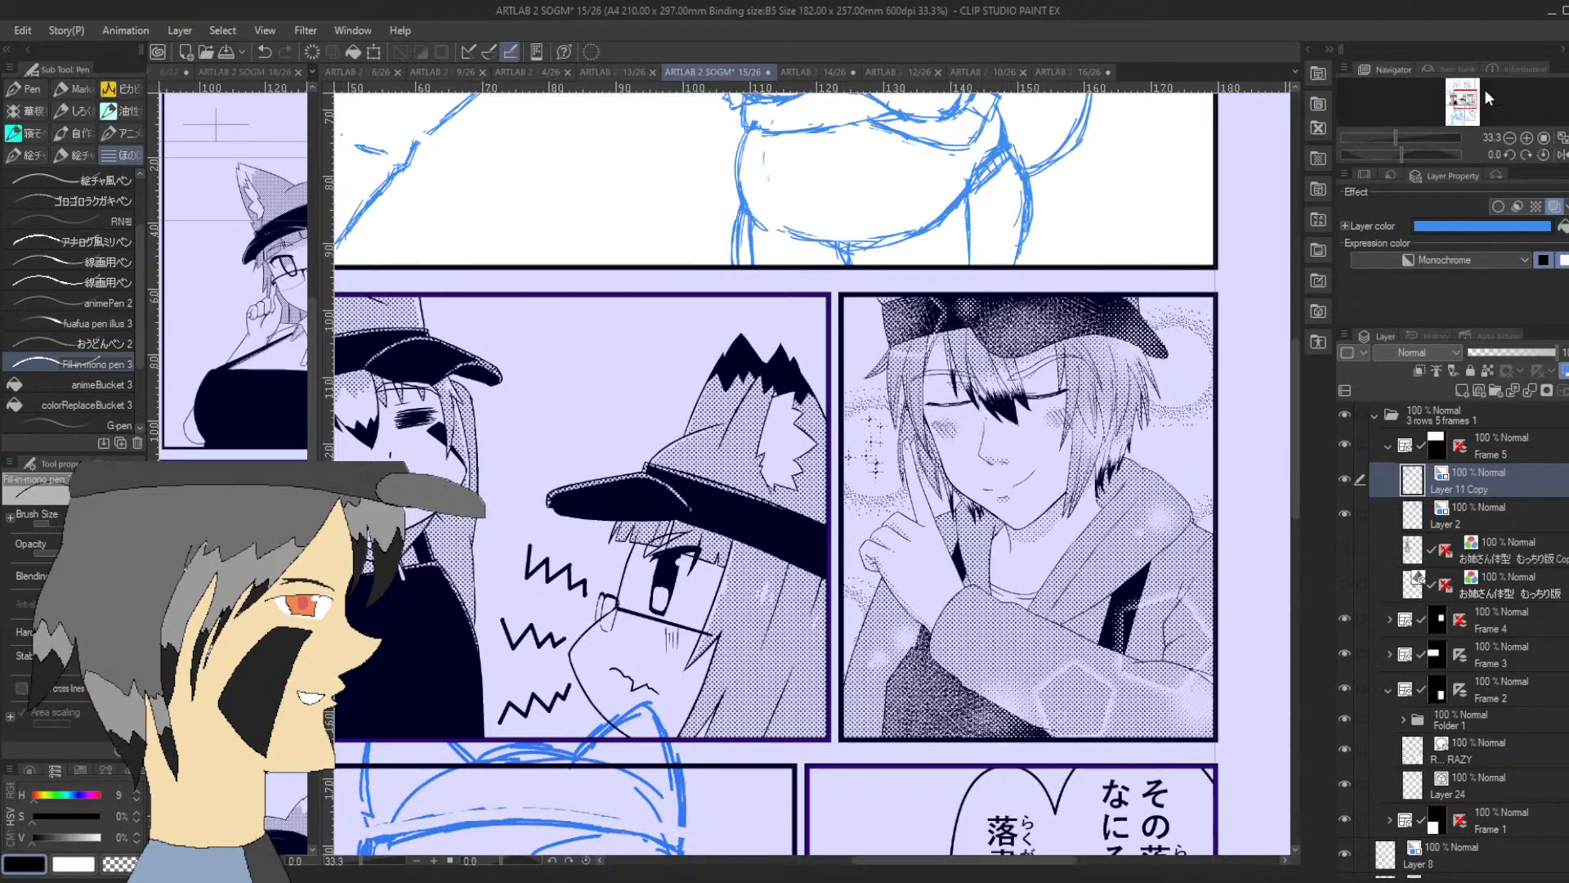
click(1559, 155)
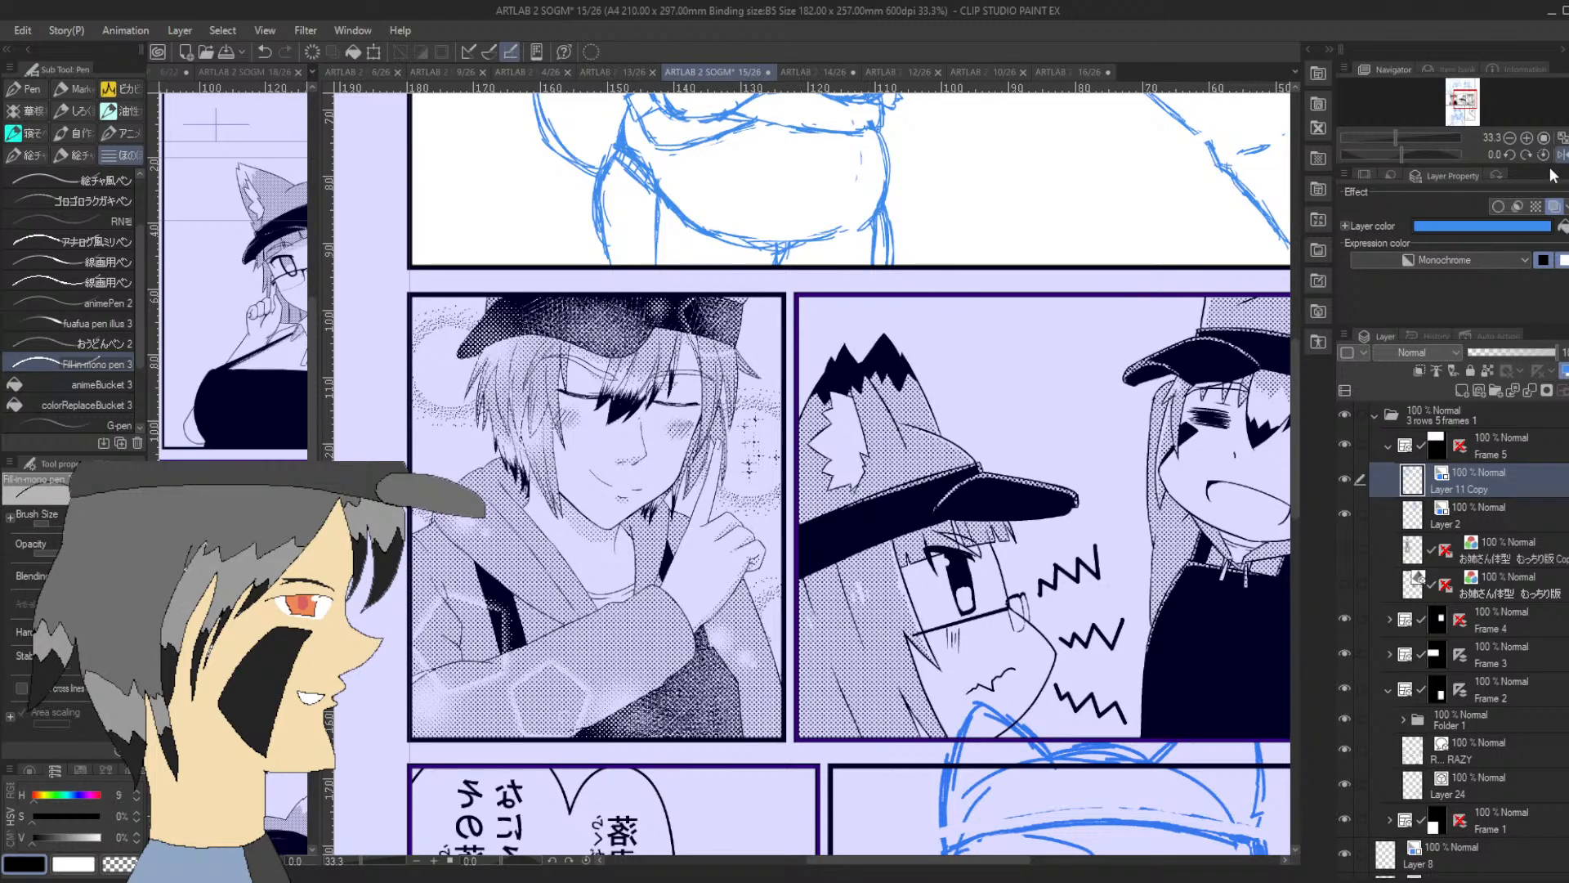
click(1560, 155)
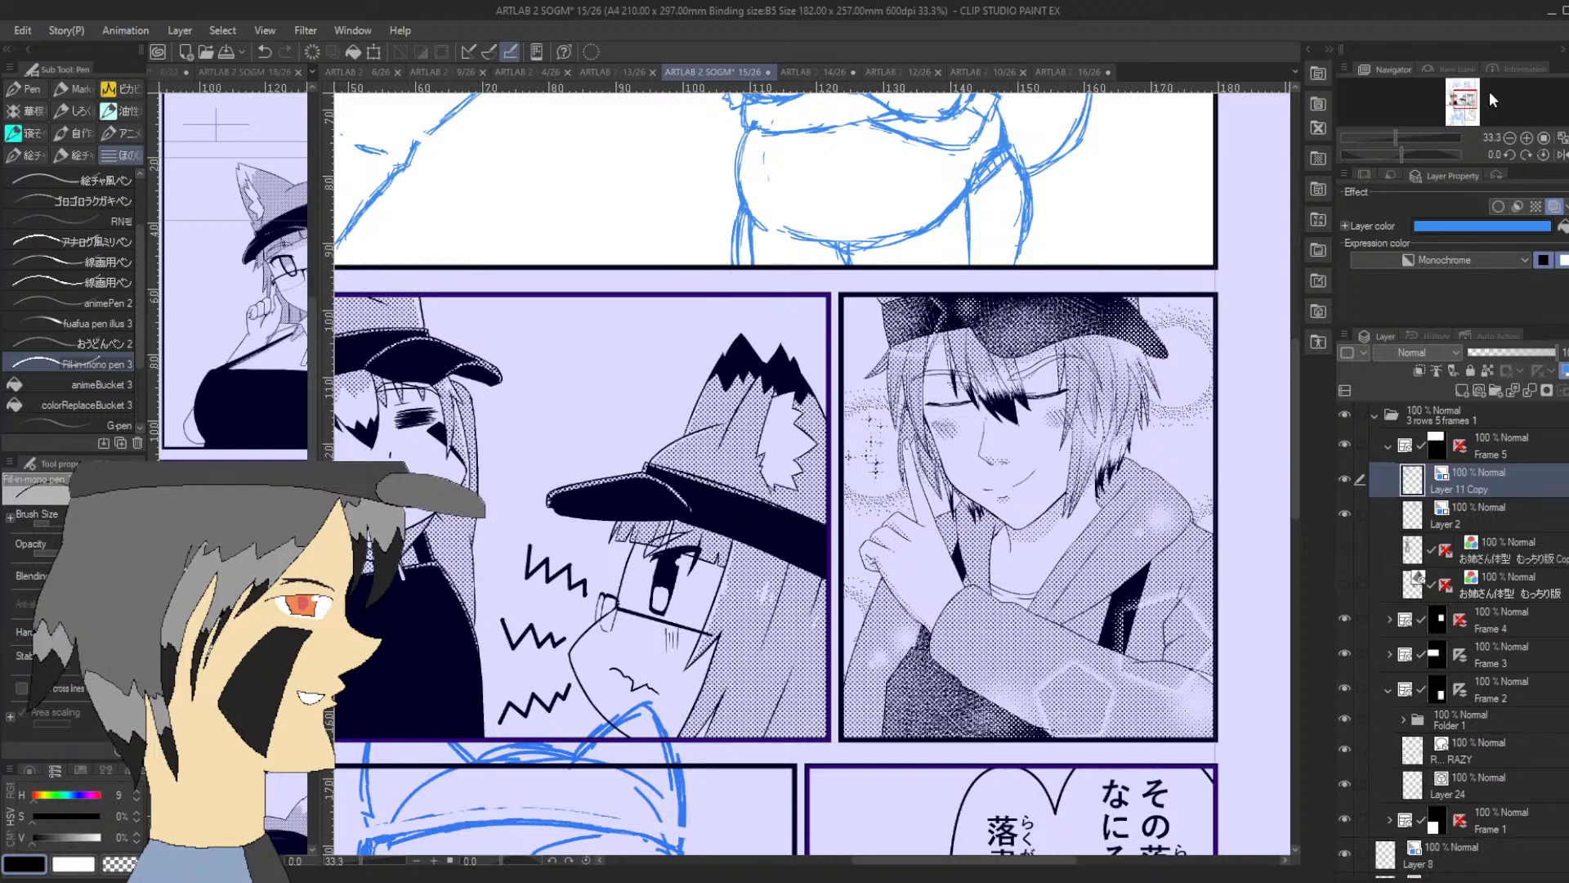
Hide Layer 11 Copy and lower the opacity of the chibi fox-girl sketch on Layer 2 to 18%
drag(1462, 101, 1464, 88)
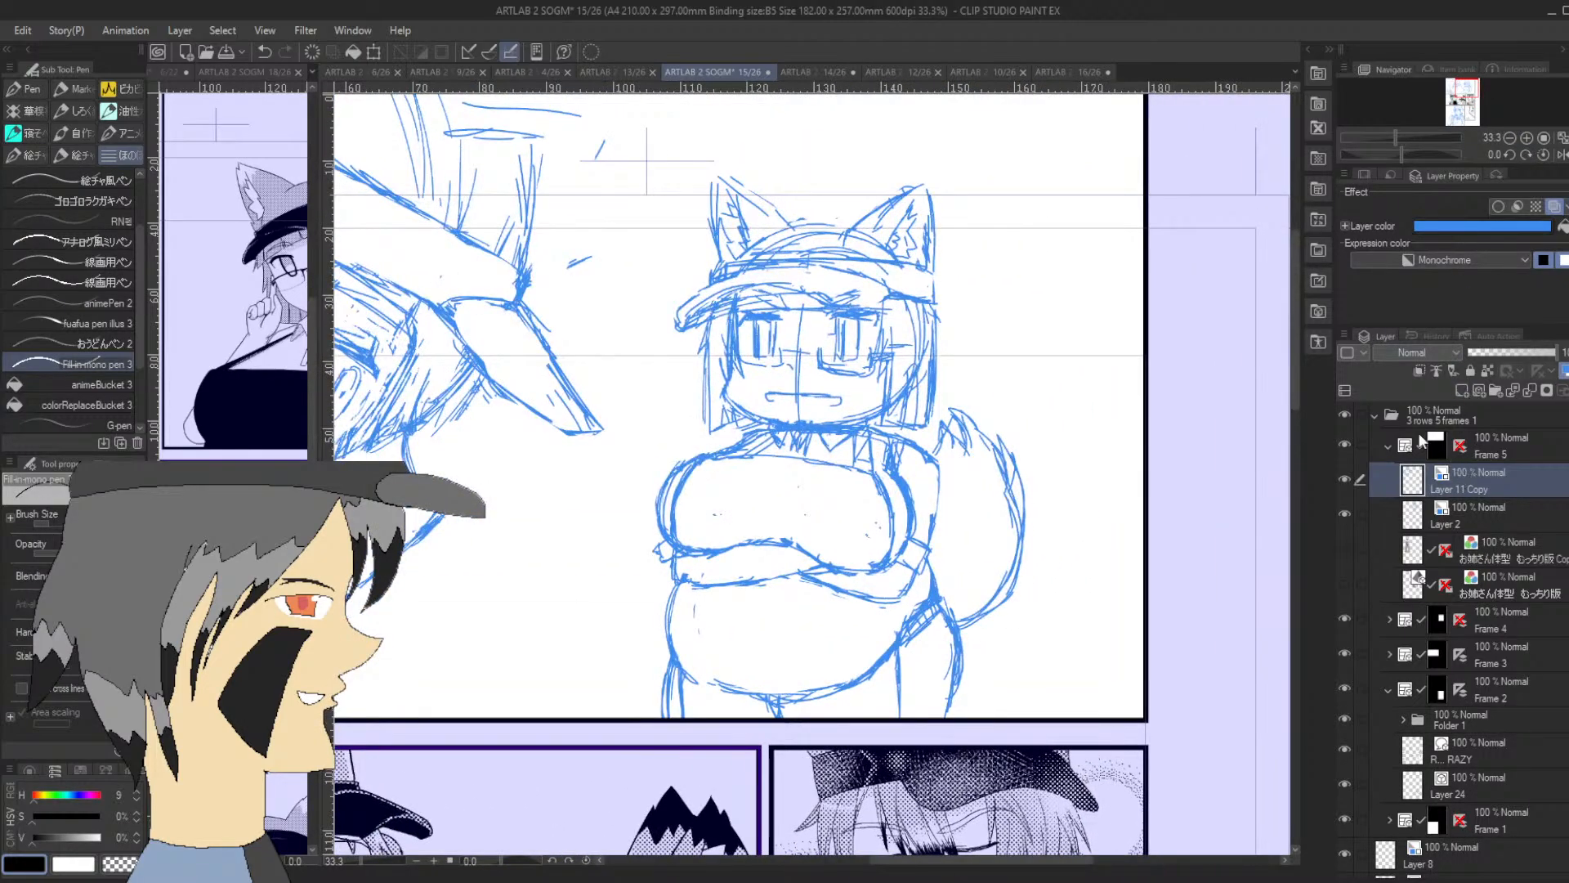
click(1345, 479)
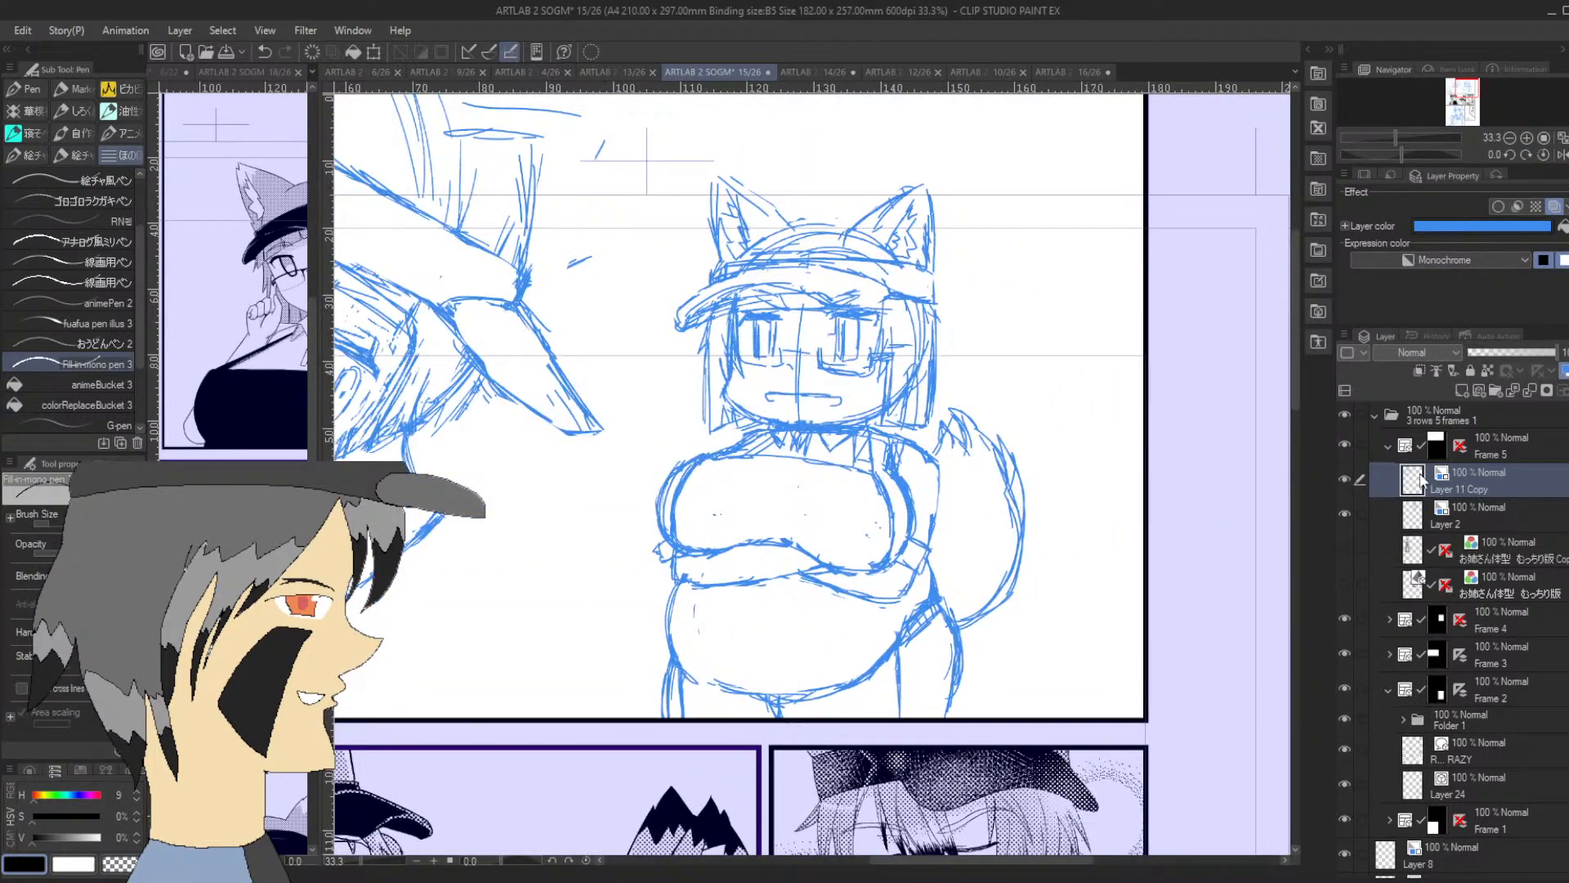
click(1346, 479)
click(1479, 515)
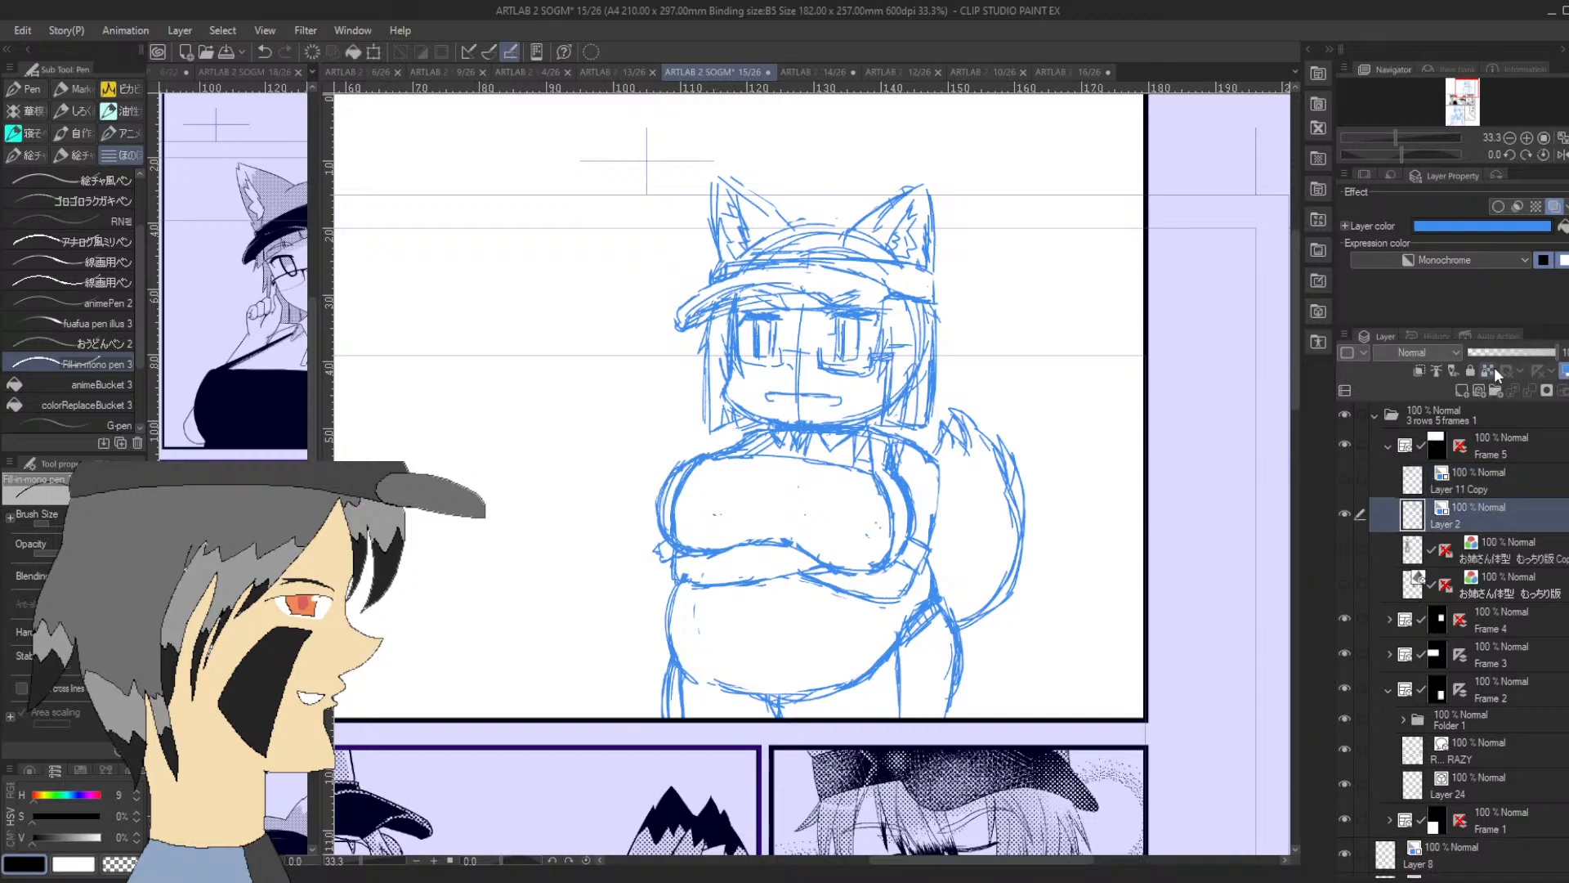
drag(1536, 351, 1491, 361)
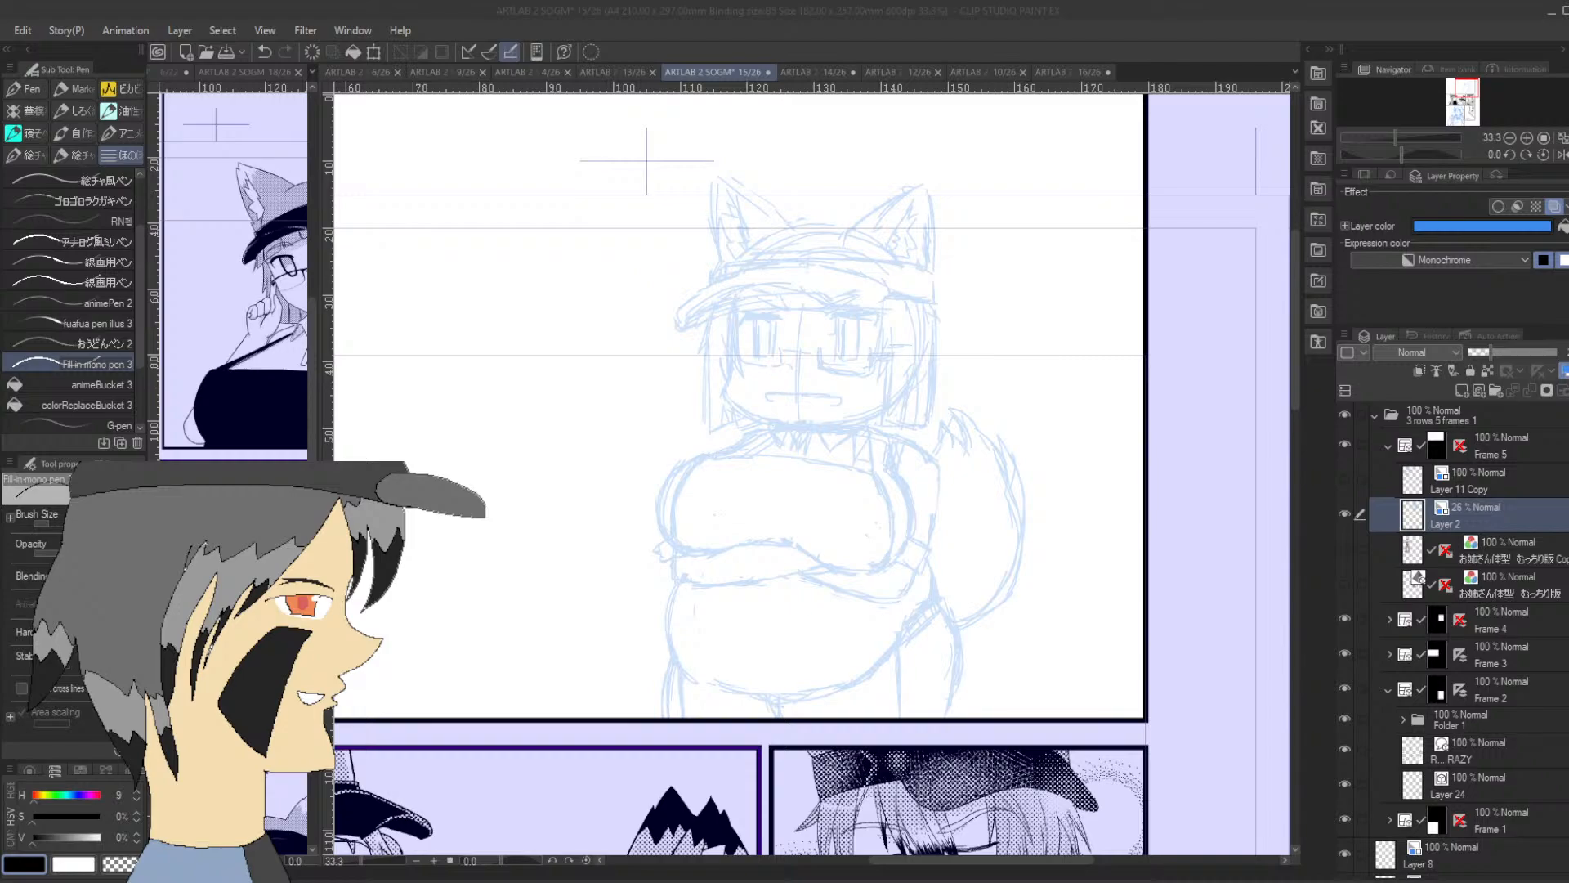
click(1481, 351)
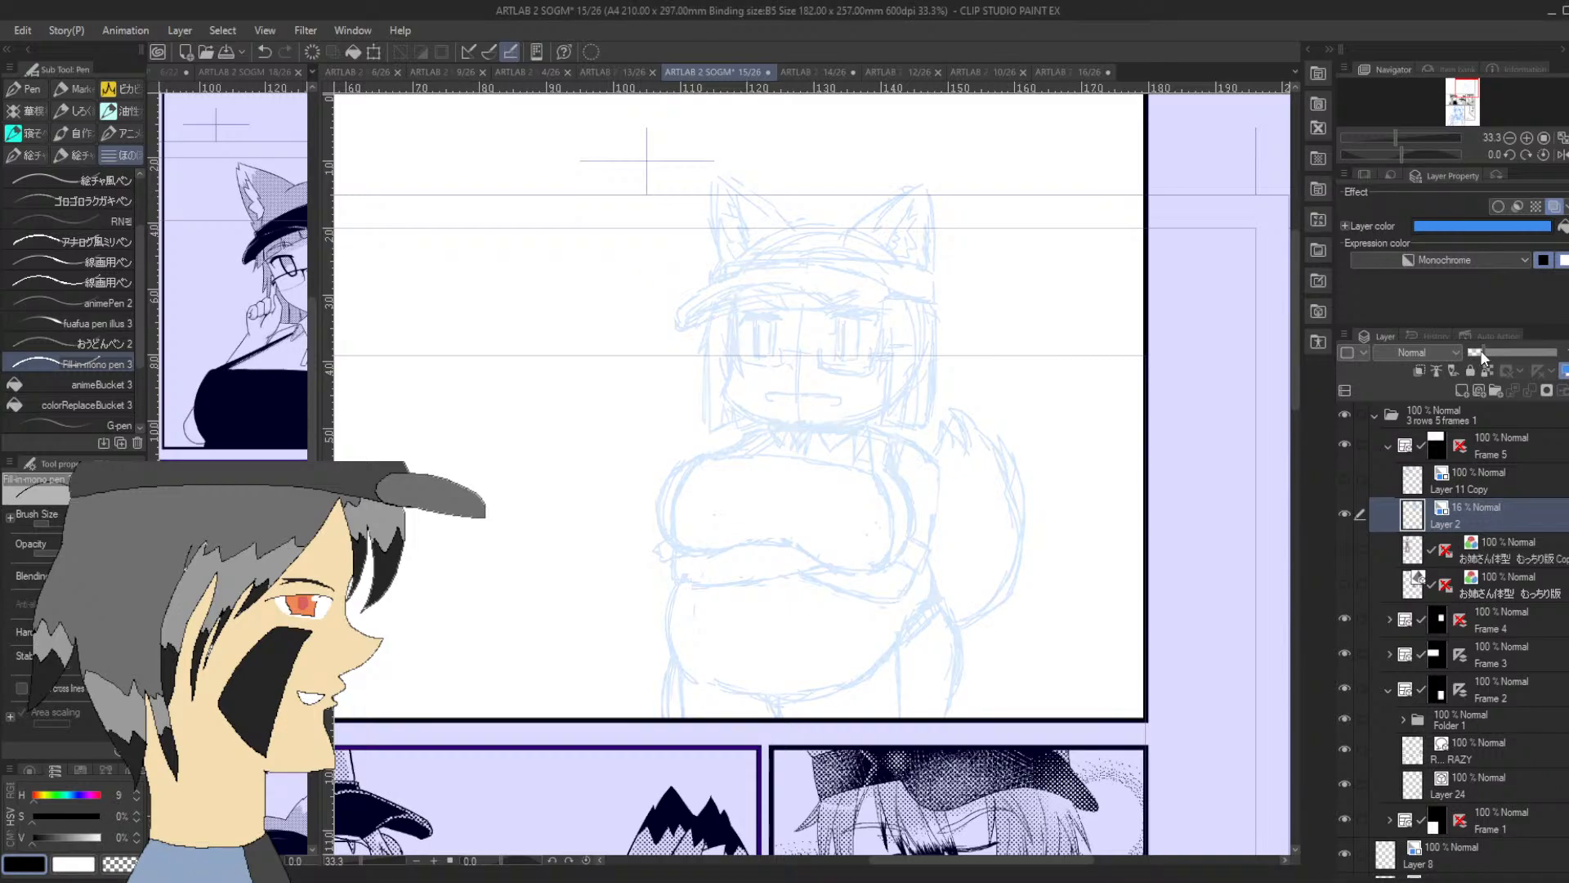
Add a new layer above the Layer 2 sketch and ink the glasses' curved bridge with the G-pen
double_click(1527, 138)
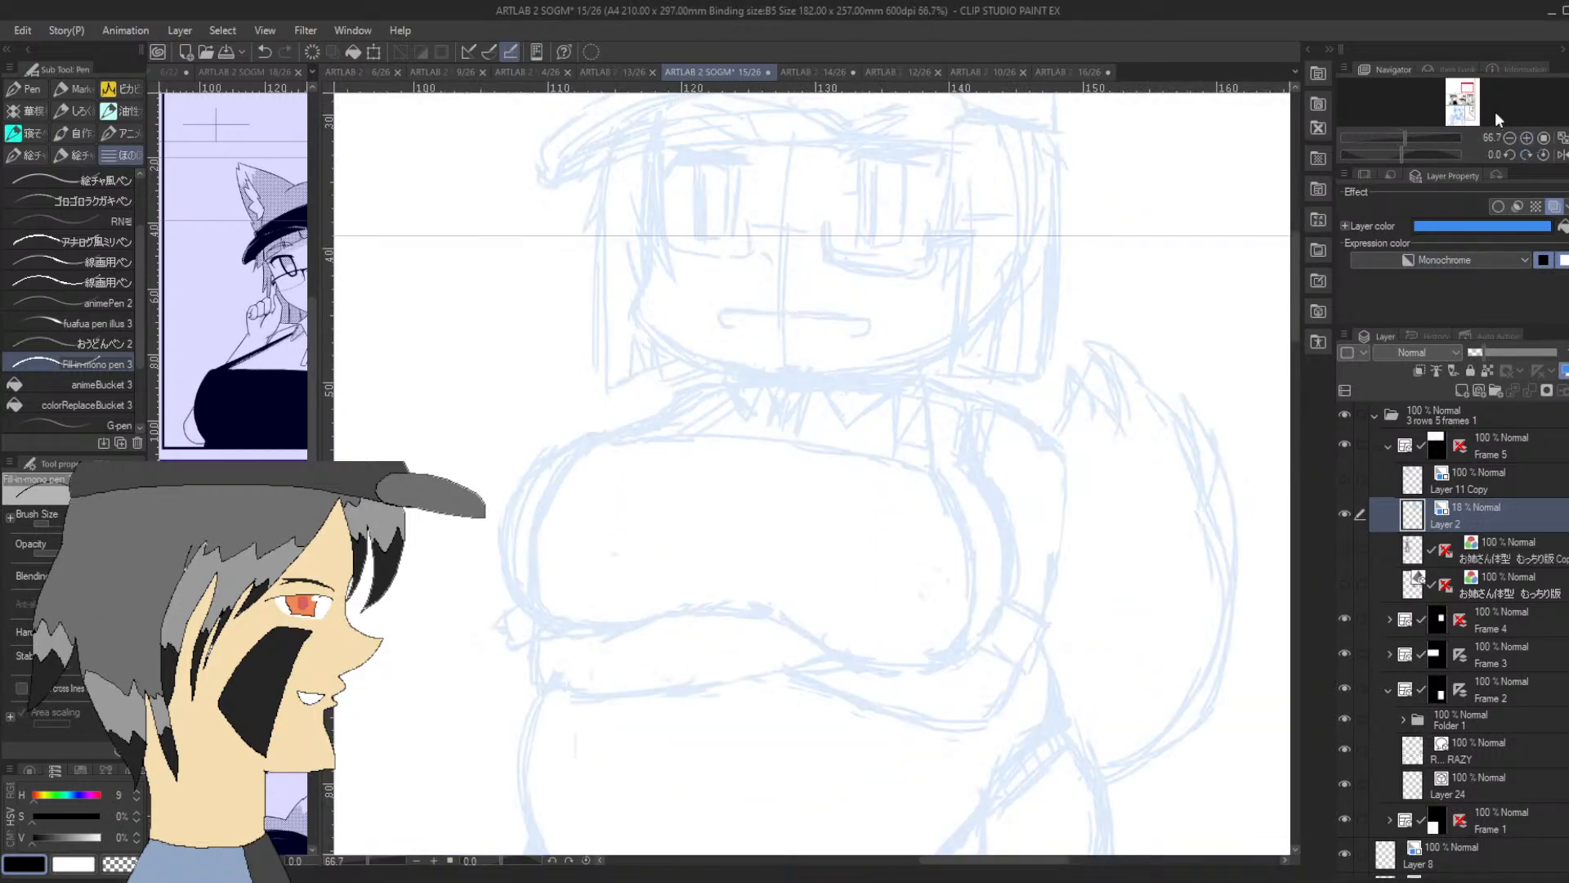
drag(1467, 88, 1468, 86)
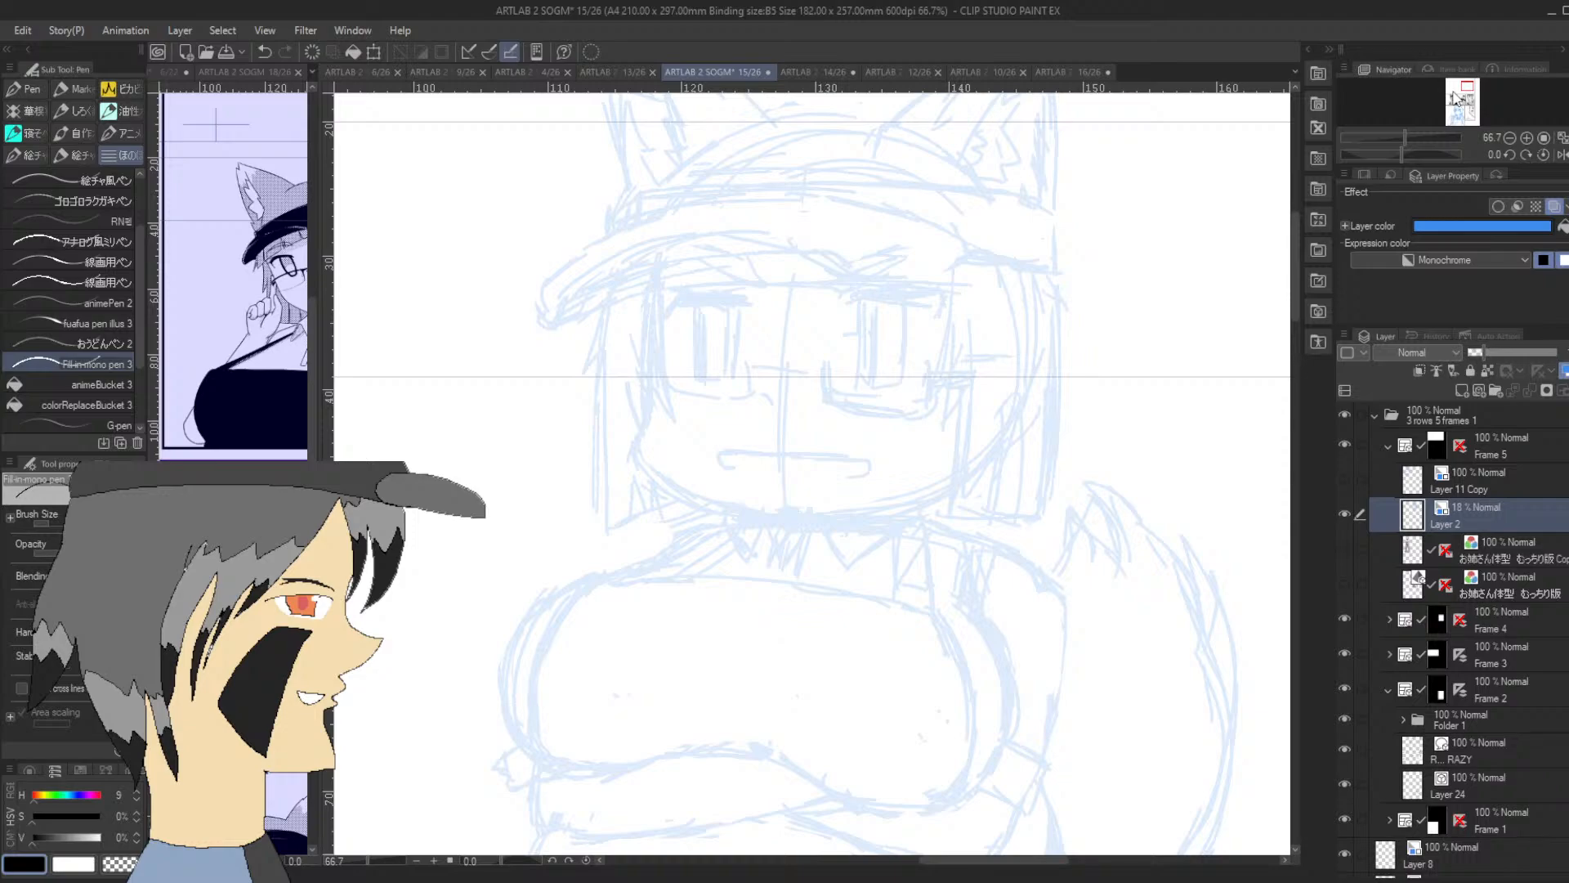
click(118, 425)
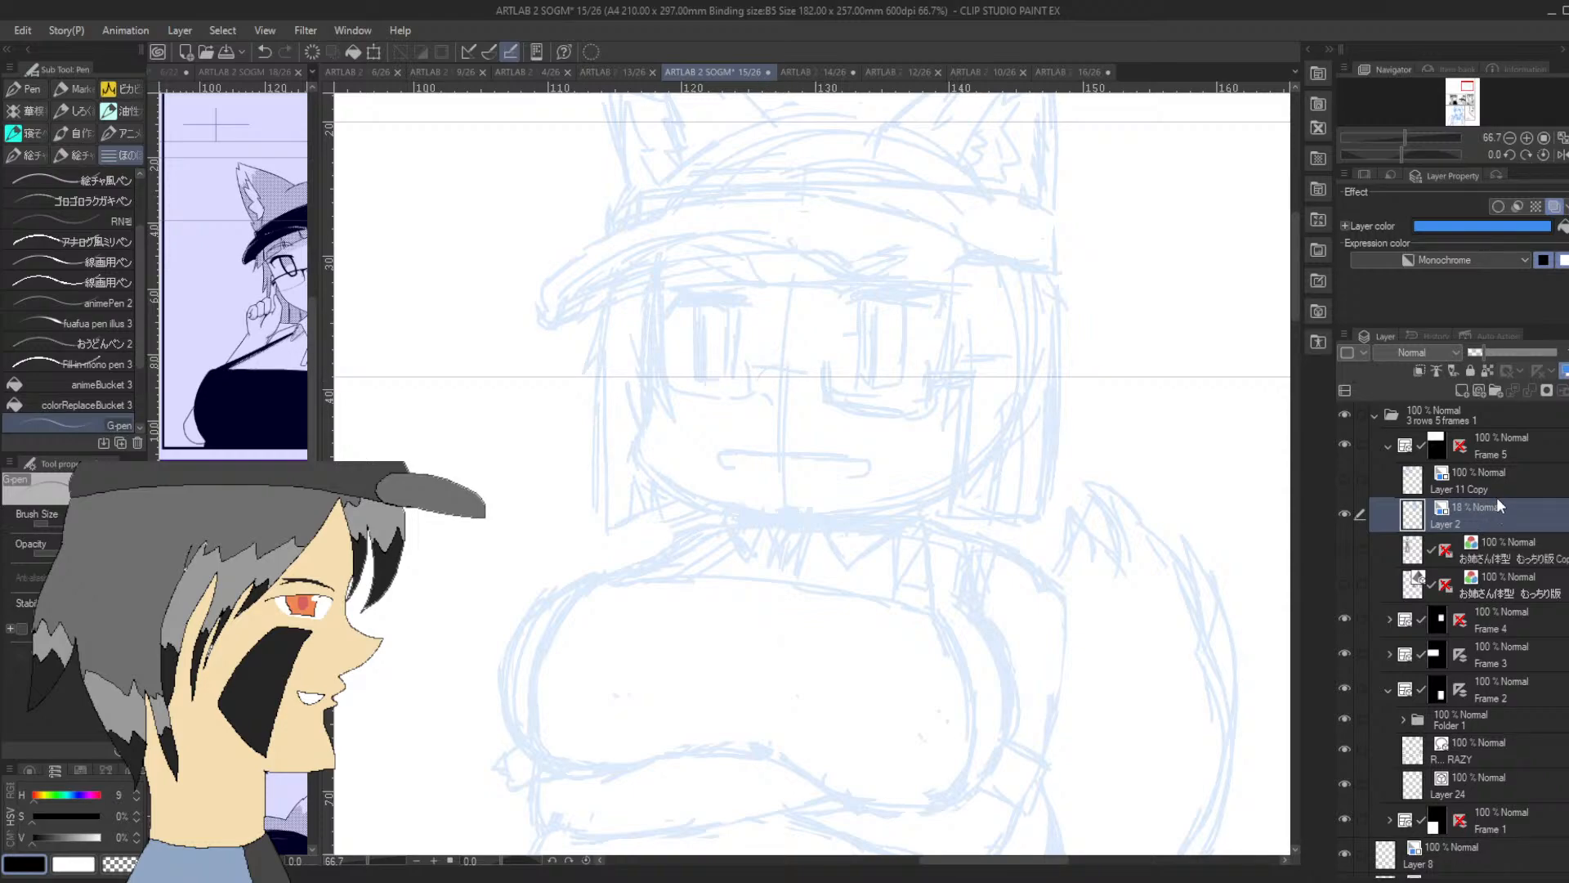
click(1477, 392)
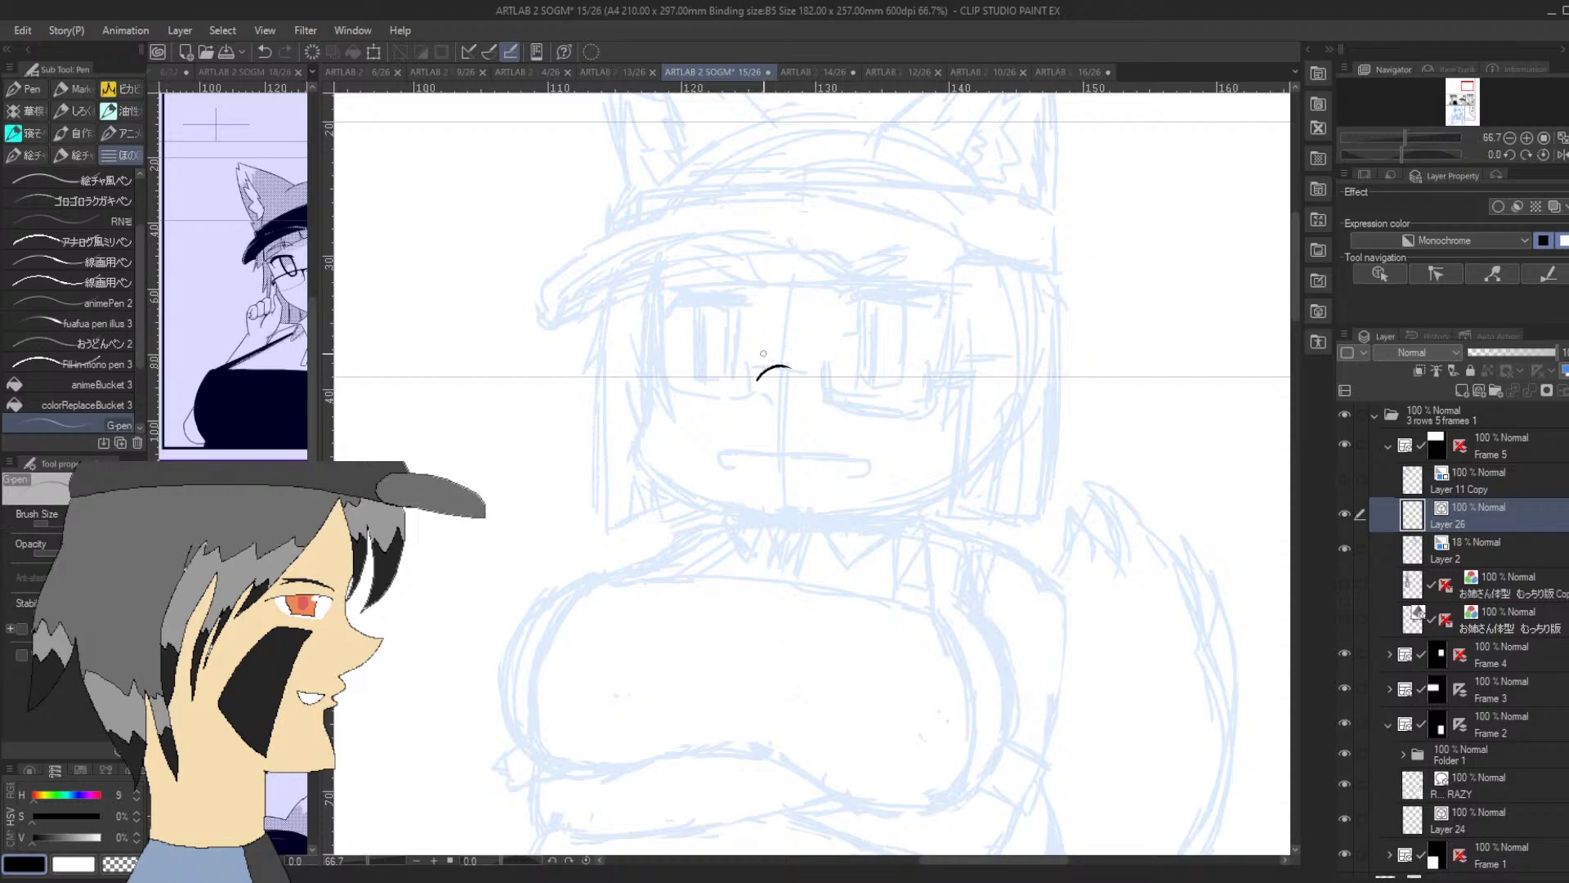
mouse_move(758, 379)
mouse_down()
mouse_move(784, 369)
mouse_move(770, 369)
mouse_move(799, 398)
mouse_up()
key(ctrl+z)
Ink the two small hooked corners of the chibi girl's mouth over the sketch
key(ctrl+z)
key(ctrl+z)
drag(721, 452, 726, 467)
key(ctrl+z)
drag(858, 472, 857, 459)
key(ctrl+z)
key(ctrl+z)
drag(720, 466, 735, 448)
drag(855, 474, 853, 458)
Ink a long, downturned mouth line connecting the two corners, rotating the canvas for the stroke
drag(1404, 153, 1380, 162)
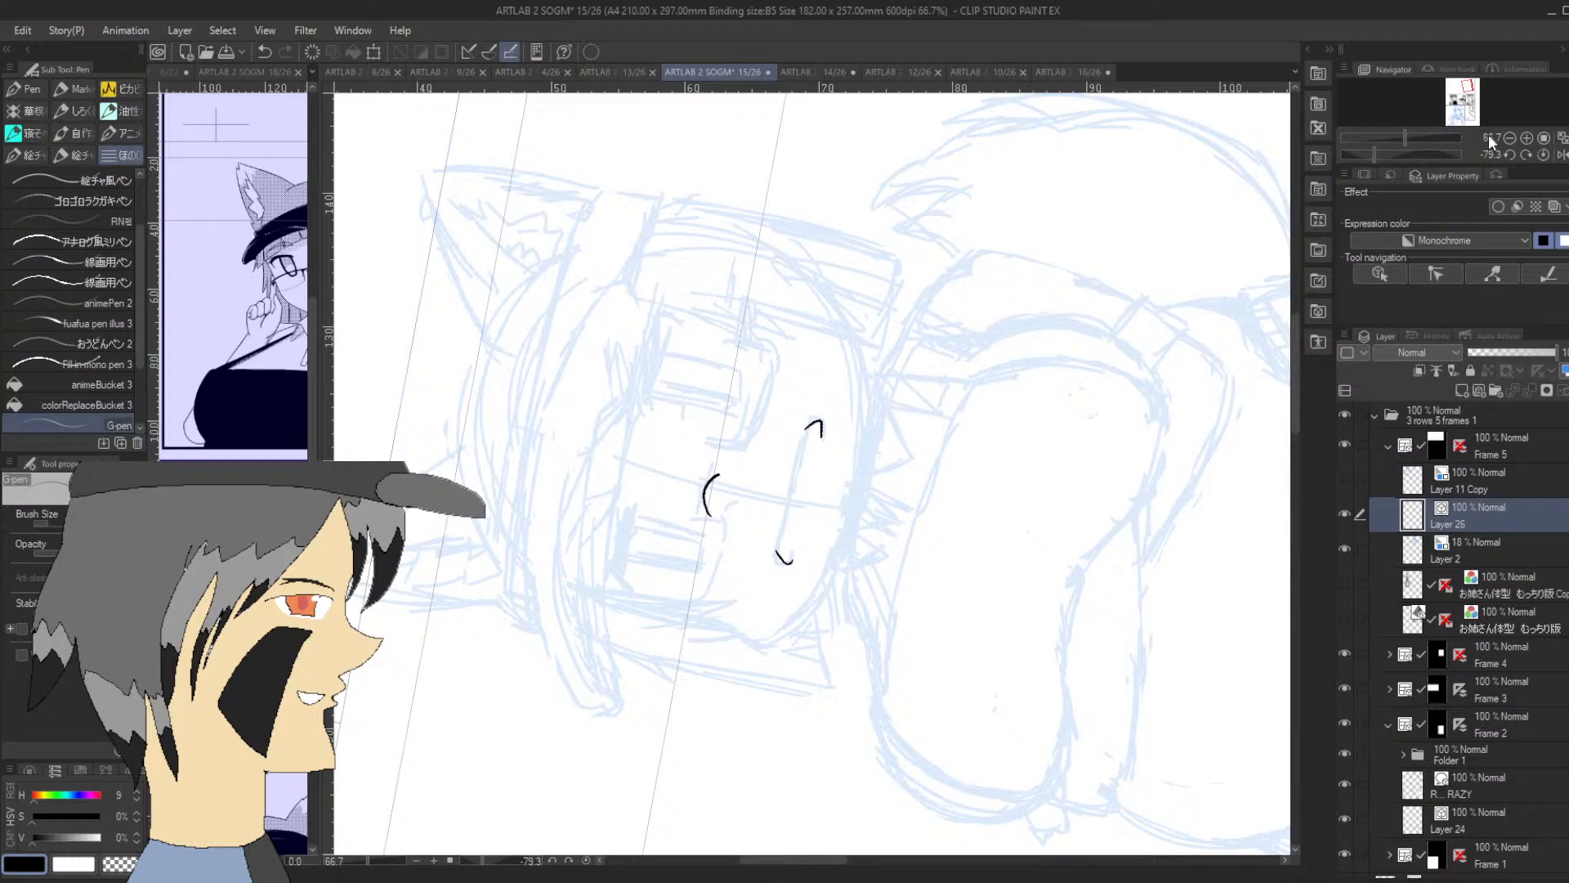
click(1529, 138)
mouse_move(766, 595)
mouse_down()
mouse_move(778, 467)
mouse_move(769, 516)
mouse_move(825, 398)
mouse_up()
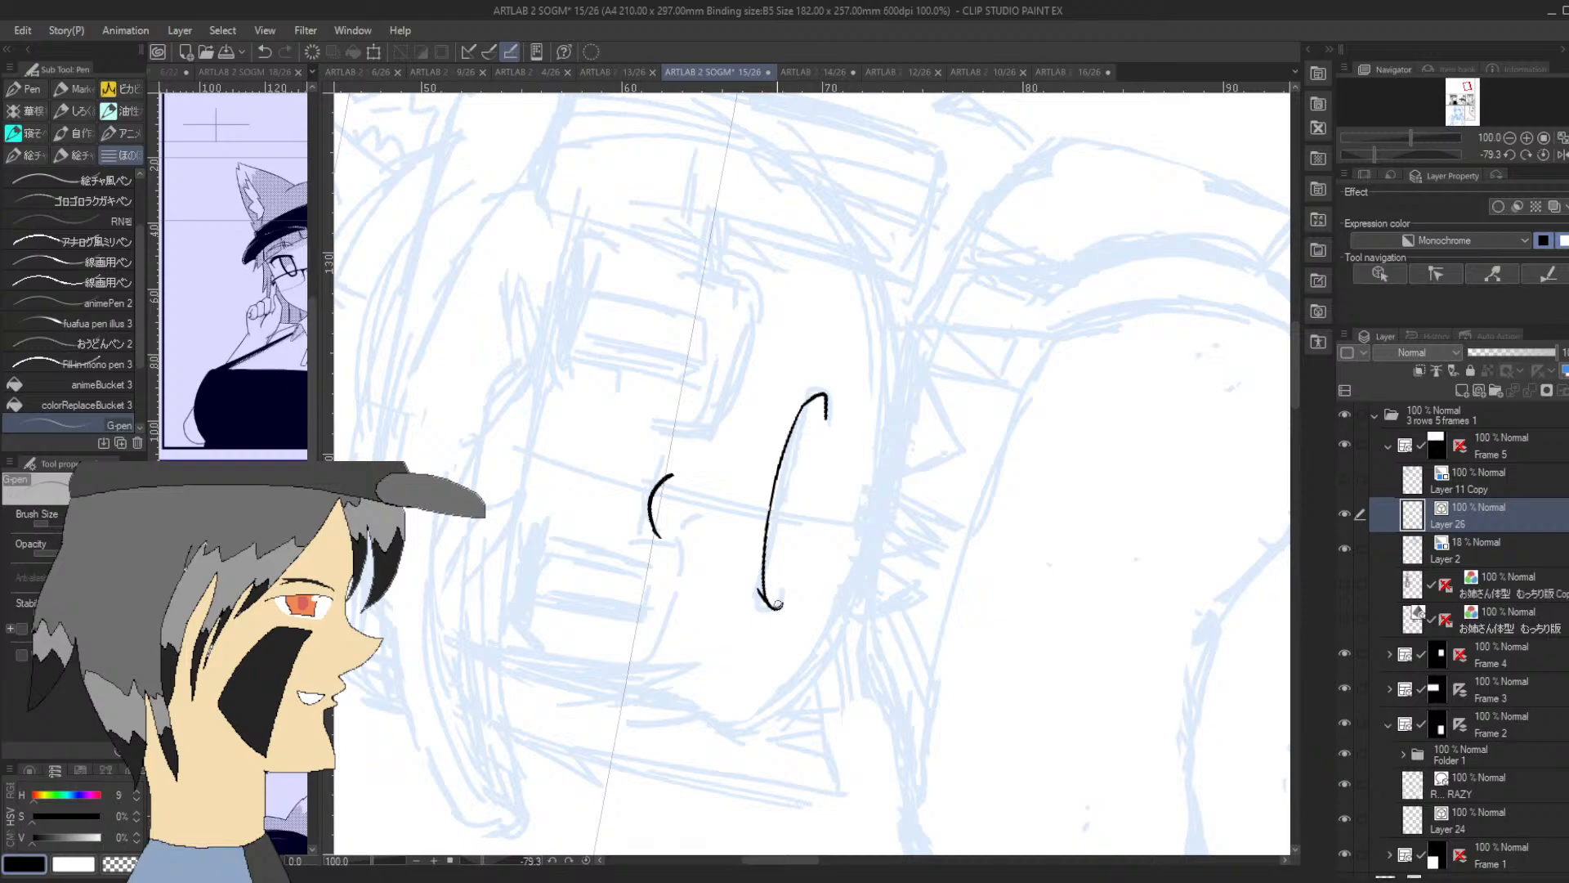
drag(758, 600, 758, 611)
Ink the rounded lower rim of the glasses lens on the brim-tip side of the face
drag(1404, 154, 1401, 154)
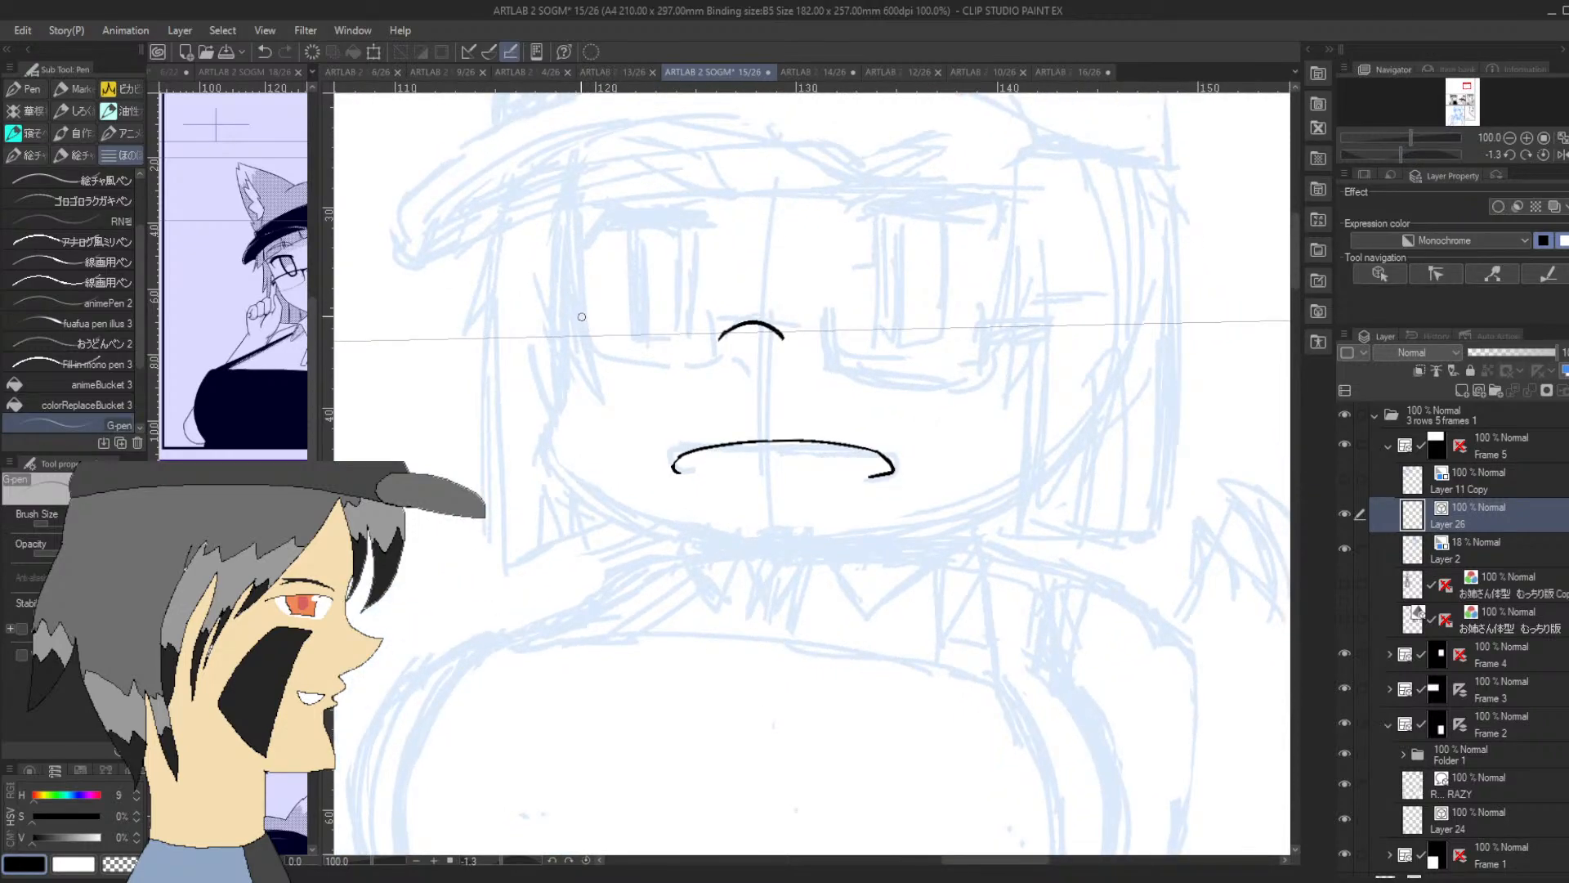
mouse_move(581, 317)
mouse_down()
mouse_move(589, 348)
mouse_move(627, 370)
mouse_up()
drag(1402, 153, 1436, 154)
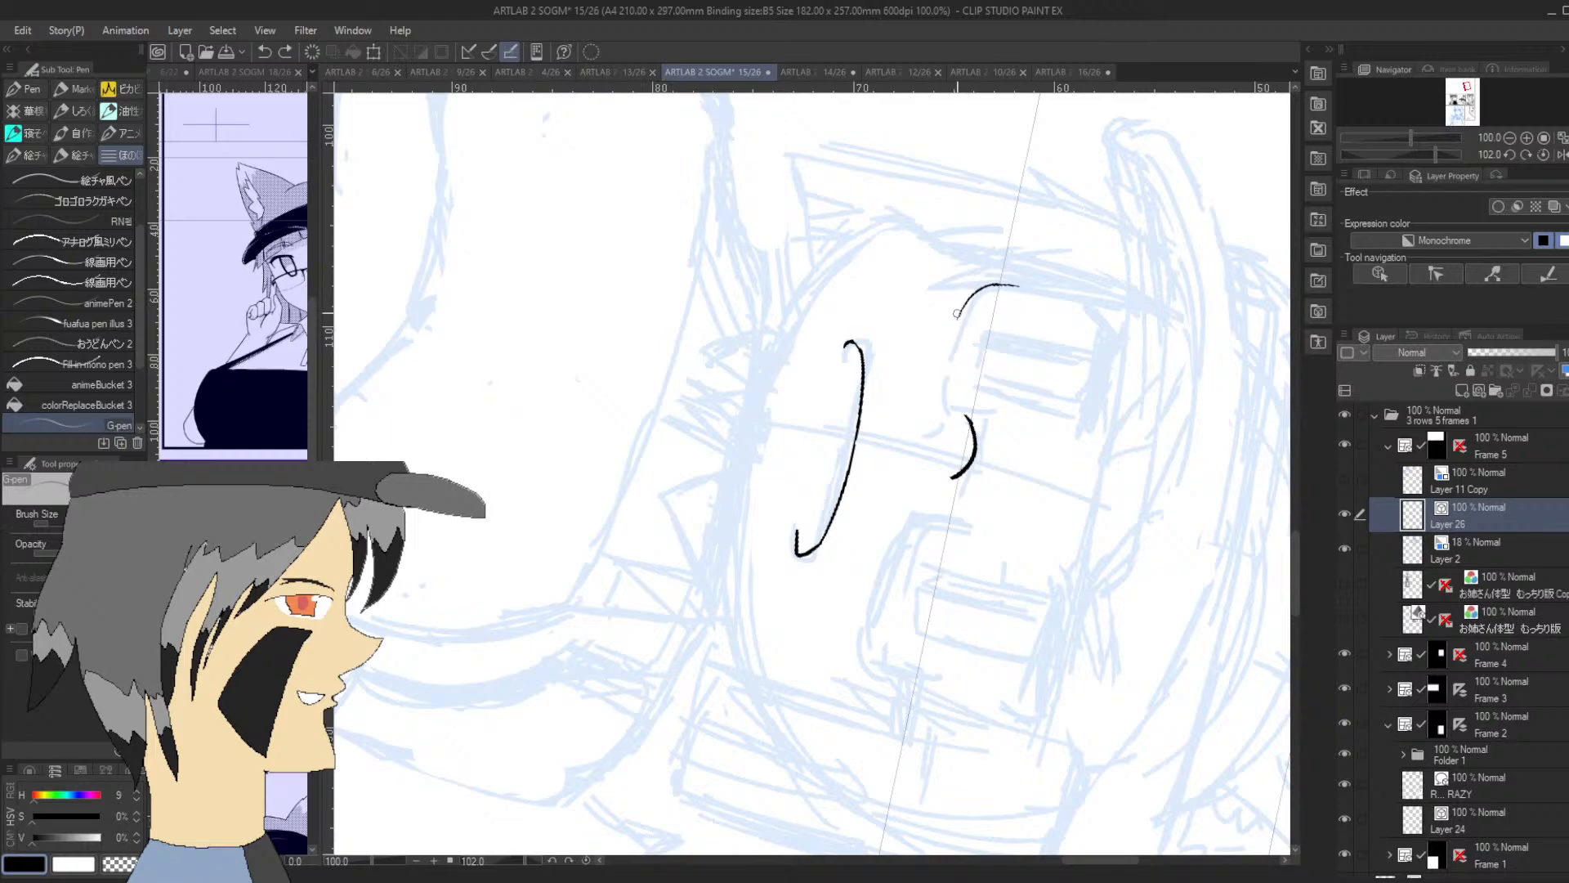
mouse_move(959, 315)
mouse_down()
mouse_move(947, 402)
mouse_move(999, 420)
mouse_up()
key(ctrl+z)
drag(1436, 155, 1401, 153)
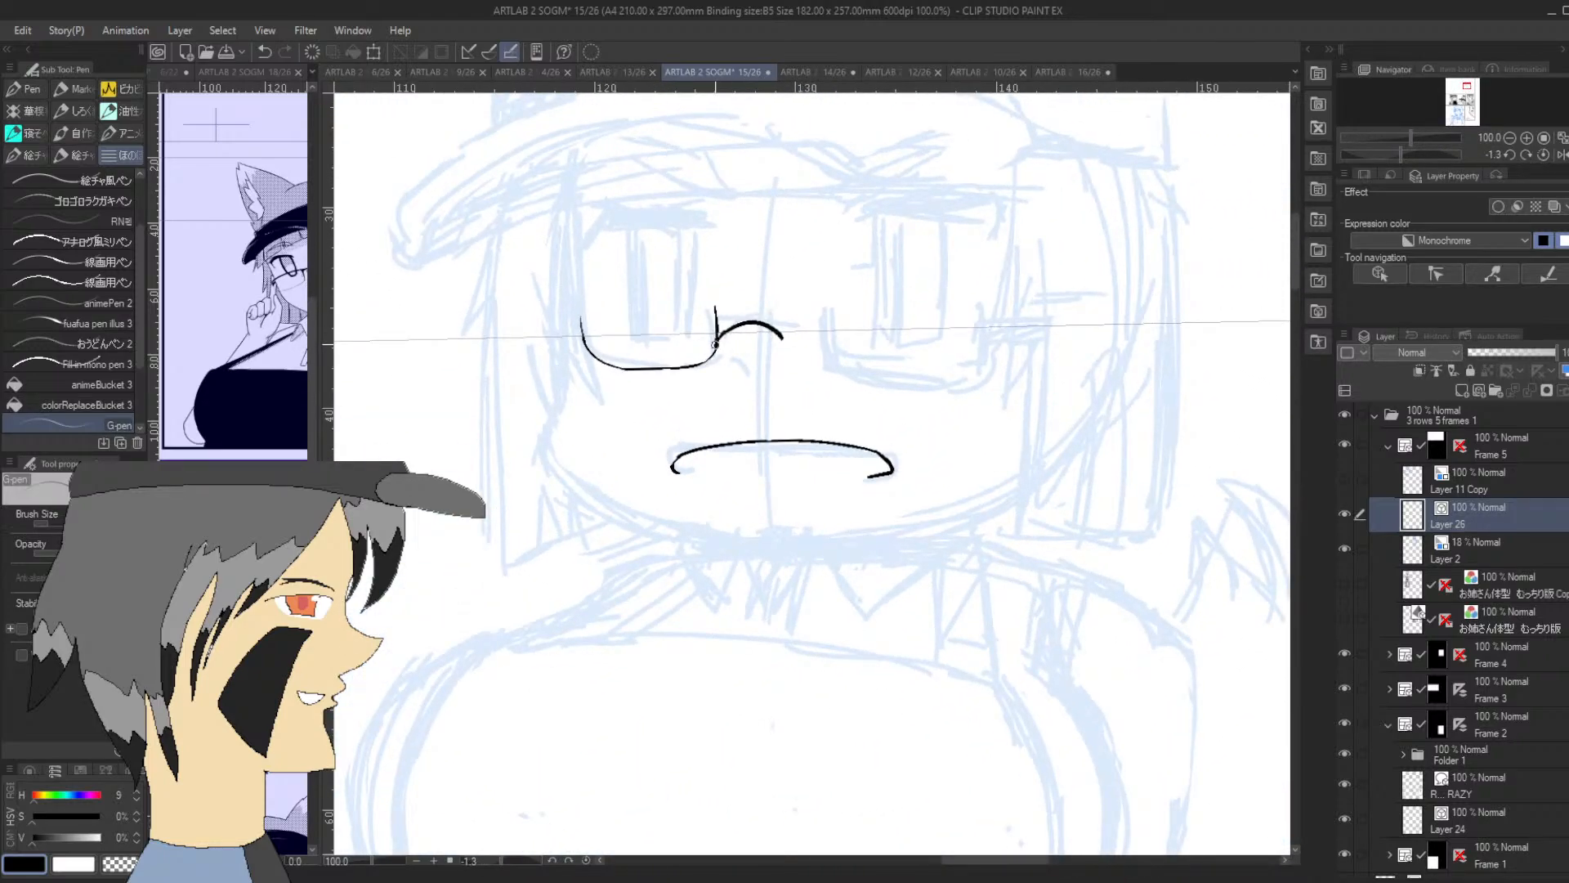
Ink the first lens's short upright side next to the bridge and clean up its rim strokes
drag(715, 343, 712, 310)
key(ctrl+z)
drag(581, 314, 582, 349)
drag(1400, 154, 1403, 149)
key(ctrl+z)
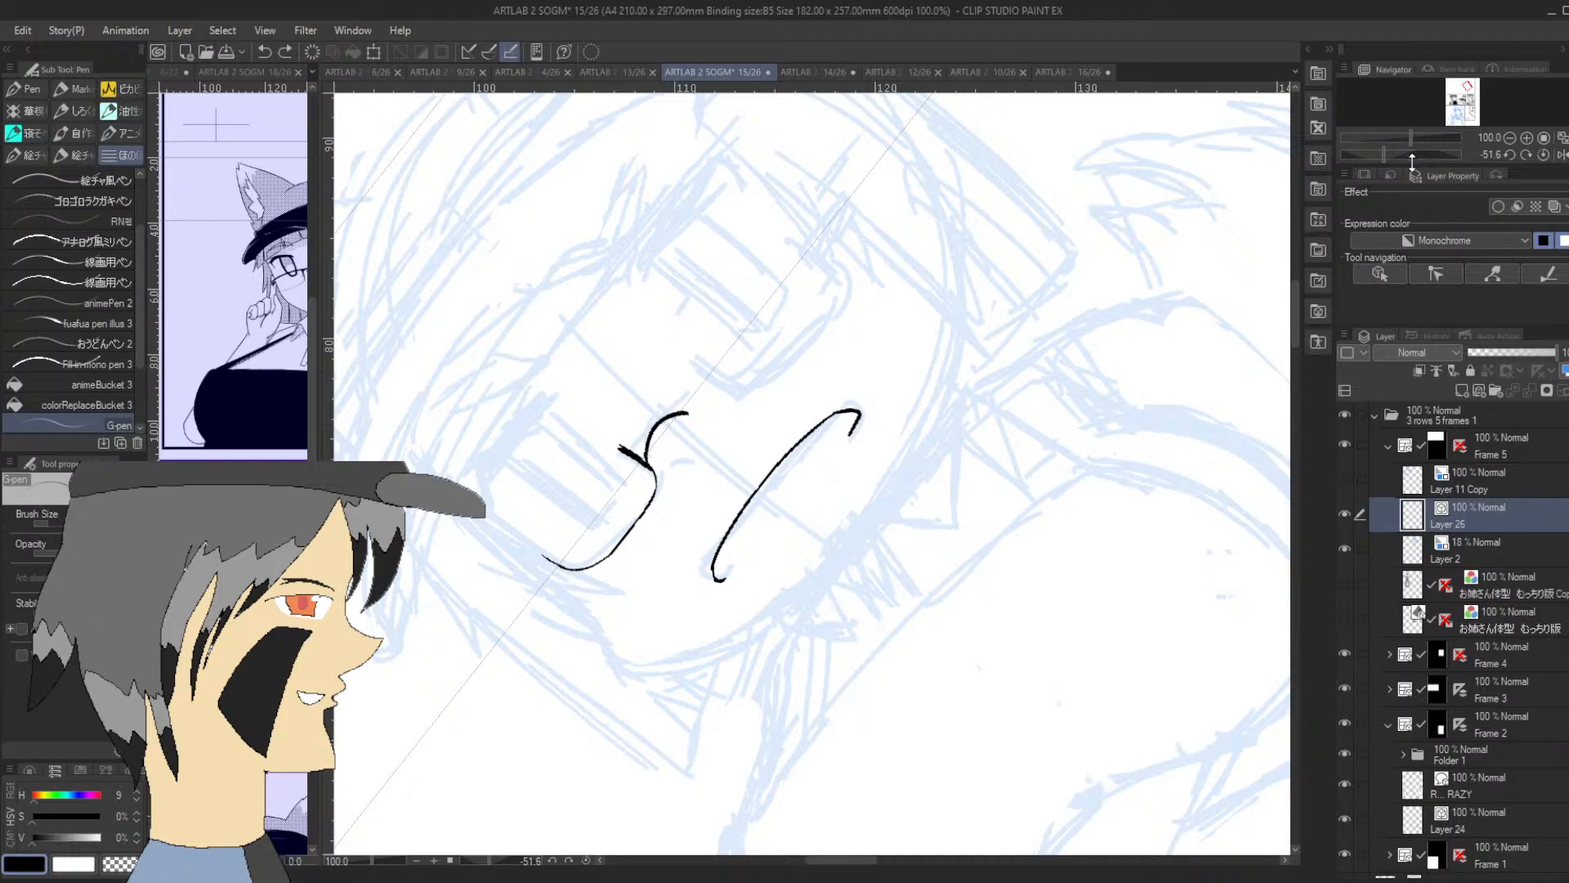
key(ctrl+z)
drag(1380, 154, 1402, 149)
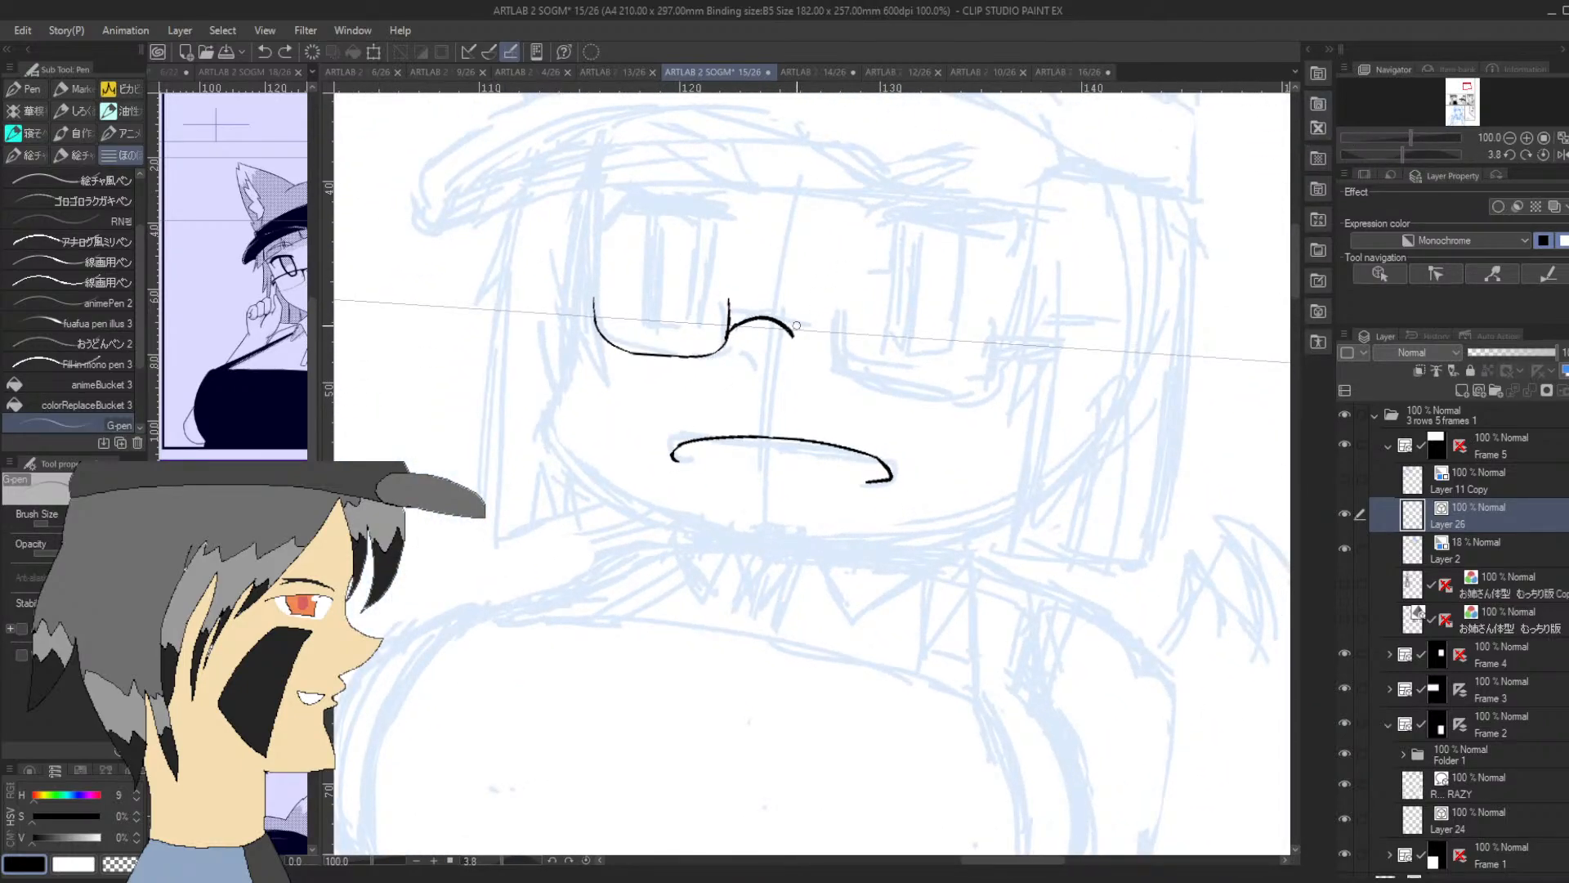
Ink the inner edge of the second glasses lens, curving down from the end of the bridge
mouse_move(797, 313)
mouse_down()
mouse_move(796, 351)
mouse_move(796, 317)
mouse_move(824, 370)
mouse_move(805, 362)
mouse_move(858, 367)
mouse_up()
key(ctrl+z)
key(ctrl+z)
mouse_move(795, 301)
mouse_down()
mouse_move(802, 356)
mouse_move(835, 365)
mouse_up()
key(ctrl+z)
key(ctrl+z)
drag(798, 311, 823, 365)
Ink the start of the second lens's lower rim, running outward from the bridge
drag(1409, 144, 1430, 154)
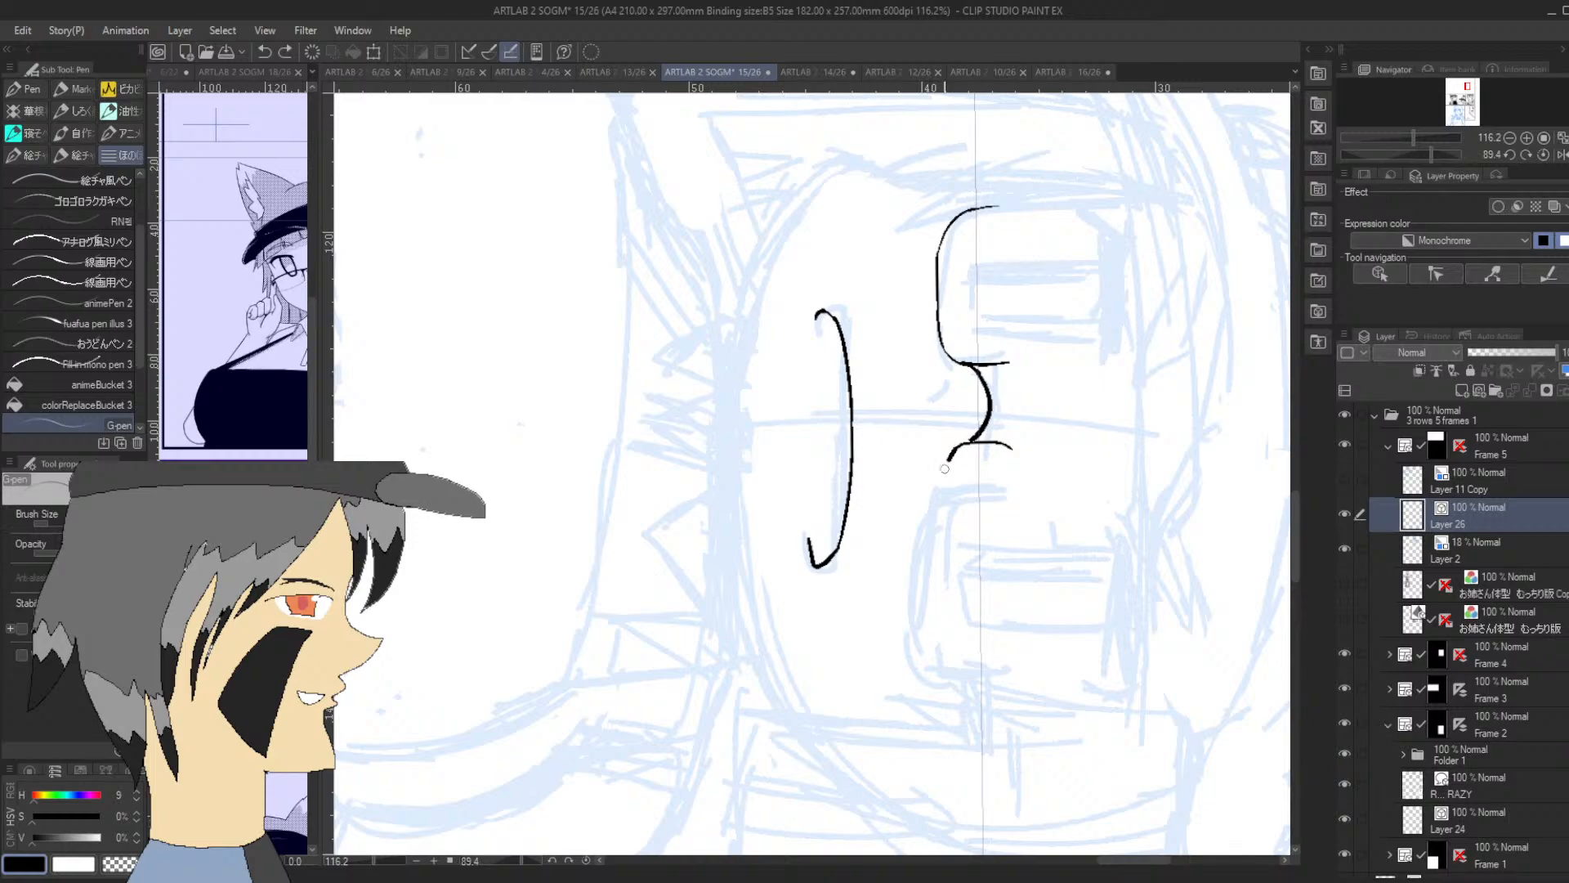
mouse_move(945, 468)
mouse_down()
mouse_move(934, 583)
mouse_move(932, 555)
mouse_move(953, 663)
mouse_up()
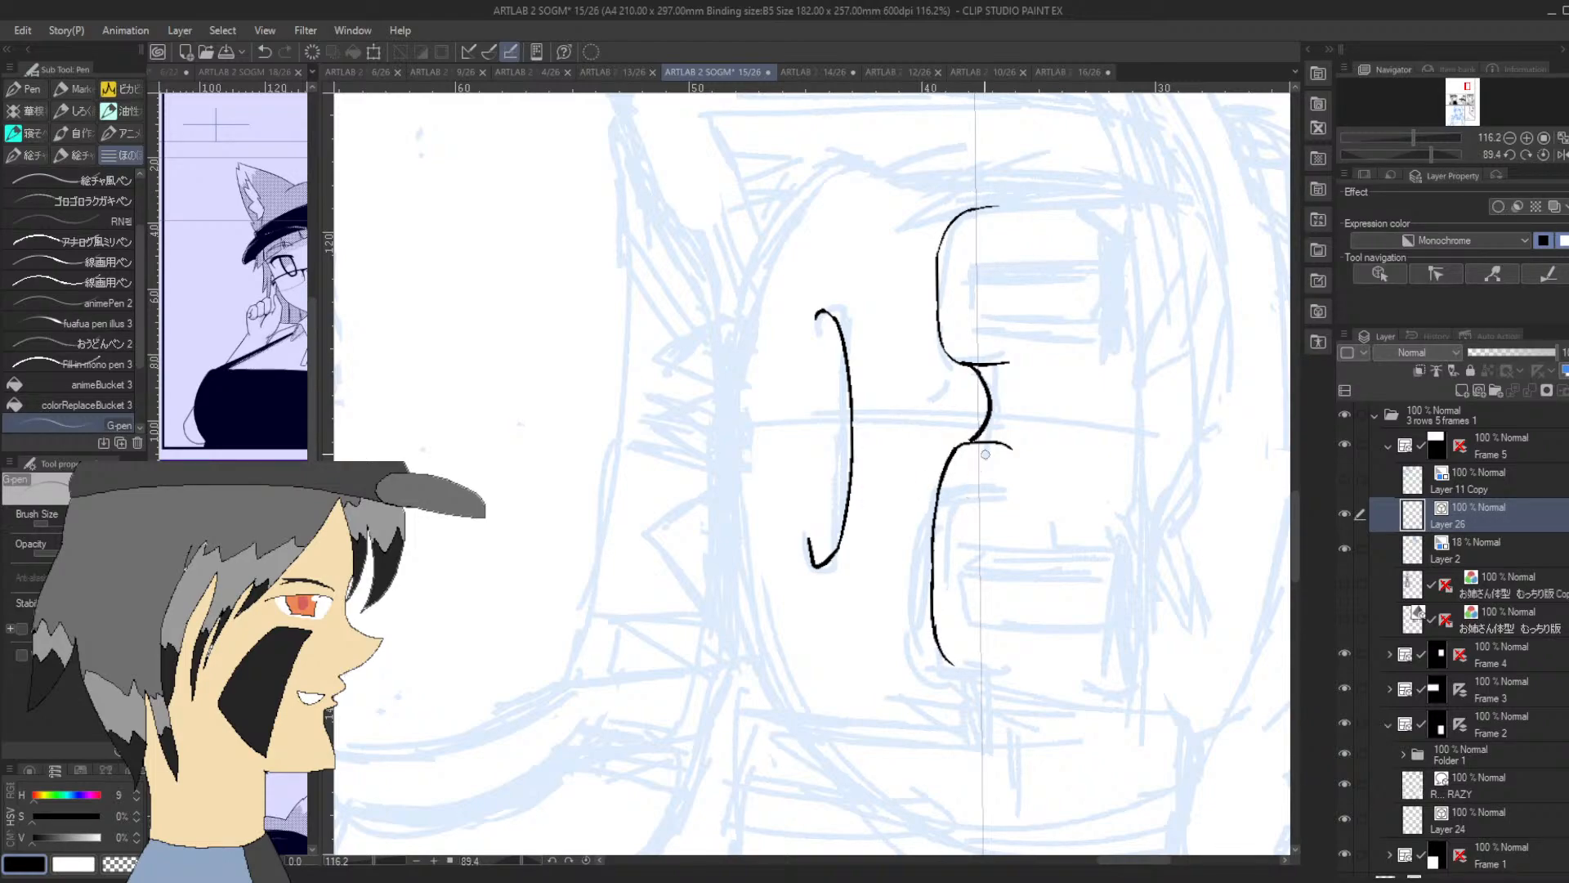
drag(1430, 154, 1402, 151)
key(ctrl+z)
key(ctrl+z)
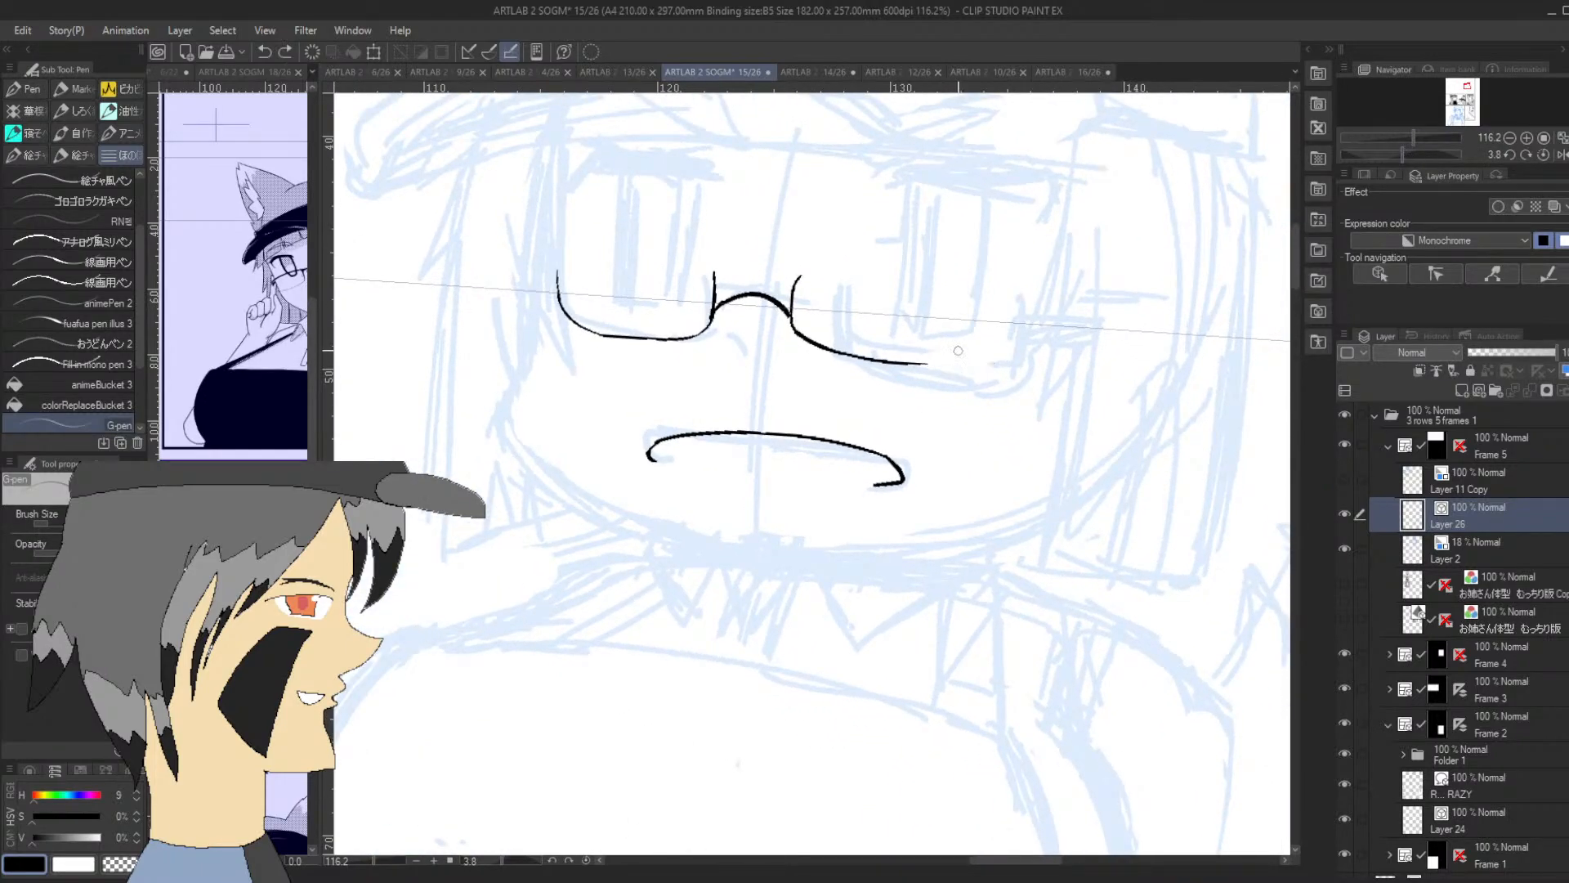
Complete the second lens's lower rim with a rounded outer corner and an upright outer edge
mouse_move(920, 364)
mouse_down()
mouse_move(950, 356)
mouse_move(964, 298)
mouse_up()
key(ctrl+z)
key(ctrl+z)
mouse_move(829, 350)
mouse_down()
mouse_move(932, 354)
mouse_move(954, 341)
mouse_move(961, 287)
mouse_up()
key(ctrl+z)
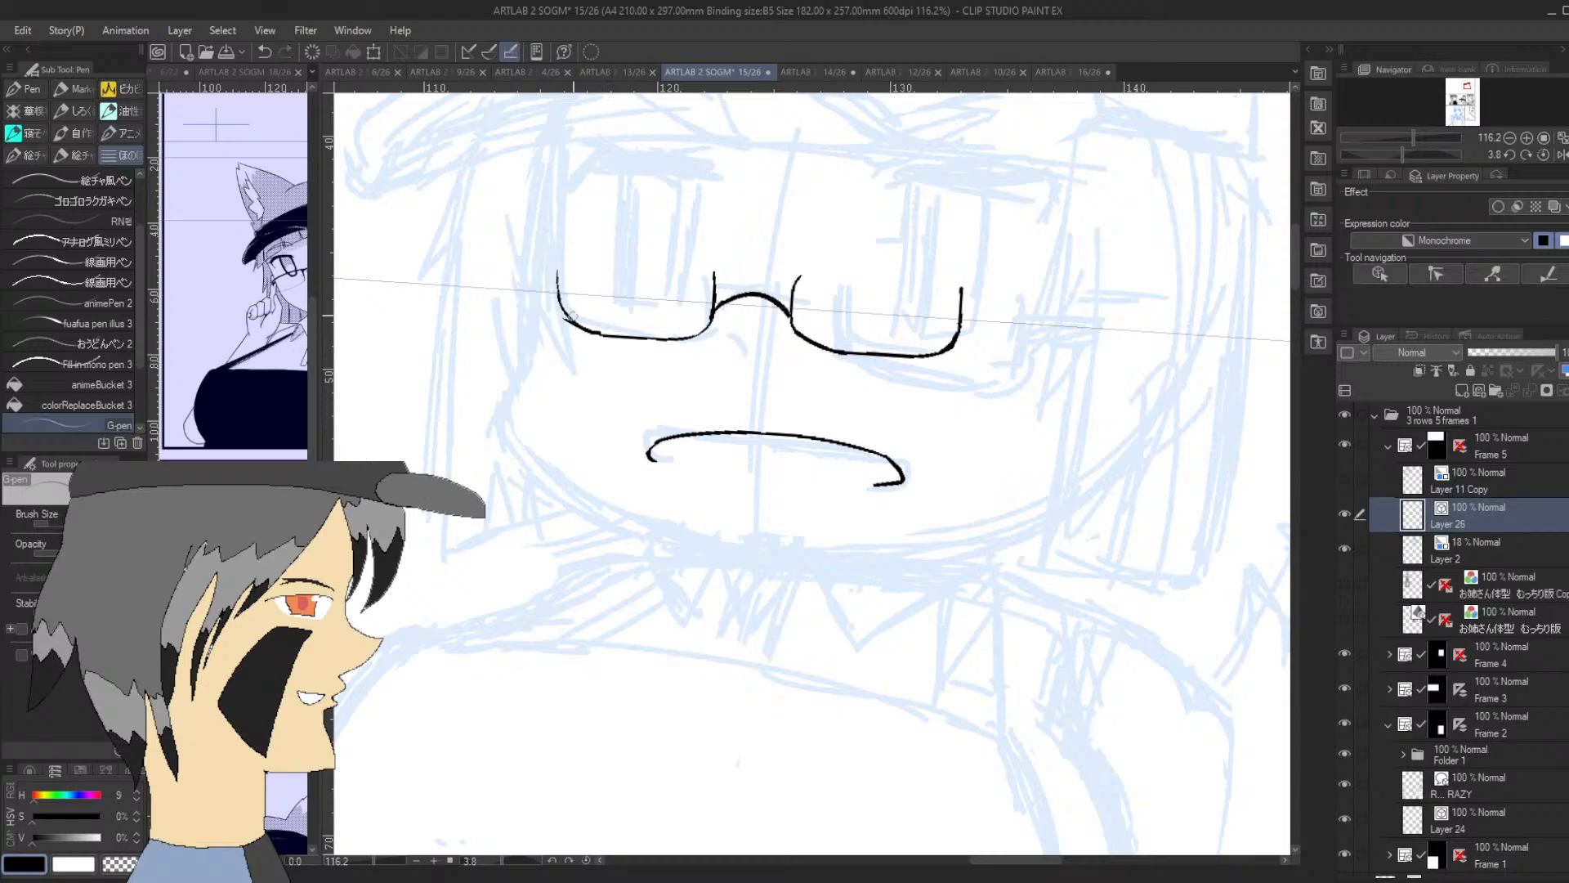
key(ctrl+z)
drag(605, 336, 567, 319)
key(ctrl+z)
Ink the glasses' temple arm as a tapered double stroke extending from the second lens's outer edge
drag(1399, 158, 1369, 137)
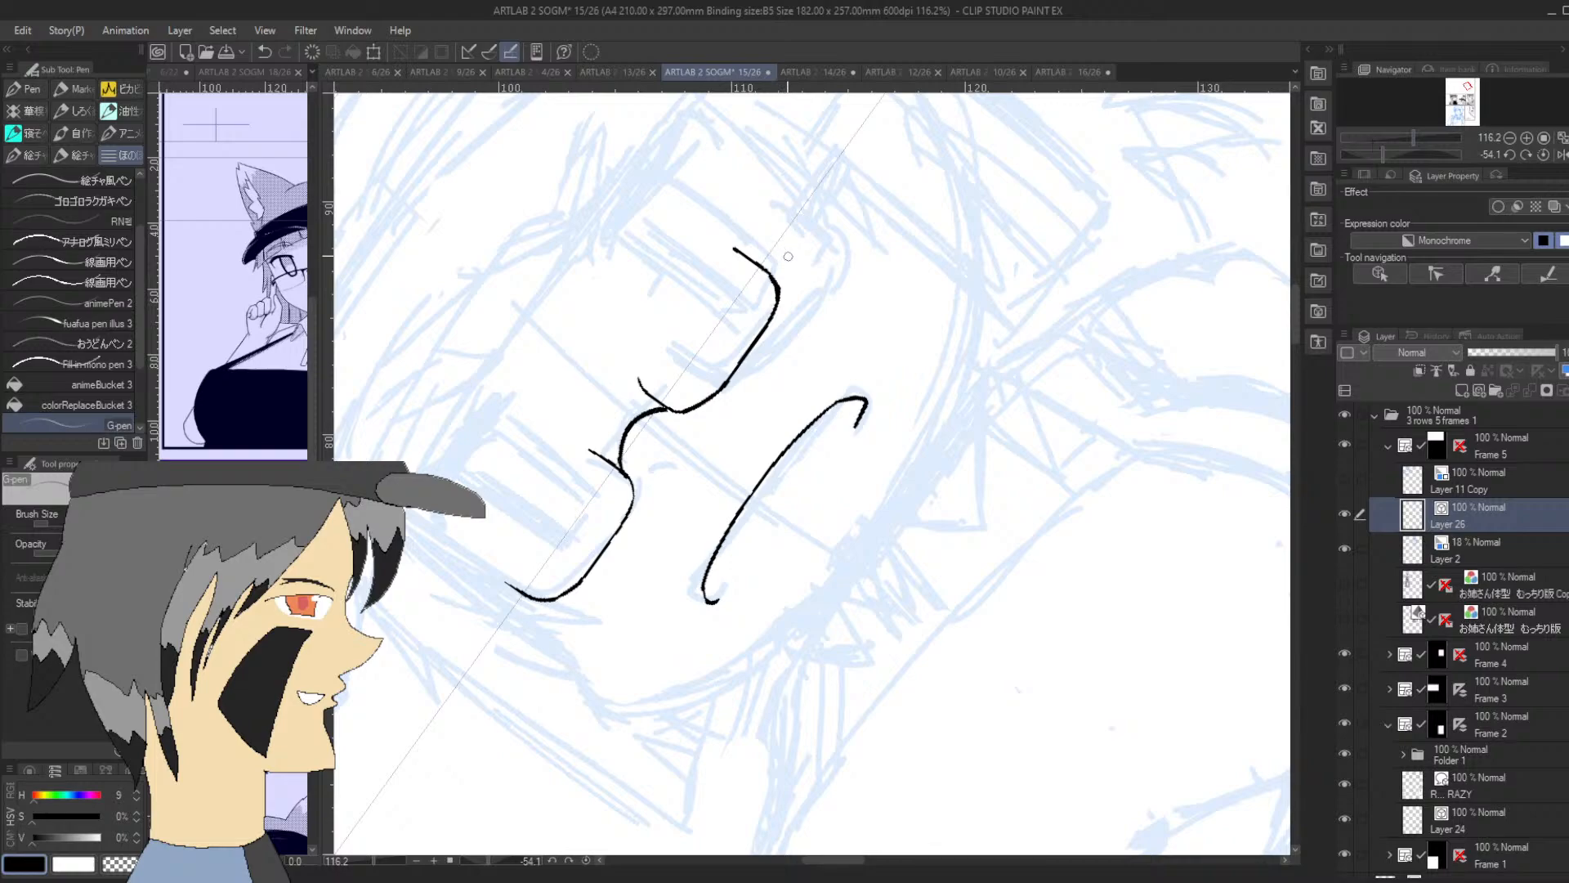
drag(759, 263, 839, 147)
key(ctrl+z)
drag(753, 258, 829, 144)
key(ctrl+z)
drag(753, 258, 830, 144)
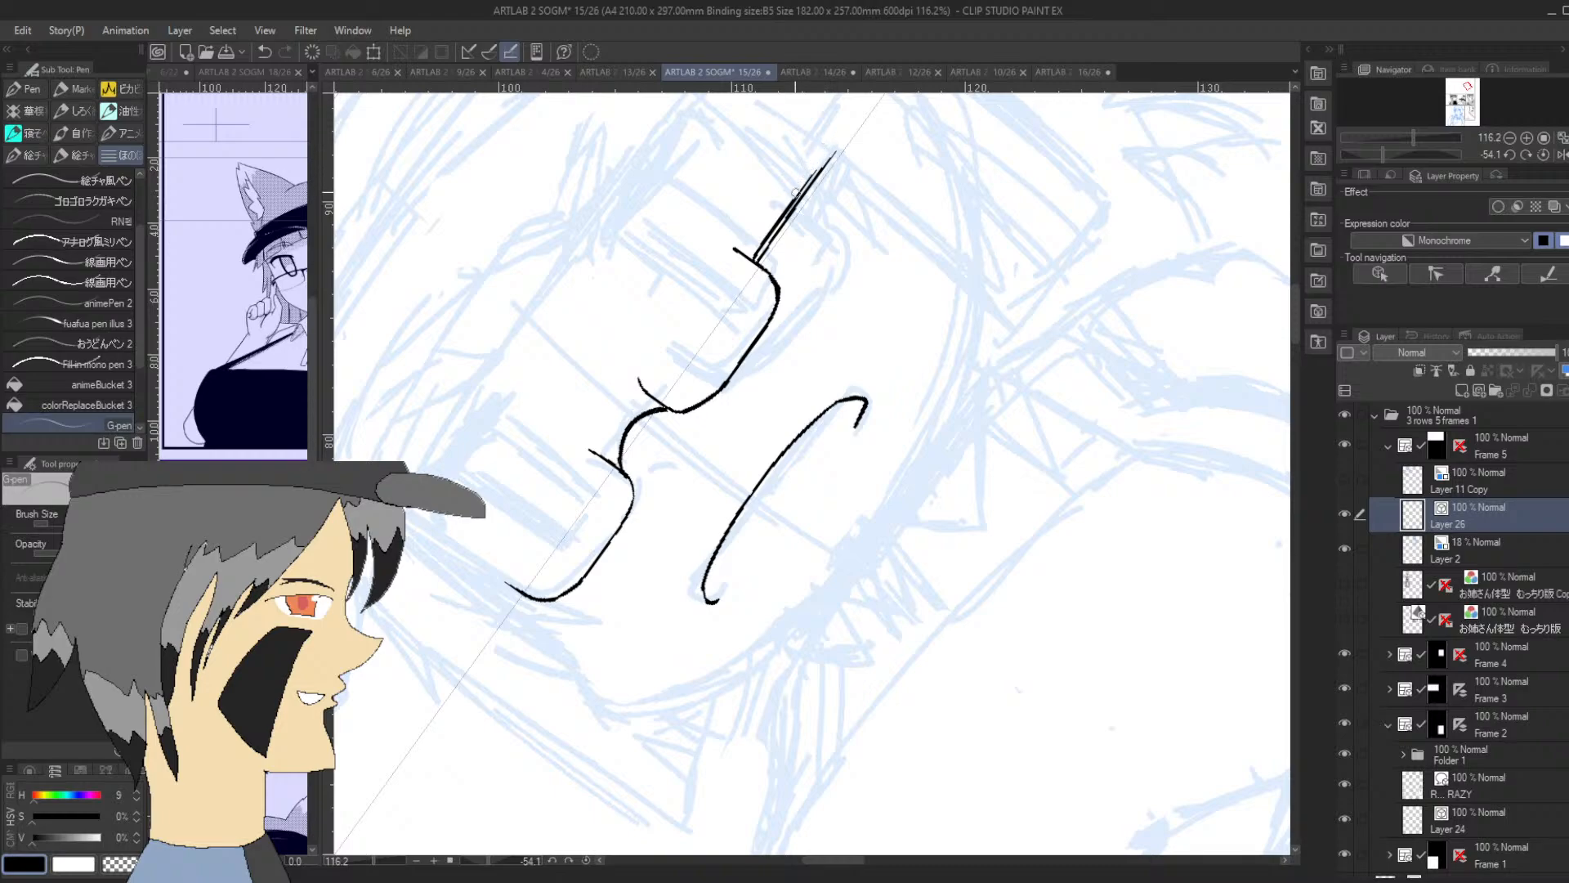
drag(753, 259, 809, 176)
key(ctrl+z)
key(ctrl+y)
Add a new layer above Layer 26 and ink a long curved side-hair strand crossing the temple arm
drag(1382, 153, 1401, 151)
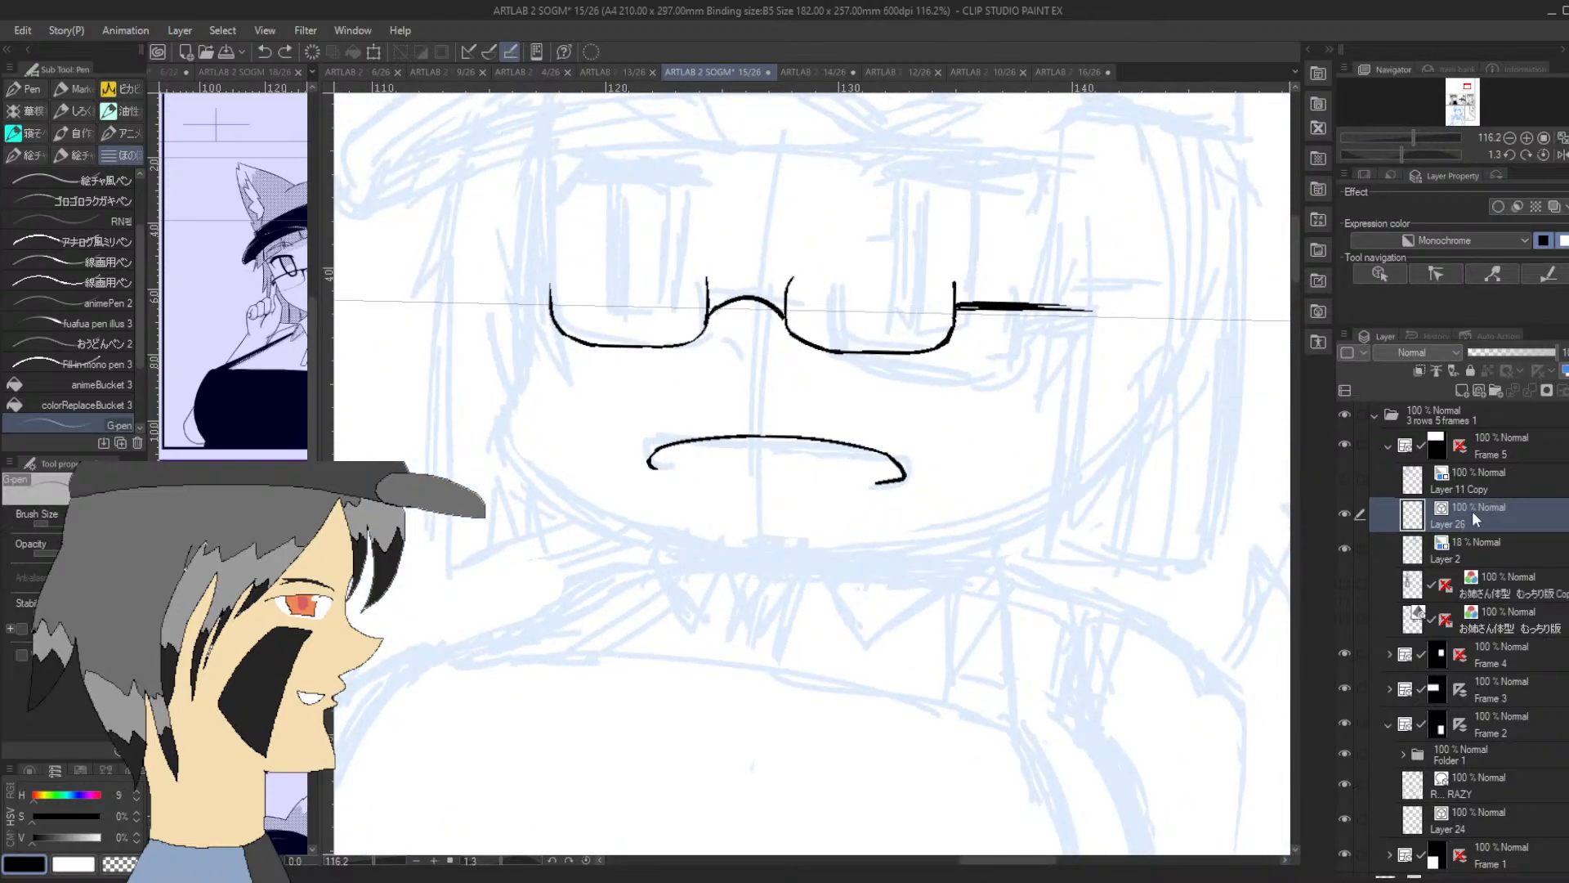
click(1479, 389)
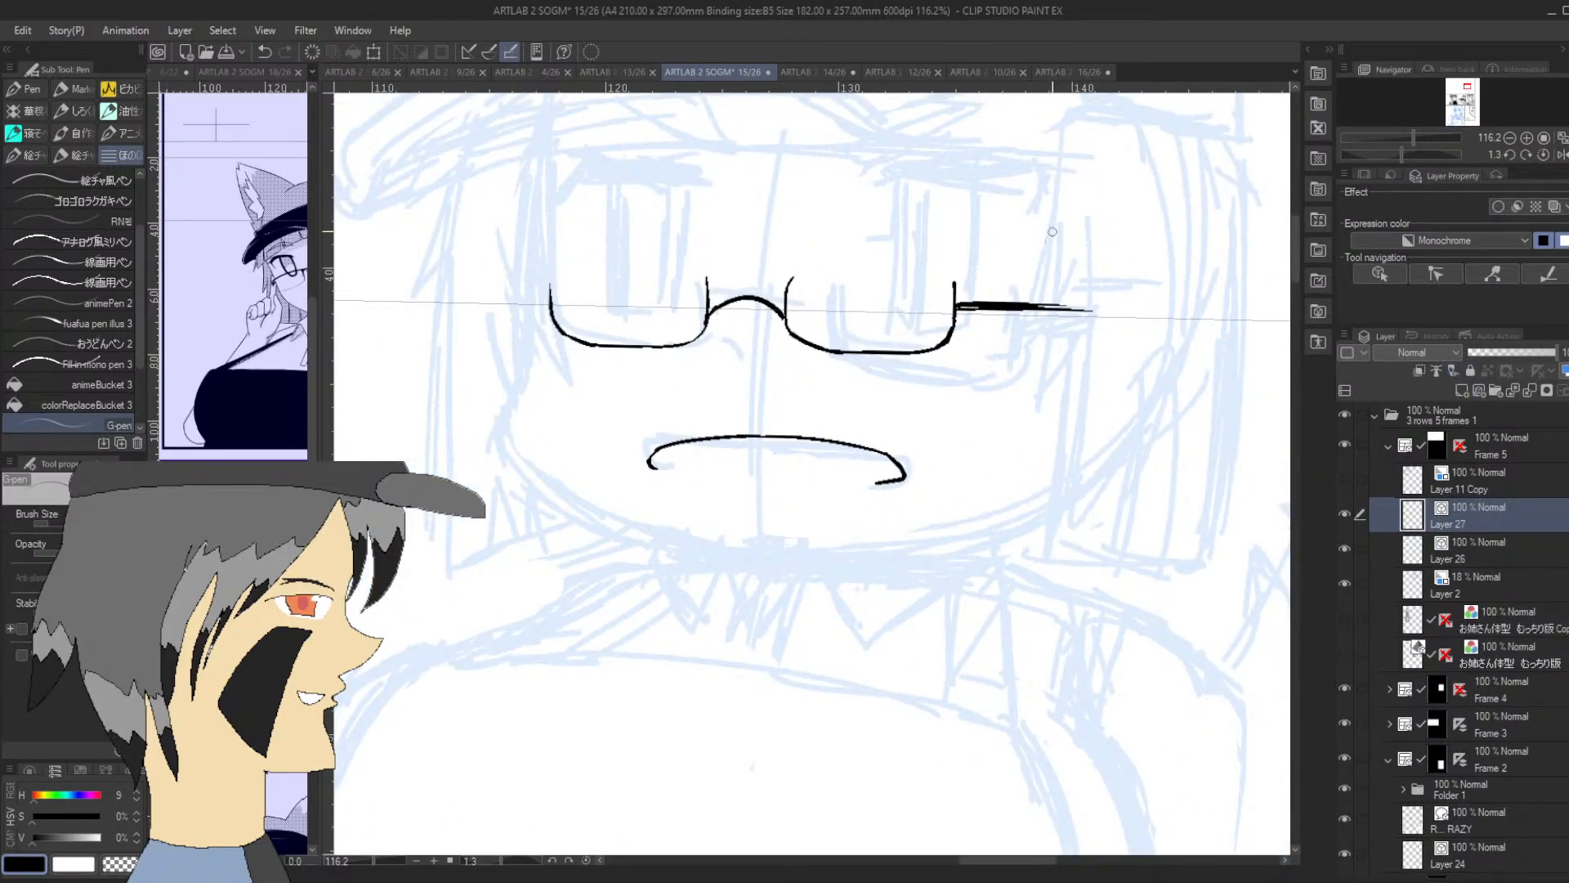
drag(1059, 154, 998, 384)
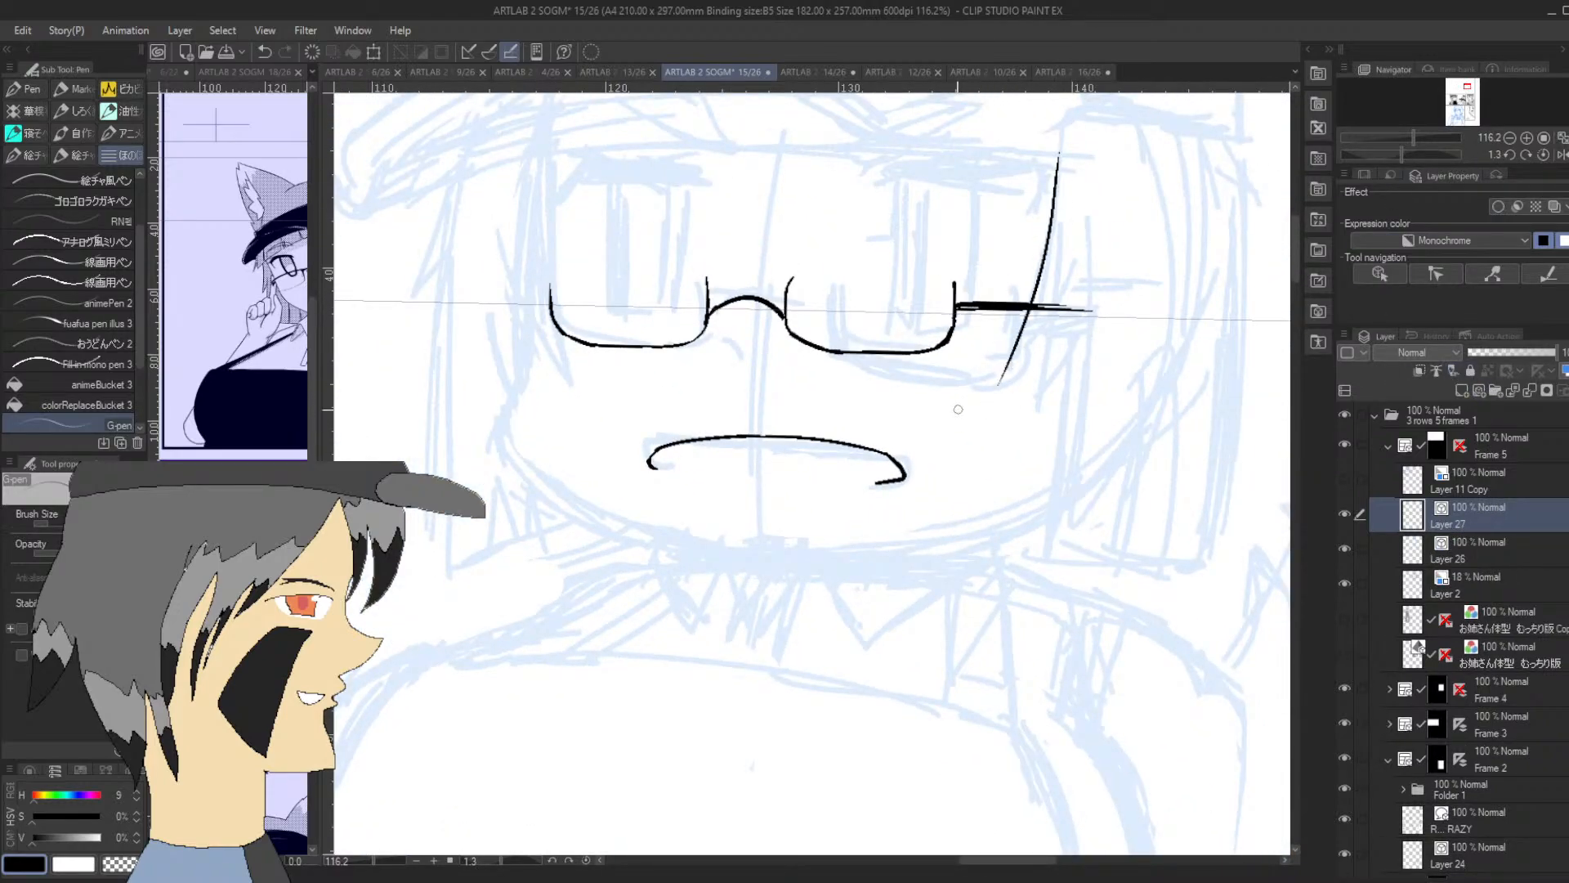
Trim the temple arm on Layer 26 where it passes the hair strand, and add a new layer above Layer 26
click(1477, 560)
drag(1068, 286, 1047, 353)
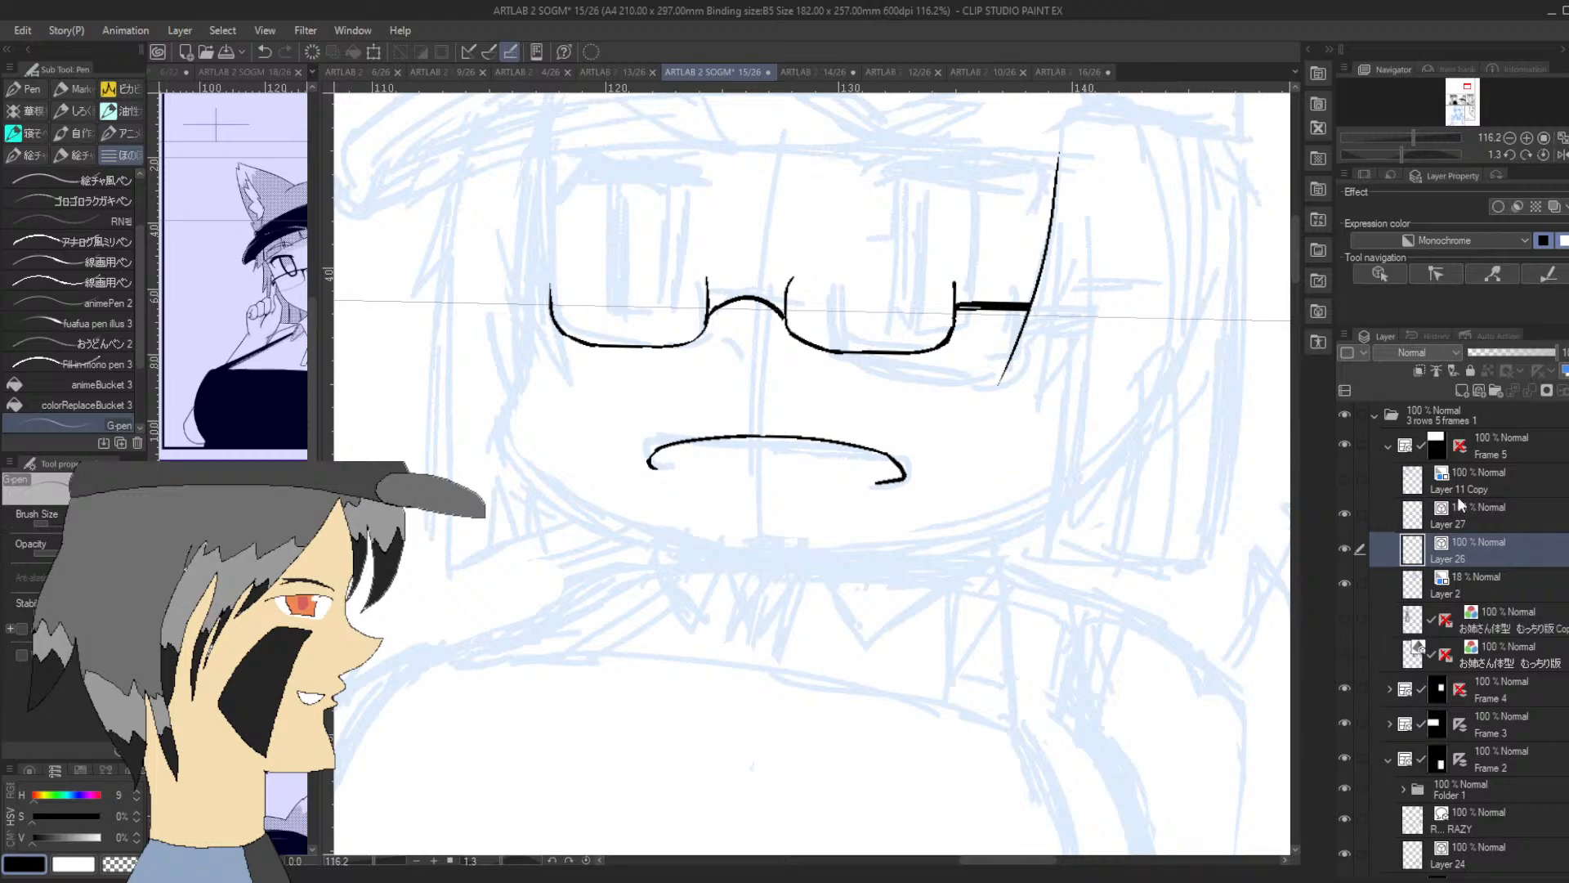
click(1478, 391)
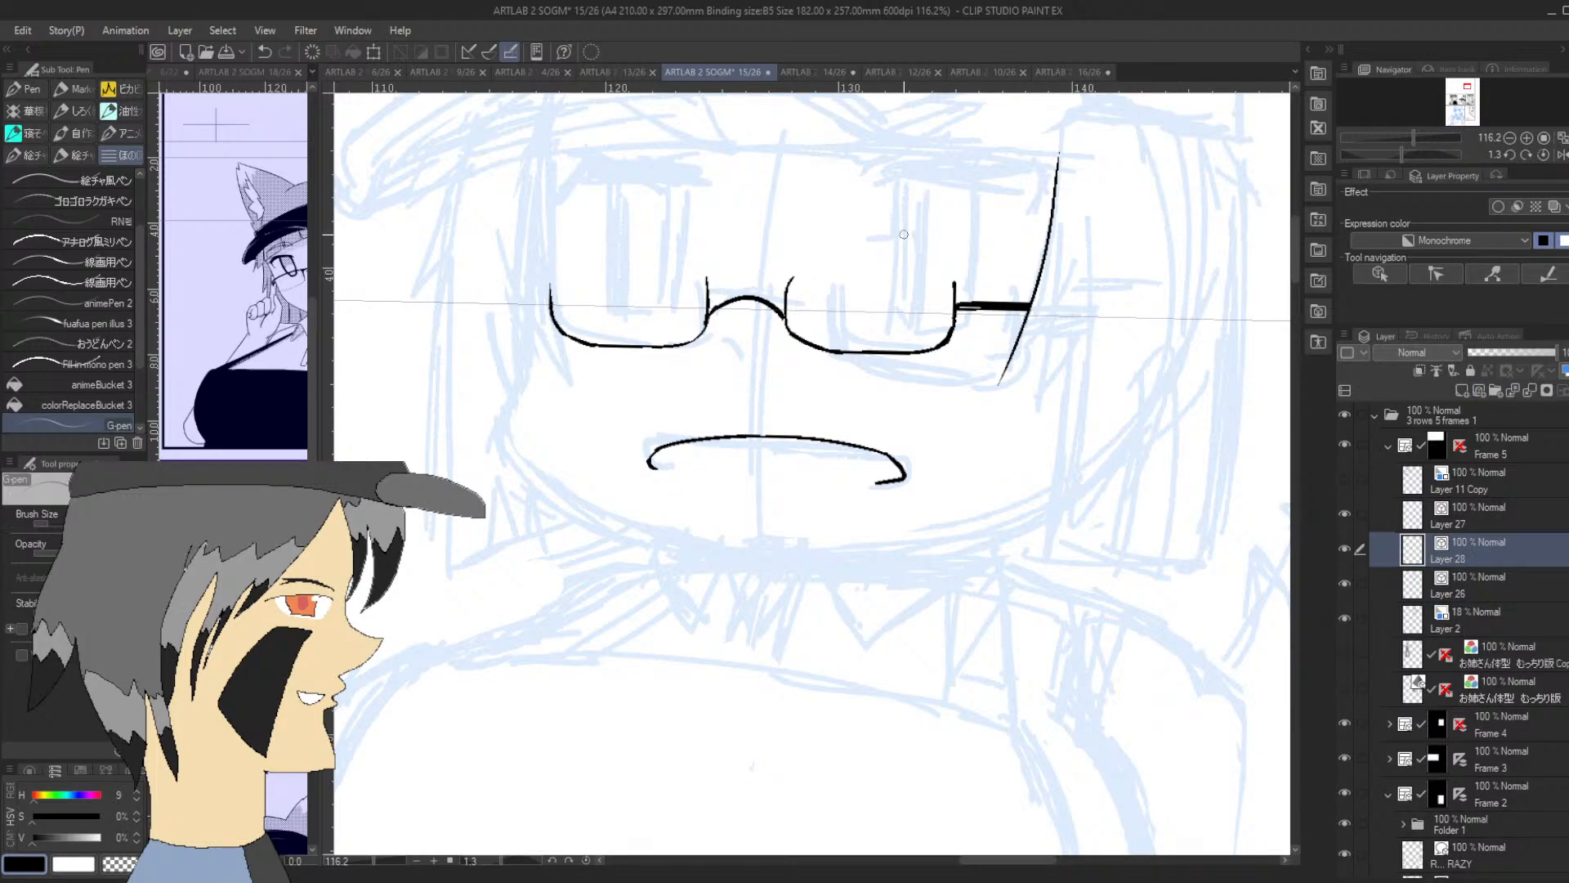
On Layer 28, ink the open-topped U-shaped iris of the eye behind the second lens, and a thick upper lash line over it
mouse_move(897, 187)
mouse_down()
mouse_move(902, 303)
mouse_move(953, 327)
mouse_move(978, 281)
mouse_move(977, 184)
mouse_up()
key(ctrl+z)
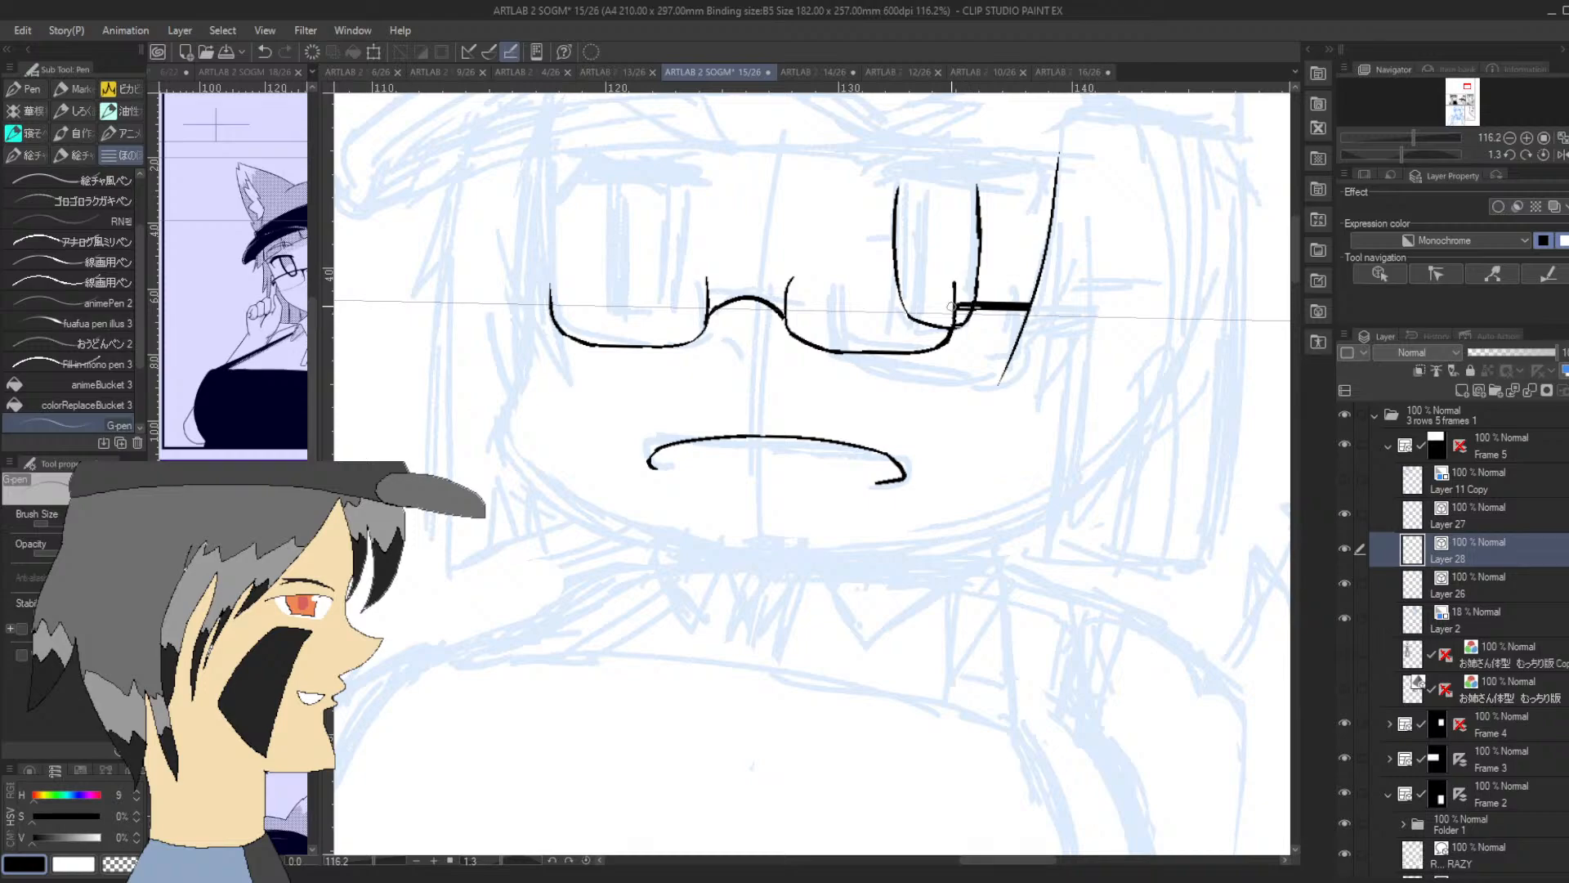
drag(1400, 153, 1376, 152)
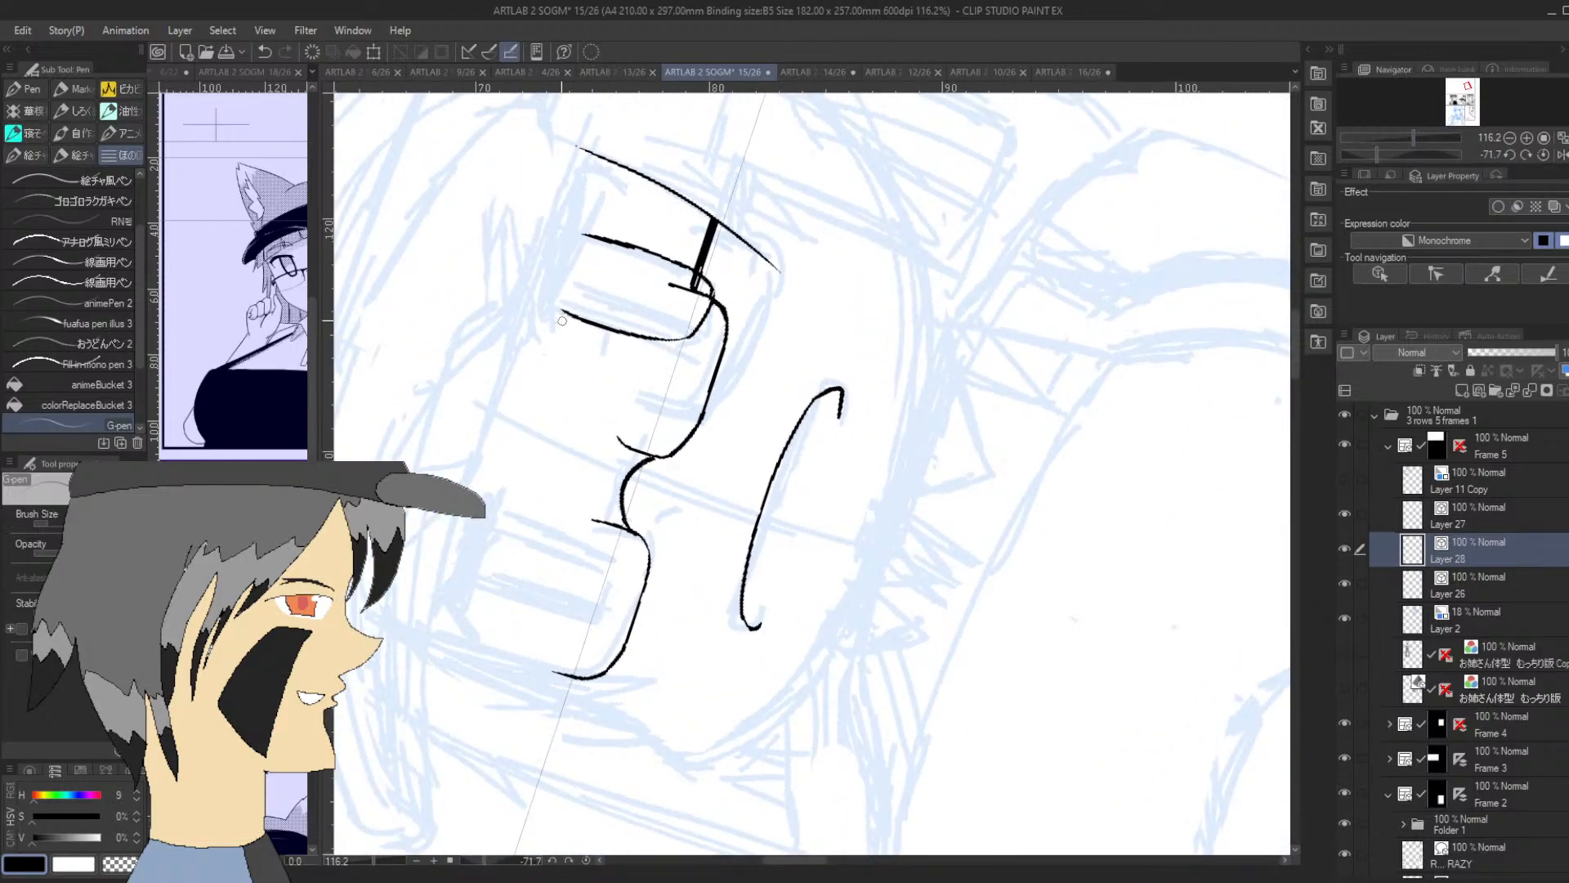
drag(560, 331, 587, 174)
mouse_move(560, 329)
mouse_down()
mouse_move(567, 351)
mouse_move(556, 257)
mouse_up()
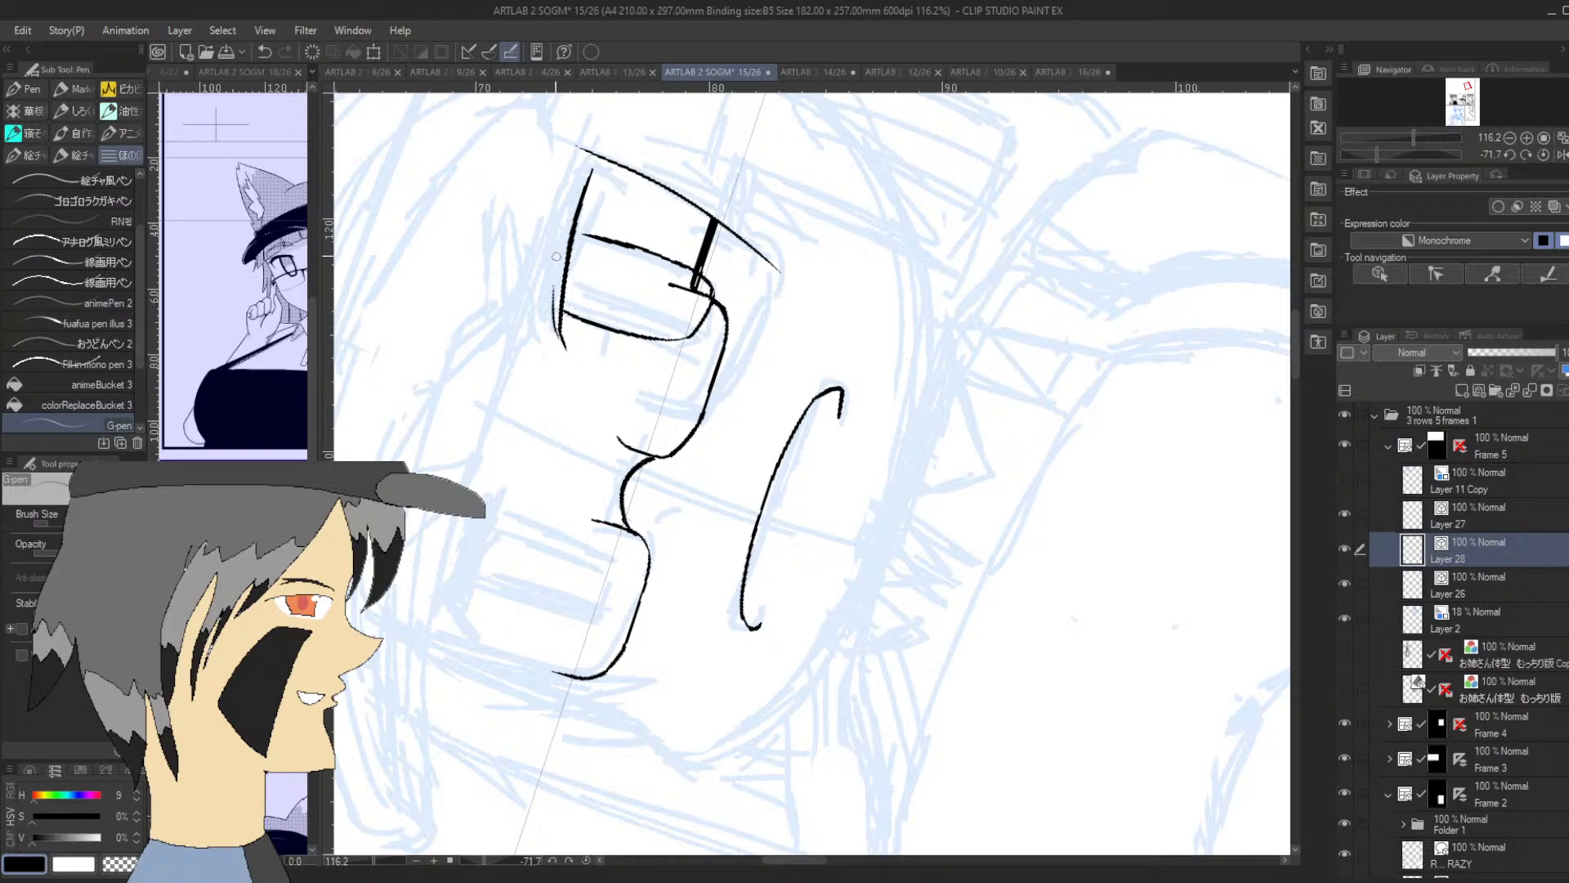
drag(555, 325, 579, 171)
mouse_move(562, 254)
mouse_down()
mouse_move(577, 191)
mouse_move(559, 337)
mouse_move(570, 205)
mouse_up()
mouse_move(551, 321)
mouse_down()
mouse_move(579, 167)
mouse_move(558, 253)
mouse_move(583, 162)
mouse_move(561, 223)
mouse_move(580, 174)
mouse_move(580, 188)
mouse_move(602, 166)
mouse_move(580, 189)
mouse_move(597, 164)
mouse_move(576, 174)
mouse_move(610, 150)
mouse_move(574, 186)
mouse_move(609, 155)
mouse_up()
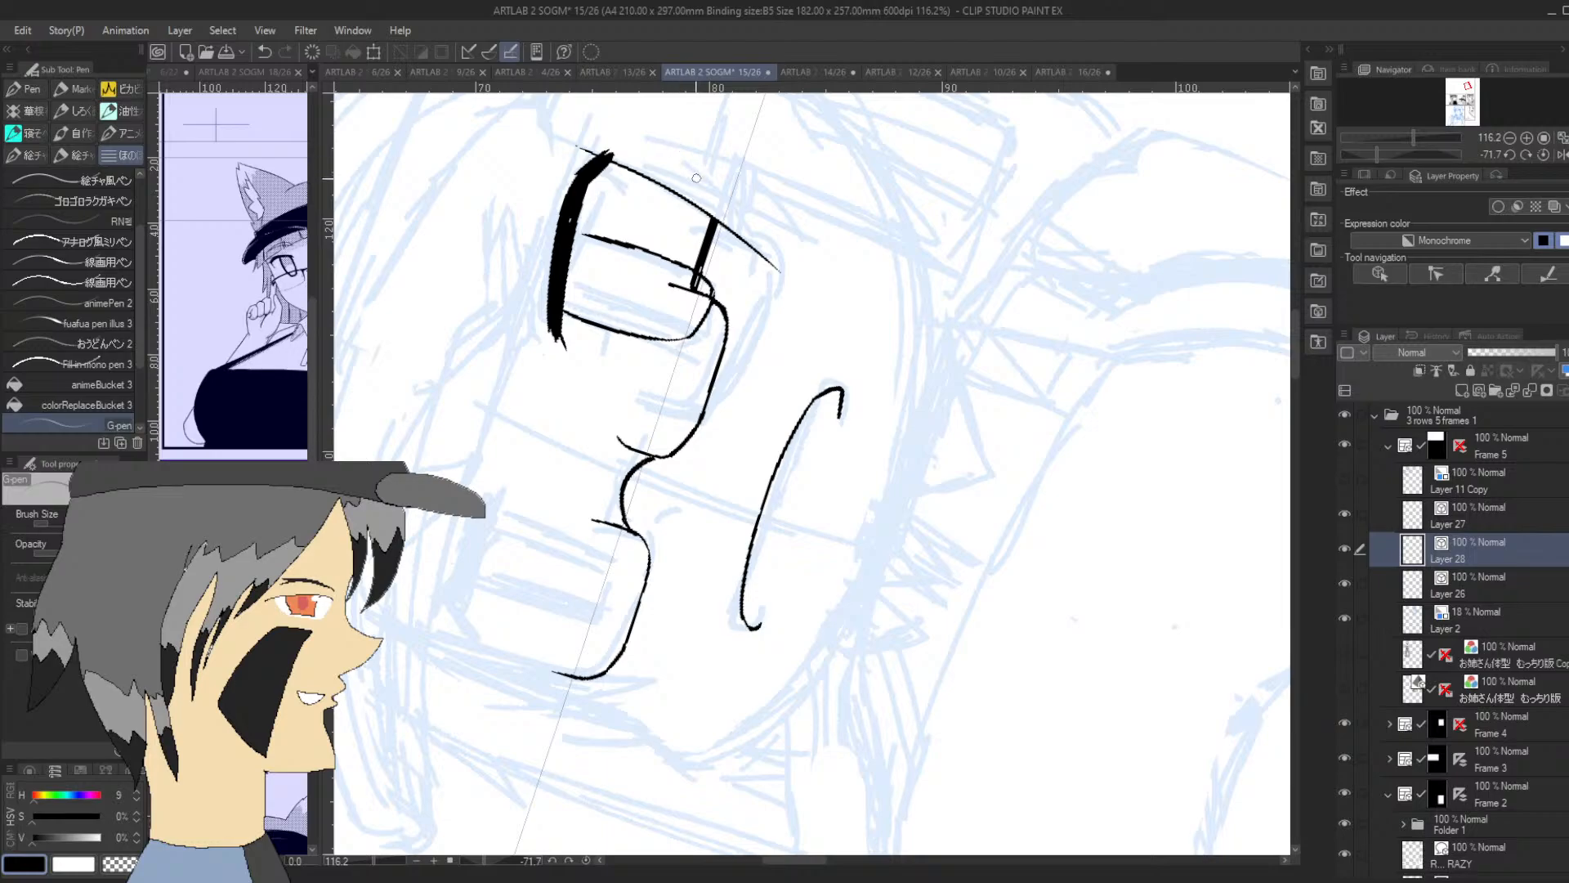
Add a short pointed flick at the outer corner of the second eye's lash and build up its upper edge
drag(1384, 154, 1400, 158)
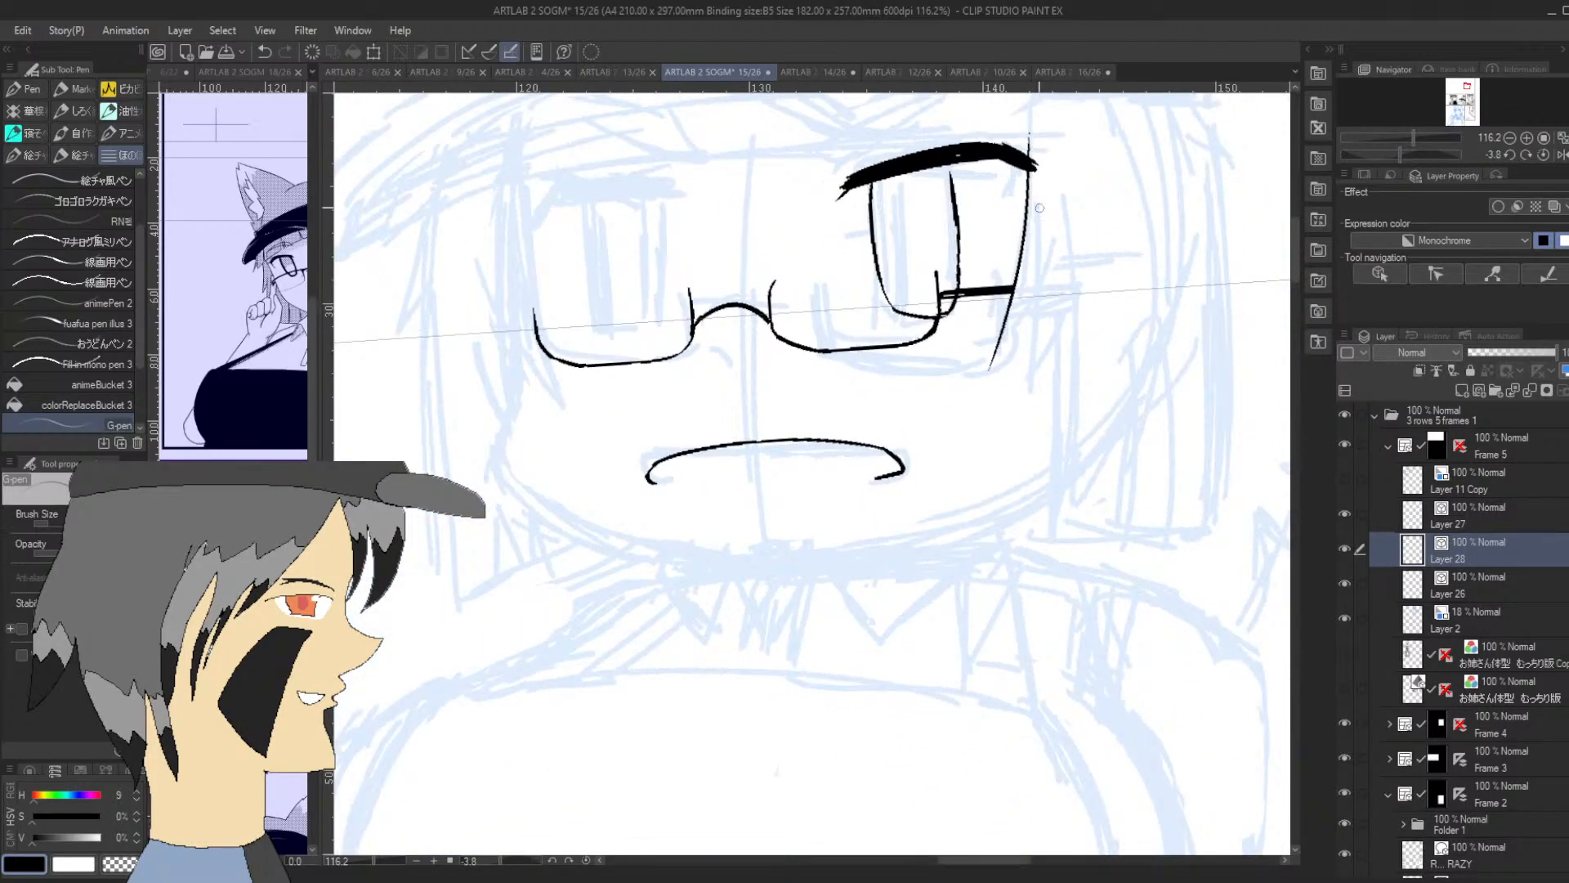
drag(1035, 167, 1007, 223)
key(ctrl+z)
drag(1031, 171, 1014, 202)
drag(960, 148, 1012, 136)
Thicken and even out the second eye's lash line from its inner tip to its outer corner
drag(1401, 153, 1373, 155)
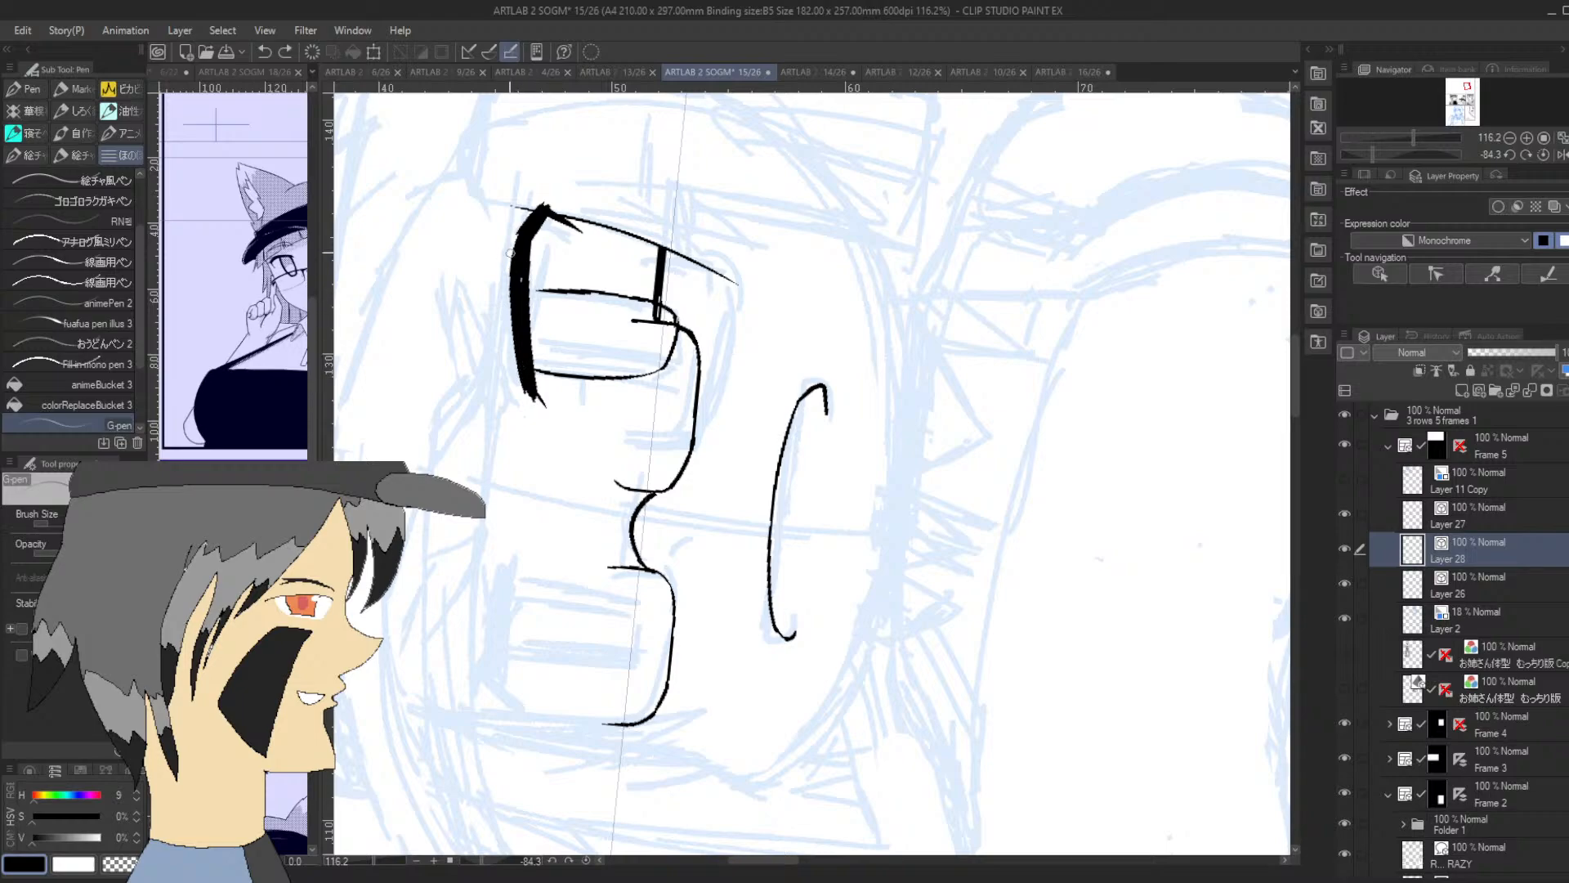
mouse_move(513, 280)
mouse_down()
mouse_move(510, 214)
mouse_move(512, 245)
mouse_move(516, 211)
mouse_move(529, 209)
mouse_move(512, 243)
mouse_move(534, 211)
mouse_up()
key(ctrl+z)
drag(520, 284, 522, 295)
drag(539, 399, 531, 333)
mouse_move(539, 211)
mouse_down()
mouse_move(553, 188)
mouse_move(545, 202)
mouse_up()
Ink the first eye's narrow U-shaped iris outline over the sketch, redrawing its inner side until it curves cleanly
drag(1372, 154, 1402, 152)
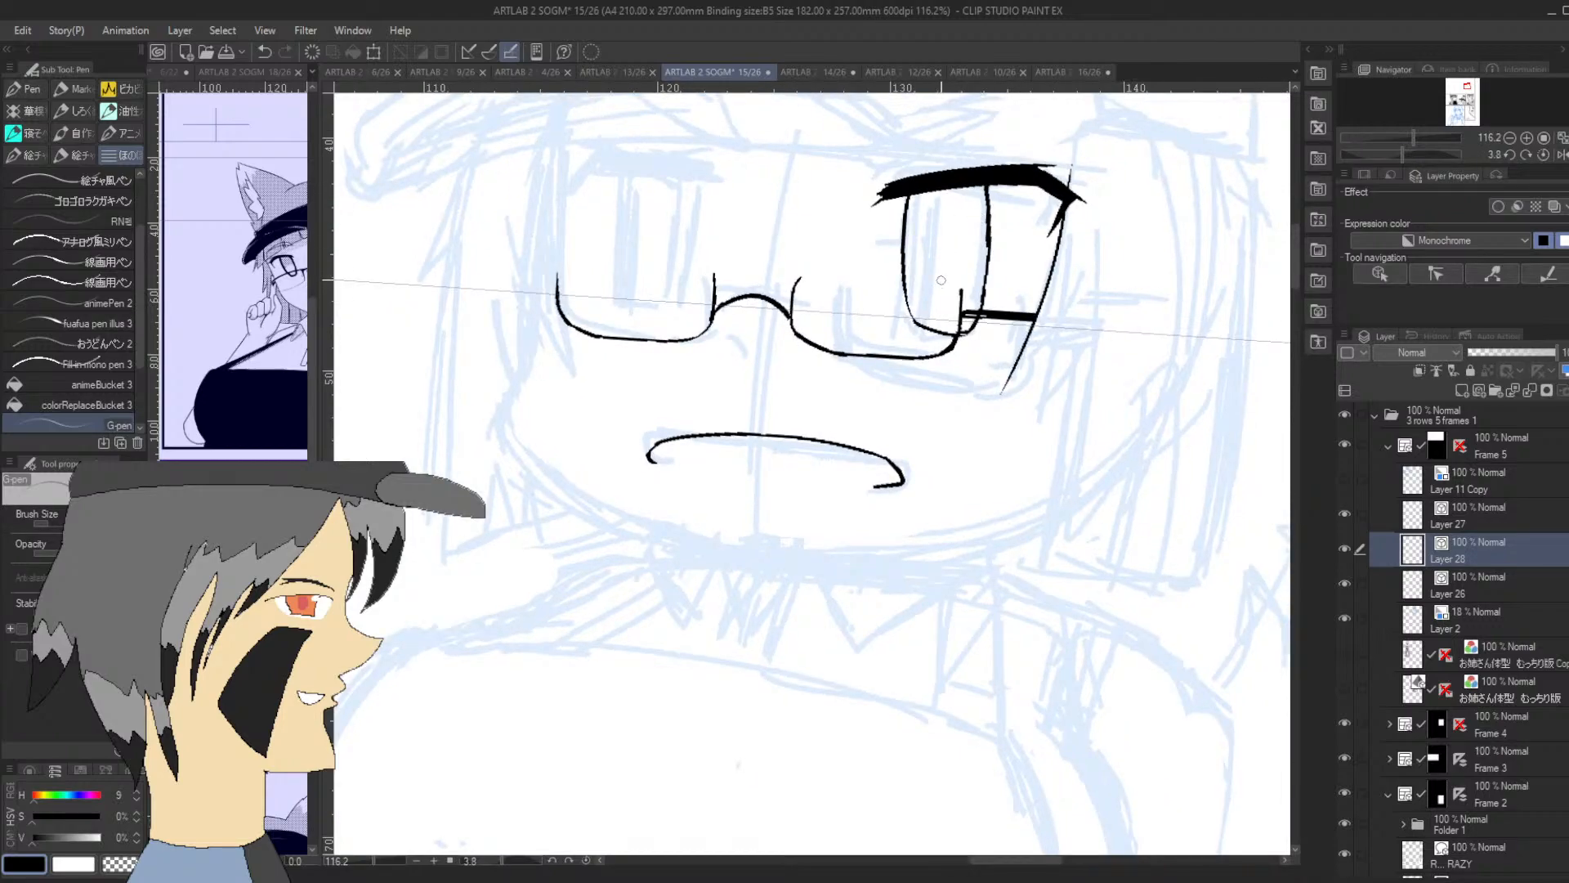
mouse_move(621, 178)
mouse_down()
mouse_move(629, 302)
mouse_move(680, 309)
mouse_up()
key(ctrl+z)
drag(636, 309, 670, 310)
key(ctrl+z)
key(ctrl+z)
key(ctrl+z)
mouse_move(611, 296)
mouse_down()
mouse_move(619, 171)
mouse_move(619, 294)
mouse_move(654, 302)
mouse_move(625, 304)
mouse_move(667, 302)
mouse_move(685, 186)
mouse_up()
key(ctrl+z)
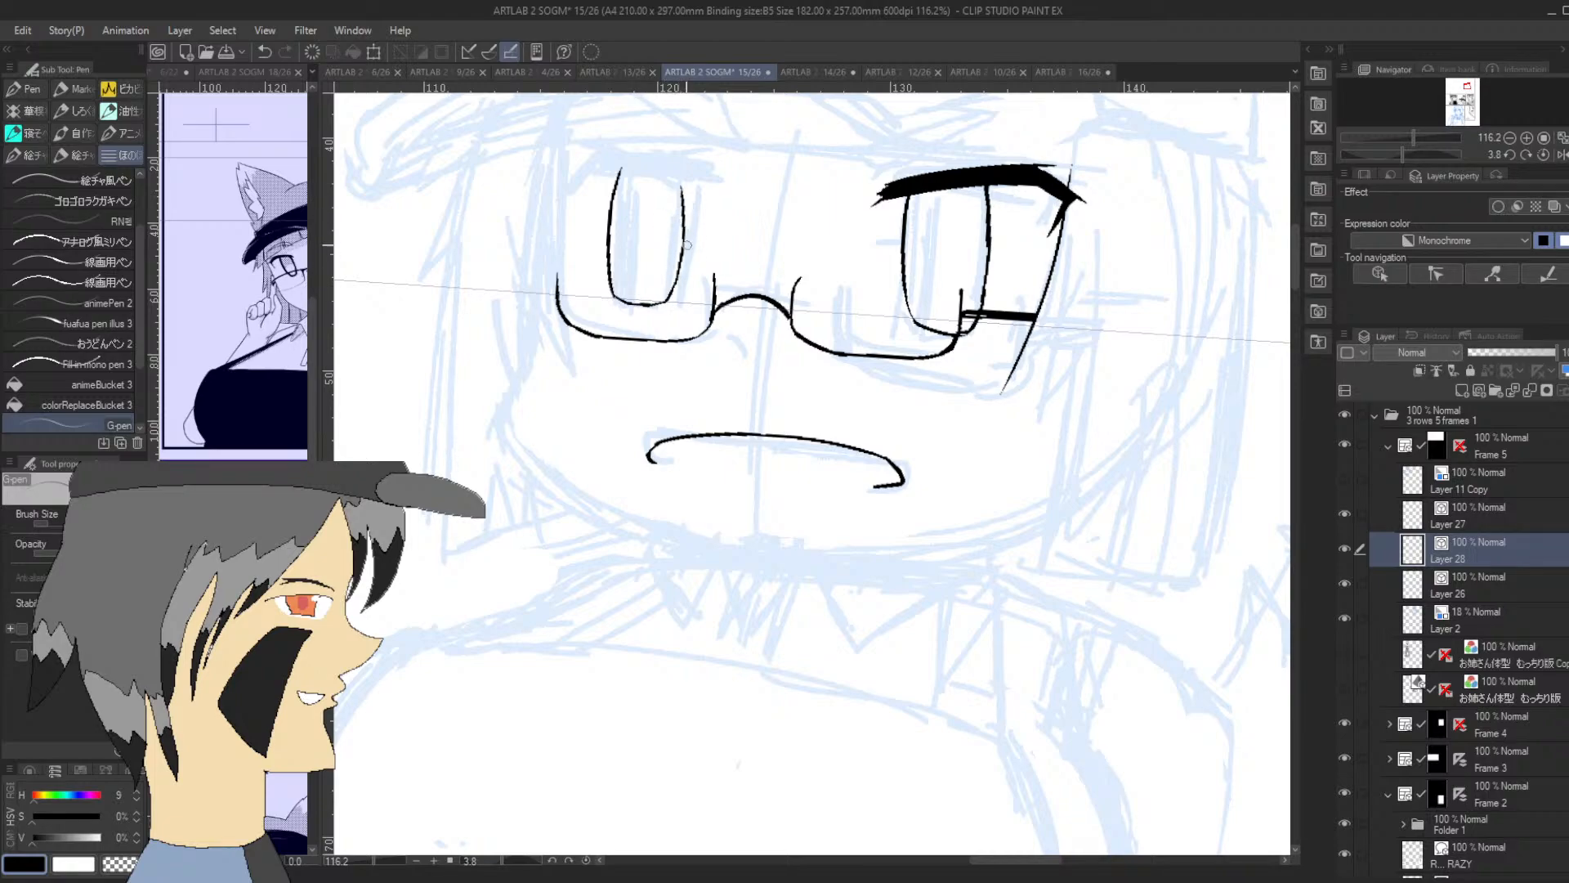
key(ctrl+z)
mouse_move(672, 291)
mouse_down()
mouse_move(688, 190)
mouse_move(685, 209)
mouse_move(687, 185)
mouse_move(656, 175)
mouse_move(714, 196)
mouse_up()
key(ctrl+z)
Ink the first eye's slanted upper lash with a small hooked outer corner, and thicken it into a solid black band
drag(607, 161, 711, 186)
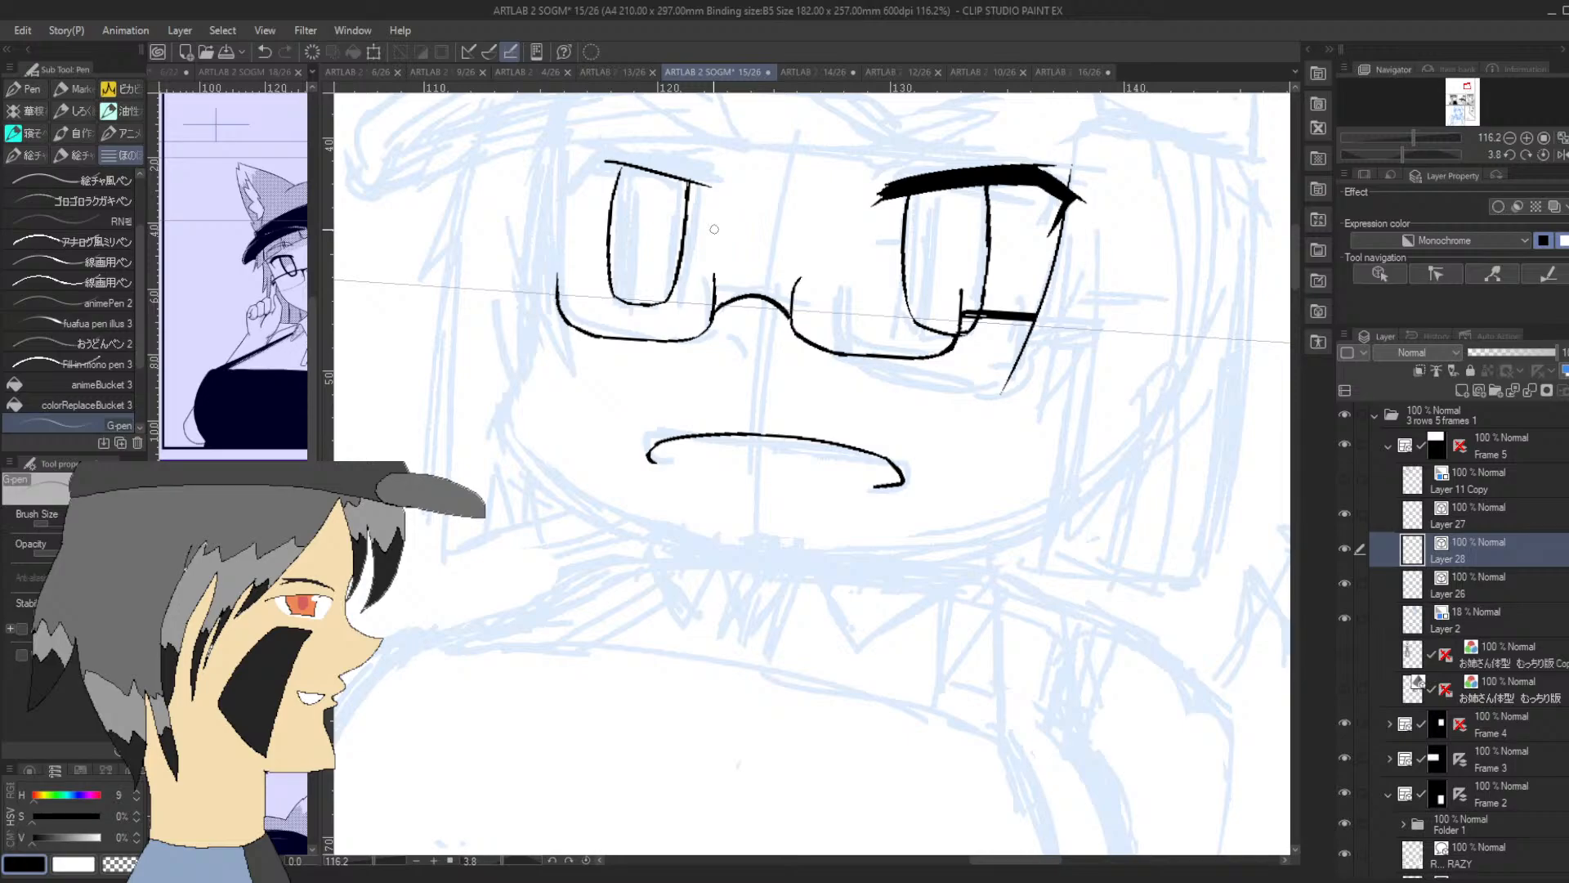
mouse_move(573, 174)
mouse_down()
mouse_move(583, 205)
mouse_move(595, 153)
mouse_up()
drag(1390, 149, 1368, 144)
drag(1474, 98, 1466, 78)
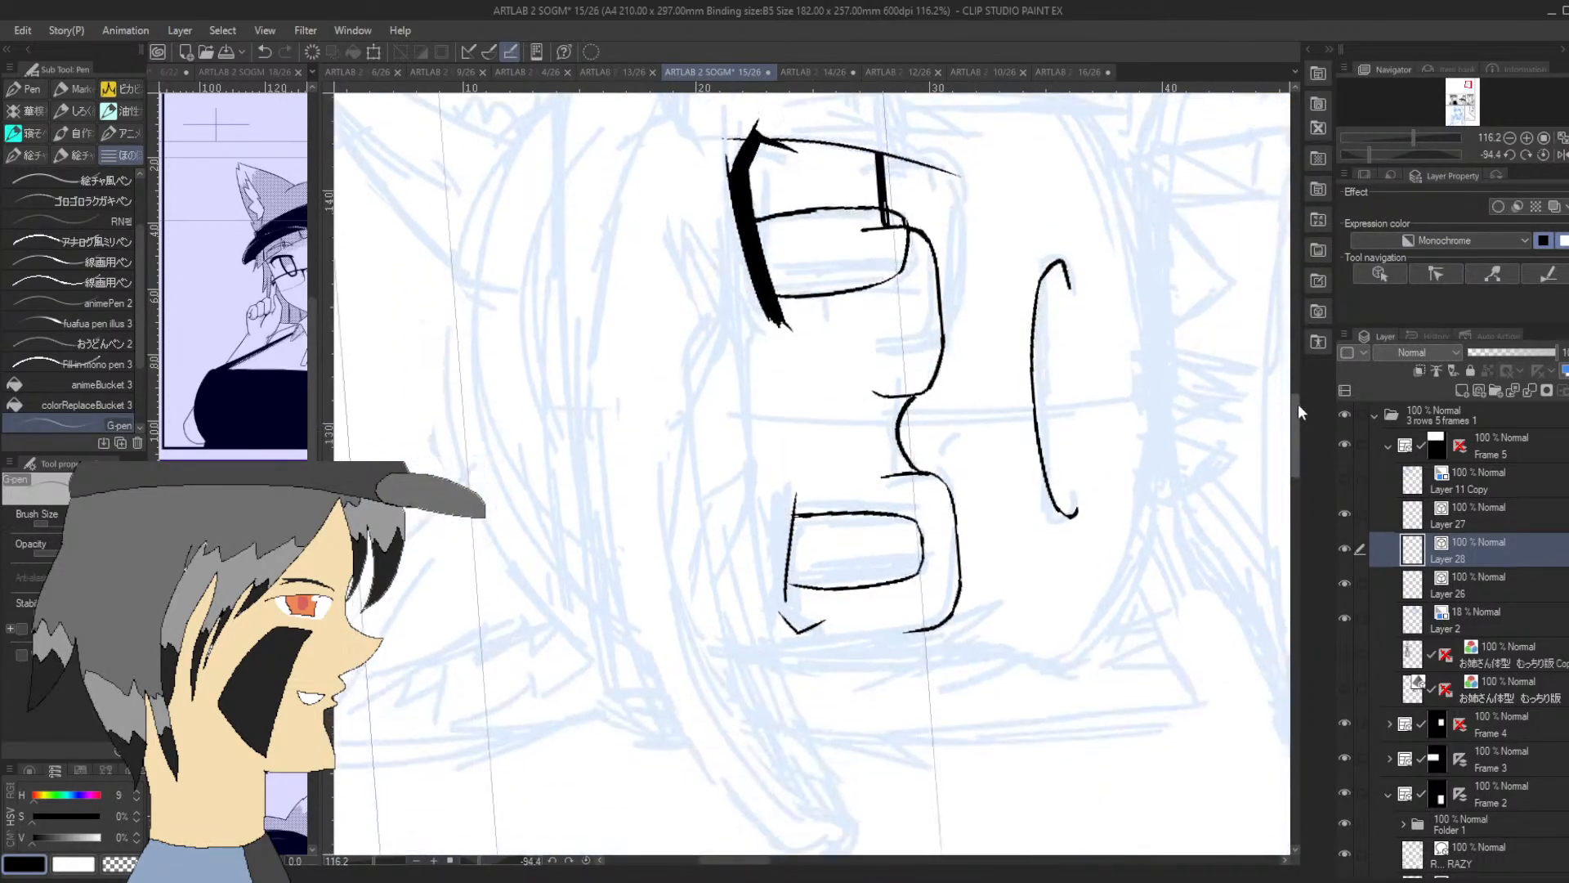
scroll(1297, 404, down, 2)
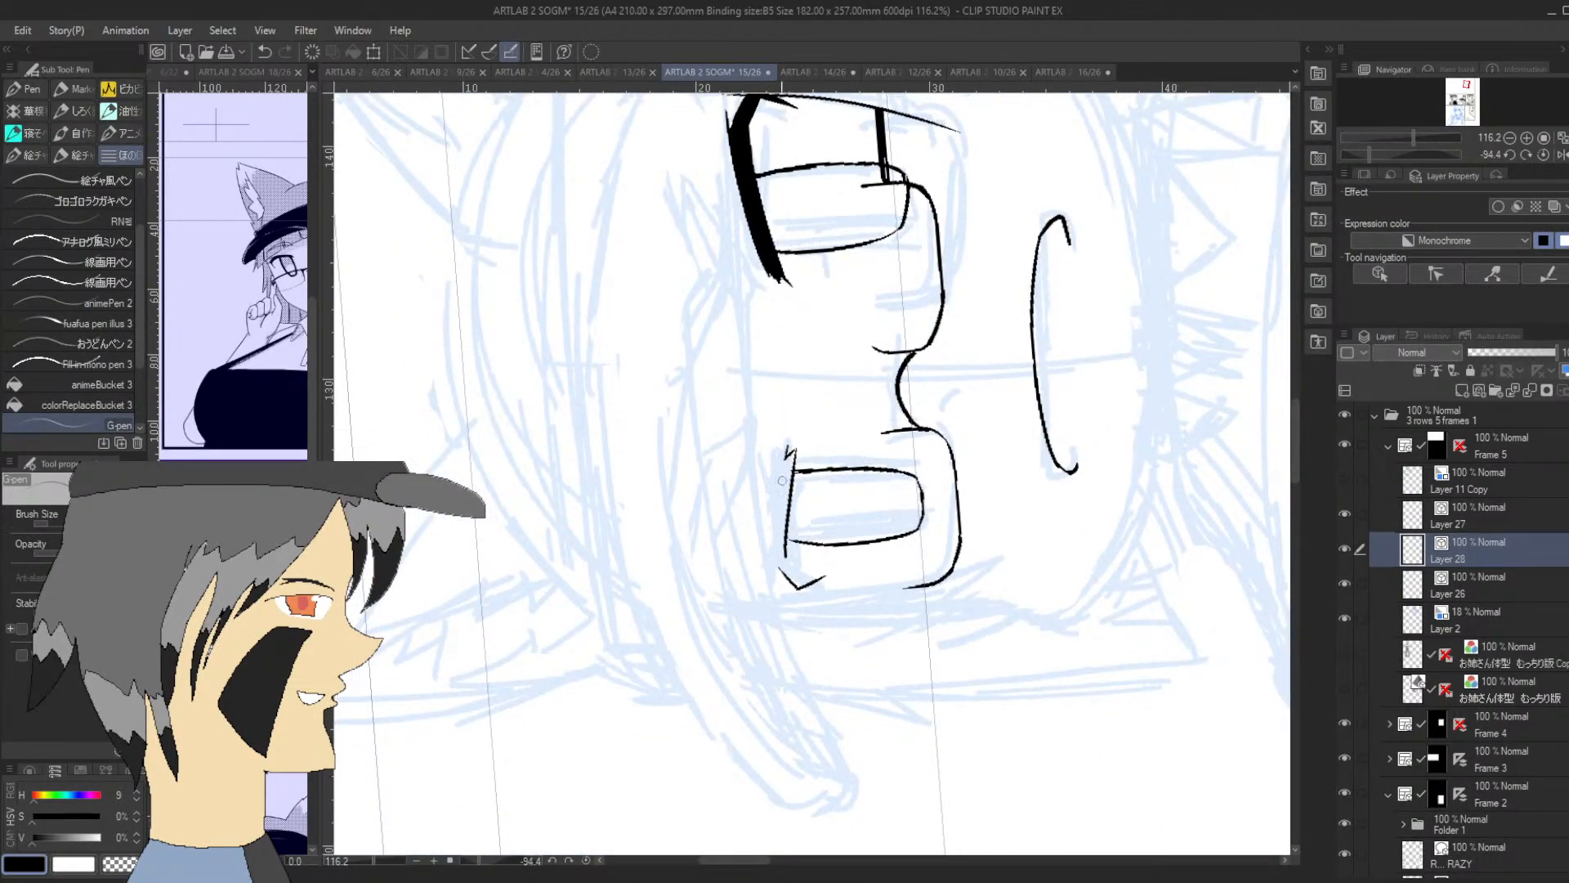
mouse_move(785, 461)
mouse_down()
mouse_move(770, 542)
mouse_move(776, 501)
mouse_move(773, 570)
mouse_move(798, 598)
mouse_move(779, 548)
mouse_up()
mouse_move(788, 501)
mouse_down()
mouse_move(787, 579)
mouse_move(781, 486)
mouse_up()
drag(782, 539, 797, 442)
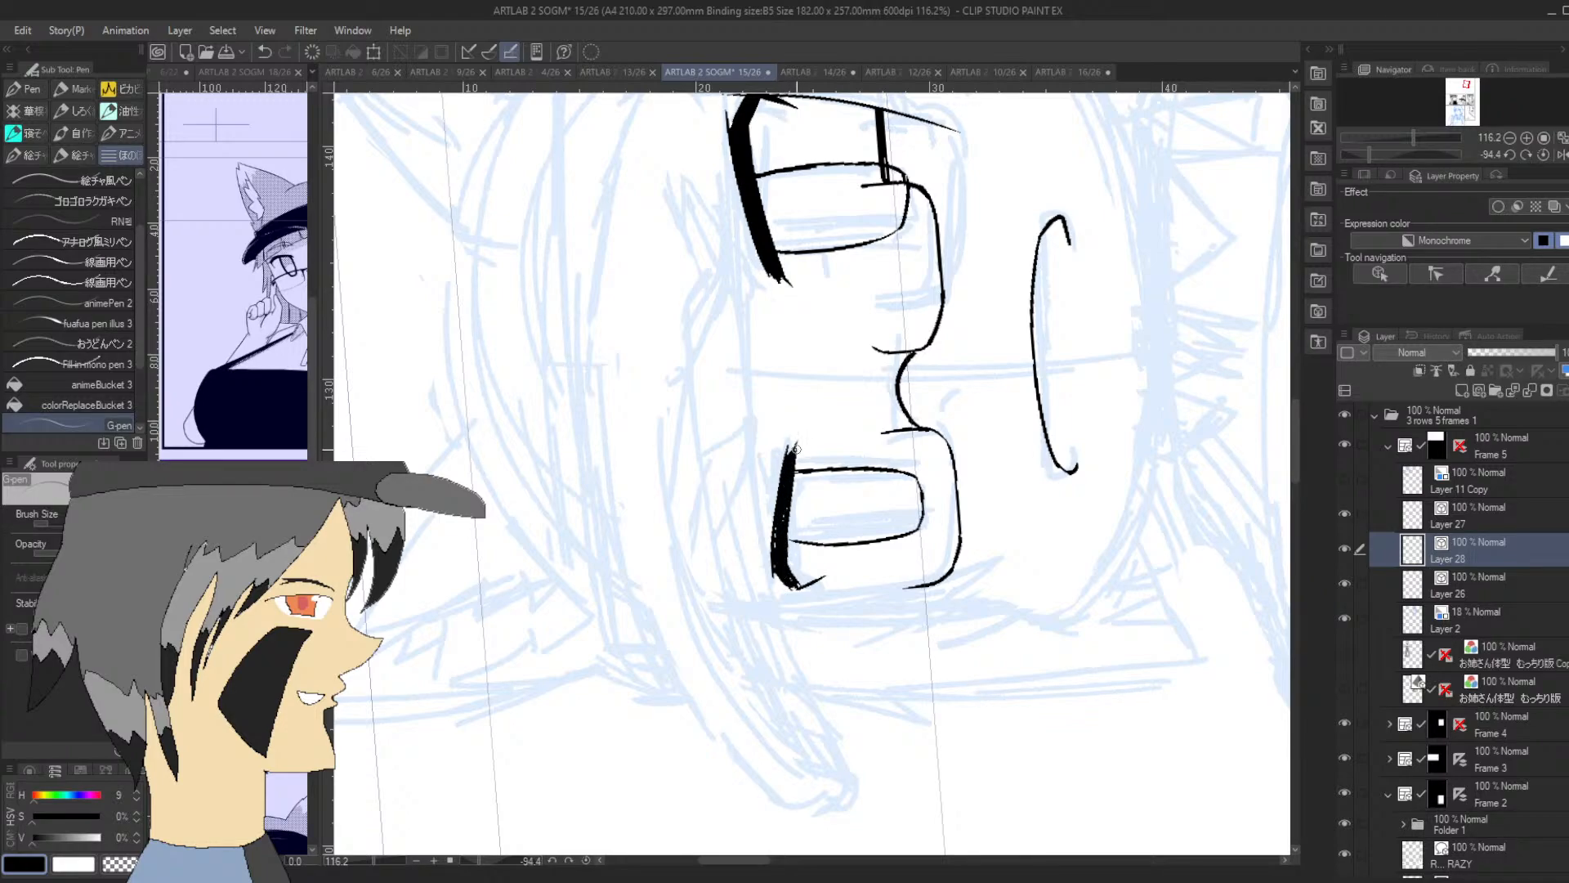
Taper the first eye's lash to a sharp inner point and fill out its outer corner
drag(802, 435, 794, 471)
drag(774, 548, 773, 586)
drag(1369, 153, 1399, 146)
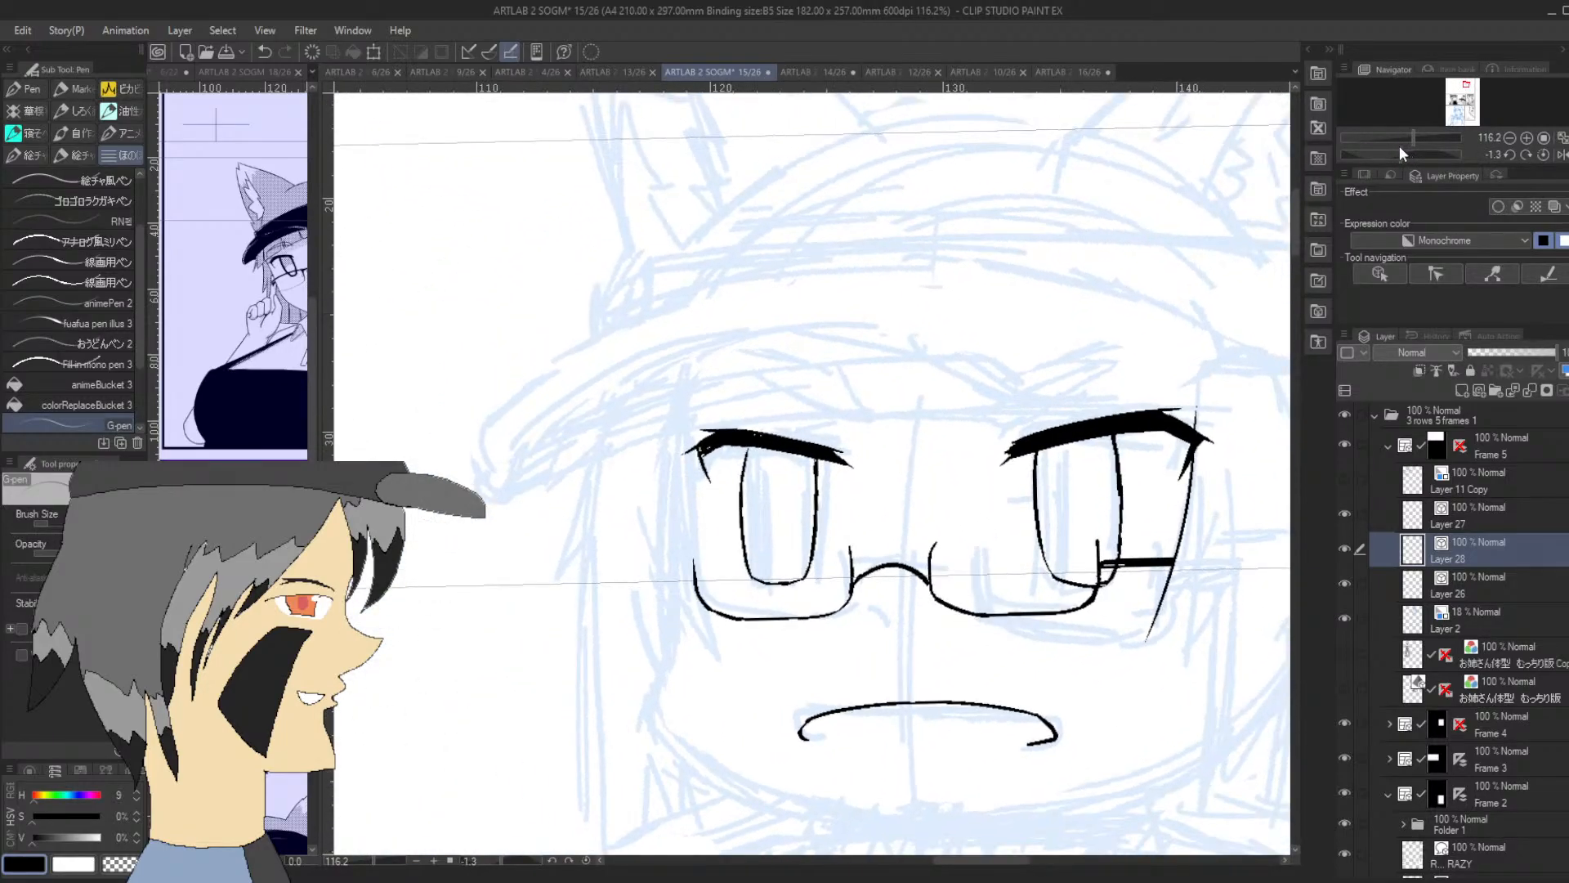
mouse_move(696, 449)
mouse_down()
mouse_move(712, 486)
mouse_move(700, 447)
mouse_move(773, 439)
mouse_up()
key(ctrl+z)
Lasso the second eye's iris outline, transform it to shift slightly toward the nose, and clear the selection
key(m)
mouse_move(1039, 448)
mouse_down()
mouse_move(1017, 531)
mouse_move(1038, 583)
mouse_move(1113, 596)
mouse_move(1145, 563)
mouse_move(1111, 438)
mouse_up()
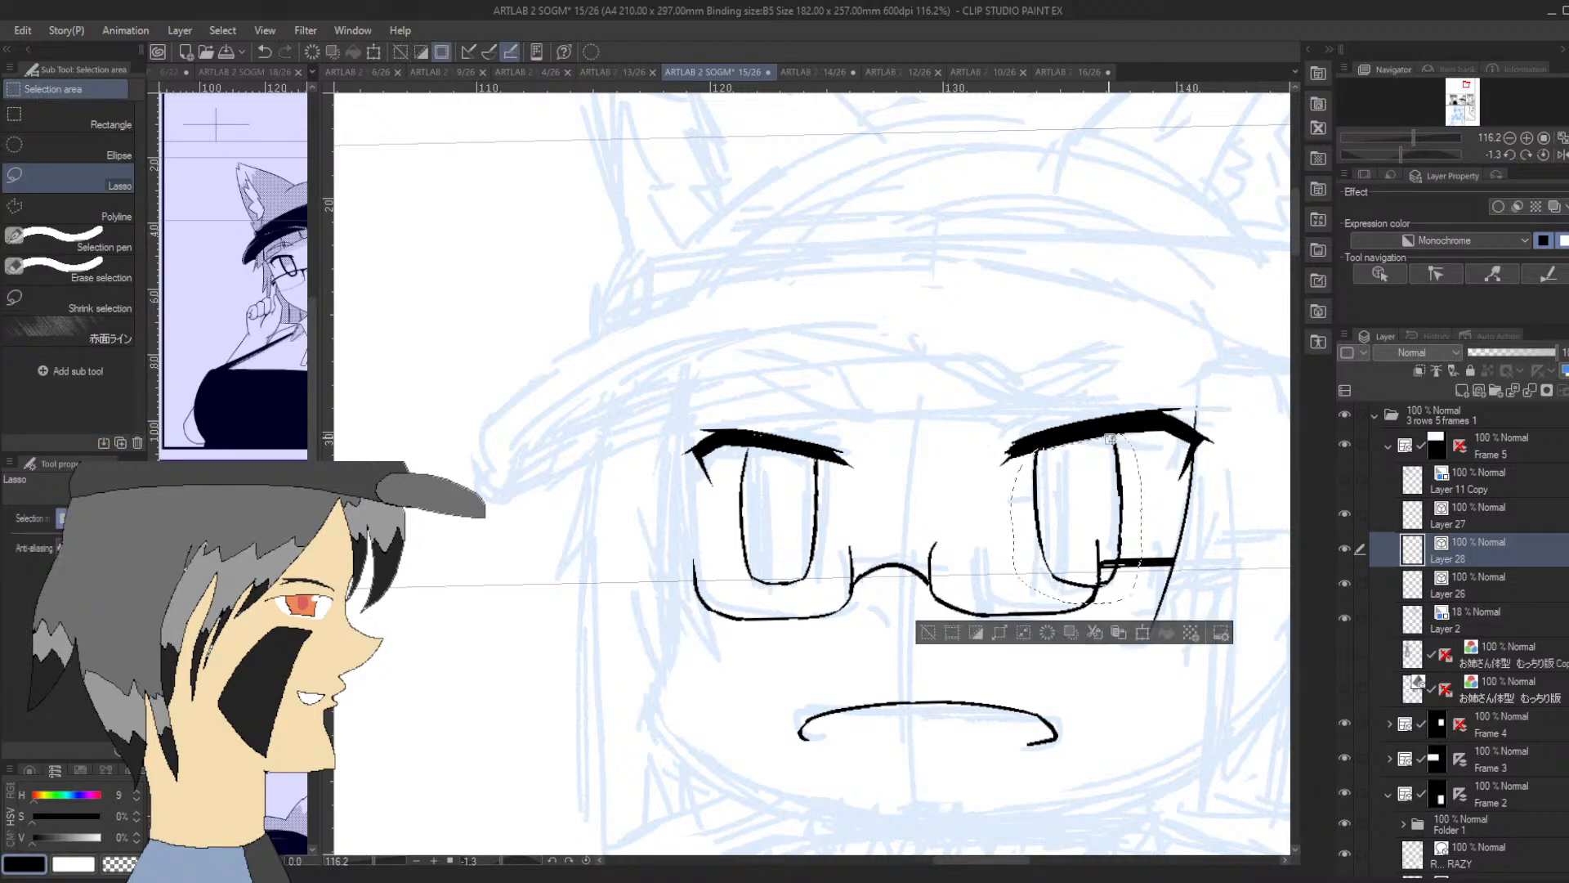
click(1142, 631)
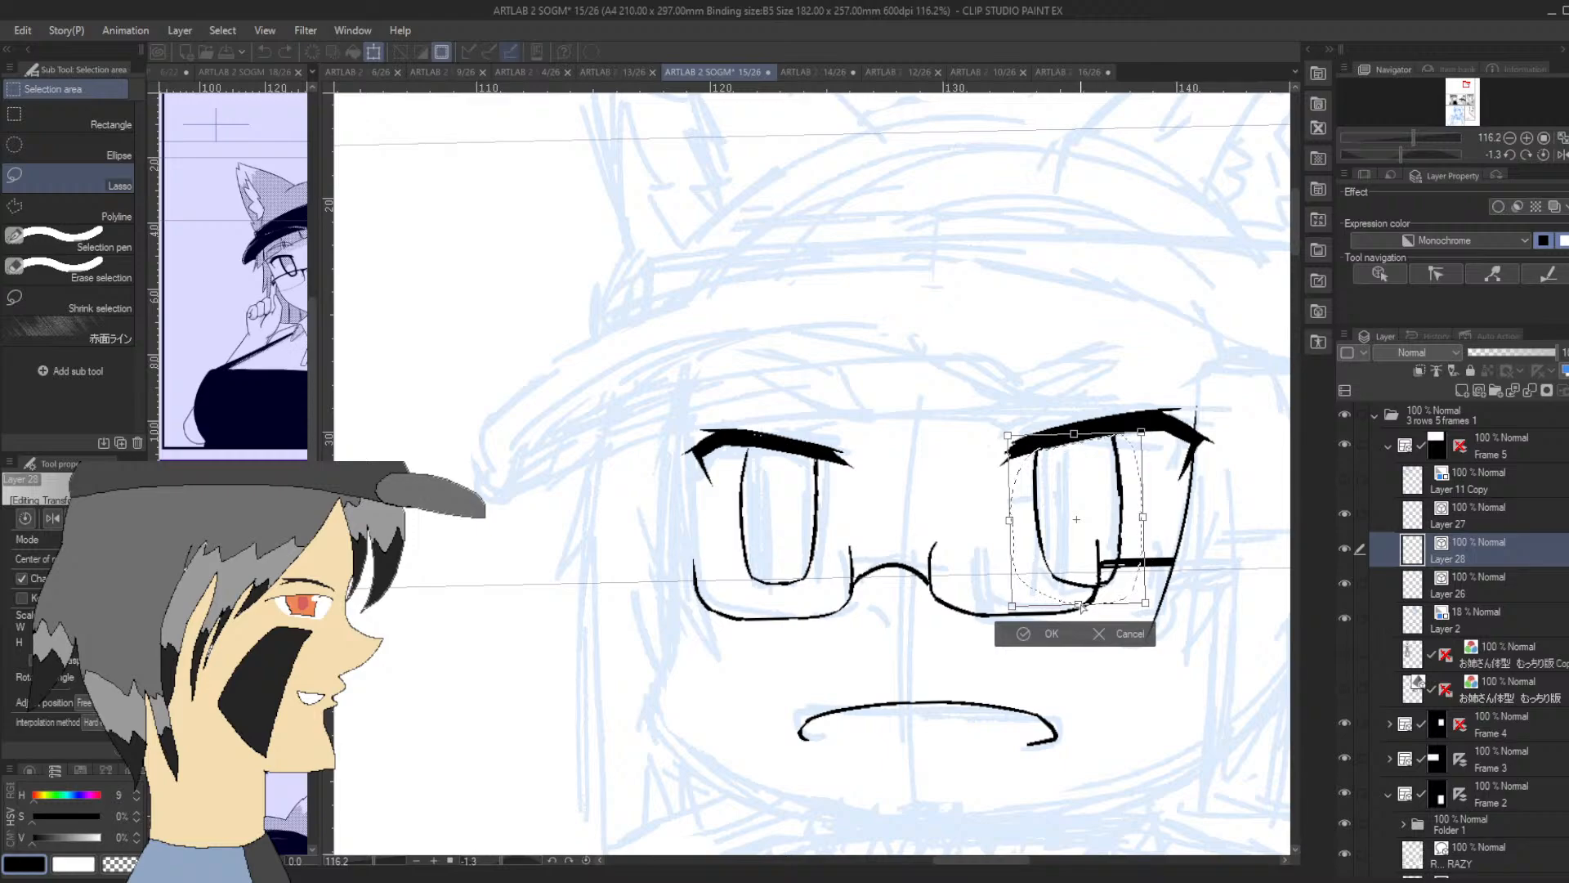
drag(1079, 605, 1071, 603)
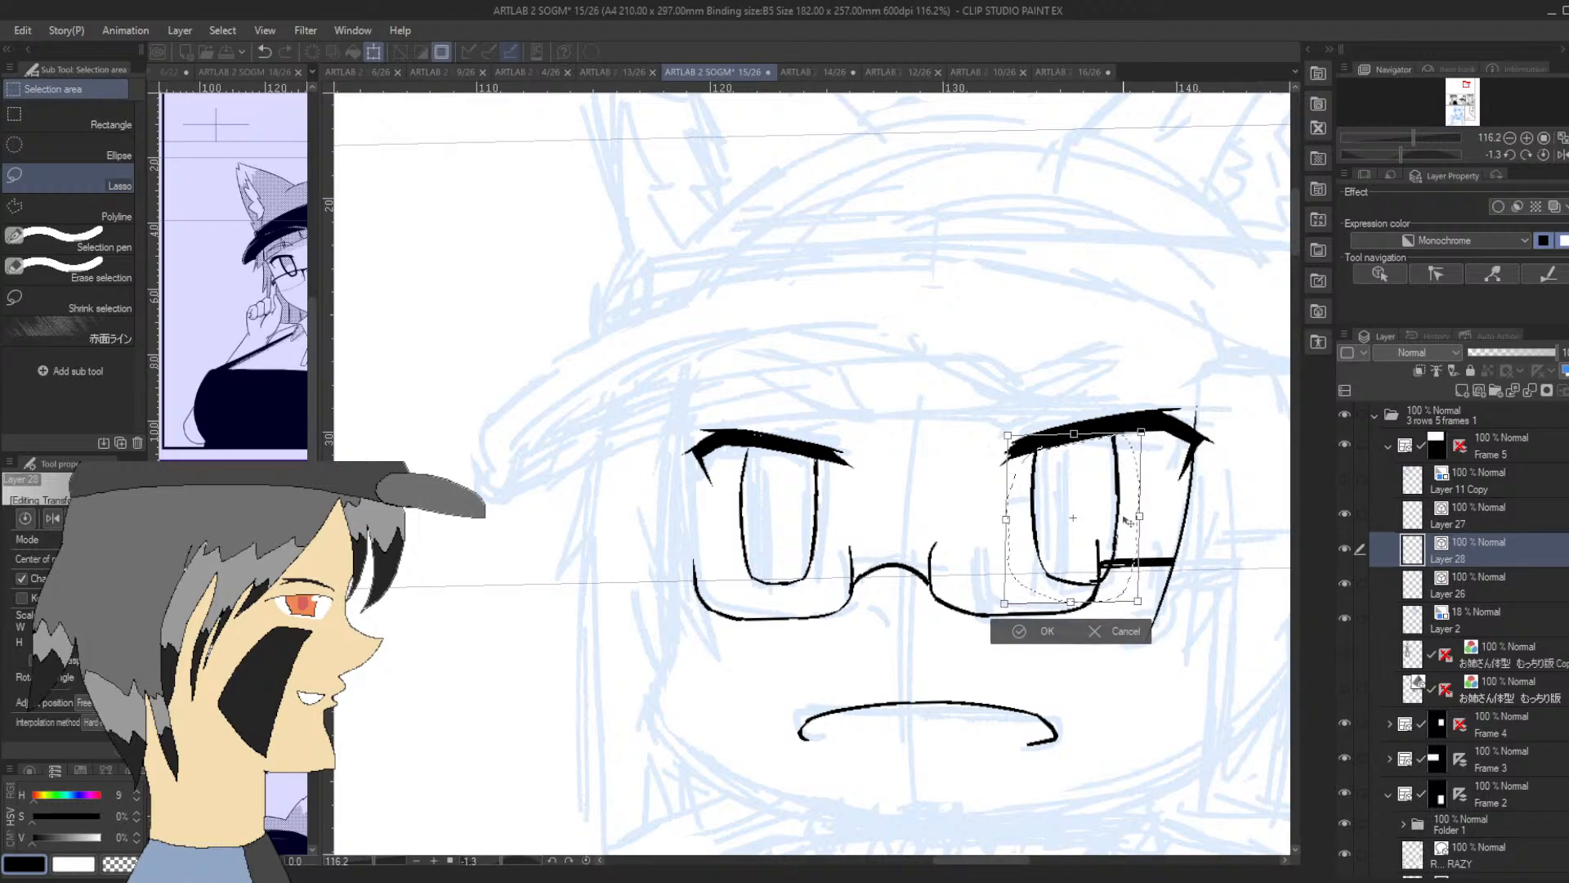
click(1021, 631)
click(944, 610)
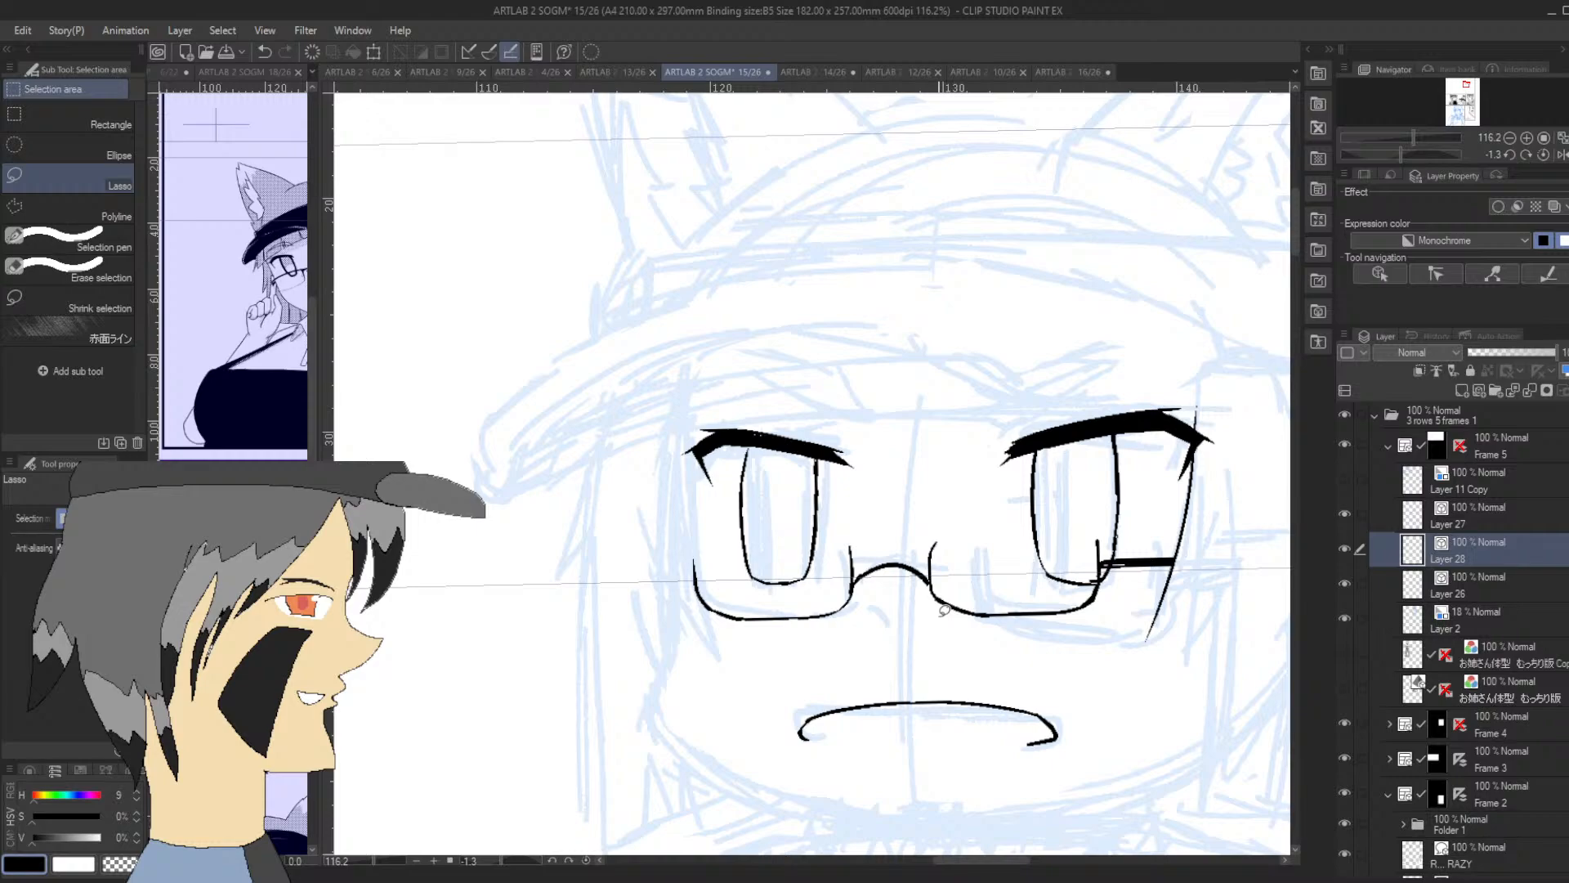
Lasso the first eye's iris outline, transform it to shift slightly toward the nose, and clear the selection
mouse_move(749, 447)
mouse_down()
mouse_move(742, 576)
mouse_move(798, 598)
mouse_move(841, 512)
mouse_move(823, 452)
mouse_move(775, 451)
mouse_up()
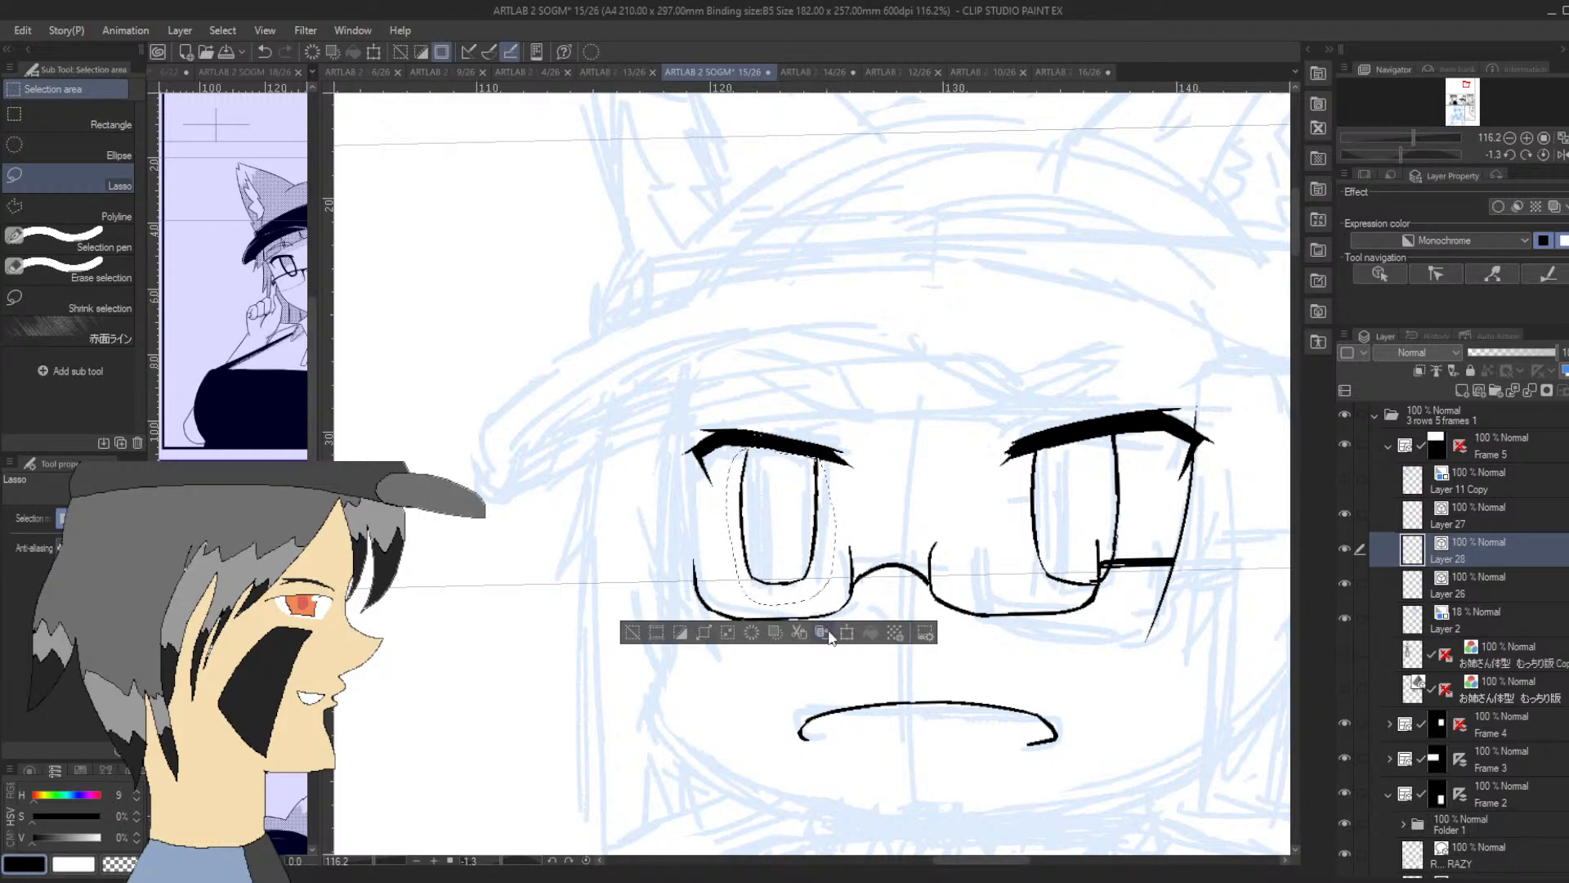
key(ctrl+t)
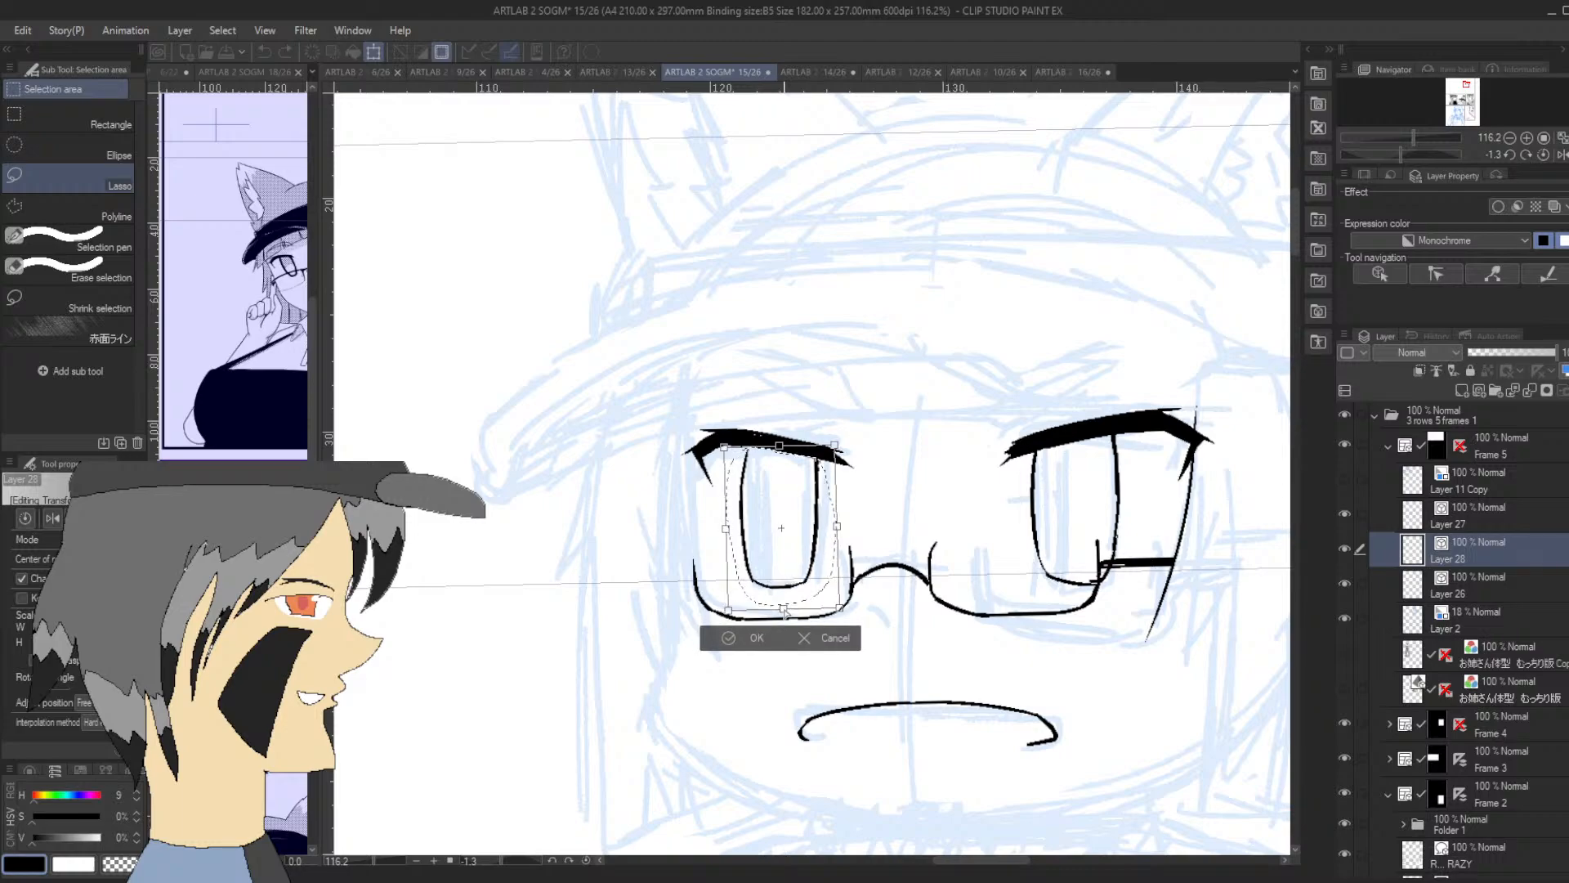
key(ctrl+z)
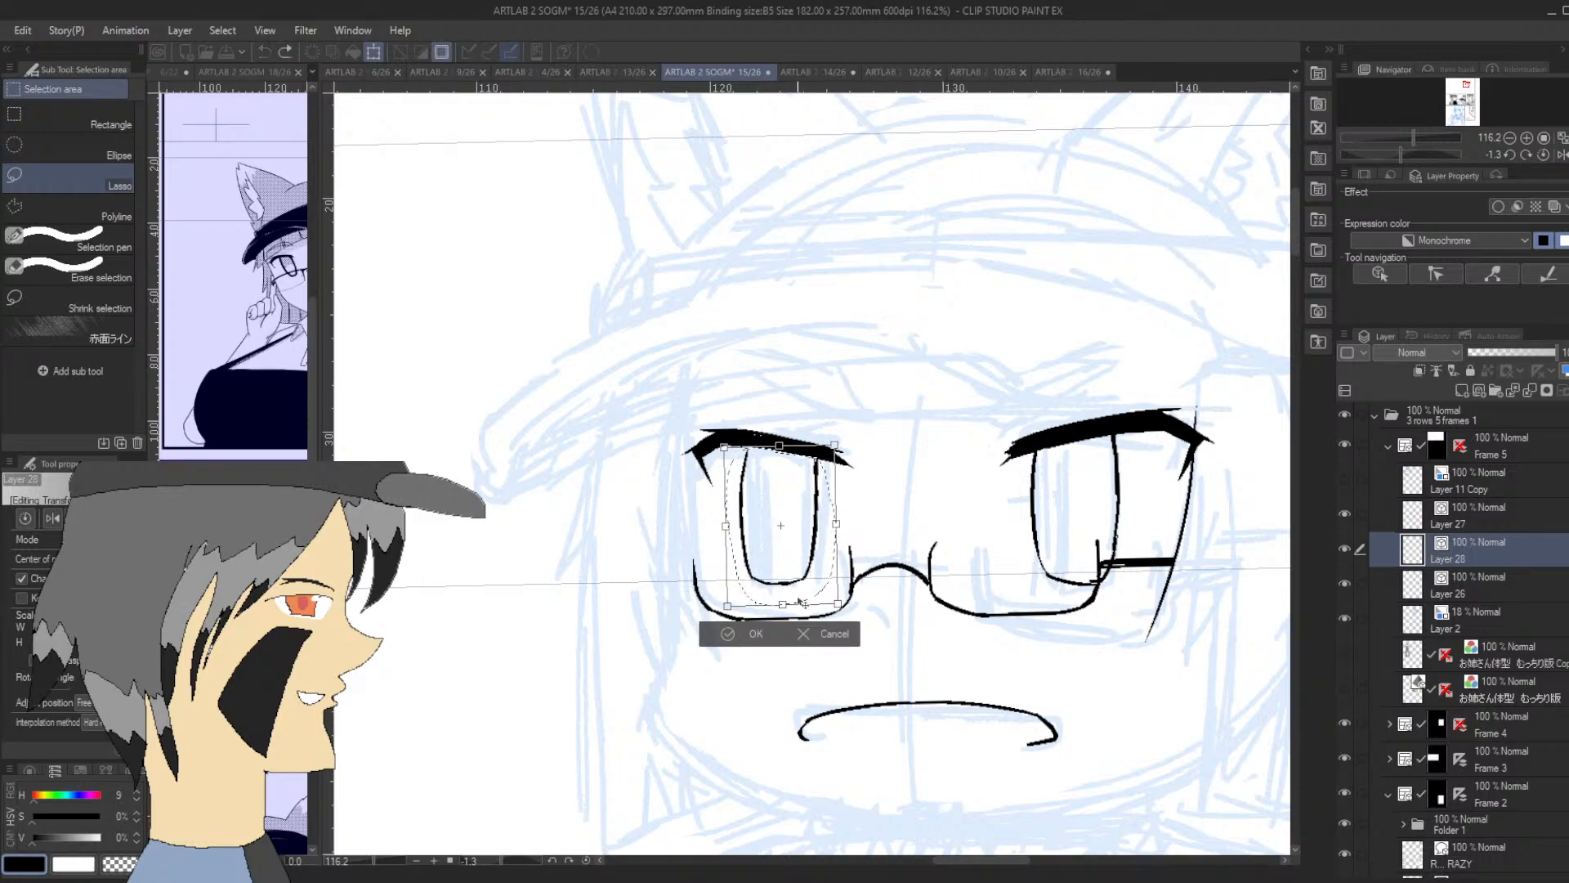
drag(784, 608, 789, 609)
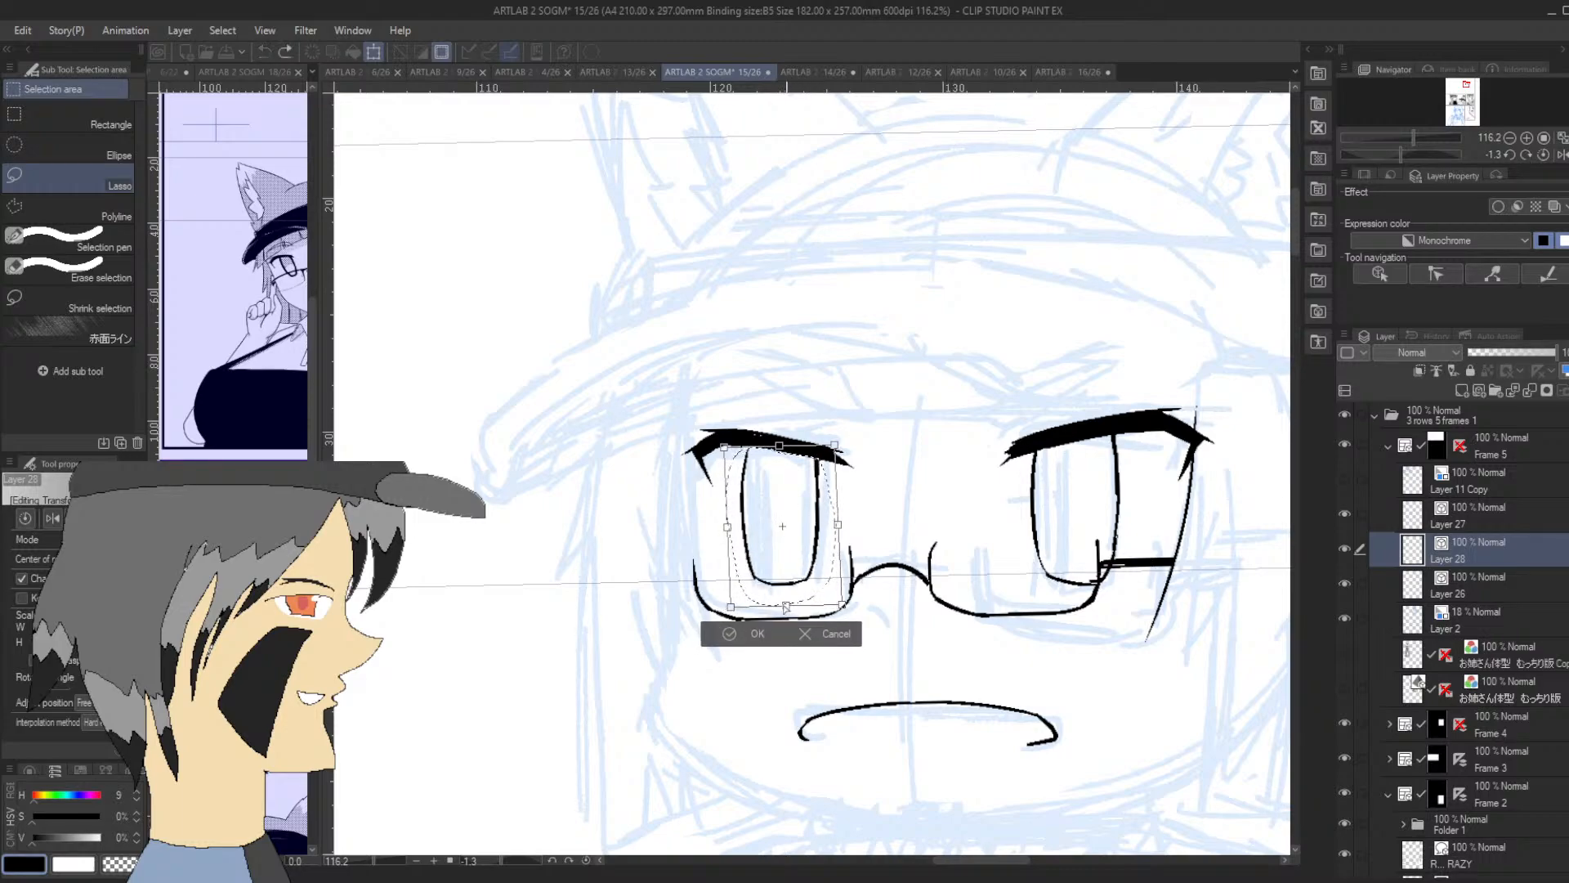
click(729, 634)
click(639, 632)
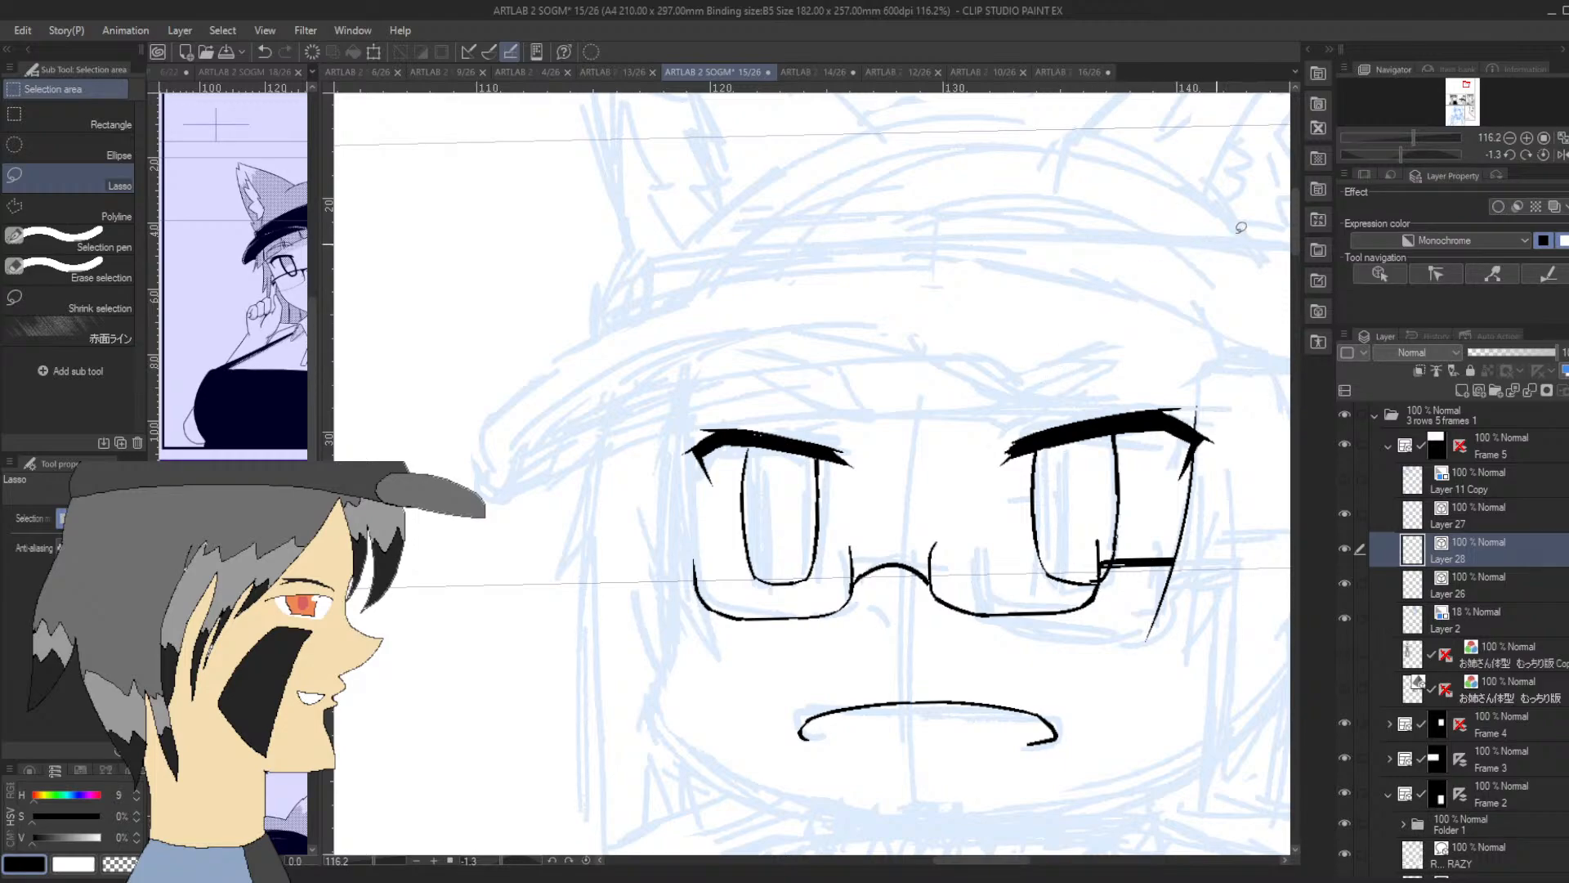
Try to ink a slim eyebrow above the second eye with the G-pen, using two long curved strokes
drag(1400, 155, 1382, 155)
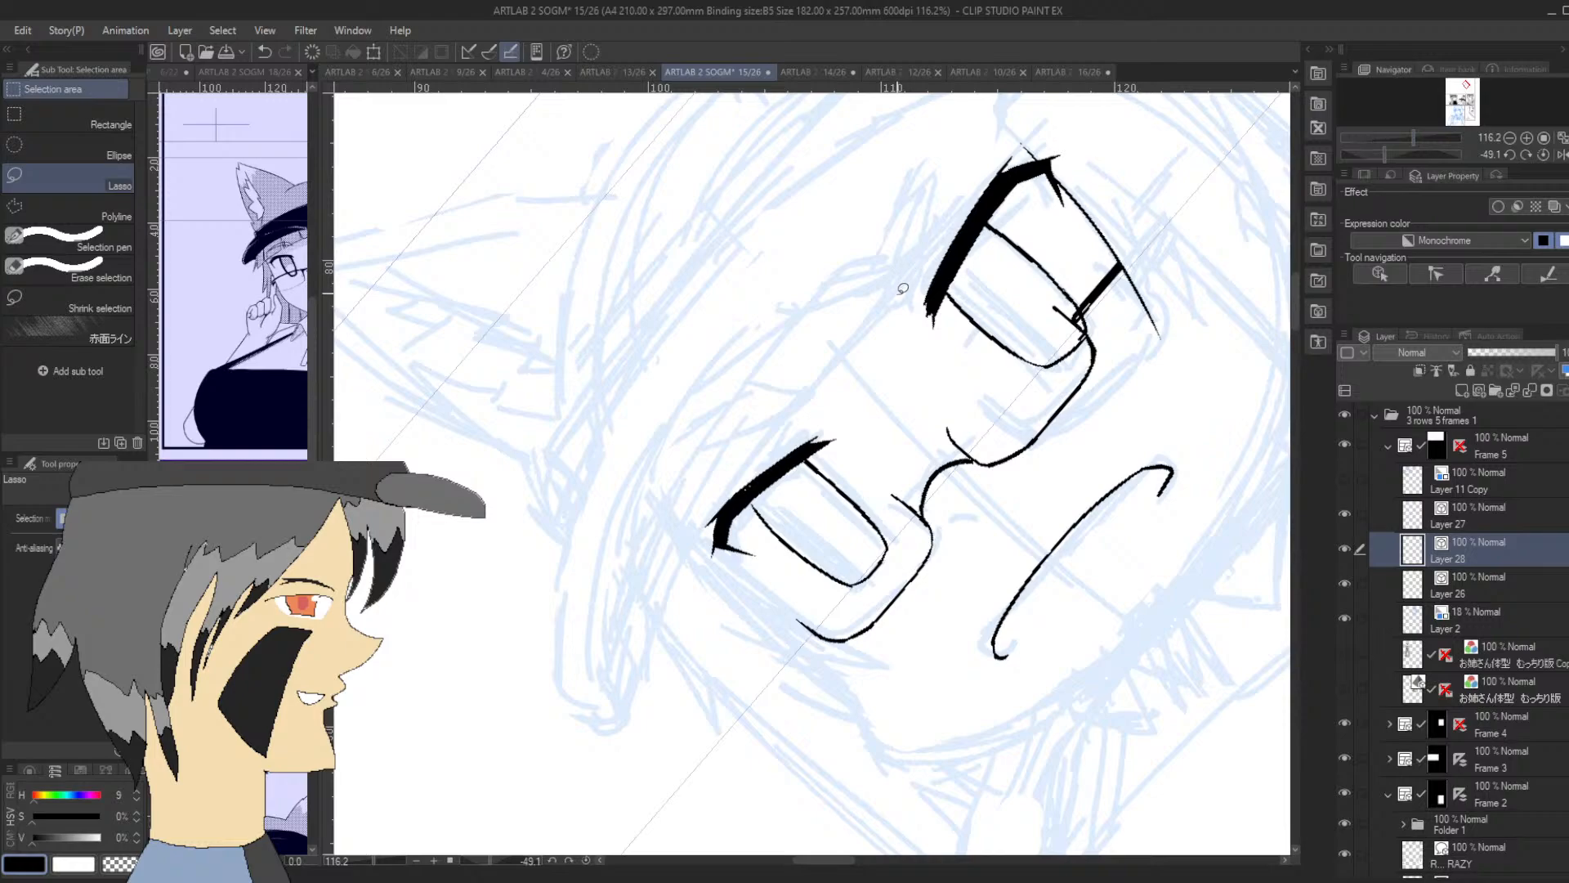
key(p)
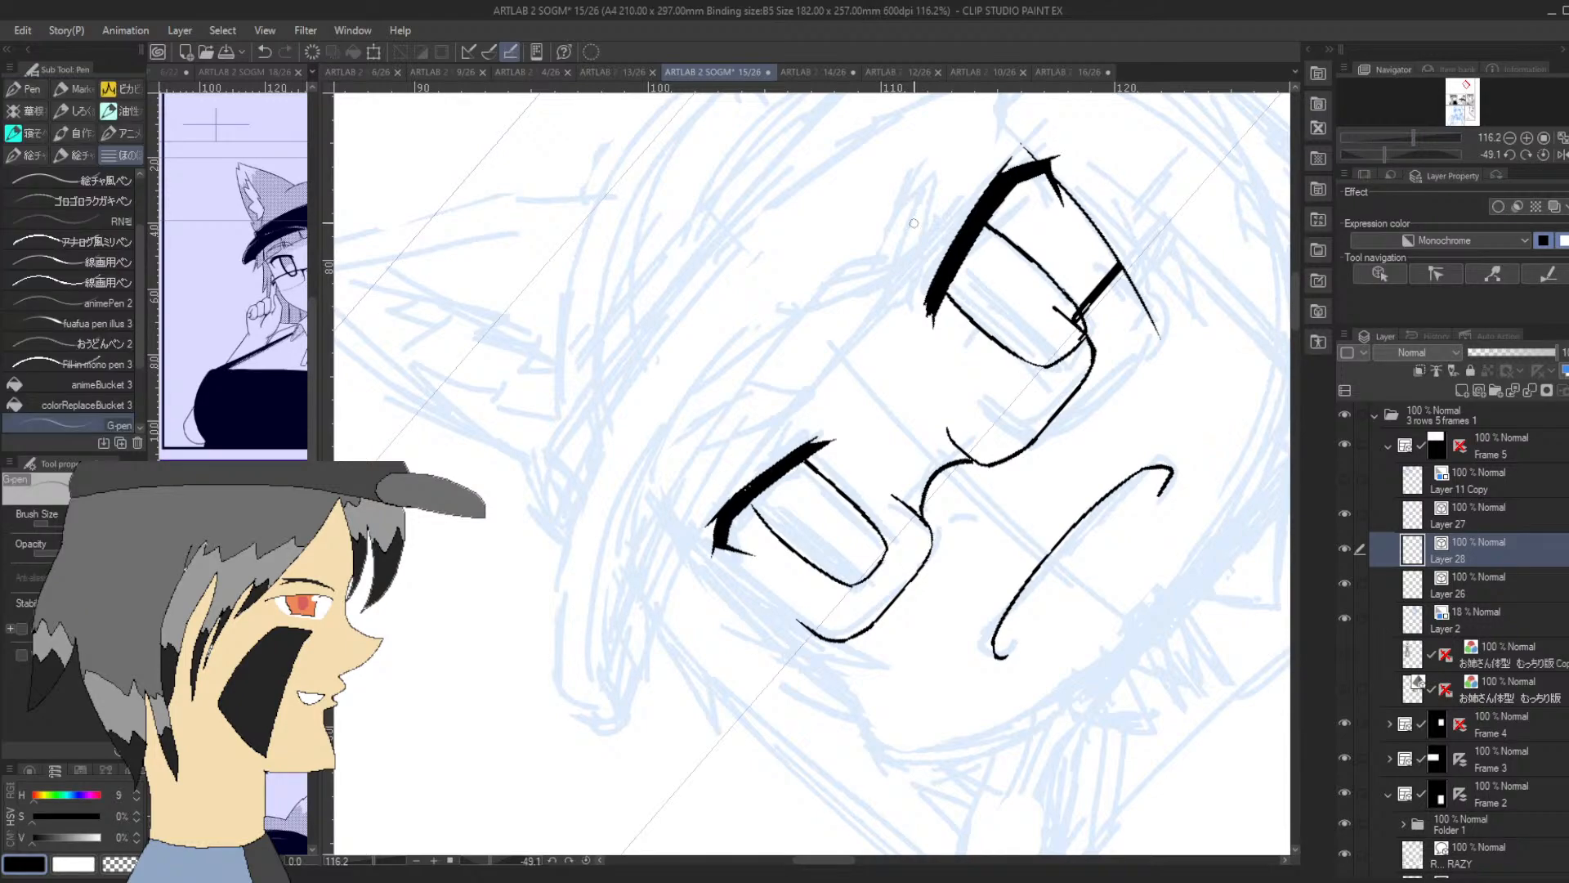
drag(898, 304, 967, 148)
key(ctrl+z)
drag(891, 301, 970, 161)
key(ctrl+z)
drag(896, 295, 969, 152)
mouse_move(894, 293)
mouse_down()
mouse_move(887, 249)
mouse_move(981, 148)
mouse_up()
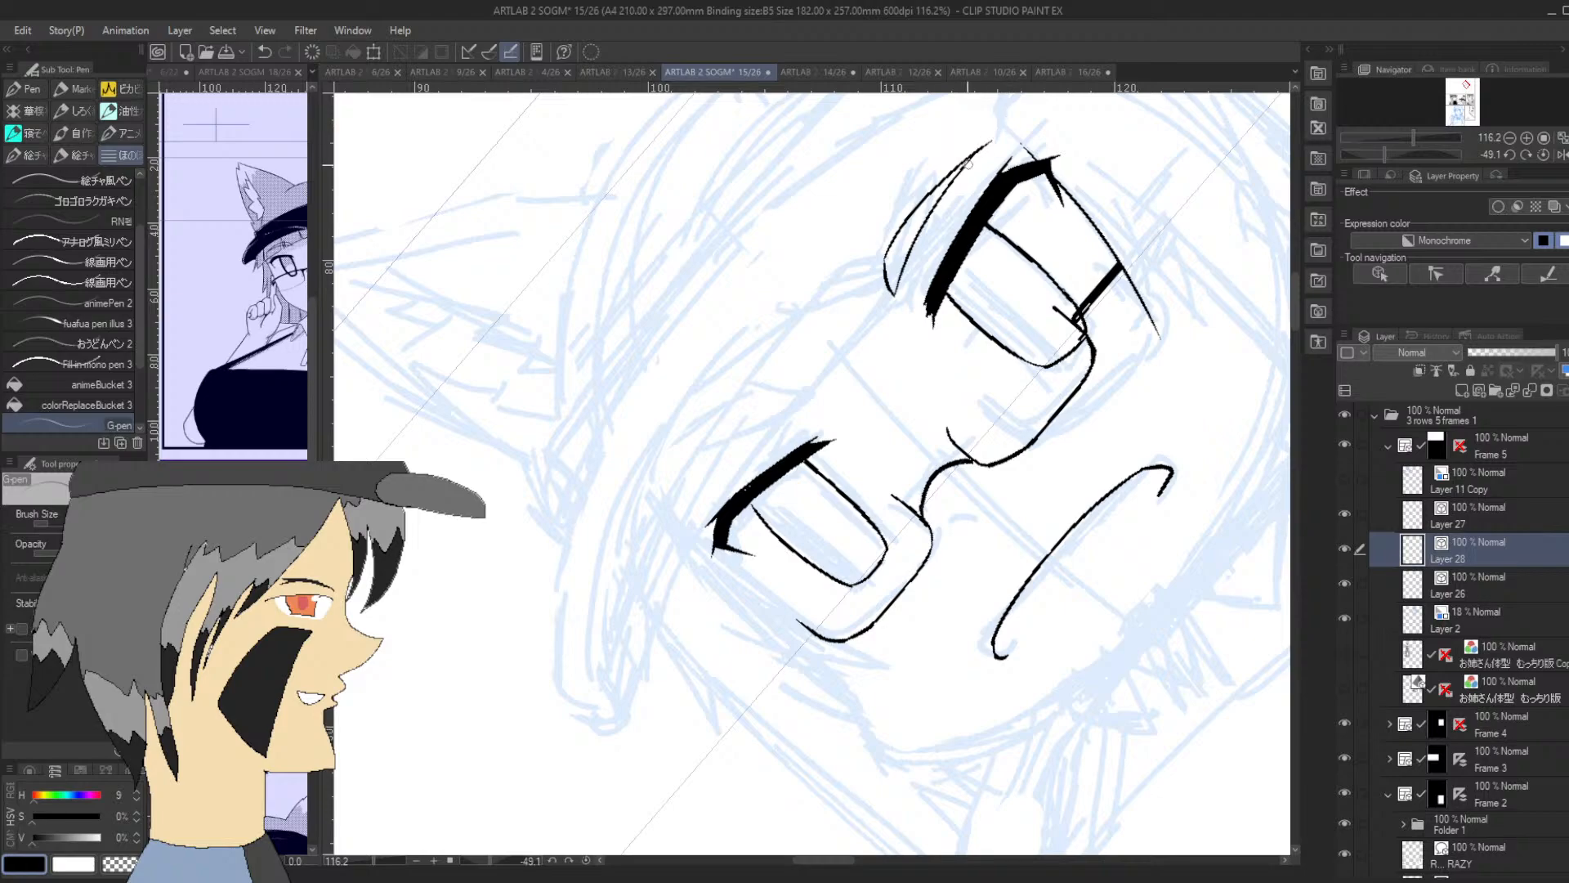
Try to ink a matching eyebrow above the first eye, and undo the eyebrow strokes drawn so far
mouse_move(699, 494)
mouse_down()
mouse_move(685, 516)
mouse_move(778, 421)
mouse_up()
key(ctrl+z)
drag(688, 516, 819, 404)
key(ctrl+z)
drag(696, 495, 764, 413)
mouse_move(1386, 147)
mouse_down()
mouse_move(1401, 147)
mouse_move(1372, 144)
mouse_up()
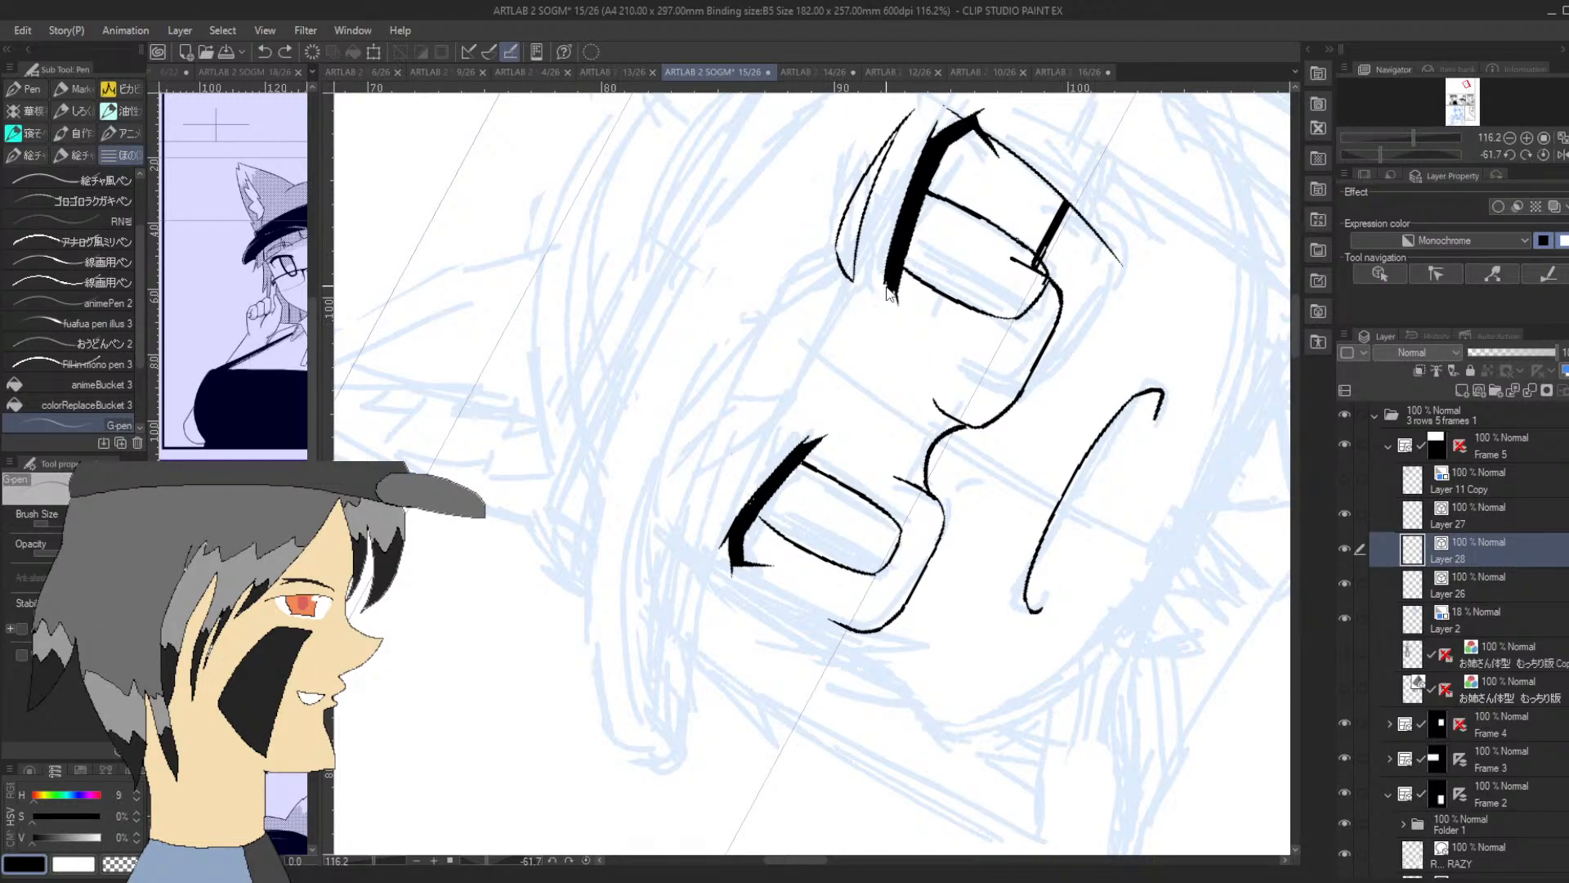
key(ctrl+z)
Ink a slim leaf-shaped eyebrow above the second eye from two curved strokes meeting at the outer end
key(ctrl+z)
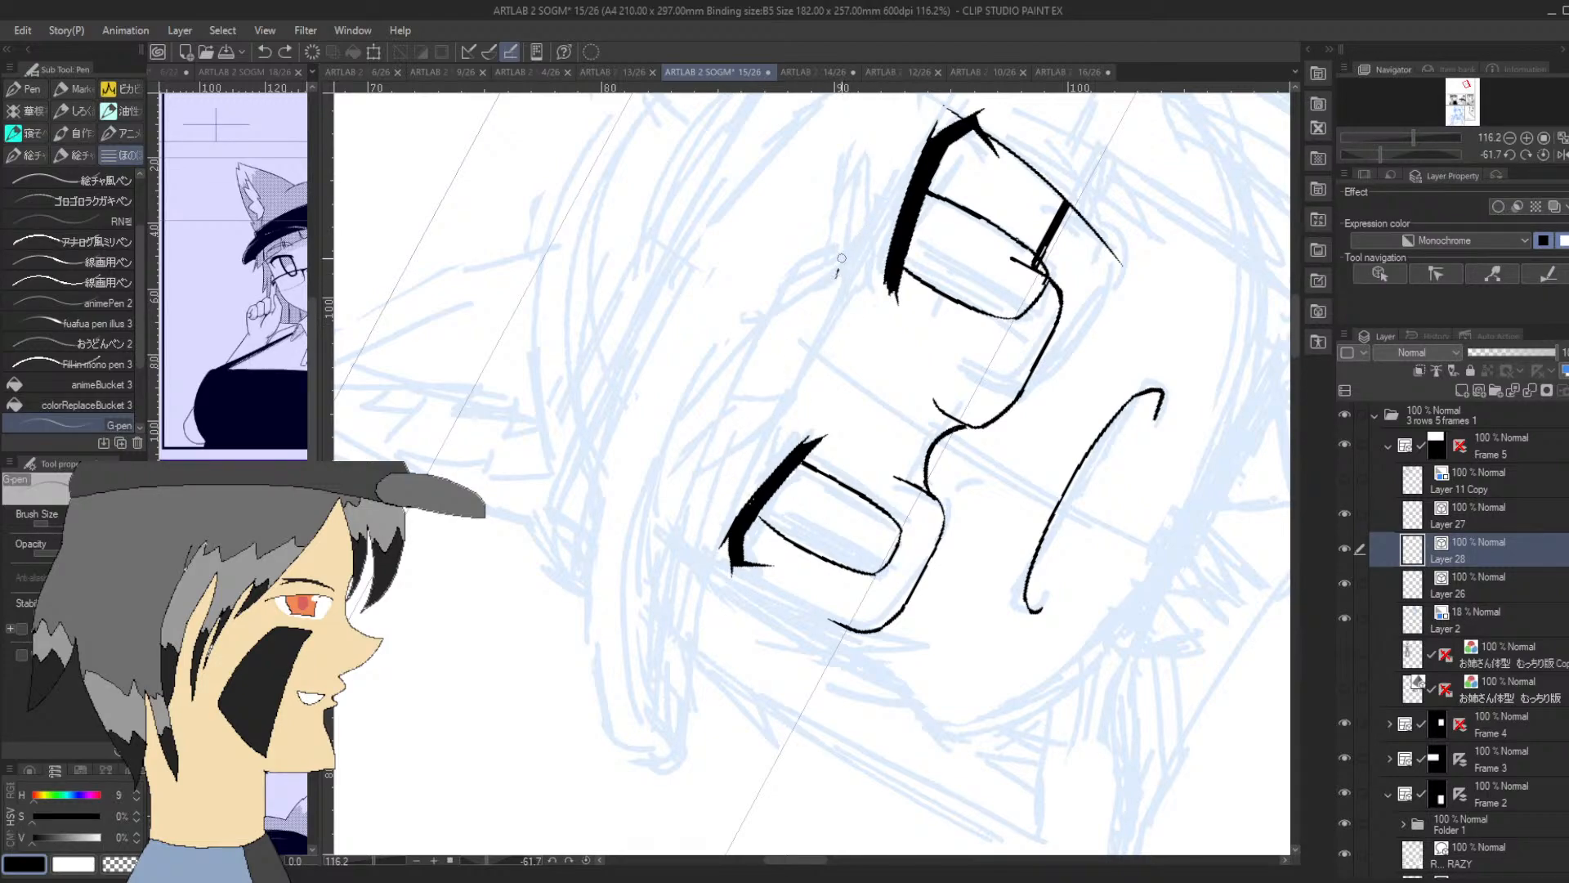
drag(850, 263, 909, 127)
key(ctrl+z)
mouse_move(842, 286)
mouse_down()
mouse_move(912, 124)
mouse_move(839, 244)
mouse_move(853, 196)
mouse_up()
key(ctrl+z)
drag(844, 285, 845, 220)
key(ctrl+z)
mouse_move(844, 285)
mouse_down()
mouse_move(844, 222)
mouse_move(840, 238)
mouse_move(906, 139)
mouse_up()
key(ctrl+z)
drag(846, 239, 929, 105)
key(ctrl+z)
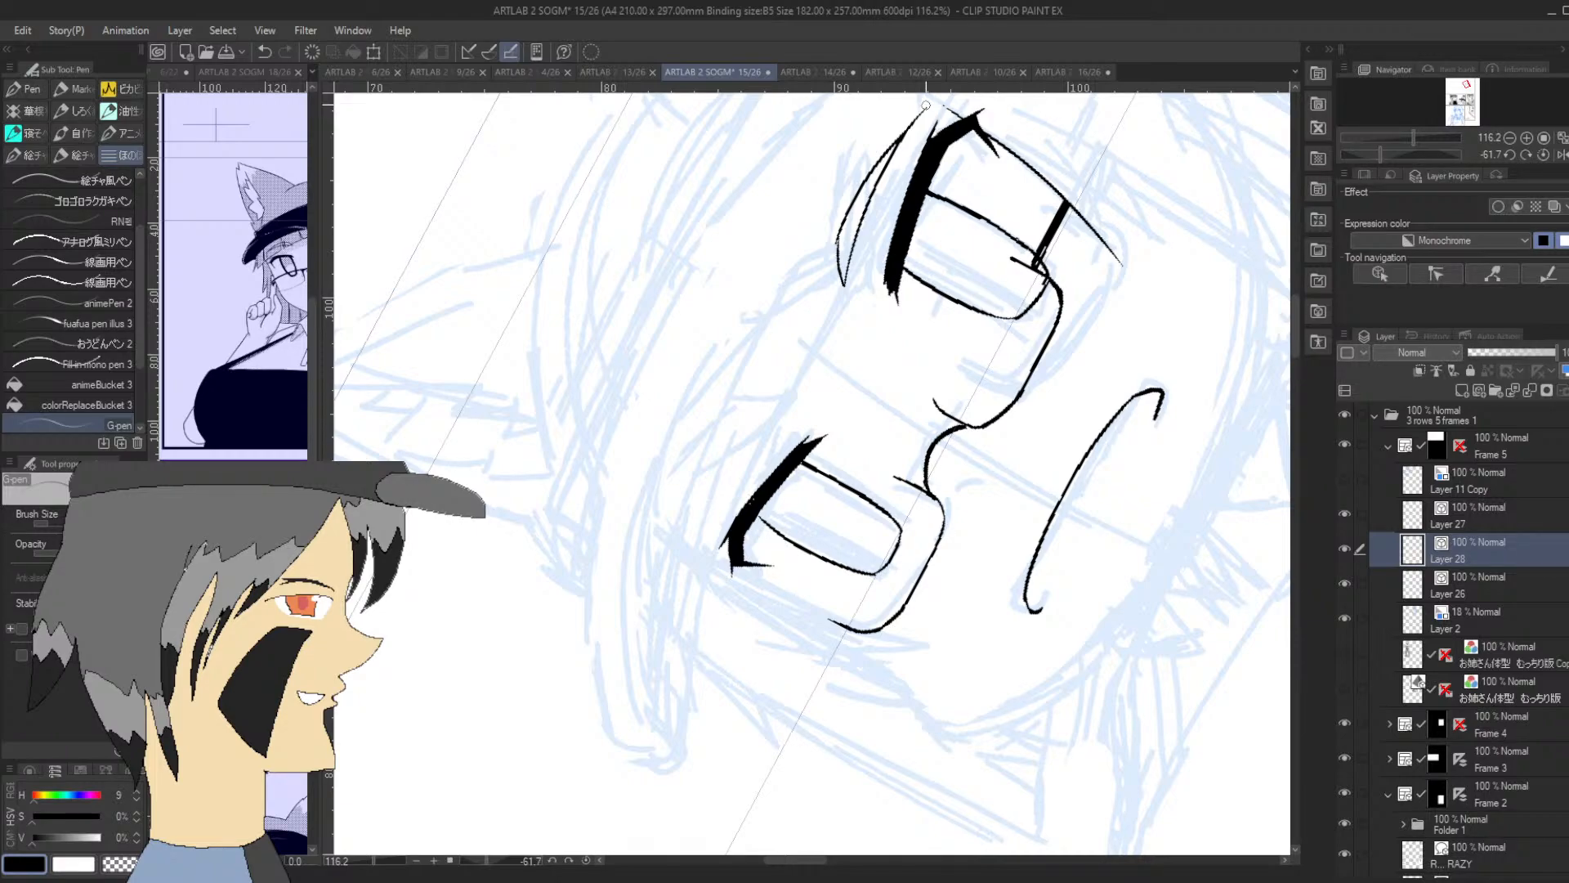
Try to ink the first curved stroke of the eyebrow above the first eye, and undo it
drag(1389, 153, 1374, 153)
drag(716, 581, 760, 449)
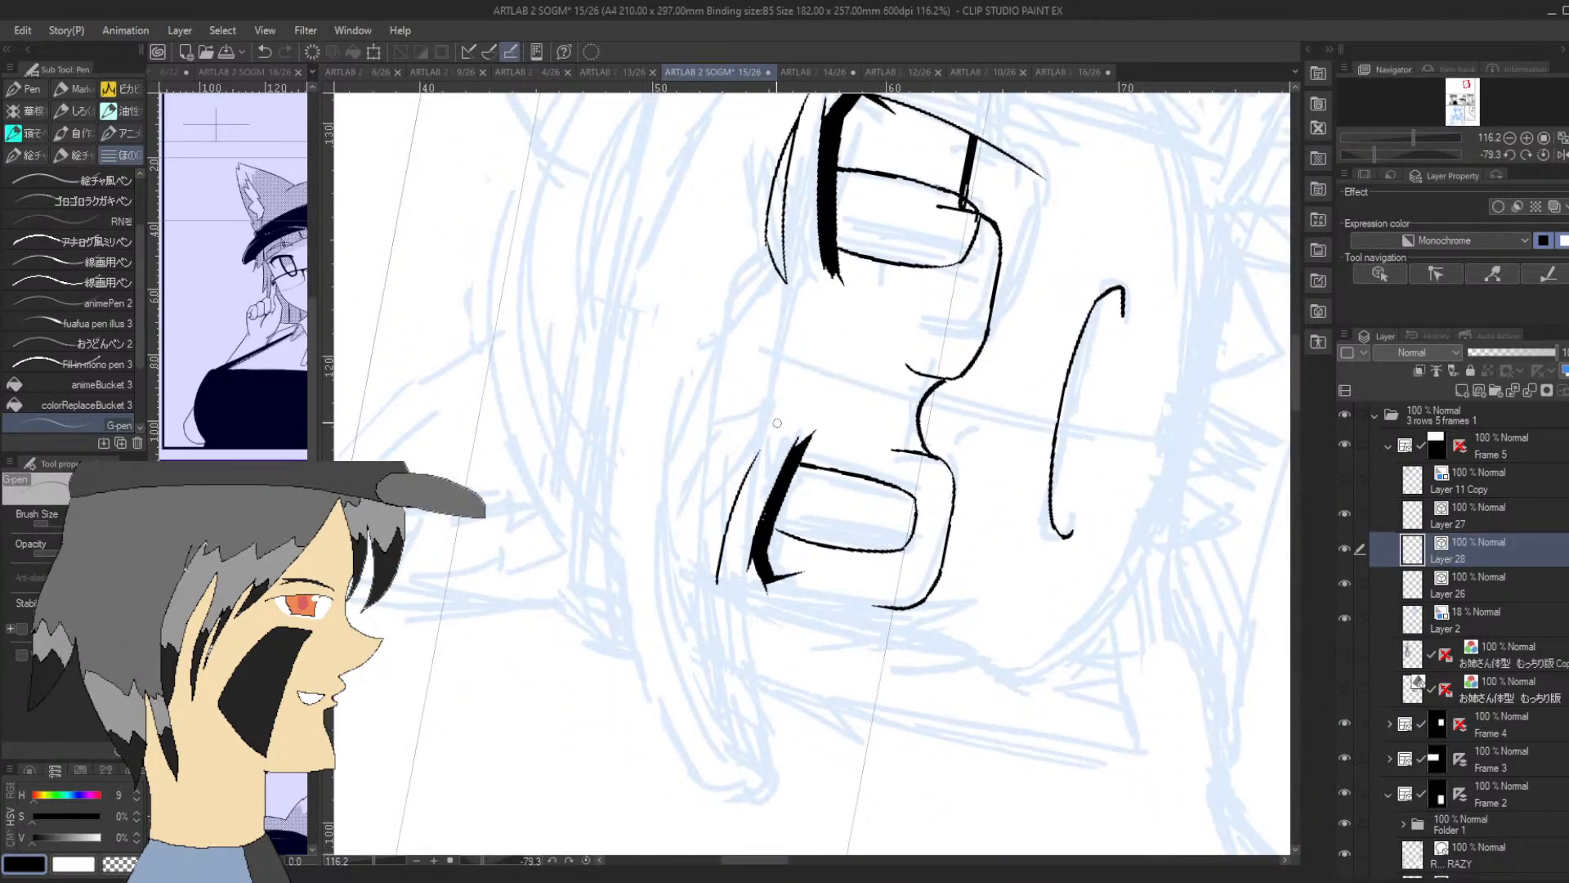
key(ctrl+z)
mouse_move(721, 572)
mouse_down()
mouse_move(774, 414)
mouse_move(747, 421)
mouse_move(761, 446)
mouse_move(766, 429)
mouse_move(737, 447)
mouse_move(758, 421)
mouse_move(738, 443)
mouse_move(724, 546)
mouse_up()
key(ctrl+z)
key(ctrl+z)
key(ctrl+z)
Ink the first eye's eyebrow as a slim tapered shape with an arched upper edge and a rounded inner end
drag(740, 446, 719, 603)
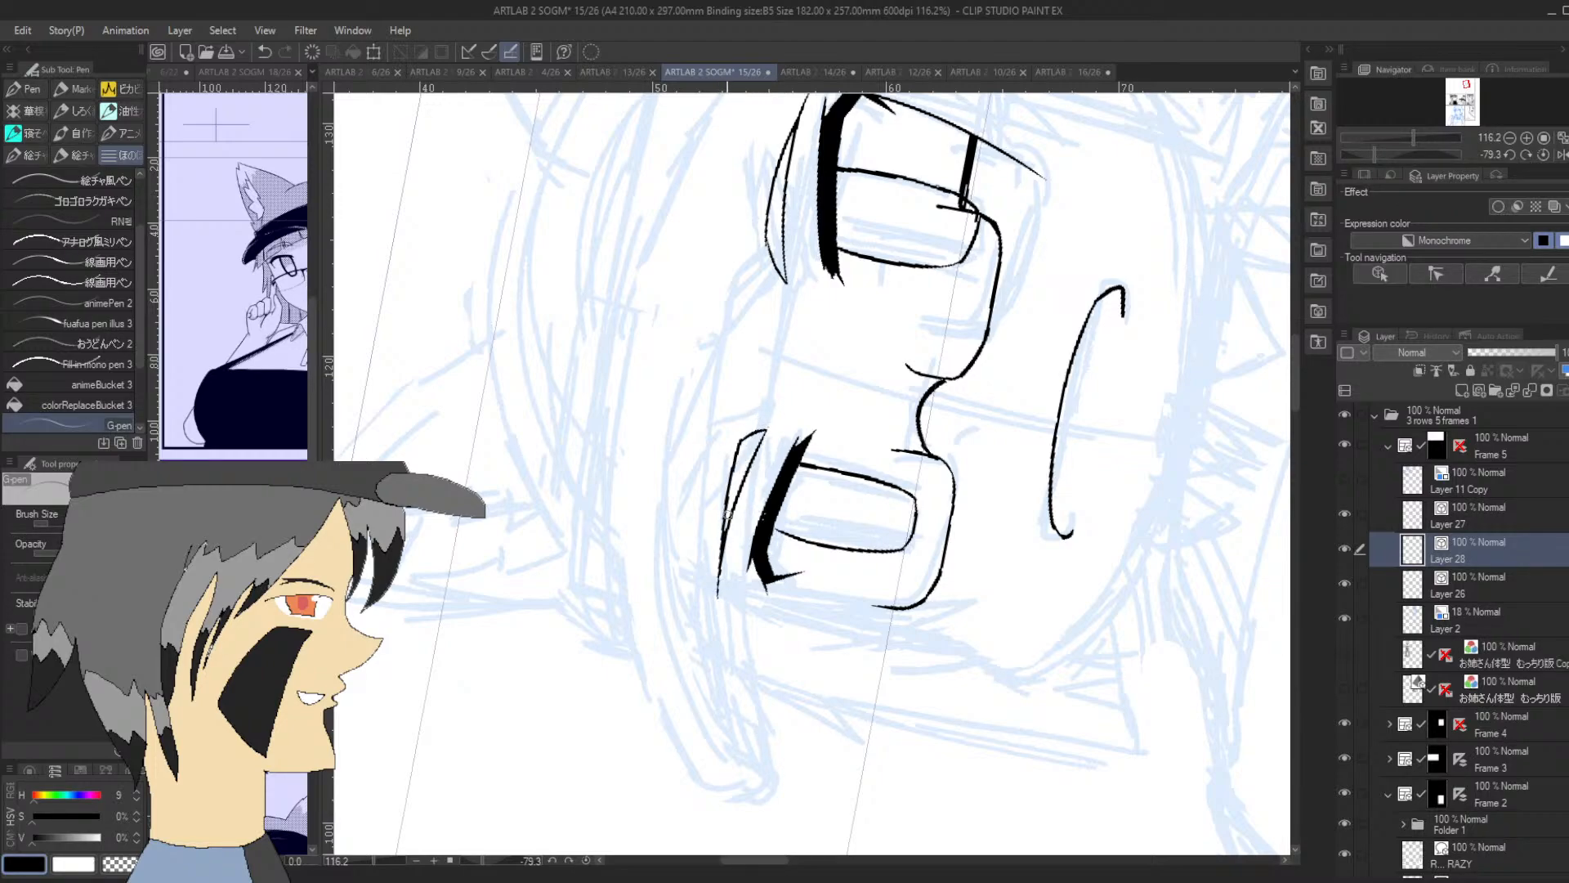
key(ctrl+z)
drag(747, 433, 716, 567)
key(ctrl+z)
drag(747, 434, 718, 597)
drag(734, 458, 766, 428)
key(ctrl+z)
key(ctrl+z)
drag(728, 468, 719, 564)
key(ctrl+z)
drag(729, 462, 721, 598)
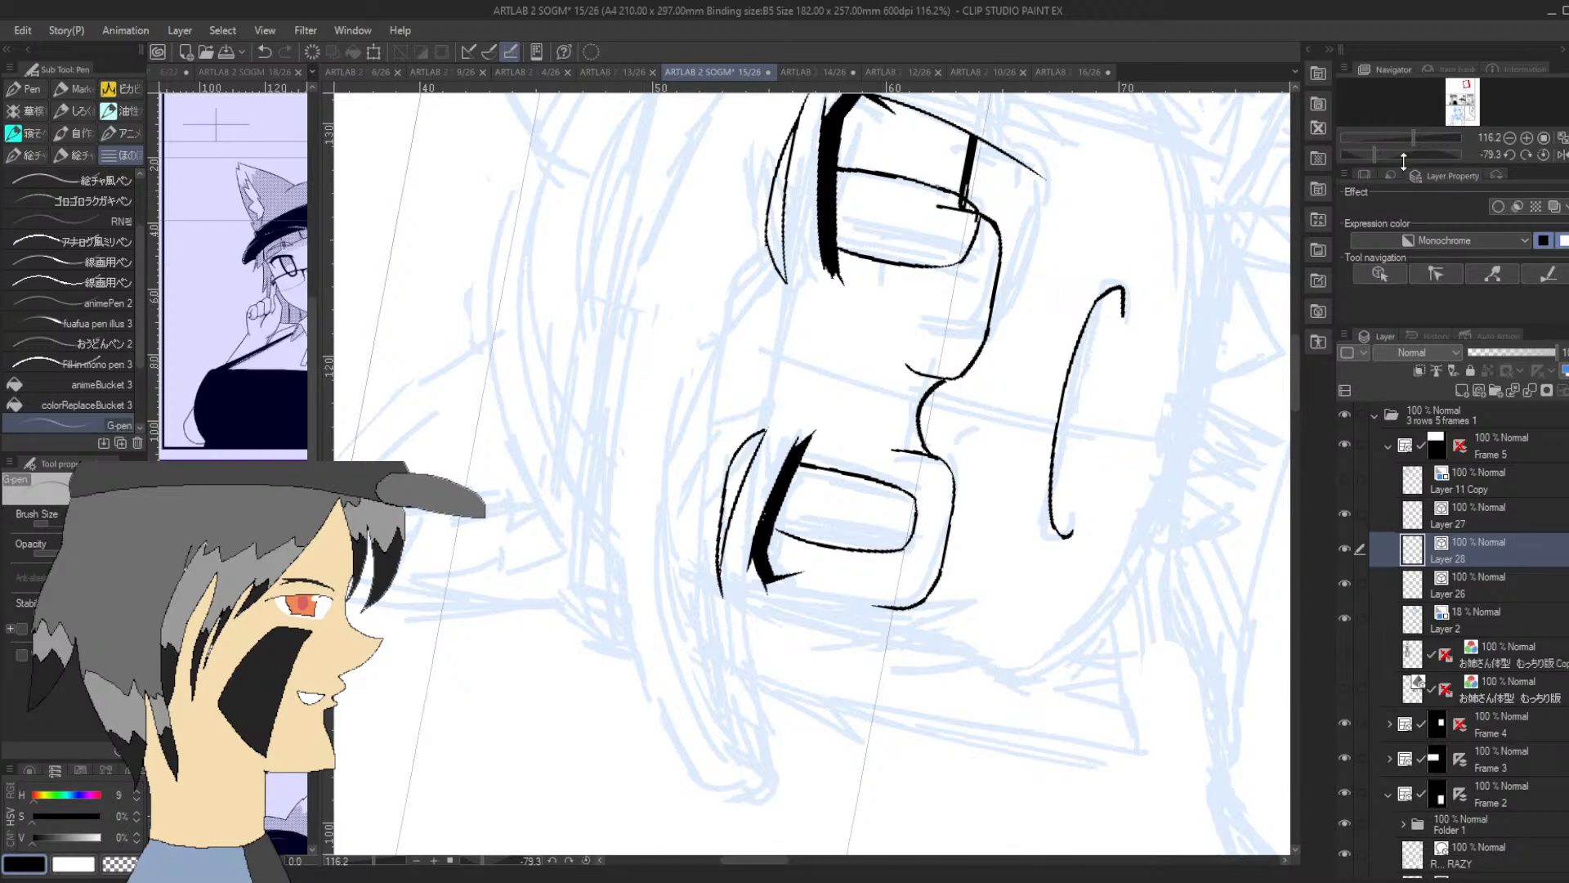
Ink a short slanted nose mark just below the bridge of the glasses
mouse_move(1403, 160)
mouse_down()
mouse_move(1424, 155)
mouse_move(1404, 152)
mouse_up()
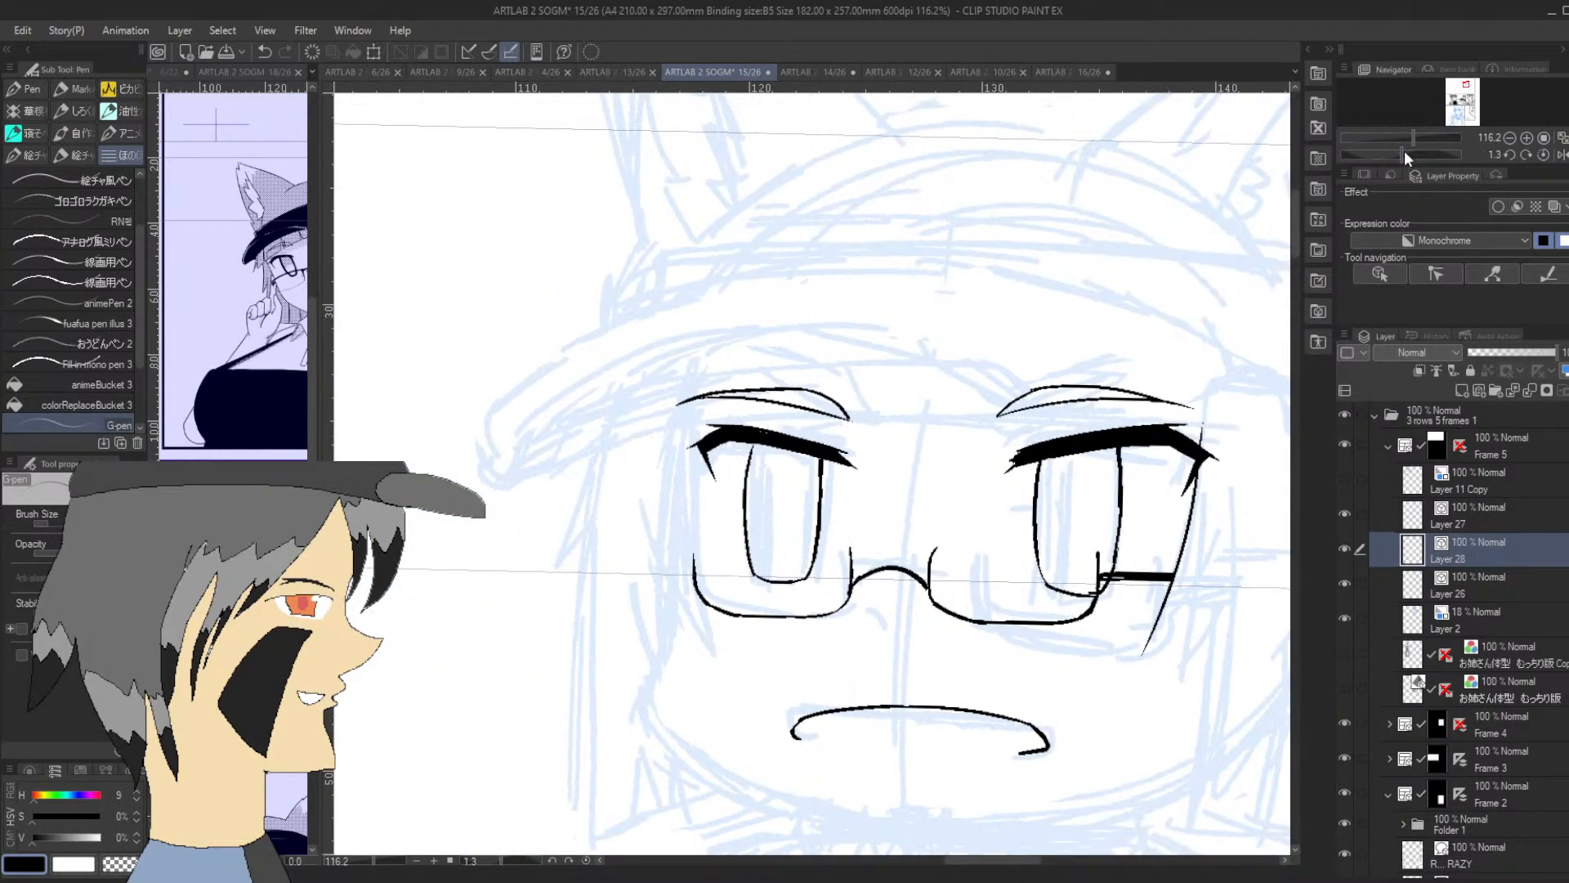
drag(870, 606, 883, 621)
Check the side-hair strand on Layer 27 by toggling its visibility, and ink a second stroke rising from its lower tip
click(1471, 513)
click(1344, 513)
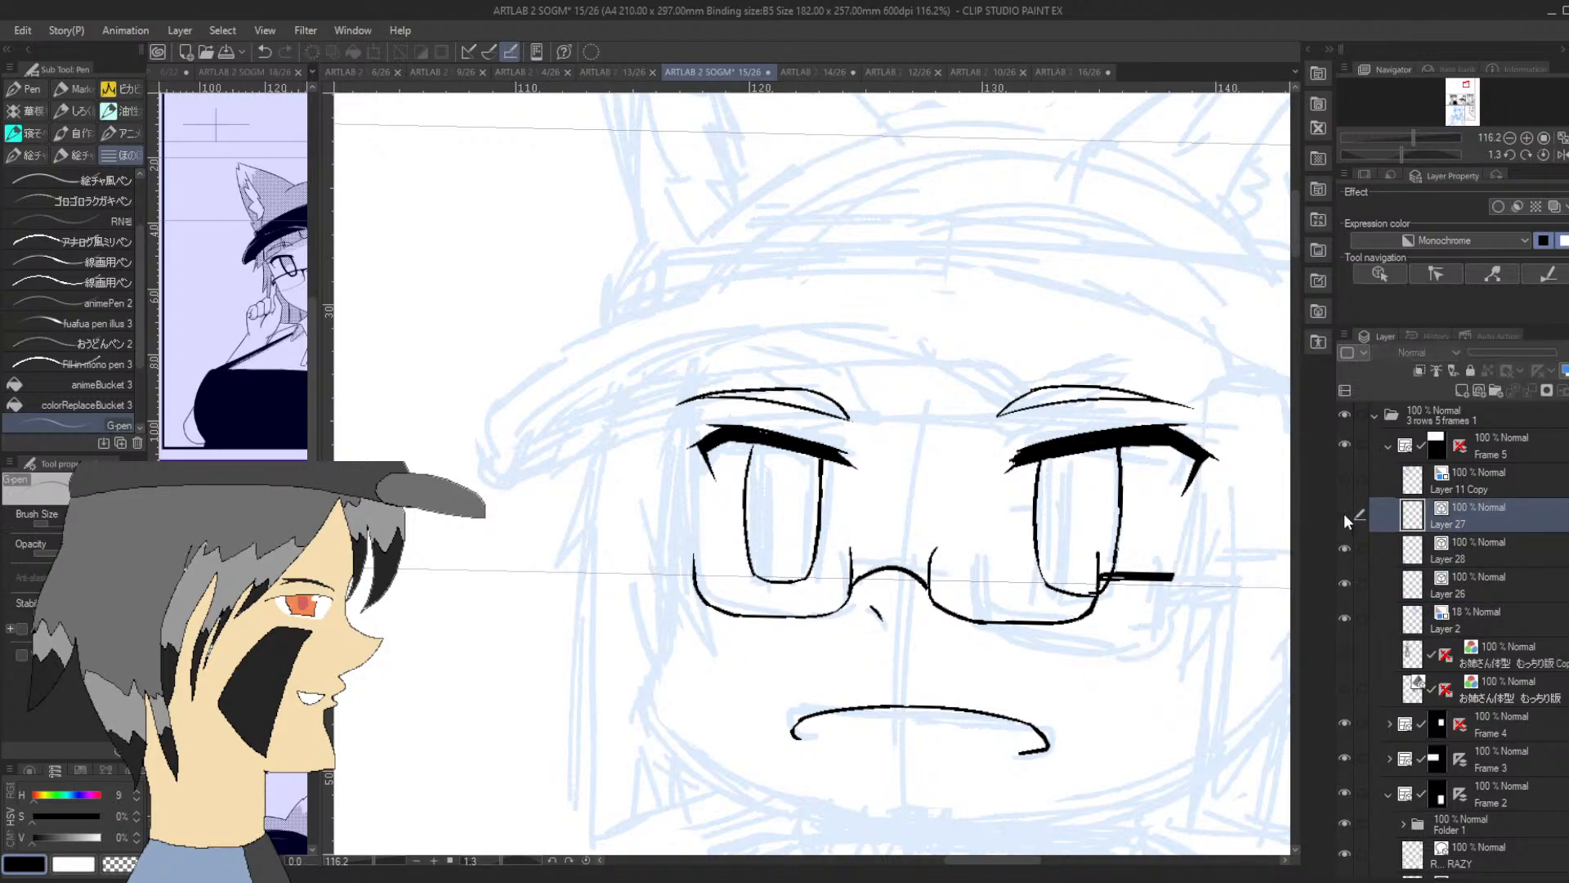
click(1344, 513)
drag(1143, 651, 1190, 574)
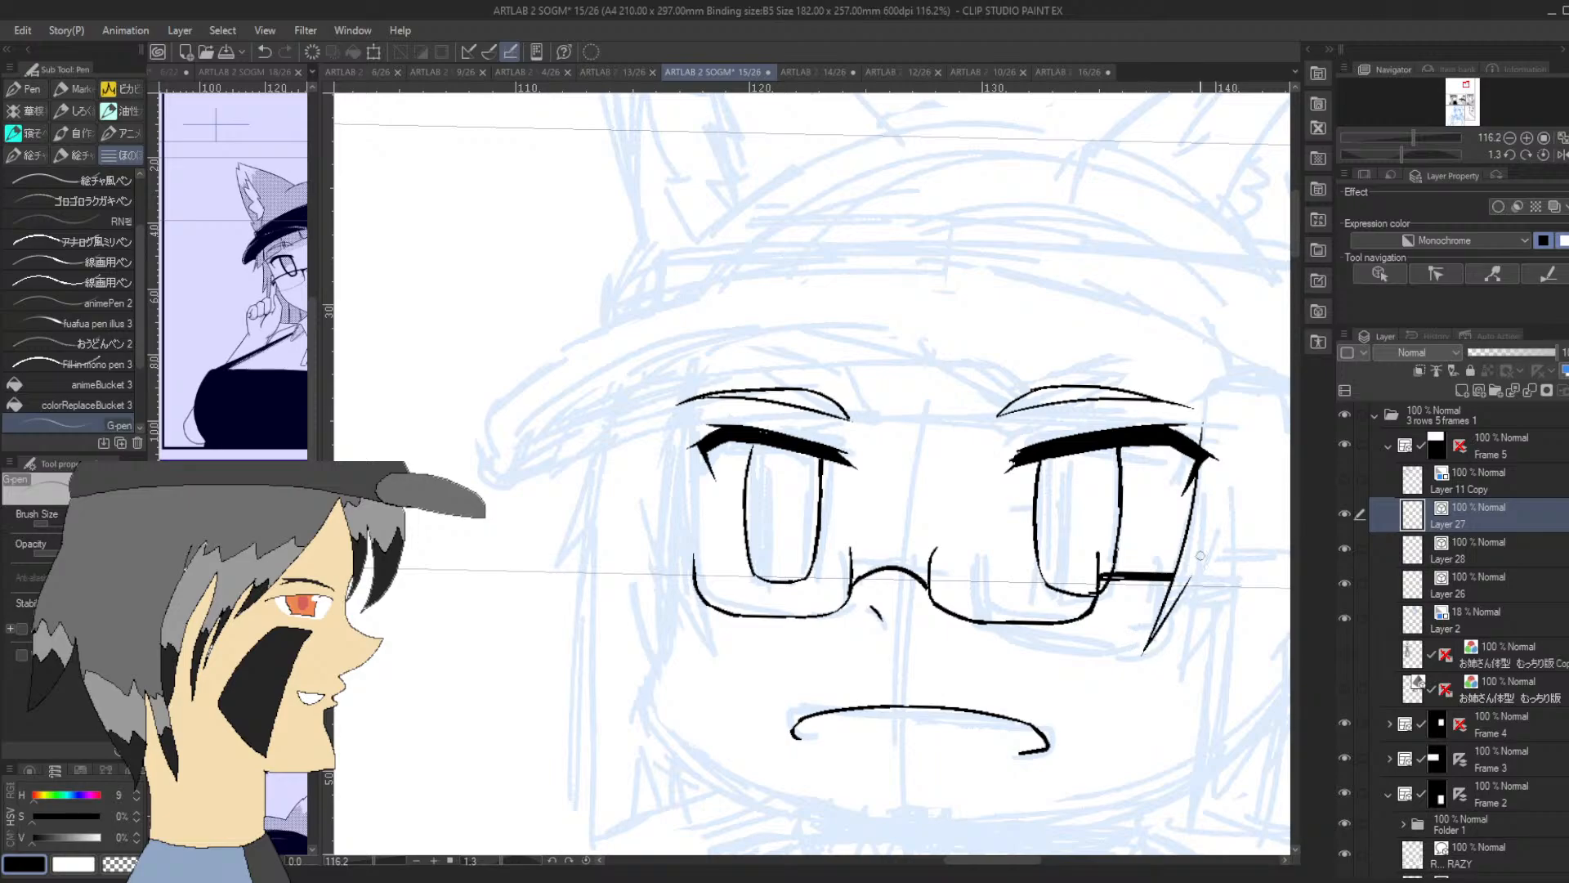
drag(1467, 85, 1467, 85)
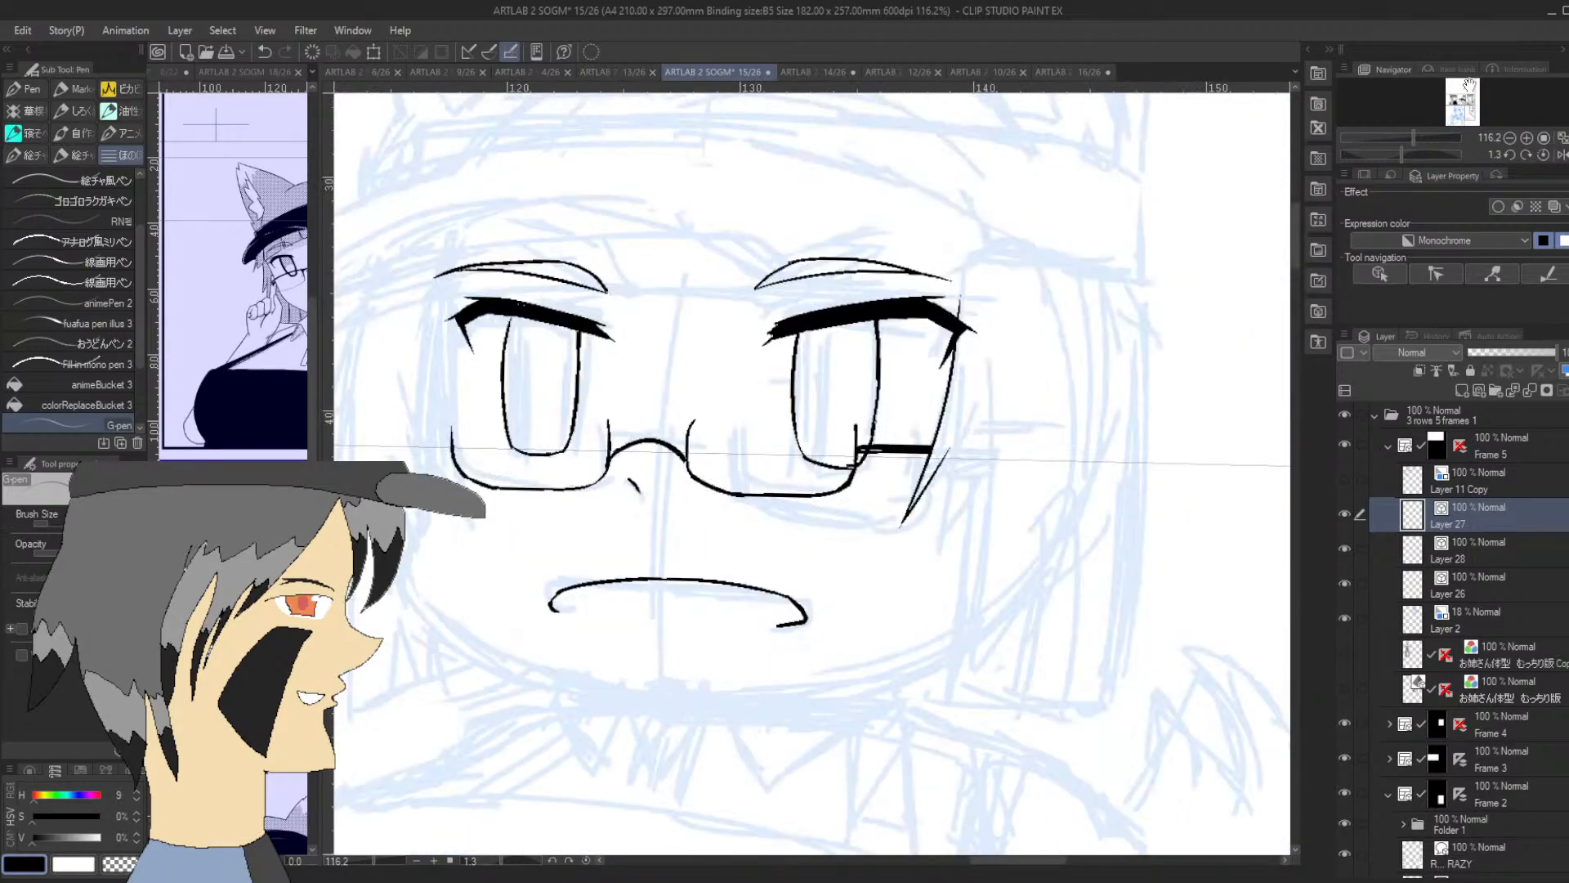
Redraw the side-hair strand's tip beside the second eye and ink the long lock running down to a split point near the jaw
drag(1405, 154, 1451, 154)
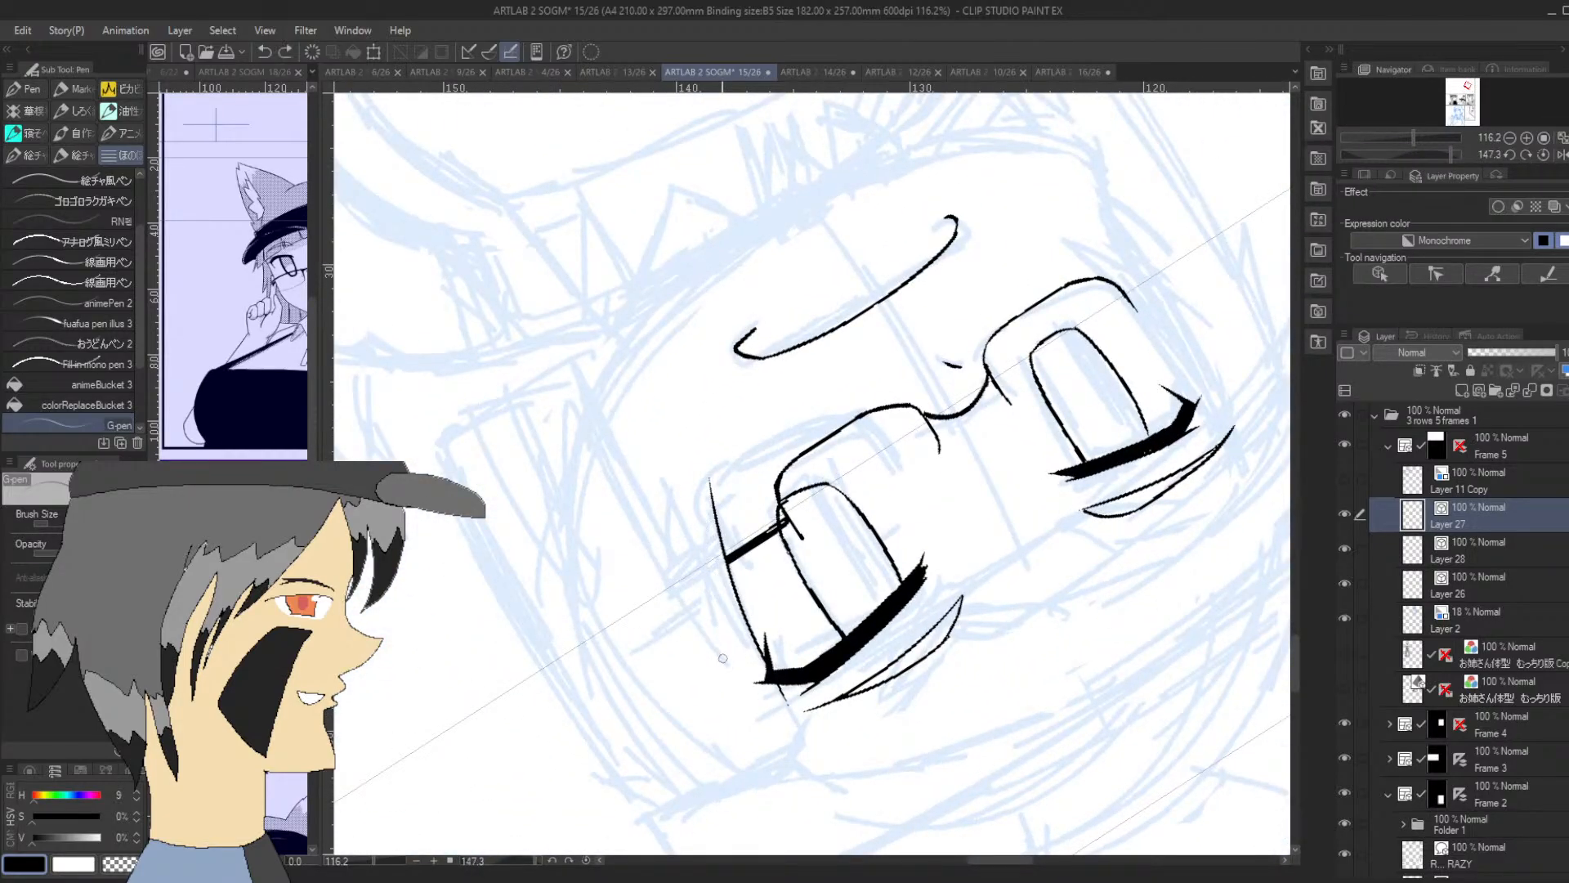
key(ctrl+z)
drag(717, 647, 709, 484)
key(ctrl+z)
drag(719, 652, 708, 482)
mouse_move(710, 604)
mouse_down()
mouse_move(580, 345)
mouse_move(585, 447)
mouse_up()
key(ctrl+z)
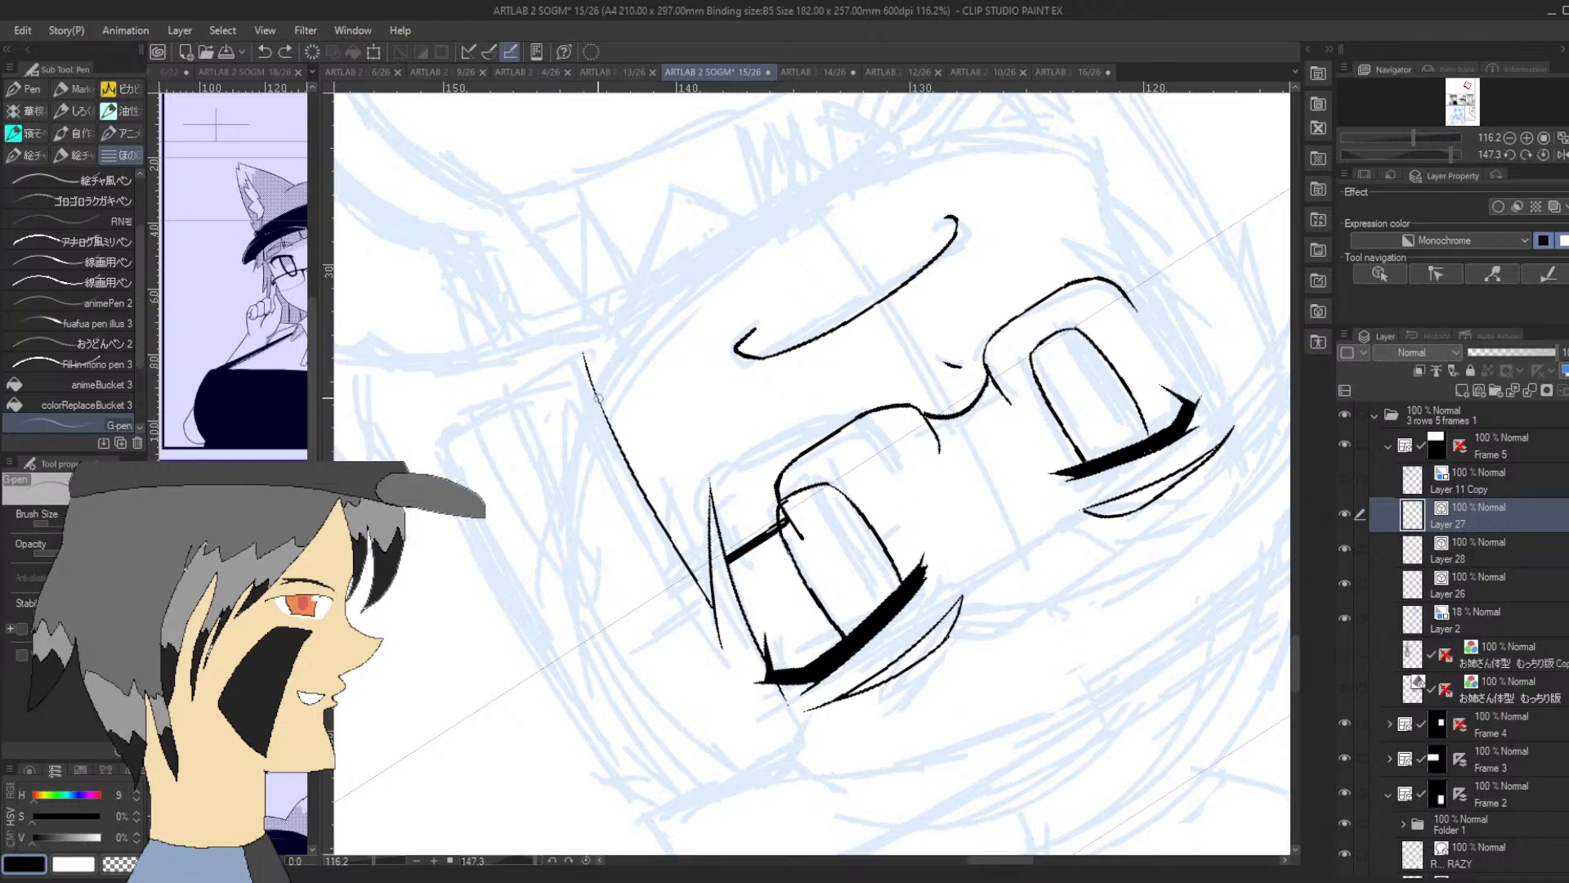
drag(582, 353, 597, 423)
key(ctrl+z)
mouse_move(582, 353)
mouse_down()
mouse_move(615, 480)
mouse_move(599, 400)
mouse_move(617, 437)
mouse_move(586, 361)
mouse_up()
drag(1425, 154, 1402, 167)
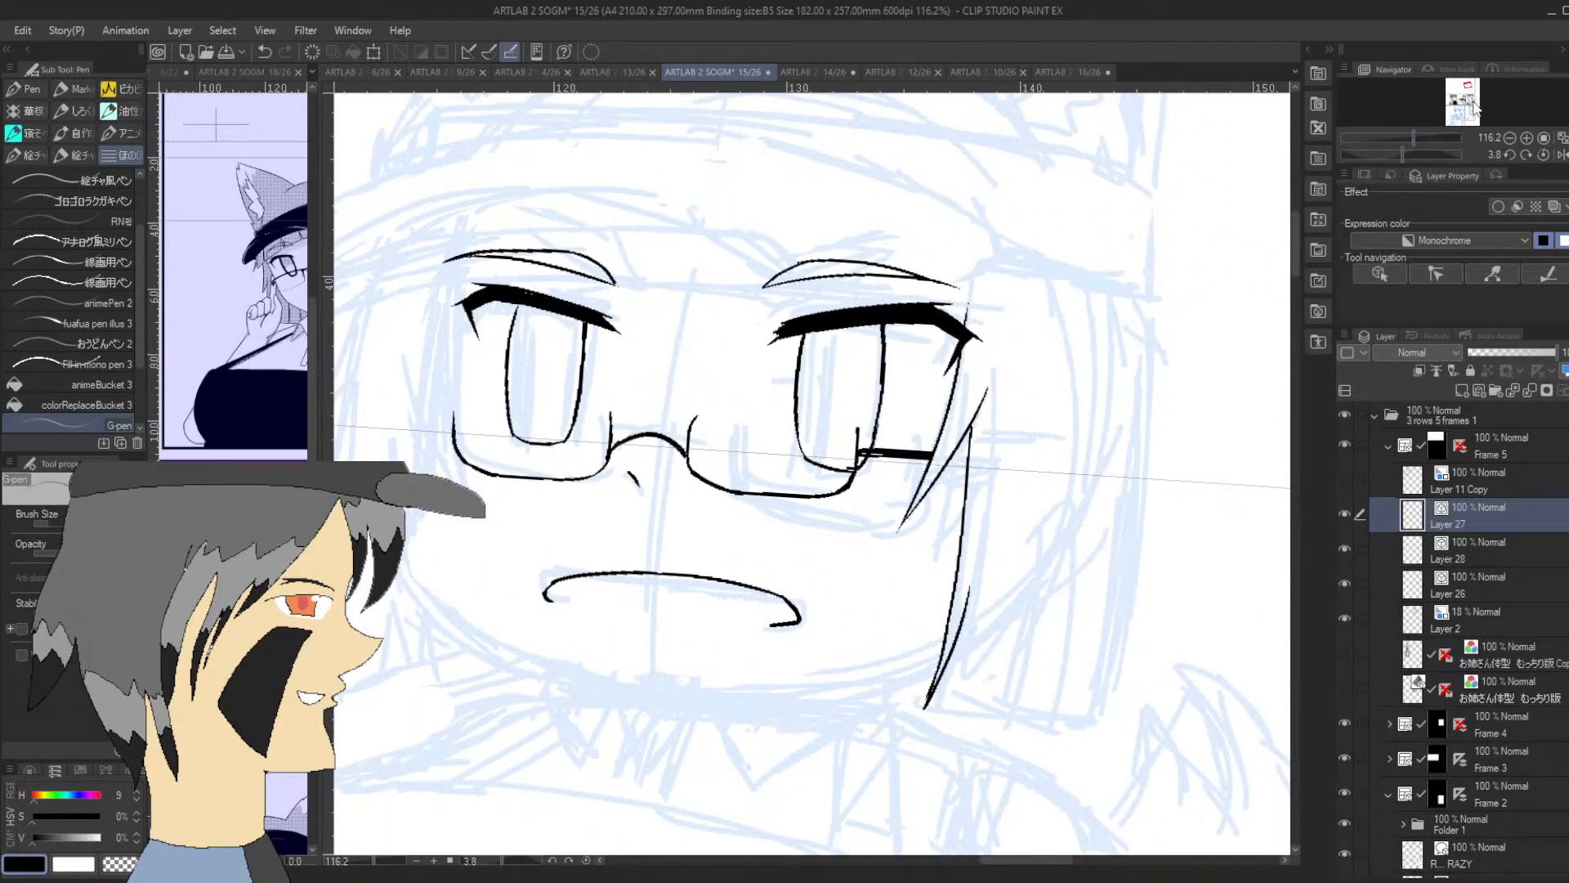
Ink a pointed side-hair strand beside the first eye, with its inner edge rising past the outer lens rim to the eyebrow
drag(1468, 97, 1469, 98)
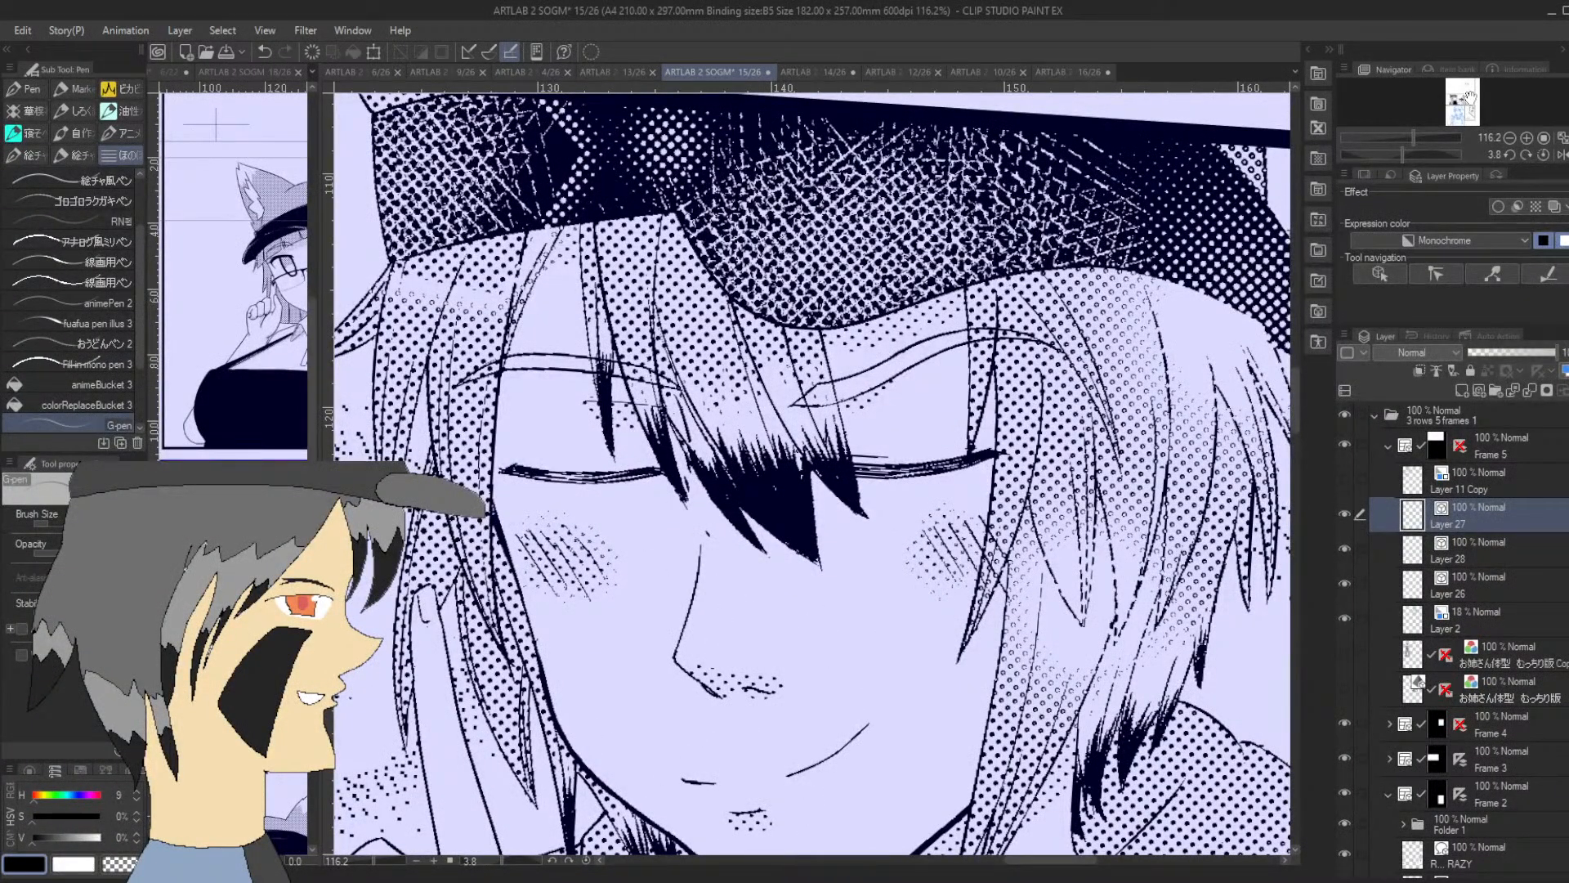
drag(1468, 98, 1470, 87)
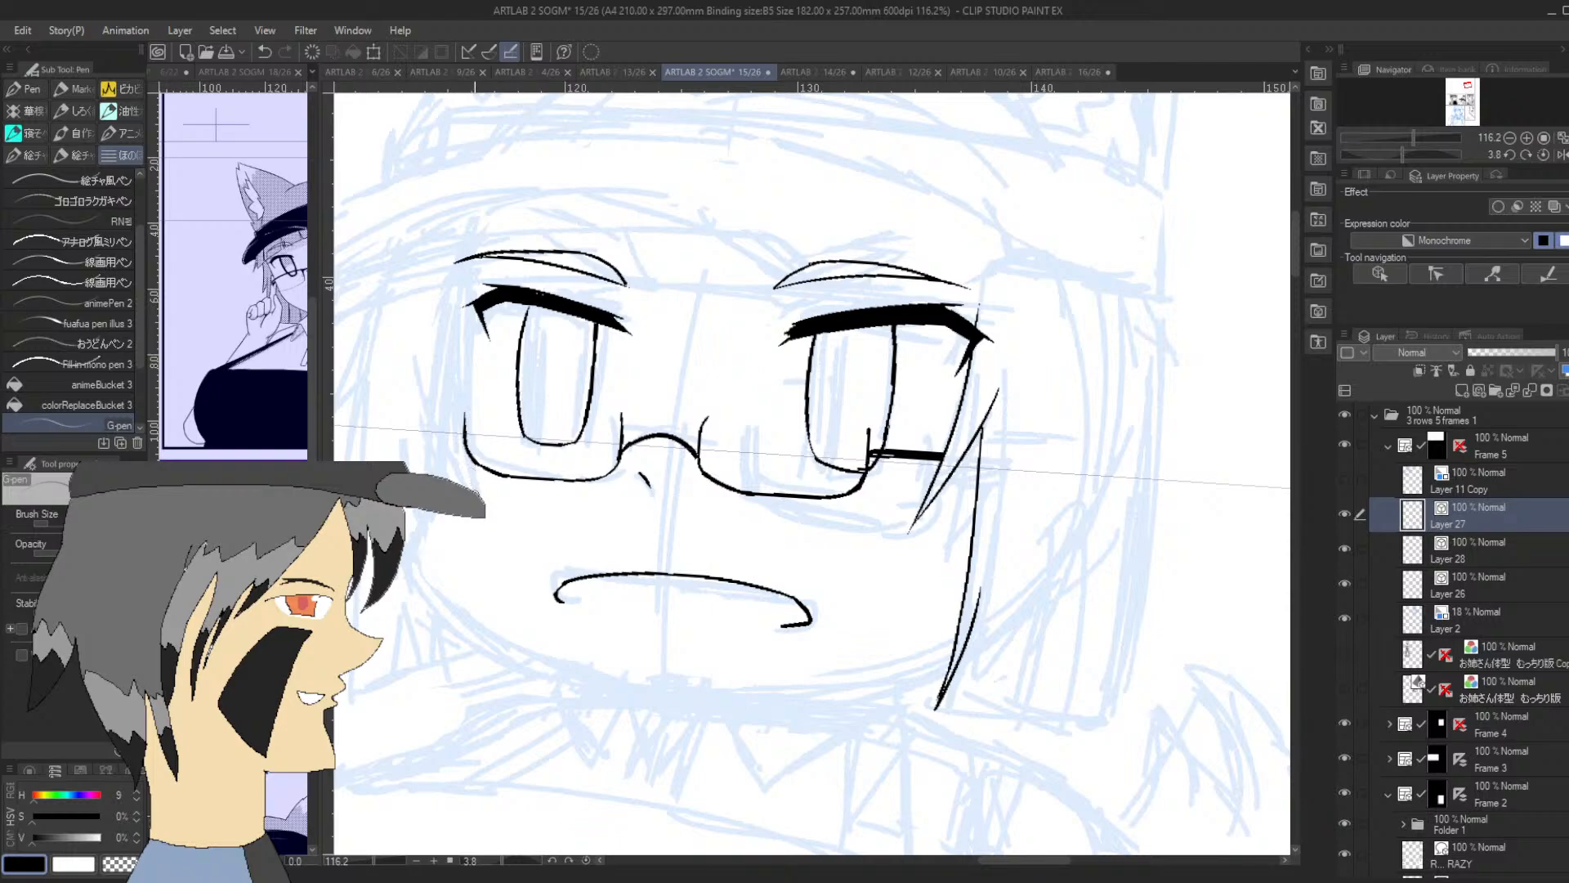
drag(476, 489, 469, 292)
drag(474, 490, 441, 416)
key(ctrl+z)
mouse_move(476, 492)
mouse_down()
mouse_move(442, 370)
mouse_move(476, 258)
mouse_up()
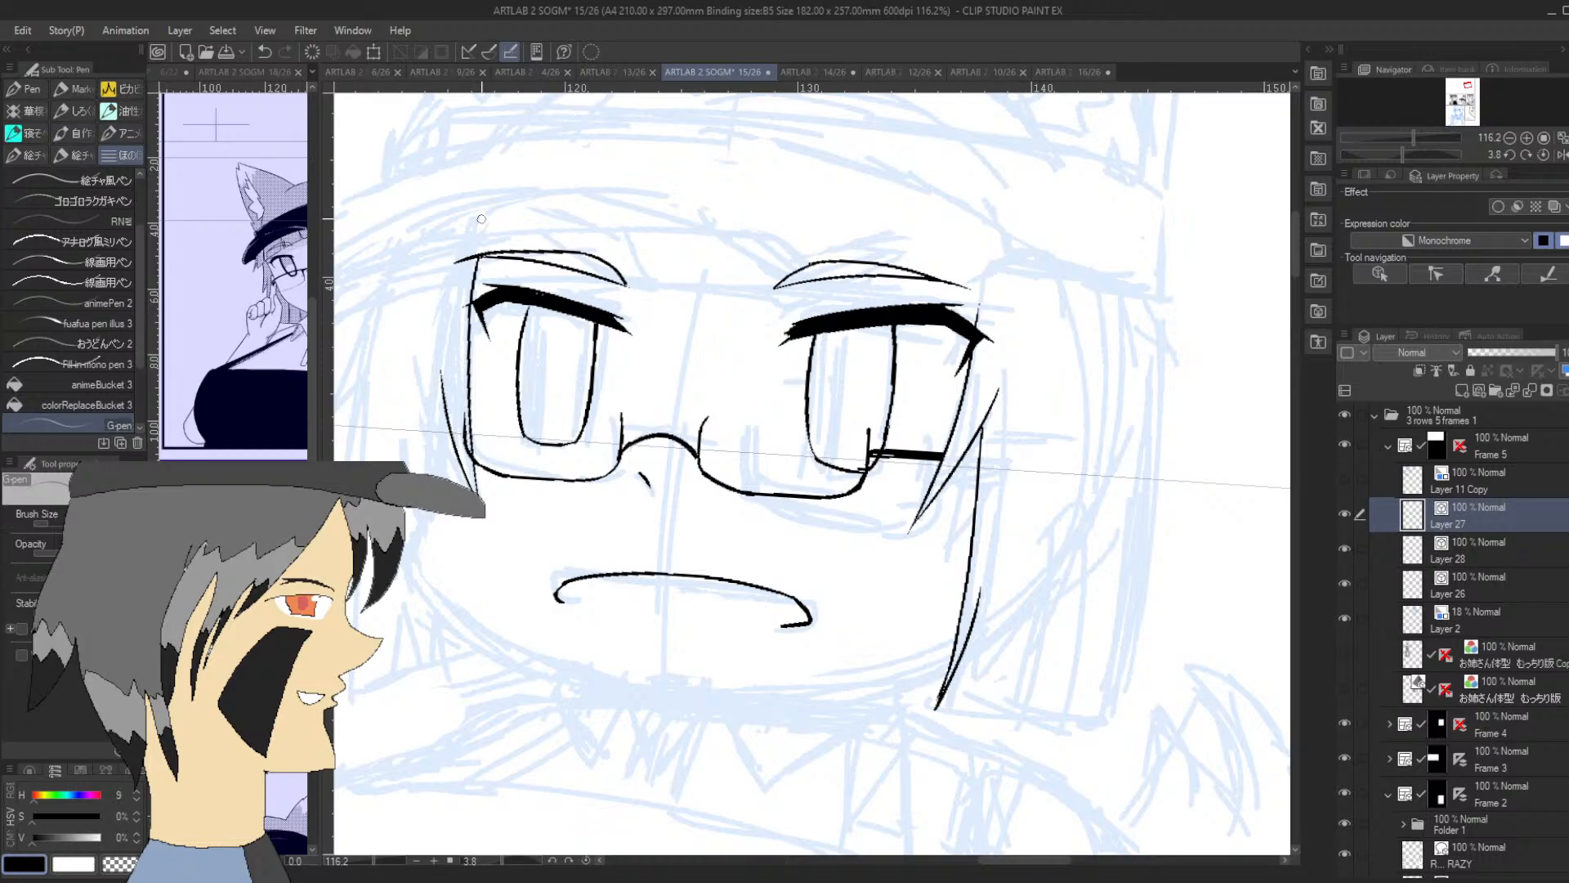
Ink the short slanted notch on the outer edge of the first eye's side hair and try the long edge below it
drag(1467, 87, 1467, 87)
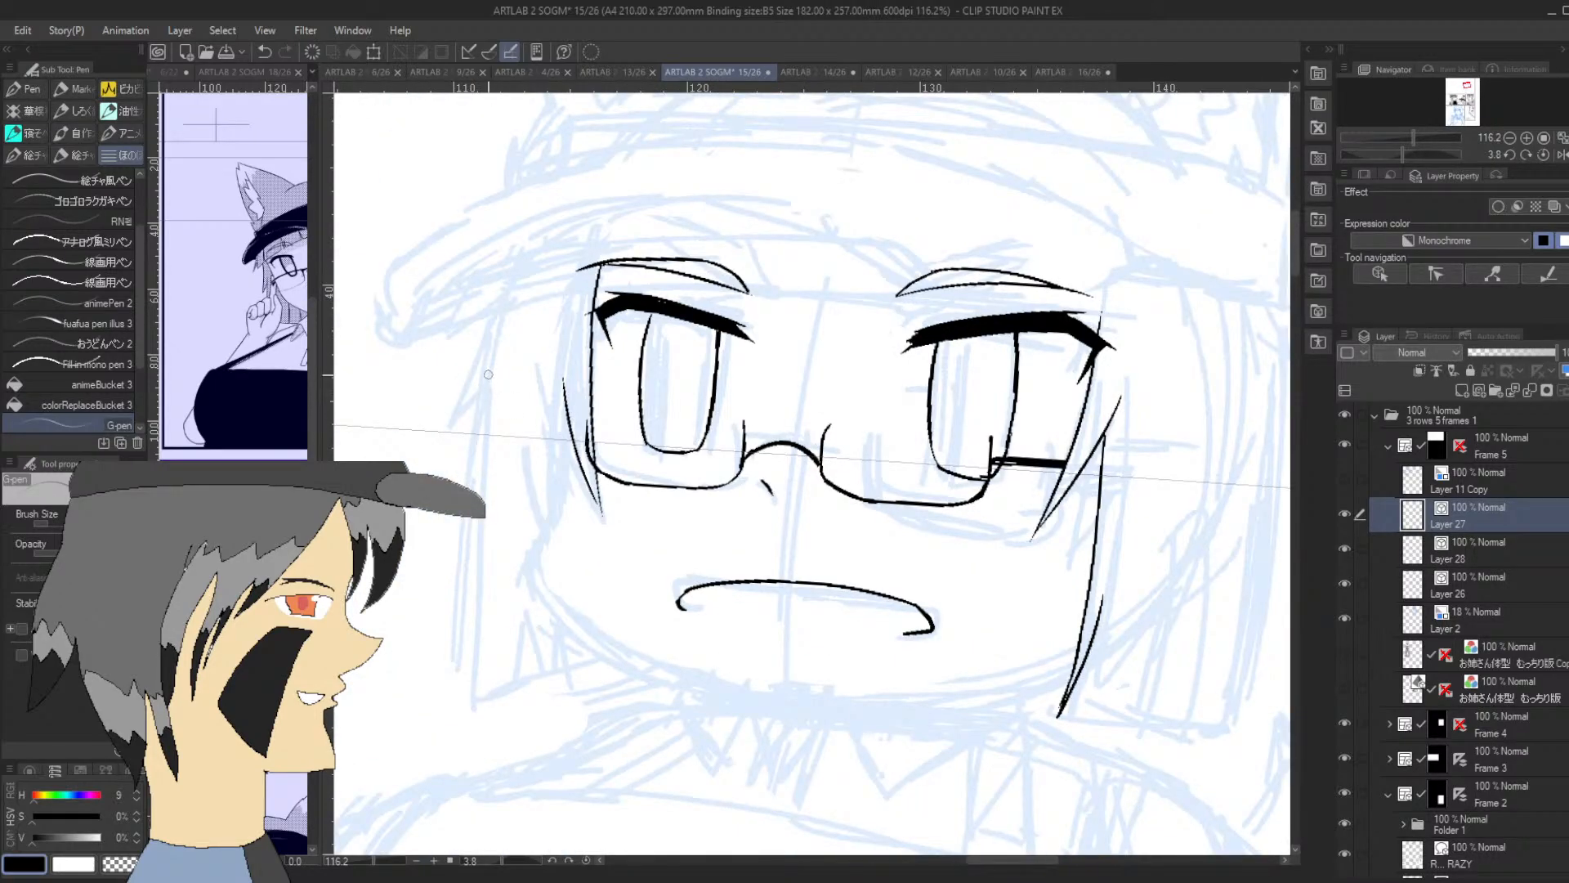
drag(498, 311, 467, 417)
key(ctrl+z)
mouse_move(492, 310)
mouse_down()
mouse_move(462, 425)
mouse_move(492, 377)
mouse_move(484, 701)
mouse_up()
key(ctrl+z)
drag(488, 376, 481, 654)
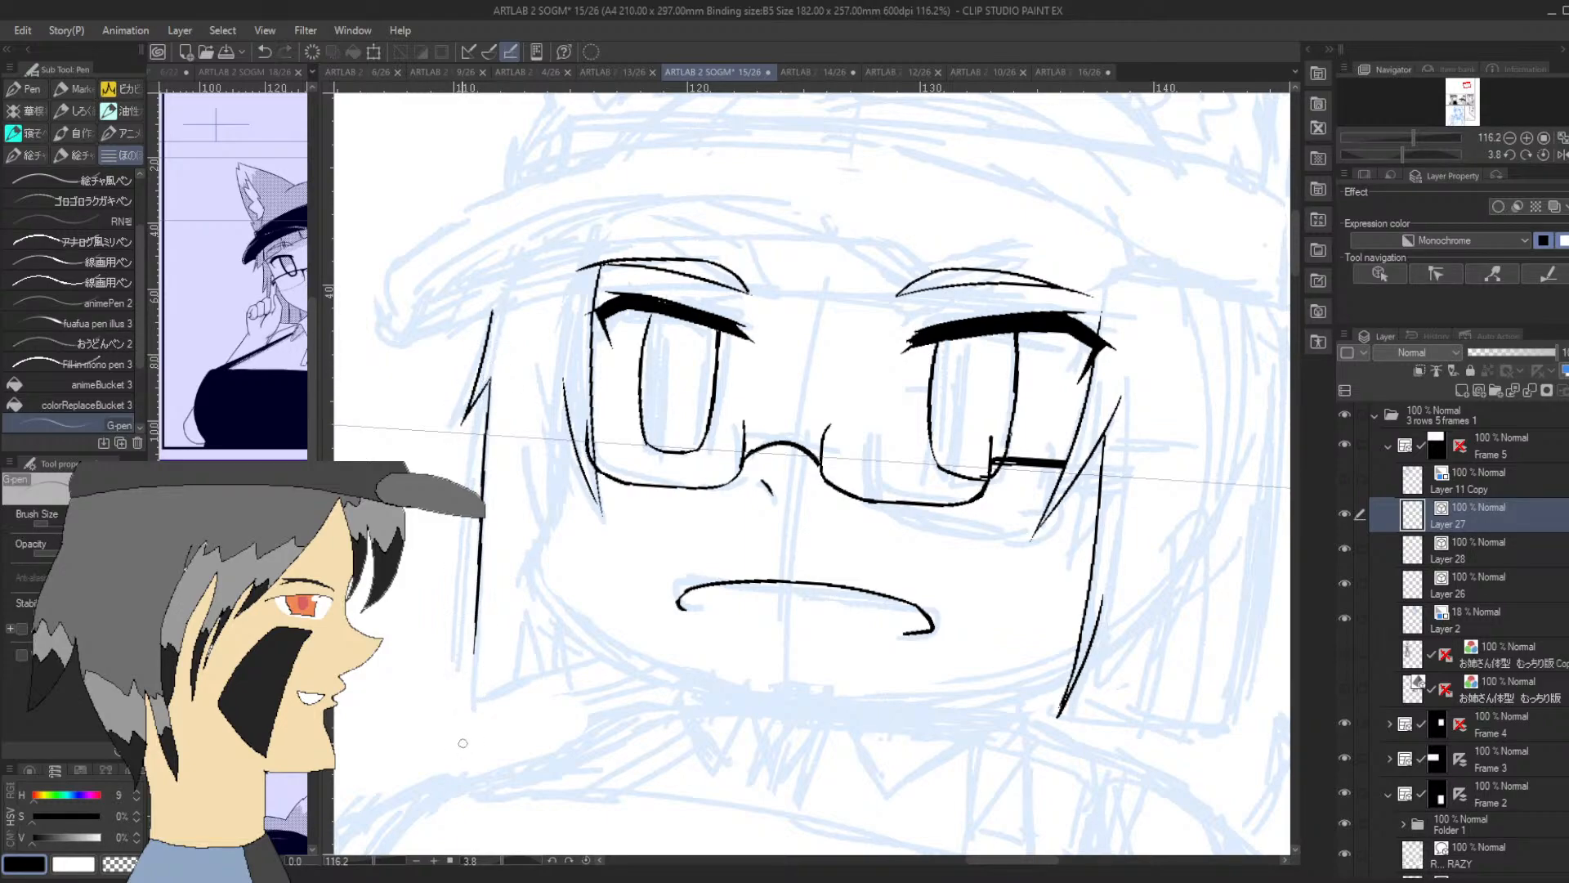
key(ctrl+z)
Ink the long outer edge of the first eye's side hair from the notch down to the bottom corner
drag(1404, 152, 1326, 174)
drag(1144, 533, 1155, 240)
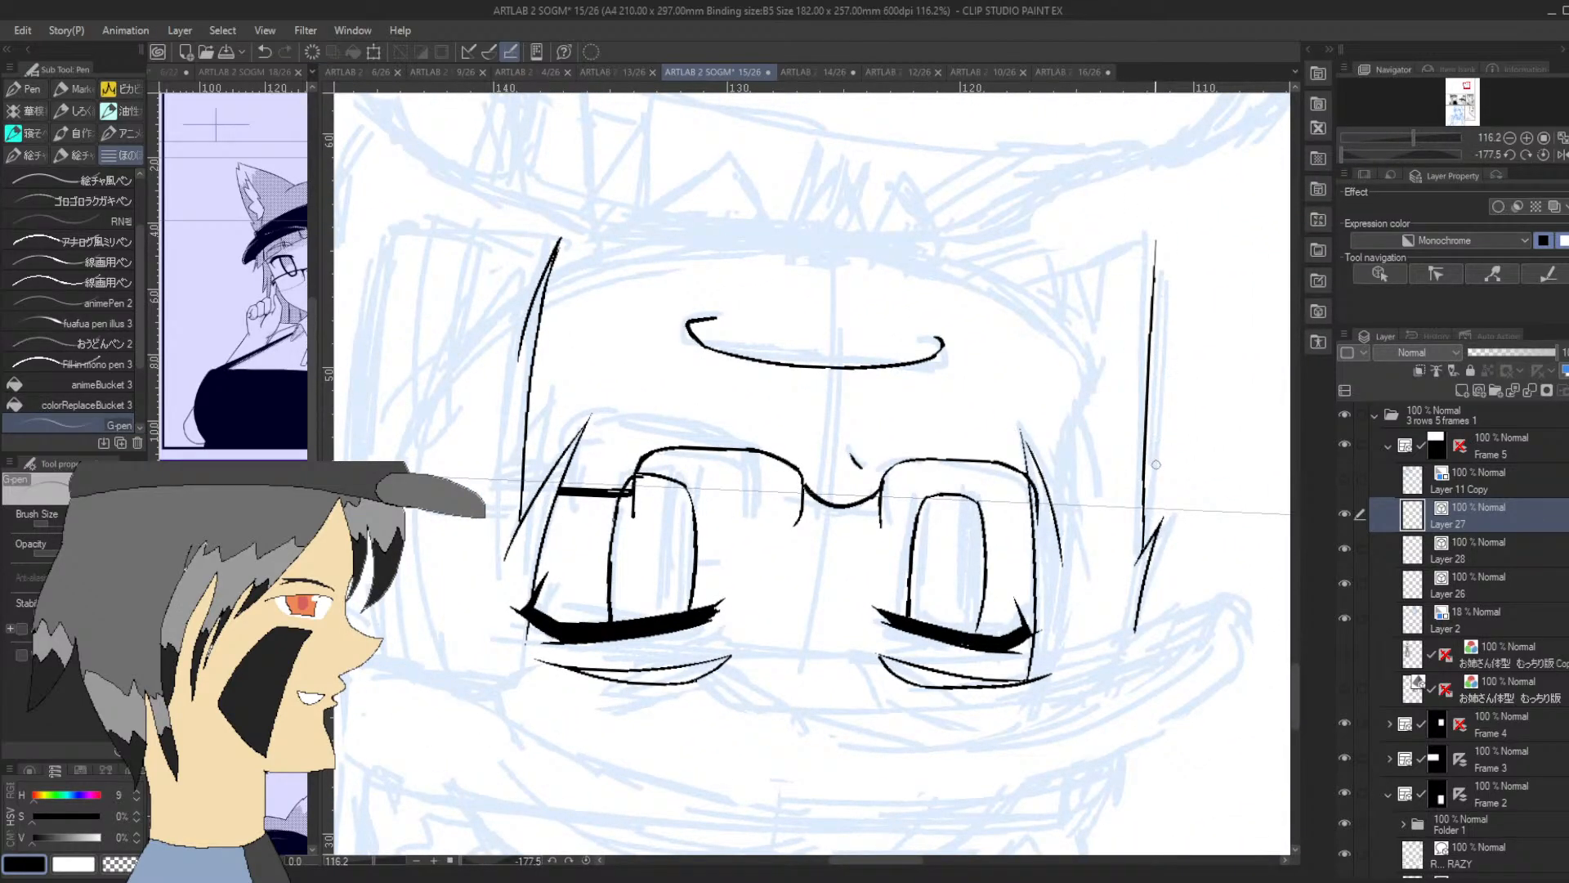
key(ctrl+z)
mouse_move(1161, 517)
mouse_down()
mouse_move(1137, 564)
mouse_move(1149, 275)
mouse_up()
key(ctrl+z)
drag(1135, 571, 1143, 235)
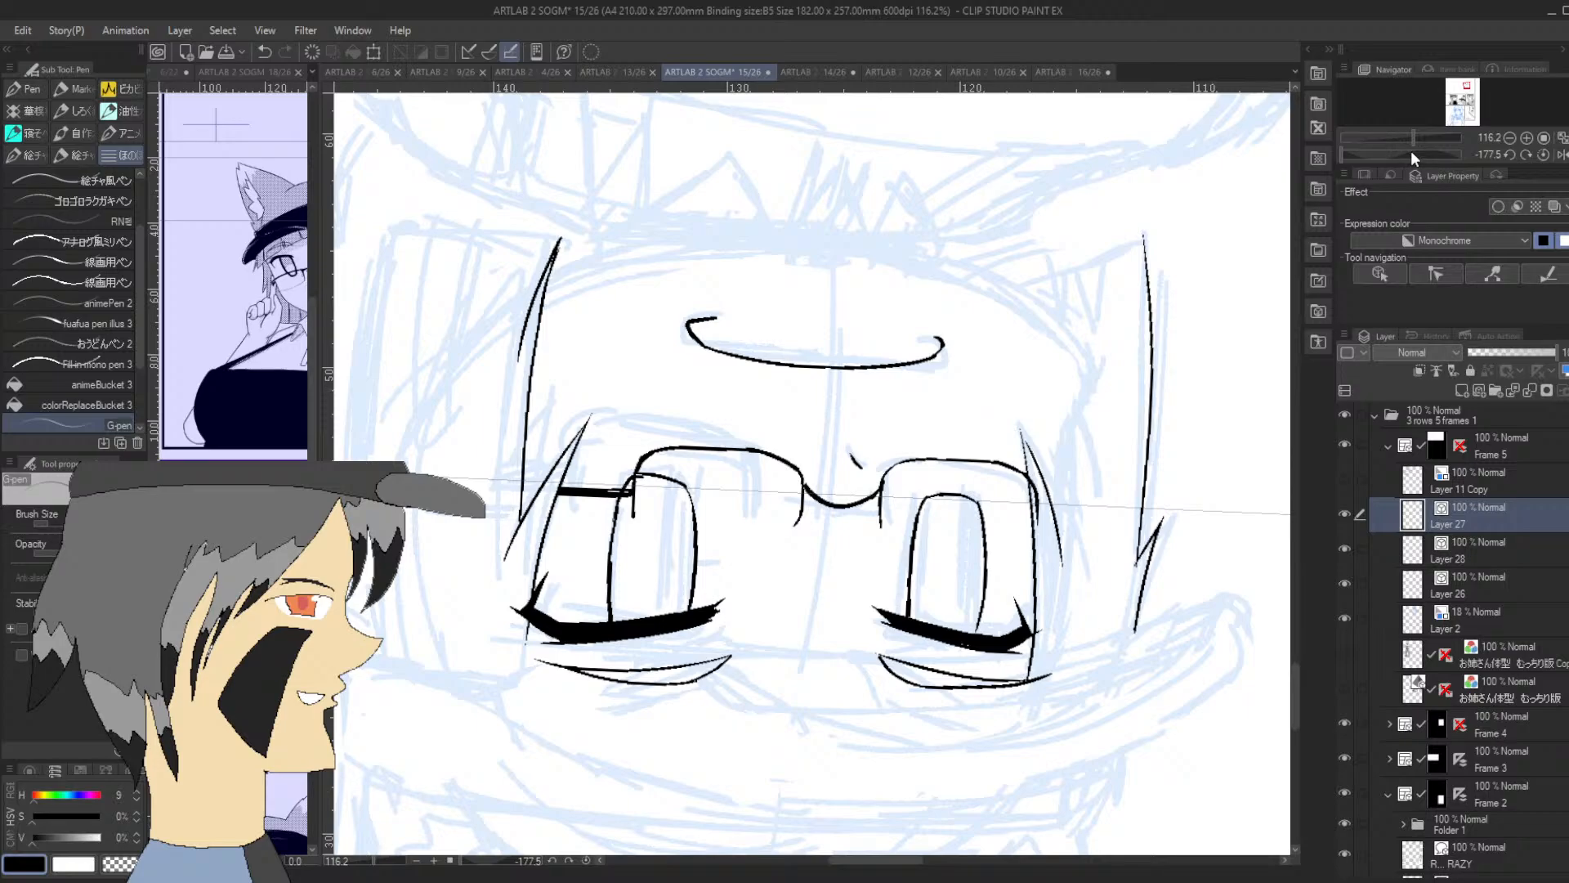
Ink a narrow pointed split at the lower tip of the first eye's side hair
mouse_move(1410, 150)
mouse_down()
mouse_move(1425, 151)
mouse_move(1393, 142)
mouse_up()
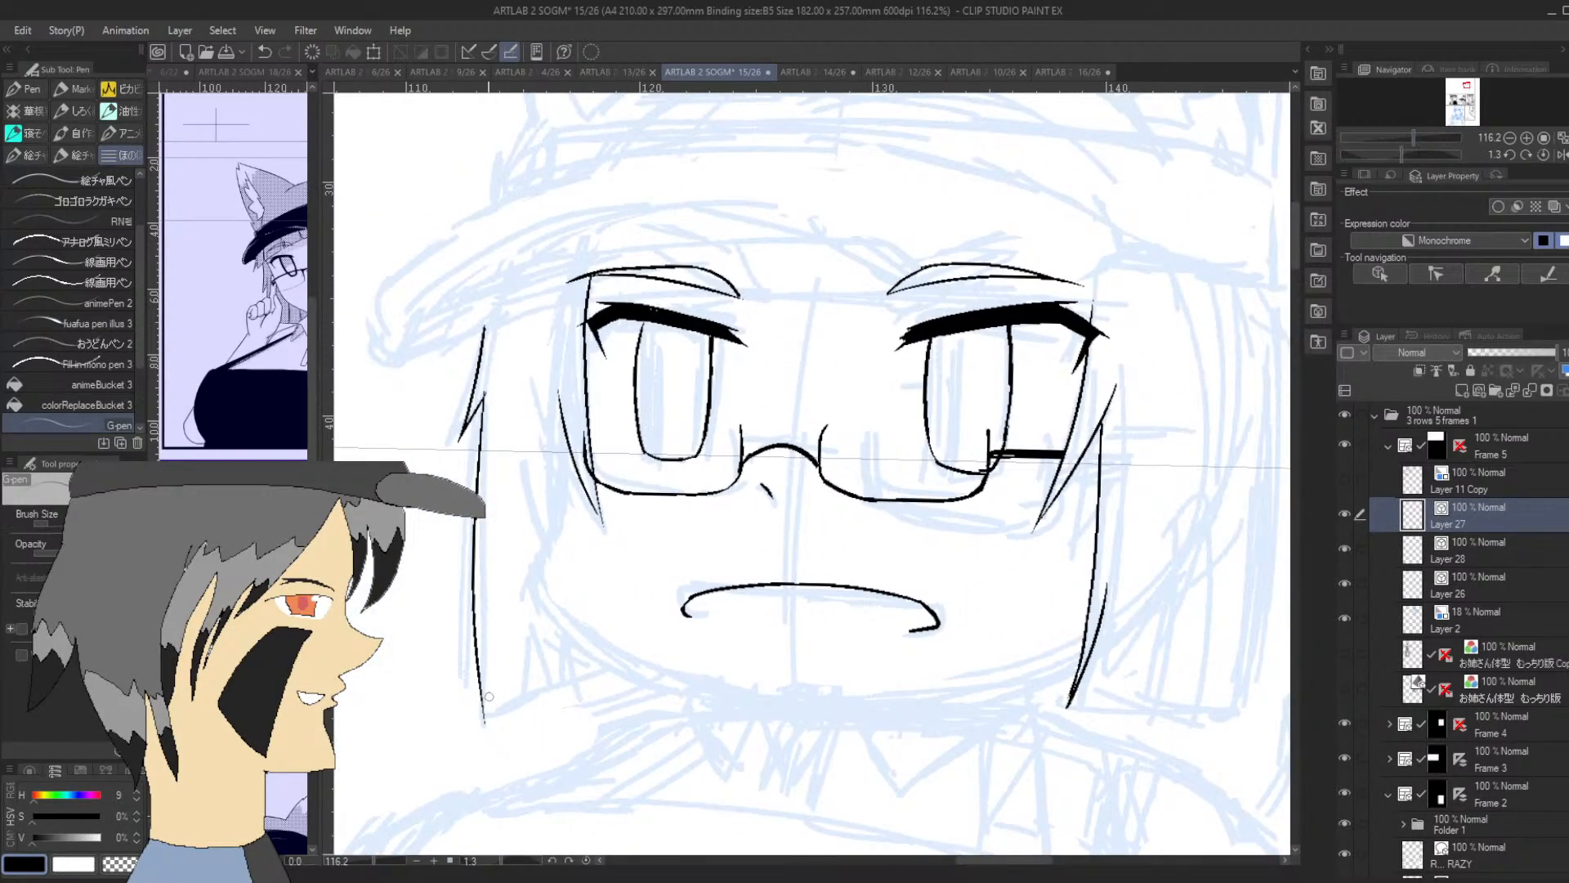
drag(483, 720, 489, 608)
drag(498, 715, 492, 609)
Ink the bottom edge of the first eye's side hair, running from its lower tip inward to the jaw
drag(1408, 152, 1447, 154)
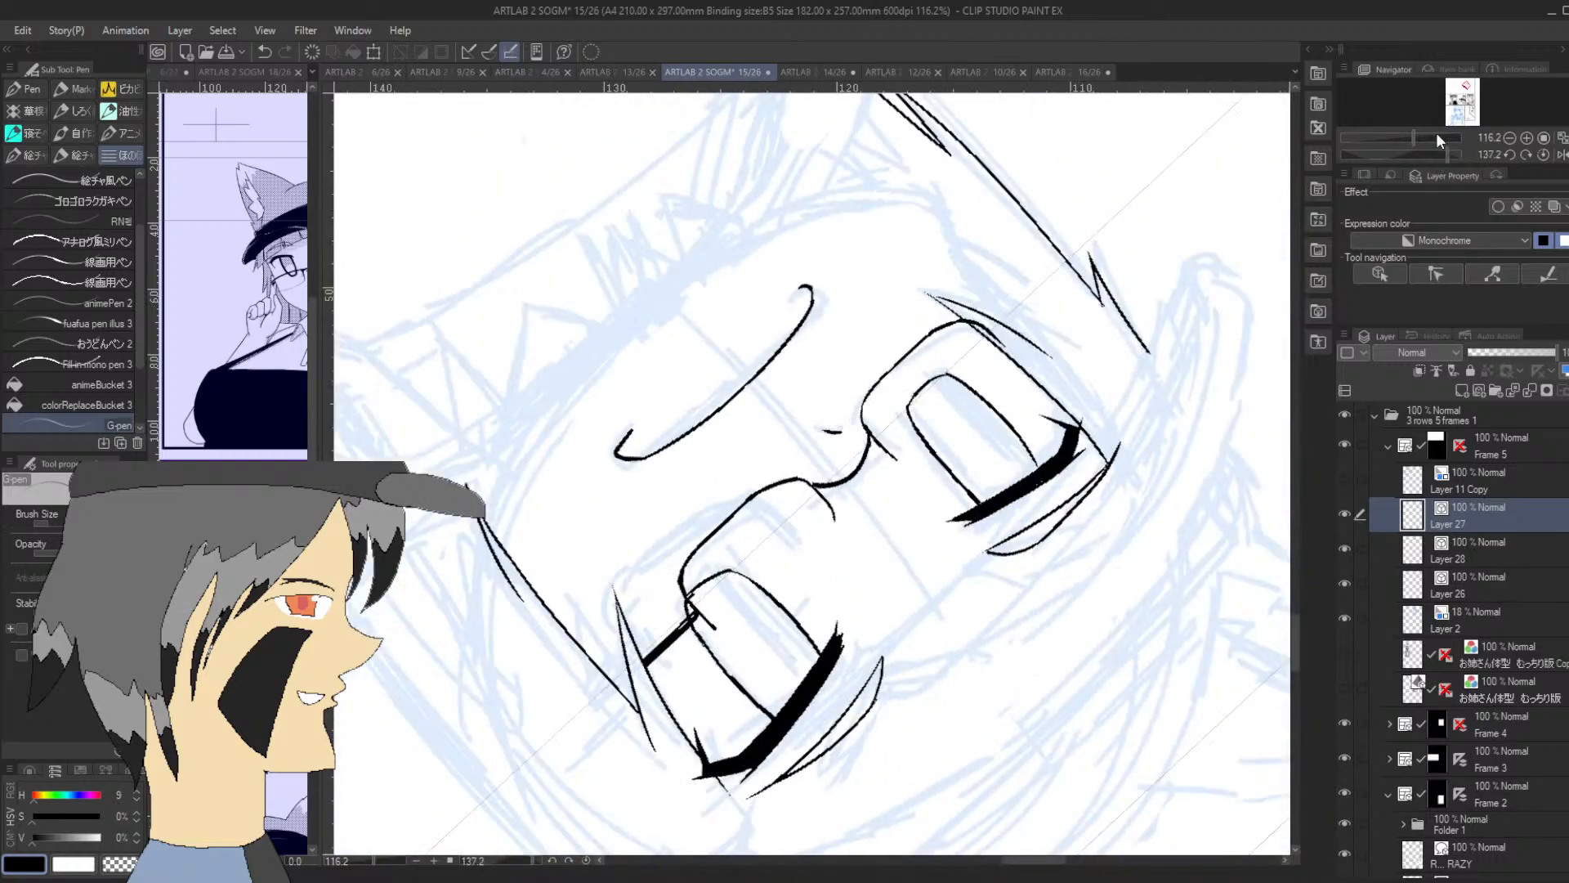
drag(1294, 636, 1294, 607)
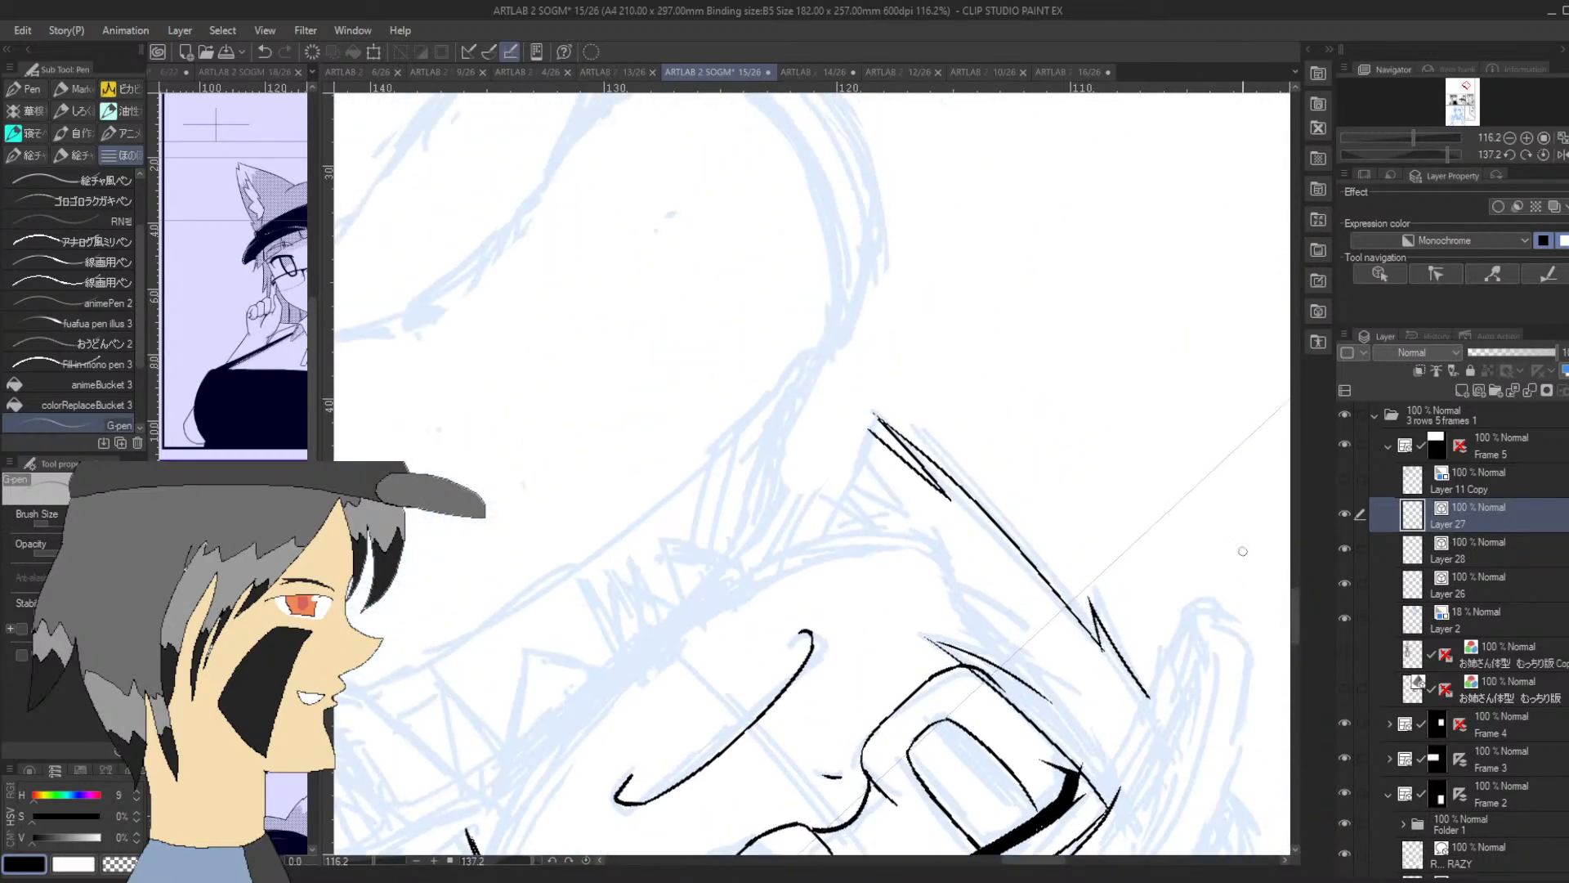
drag(868, 434, 809, 550)
drag(1435, 154, 1381, 156)
key(ctrl+z)
drag(768, 537, 823, 375)
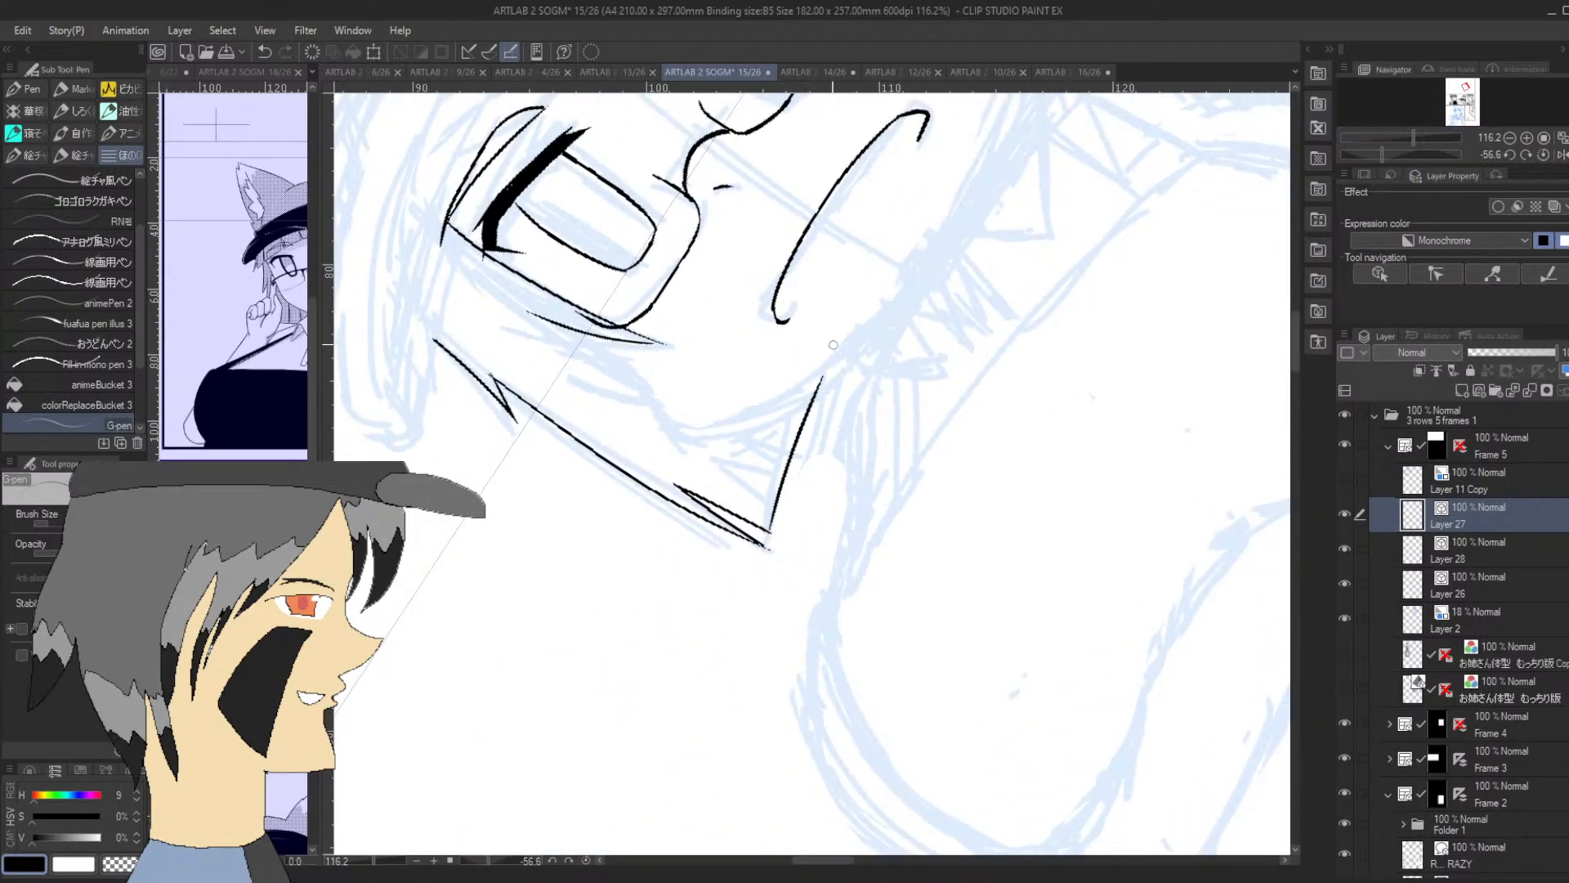
Ink the bottom edge of the second eye's side hair and a short jagged notch on its upper outer edge
click(1468, 84)
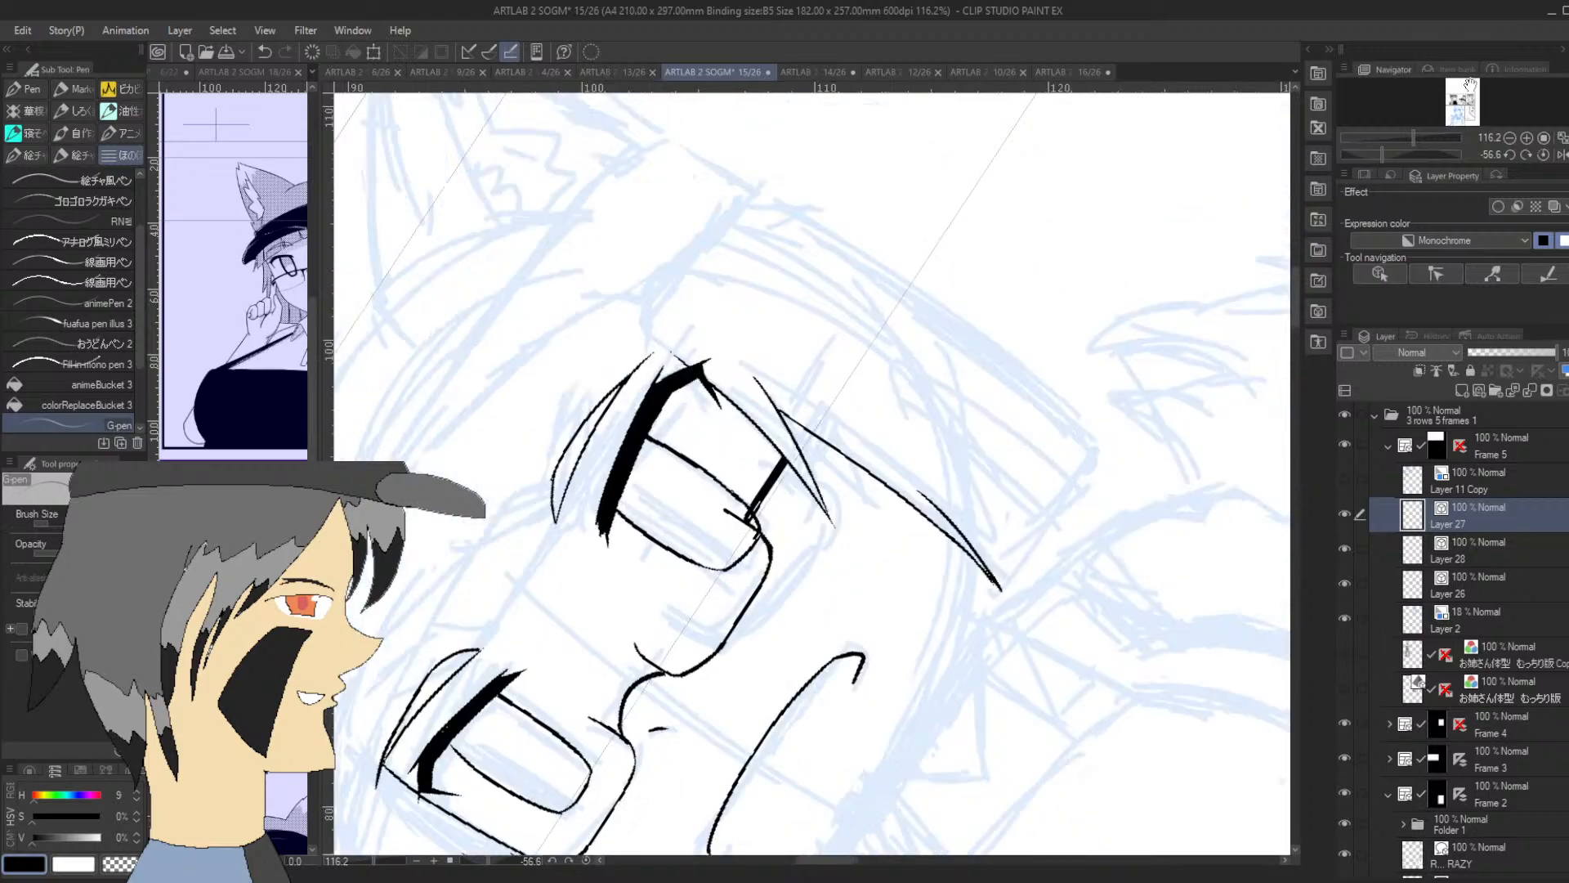
drag(1011, 566, 1081, 440)
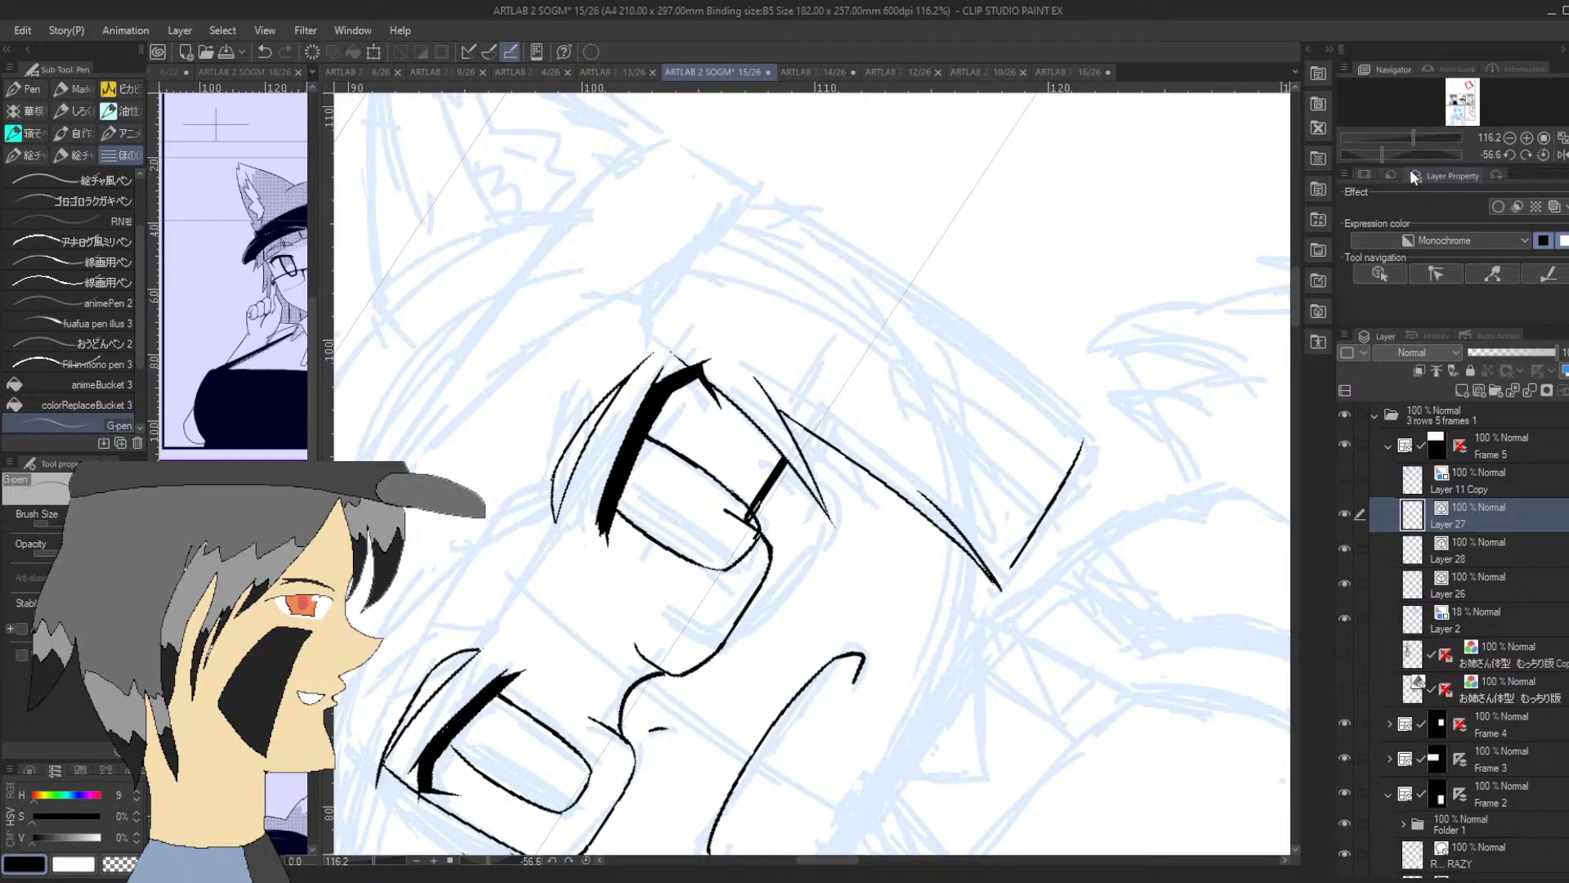
drag(1381, 154, 1402, 155)
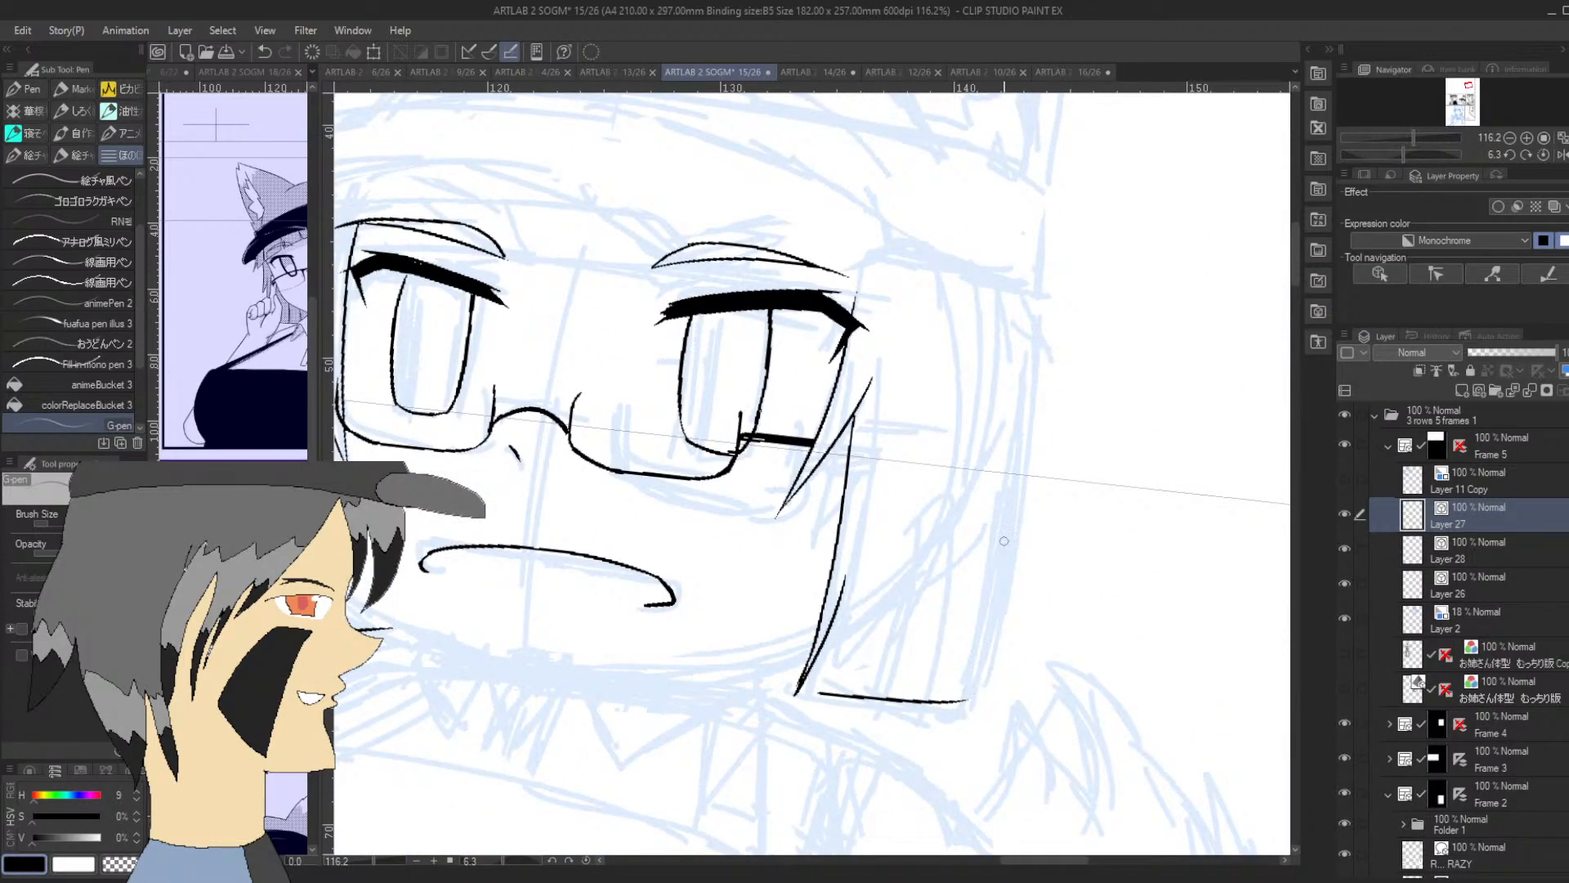
drag(1041, 294, 1034, 407)
key(ctrl+z)
mouse_move(1039, 296)
mouse_down()
mouse_move(1051, 344)
mouse_move(1046, 309)
mouse_move(1037, 371)
mouse_up()
Ink short jagged hair spikes at the top of the first eye's side hair, just under the hat brim
drag(1477, 96, 1467, 84)
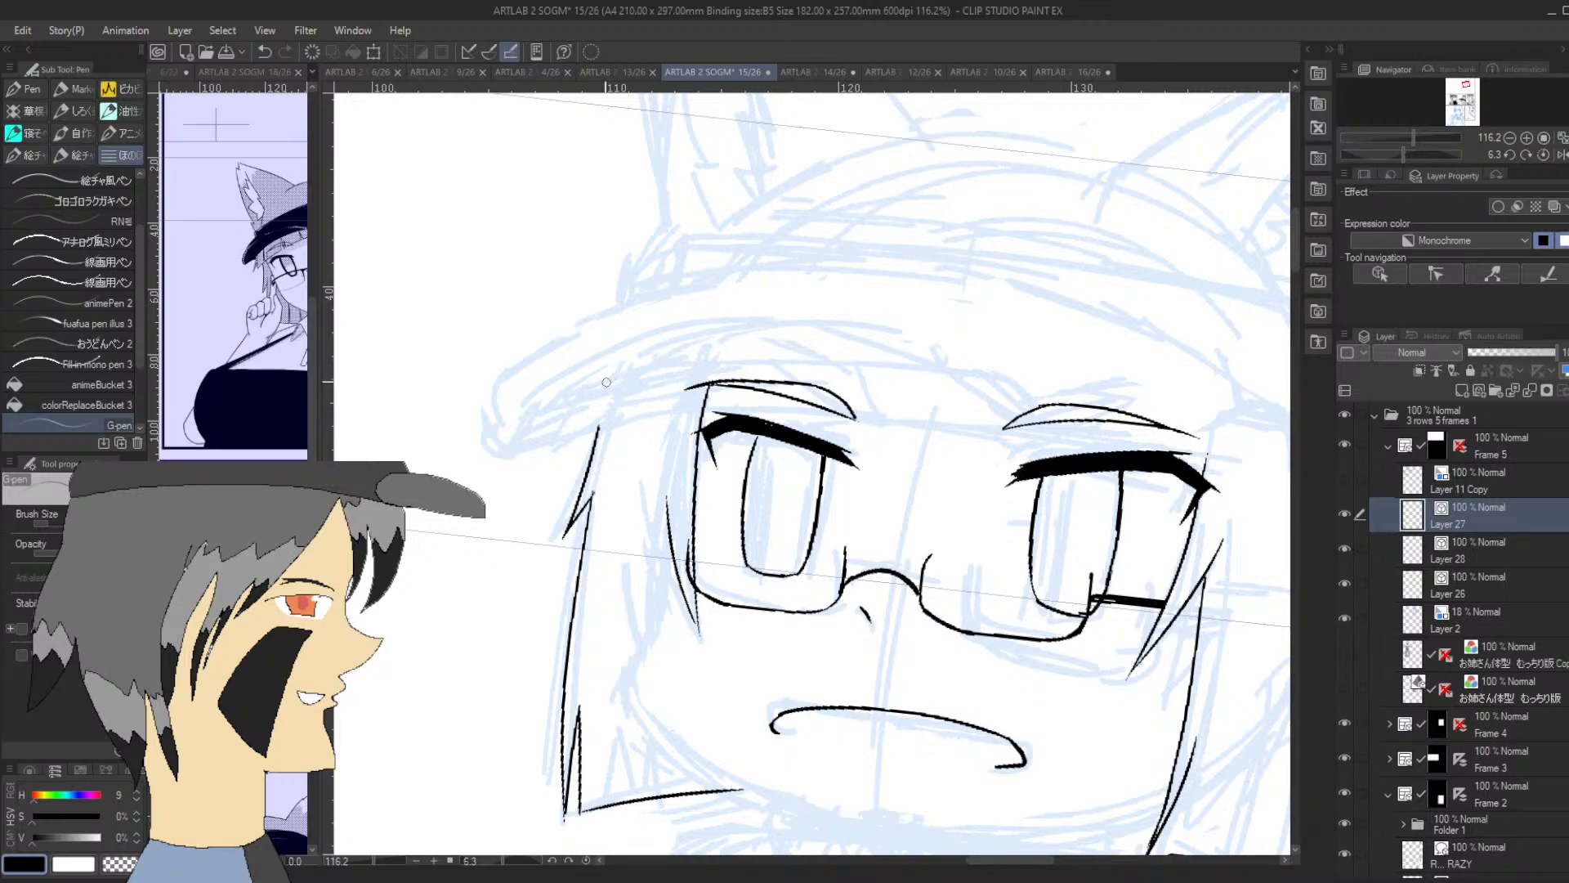
mouse_move(601, 368)
mouse_down()
mouse_move(573, 437)
mouse_move(611, 368)
mouse_move(586, 440)
mouse_move(656, 407)
mouse_move(646, 418)
mouse_move(664, 359)
mouse_up()
key(ctrl+z)
drag(638, 418, 662, 346)
key(ctrl+z)
drag(640, 417, 662, 350)
Ink the fringe's lower edge as one long line across the forehead, from the first eye's side hair toward the second eyebrow
drag(1407, 155, 1379, 155)
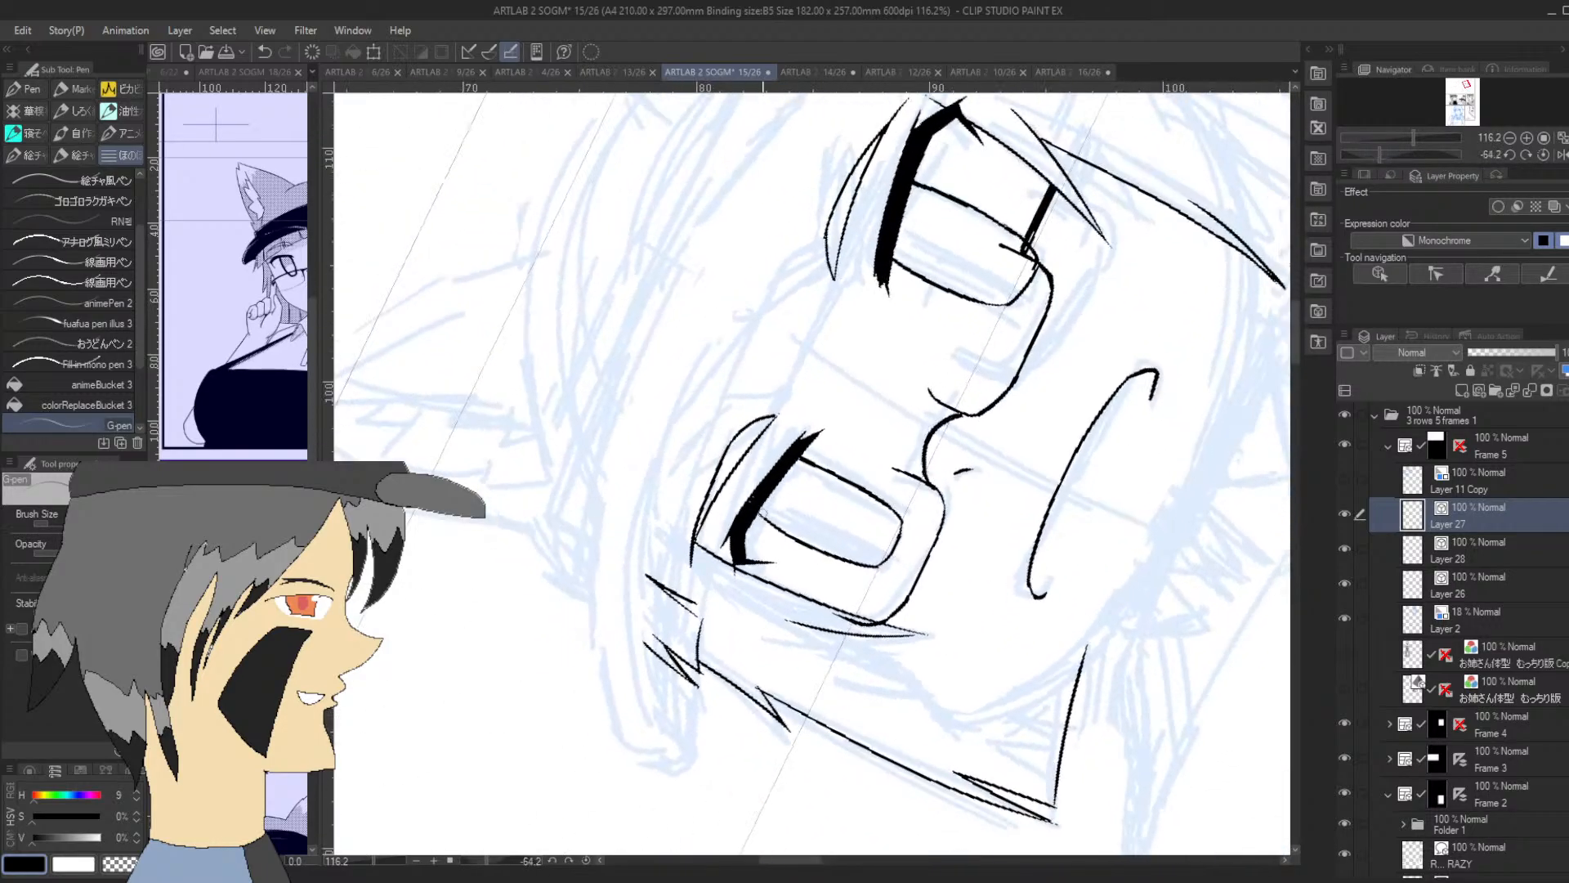
drag(701, 621, 862, 246)
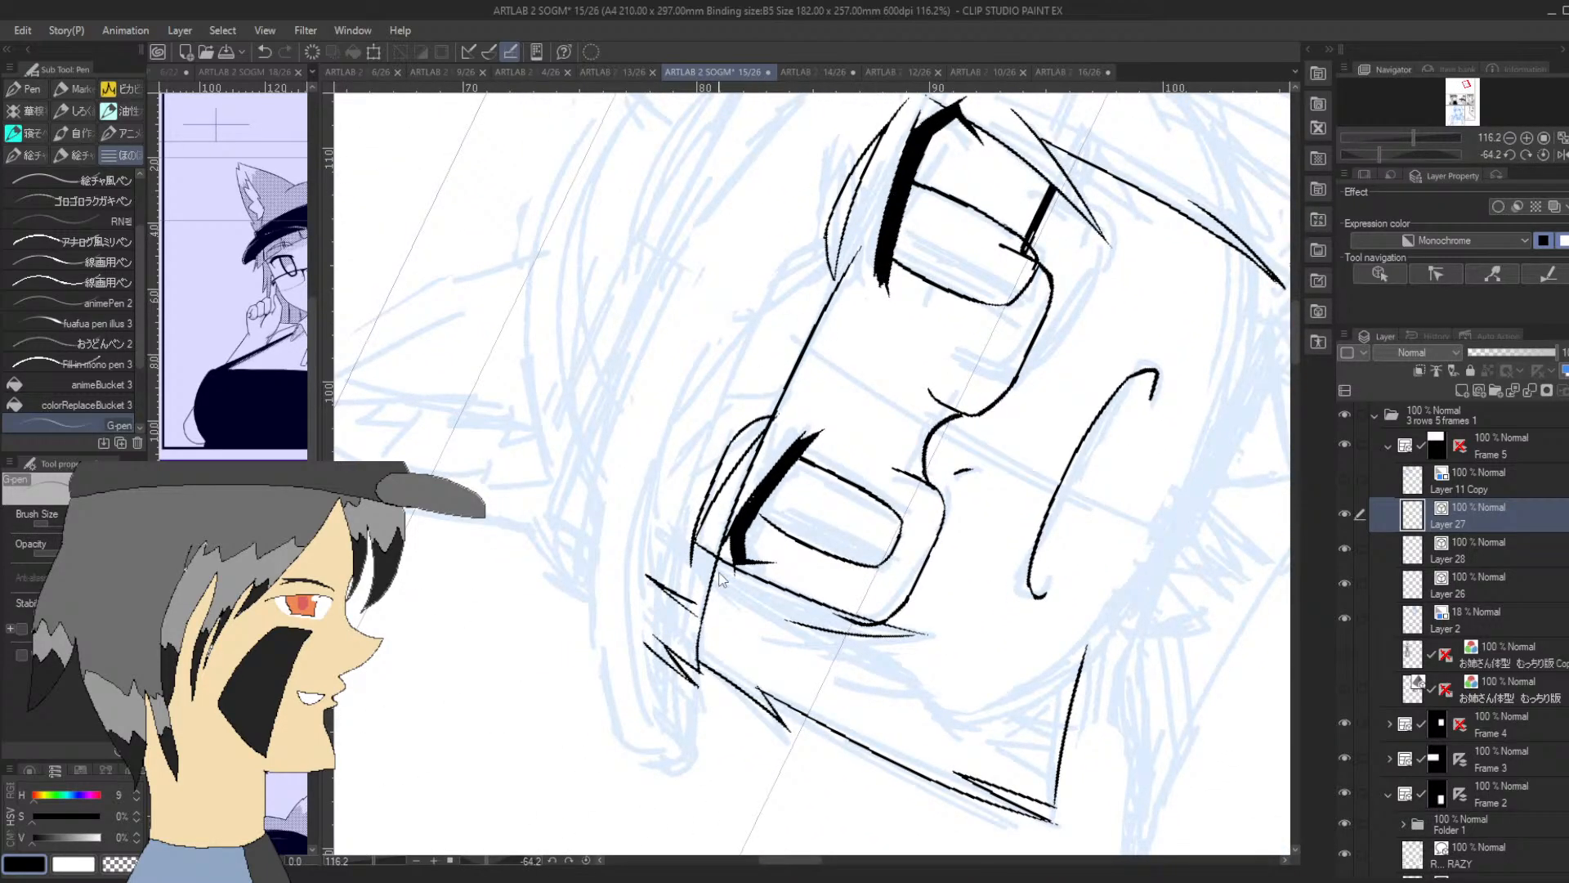
key(ctrl+z)
drag(701, 628, 868, 218)
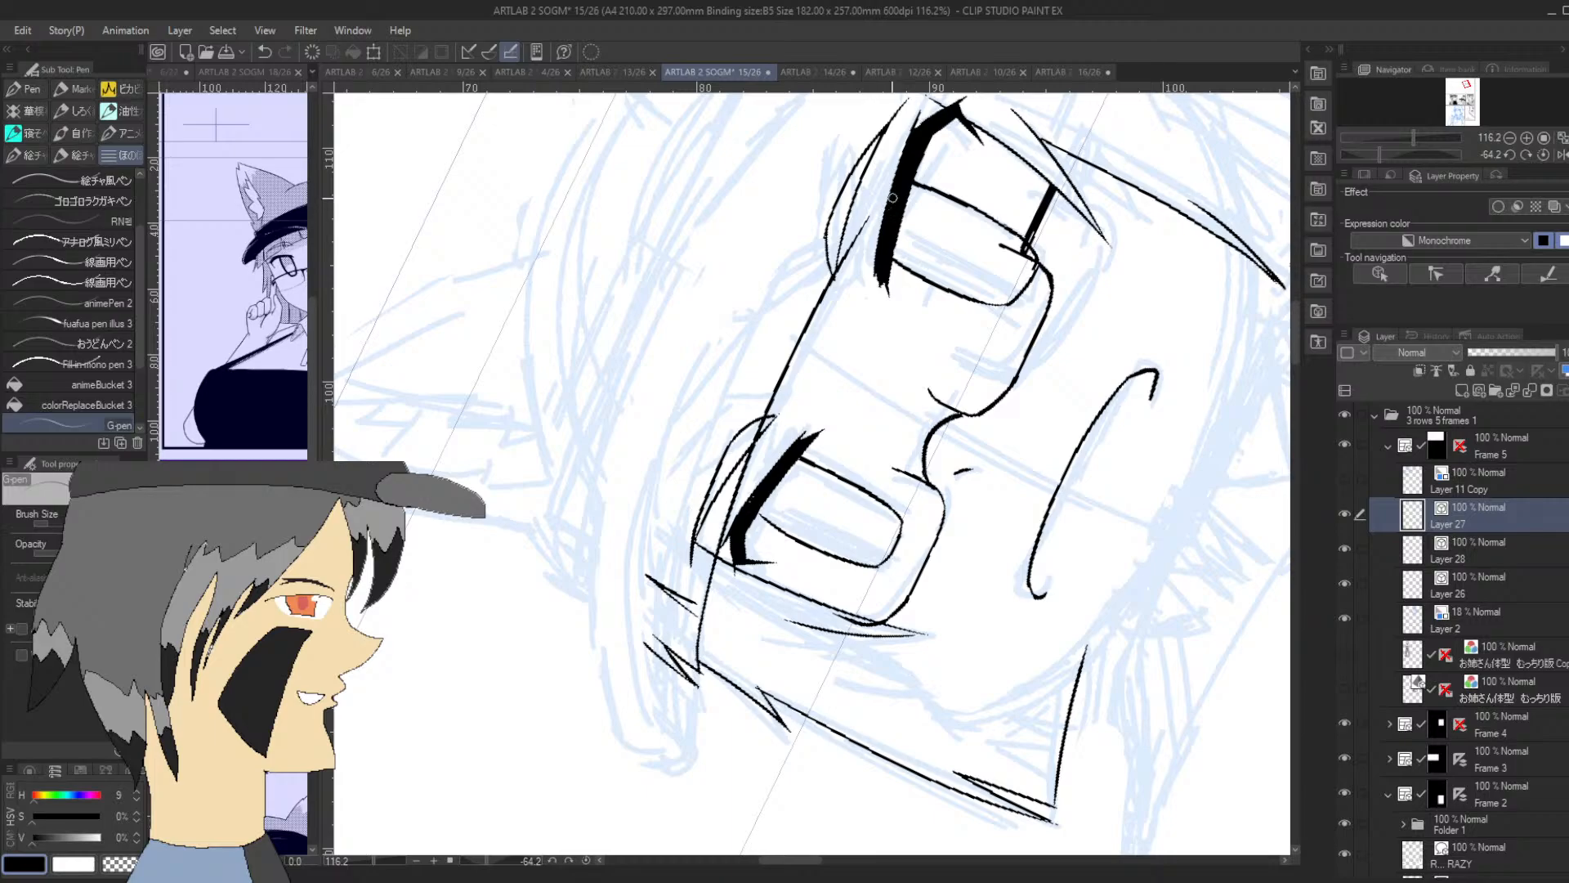
key(ctrl+z)
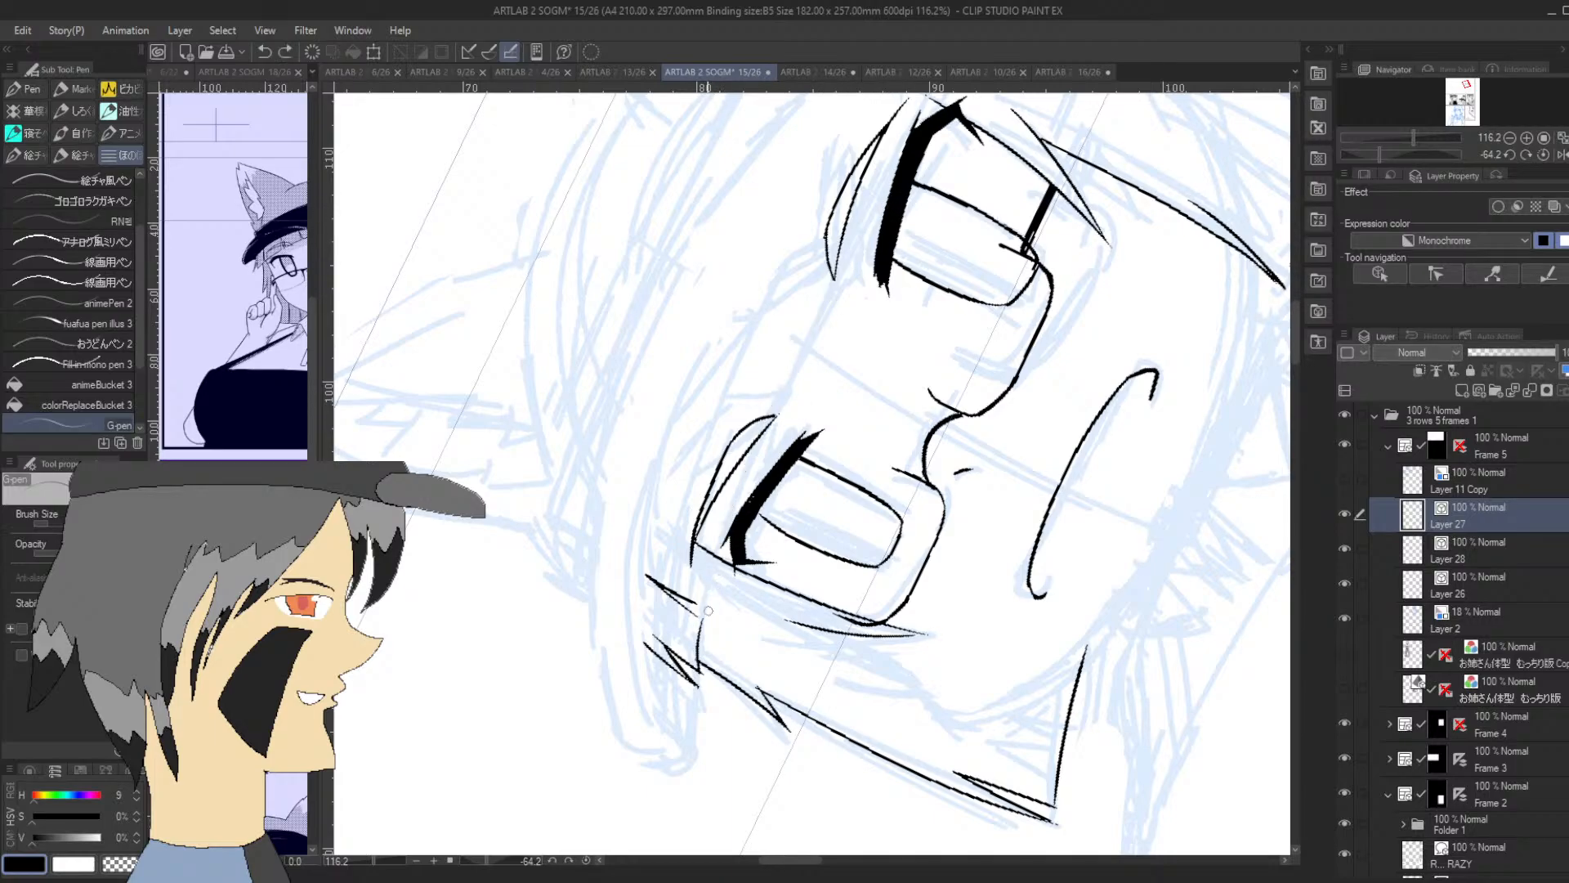
drag(702, 623, 912, 124)
drag(1380, 155, 1399, 155)
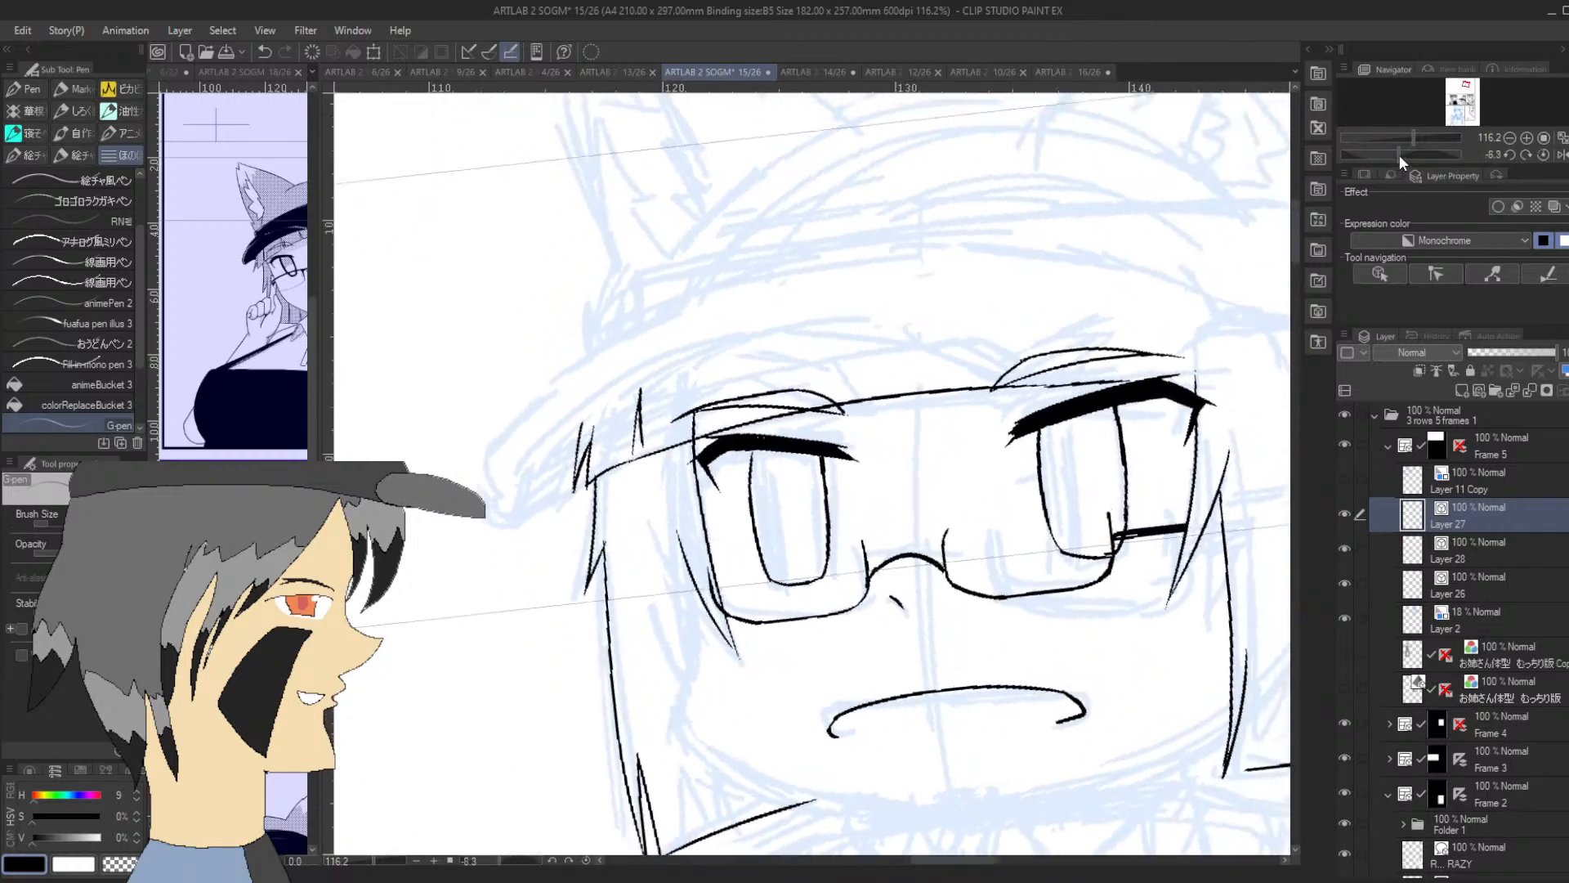
mouse_move(1469, 103)
mouse_down()
mouse_move(1448, 90)
mouse_move(1468, 85)
mouse_up()
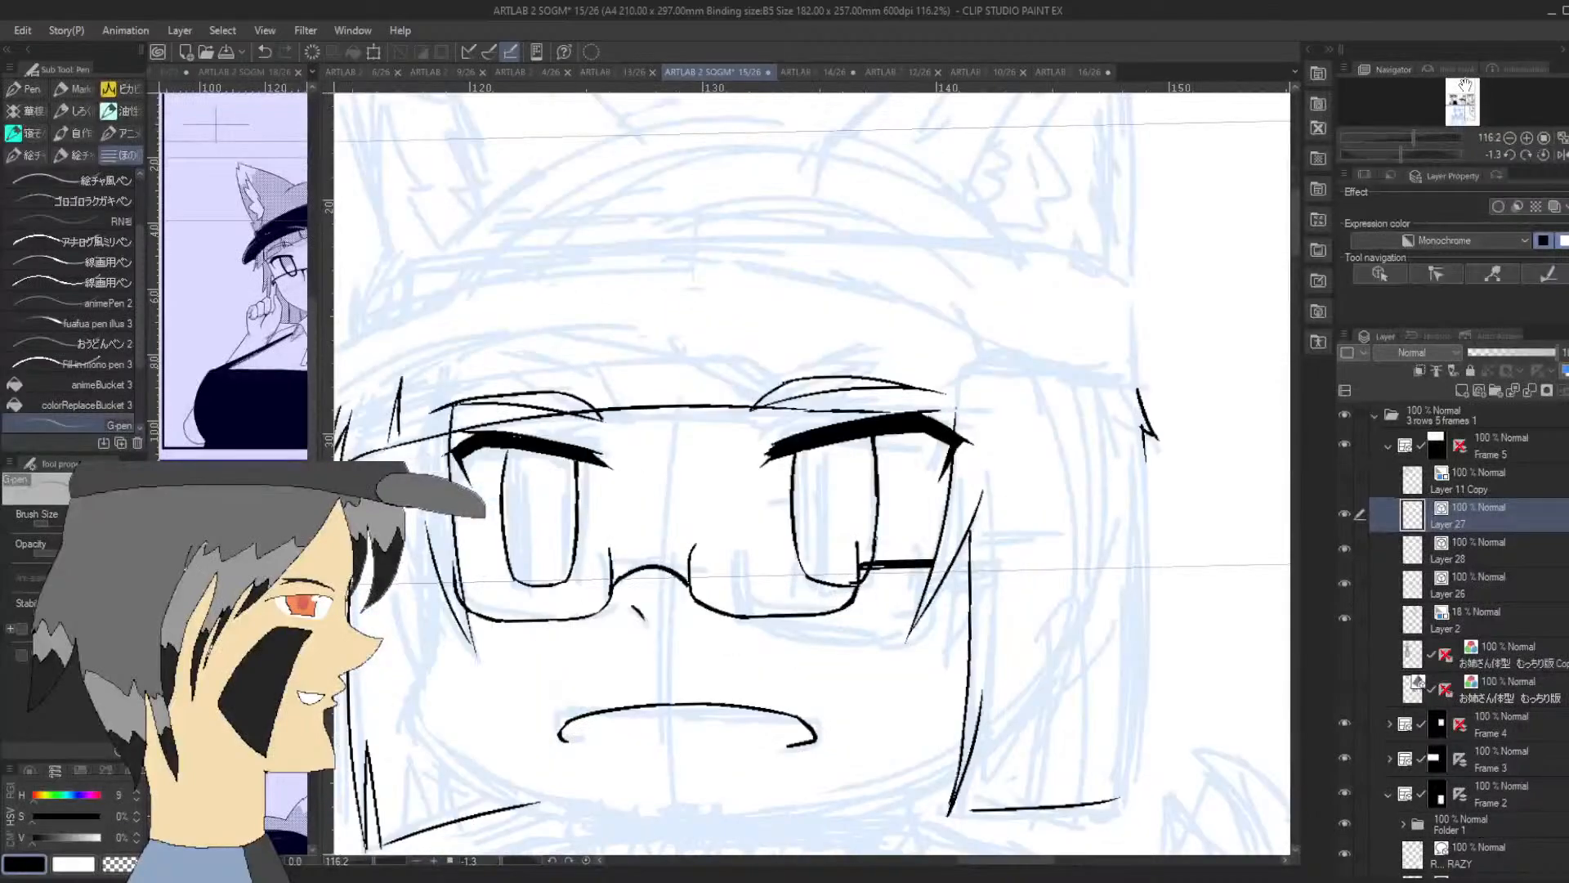
mouse_move(877, 410)
mouse_down()
mouse_move(977, 427)
mouse_move(979, 353)
mouse_up()
key(ctrl+z)
Redraw the narrow pointed split in the fringe near the outer end of the first eyebrow
drag(1468, 82, 1465, 85)
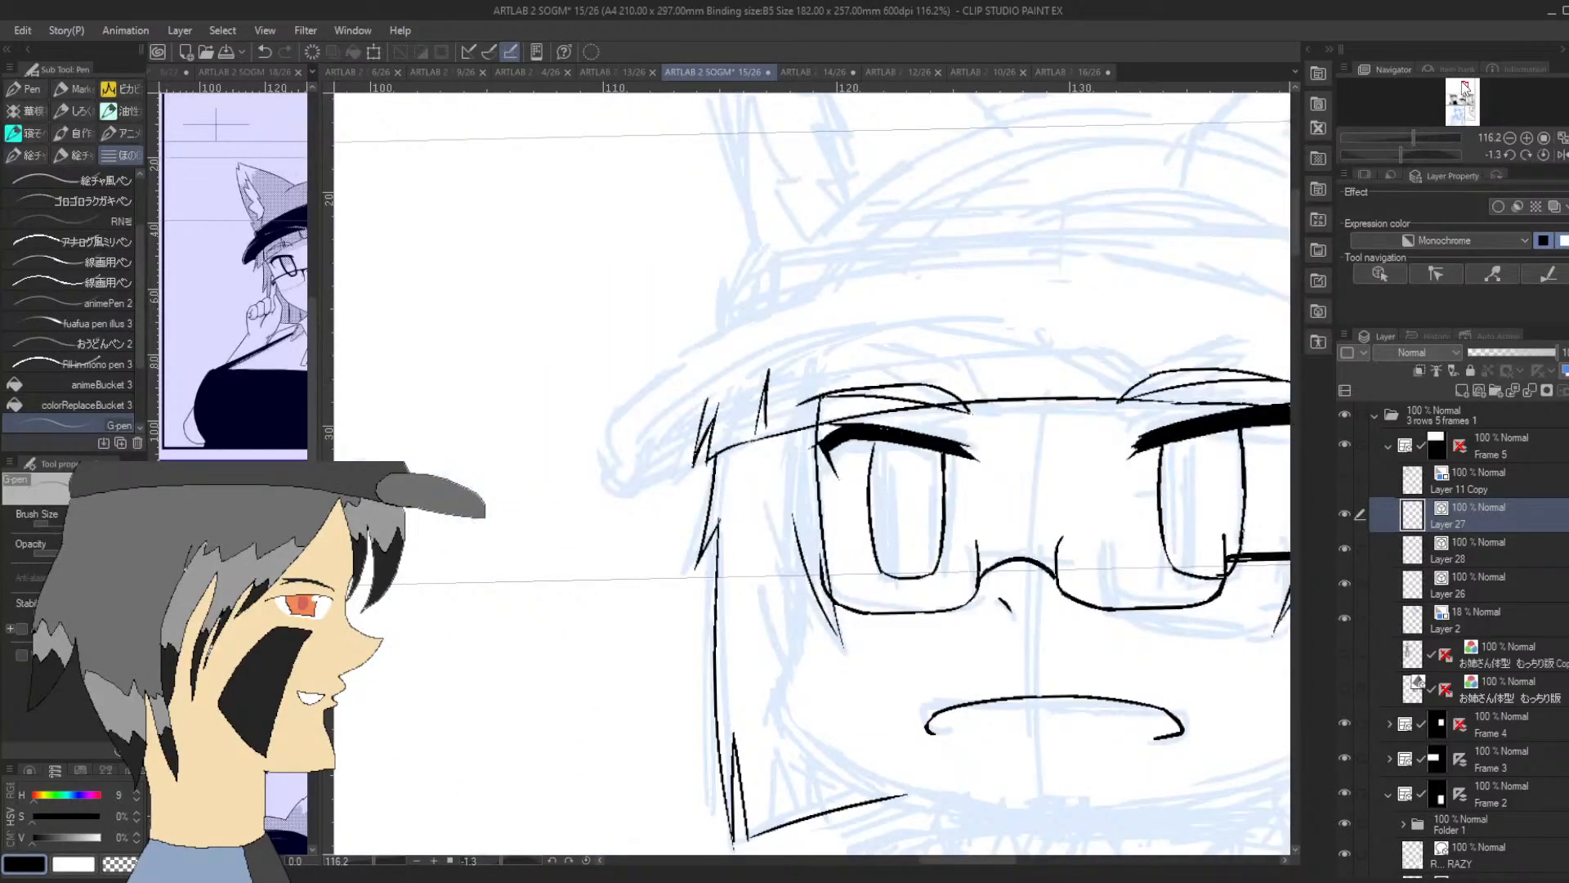
drag(754, 446, 766, 369)
key(ctrl+z)
drag(752, 445, 764, 386)
key(ctrl+z)
drag(754, 451, 767, 369)
drag(771, 445, 755, 446)
Ink more narrow upward splits along the fringe, above the glasses' bridge, over the first eyebrow and beside its outer end
drag(984, 400, 991, 335)
drag(994, 399, 999, 340)
key(ctrl+z)
drag(991, 400, 993, 317)
drag(854, 414, 856, 359)
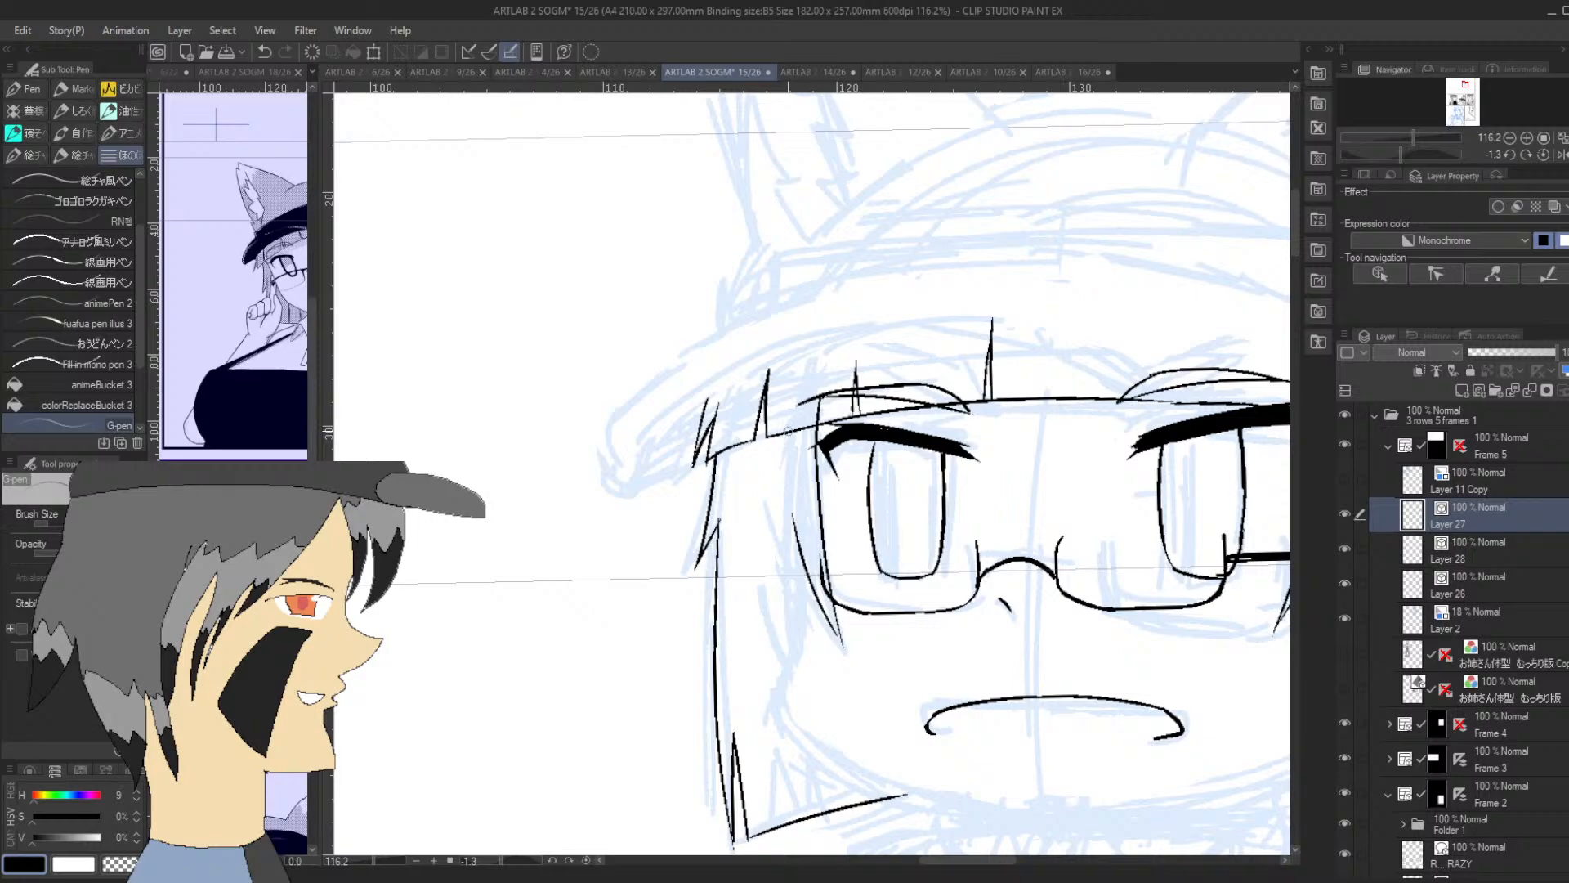
drag(789, 432, 792, 388)
key(ctrl+z)
drag(796, 439, 792, 389)
Ink the hat brim's arched lower edge from its outer end on the first eye's side across the fringe
drag(634, 458, 715, 389)
key(ctrl+z)
drag(625, 460, 750, 381)
drag(1390, 147, 1381, 155)
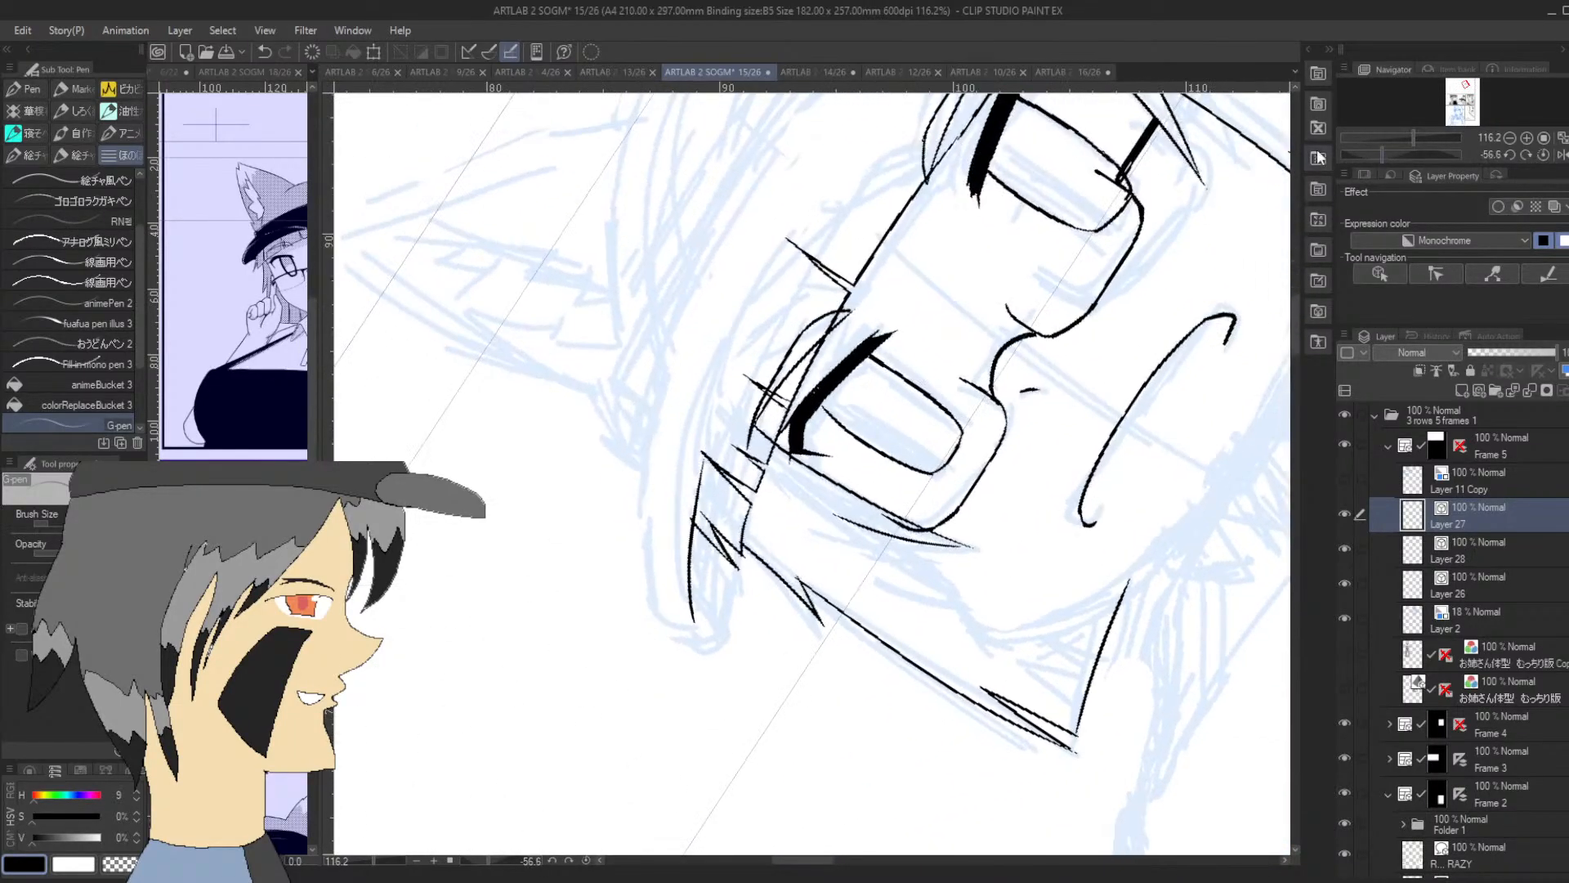
mouse_move(696, 621)
mouse_down()
mouse_move(749, 323)
mouse_move(780, 265)
mouse_move(913, 161)
mouse_up()
key(ctrl+z)
drag(768, 286, 935, 164)
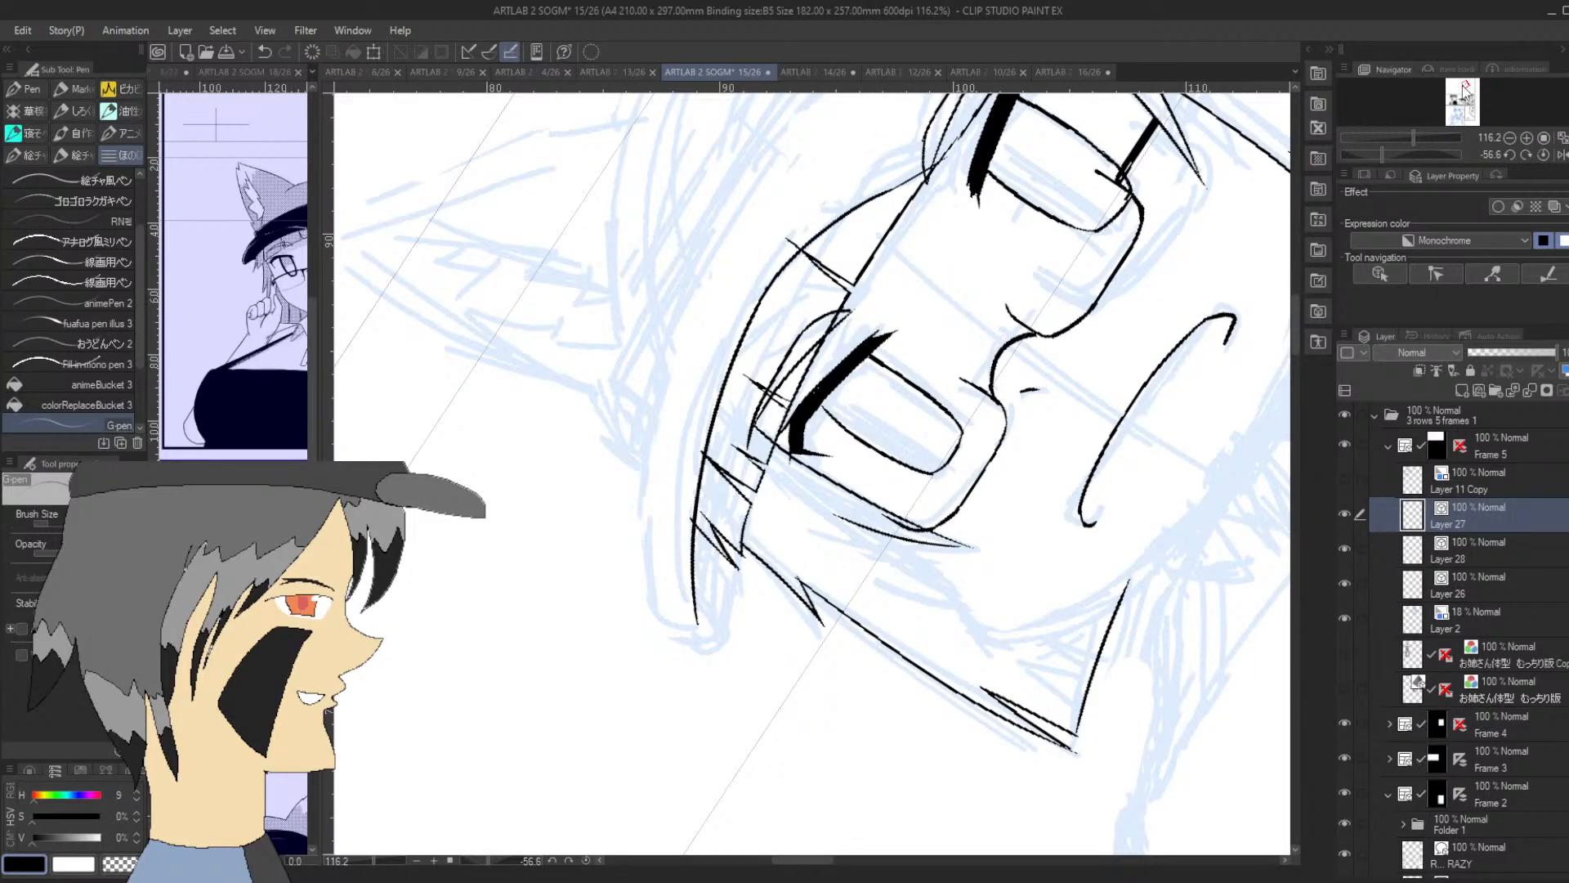
drag(1463, 86, 1464, 84)
mouse_move(1382, 154)
mouse_down()
mouse_move(1411, 155)
mouse_move(1377, 155)
mouse_up()
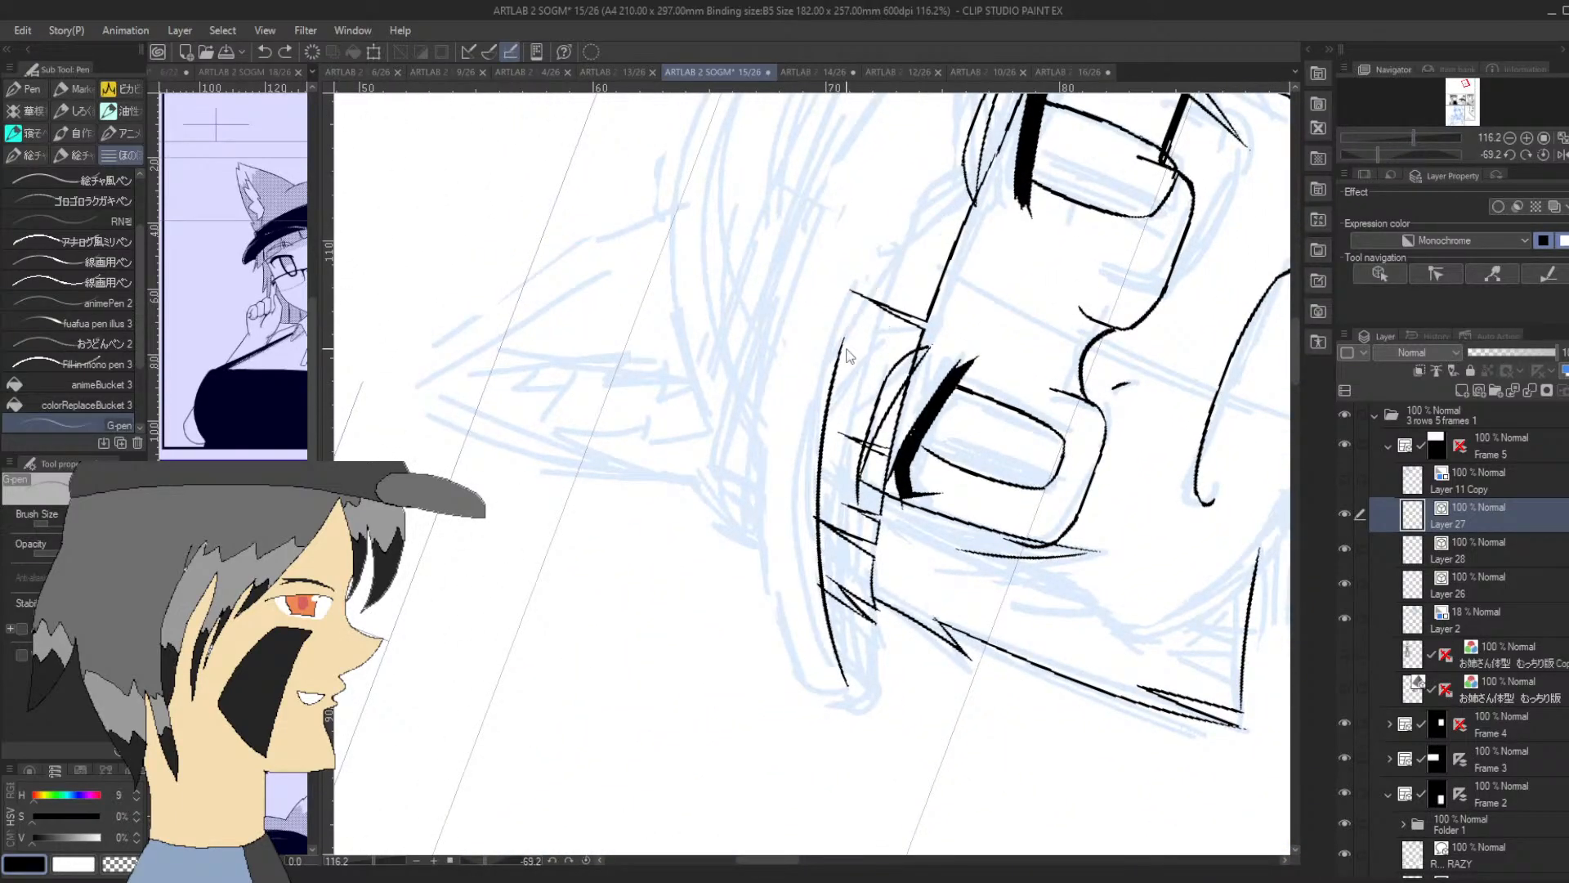
mouse_move(837, 372)
mouse_down()
mouse_move(905, 216)
mouse_move(951, 175)
mouse_up()
Continue the brim's lower edge down over the second eyebrow and curve it upward past the outer end of the fringe
drag(1296, 345, 1296, 326)
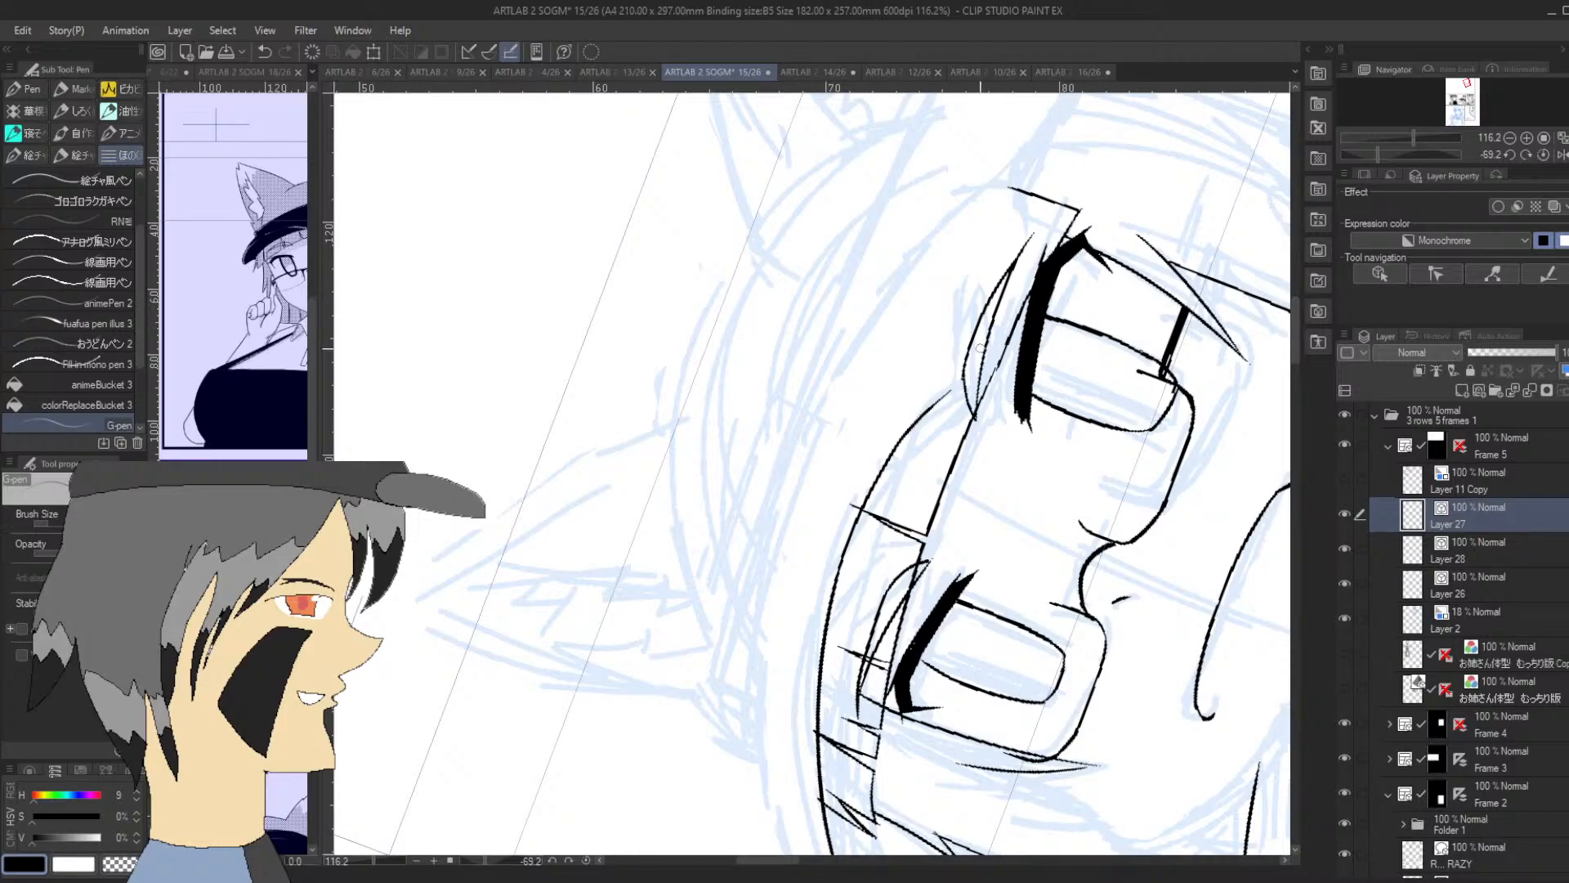
mouse_move(884, 466)
mouse_down()
mouse_move(1006, 345)
mouse_move(1025, 290)
mouse_up()
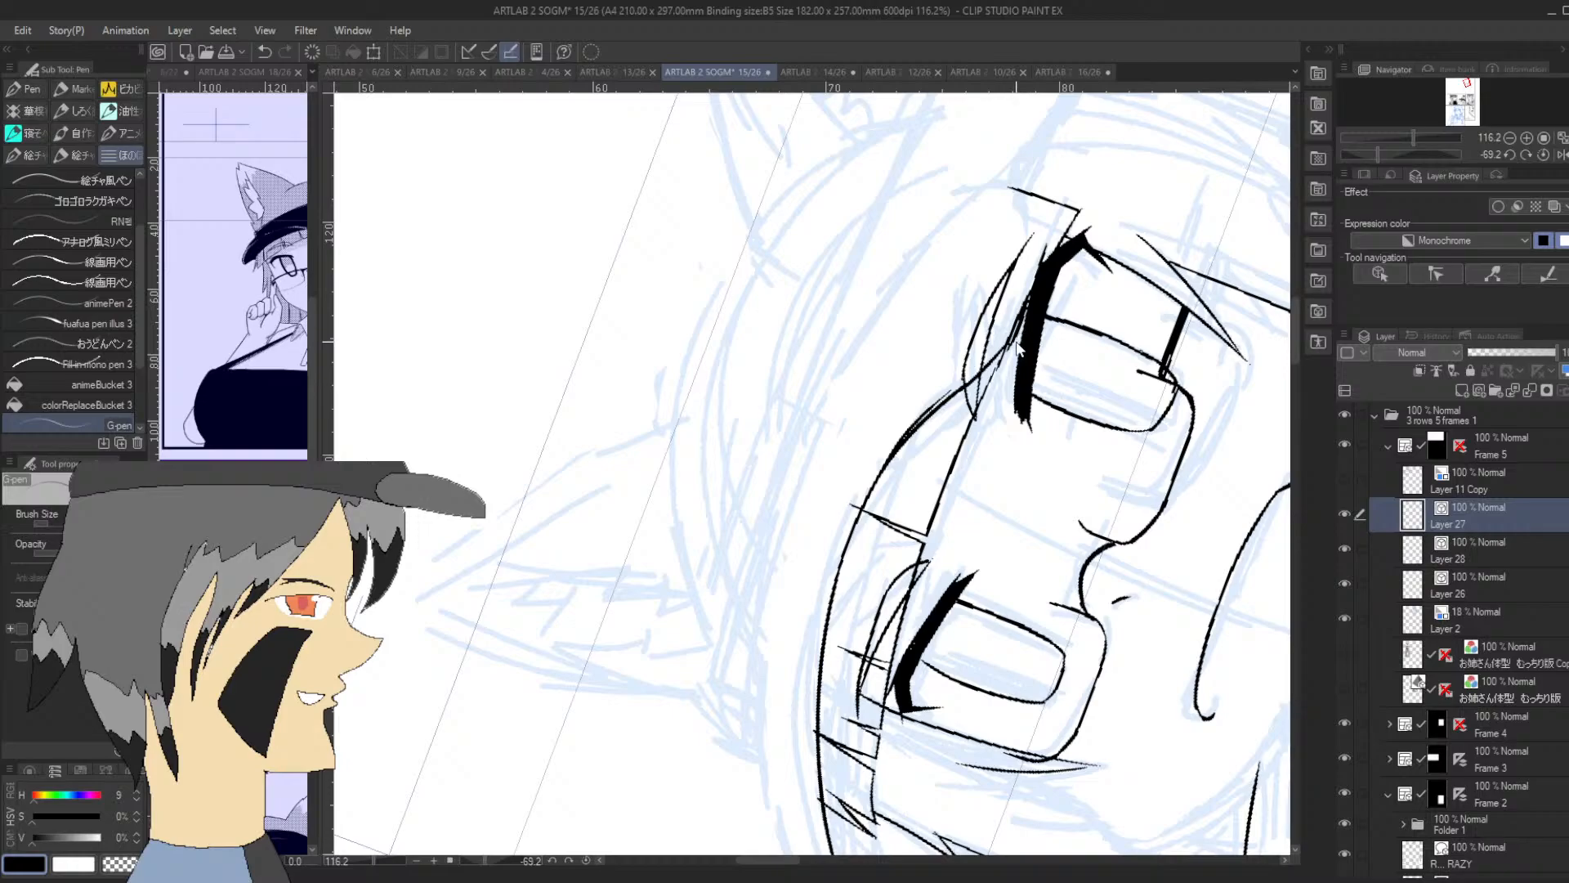
key(ctrl+z)
drag(992, 353, 1023, 327)
drag(1042, 266, 1024, 163)
drag(1405, 155, 1401, 154)
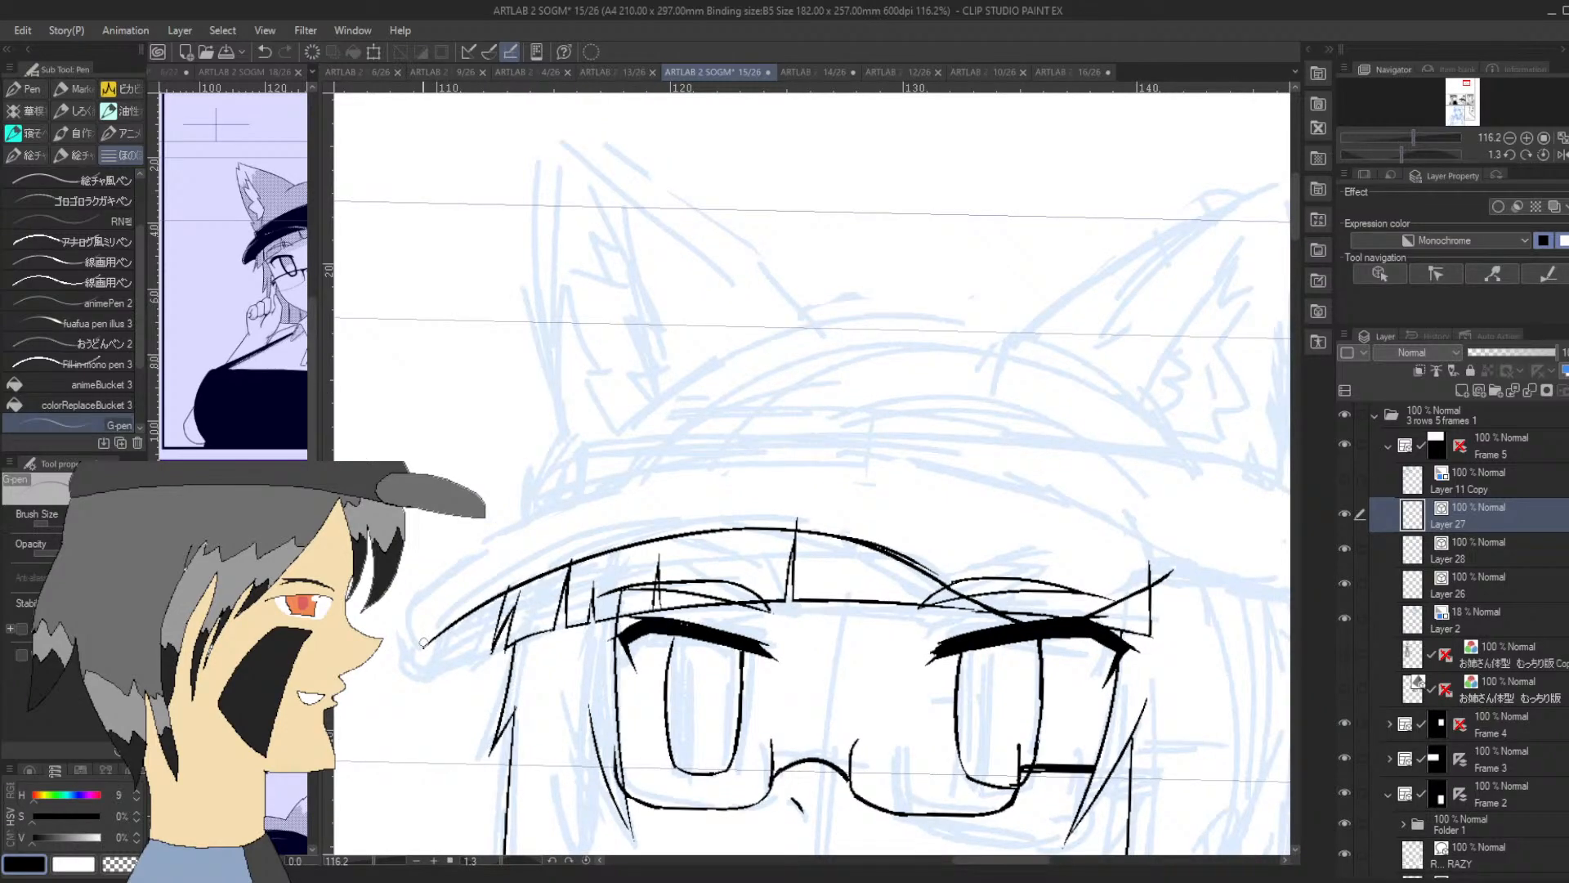
Ink the rounded outer tip of the hat brim and its short underside stroke joining the side hair
mouse_move(408, 632)
mouse_down()
mouse_move(415, 663)
mouse_move(454, 659)
mouse_up()
drag(1469, 80, 1465, 82)
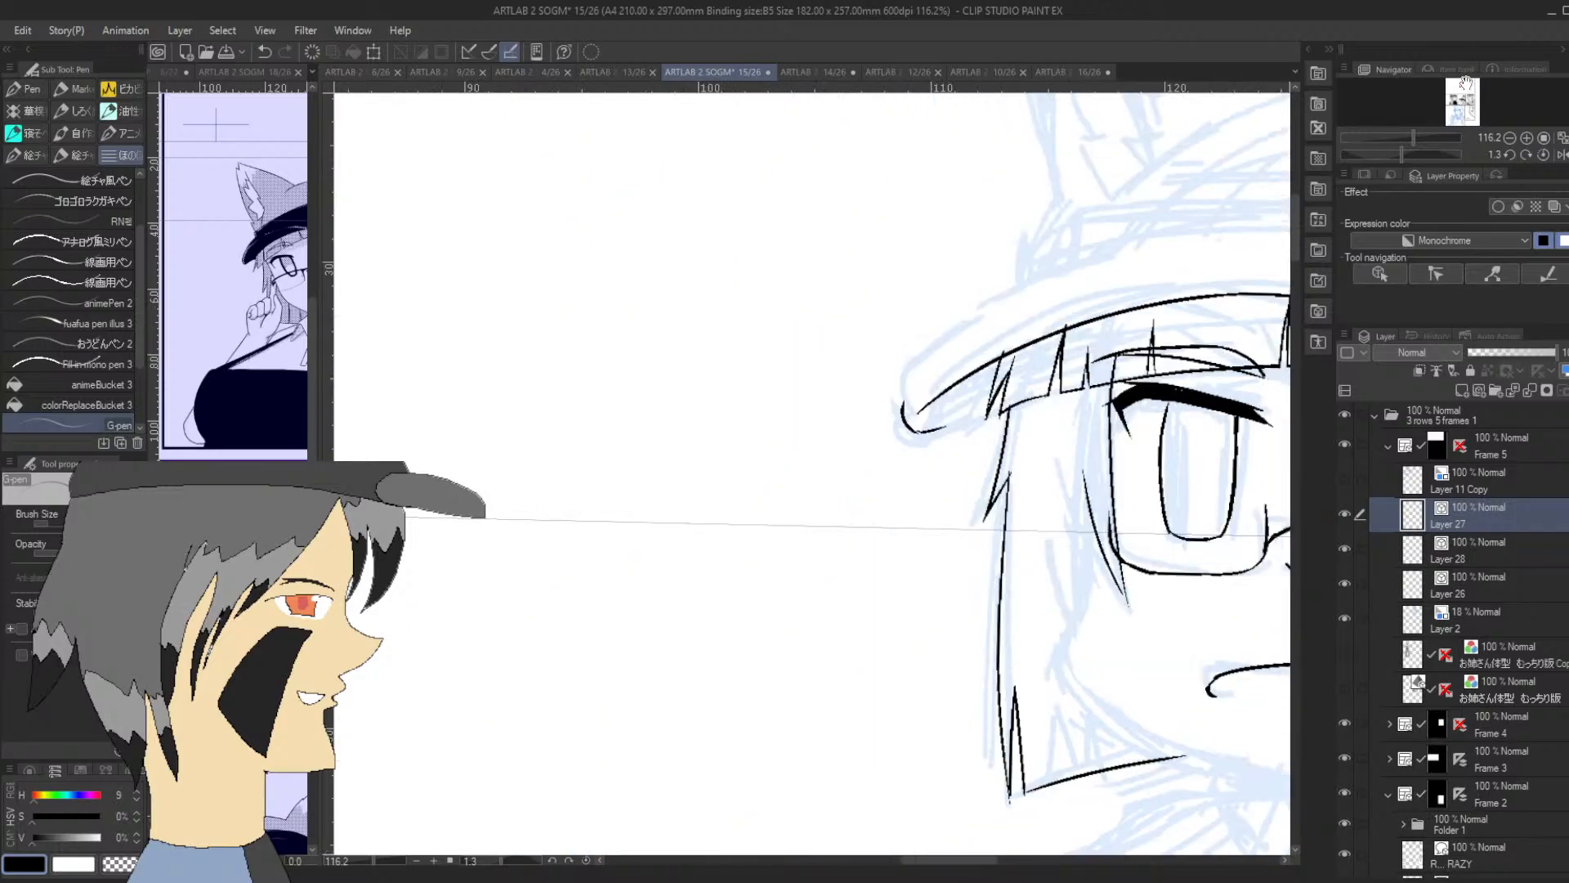
drag(1394, 153, 1382, 154)
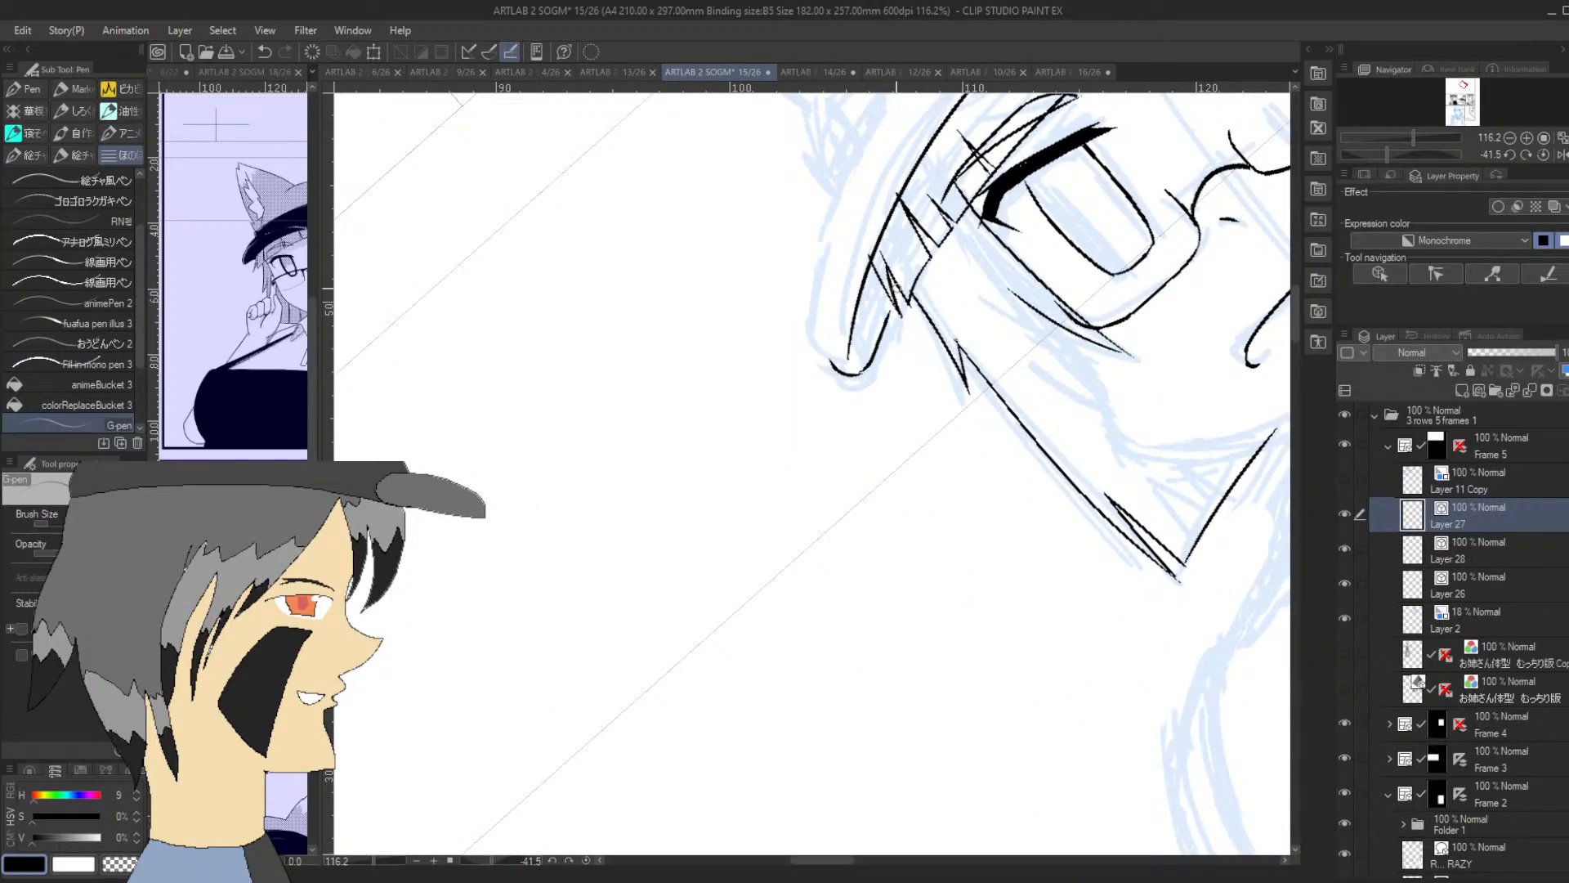
key(ctrl+z)
drag(867, 368, 893, 286)
Ink the first stretch of the hat brim's upper edge, rising from its rounded outer tip
drag(835, 367, 833, 292)
key(ctrl+z)
drag(837, 369, 833, 297)
key(ctrl+z)
drag(833, 360, 839, 232)
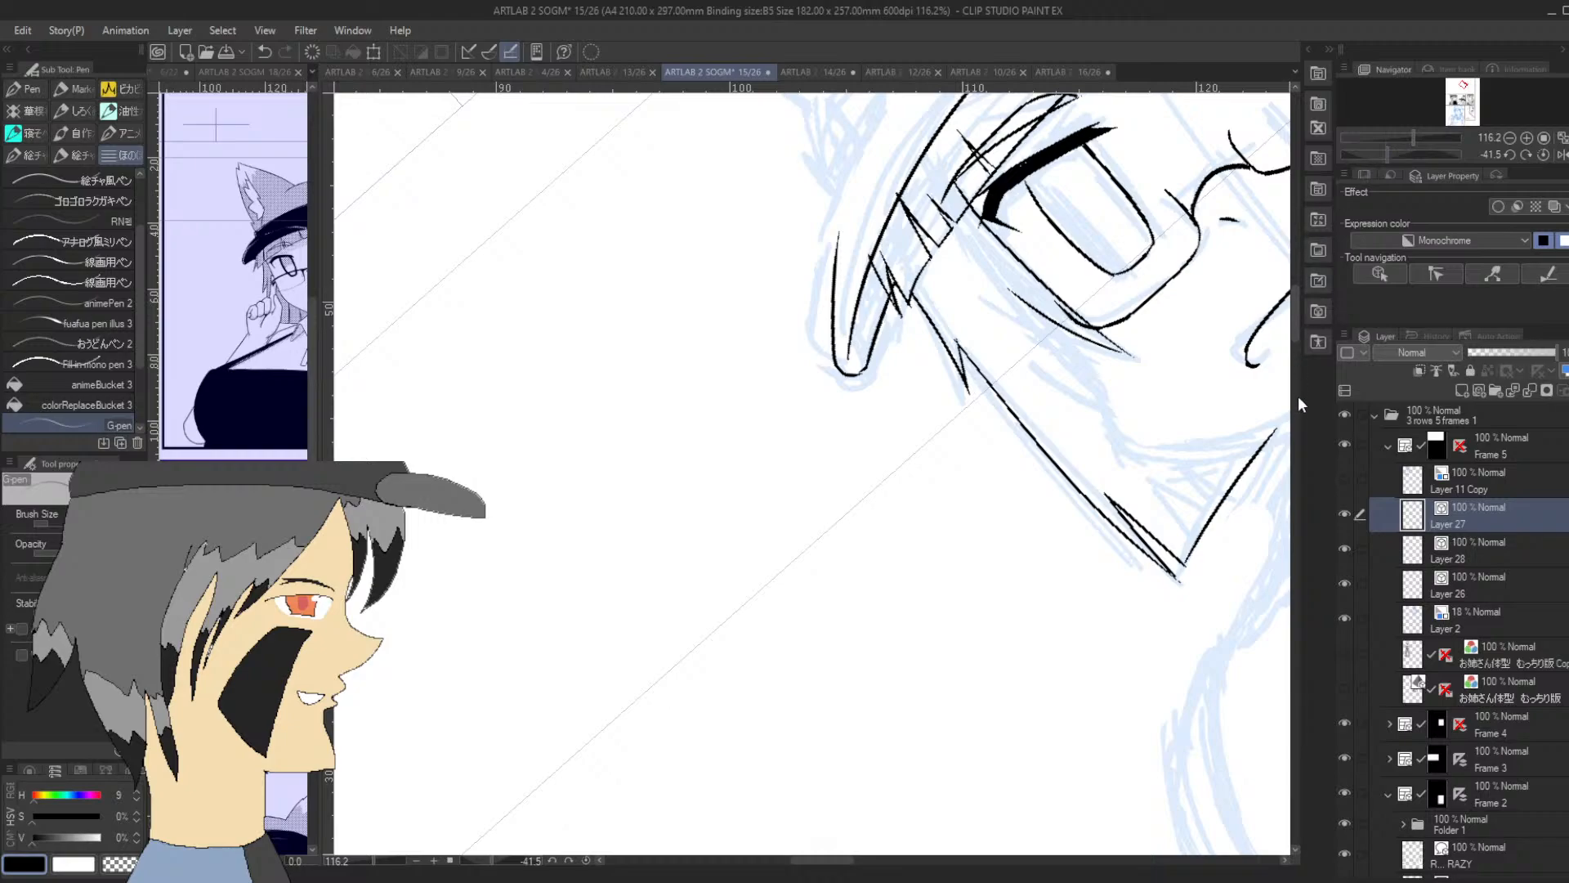
Ink a short stroke for the side of the hat's crown, rising from the brim near its outer tip on the first eye's side
drag(1296, 320, 1295, 286)
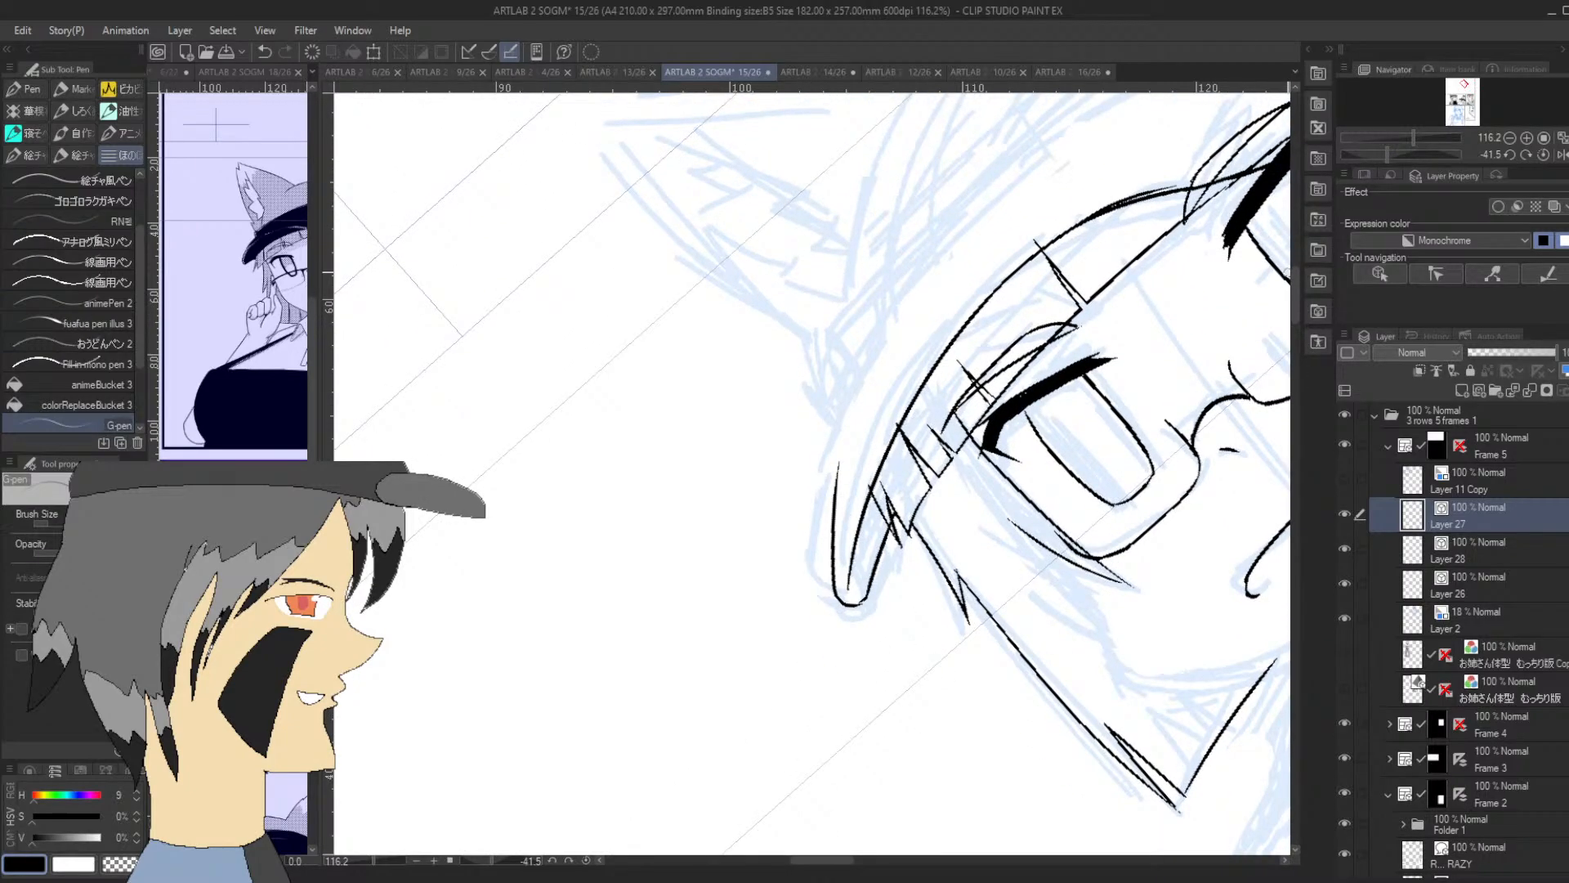
drag(1386, 154, 1401, 154)
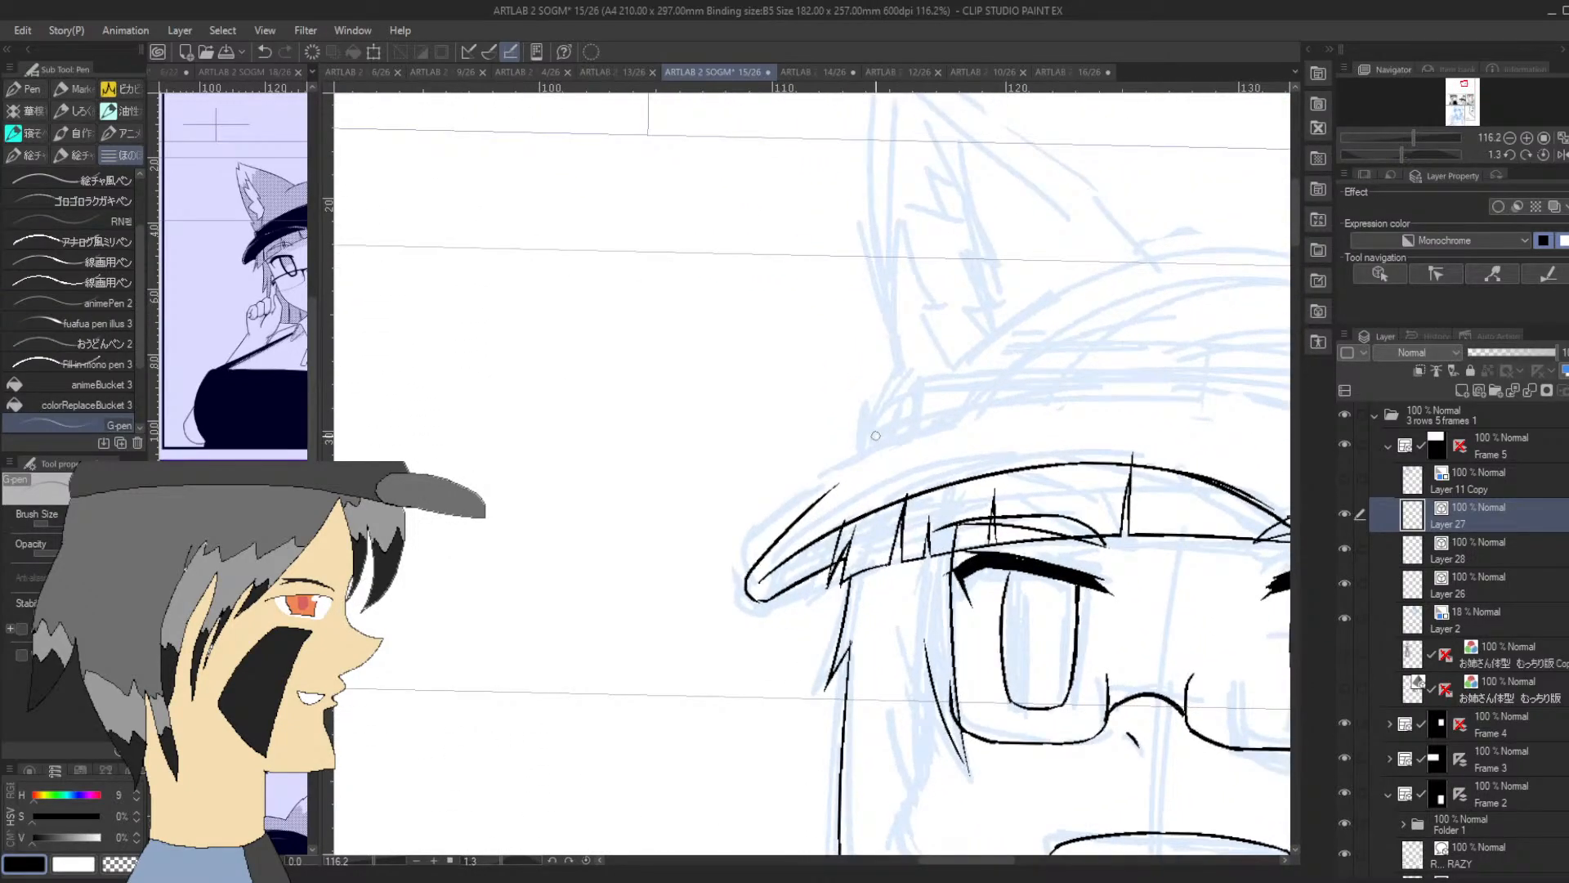
drag(881, 438, 887, 364)
key(ctrl+z)
key(ctrl+z)
drag(1402, 156, 1388, 155)
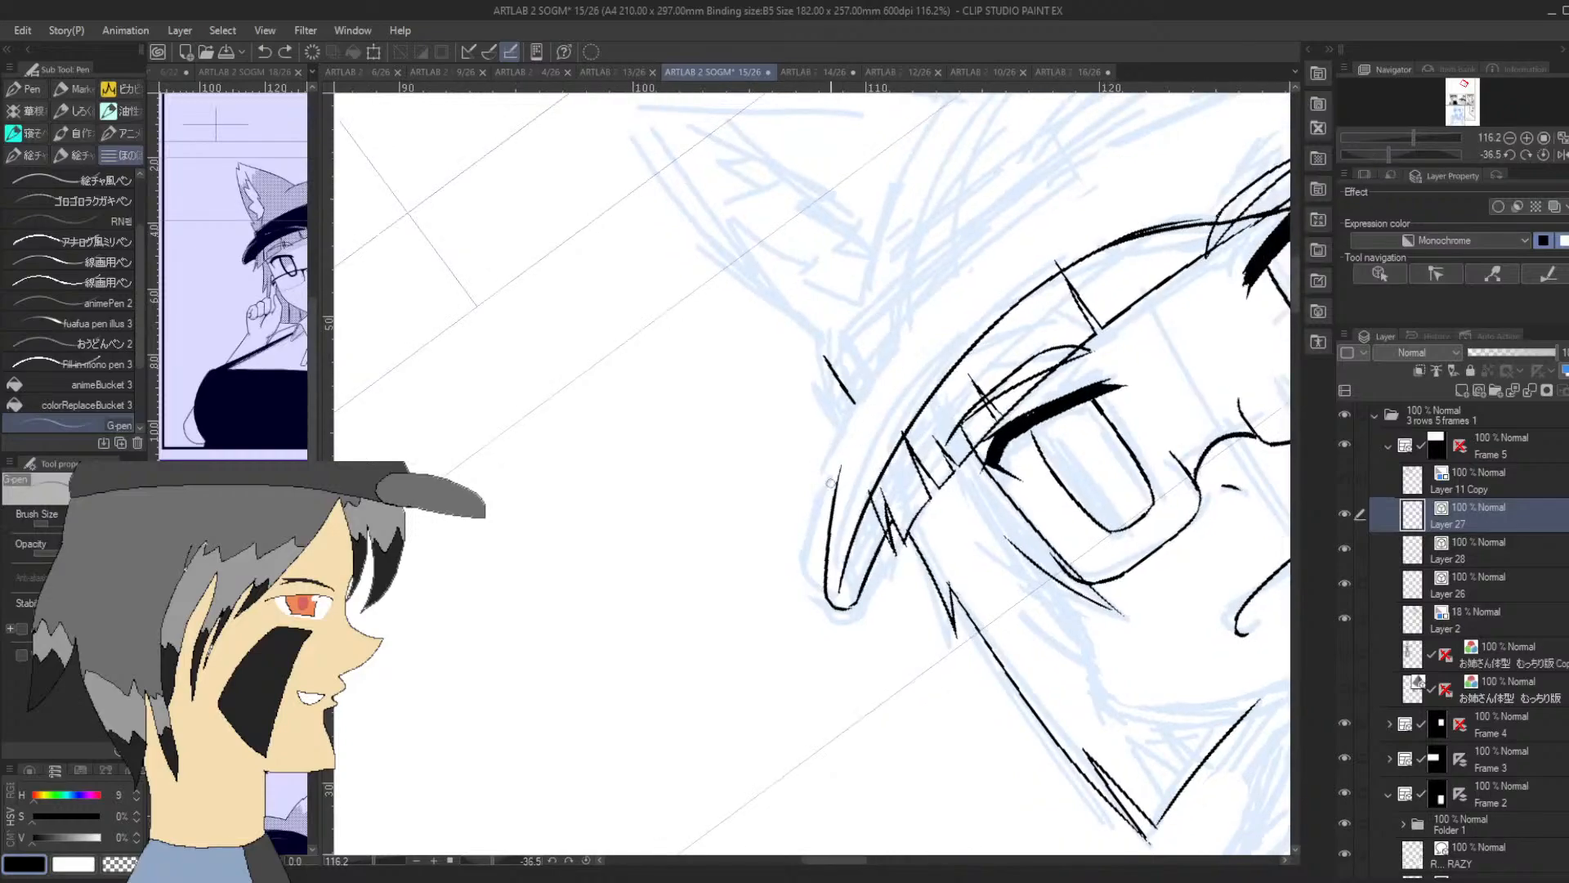
Extend the brim's upper edge from its rounded outer tip past the crown's side stroke and across above both eyes
mouse_move(830, 483)
mouse_down()
mouse_move(867, 371)
mouse_move(853, 416)
mouse_move(1028, 179)
mouse_up()
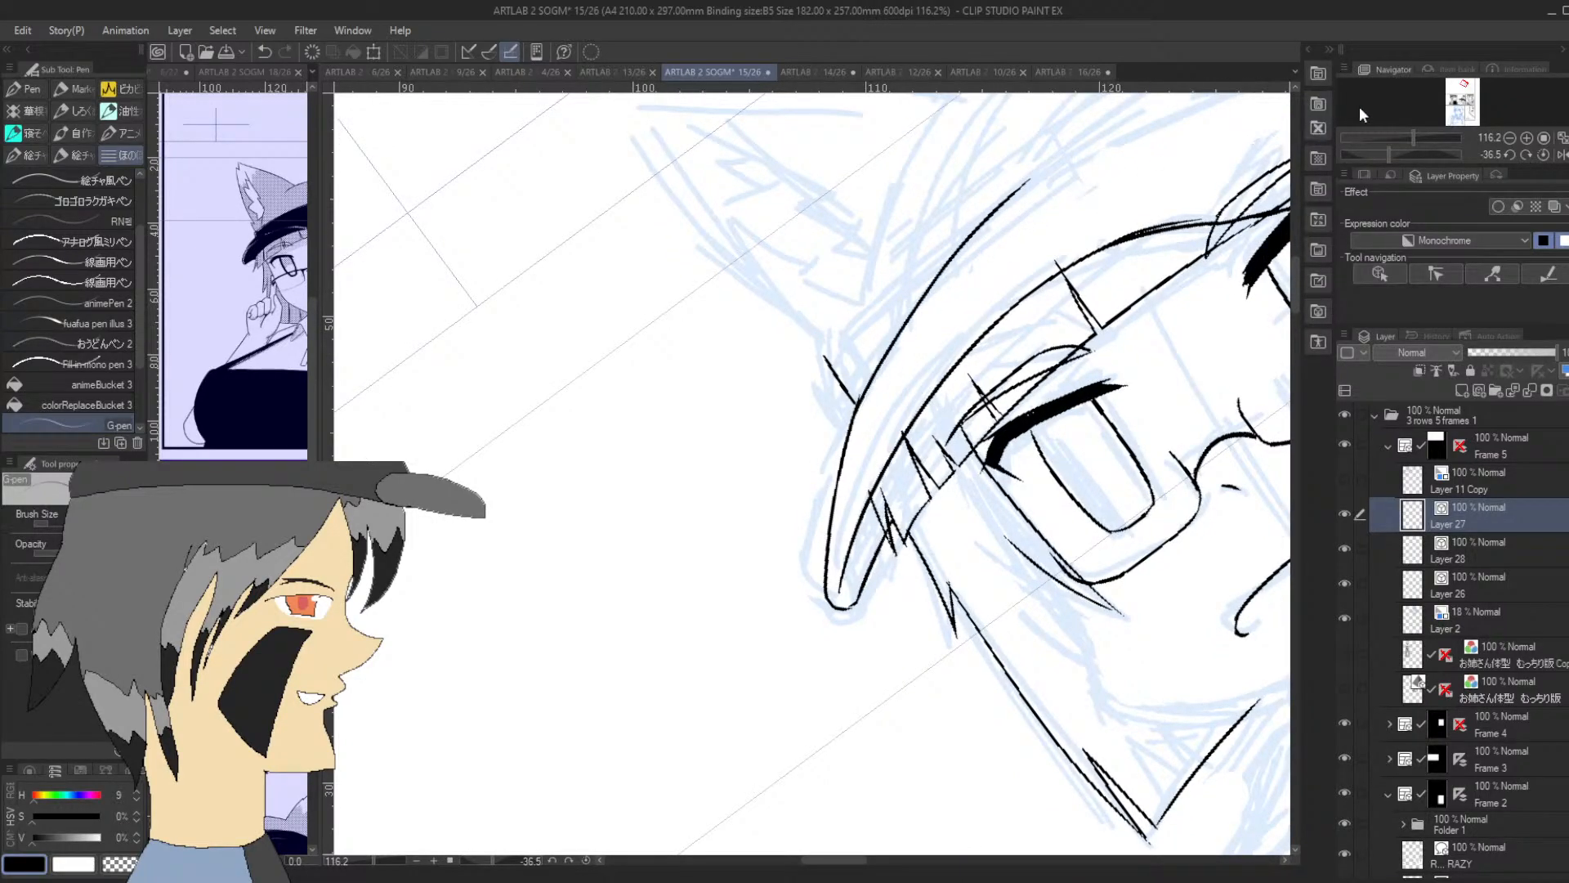
drag(1403, 154, 1385, 155)
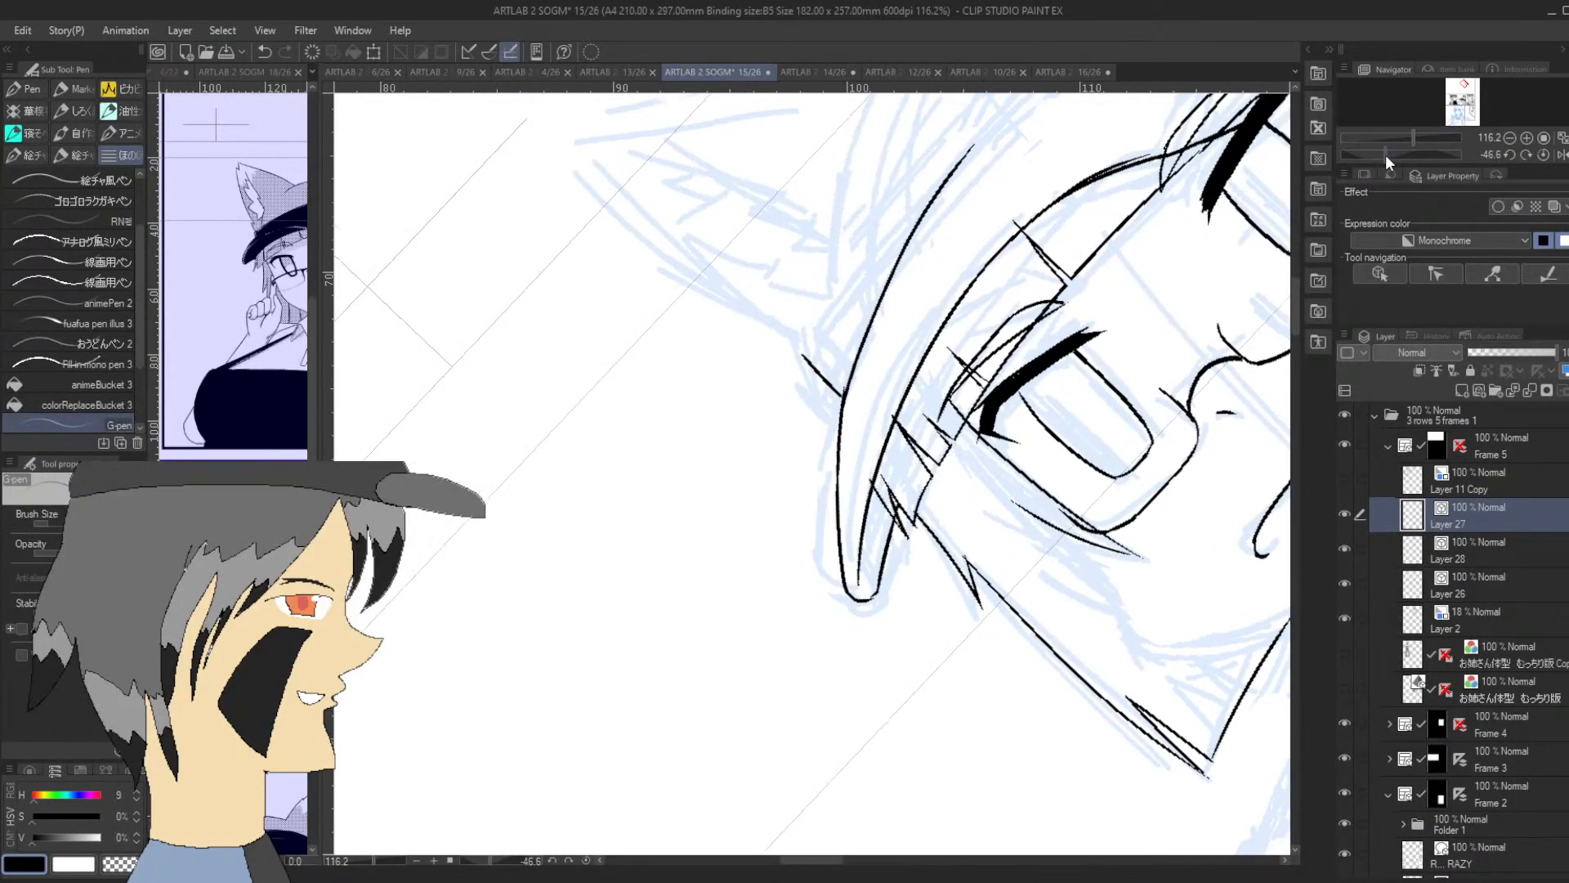
drag(1295, 317, 1323, 260)
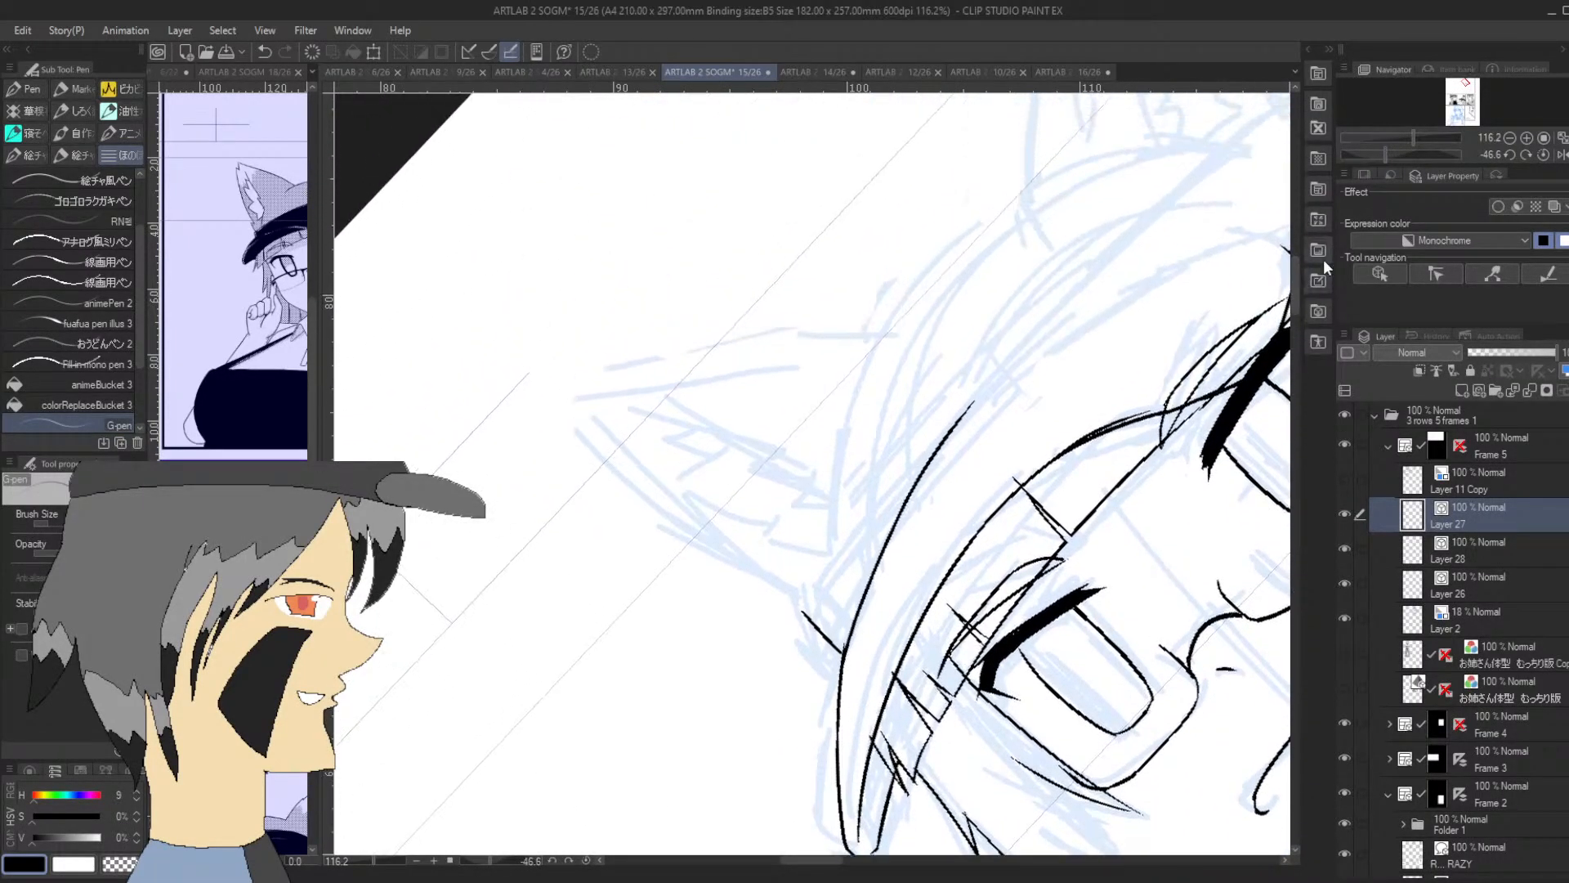
drag(1385, 155, 1371, 155)
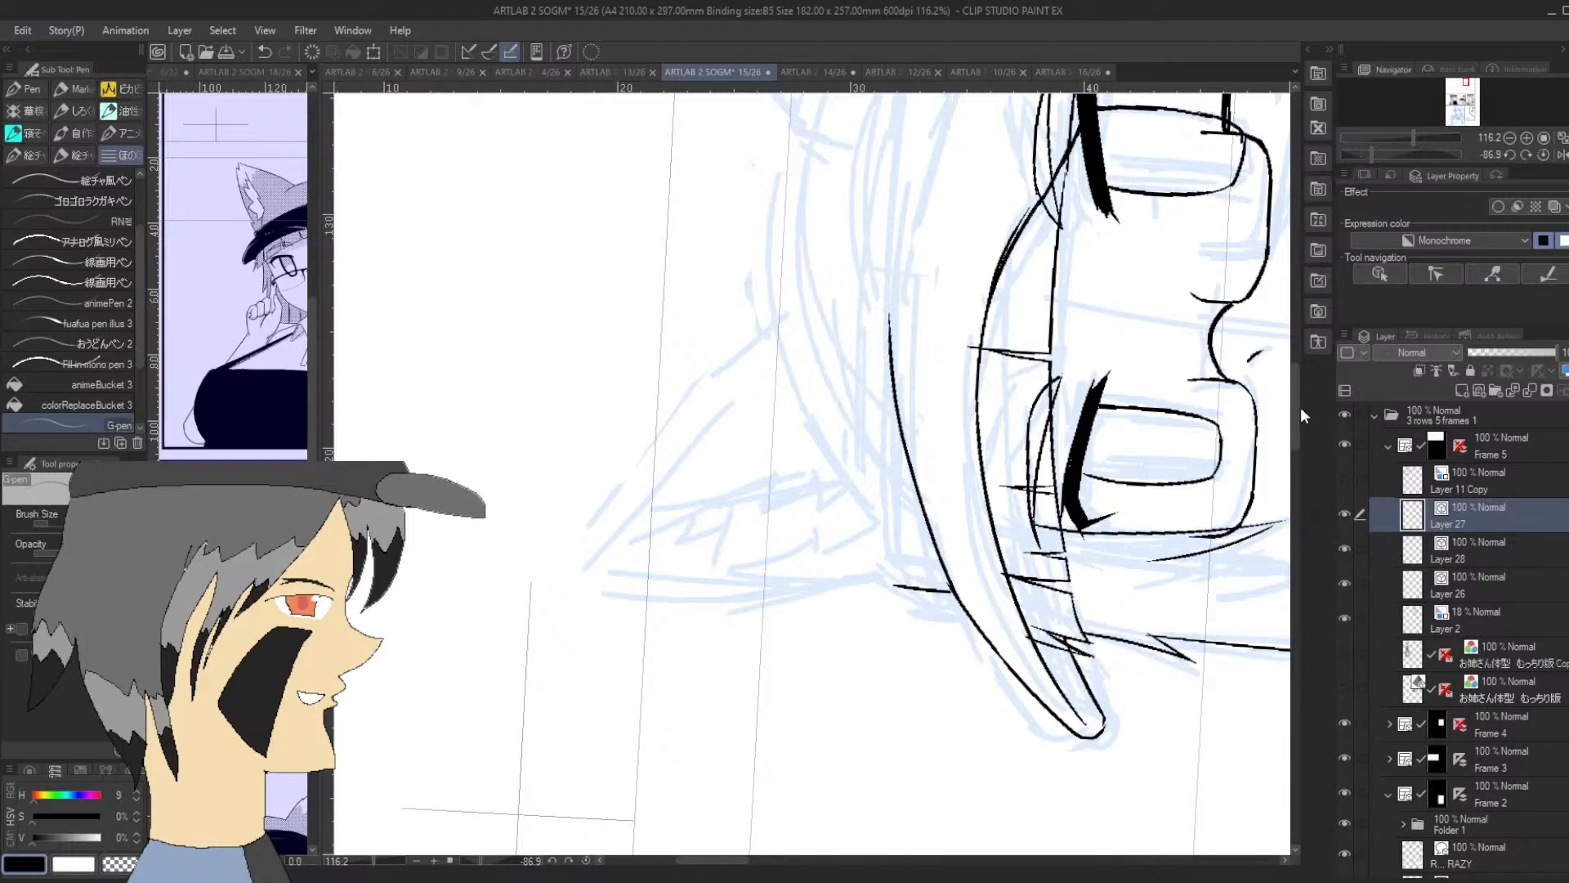
drag(1300, 407, 1296, 360)
mouse_move(894, 588)
mouse_down()
mouse_move(898, 489)
mouse_move(949, 327)
mouse_move(935, 366)
mouse_move(931, 353)
mouse_move(925, 386)
mouse_move(968, 267)
mouse_move(1007, 207)
mouse_up()
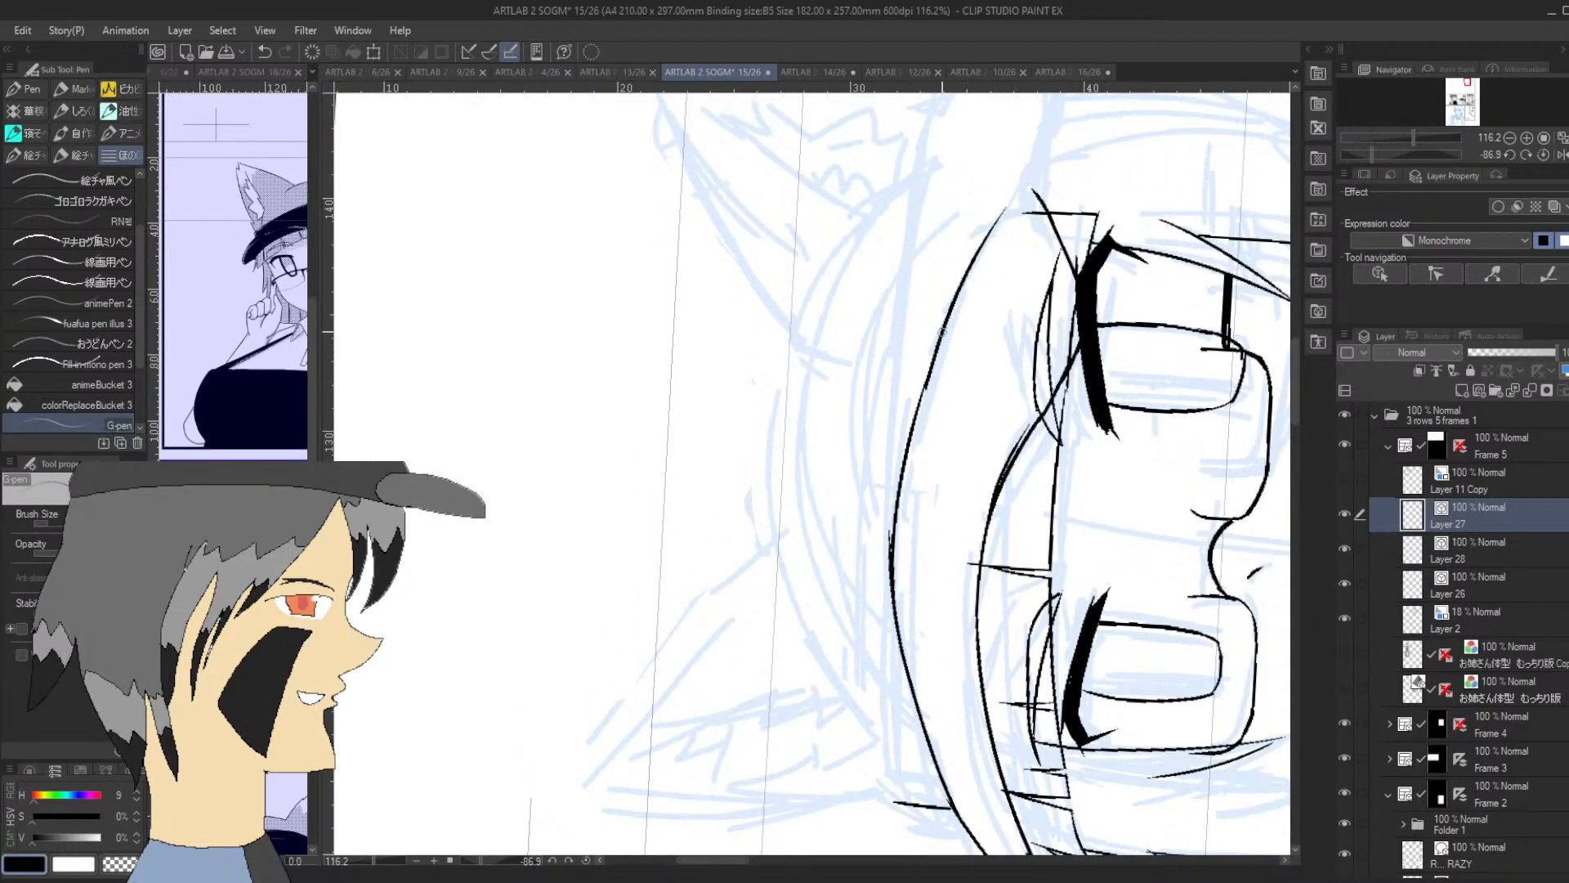
Redraw the far stretch of the brim's upper edge so it curves down to meet the lower edge in a point beyond the second eye
key(ctrl+z)
drag(920, 402, 1013, 213)
key(ctrl+z)
mouse_move(913, 414)
mouse_down()
mouse_move(984, 243)
mouse_move(1040, 202)
mouse_up()
key(ctrl+z)
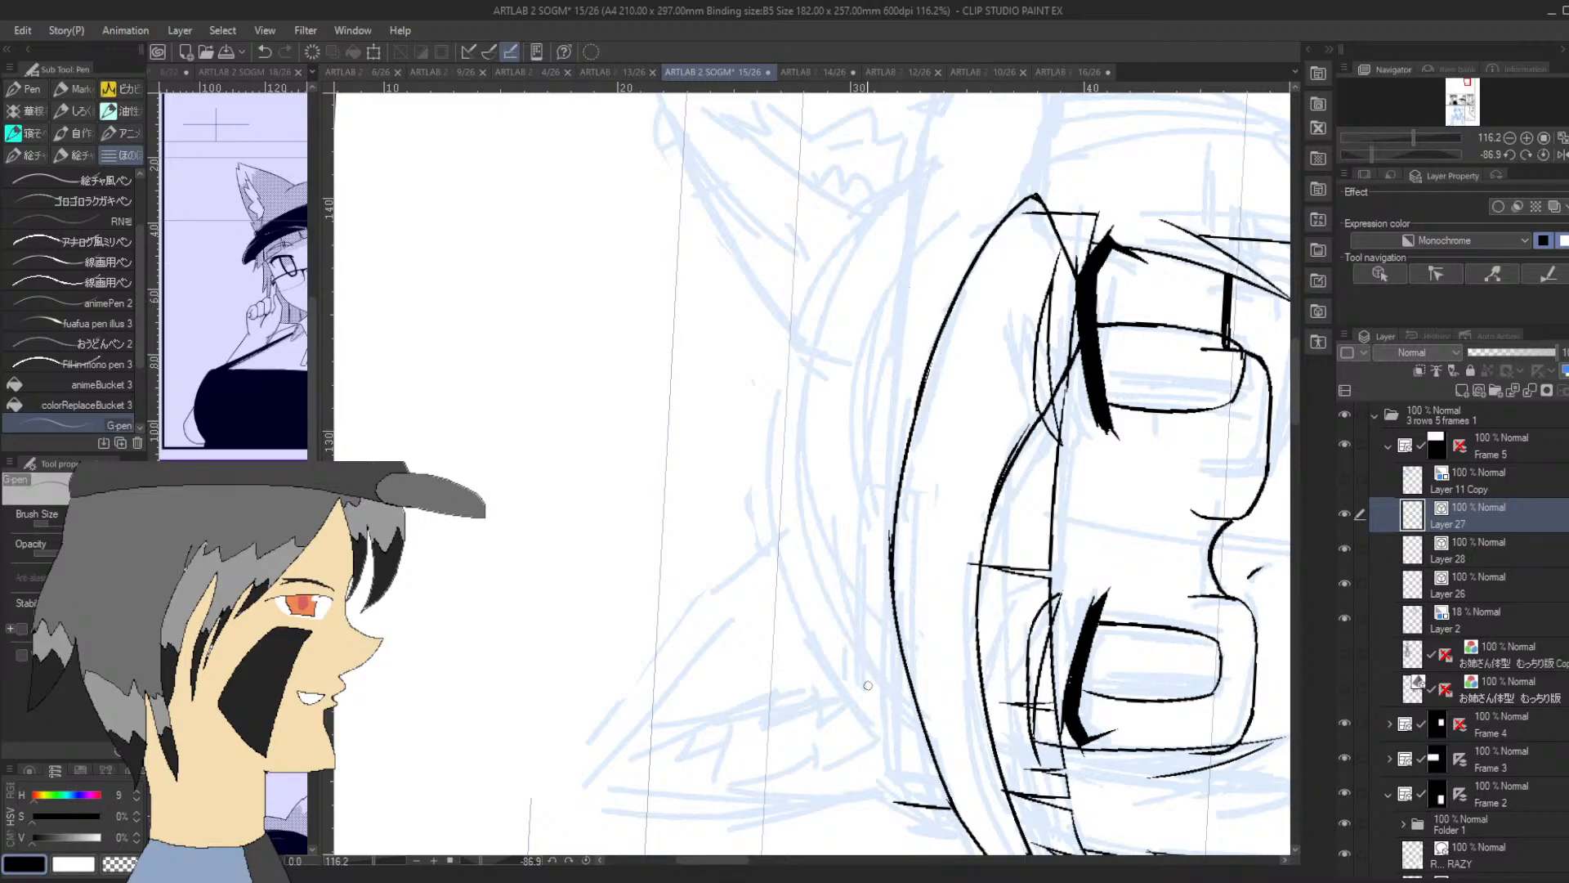
Ink the first stretch of the crown's base line from its short side stroke, running close above the brim's upper edge
drag(892, 797, 882, 668)
key(ctrl+z)
drag(892, 801, 883, 546)
key(ctrl+z)
drag(891, 800, 881, 582)
key(ctrl+z)
mouse_move(890, 802)
mouse_down()
mouse_move(882, 631)
mouse_move(894, 471)
mouse_up()
key(ctrl+z)
key(ctrl+z)
mouse_move(892, 802)
mouse_down()
mouse_move(881, 487)
mouse_move(907, 274)
mouse_up()
Extend the crown's base line along the sketch past the middle of the brim toward the second eye's side
key(ctrl+z)
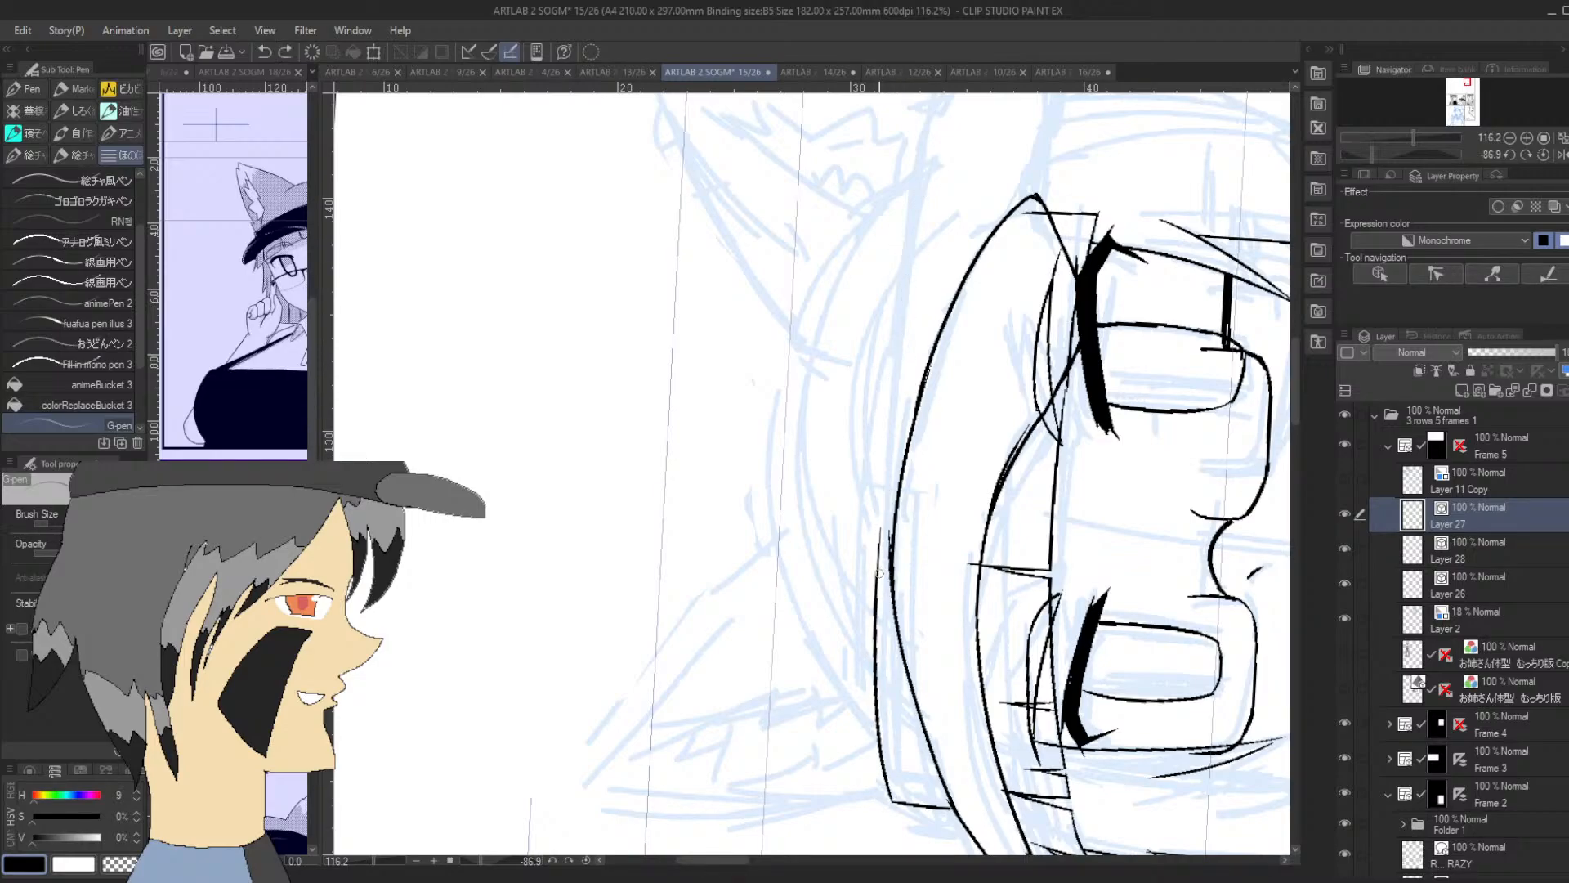
drag(874, 608, 898, 300)
key(ctrl+z)
drag(875, 608, 896, 347)
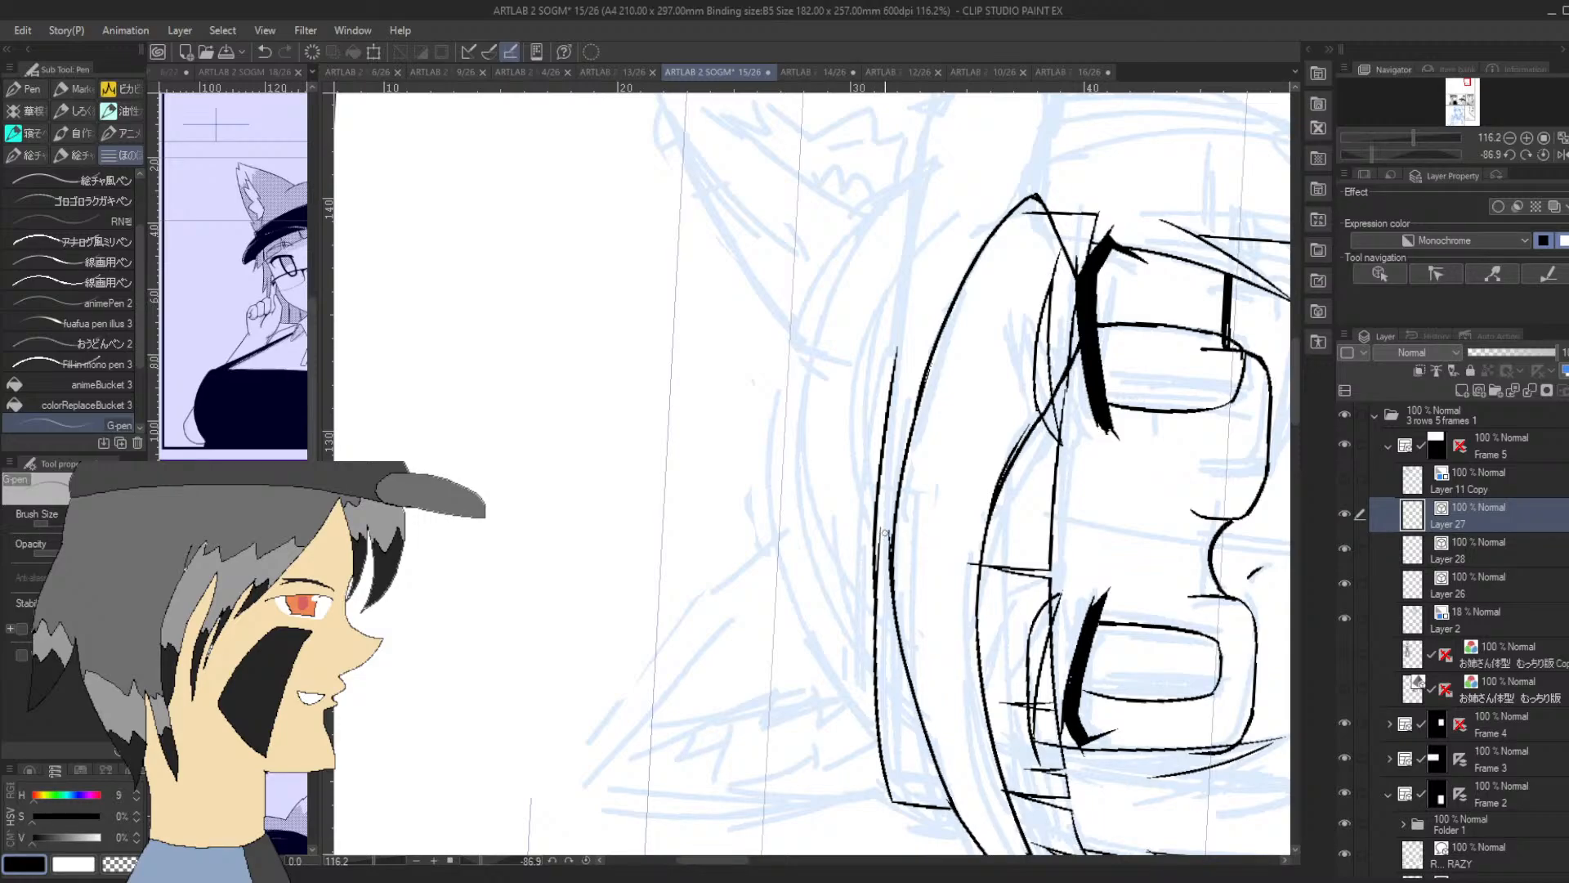
key(ctrl+z)
drag(874, 651, 875, 547)
key(ctrl+z)
Touch up the middle stretch of the brim's upper edge where it runs closest to the crown's base line
drag(891, 533, 953, 809)
drag(896, 606, 901, 666)
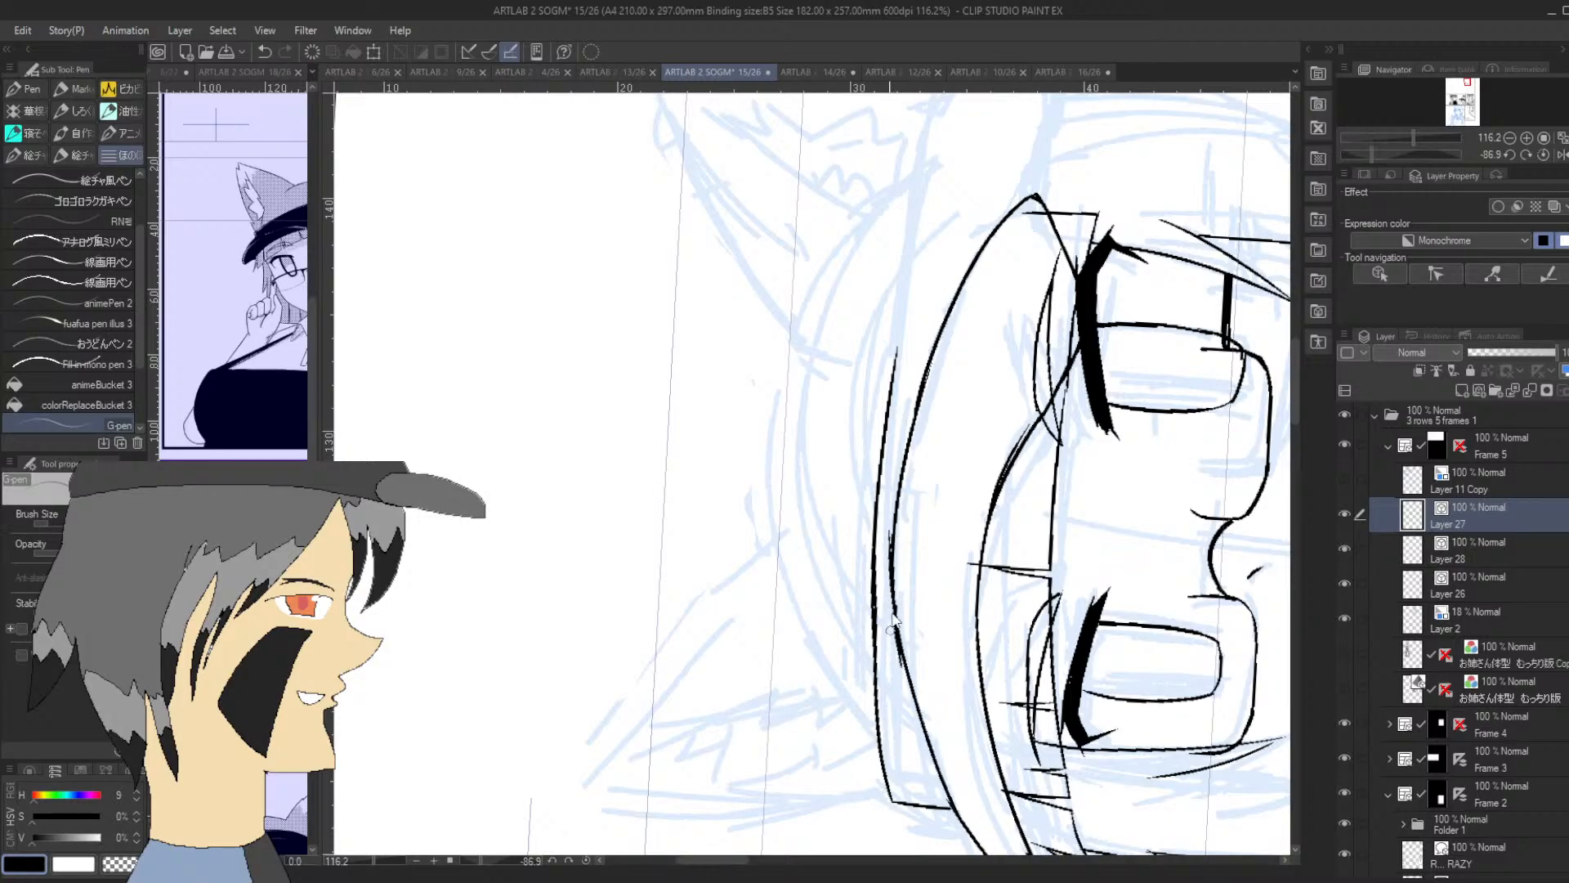
key(ctrl+z)
mouse_move(894, 603)
mouse_down()
mouse_move(899, 646)
mouse_move(889, 530)
mouse_up()
drag(890, 616, 892, 641)
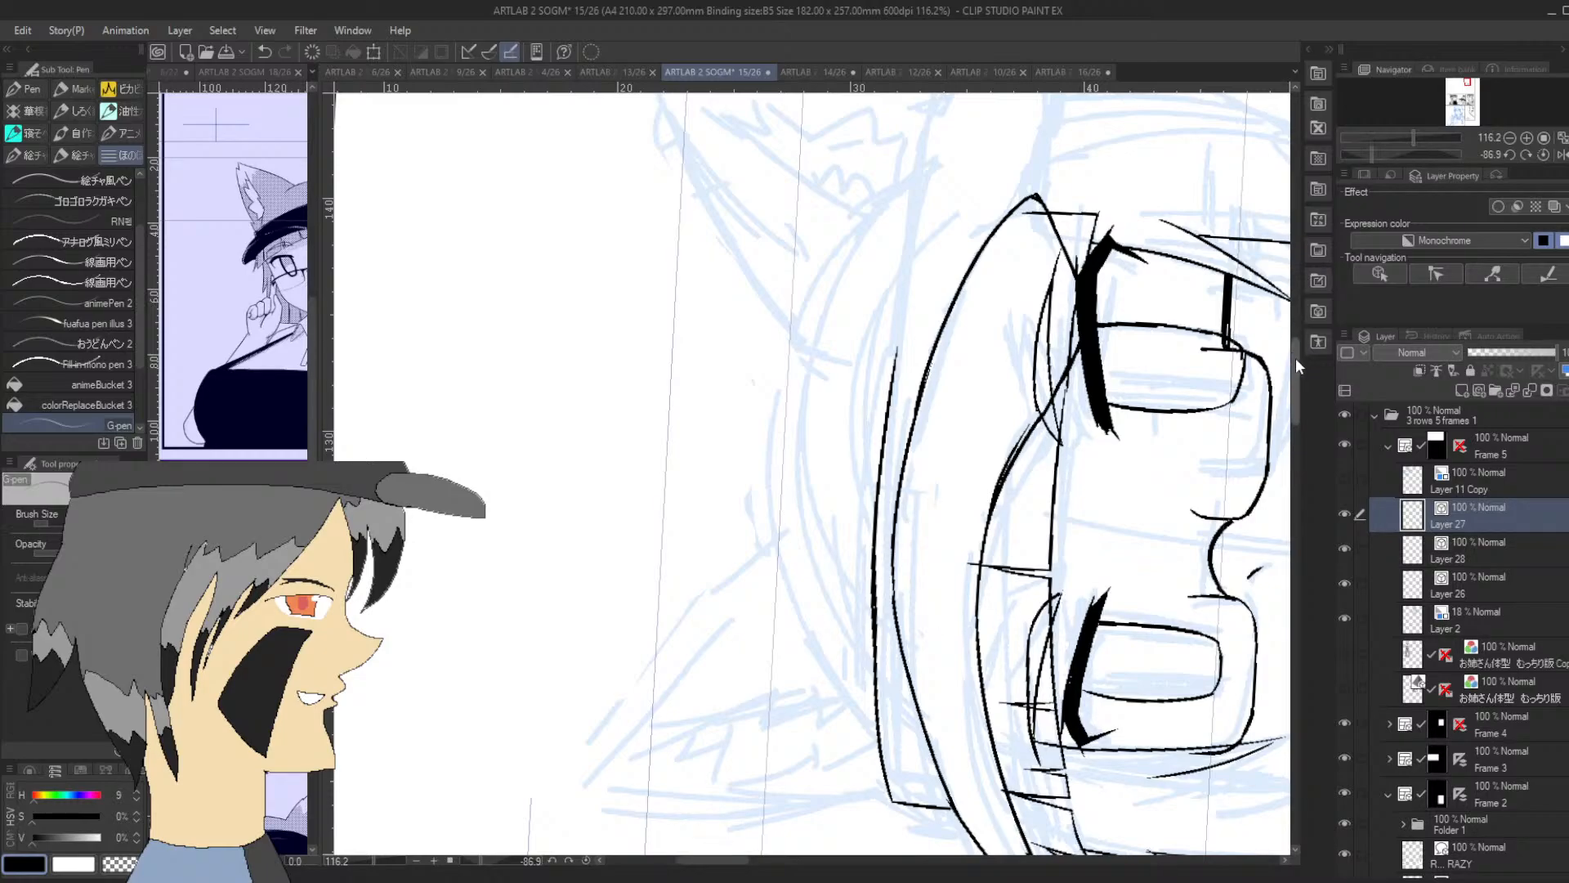
Extend the crown's base line along the sketch past the brim's pointed end toward the nearby ear
drag(1296, 358, 1294, 333)
mouse_move(888, 617)
mouse_down()
mouse_move(901, 460)
mouse_move(940, 306)
mouse_up()
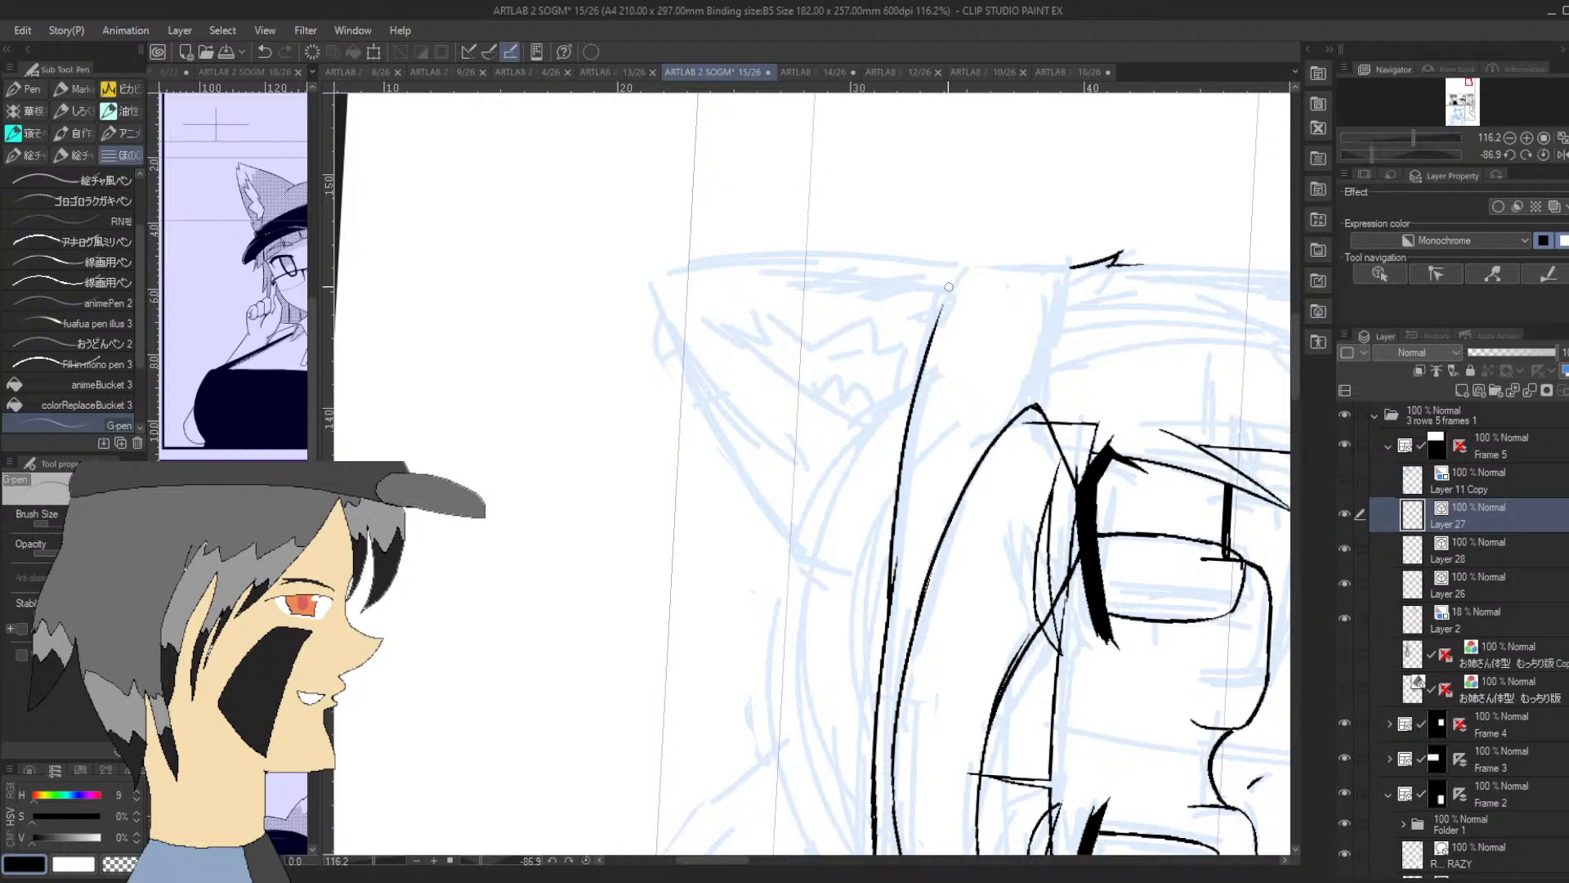
key(ctrl+z)
mouse_move(879, 660)
mouse_down()
mouse_move(905, 448)
mouse_move(952, 302)
mouse_up()
key(ctrl+z)
drag(881, 680, 884, 576)
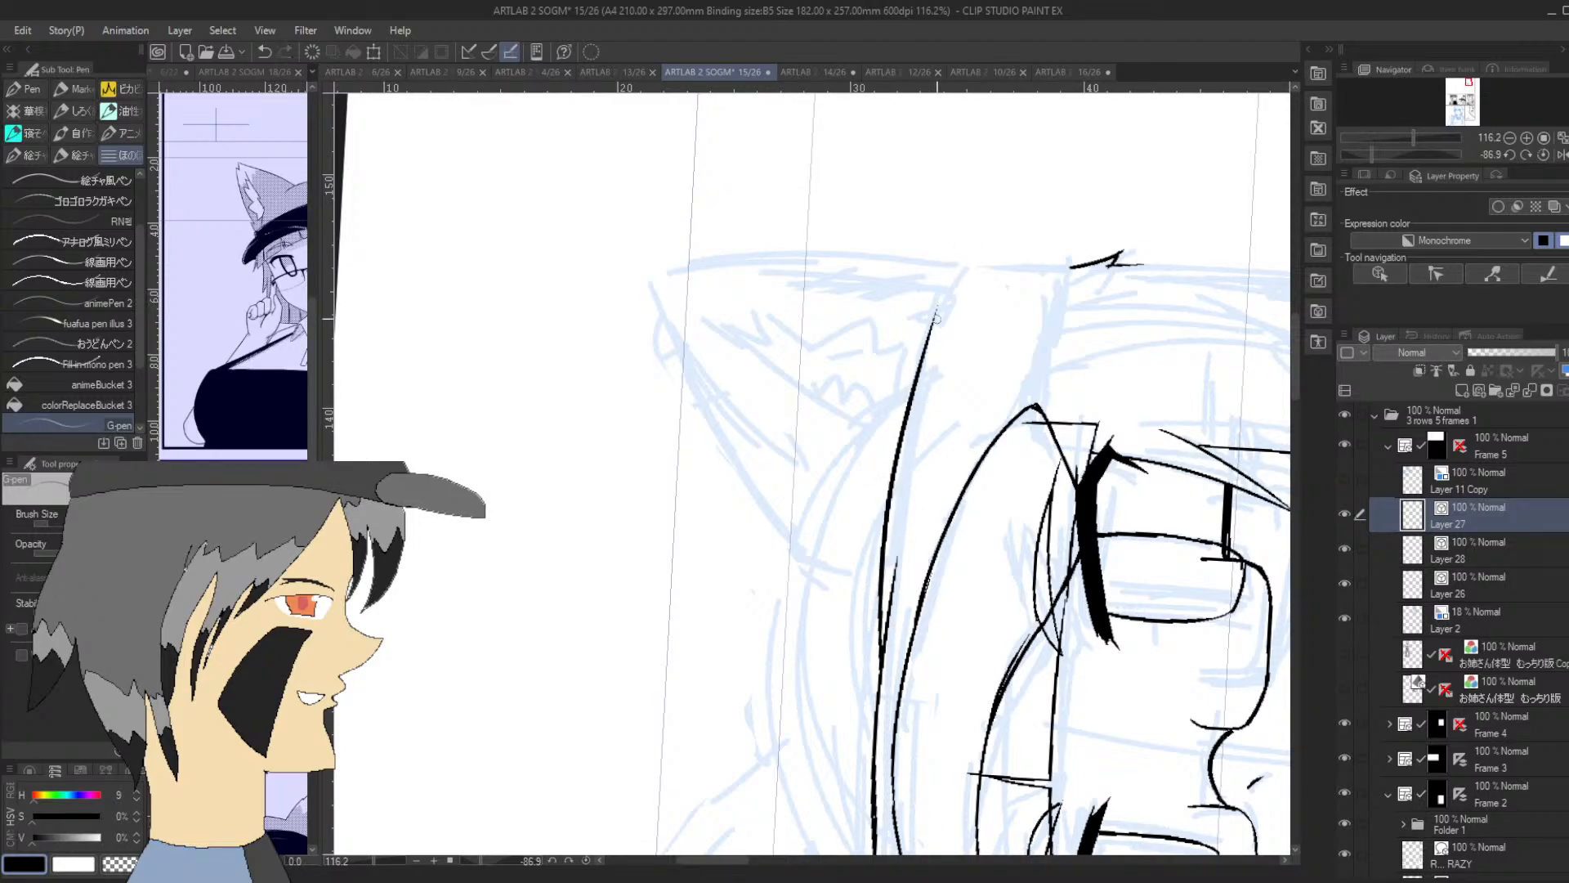
Redraw the end stretch of the crown's base line so it follows the sketch up to the ear's edge
click(1511, 137)
click(1511, 136)
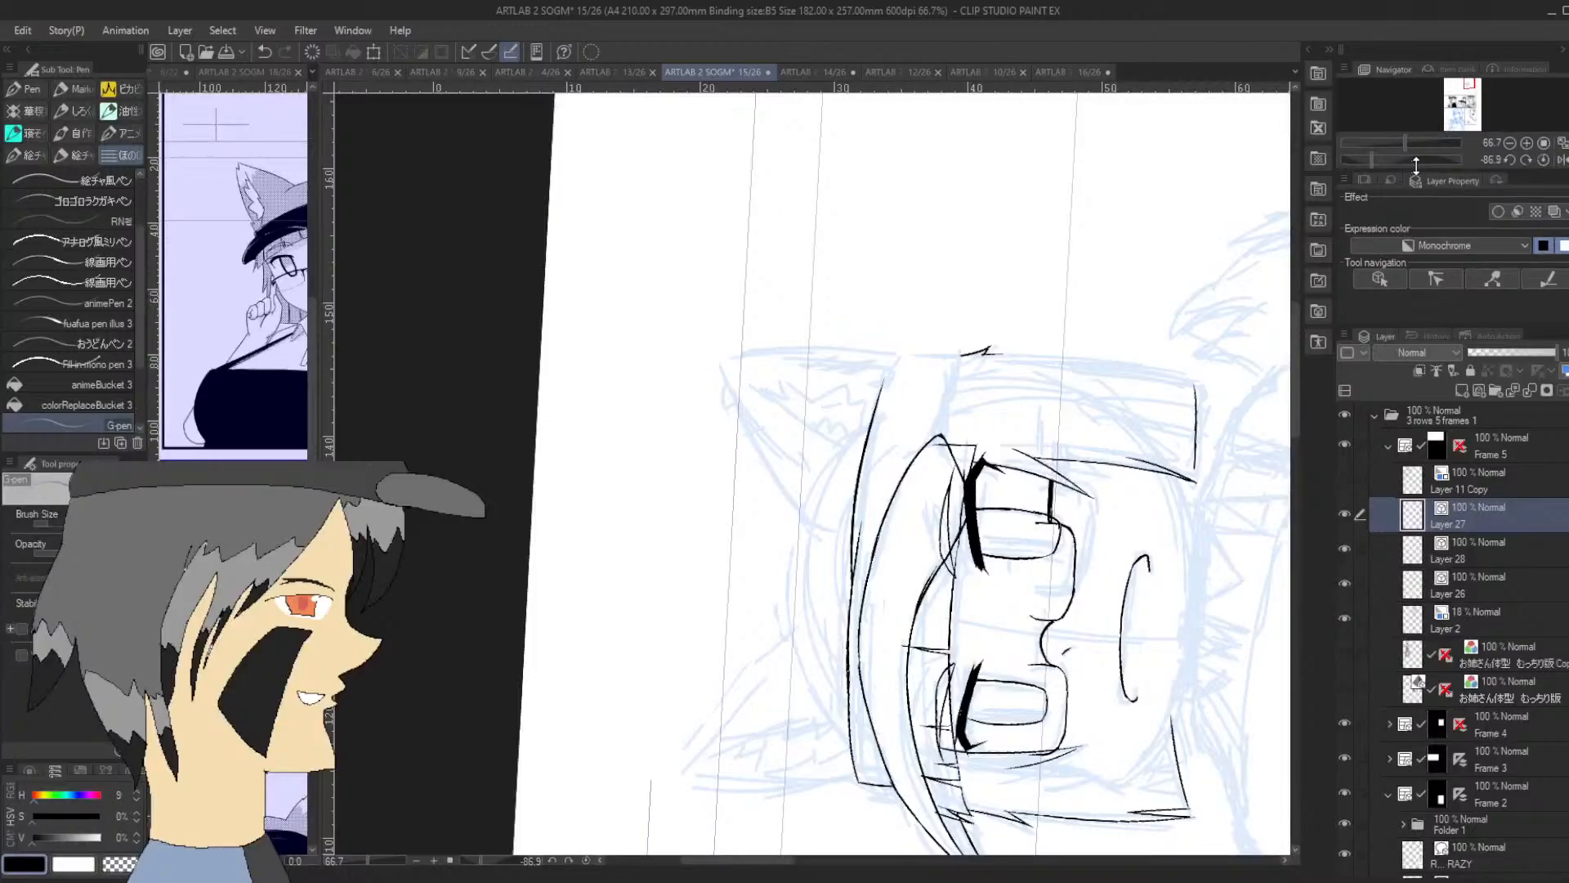
drag(1401, 154, 1375, 157)
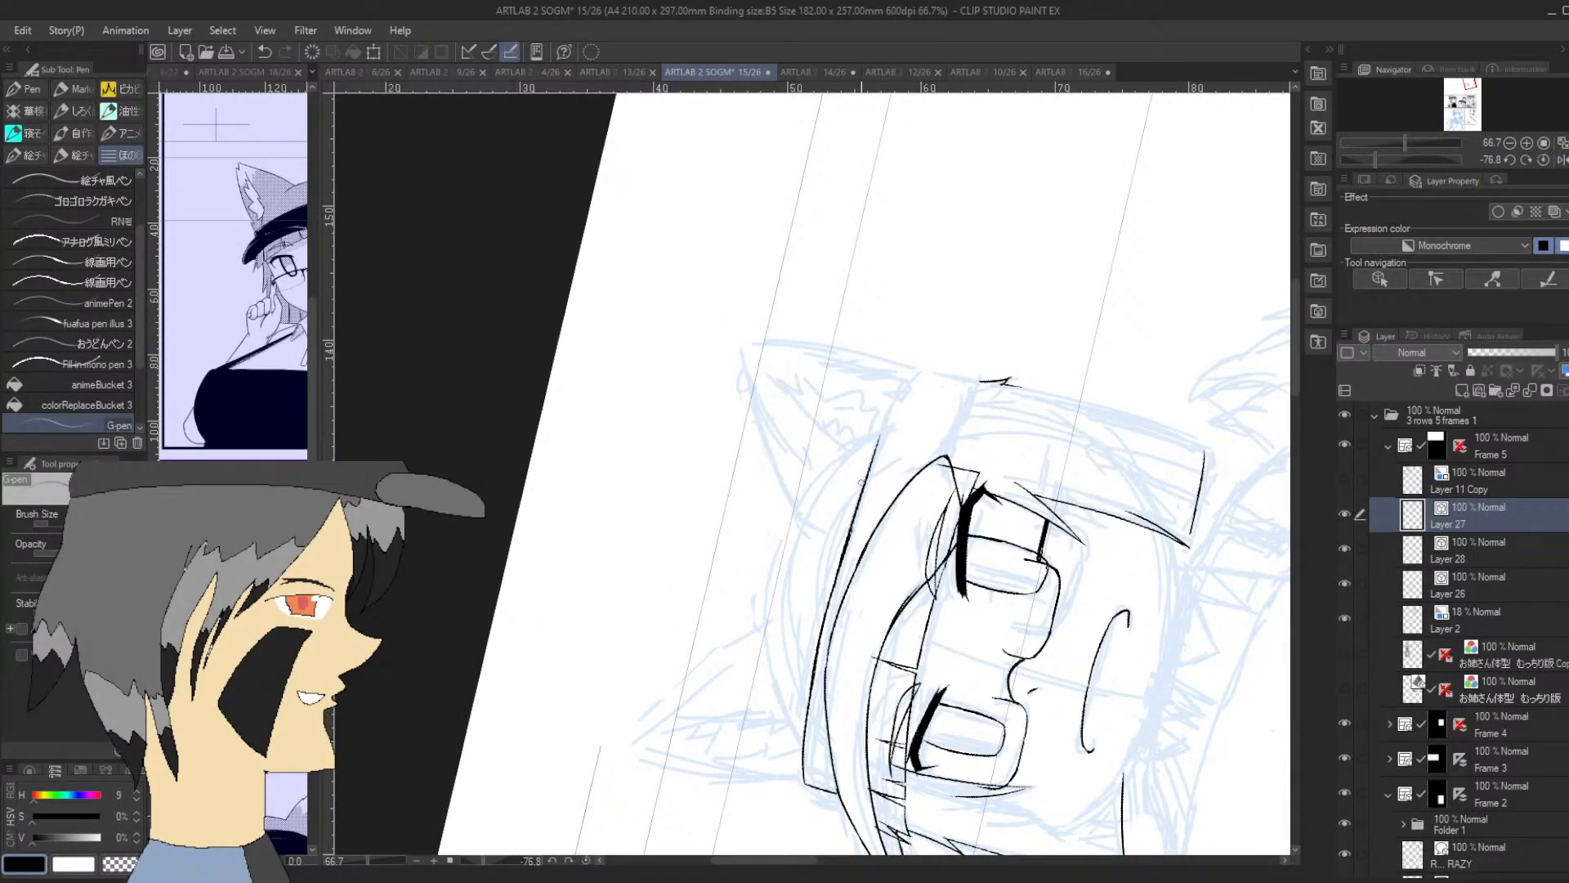
drag(860, 484, 915, 372)
key(ctrl+z)
drag(858, 495, 917, 376)
Ink the hat's lower edge from the brim's point out to the small ink mark at the side of the head
drag(950, 455, 978, 379)
key(ctrl+z)
drag(951, 454, 980, 379)
key(ctrl+z)
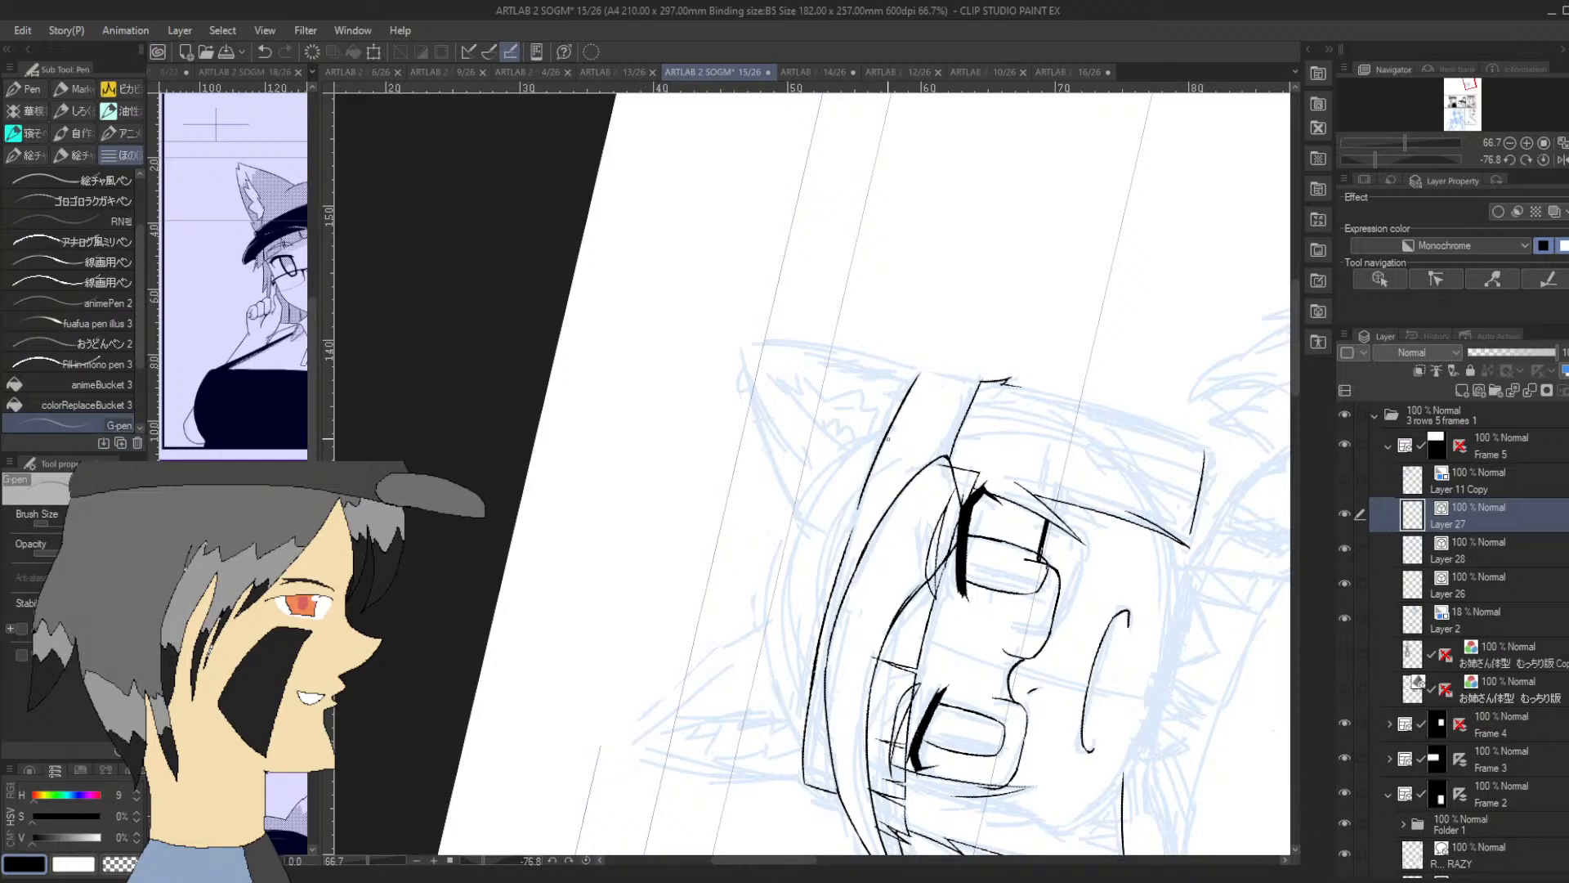
Bridge the crown's base line where its end stretch joins the longer curve, undoing strokes that miss
key(ctrl+plus)
drag(838, 658, 905, 456)
drag(856, 593, 832, 699)
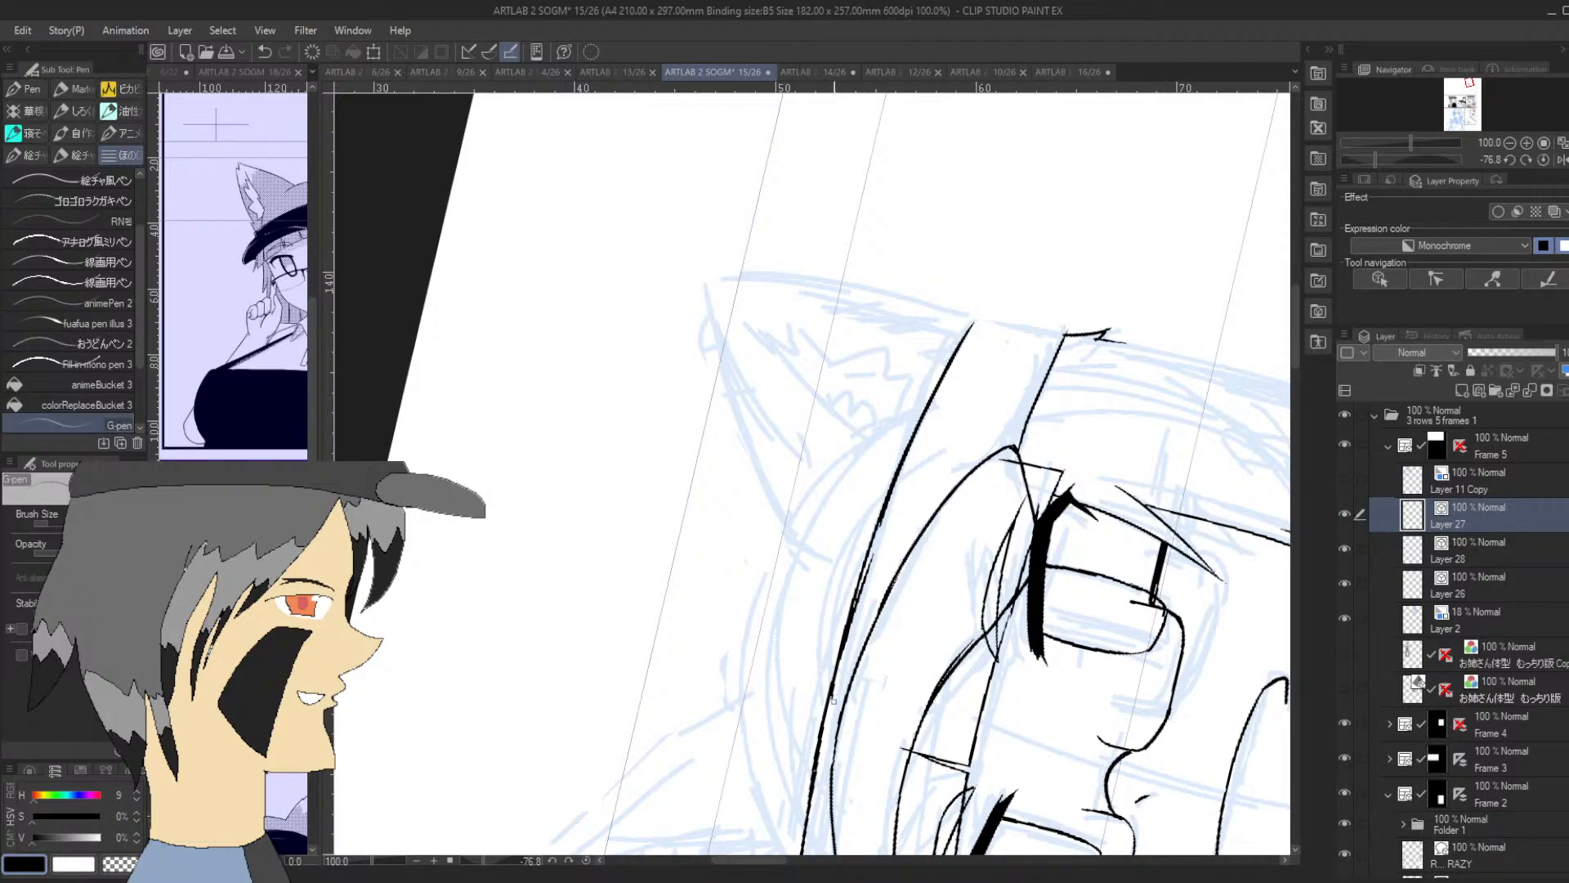
key(ctrl+z)
key(ctrl+z)
key(ctrl+z)
Close the hat's open end with a short stroke joining the crown's base line to the lower edge
drag(1373, 158, 1325, 165)
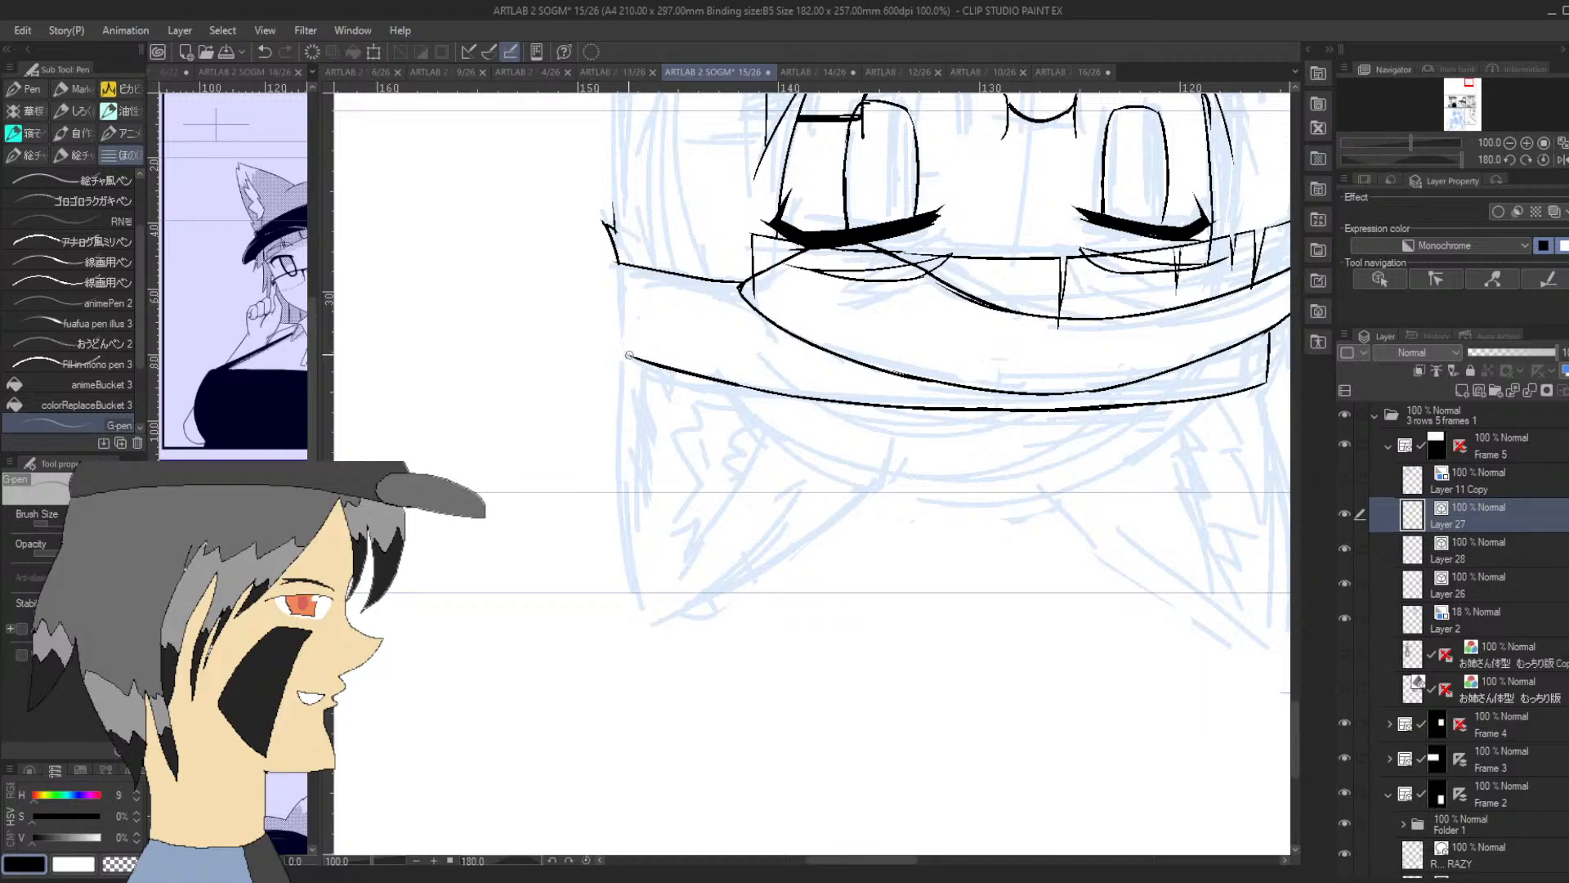
drag(623, 357, 618, 263)
drag(1412, 160, 1399, 157)
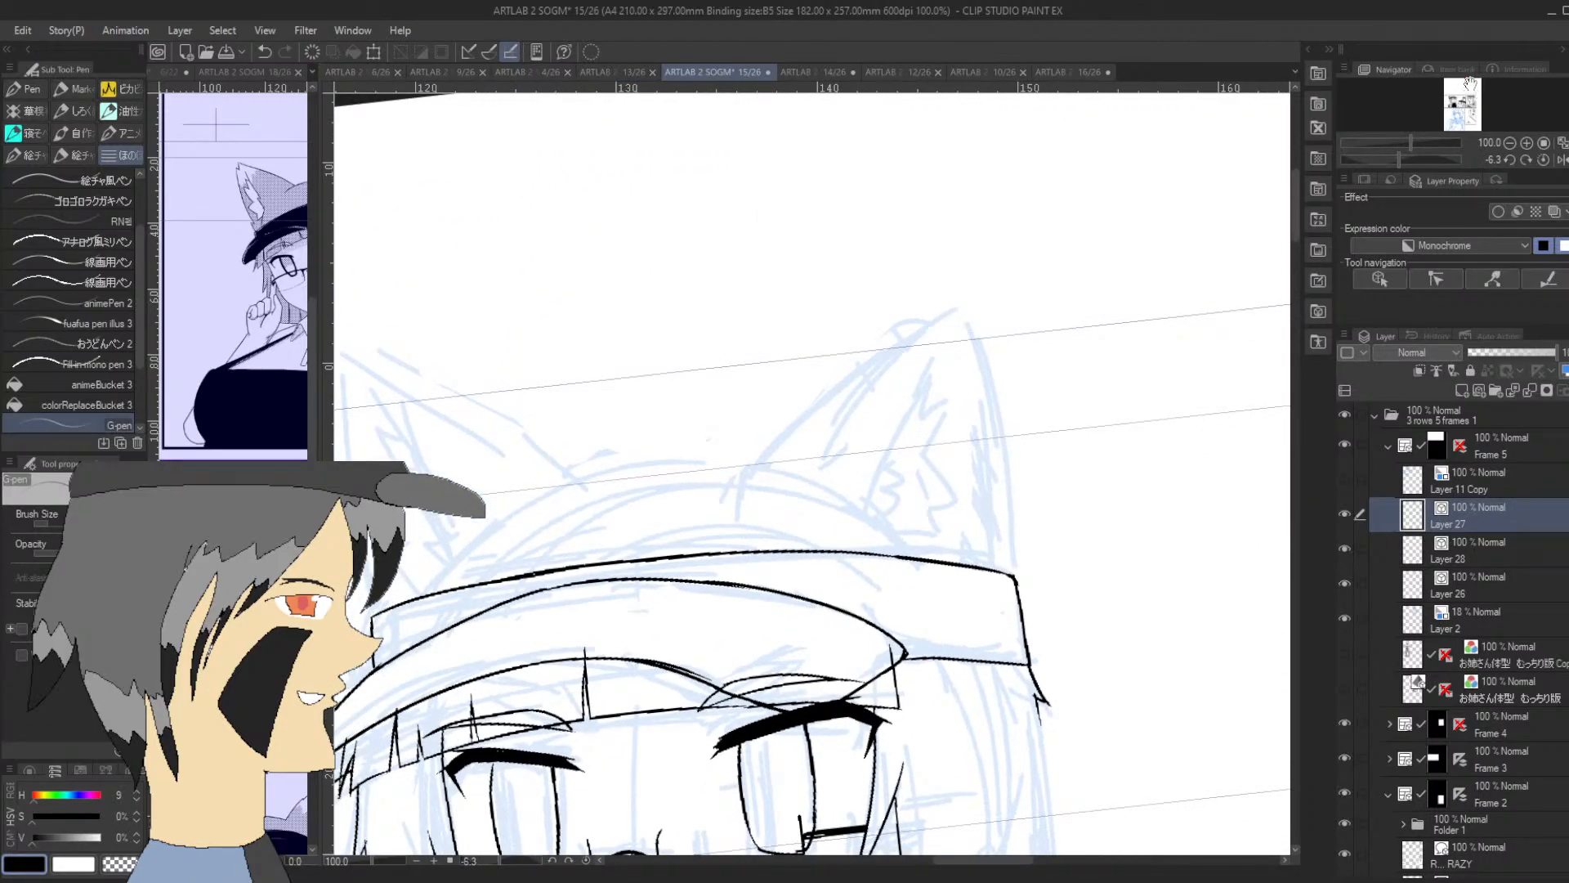
Ink the cheek from the glasses on the rounded-brim side, bulging out and curving in toward the chin
drag(1469, 81, 1468, 99)
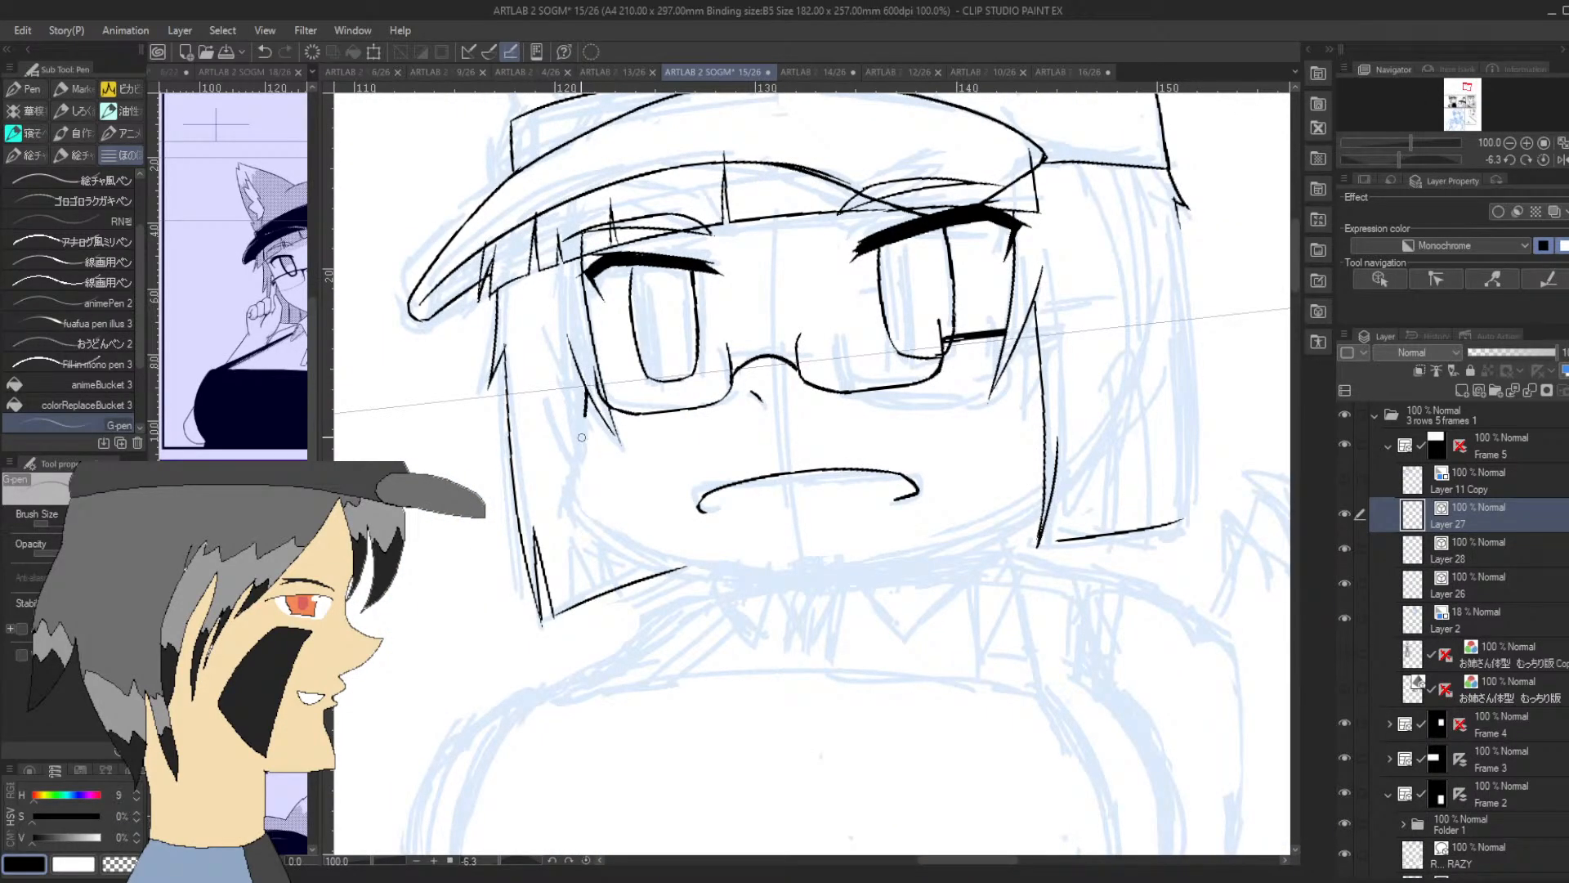
mouse_move(582, 426)
mouse_down()
mouse_move(567, 480)
mouse_move(608, 532)
mouse_move(573, 471)
mouse_up()
key(ctrl+z)
key(ctrl+z)
key(ctrl+z)
mouse_move(587, 384)
mouse_down()
mouse_move(569, 481)
mouse_move(593, 522)
mouse_move(581, 509)
mouse_move(640, 545)
mouse_up()
drag(1403, 160, 1422, 157)
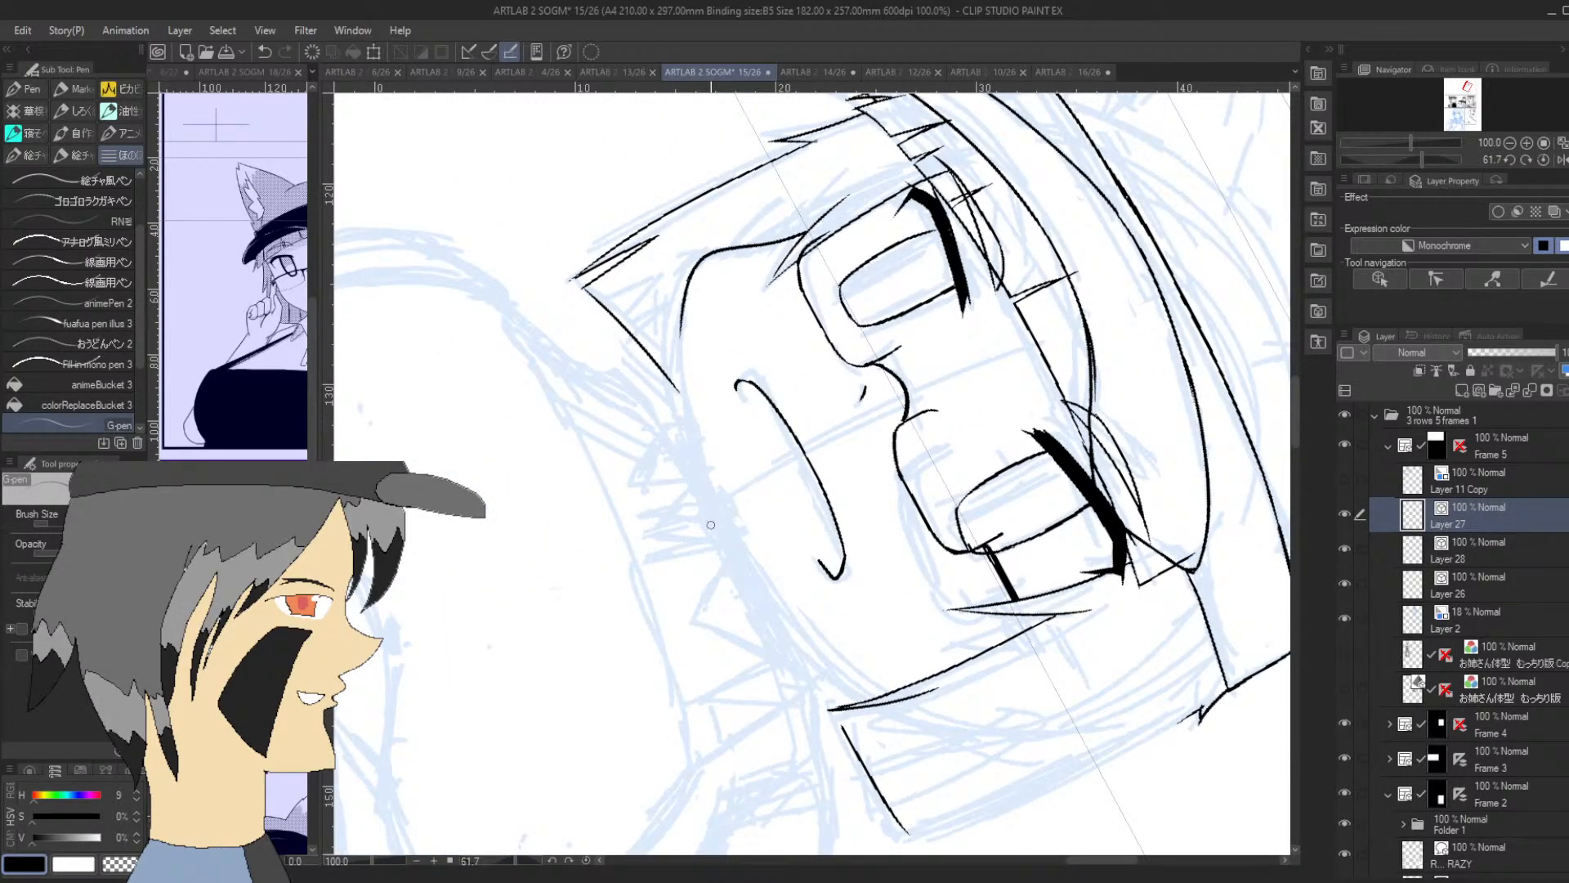
Continue the jawline from the inked cheek in a smooth curve under the mouth to the opposite side lock's tip
mouse_move(710, 521)
mouse_down()
mouse_move(678, 308)
mouse_move(713, 520)
mouse_up()
key(ctrl+z)
drag(1411, 162, 1429, 159)
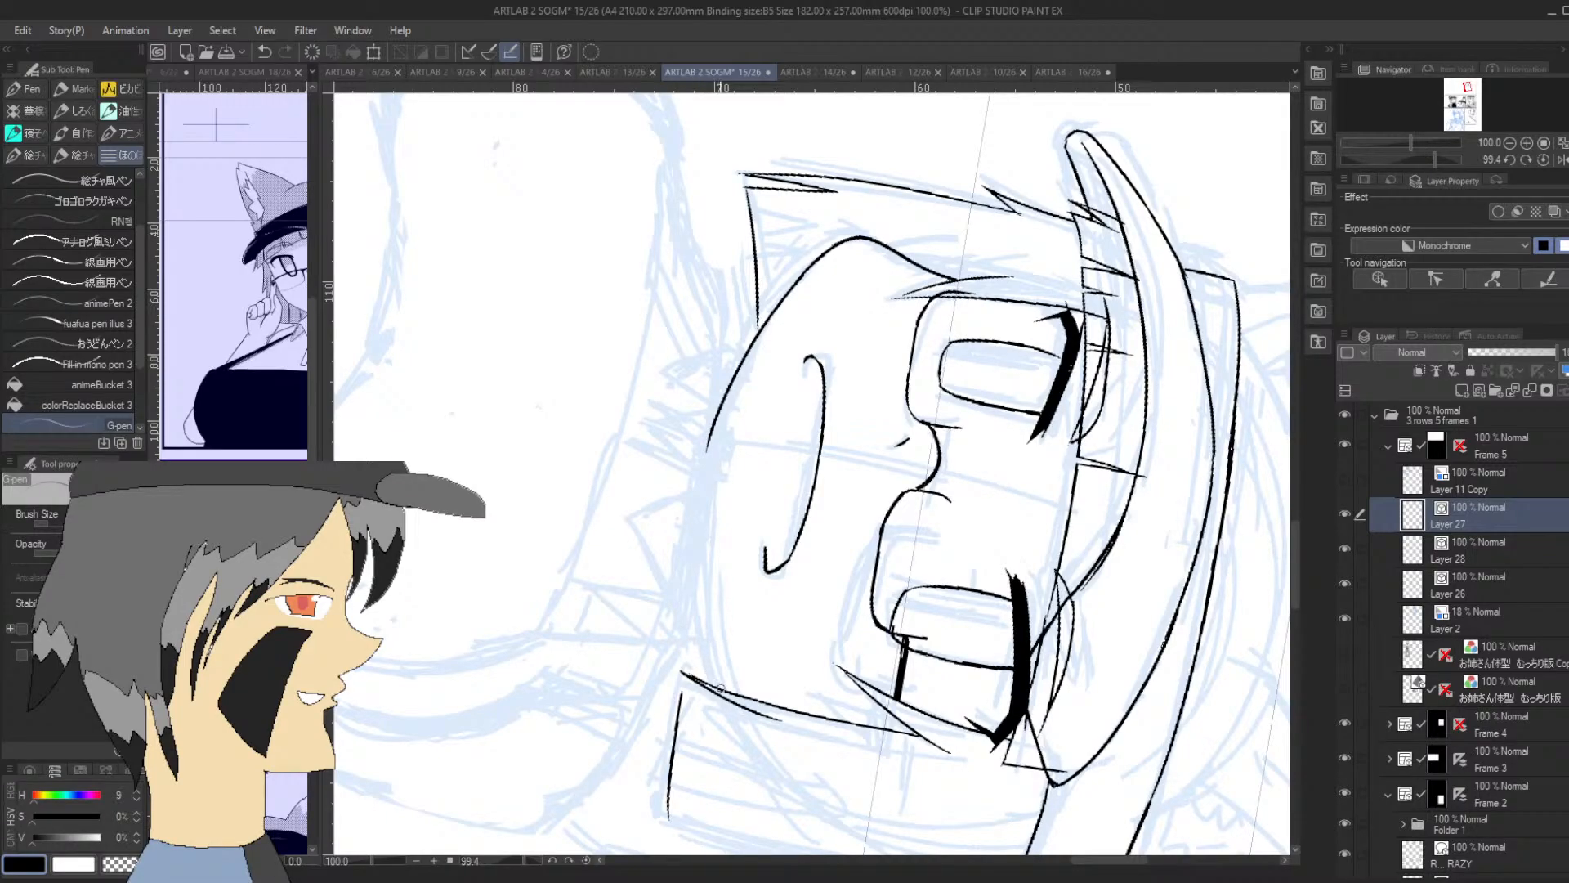
drag(720, 688, 686, 483)
key(ctrl+z)
mouse_move(723, 696)
mouse_down()
mouse_move(700, 473)
mouse_move(698, 521)
mouse_move(711, 423)
mouse_up()
key(ctrl+z)
drag(699, 507, 721, 397)
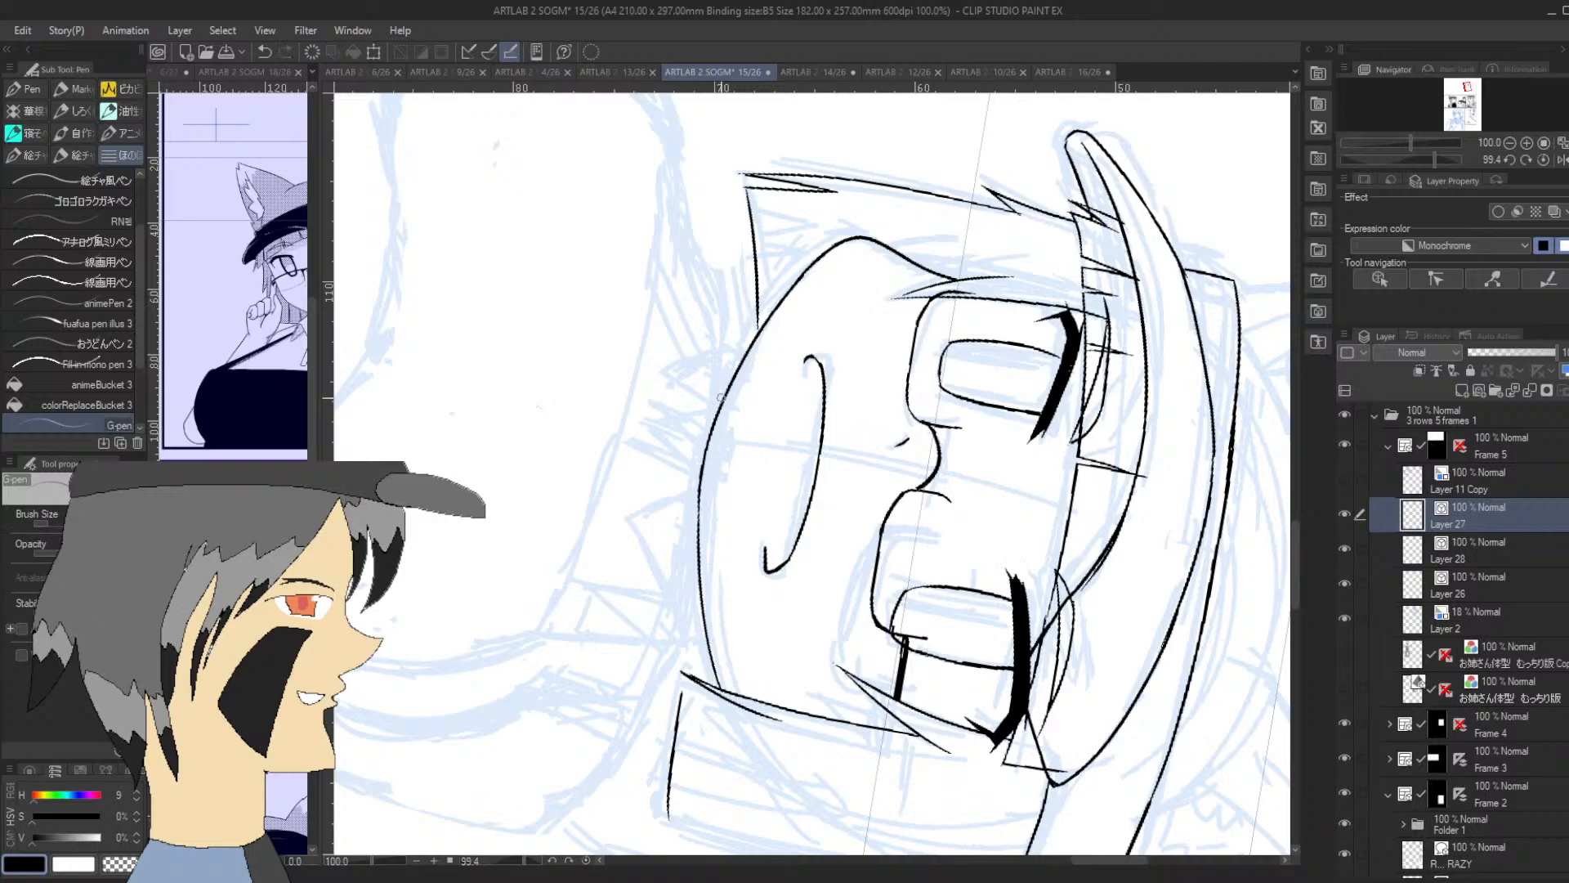
Ink the beginning of the shirt collar under the chin, with its inner edges and the small tie between them
drag(1428, 162, 1402, 164)
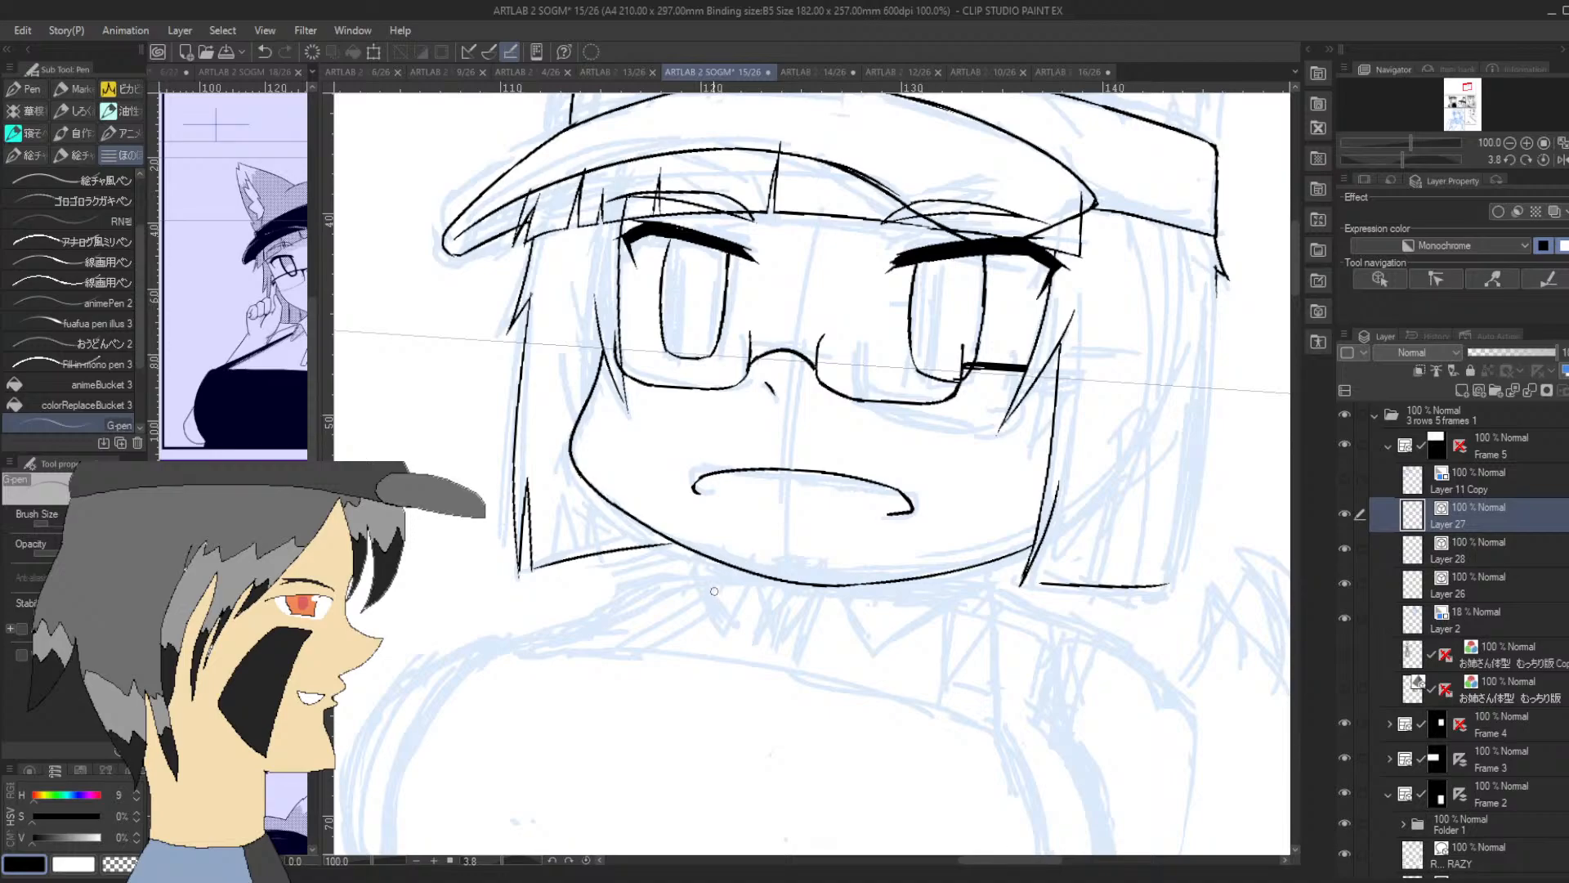
drag(702, 559, 690, 566)
mouse_move(726, 630)
mouse_down()
mouse_move(746, 586)
mouse_move(770, 603)
mouse_move(759, 646)
mouse_move(795, 608)
mouse_move(778, 651)
mouse_move(817, 587)
mouse_move(840, 640)
mouse_up()
key(ctrl+z)
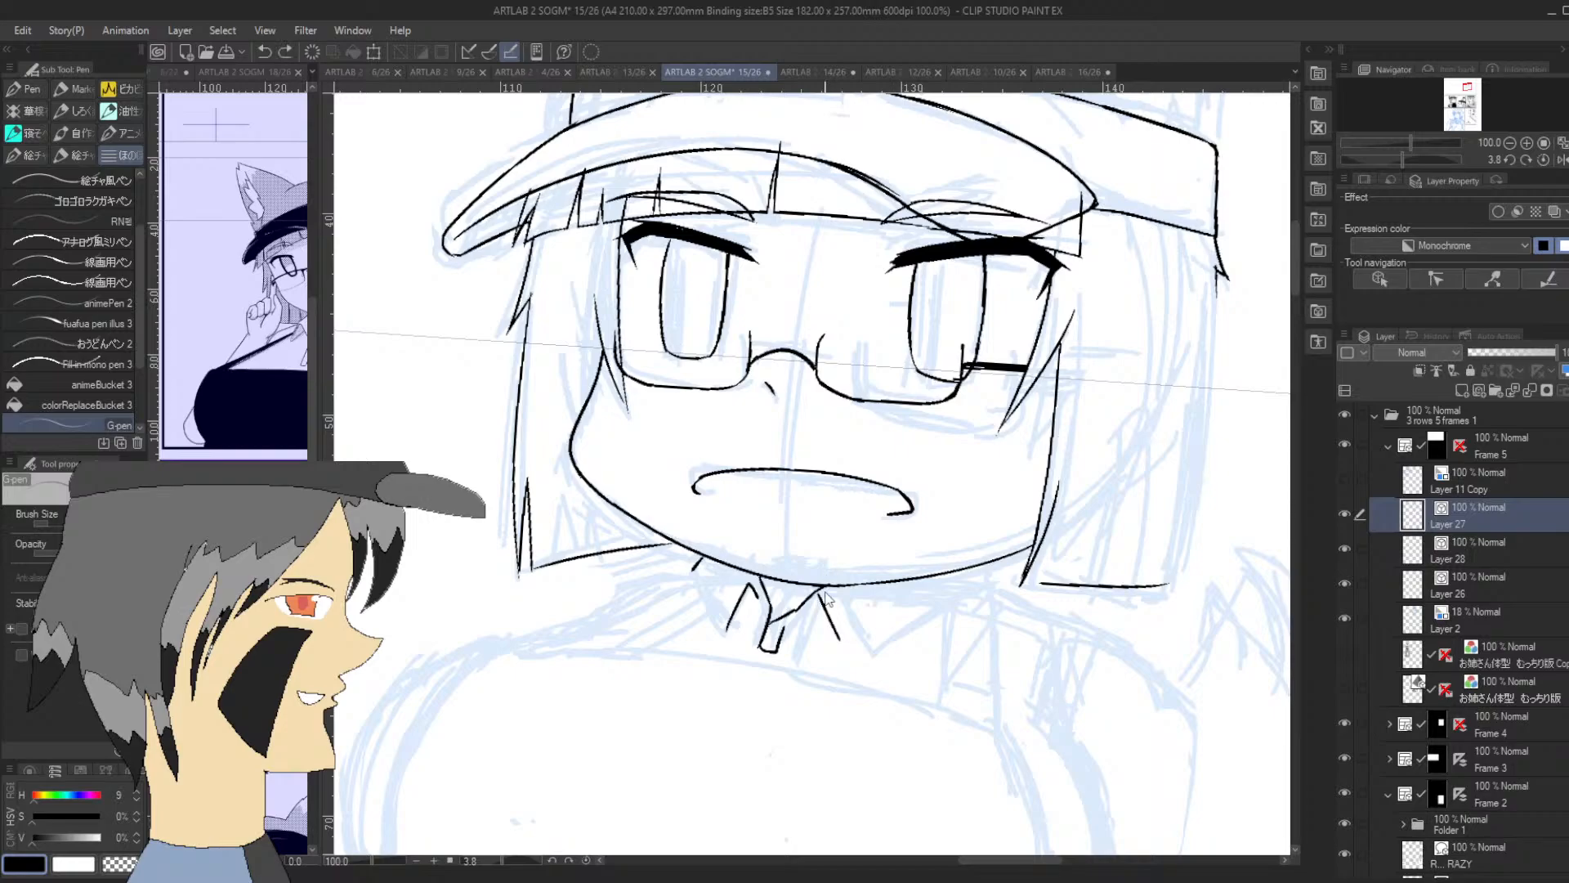
Redraw the outer edge of the narrower collar flap from the jaw down to its point
key(ctrl+z)
drag(693, 569, 727, 633)
key(ctrl+z)
drag(693, 569, 726, 633)
Ink the wider collar flap from beside the tie to its point and back up to the jaw
drag(821, 595, 849, 662)
key(ctrl+z)
mouse_move(822, 601)
mouse_down()
mouse_move(840, 650)
mouse_move(904, 599)
mouse_move(941, 594)
mouse_up()
key(ctrl+z)
key(ctrl+z)
drag(841, 650, 970, 574)
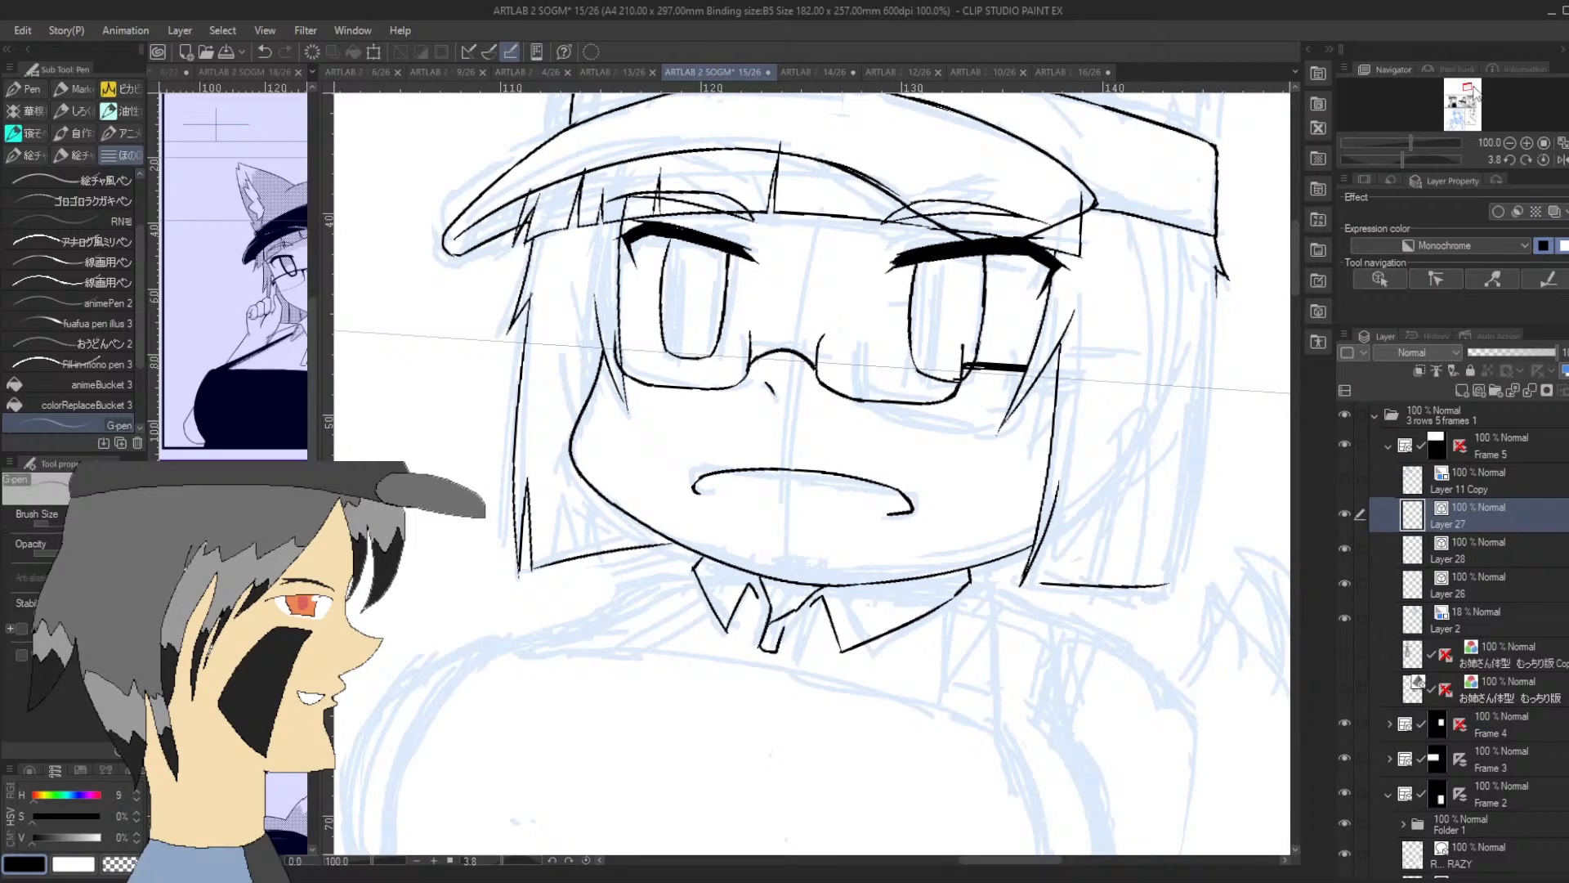
Add a new layer directly above the sketch on Layer 2 and give it the blue layer colour
drag(1474, 94, 1469, 87)
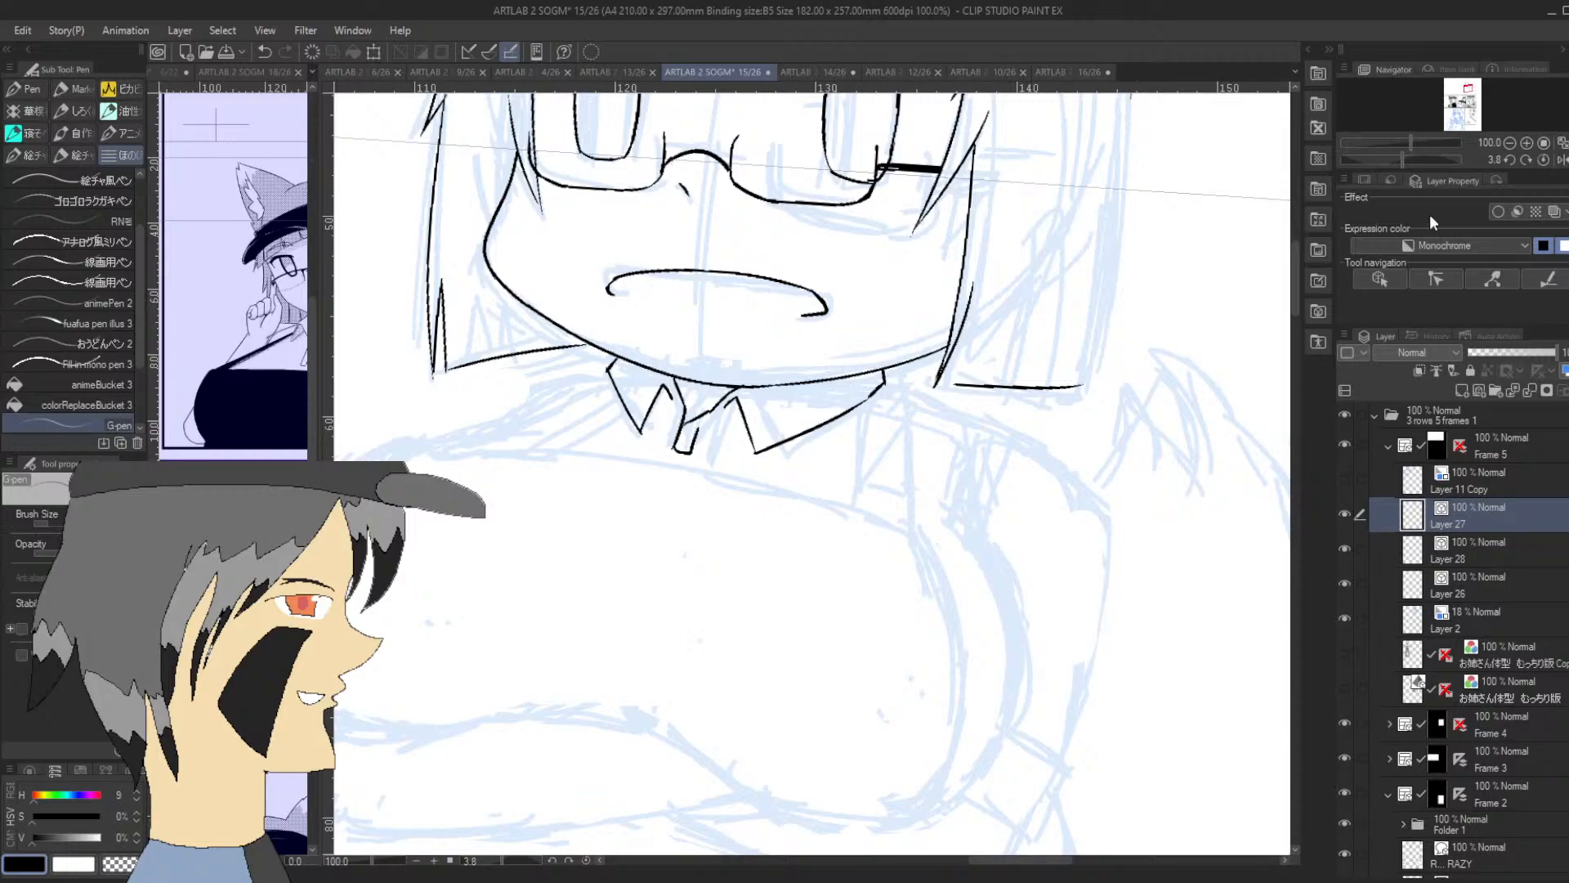
click(1507, 615)
click(1462, 391)
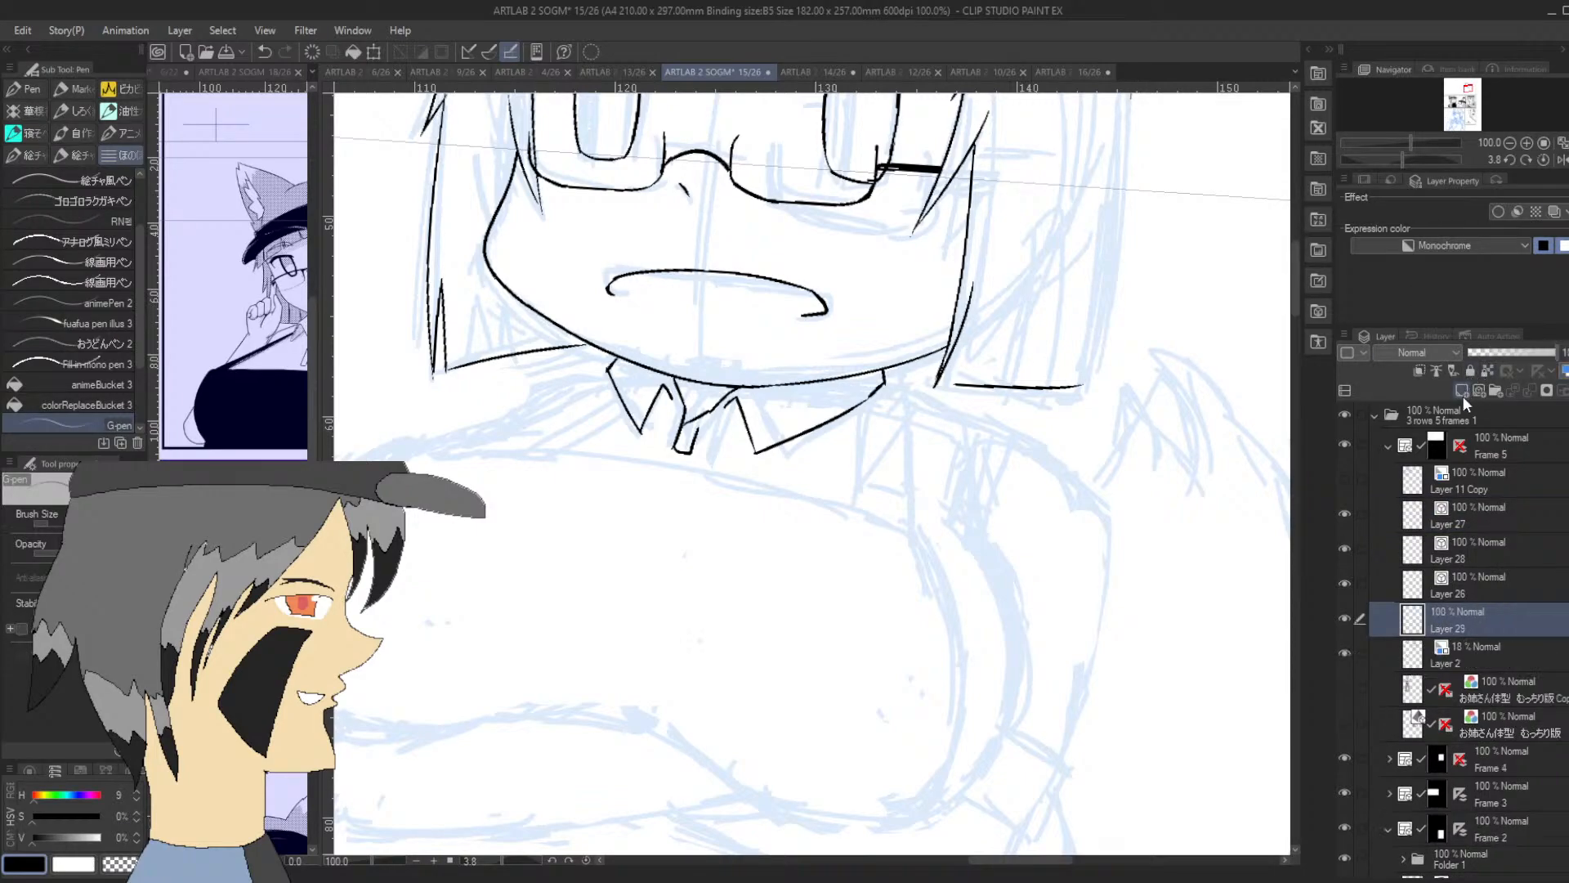
click(1553, 212)
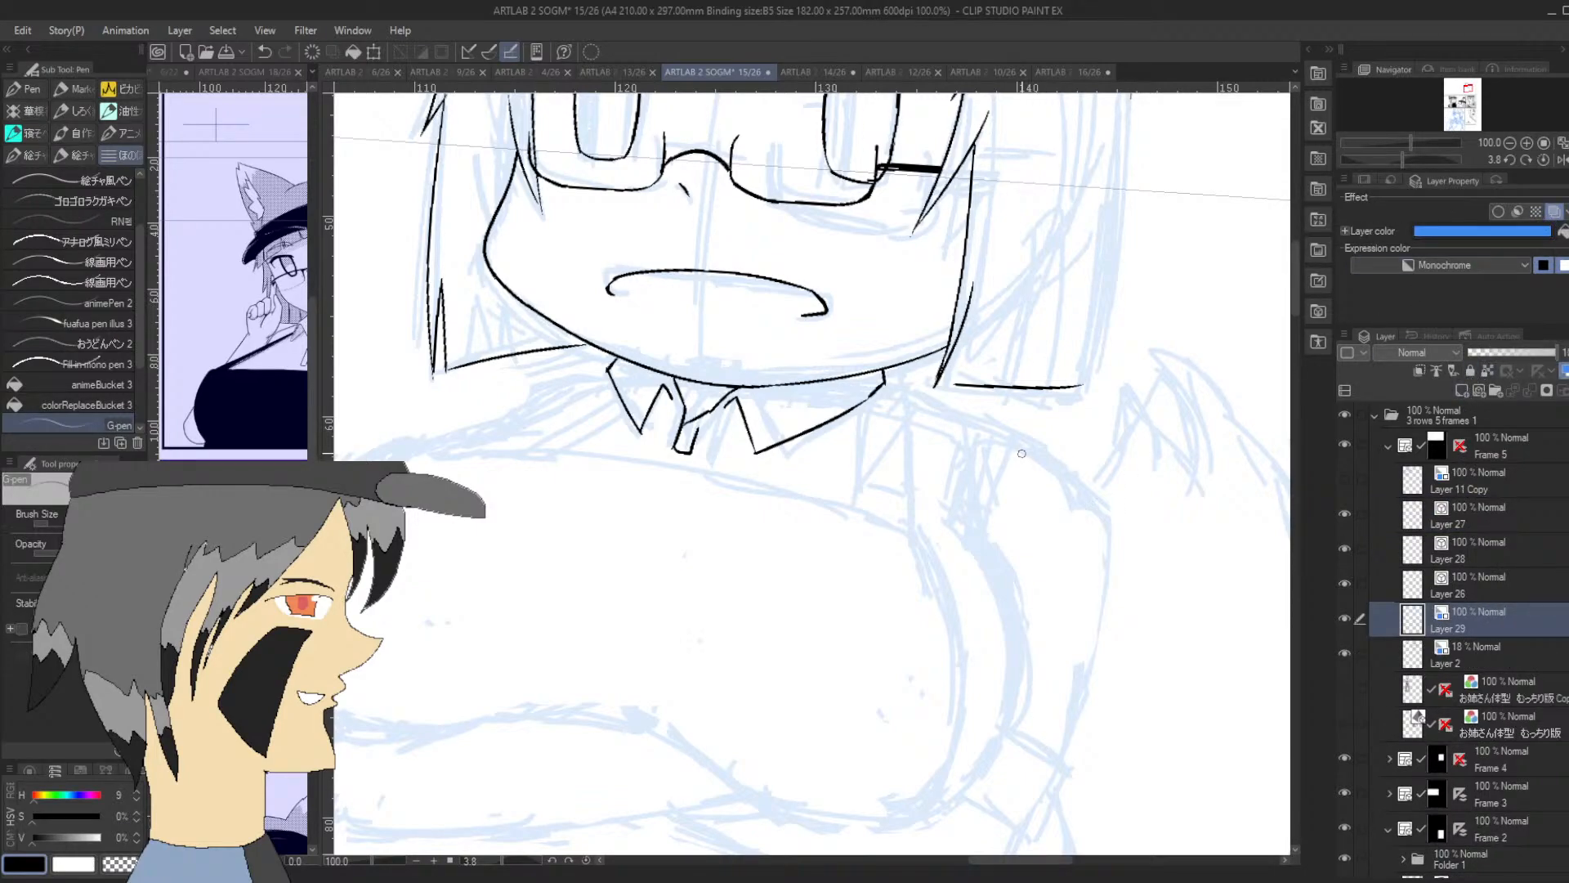
Sketch both shoulder lines in blue outward from the collar, rounding the wider-collar side down into the upper arm
mouse_move(1038, 451)
mouse_down()
mouse_move(1082, 522)
mouse_move(1090, 696)
mouse_up()
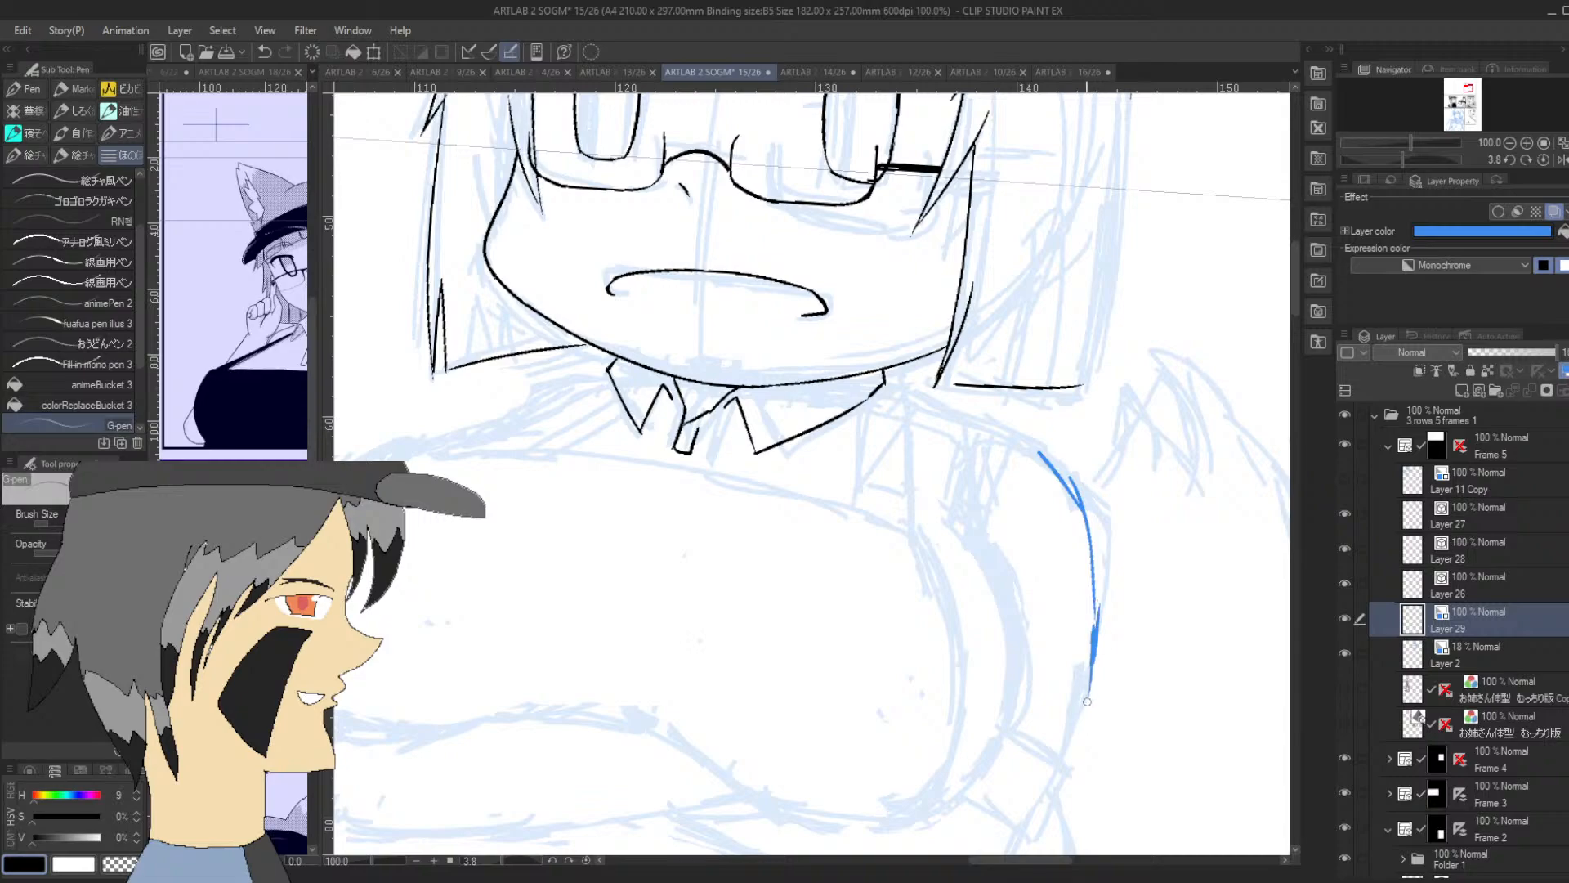
drag(1052, 467, 989, 439)
drag(884, 378, 1031, 461)
drag(1465, 90, 1467, 88)
drag(739, 305, 693, 343)
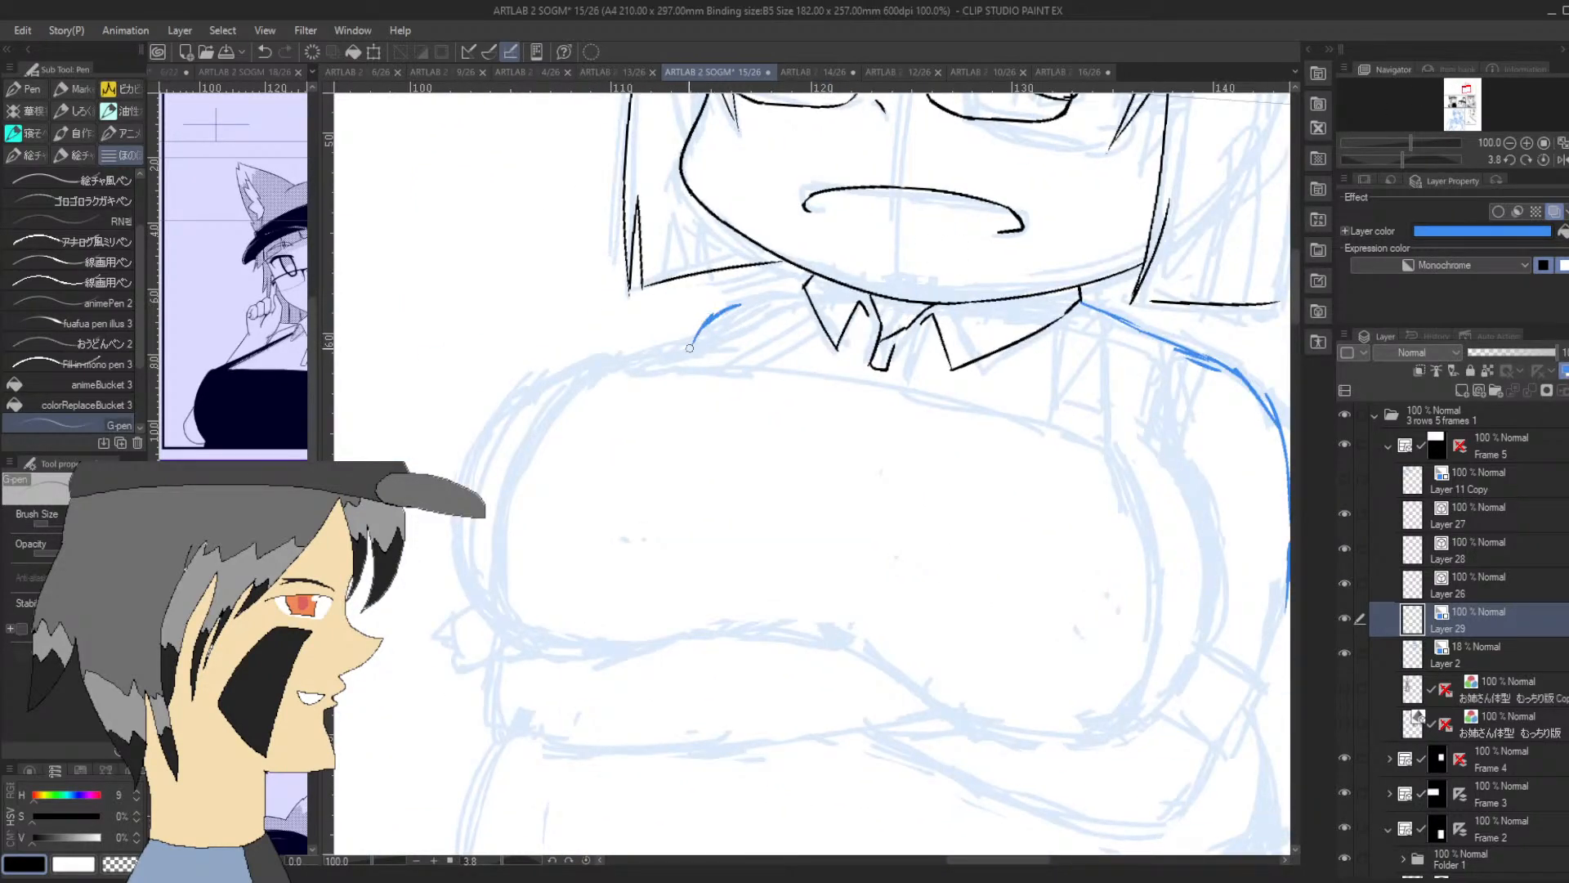
mouse_move(805, 291)
mouse_down()
mouse_move(711, 314)
mouse_move(683, 341)
mouse_move(696, 328)
mouse_up()
mouse_move(1201, 359)
mouse_down()
mouse_move(1248, 394)
mouse_move(1263, 440)
mouse_up()
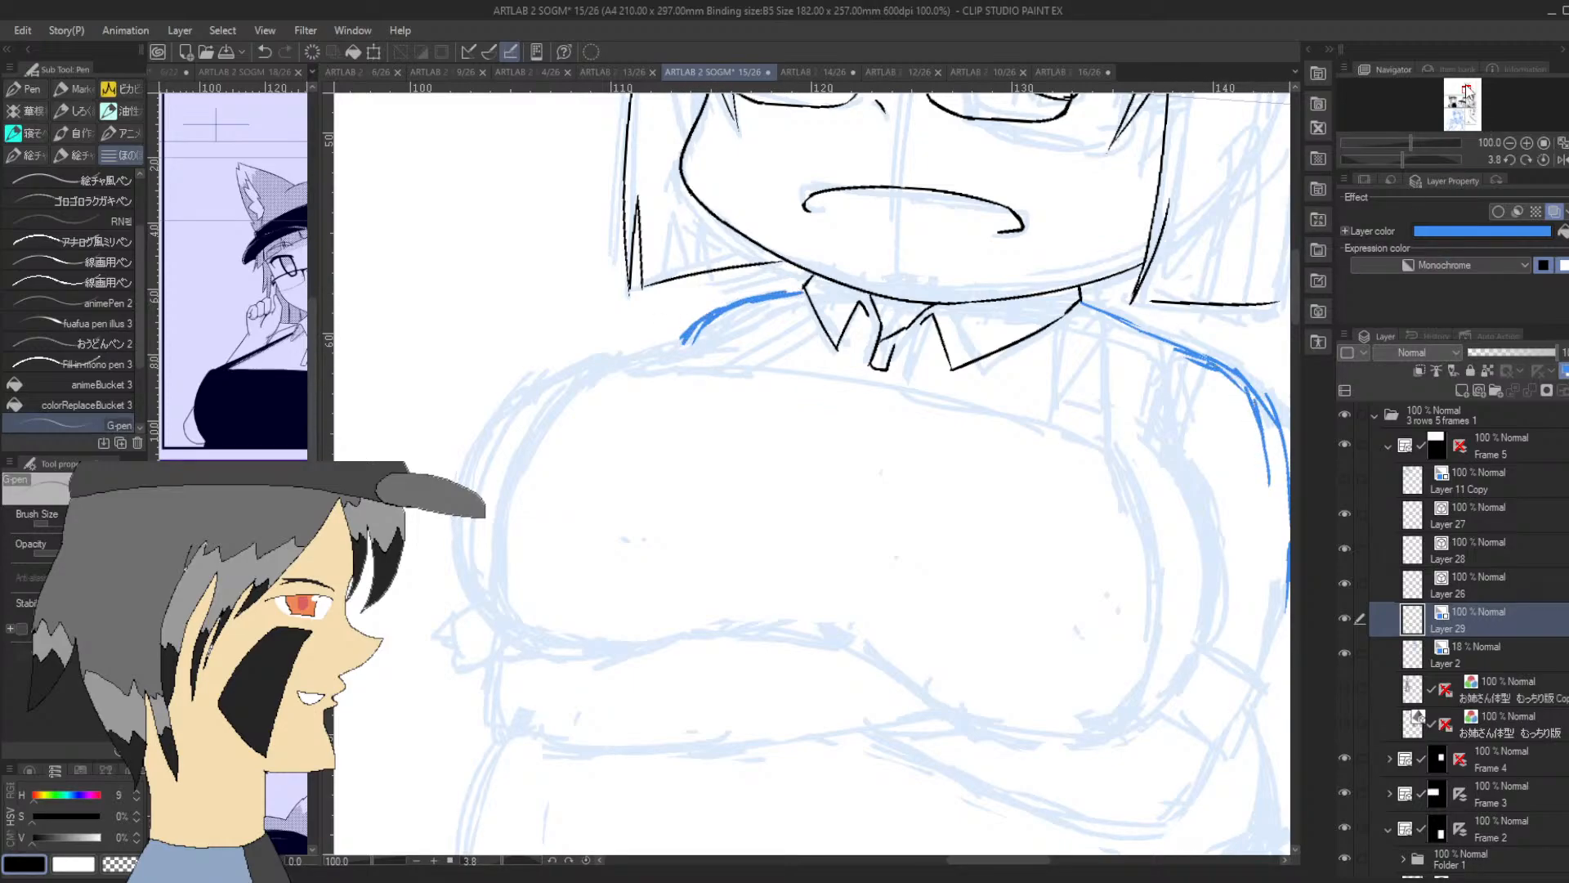
Strengthen the blue outer contour of the upper arm from the shoulder down to the sketched cuff
drag(1471, 93, 1469, 91)
drag(986, 429, 965, 625)
drag(974, 566, 961, 653)
drag(991, 445, 973, 601)
mouse_move(983, 543)
mouse_down()
mouse_move(974, 590)
mouse_move(1000, 433)
mouse_move(980, 352)
mouse_up()
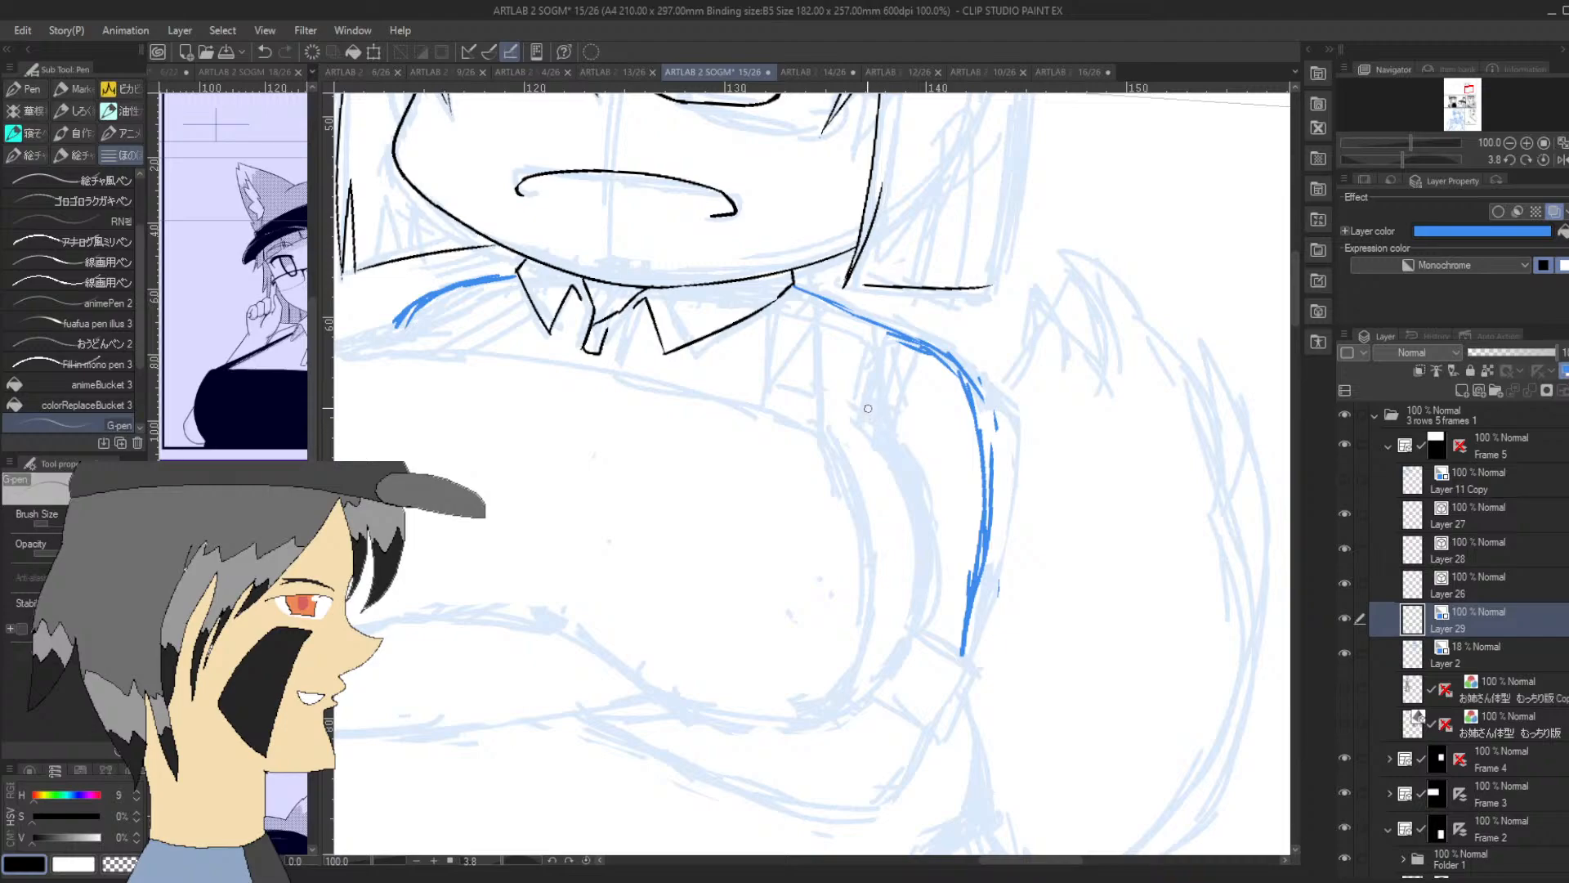
Sketch the armpit crease and the strap beside the wider collar flap, and lower the blue layer's opacity to 59%
drag(867, 388, 903, 462)
mouse_move(857, 415)
mouse_down()
mouse_move(898, 458)
mouse_move(865, 392)
mouse_move(884, 432)
mouse_move(885, 394)
mouse_up()
mouse_move(757, 311)
mouse_down()
mouse_move(746, 400)
mouse_move(751, 364)
mouse_move(748, 381)
mouse_move(794, 344)
mouse_move(795, 286)
mouse_move(797, 379)
mouse_move(786, 405)
mouse_move(749, 405)
mouse_move(815, 432)
mouse_move(838, 474)
mouse_up()
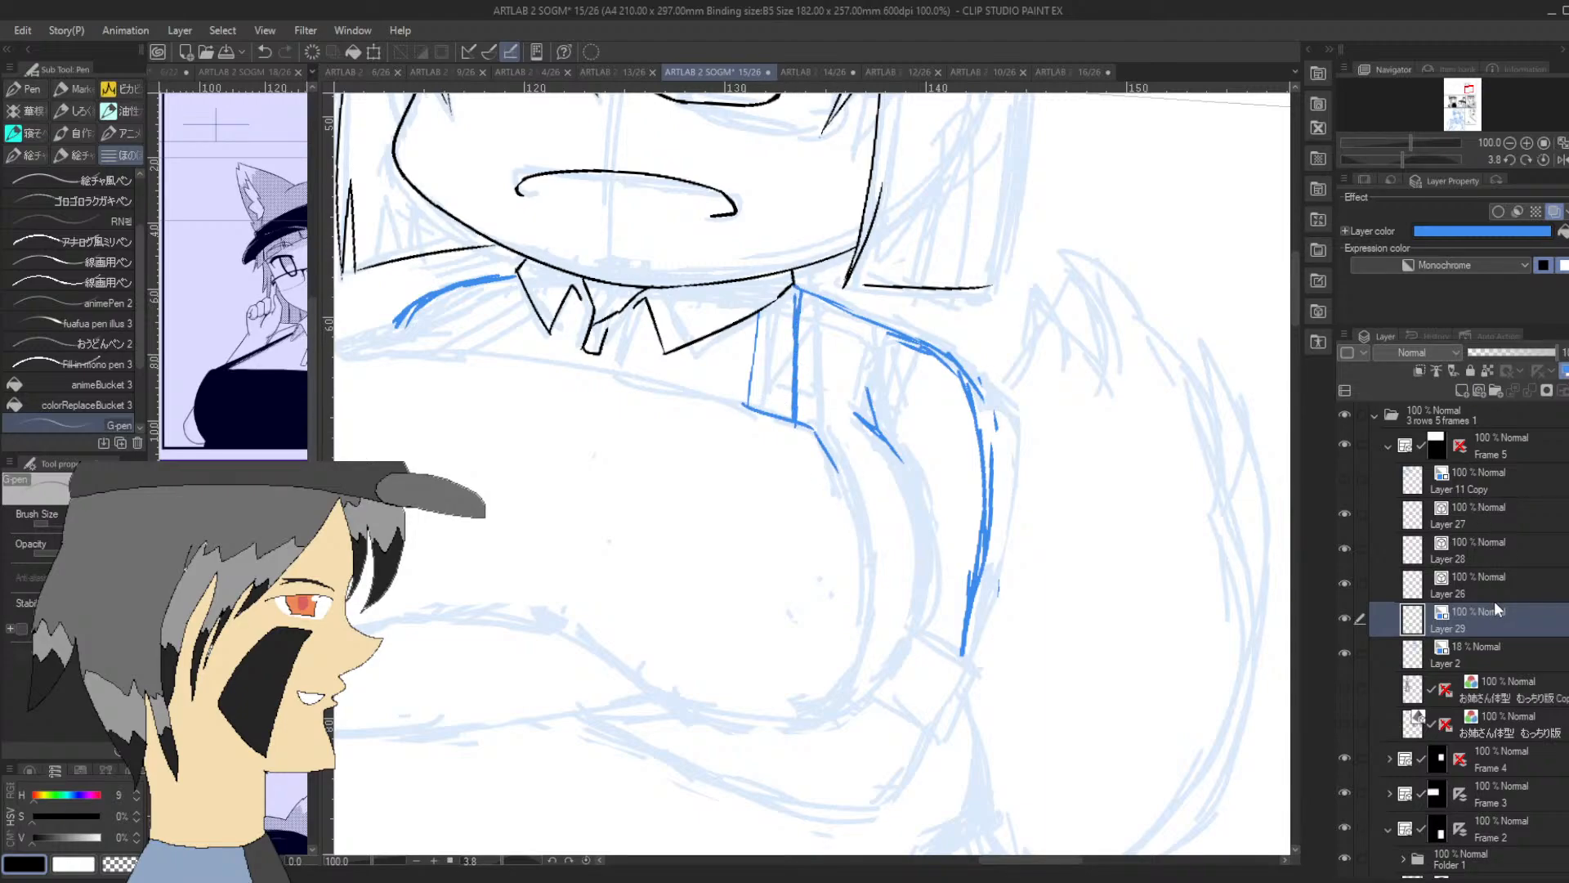
drag(1529, 353, 1522, 352)
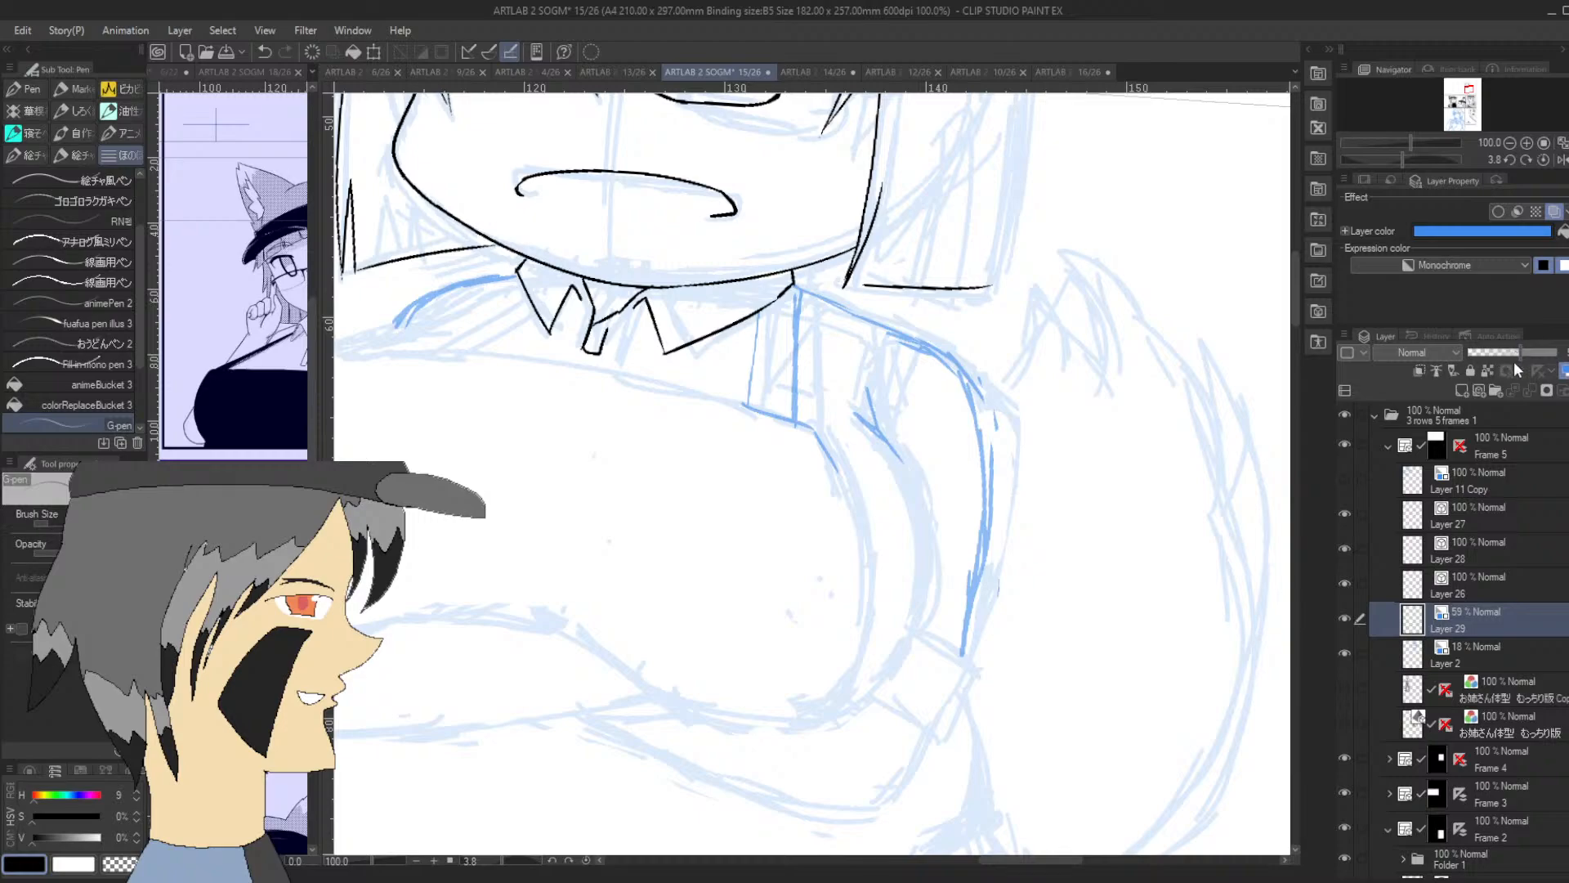
Sketch the opposite strap below the narrower collar flap and the shoulder contour running from it into the arm
drag(1468, 93, 1468, 88)
drag(555, 361, 699, 293)
drag(610, 362, 711, 295)
drag(548, 362, 464, 401)
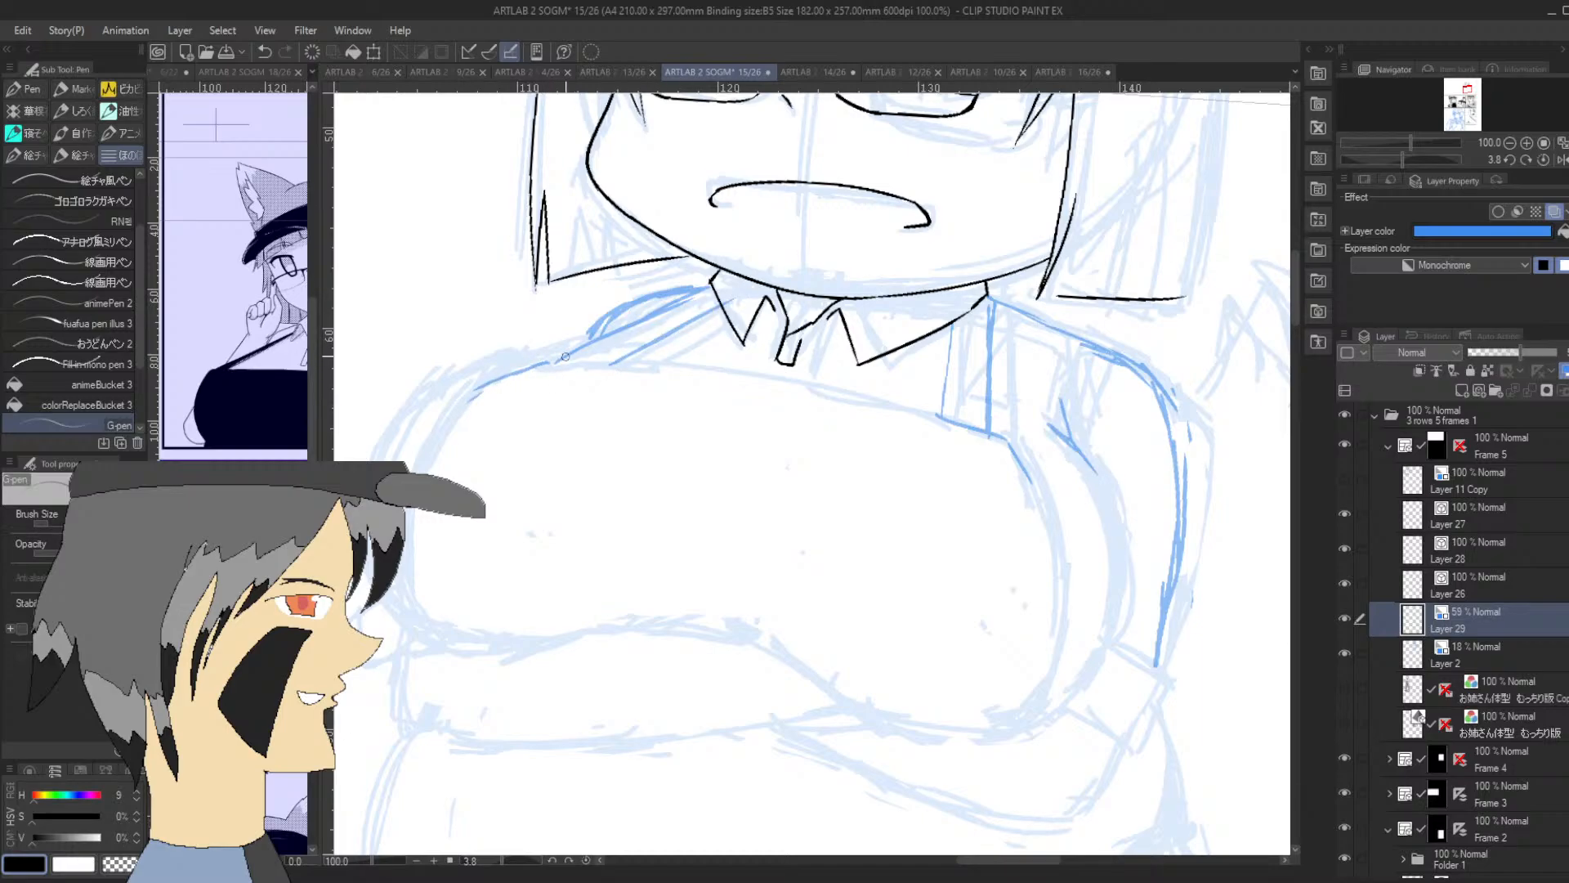
drag(564, 358, 439, 427)
drag(564, 360, 640, 368)
Sketch the chest's upper edge in blue from the opposite shoulder to the base of the strap
drag(1404, 158, 1377, 159)
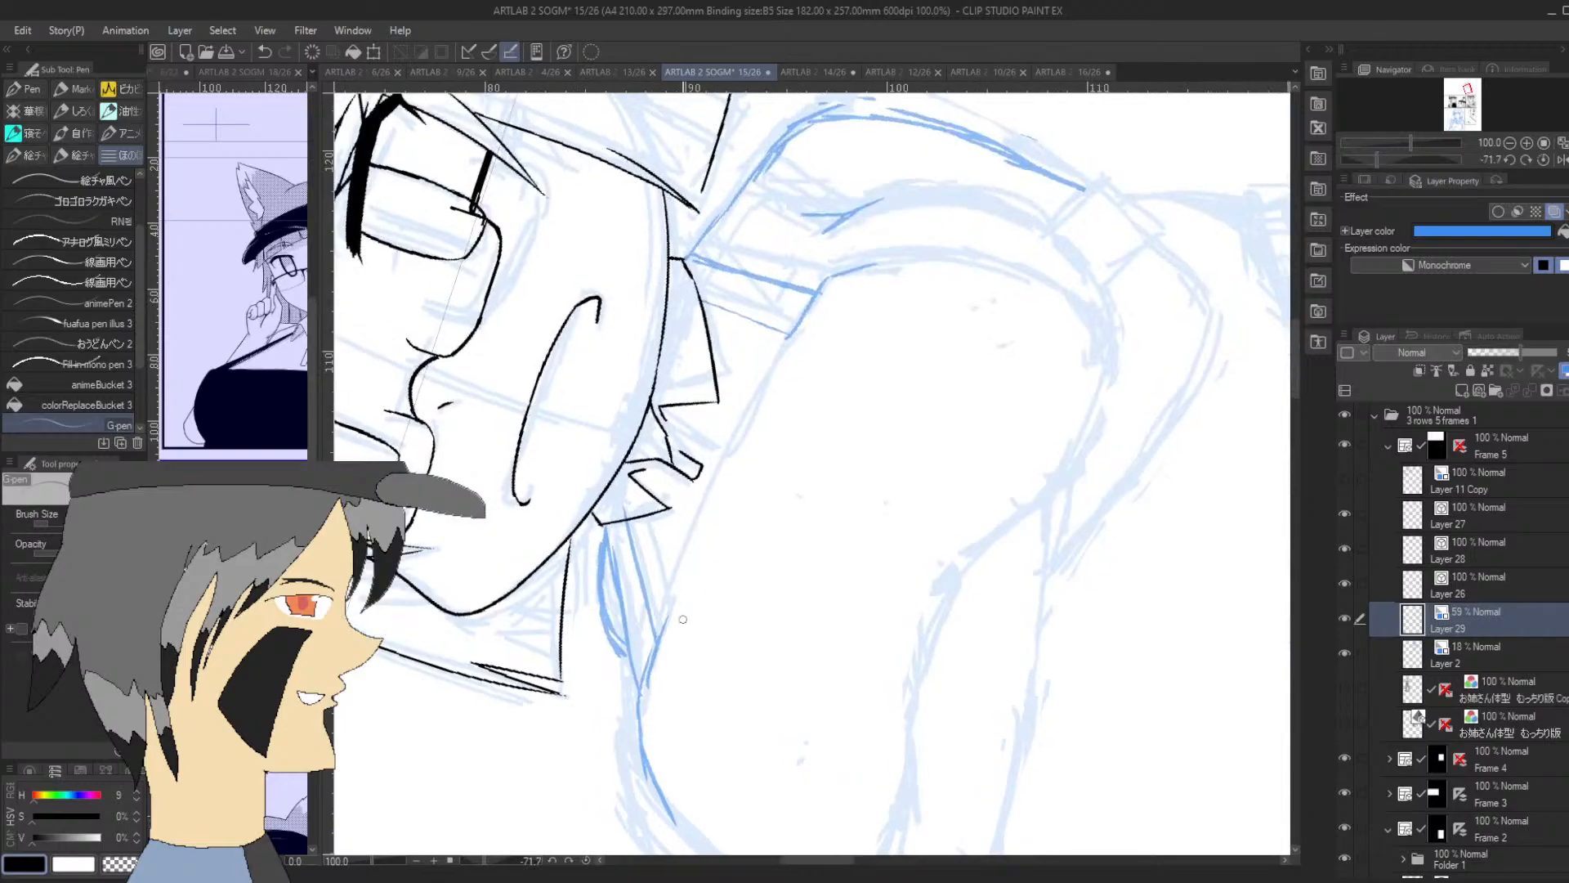
drag(742, 429, 816, 304)
drag(728, 468, 824, 284)
mouse_move(1410, 155)
mouse_down()
mouse_move(1434, 155)
mouse_move(1404, 160)
mouse_up()
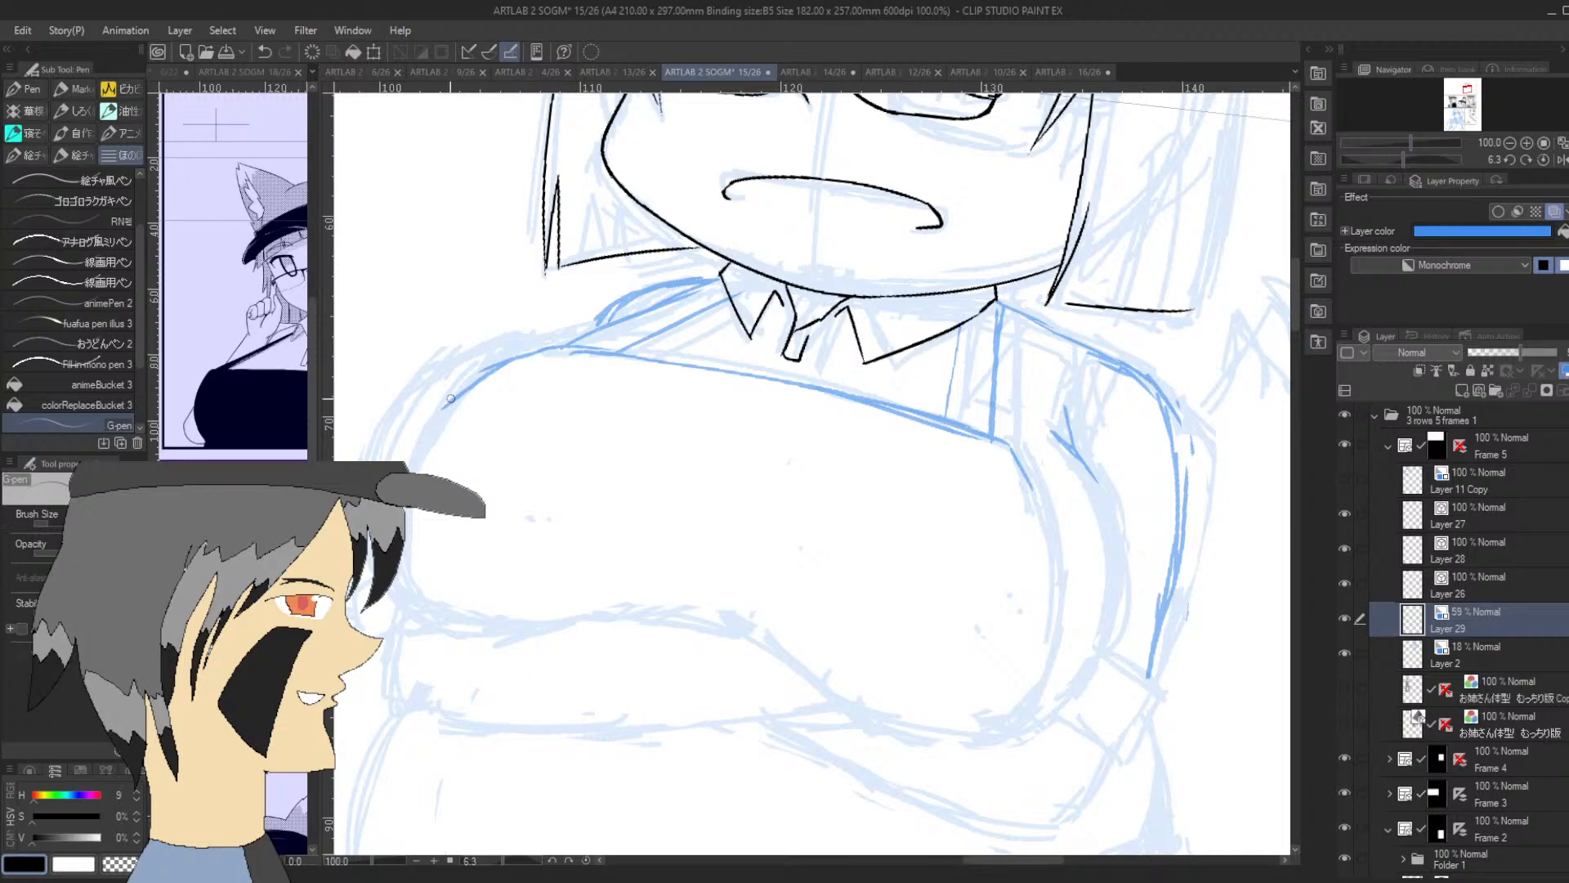
Sketch the chest's side and the outer arm curve below the narrower collar flap, and firm up the other strap's inner edge
mouse_move(450, 400)
mouse_down()
mouse_move(409, 544)
mouse_move(428, 616)
mouse_move(396, 610)
mouse_move(368, 571)
mouse_move(448, 624)
mouse_up()
mouse_move(369, 460)
mouse_down()
mouse_move(547, 304)
mouse_move(455, 367)
mouse_move(591, 332)
mouse_move(630, 298)
mouse_move(495, 351)
mouse_move(572, 342)
mouse_up()
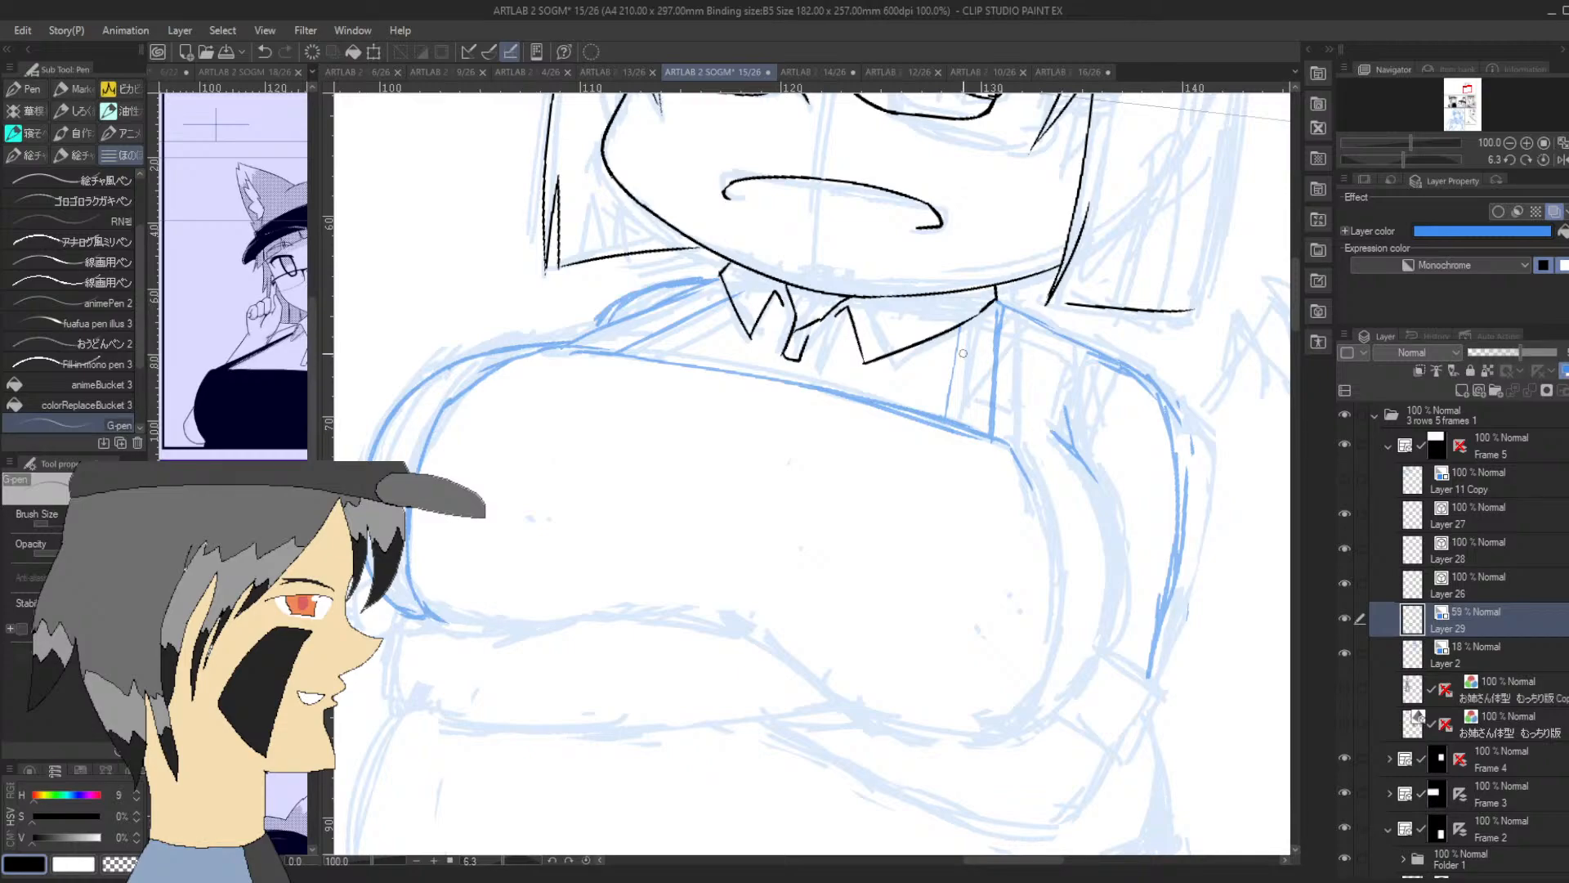
drag(961, 325, 945, 416)
Identify the line art on Layer 27 by toggling its visibility, and move that layer below Layer 26
click(1463, 576)
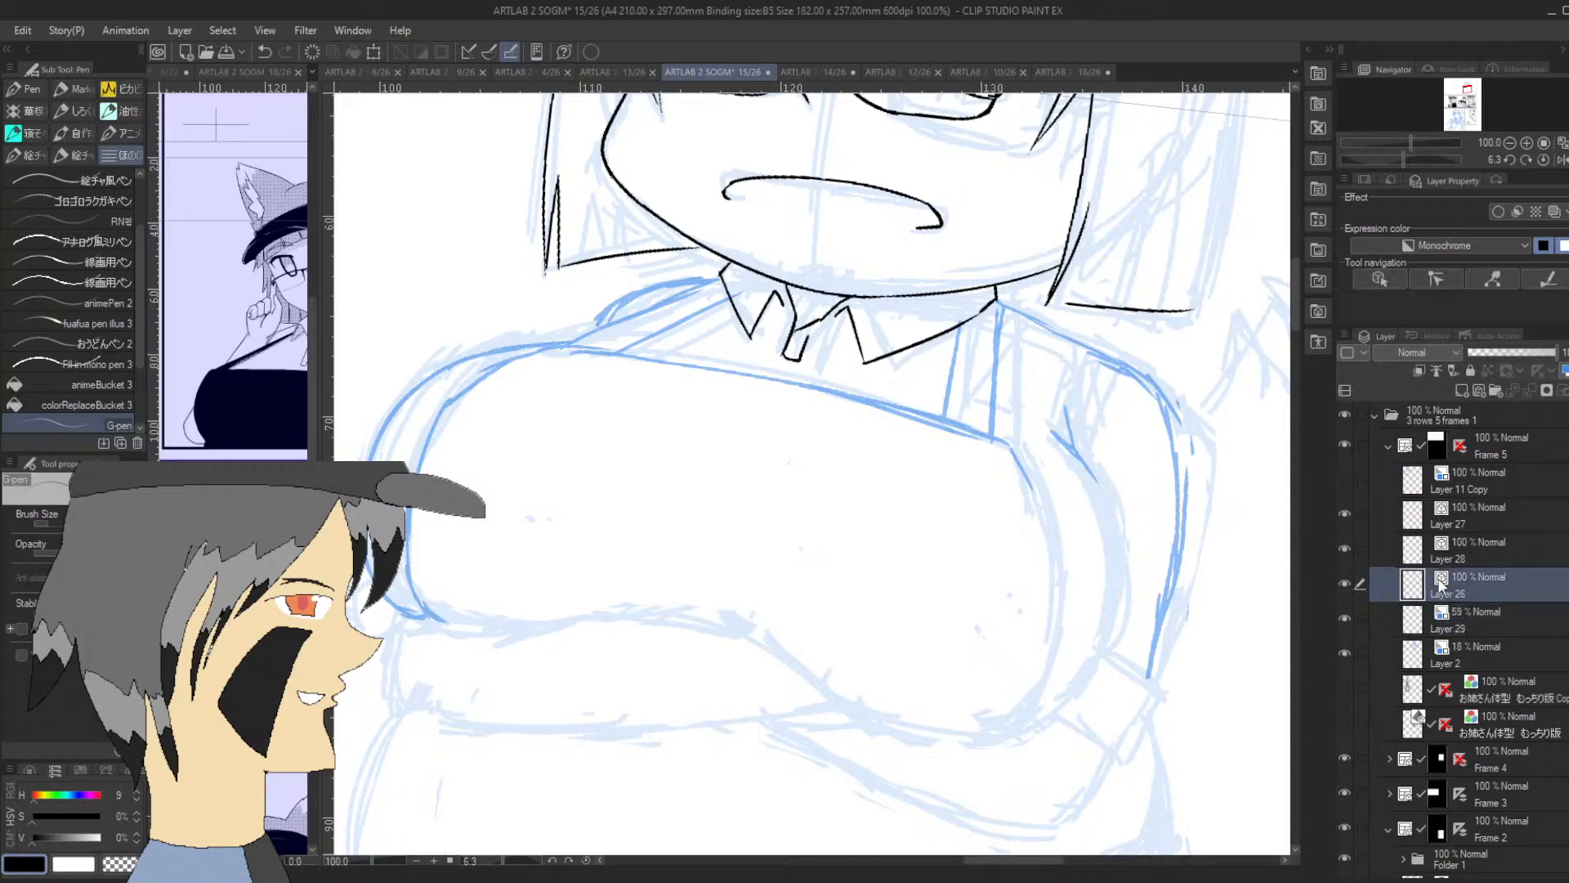
click(1344, 516)
click(1343, 516)
drag(1508, 508, 1506, 607)
Ink both long edges of the strap from the wider collar flap down to the chest's upper edge
drag(944, 418, 959, 314)
key(ctrl+z)
drag(947, 419, 960, 313)
key(ctrl+z)
drag(940, 428, 961, 320)
drag(989, 442, 997, 304)
key(ctrl+z)
drag(988, 439, 998, 304)
key(ctrl+z)
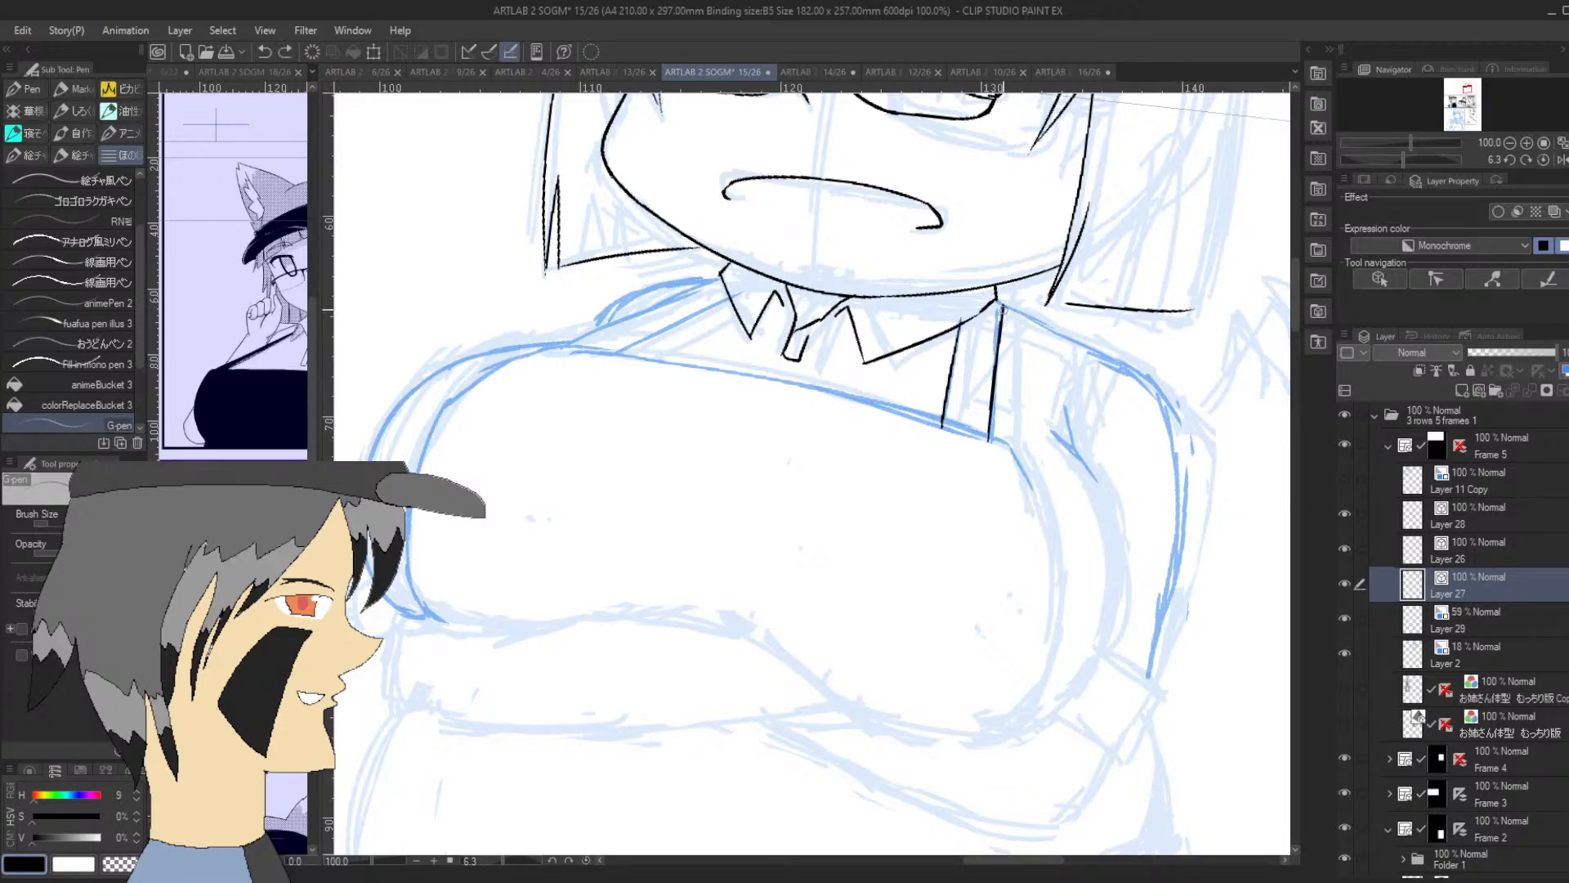
drag(1002, 308, 996, 298)
Ink the shoulder line from the top of the strap out to the rounded corner of the arm
drag(1399, 154, 1357, 152)
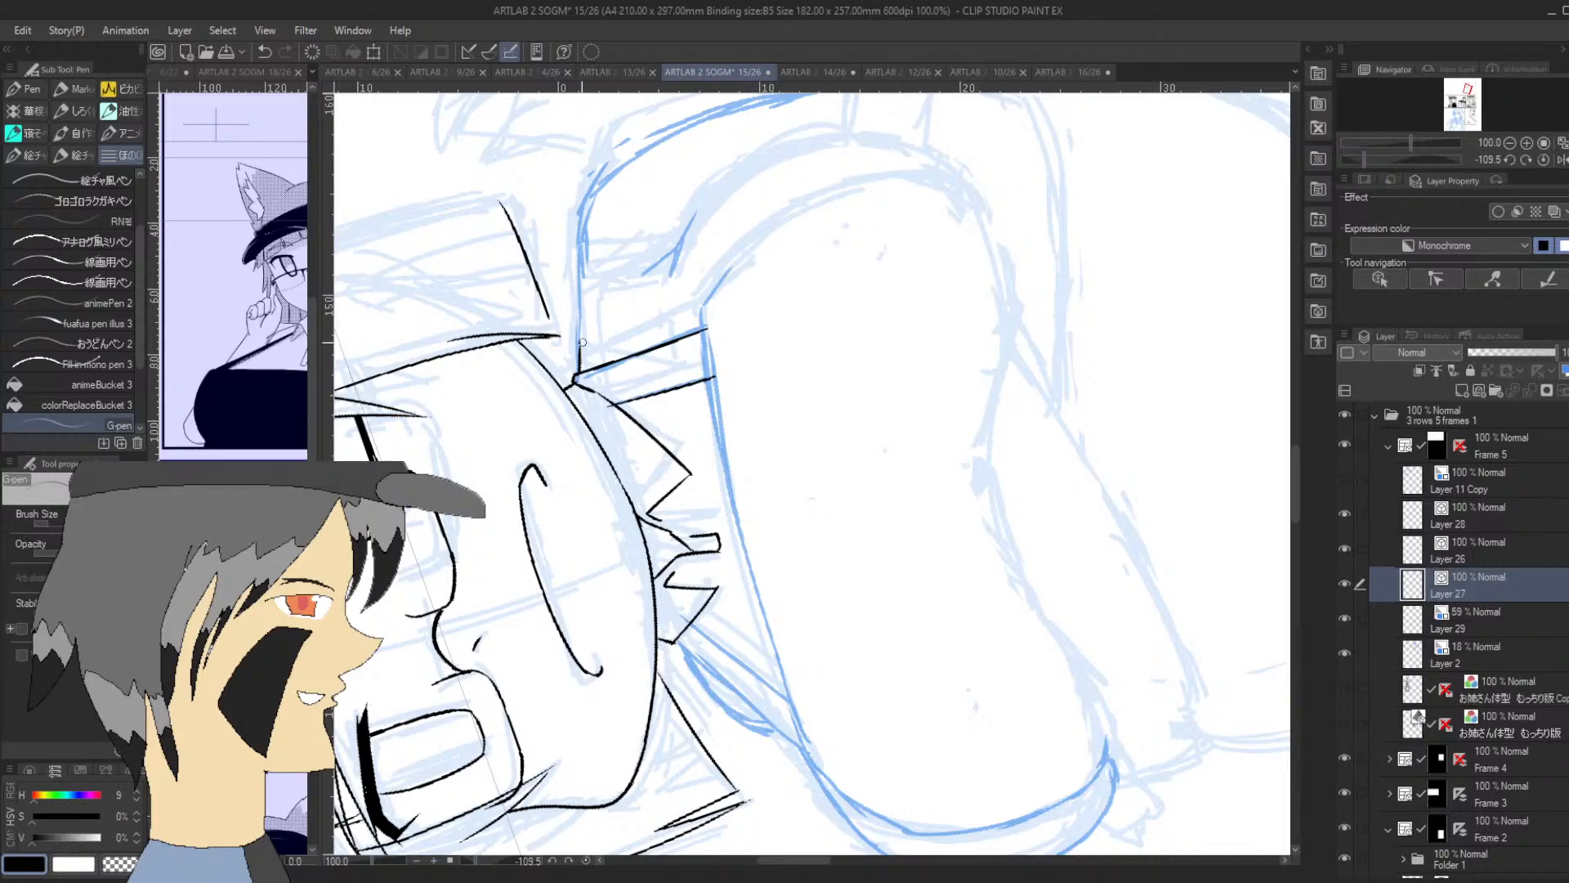
mouse_move(579, 350)
mouse_down()
mouse_move(585, 192)
mouse_move(584, 216)
mouse_move(632, 155)
mouse_up()
key(ctrl+z)
key(ctrl+z)
drag(584, 203, 628, 165)
Rework the shoulder's outer corner and ink a short crease stroke just inside it
drag(1368, 159, 1399, 154)
click(1470, 88)
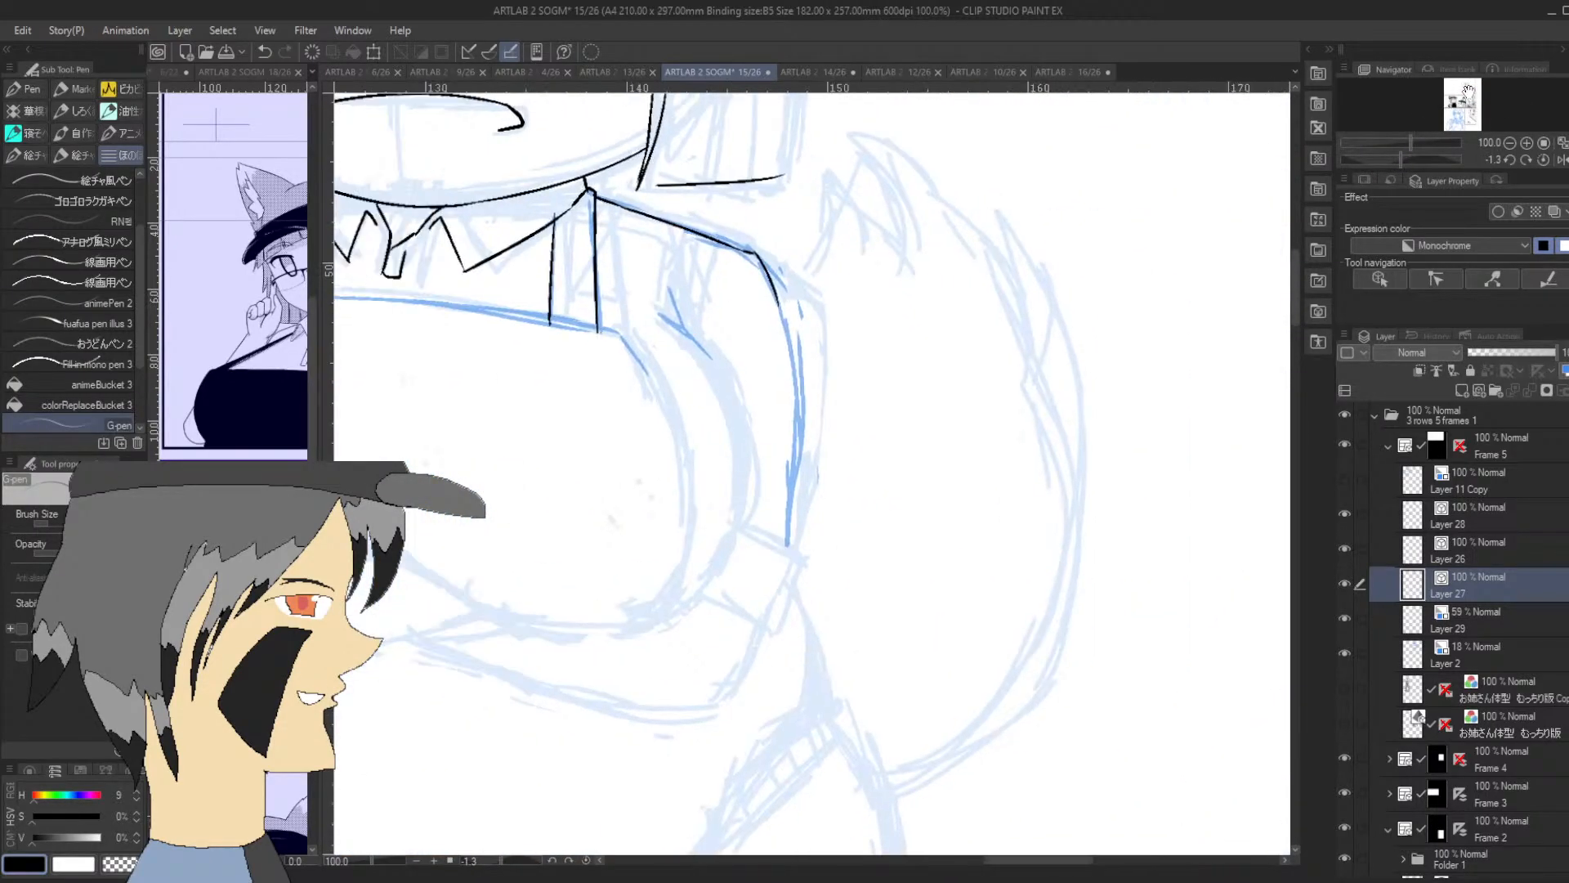
key(ctrl+z)
mouse_move(755, 259)
mouse_down()
mouse_move(782, 338)
mouse_move(723, 264)
mouse_up()
key(ctrl+z)
key(ctrl+z)
key(ctrl+z)
mouse_move(748, 255)
mouse_down()
mouse_move(768, 310)
mouse_move(717, 273)
mouse_move(733, 261)
mouse_up()
key(ctrl+z)
Ink the outer contour of the upper arm in one curve from the shoulder's corner to the sketched cuff
drag(1398, 159, 1327, 184)
drag(805, 642, 861, 421)
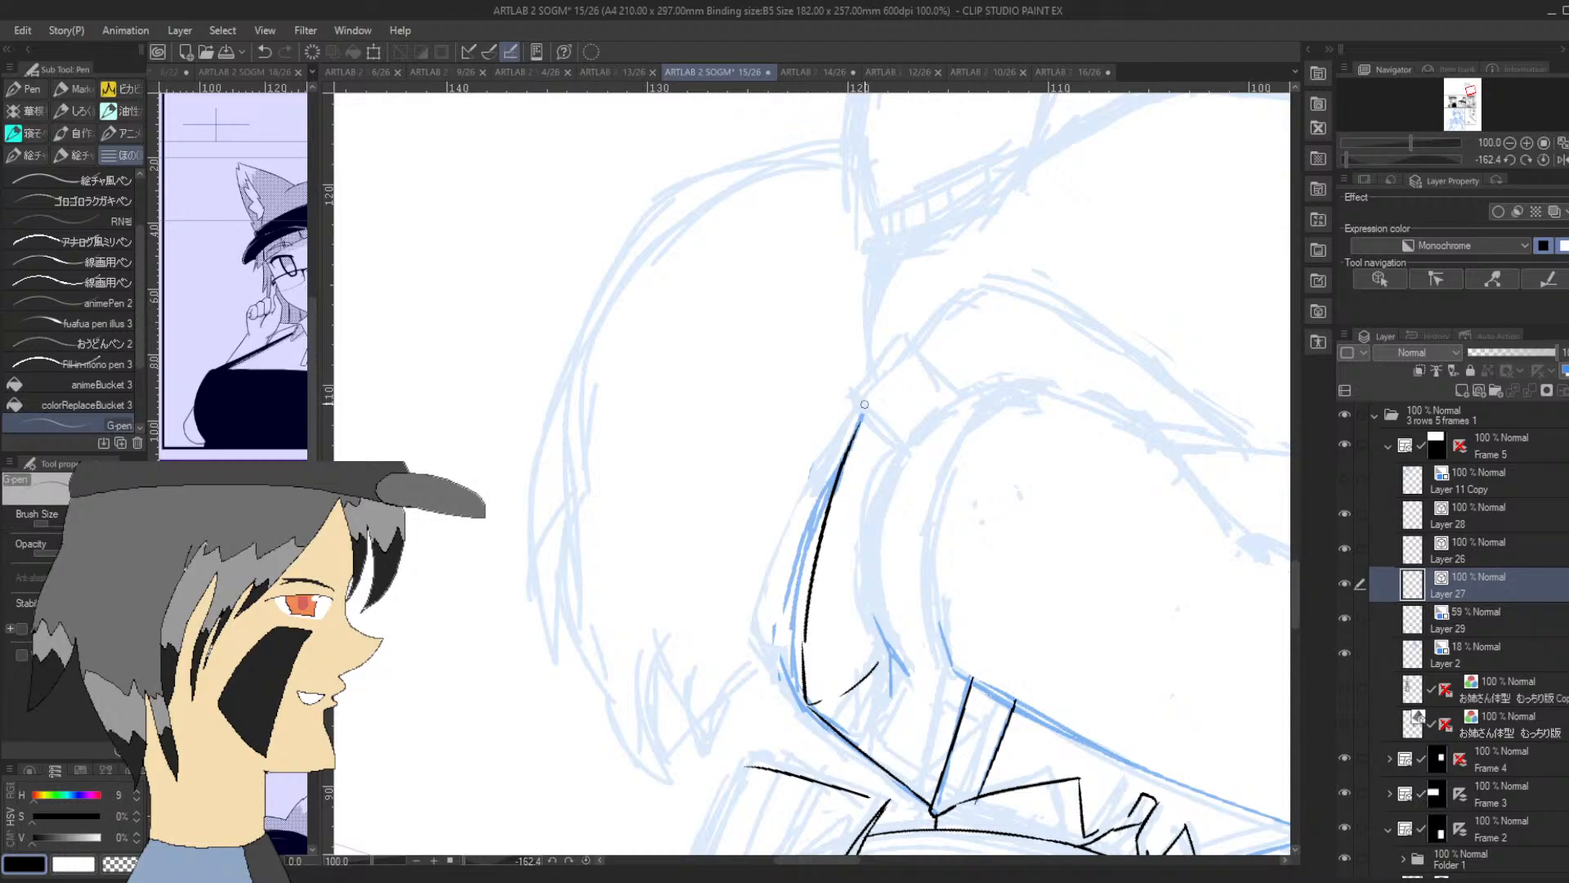
key(ctrl+z)
mouse_move(806, 650)
mouse_down()
mouse_move(806, 584)
mouse_move(861, 421)
mouse_up()
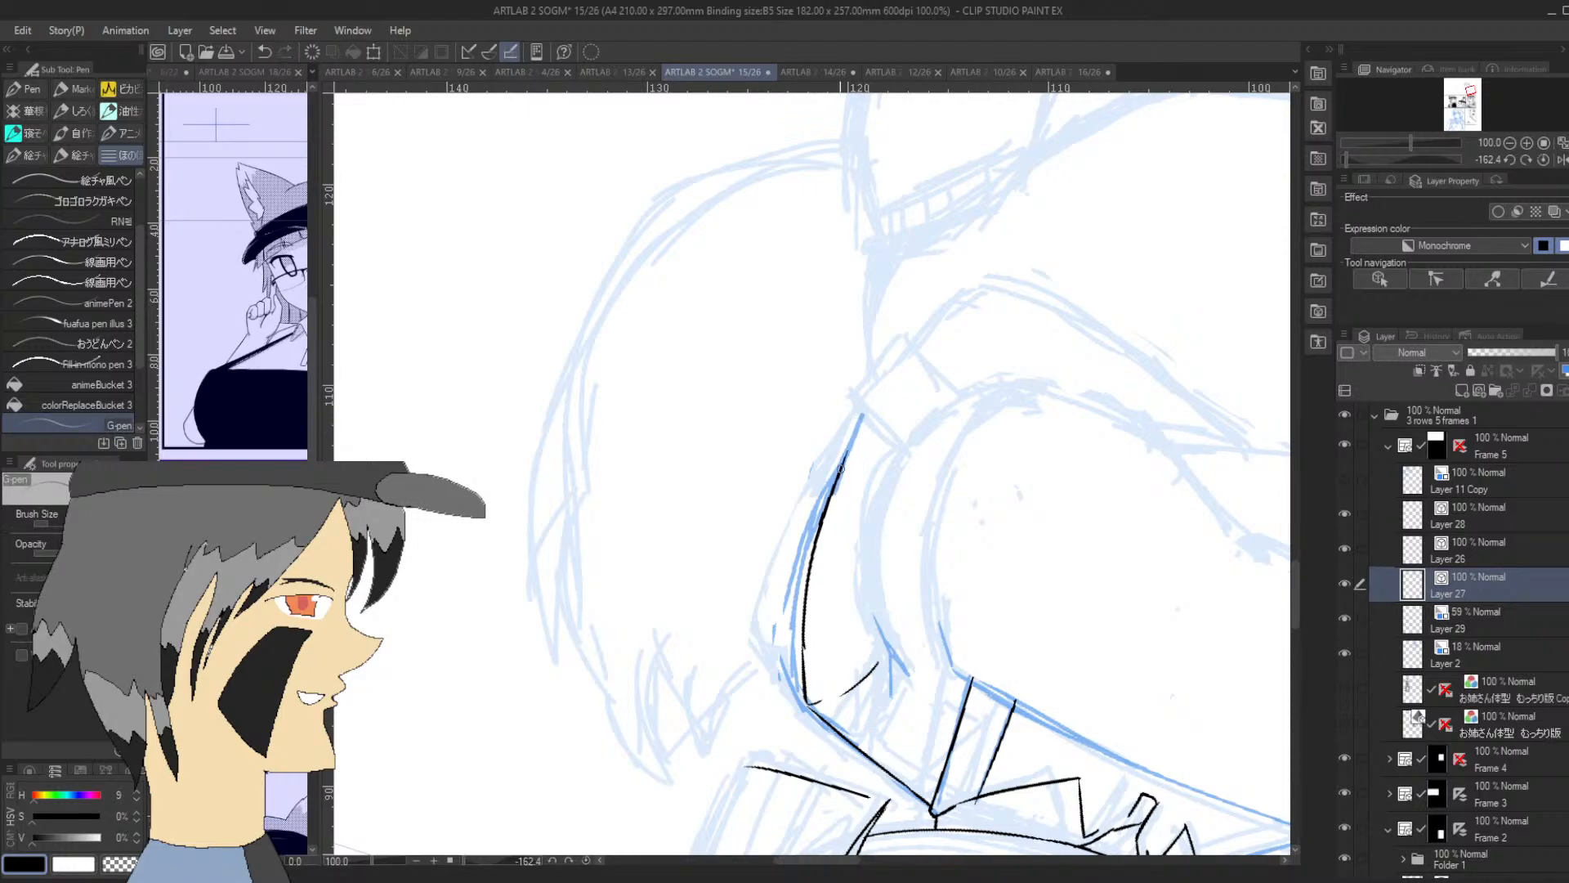
key(ctrl+z)
mouse_move(802, 694)
mouse_down()
mouse_move(790, 654)
mouse_move(834, 487)
mouse_move(816, 526)
mouse_move(867, 414)
mouse_up()
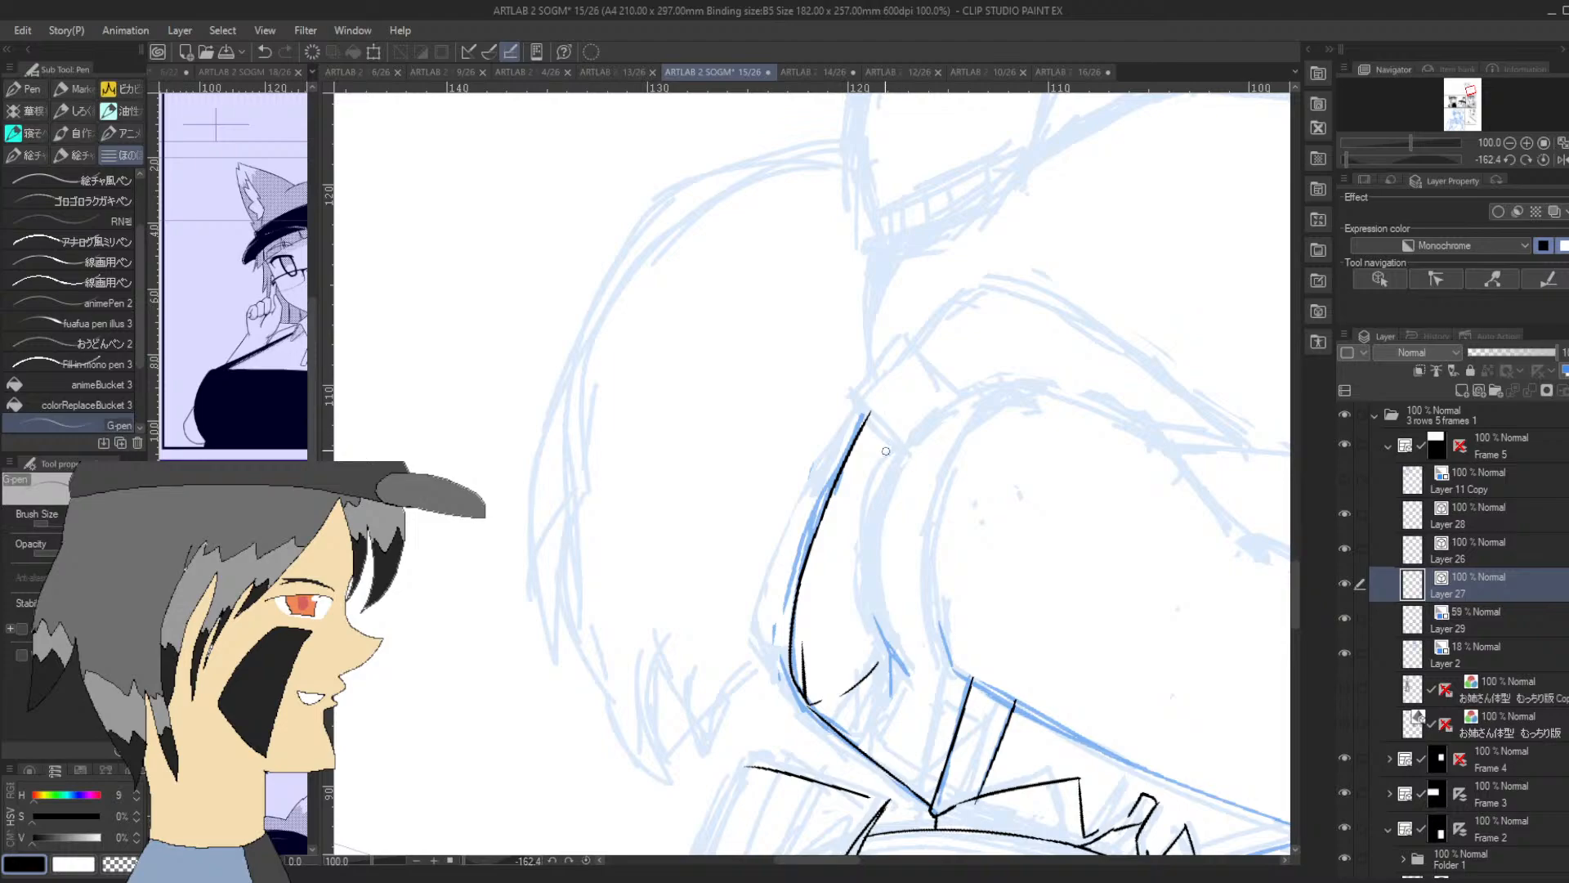
Ink the cuff's outer corner and the short outer forearm edge at the end of the upper arm's contour
key(ctrl+z)
drag(861, 418, 861, 391)
mouse_move(1393, 159)
mouse_down()
mouse_move(1379, 157)
mouse_move(1394, 157)
mouse_up()
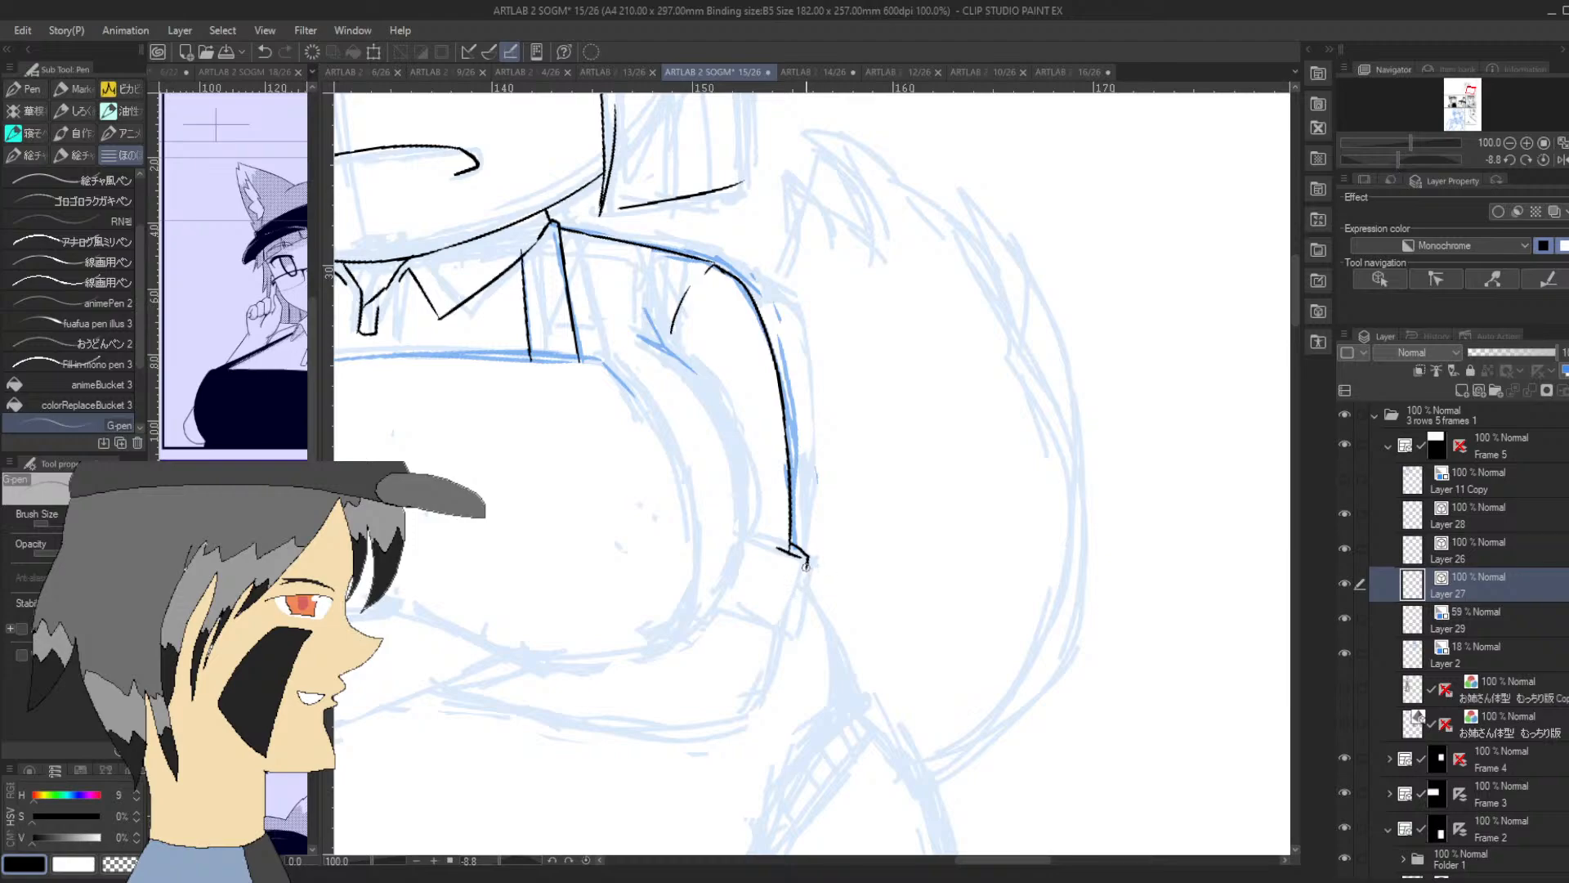
drag(807, 559, 788, 636)
drag(738, 559, 740, 481)
drag(1398, 158, 1333, 156)
key(ctrl+z)
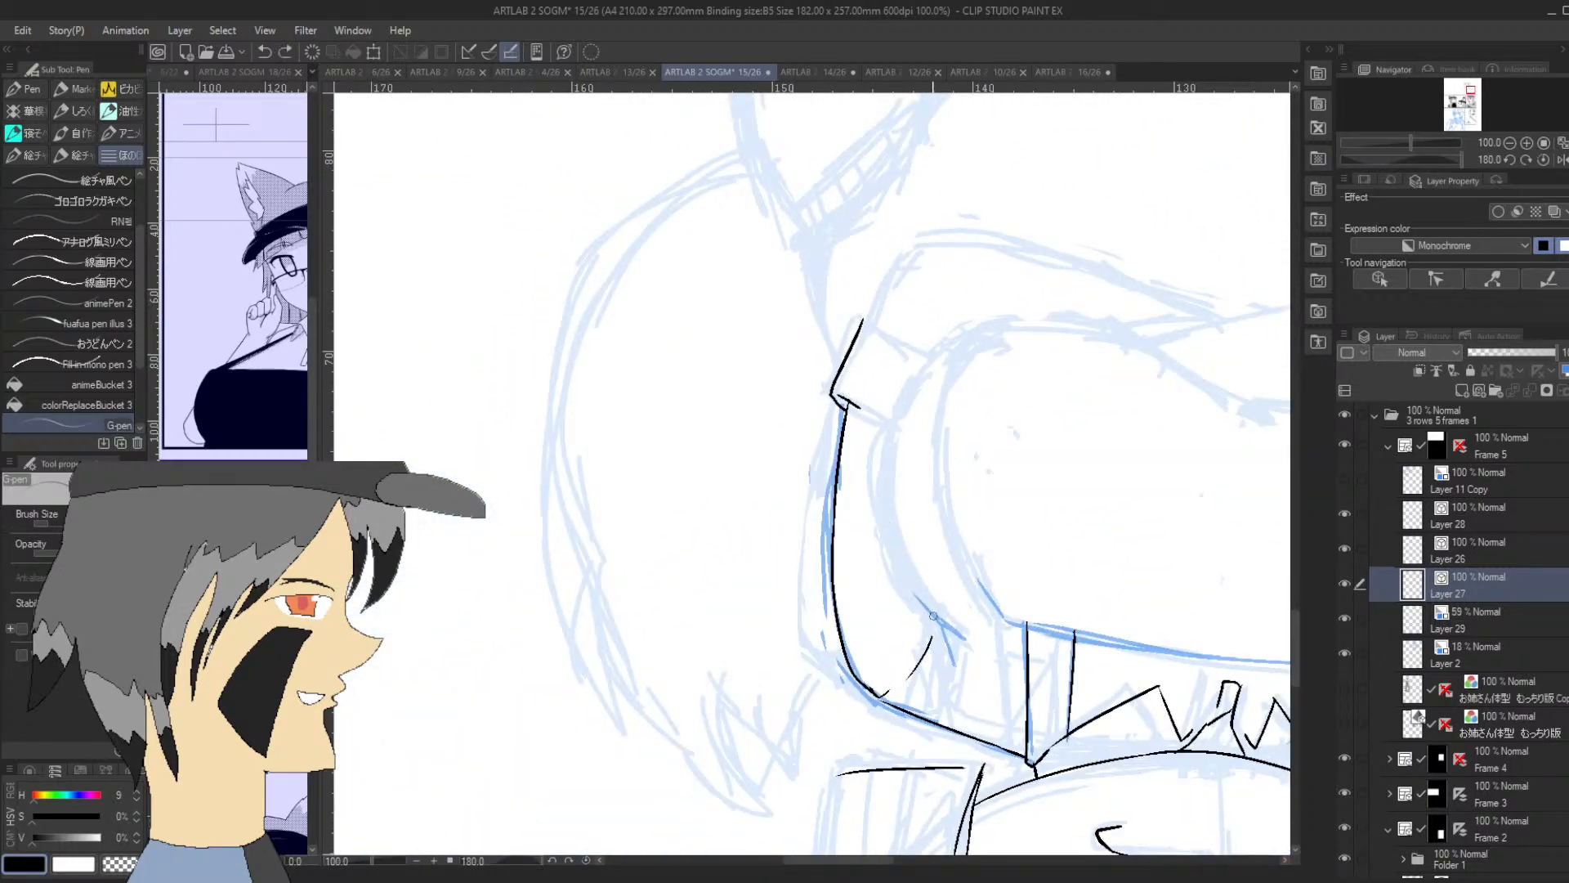
Ink the arm's inner contour in one long curve alongside the chest, from below the shoulder to the sketched forearm
mouse_move(965, 638)
mouse_down()
mouse_move(907, 568)
mouse_move(893, 514)
mouse_up()
key(ctrl+z)
mouse_move(965, 637)
mouse_down()
mouse_move(885, 477)
mouse_move(924, 363)
mouse_move(953, 341)
mouse_up()
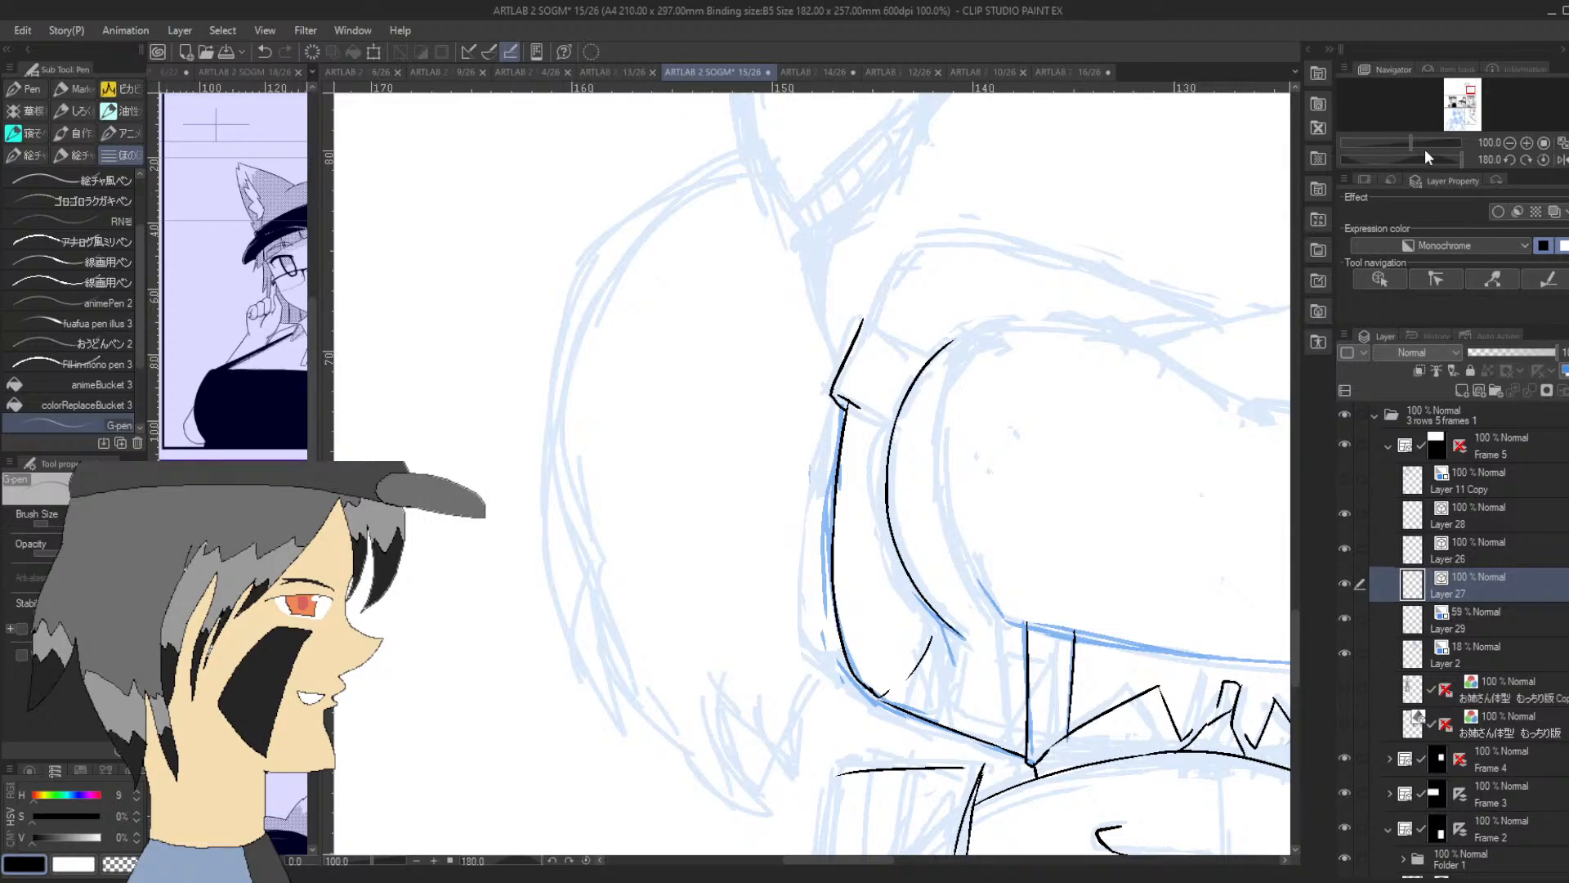
drag(1426, 158, 1404, 164)
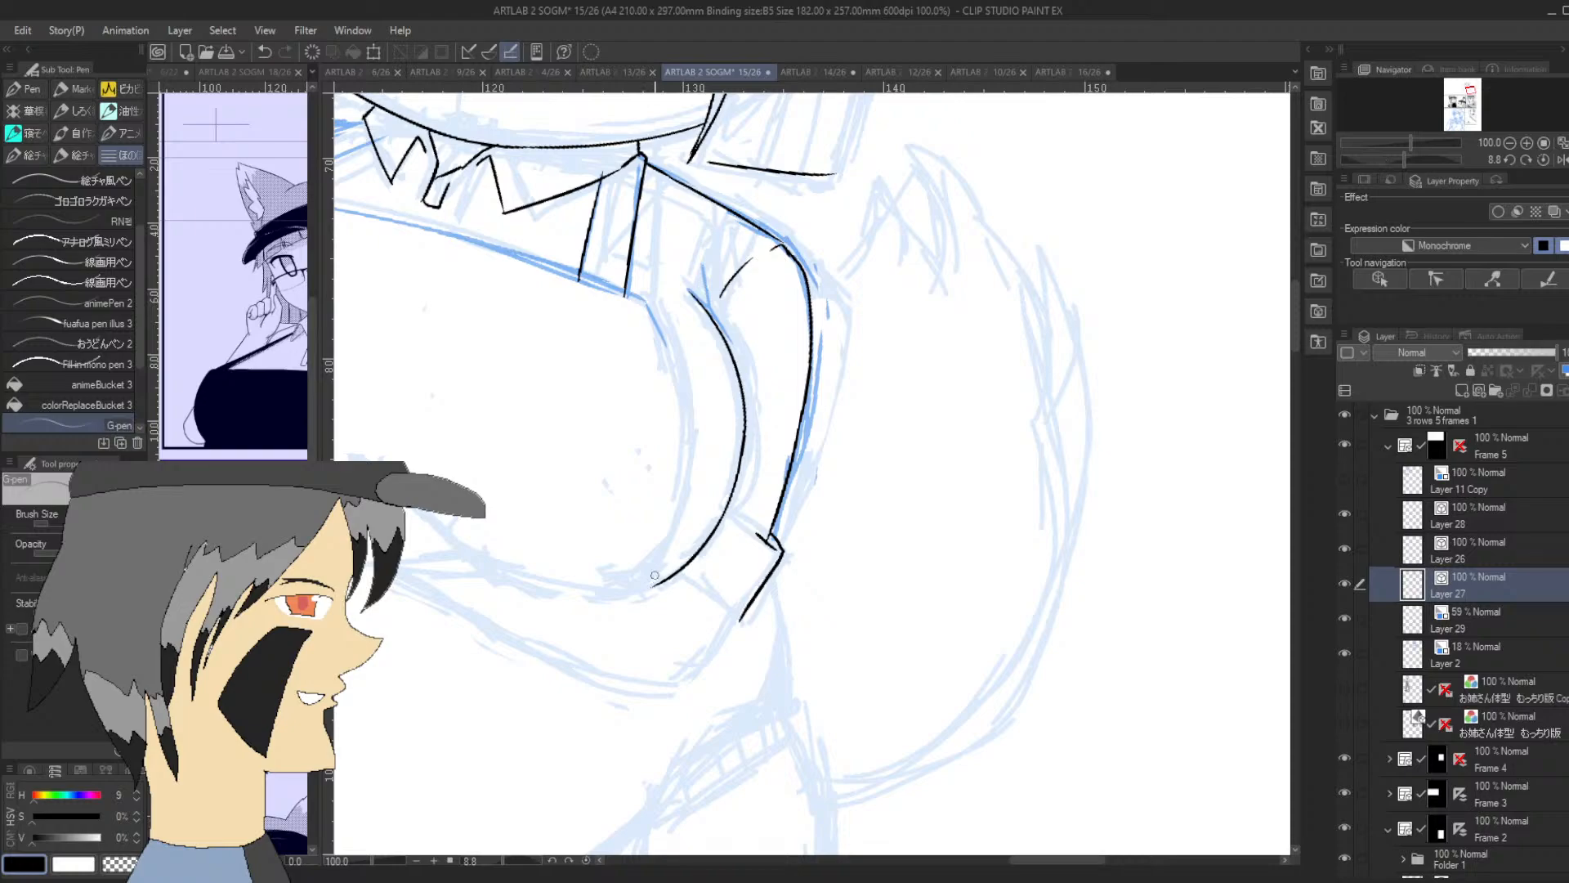
mouse_move(661, 562)
mouse_down()
mouse_move(646, 586)
mouse_move(666, 559)
mouse_up()
key(ctrl+z)
Rework the lower end of the arm's inner contour so it curves cleanly into the sketched forearm
drag(1438, 159, 1438, 155)
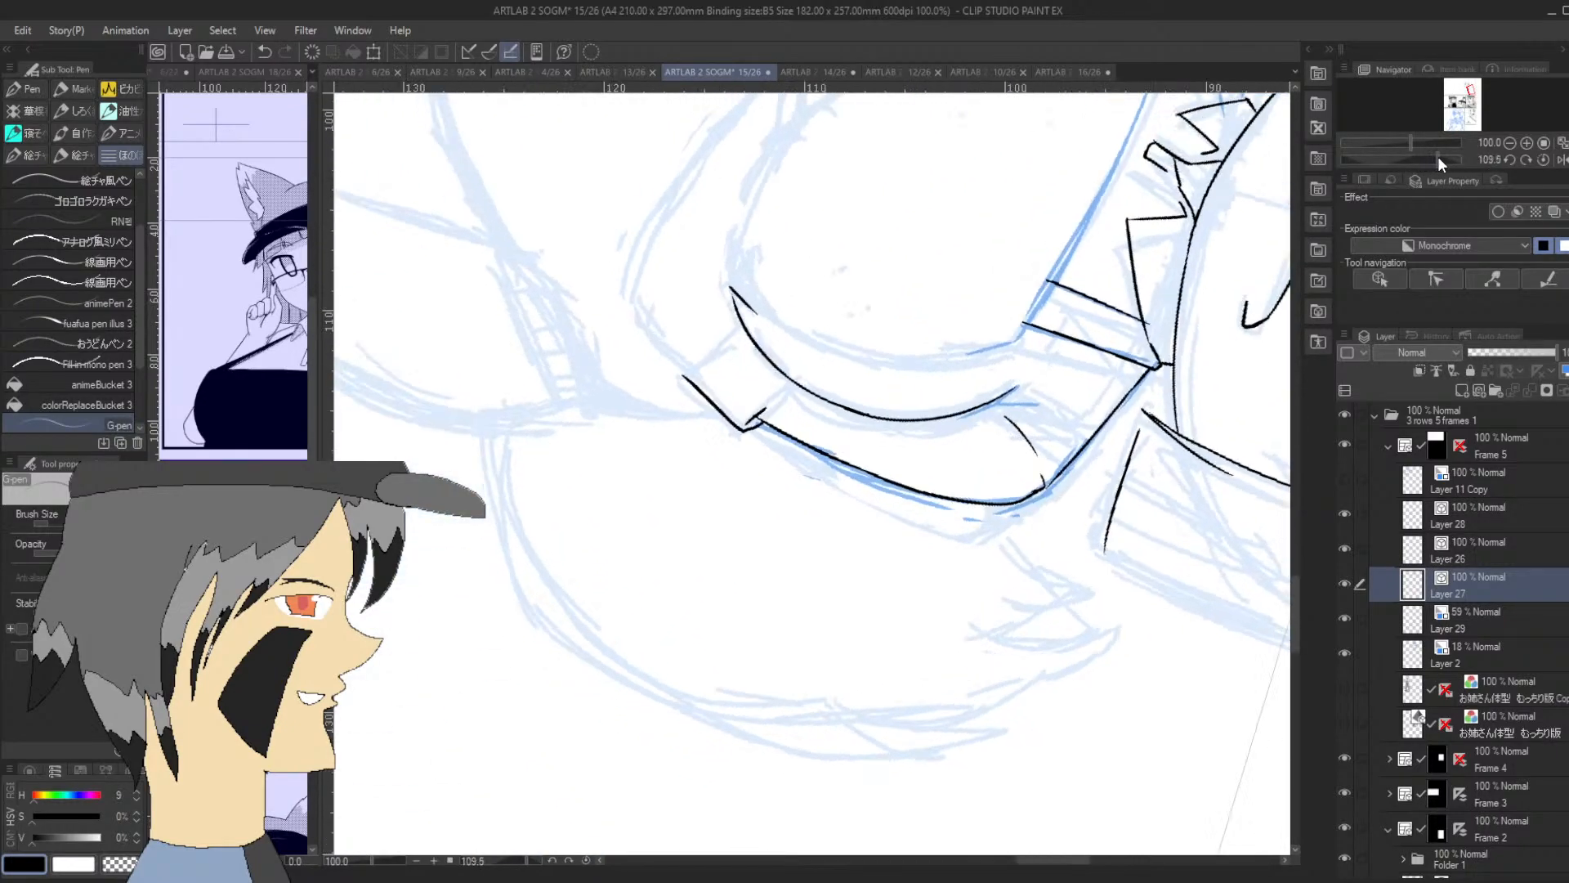
click(1526, 142)
drag(702, 236, 684, 159)
key(ctrl+z)
key(ctrl+z)
key(ctrl+z)
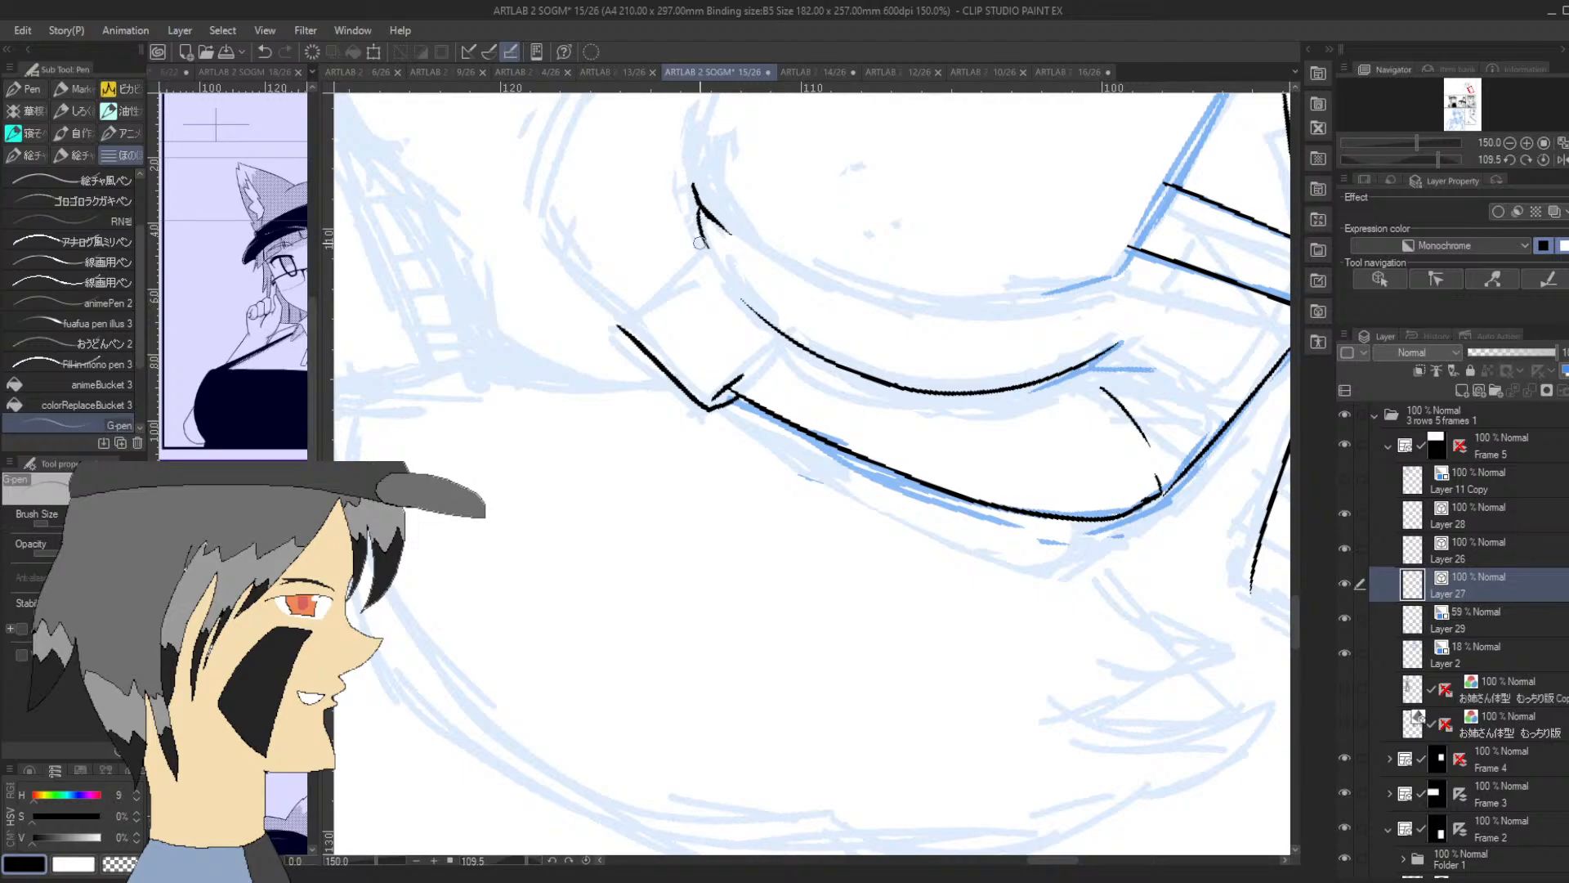
drag(751, 311, 707, 247)
key(ctrl+z)
drag(753, 313, 698, 212)
Examine the inked figure within the whole panel, from the face and collar down to the chest and crossed arms
click(1297, 309)
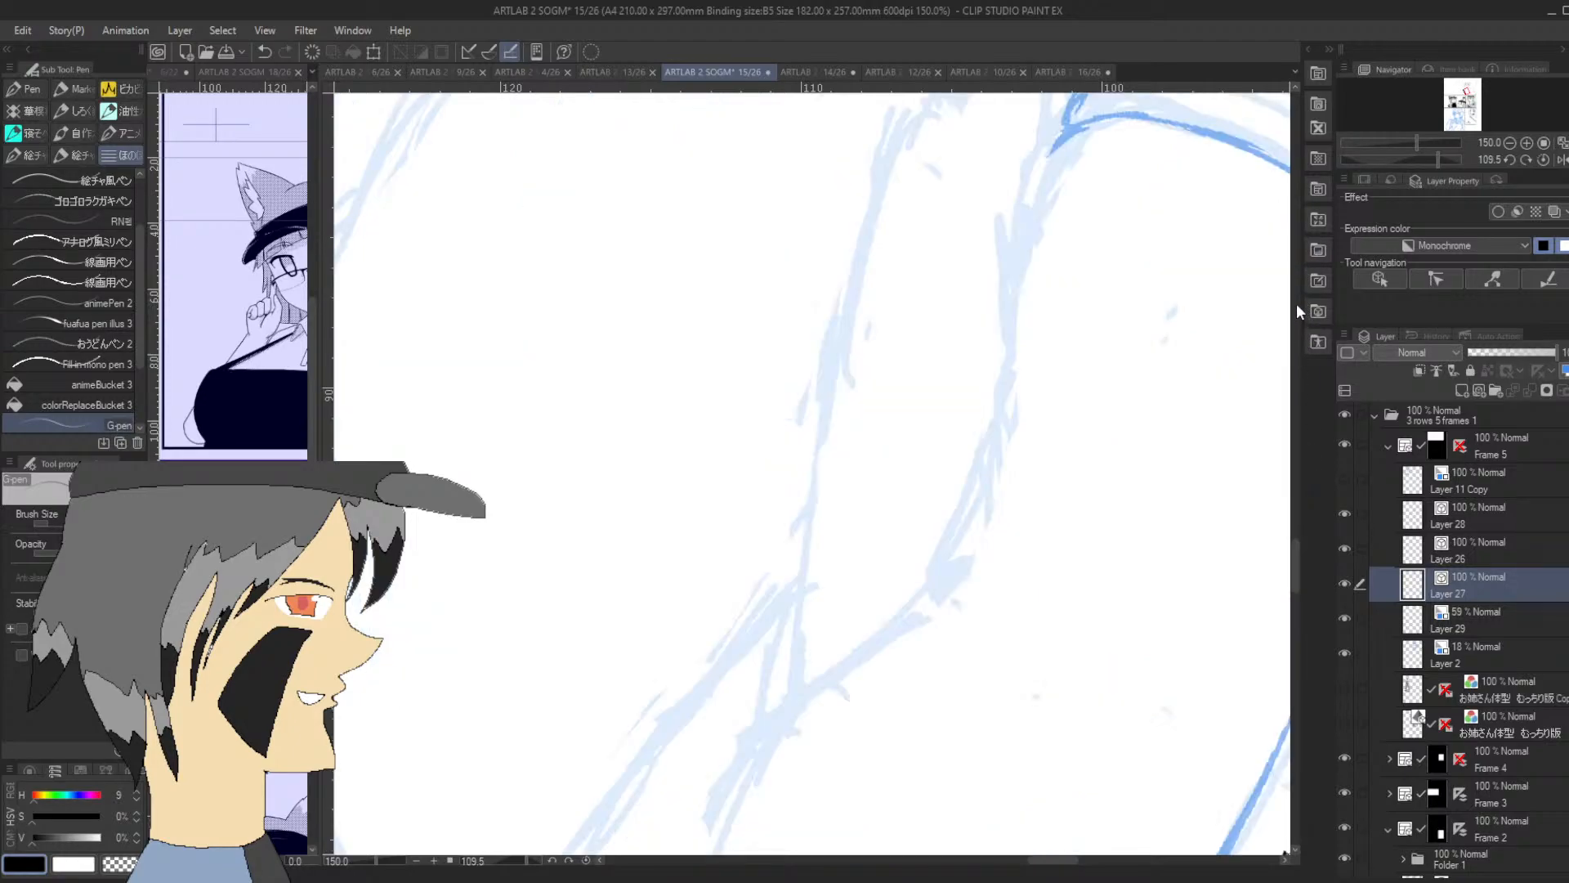
click(1296, 305)
click(1509, 142)
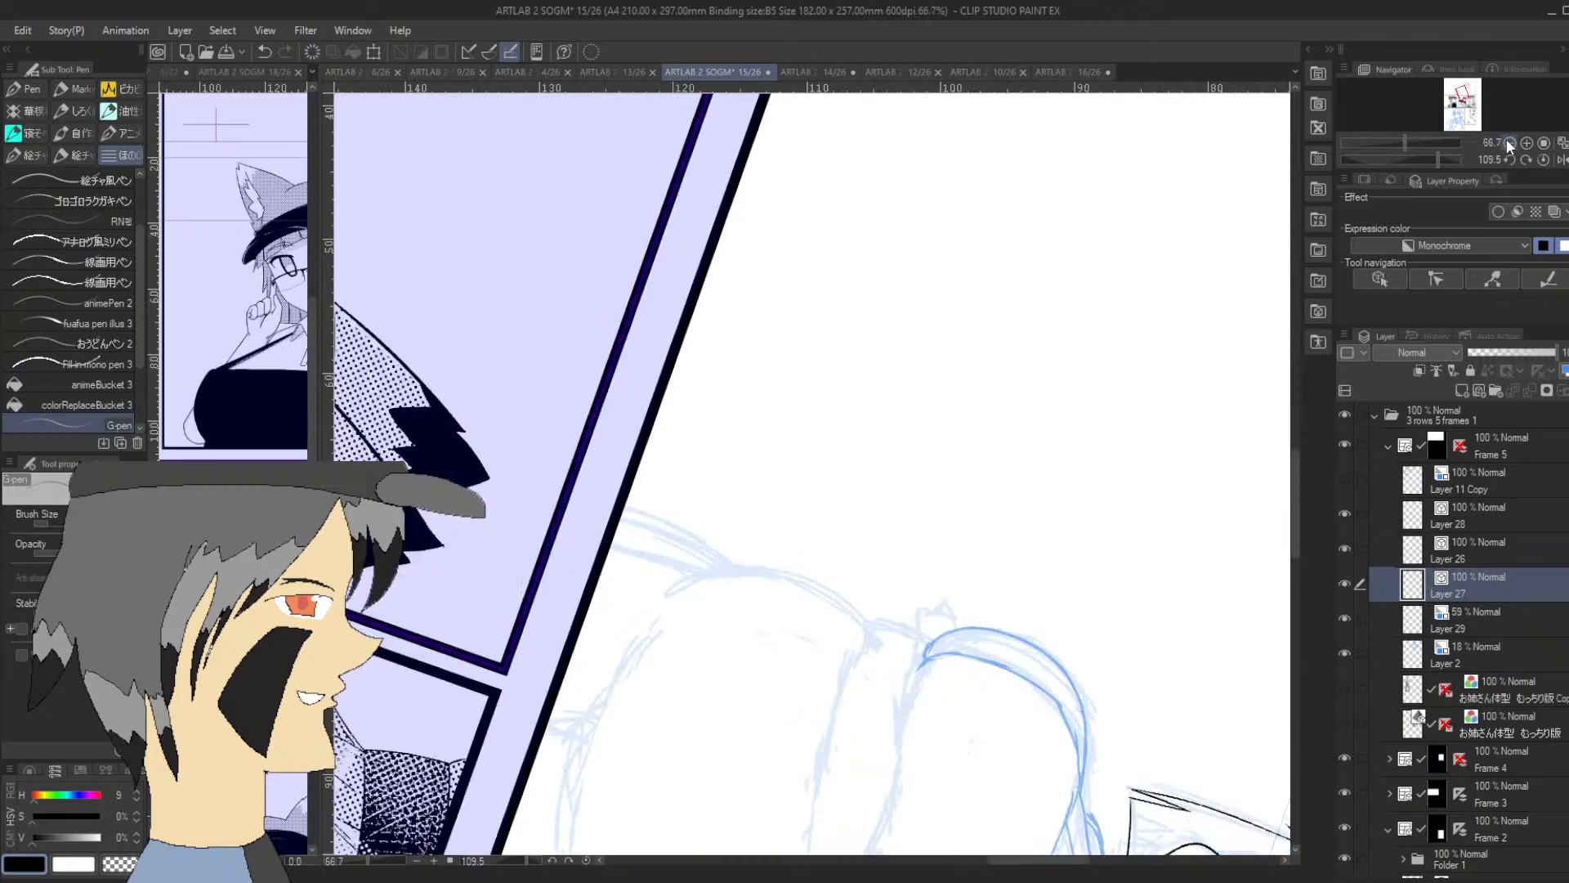
click(1508, 141)
click(1508, 142)
click(1509, 141)
click(1508, 141)
mouse_move(1471, 103)
mouse_down()
mouse_move(1450, 103)
mouse_move(1470, 88)
mouse_up()
drag(1438, 159, 1424, 153)
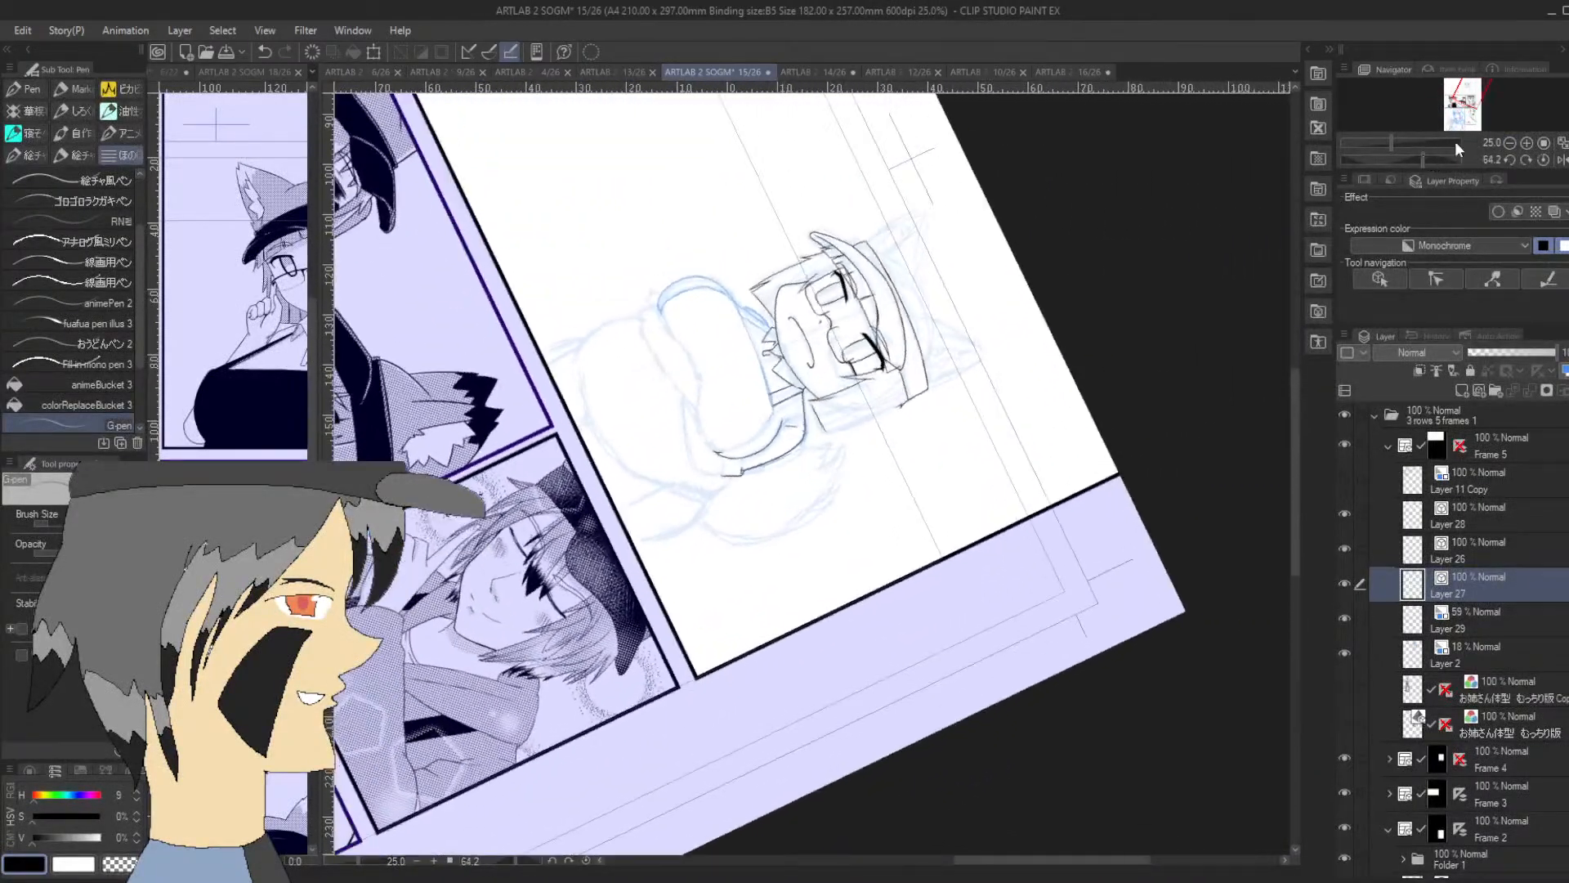
click(1525, 143)
click(1525, 143)
click(1525, 143)
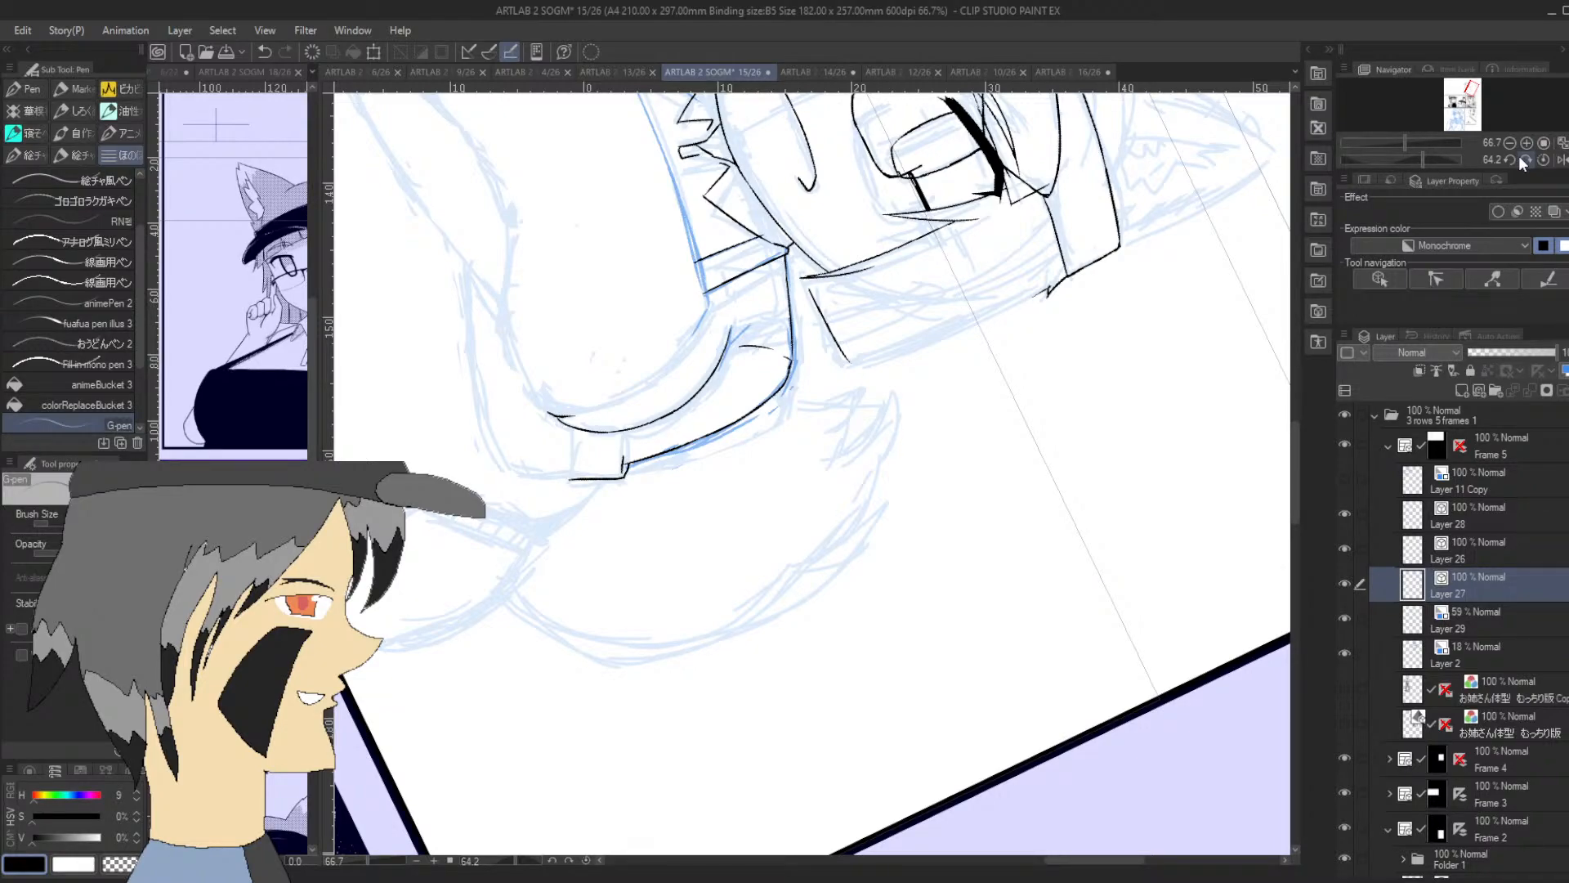
click(1469, 89)
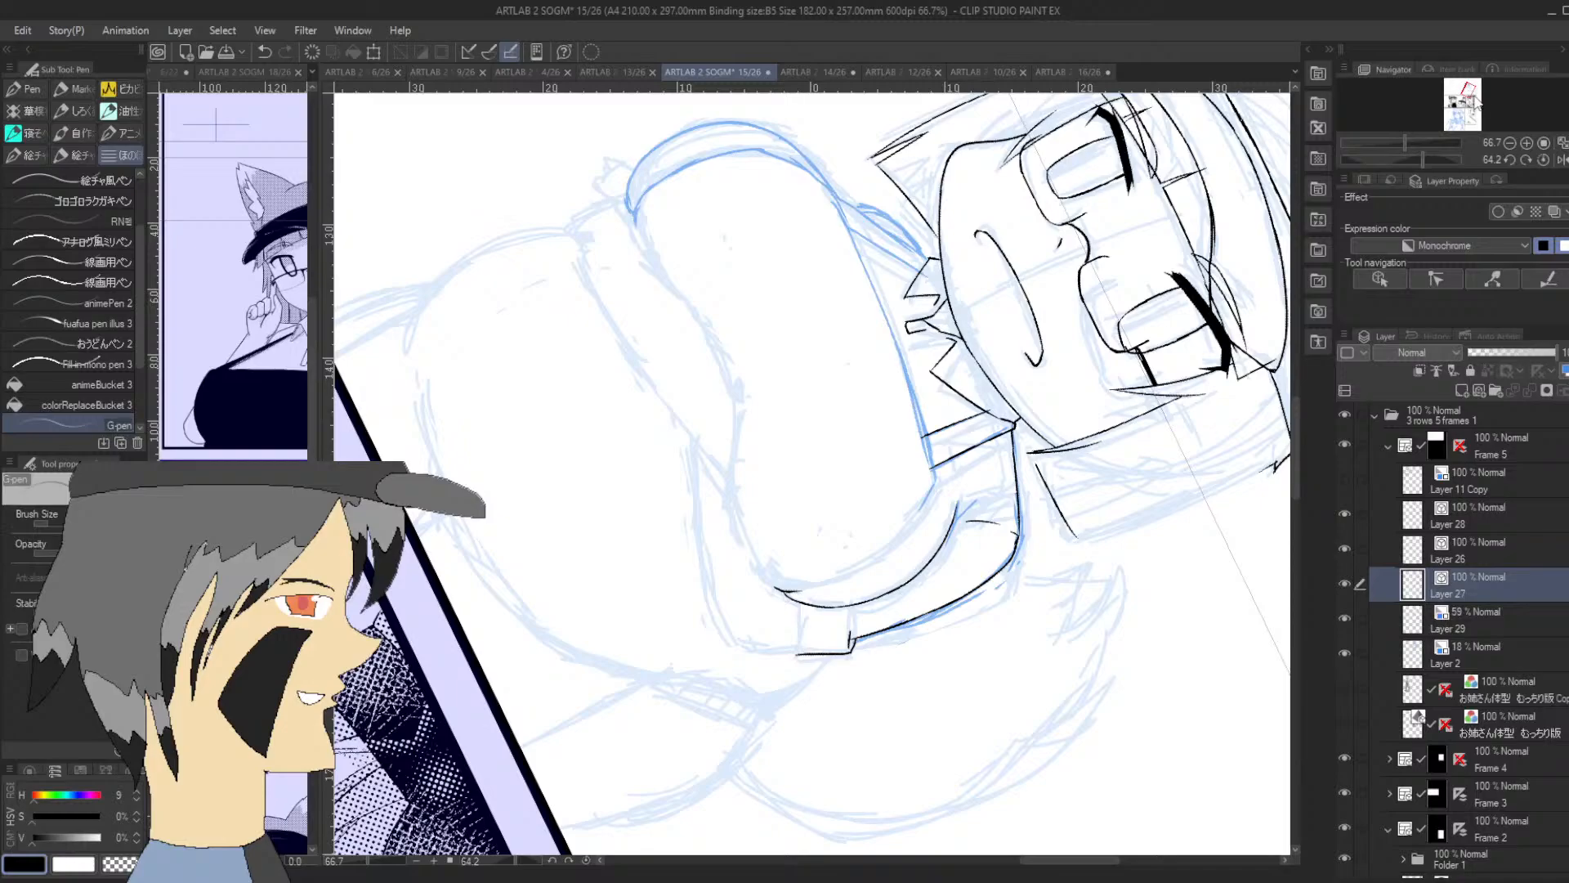
drag(1423, 159, 1397, 154)
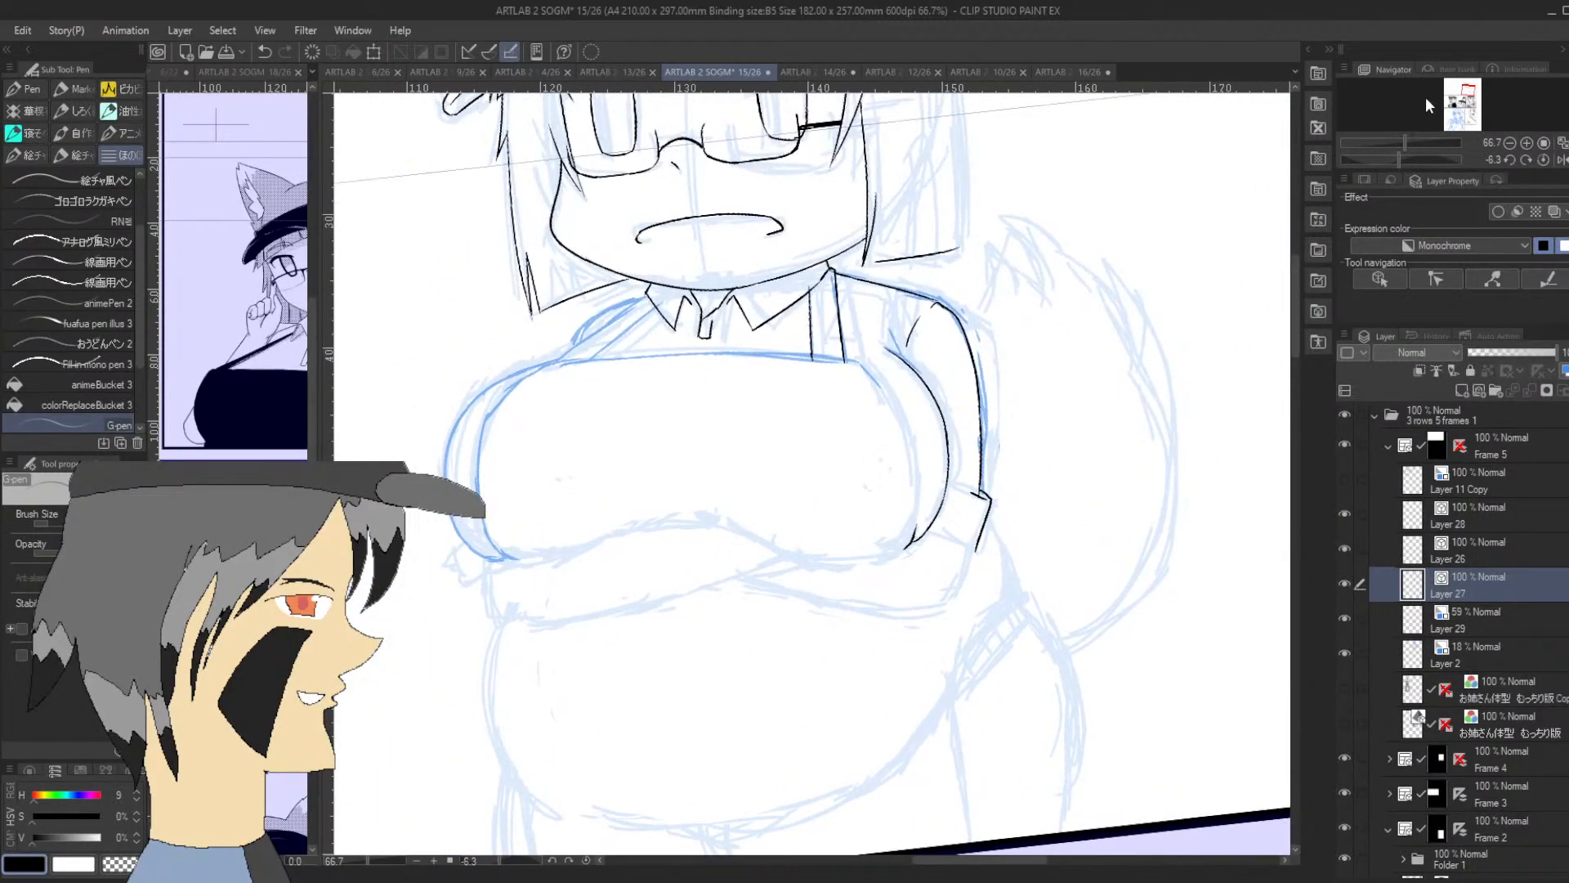
Ink both edges of the remaining strap, from the narrower collar flap down to the chest's upper edge
drag(1467, 92, 1466, 88)
click(1525, 143)
click(1526, 143)
click(1525, 143)
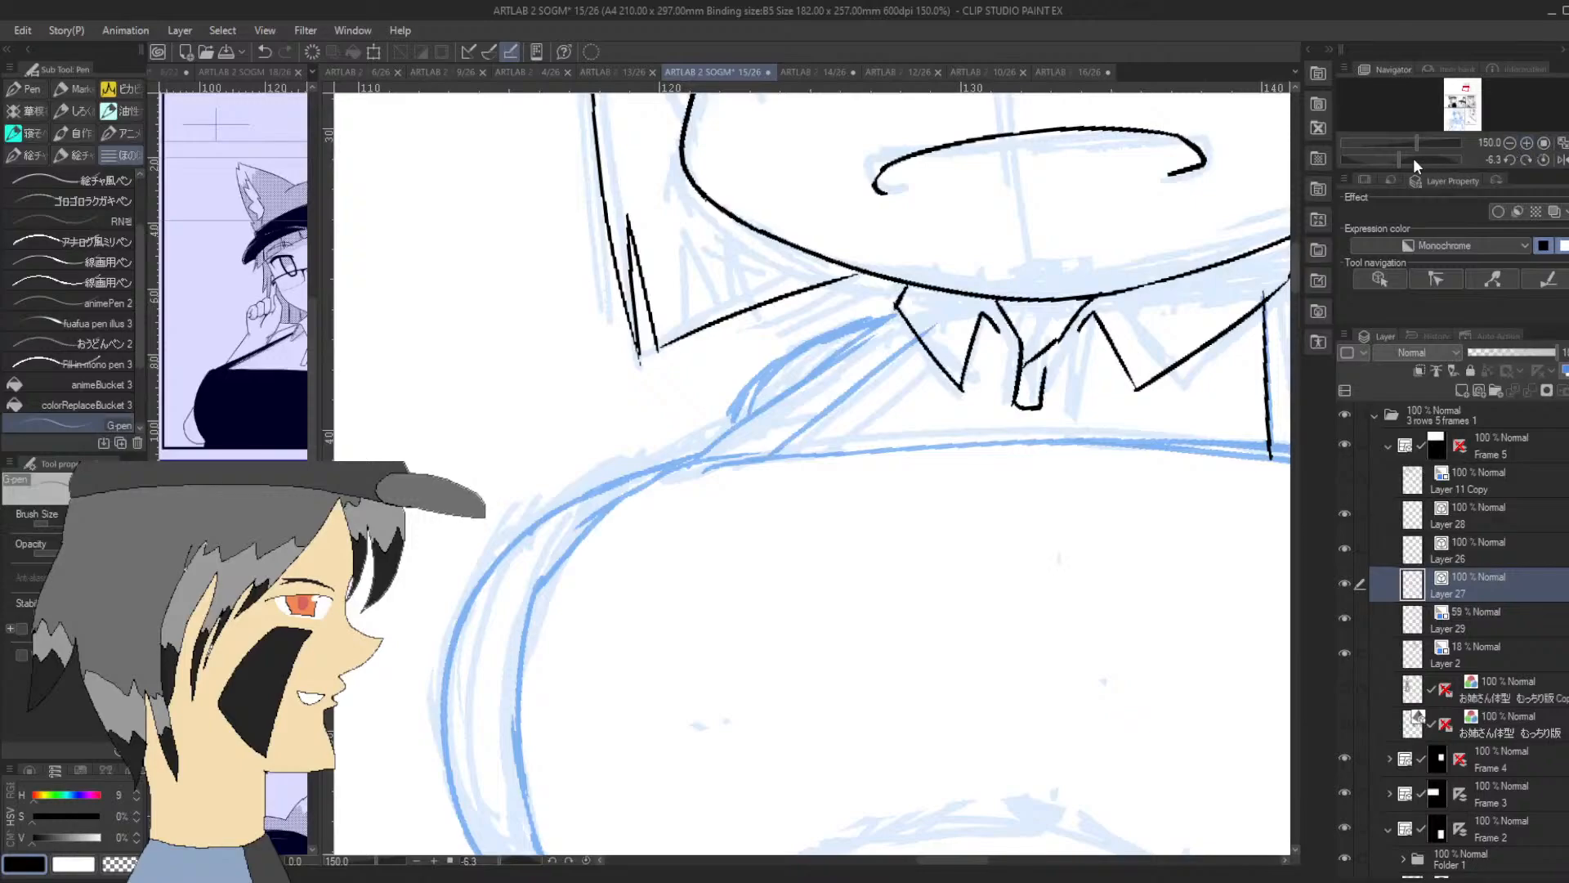
drag(1414, 159, 1380, 158)
drag(722, 318, 740, 557)
key(ctrl+z)
mouse_move(724, 317)
mouse_down()
mouse_move(726, 357)
mouse_move(722, 299)
mouse_up()
key(ctrl+z)
key(ctrl+z)
drag(740, 558, 722, 313)
drag(774, 505, 754, 289)
key(ctrl+z)
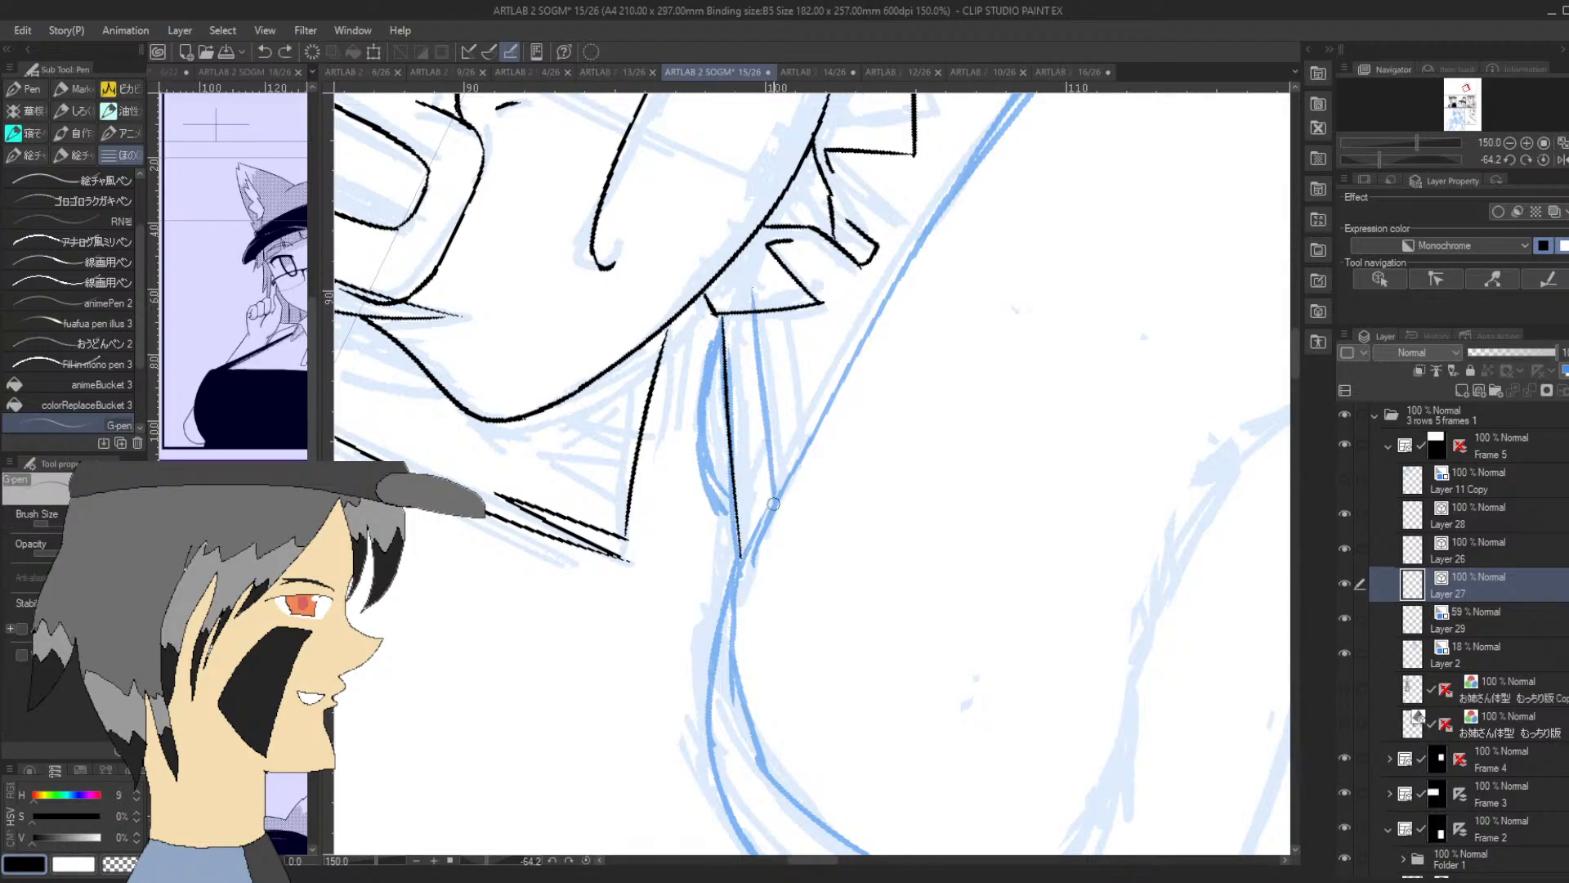
drag(773, 503, 753, 291)
Ink the chest's upper corner below the strap and start the chest side and the outer arm line from it
drag(737, 576, 765, 514)
drag(734, 582, 740, 700)
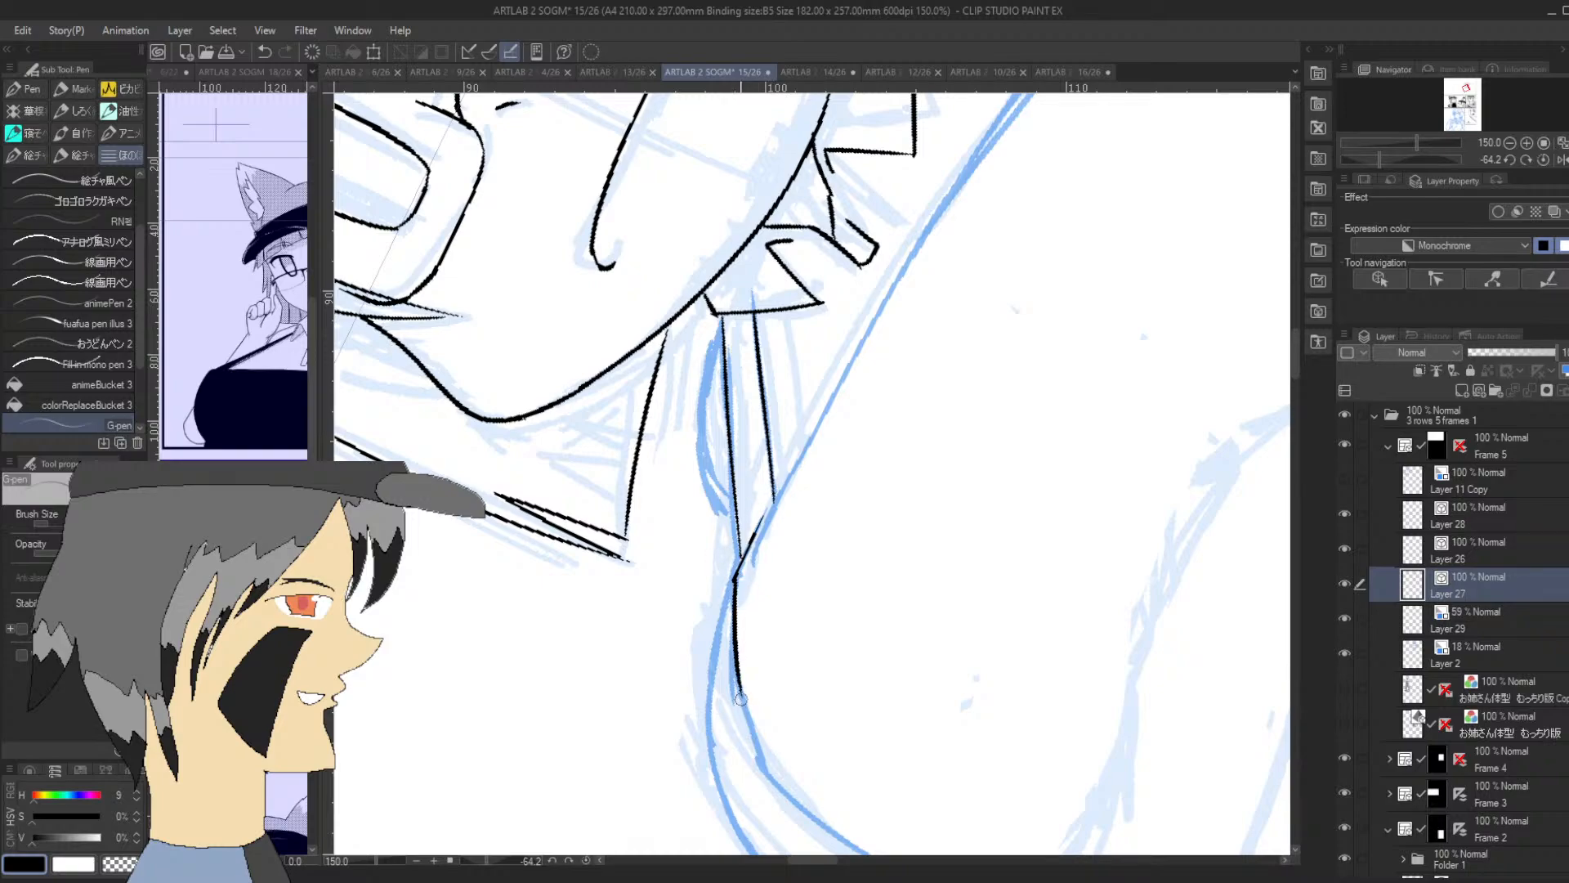
drag(734, 583, 716, 647)
Ink the small curved shoulder outline beside the narrower strap, with a short crease inside it
mouse_move(733, 510)
mouse_down()
mouse_move(703, 448)
mouse_move(721, 460)
mouse_up()
drag(703, 422, 724, 312)
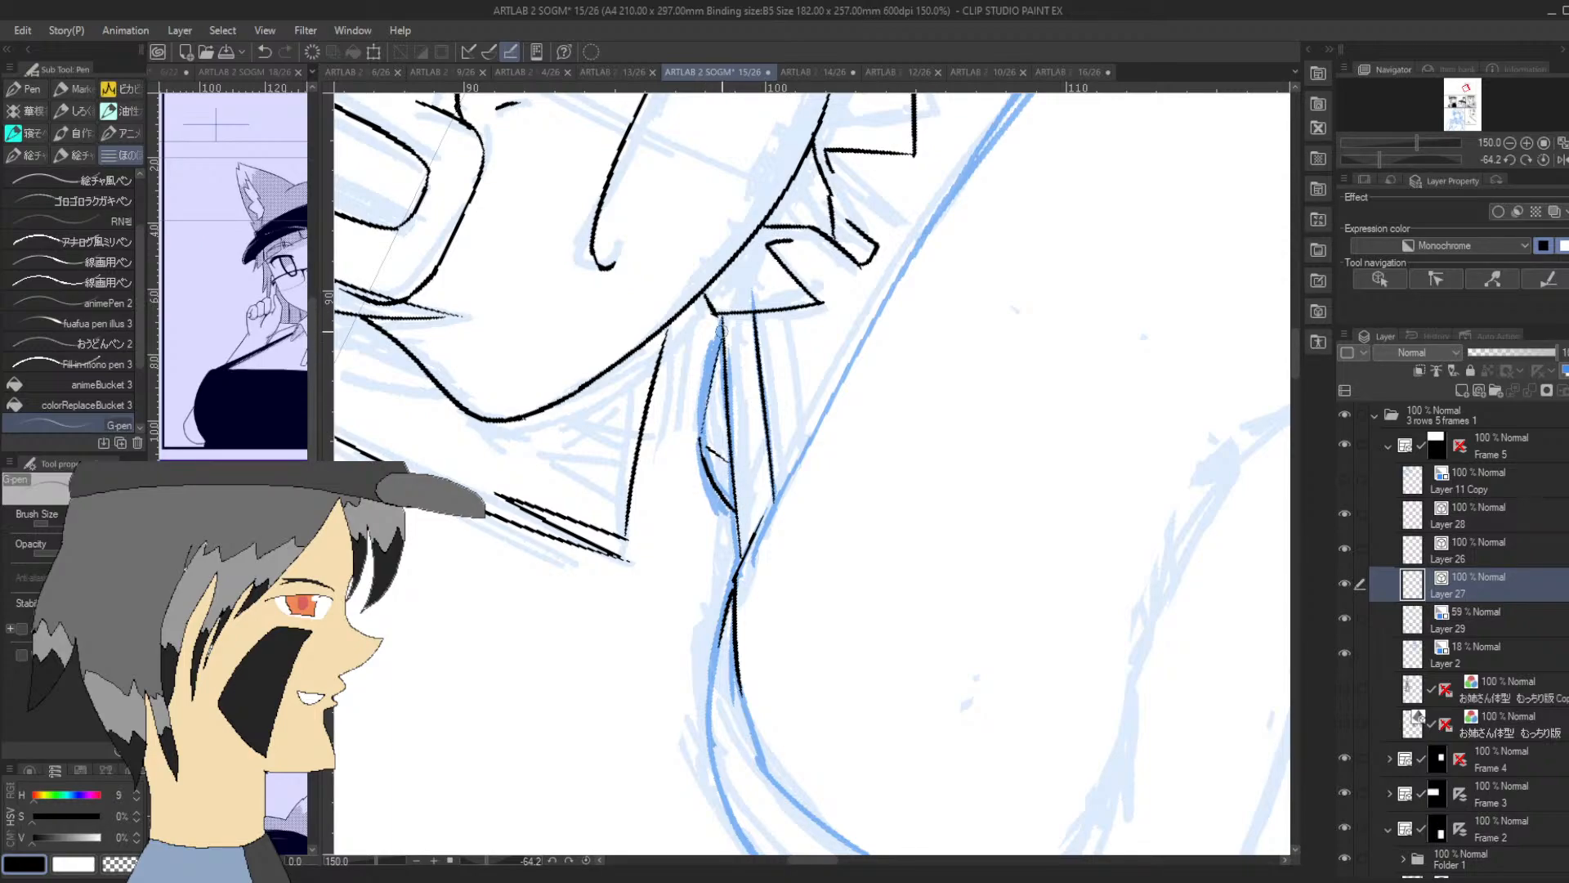
key(ctrl+z)
drag(701, 439, 722, 308)
drag(1379, 160, 1399, 159)
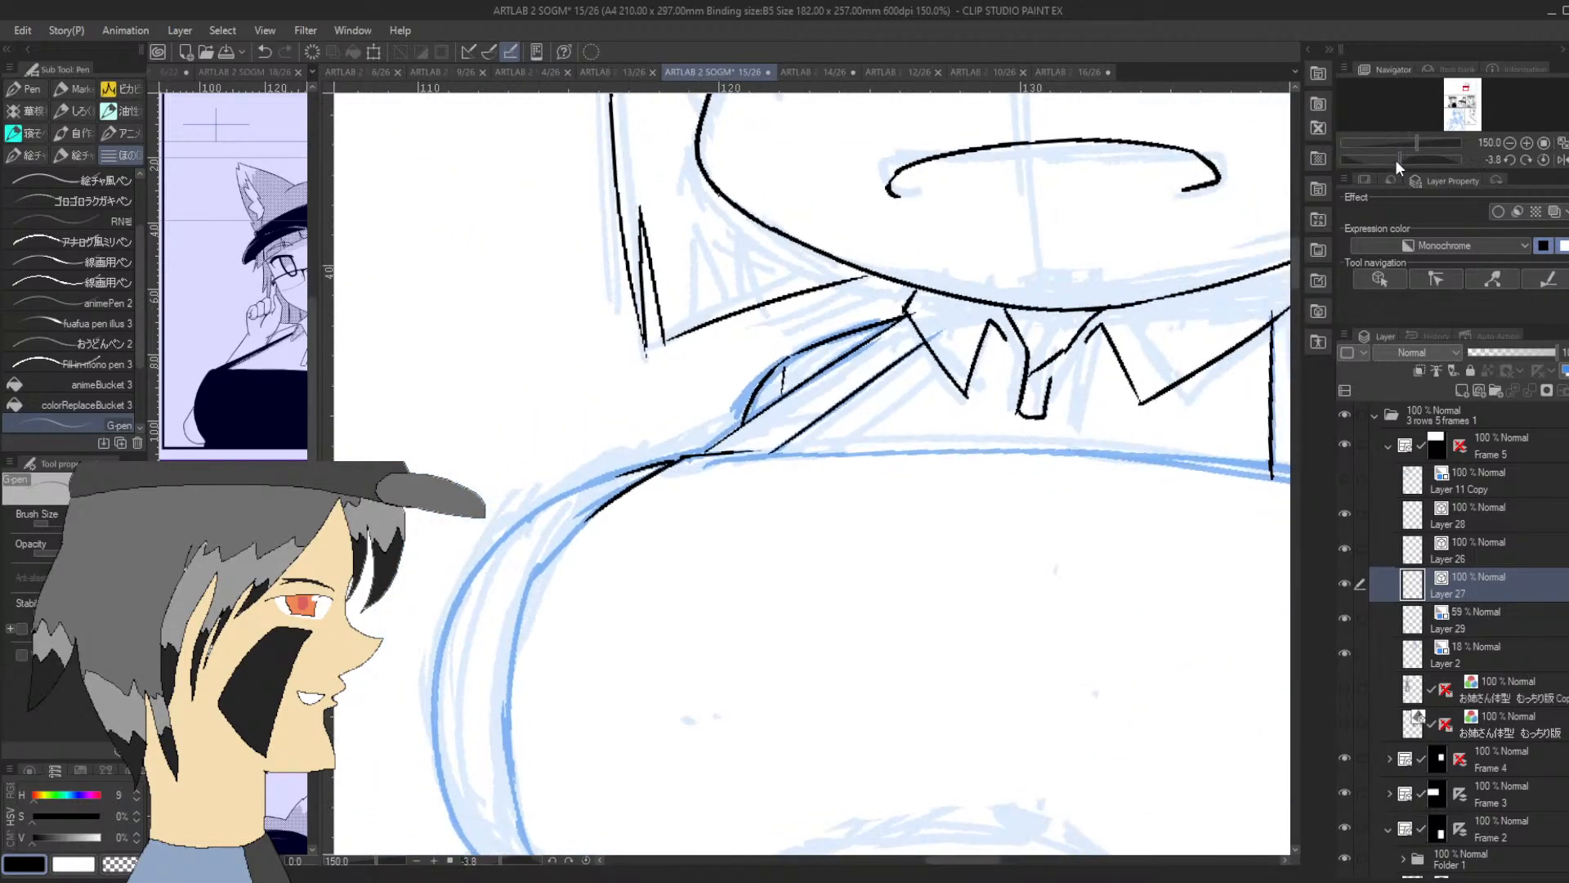
drag(729, 433, 764, 364)
key(ctrl+z)
drag(728, 437, 775, 367)
key(ctrl+z)
drag(919, 309, 913, 314)
Ink a long strand line inside the side hair lock above the newly inked shoulder, rising from its lower edge
drag(705, 317, 694, 202)
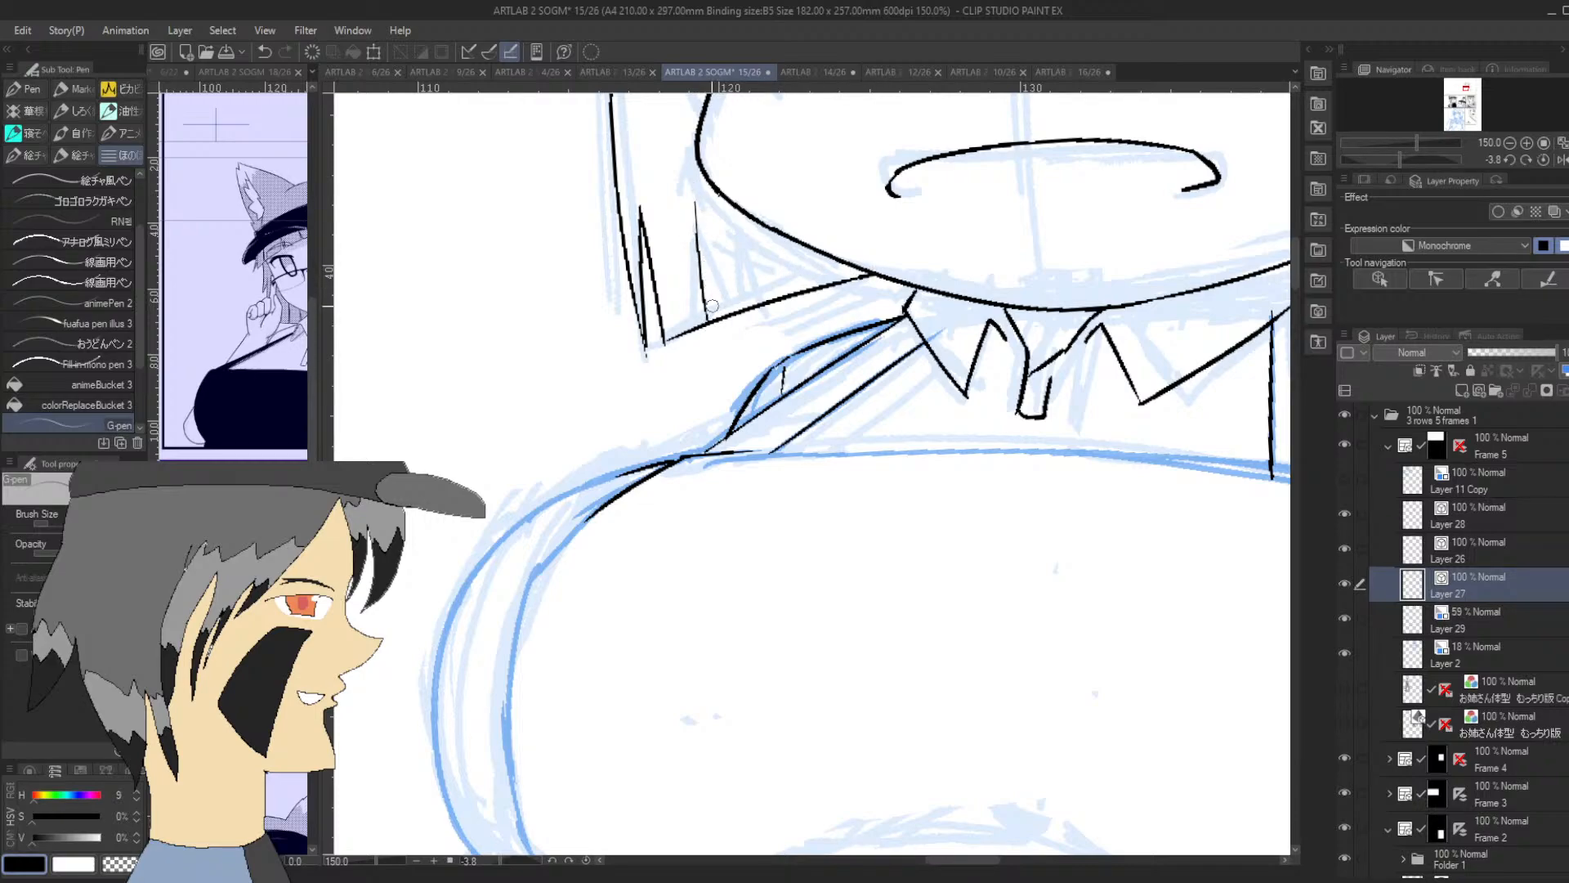
click(1511, 143)
drag(1467, 89, 1464, 86)
key(ctrl+z)
drag(836, 557, 820, 282)
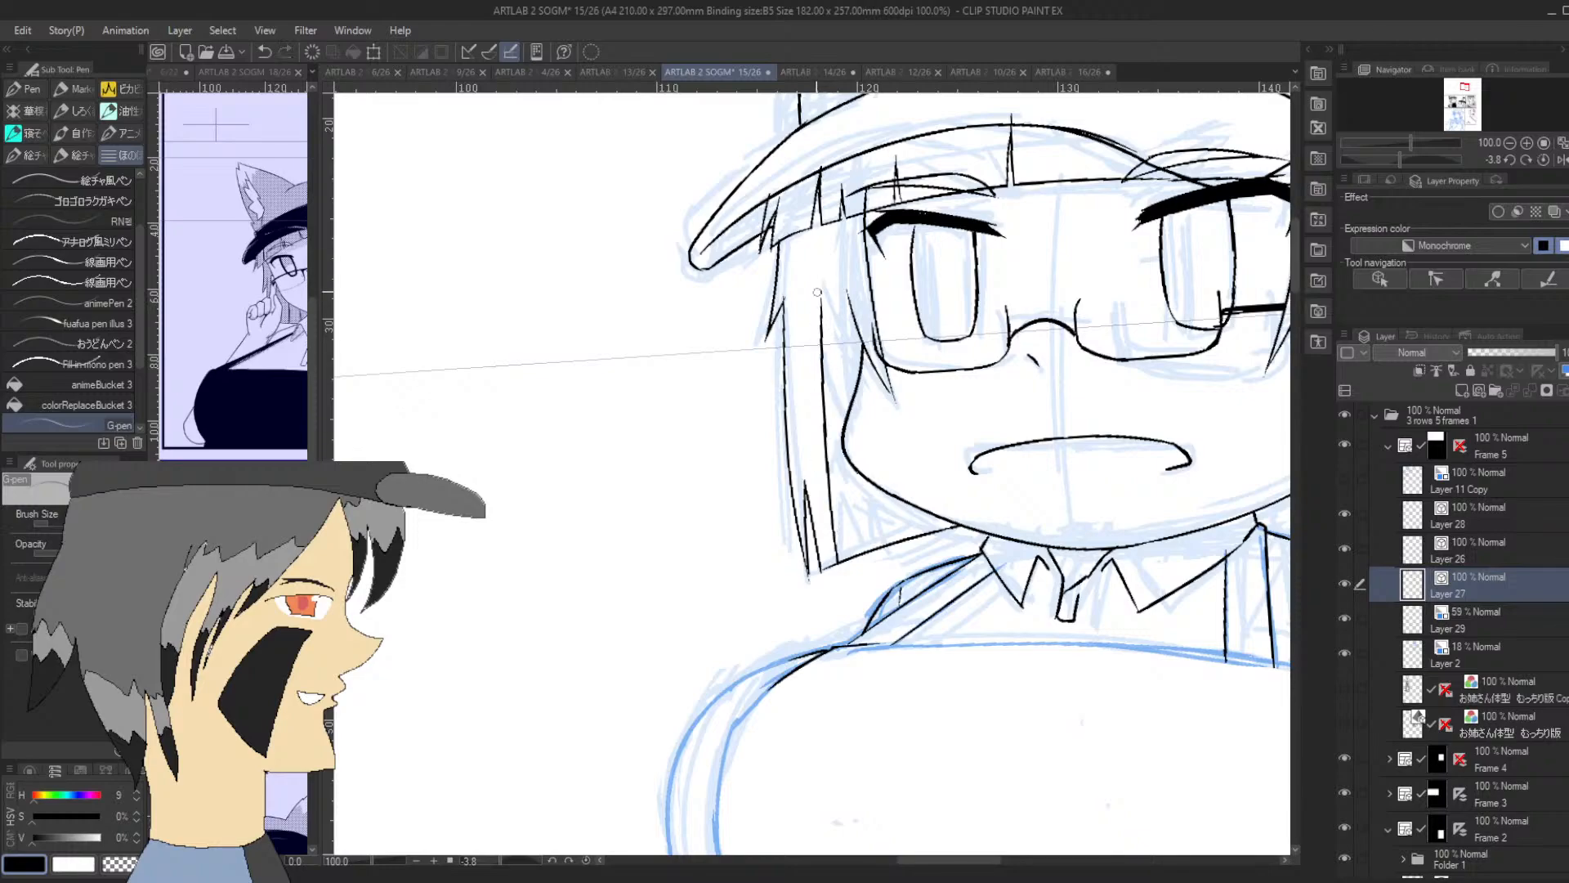
key(ctrl+z)
drag(843, 555, 822, 370)
Ink a second strand line converging on the first and clear the lock's lower edge between them to form a split
drag(859, 556, 828, 418)
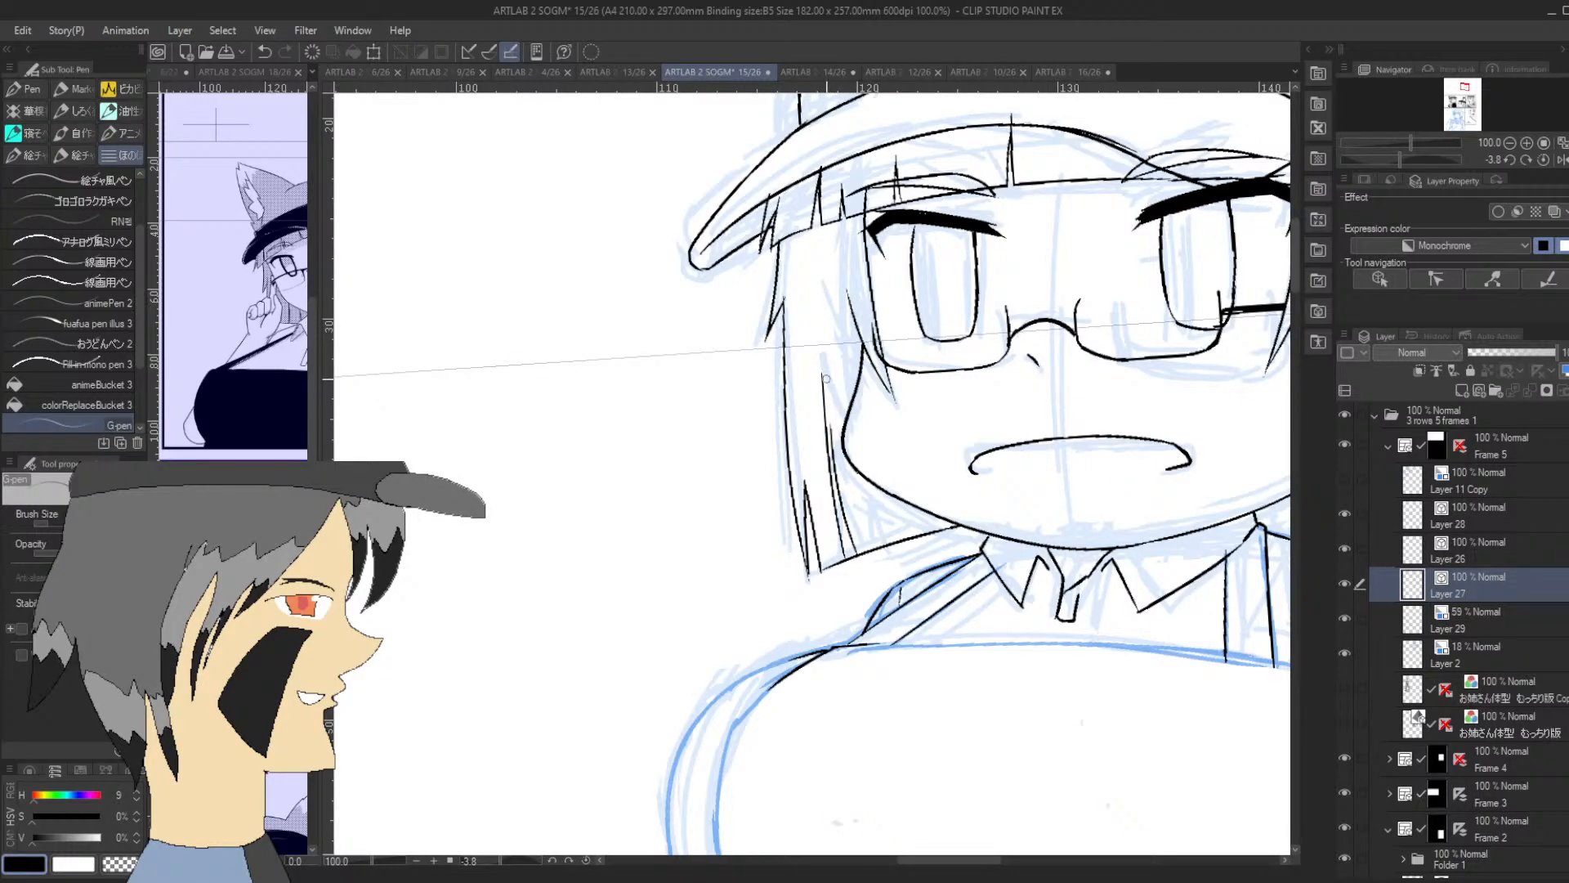
key(ctrl+z)
drag(858, 555, 821, 405)
key(ctrl+z)
drag(860, 556, 825, 395)
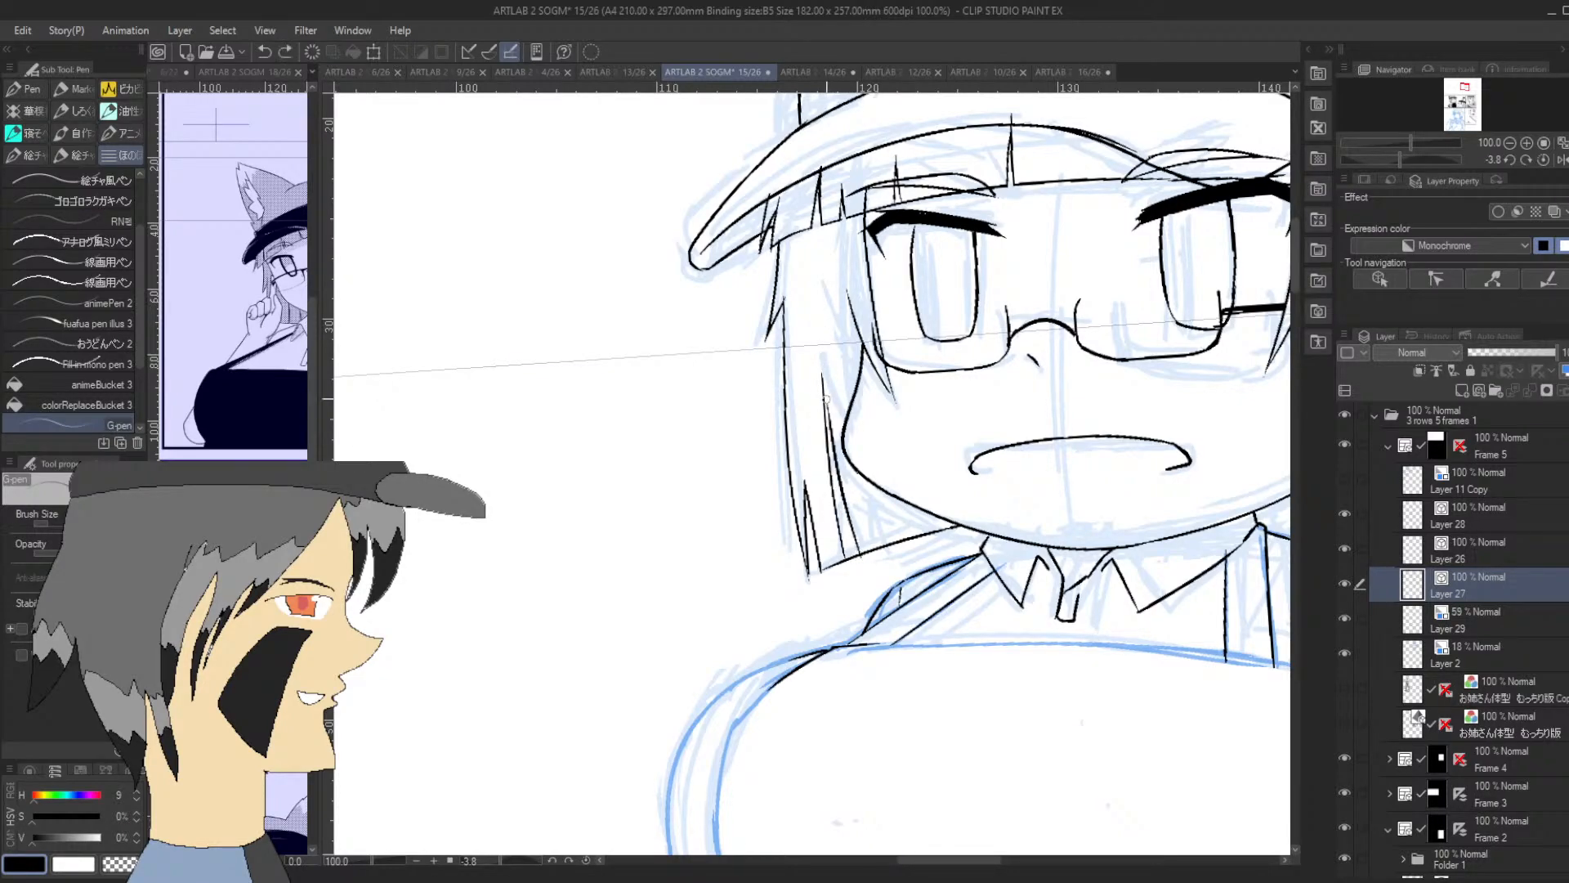
key(ctrl+z)
drag(860, 557, 820, 359)
key(ctrl+z)
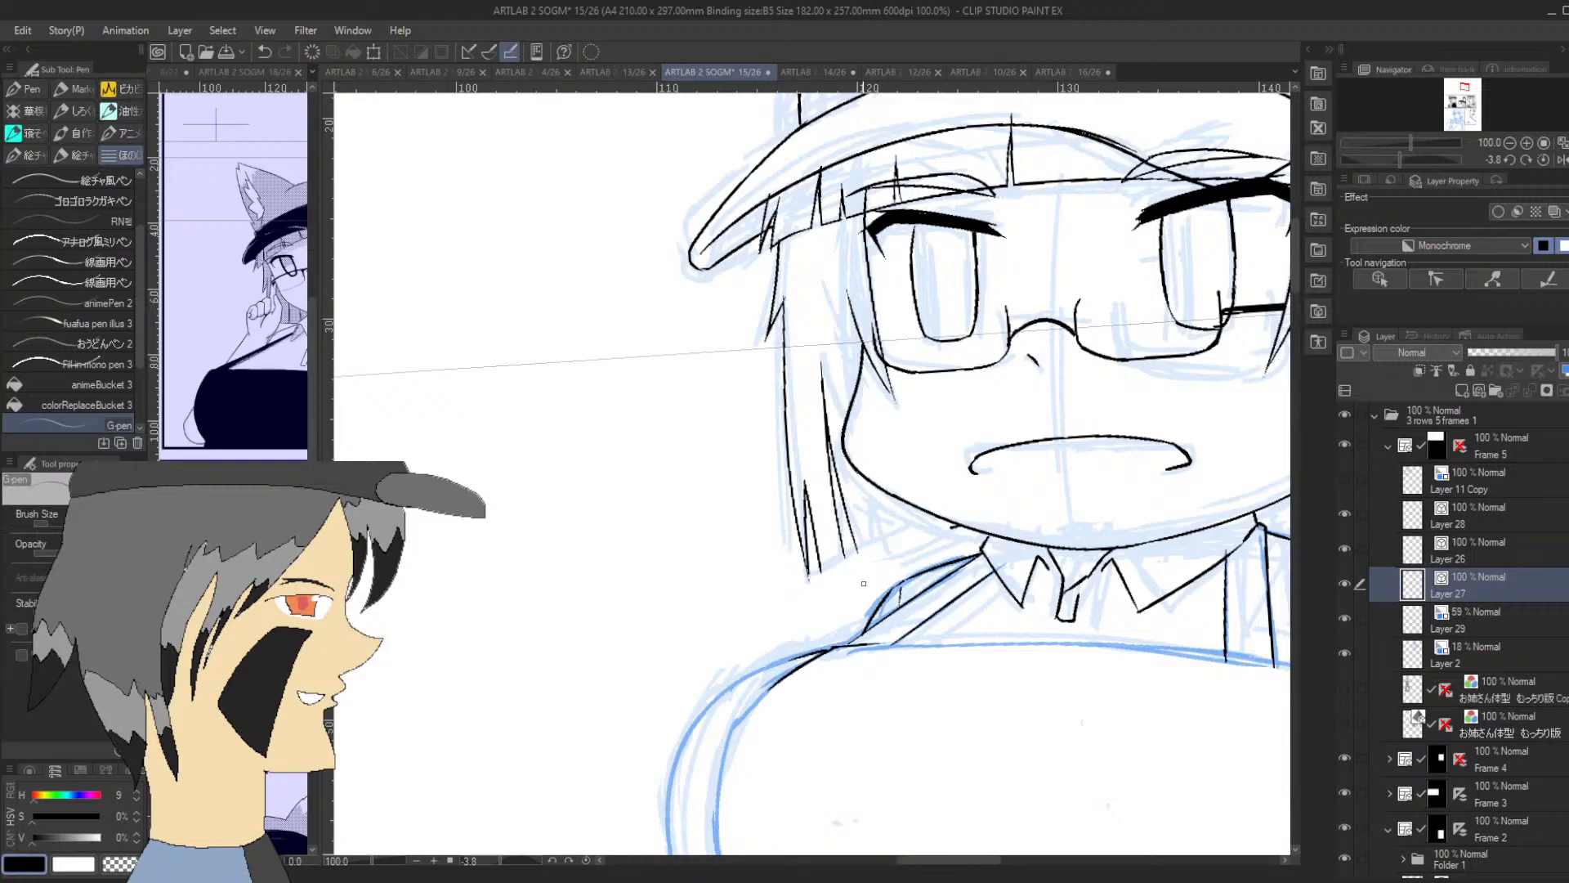
key(ctrl+z)
mouse_move(843, 539)
mouse_down()
mouse_move(851, 582)
mouse_move(861, 574)
mouse_up()
key(ctrl+z)
Ink short strand lines below the jaw in the same hair lock, shaping a narrow split at its lower edge
drag(886, 537, 878, 479)
drag(896, 546, 886, 478)
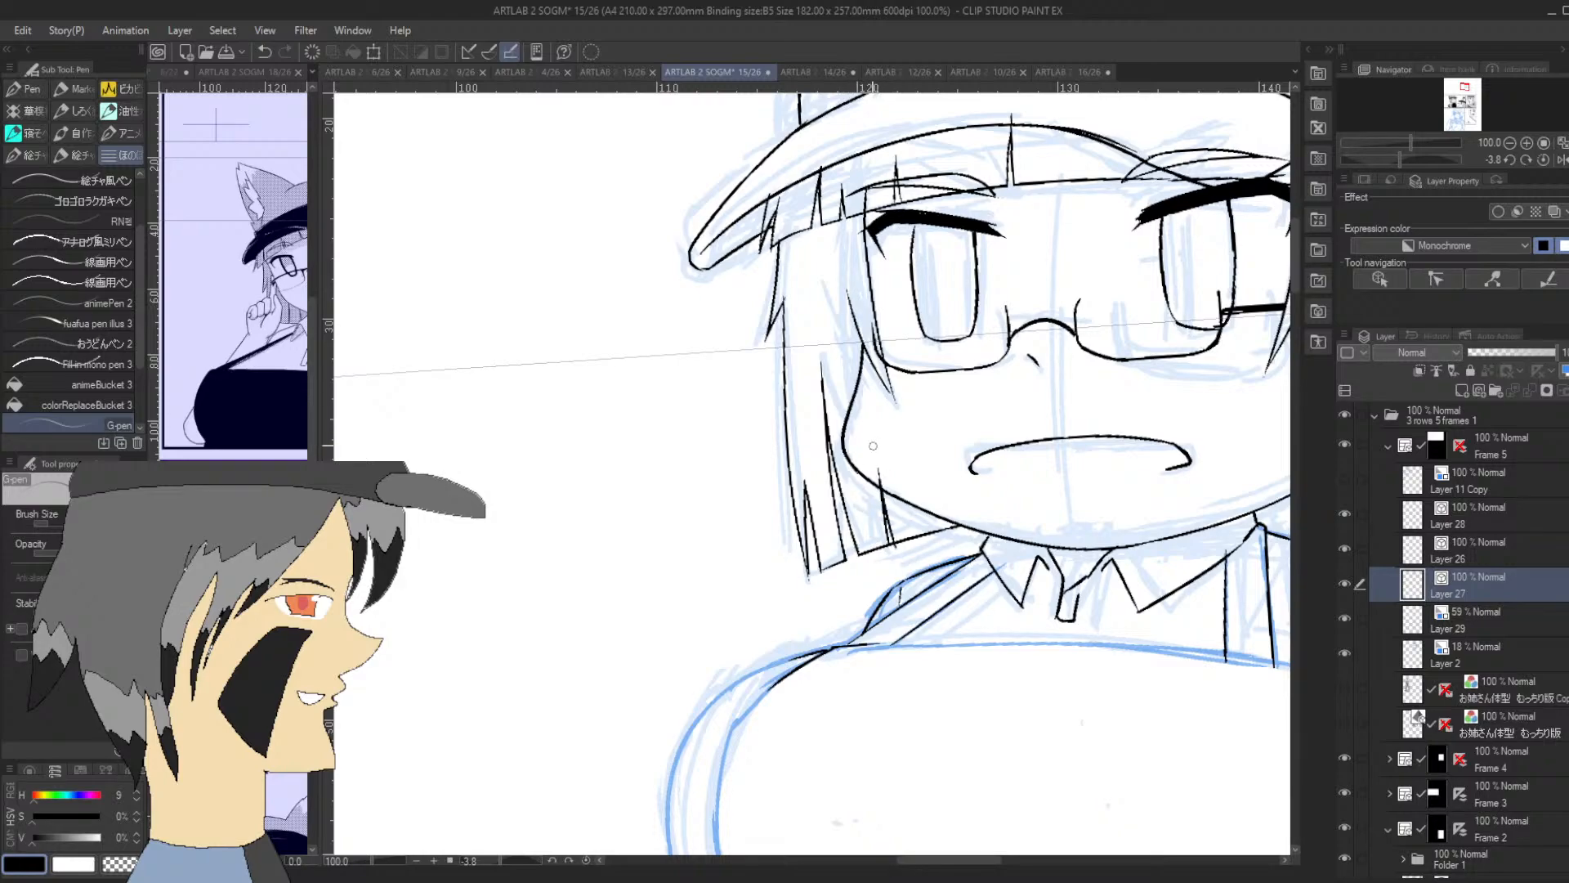
drag(918, 537, 911, 506)
drag(901, 545, 890, 544)
key(ctrl+z)
key(ctrl+z)
key(ctrl+z)
click(1527, 142)
drag(961, 597, 978, 623)
key(ctrl+z)
key(ctrl+z)
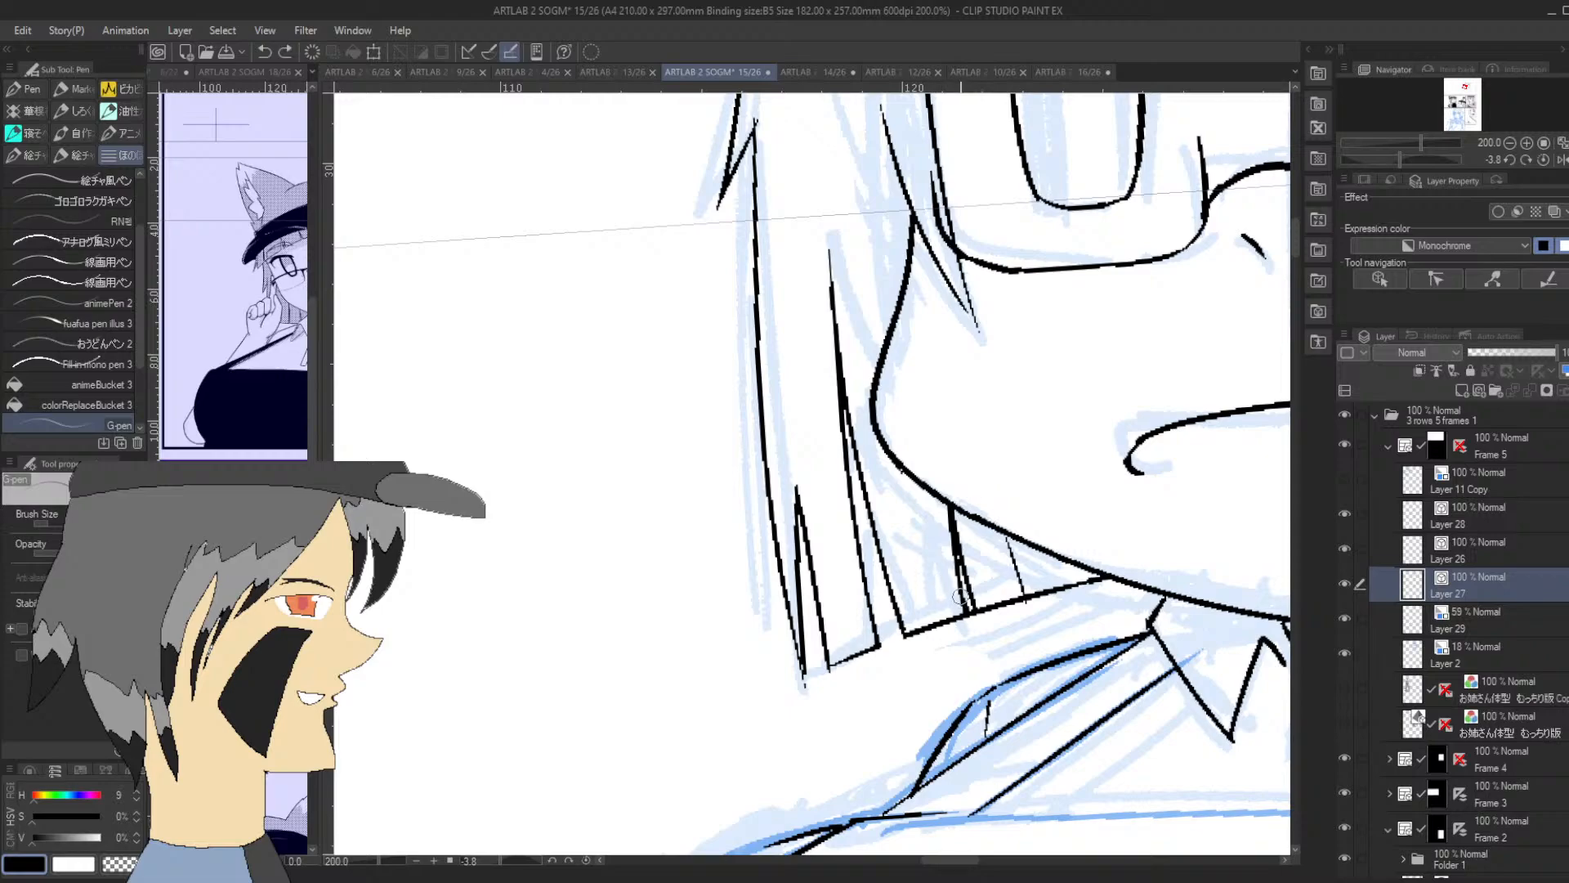
mouse_move(958, 582)
mouse_down()
mouse_move(972, 651)
mouse_move(960, 610)
mouse_move(973, 647)
mouse_move(970, 606)
mouse_up()
Ink the outer edge of the opposite side hair lock from the hat band down to the corner of its lower edge
click(1509, 143)
click(1510, 144)
click(1510, 143)
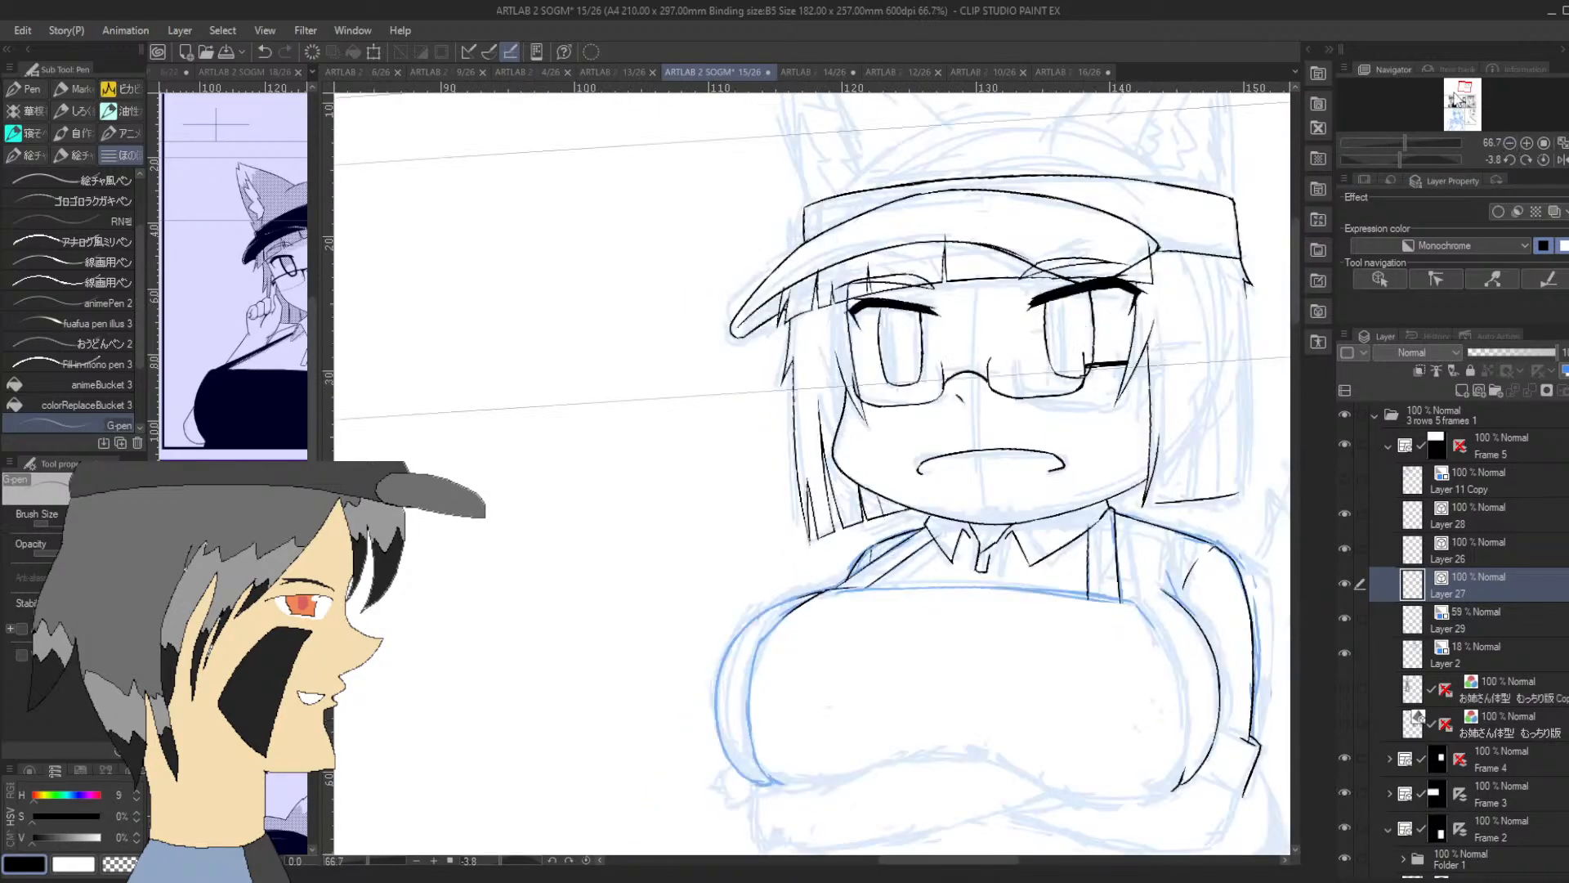
drag(1462, 85, 1466, 104)
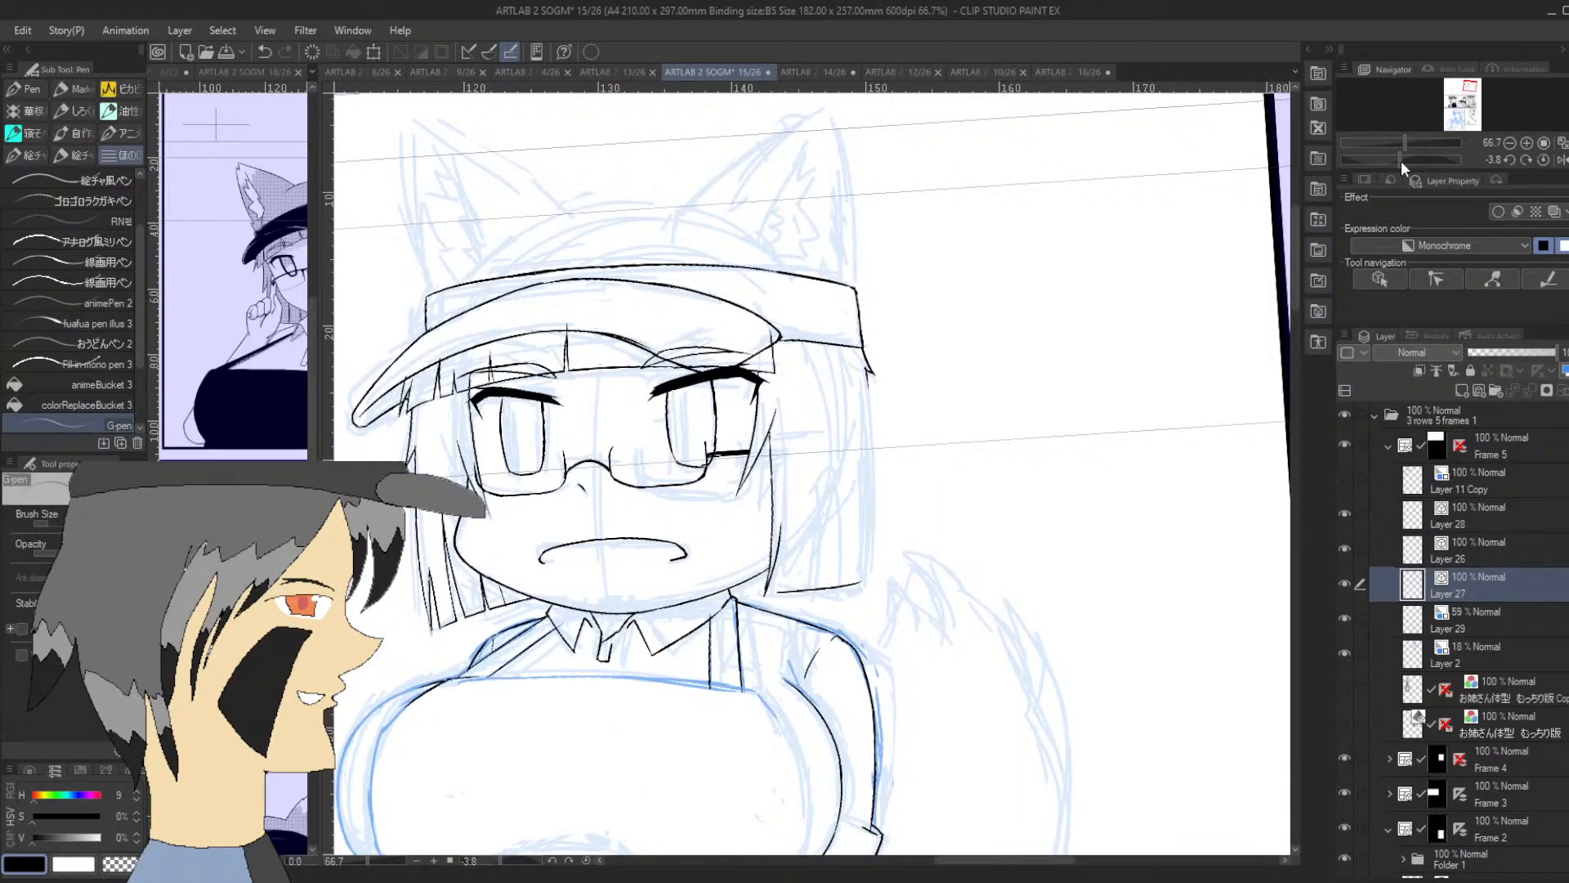
drag(1400, 160, 1344, 164)
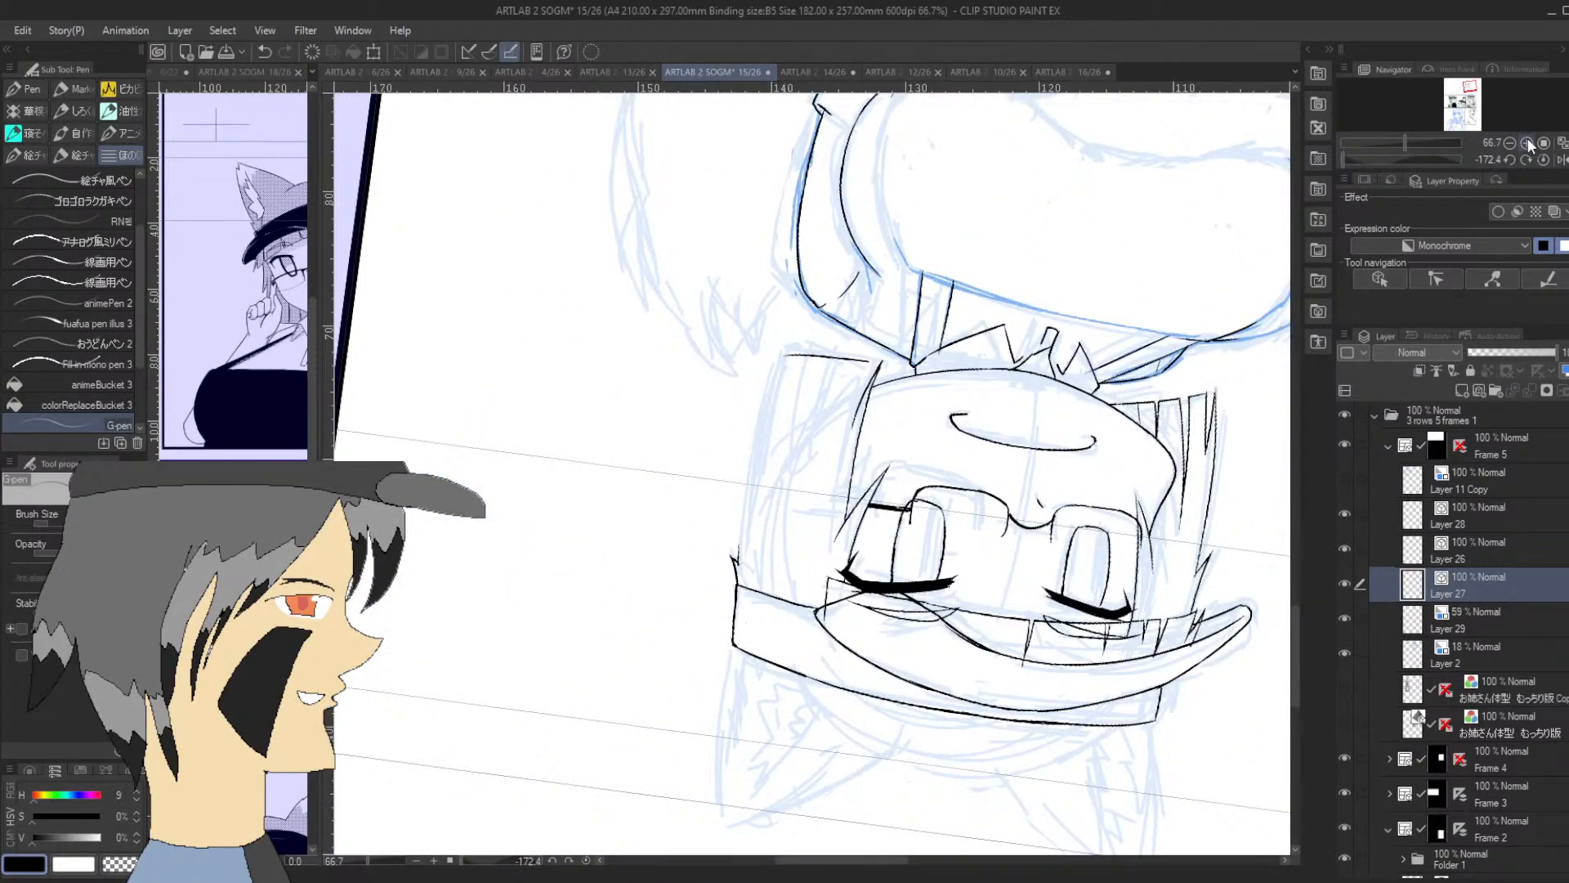
click(1527, 143)
drag(699, 596, 755, 272)
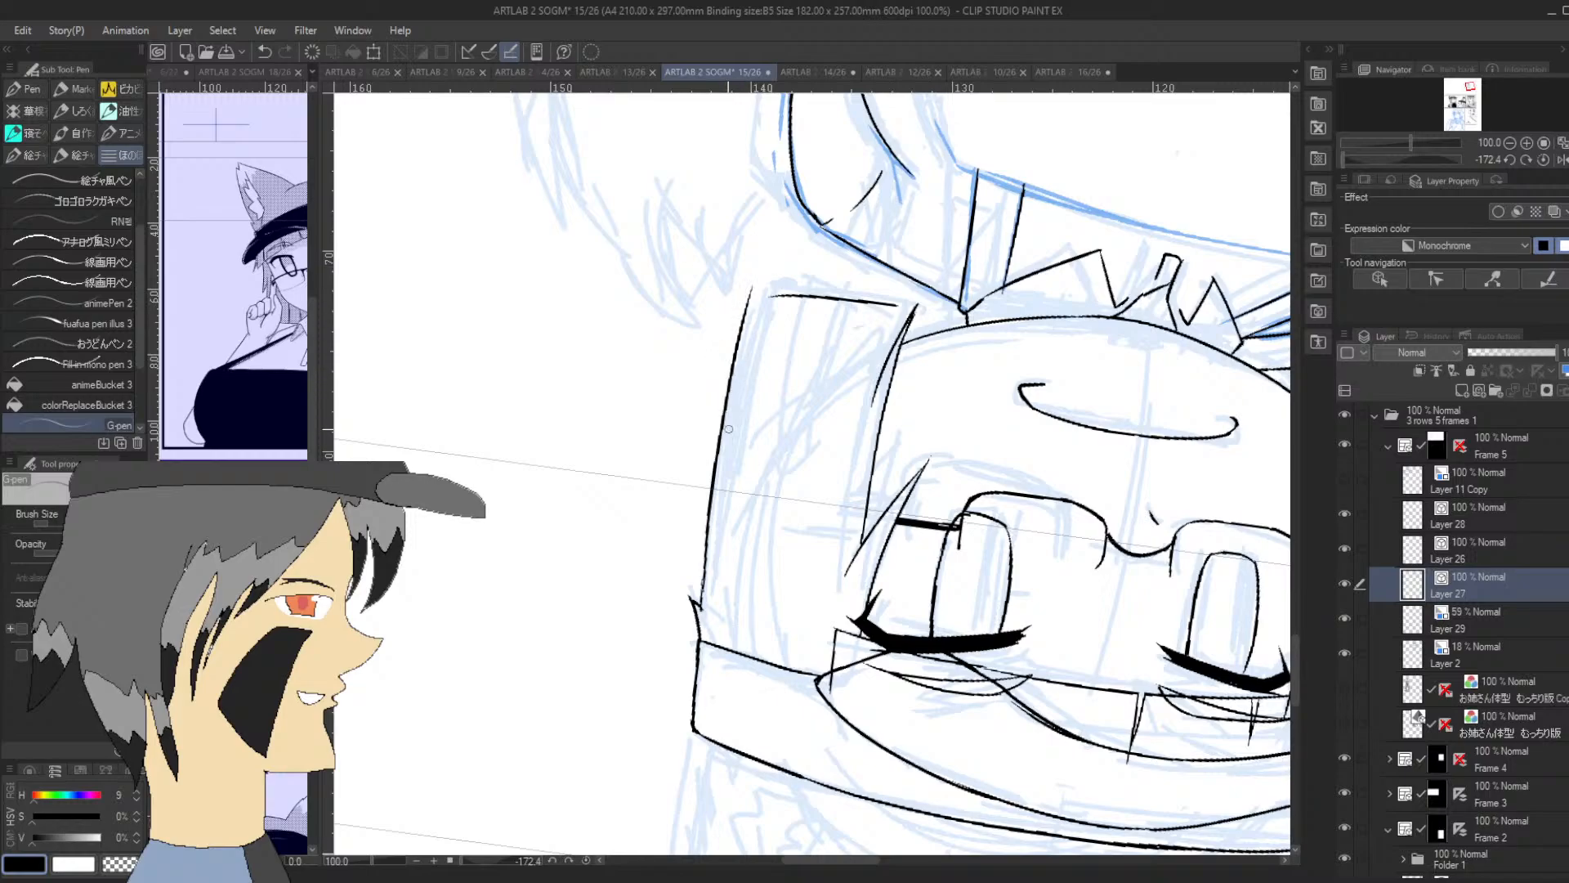
key(ctrl+z)
mouse_move(701, 604)
mouse_down()
mouse_move(777, 265)
mouse_move(702, 580)
mouse_move(756, 288)
mouse_move(745, 369)
mouse_up()
key(ctrl+z)
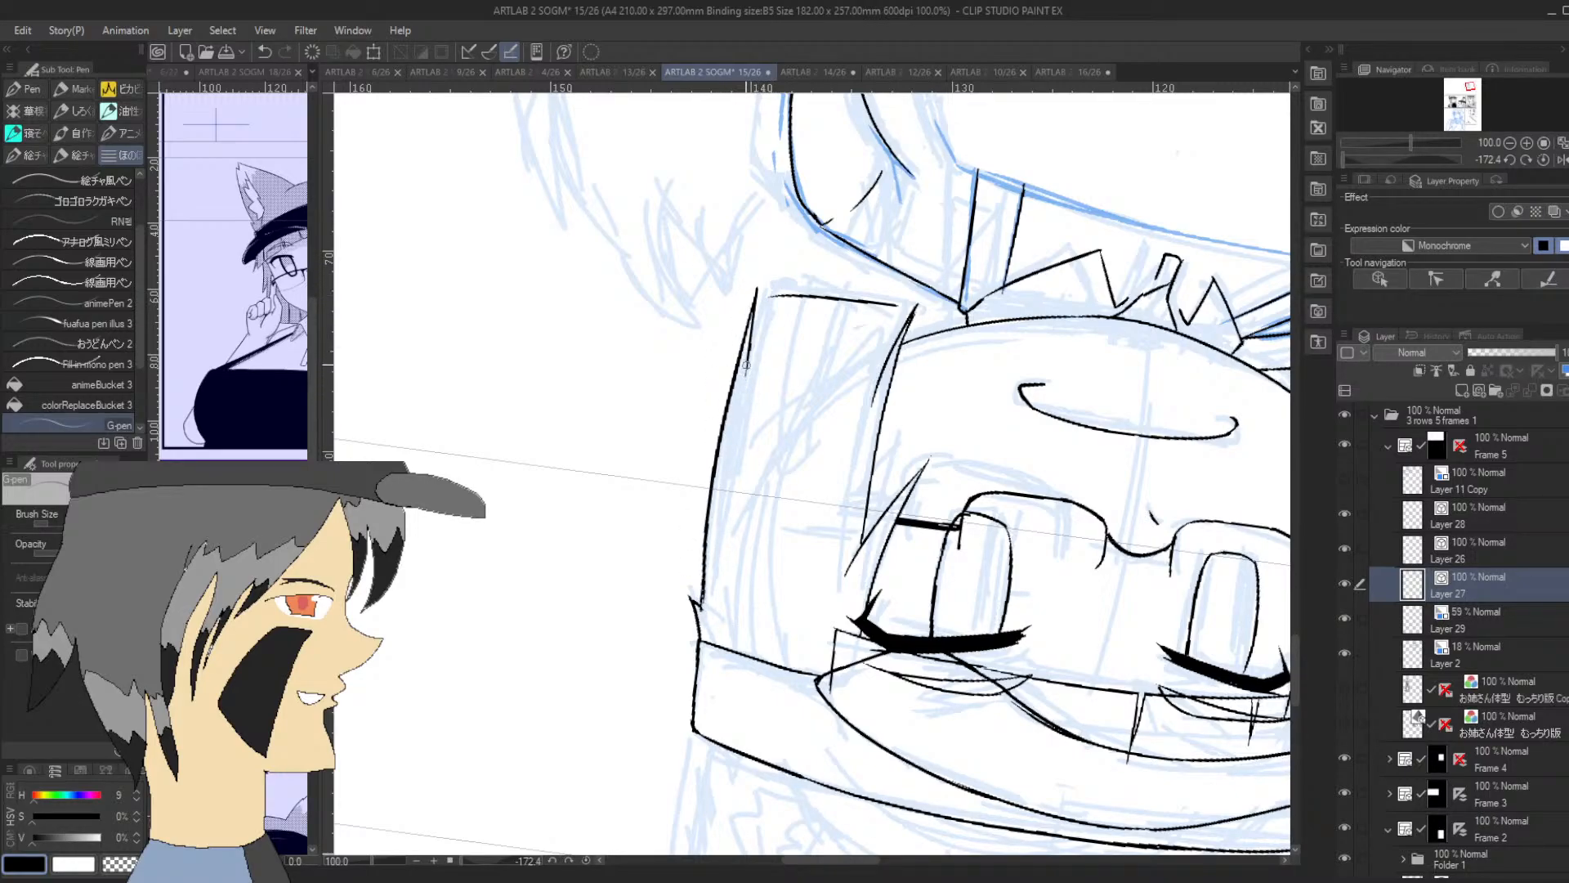
key(ctrl+z)
drag(751, 310, 774, 293)
drag(1414, 160, 1434, 160)
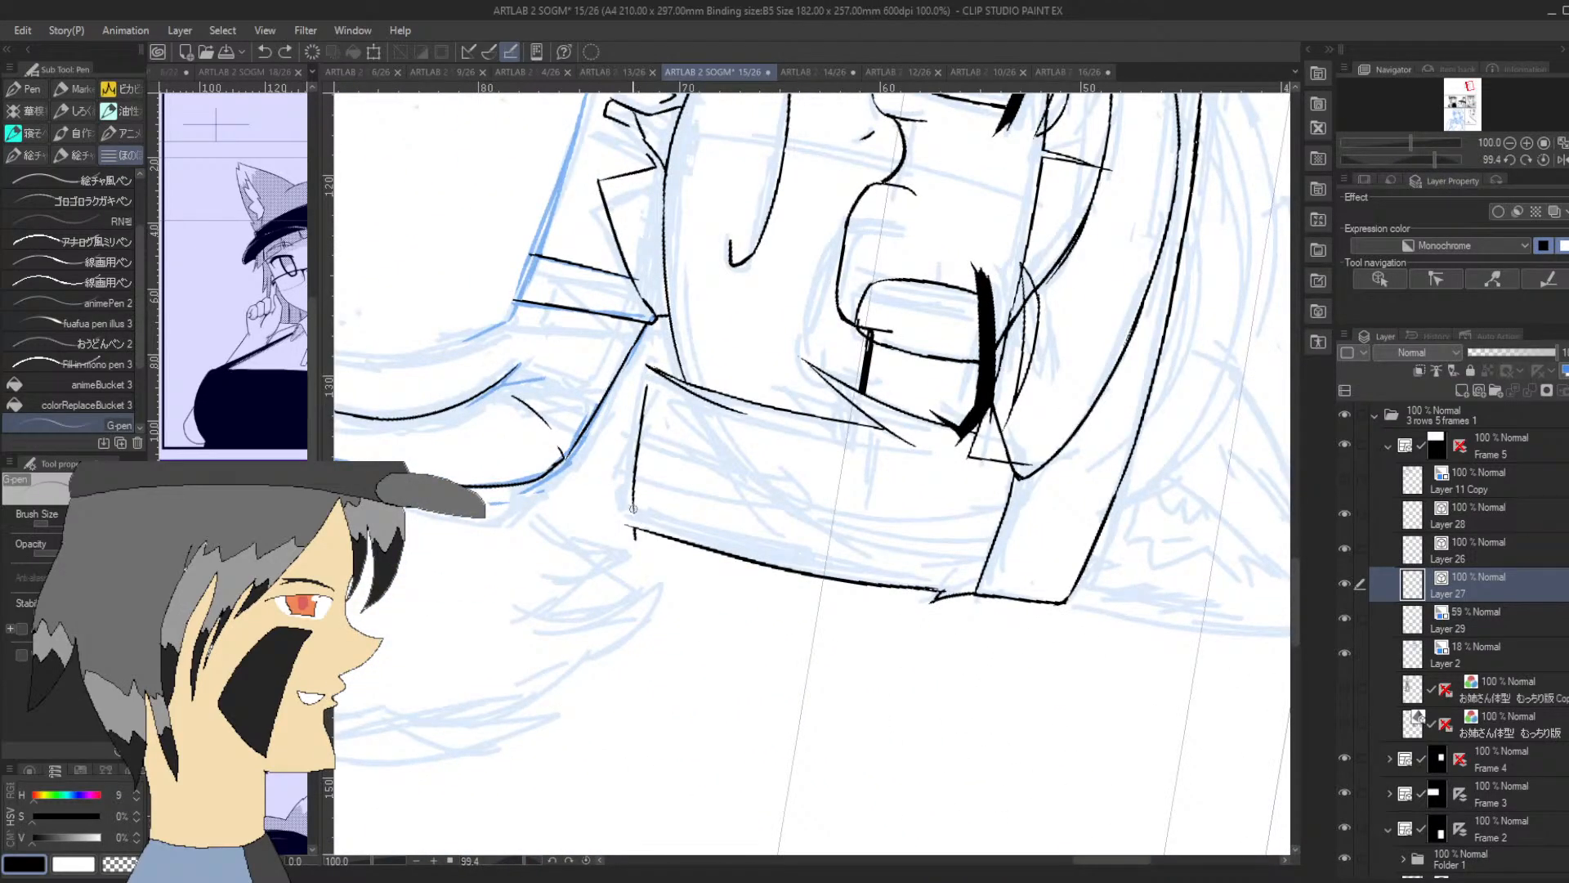
drag(637, 484, 628, 531)
Ink a short curved strand line just inside that lock's inner edge, rising from its lower end
drag(1432, 155, 1396, 164)
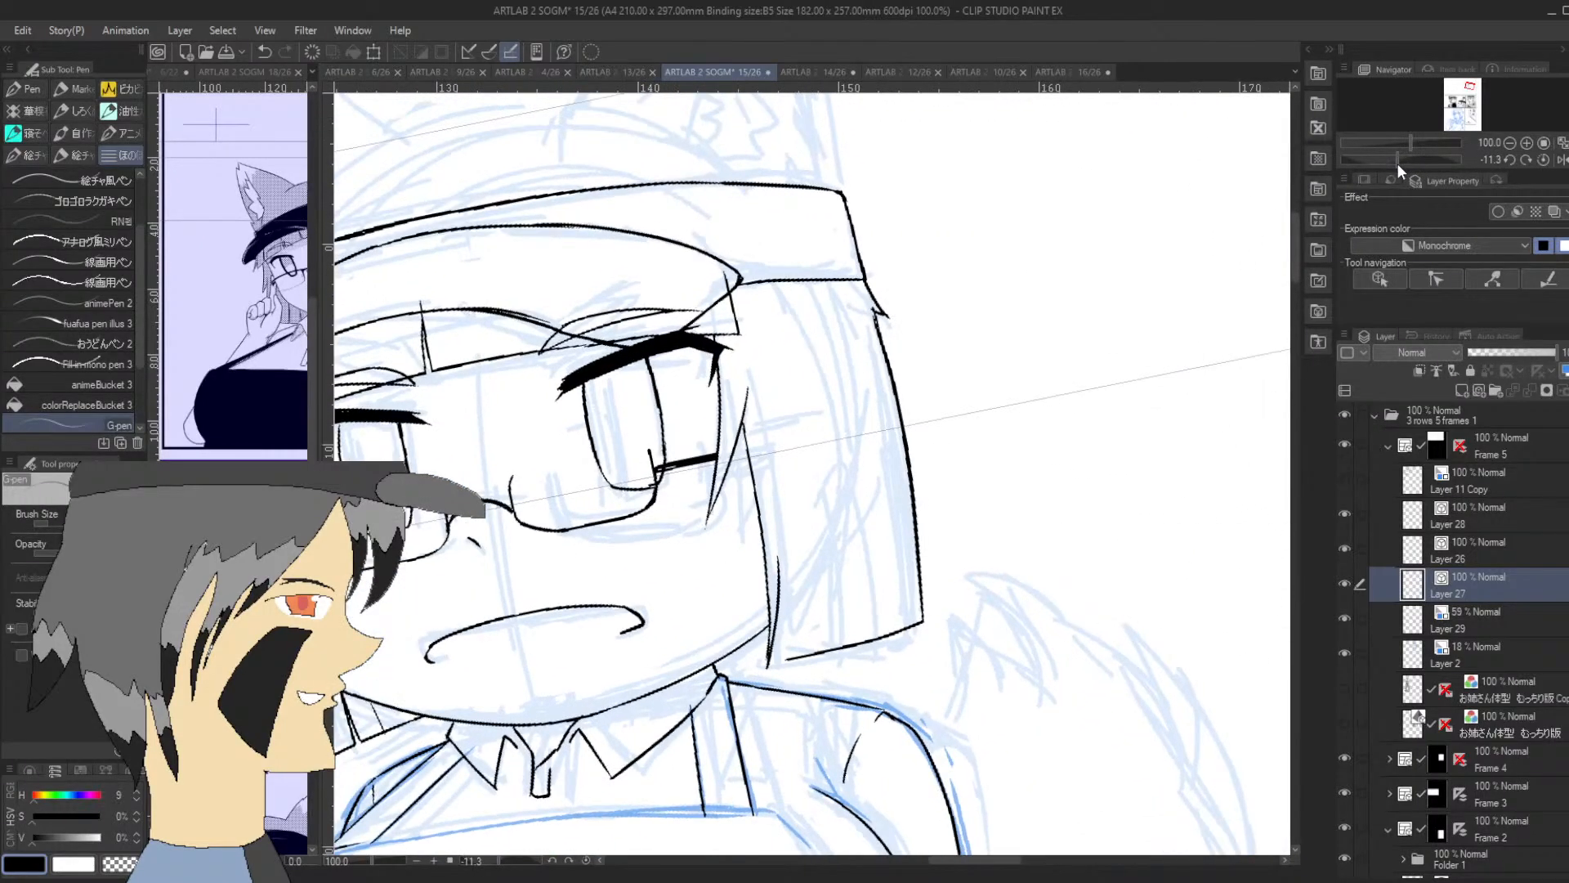
drag(786, 659, 777, 543)
key(ctrl+z)
mouse_move(787, 658)
mouse_down()
mouse_move(765, 487)
mouse_move(778, 565)
mouse_move(771, 495)
mouse_up()
key(ctrl+z)
drag(781, 586, 778, 465)
drag(777, 550, 773, 531)
Ink a narrow strand split near the lock's outer edge, running up from its lower edge
drag(1397, 160, 1321, 161)
drag(790, 268, 751, 501)
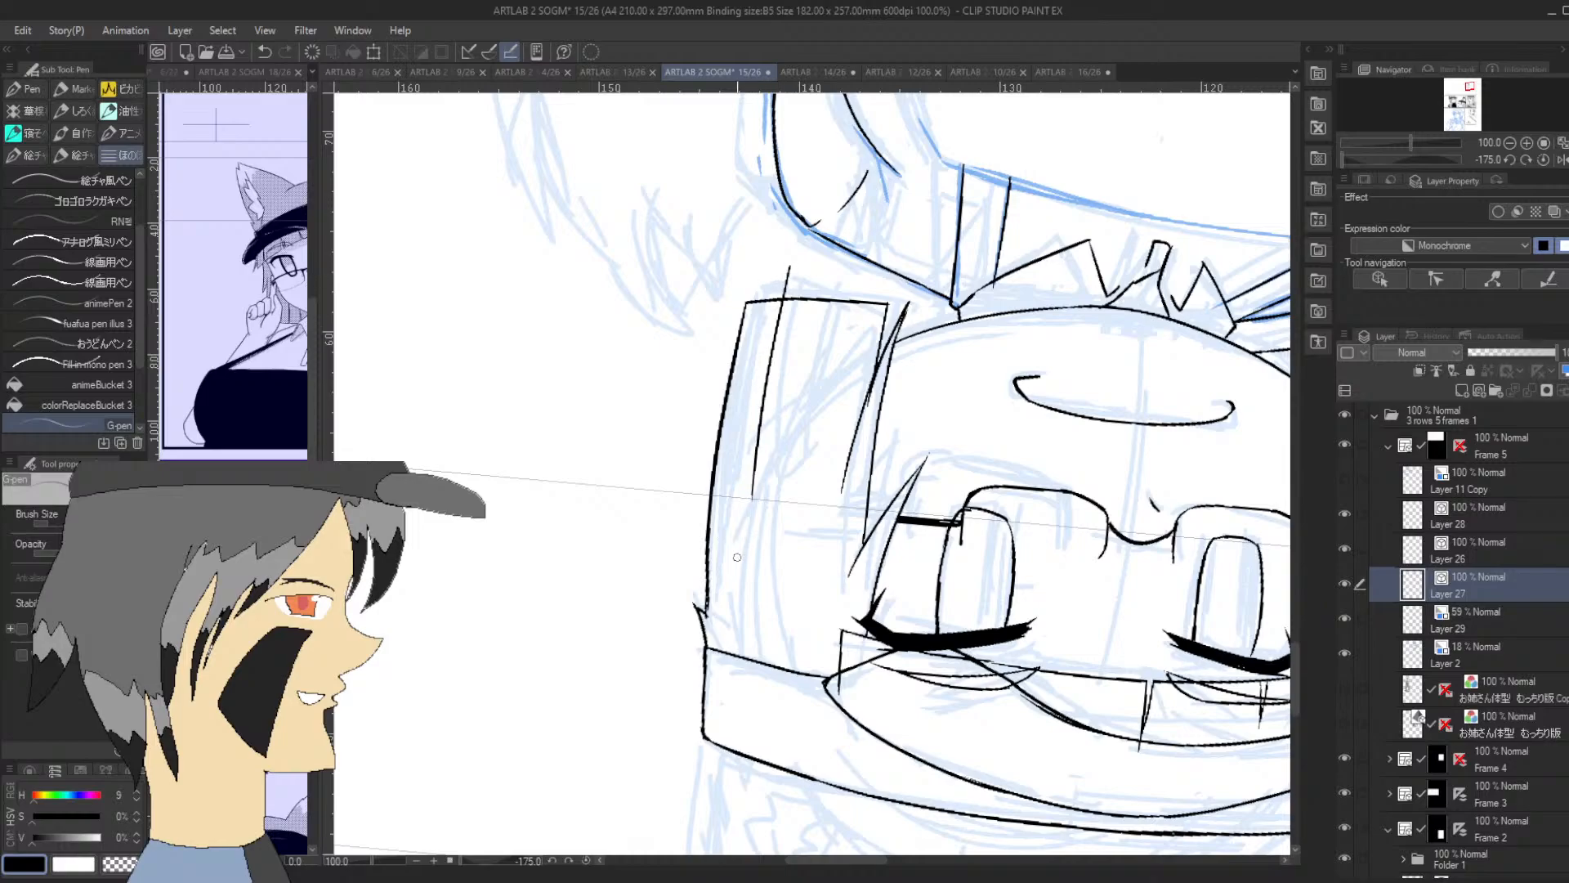
key(ctrl+z)
mouse_move(784, 266)
mouse_down()
mouse_move(745, 536)
mouse_move(804, 270)
mouse_up()
key(ctrl+z)
mouse_move(747, 489)
mouse_down()
mouse_move(802, 262)
mouse_move(786, 288)
mouse_up()
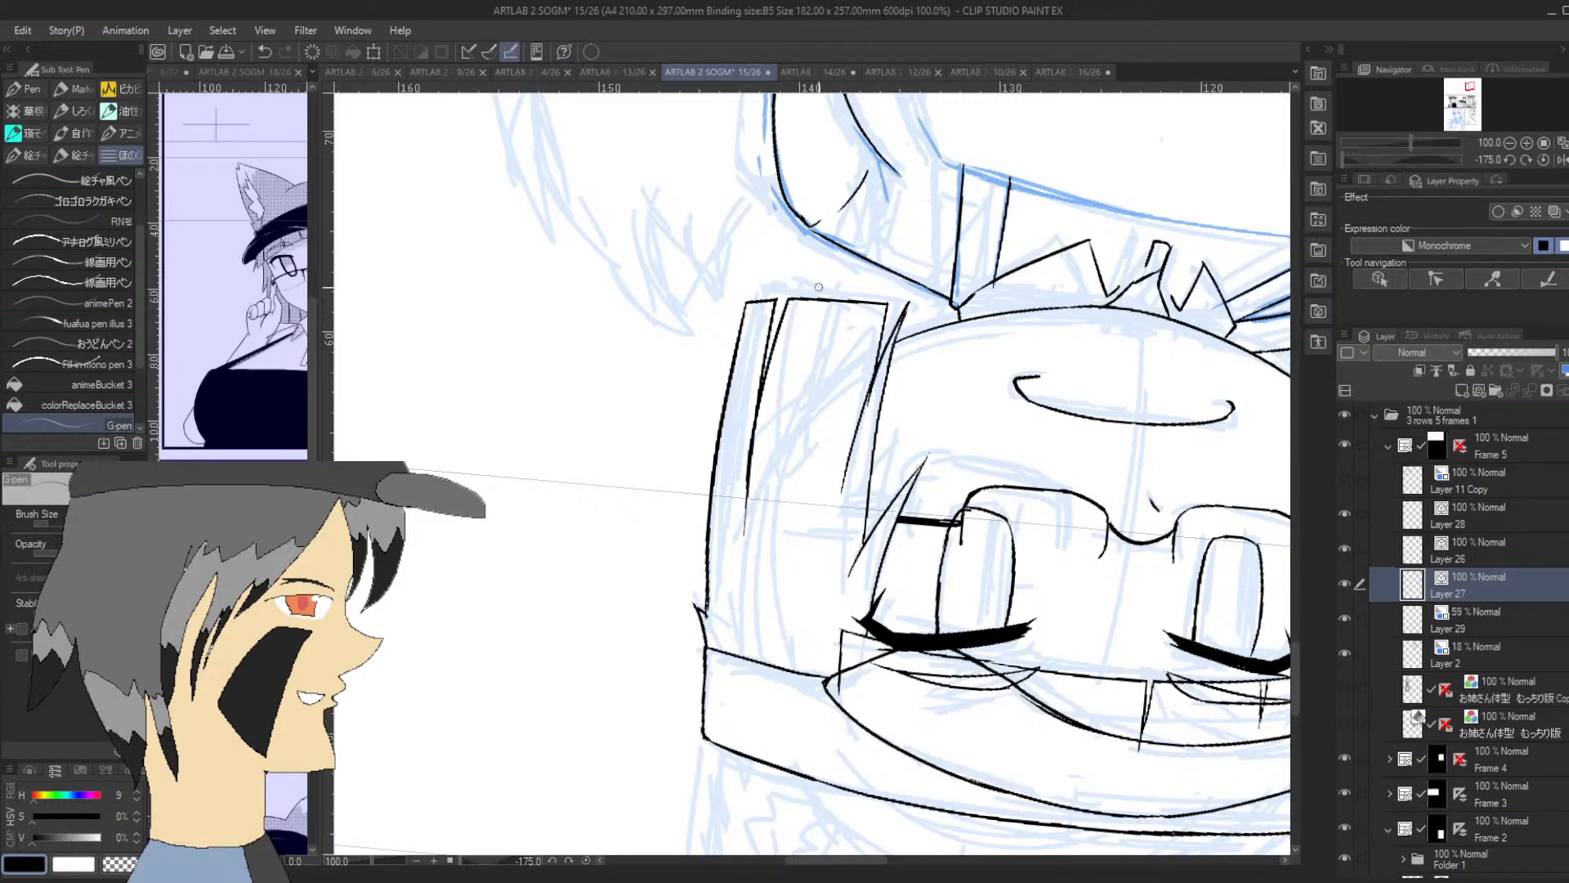
Ink a long strand line from the hat band into the lock and another rising from the middle of its lower edge
drag(773, 661, 789, 464)
drag(841, 281, 814, 496)
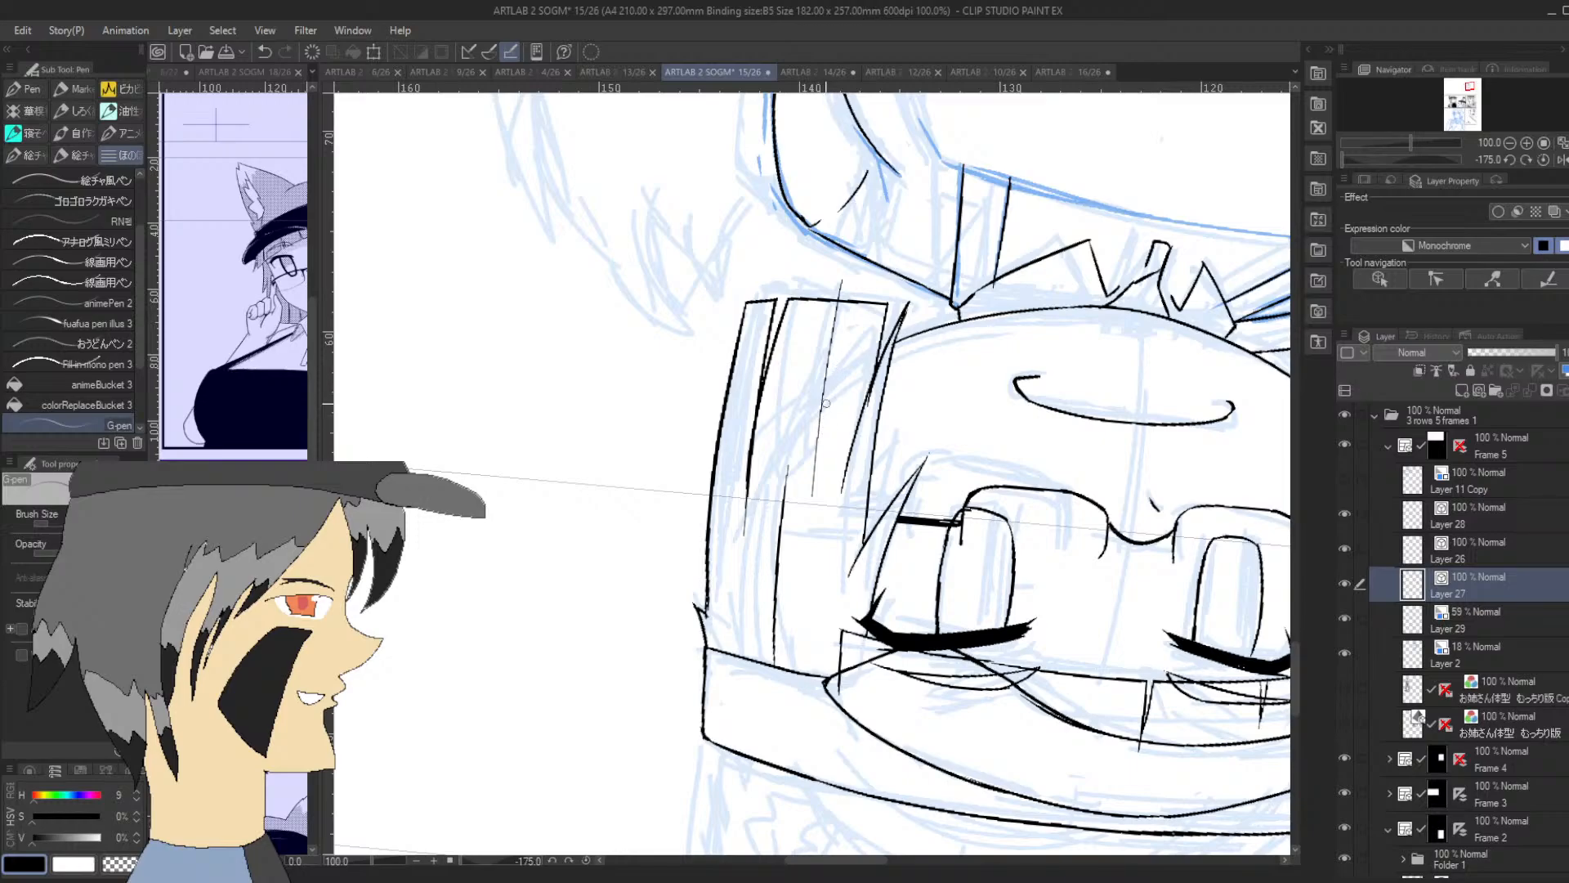
key(ctrl+z)
drag(847, 284, 817, 471)
key(ctrl+z)
drag(847, 272, 809, 503)
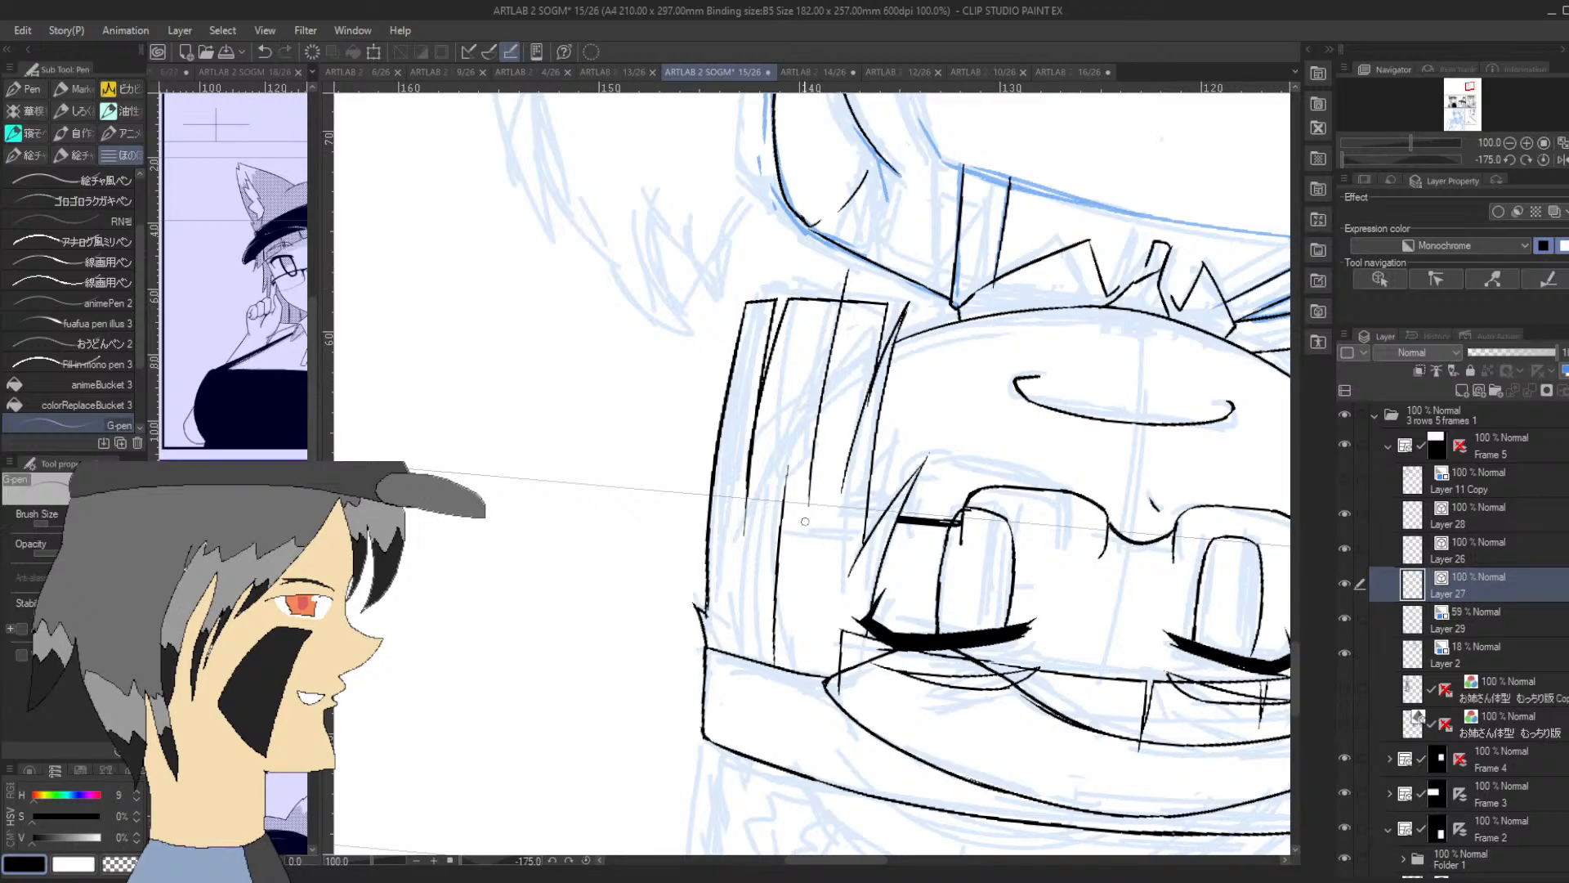
drag(820, 413, 862, 278)
key(ctrl+z)
drag(820, 397, 856, 259)
key(ctrl+z)
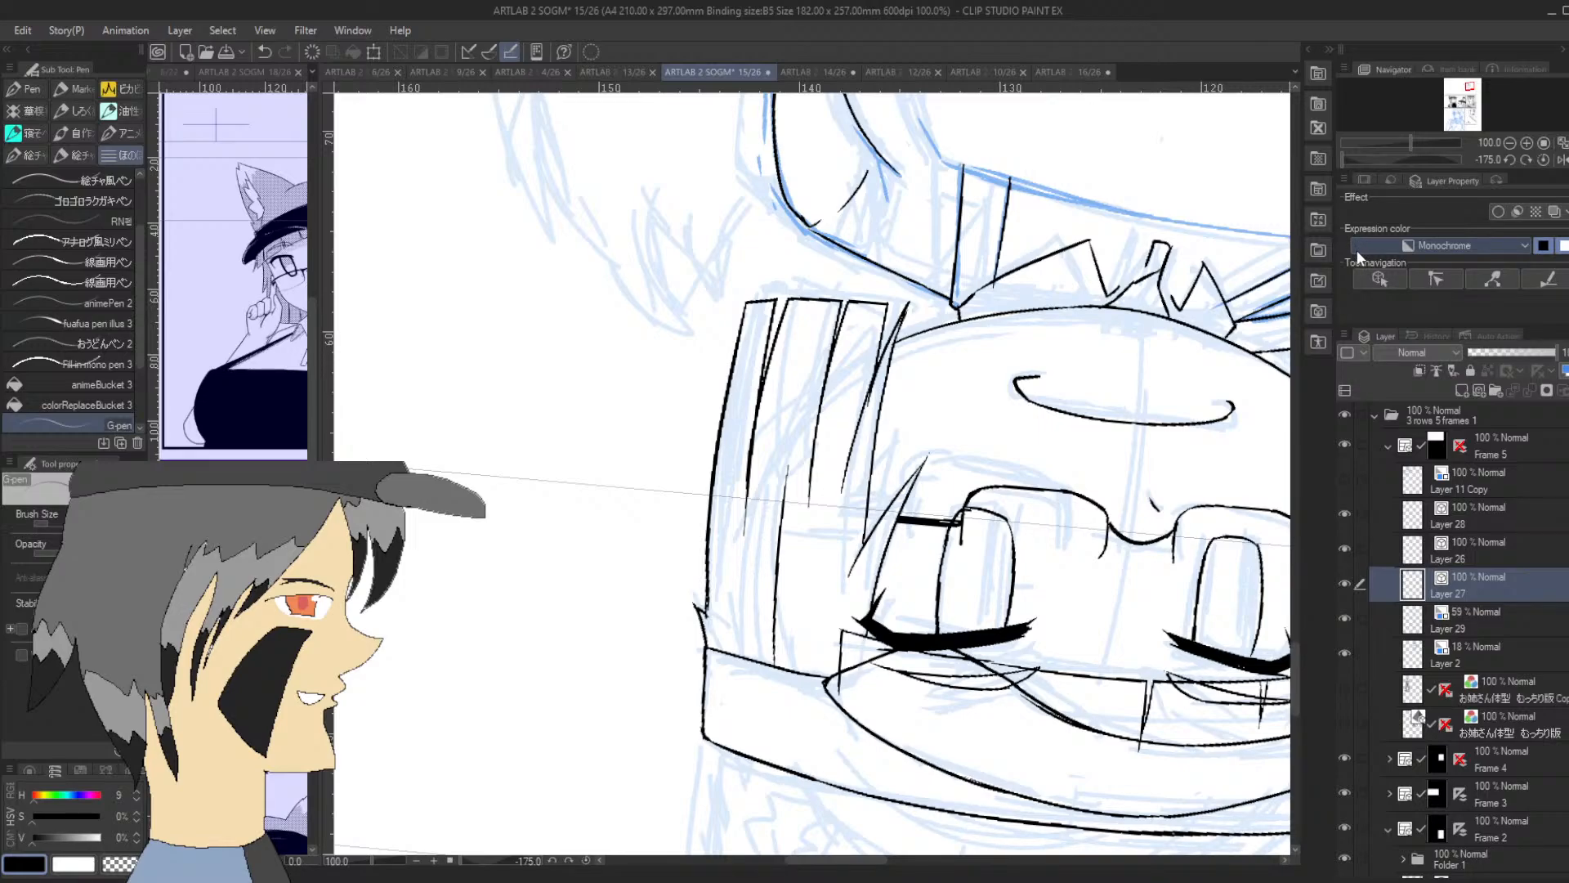
Ink the outer edge of the fox ear on the brim-tip side, from the hat band up to a jagged tip
drag(1381, 164, 1401, 164)
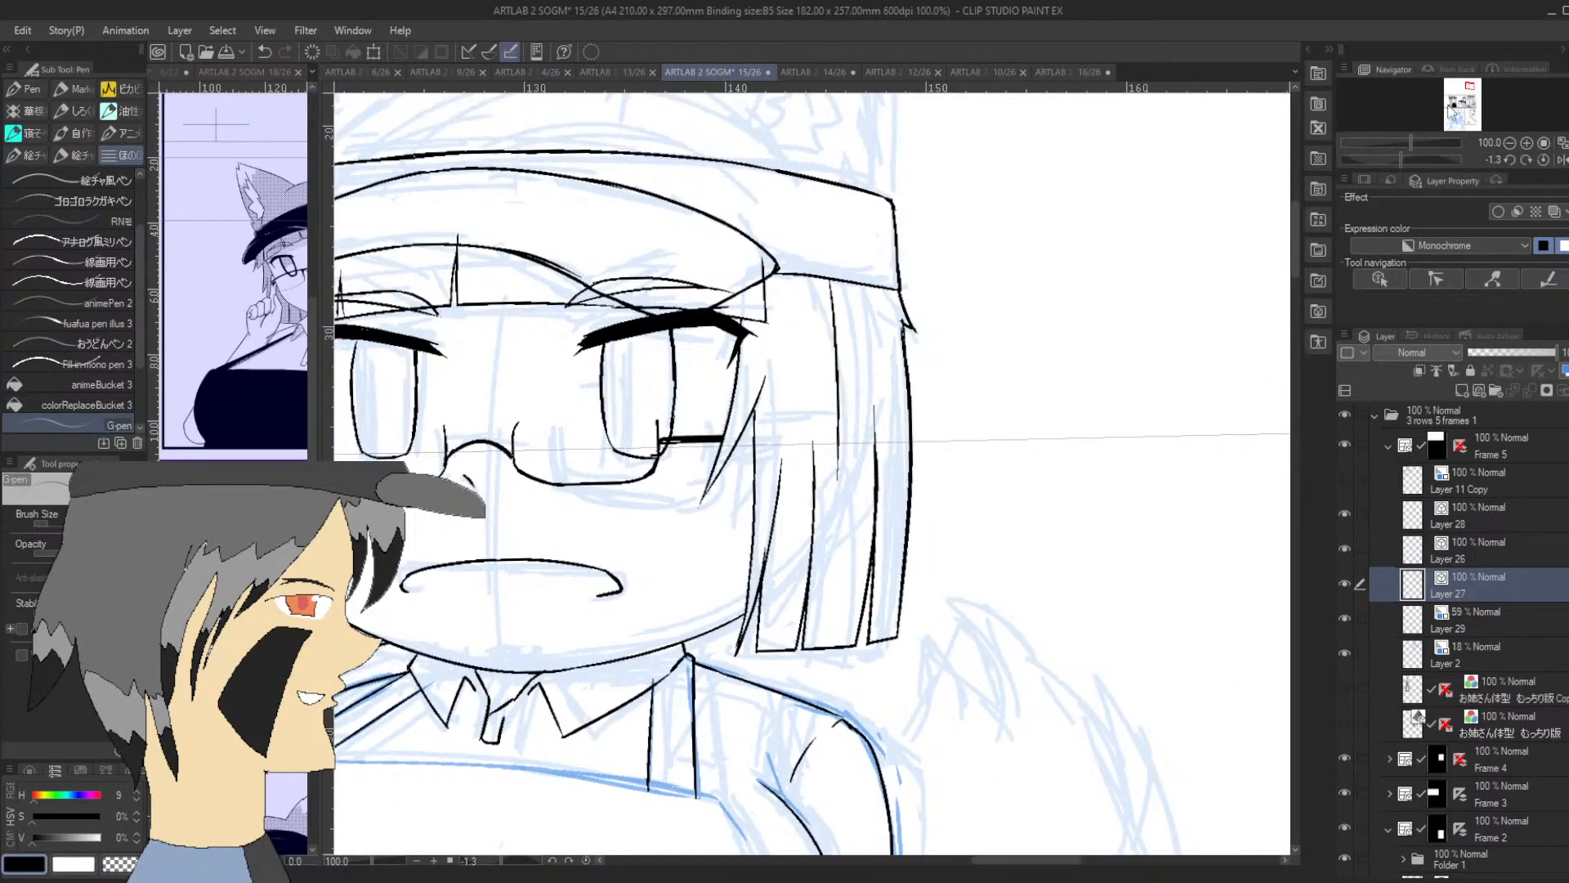
drag(1467, 102, 1468, 82)
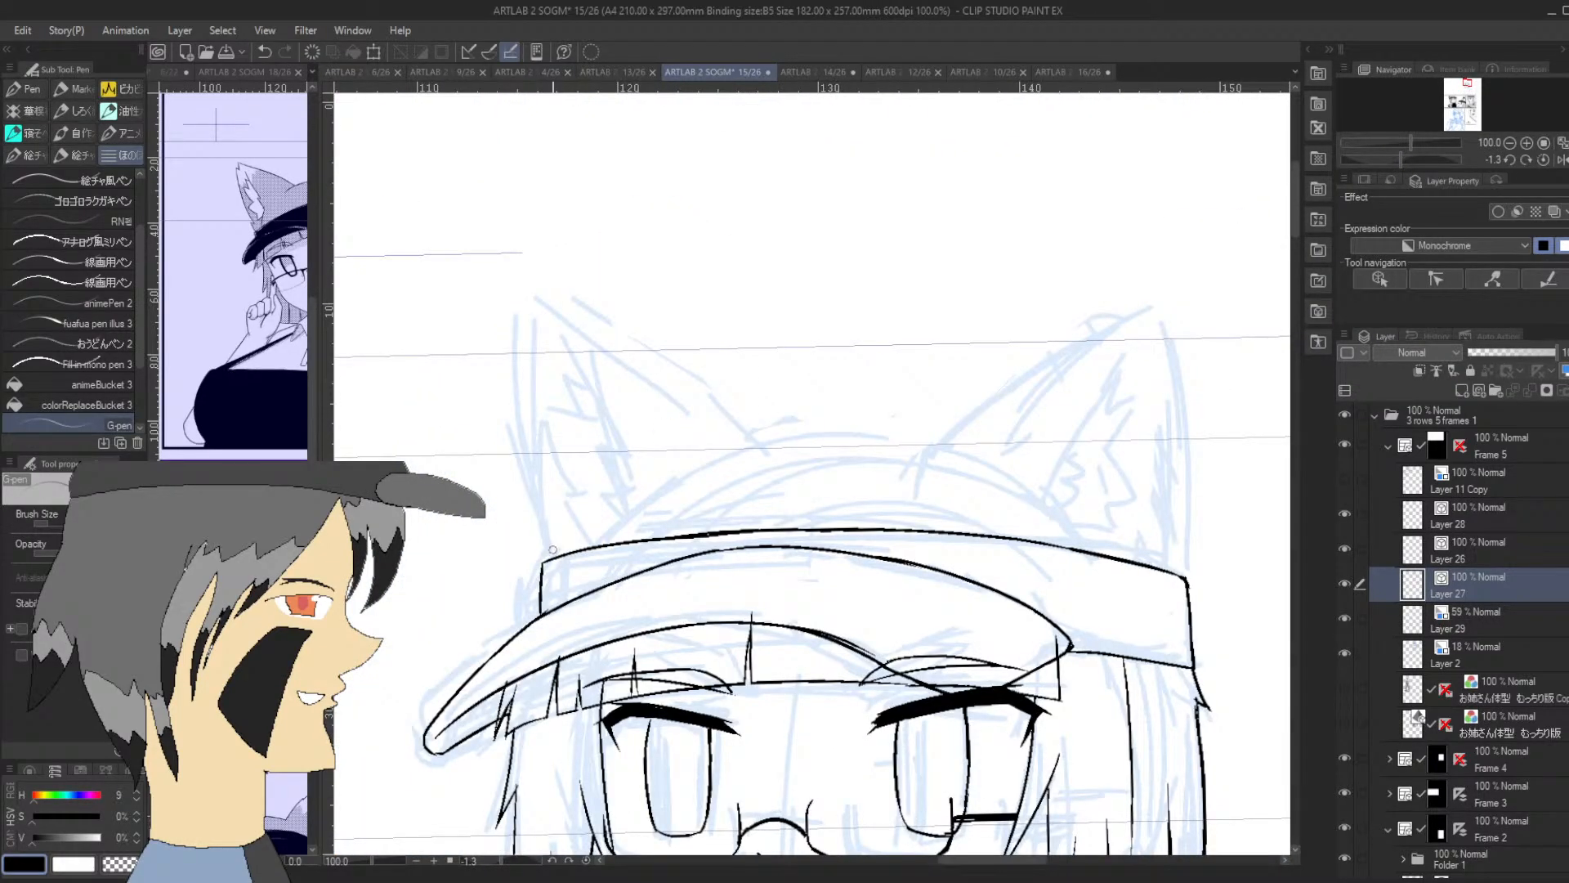
mouse_move(551, 558)
mouse_down()
mouse_move(537, 299)
mouse_move(584, 317)
mouse_up()
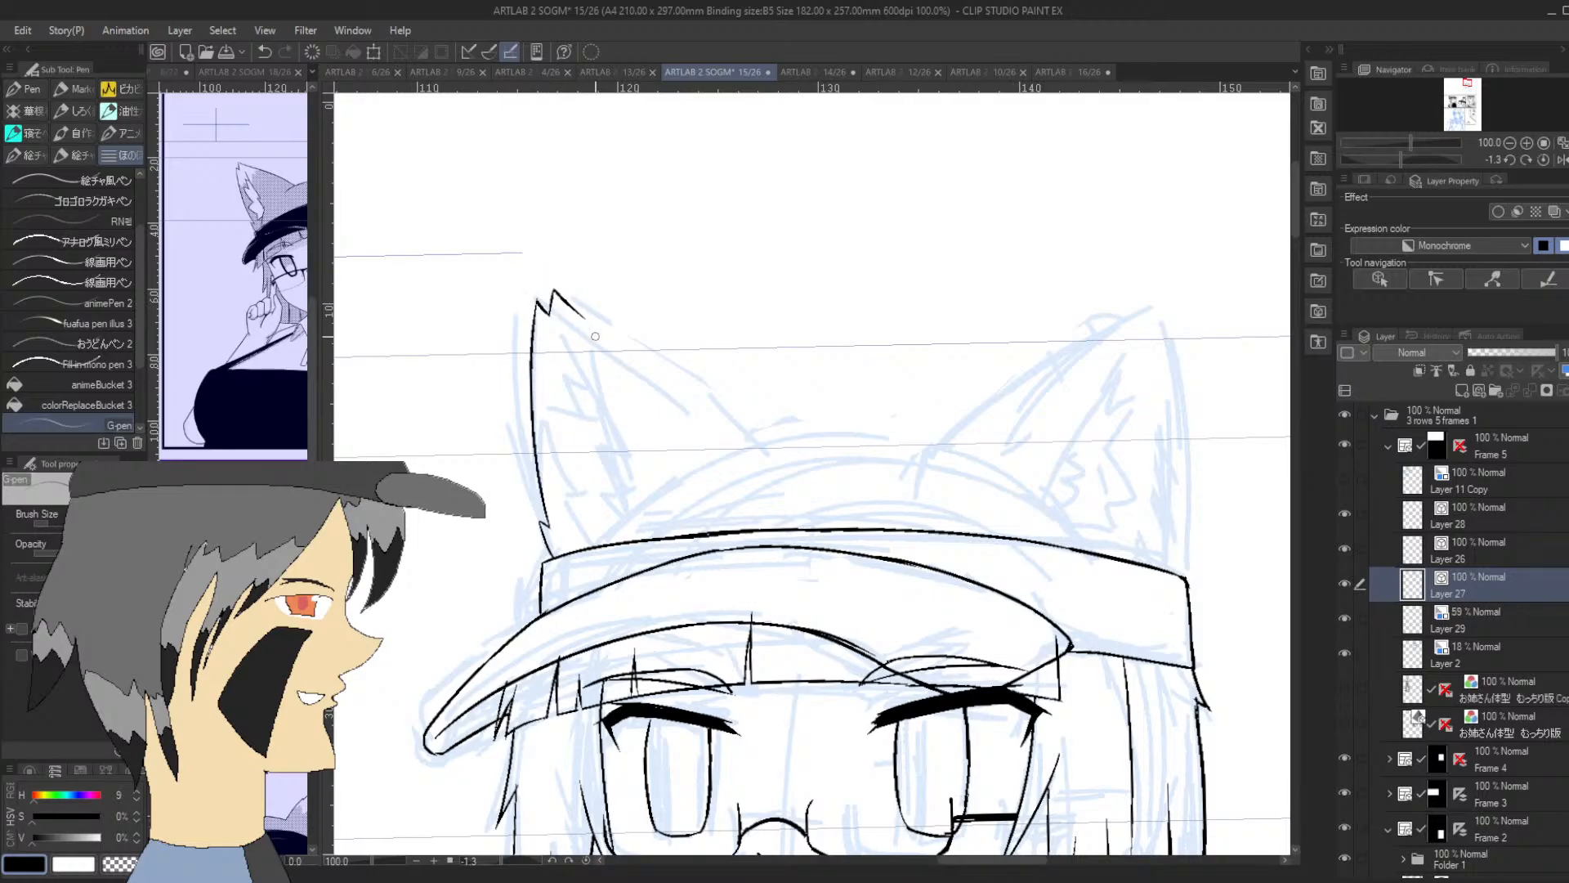
Ink that ear's slanted inner edge as one smooth curve from the jagged tip down toward the hat crown
click(1509, 144)
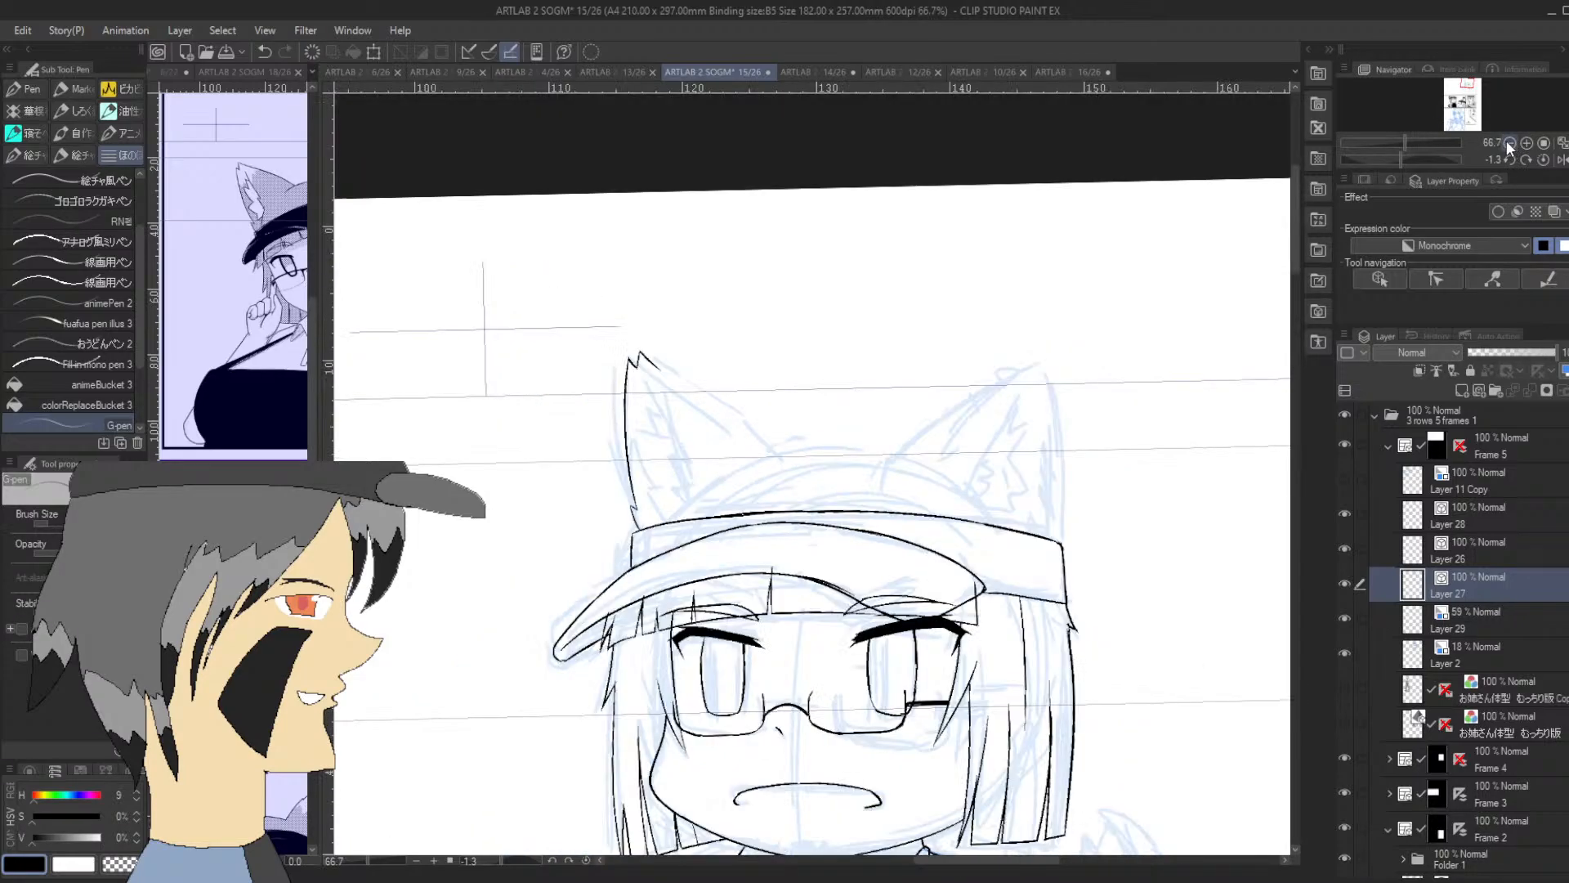
click(1508, 144)
click(1509, 144)
drag(1466, 80, 1467, 88)
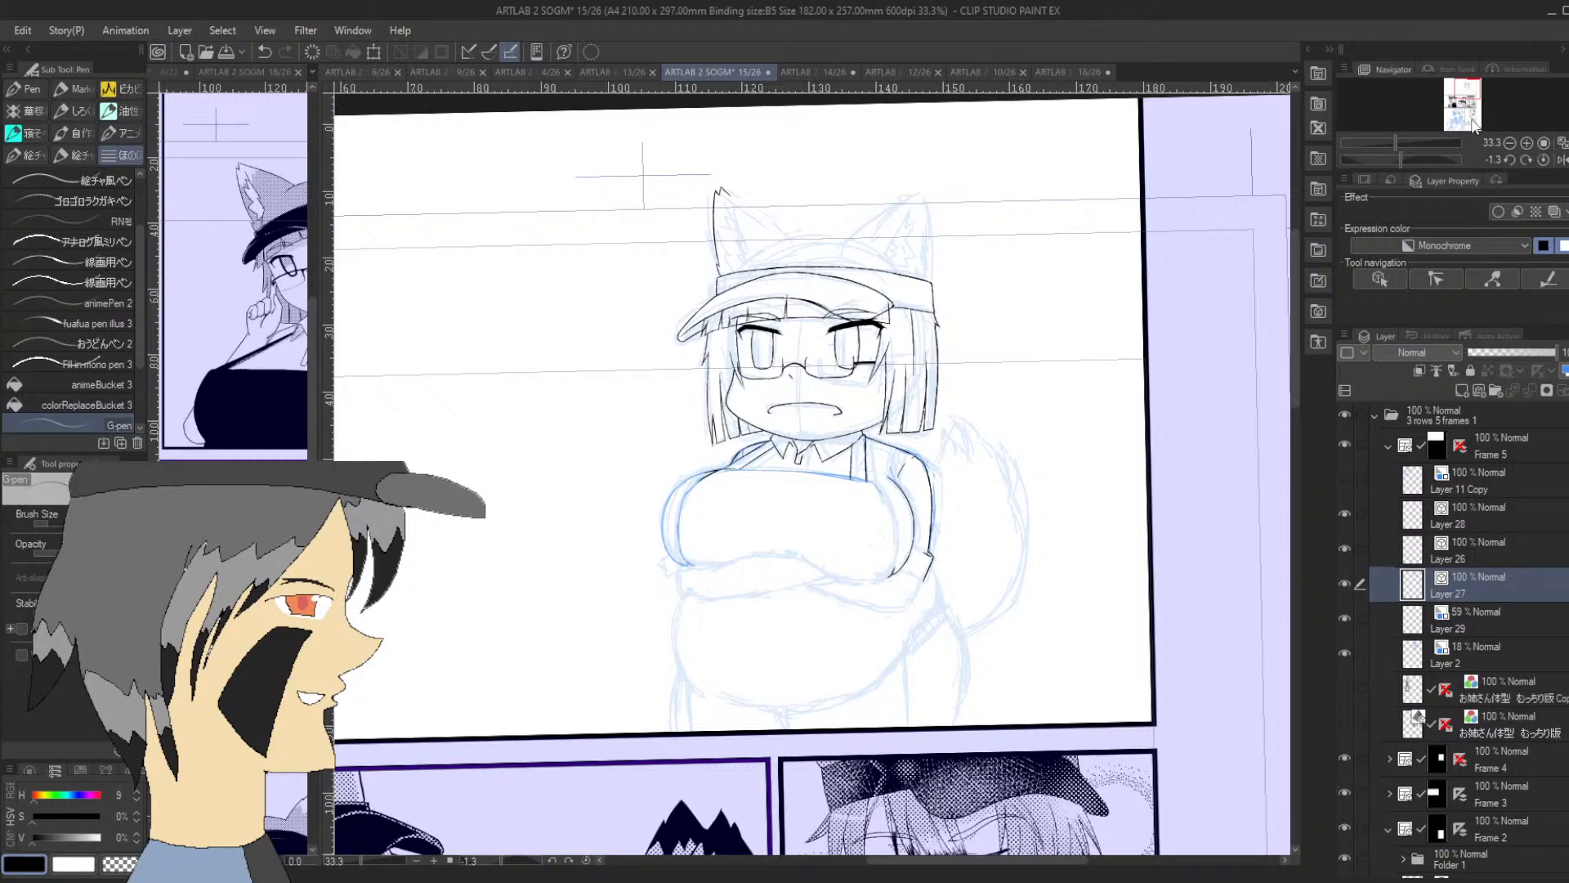
drag(1469, 126, 1482, 93)
click(1525, 143)
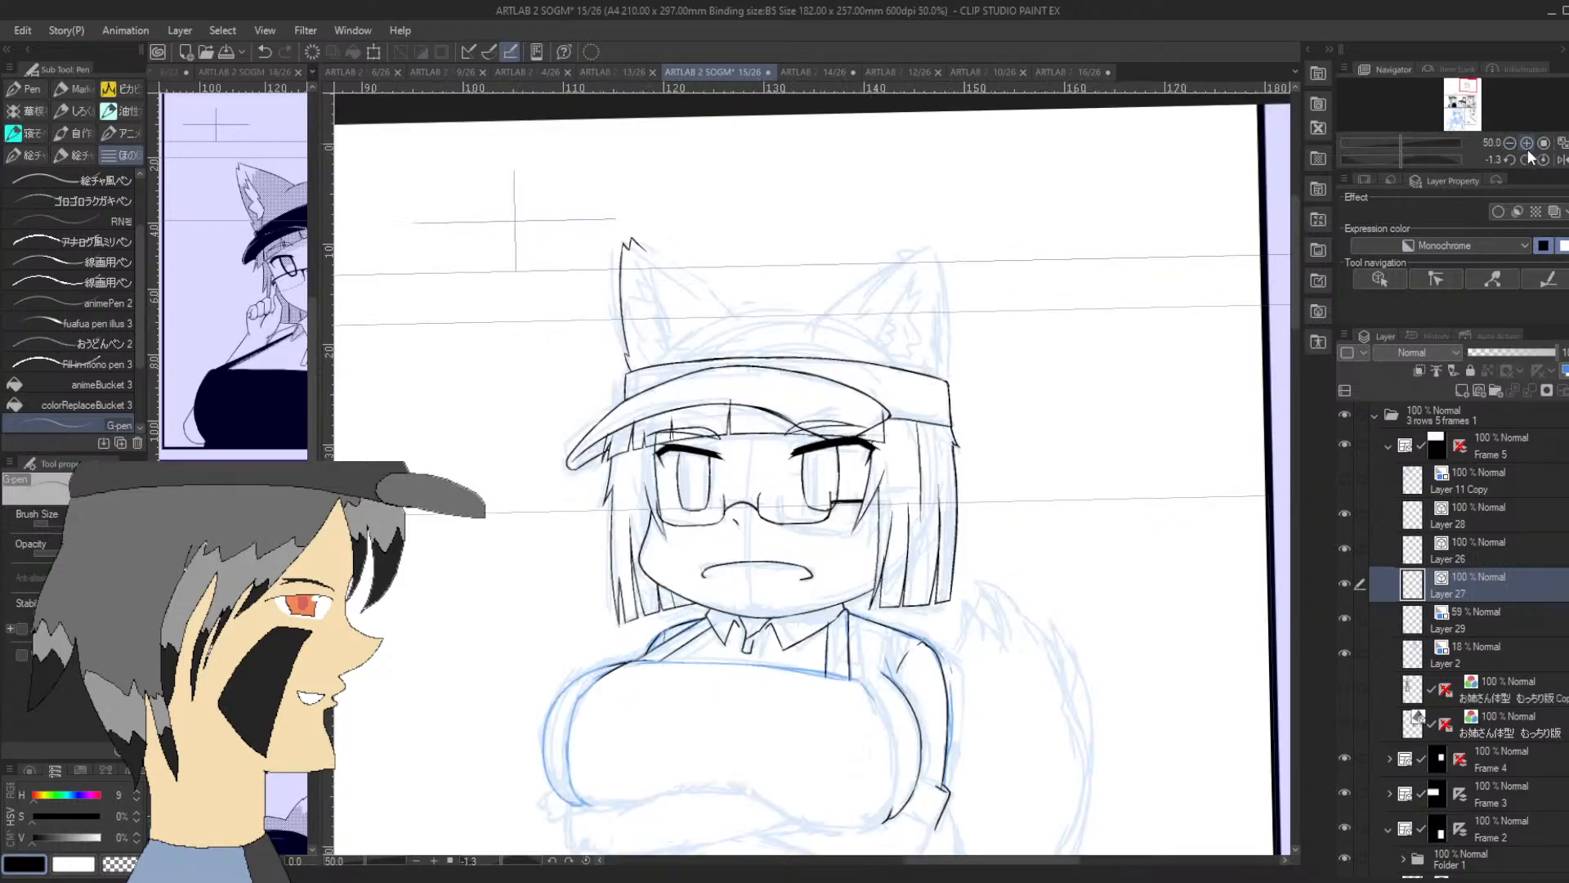
click(1525, 143)
drag(1399, 159, 1363, 161)
drag(612, 785, 651, 636)
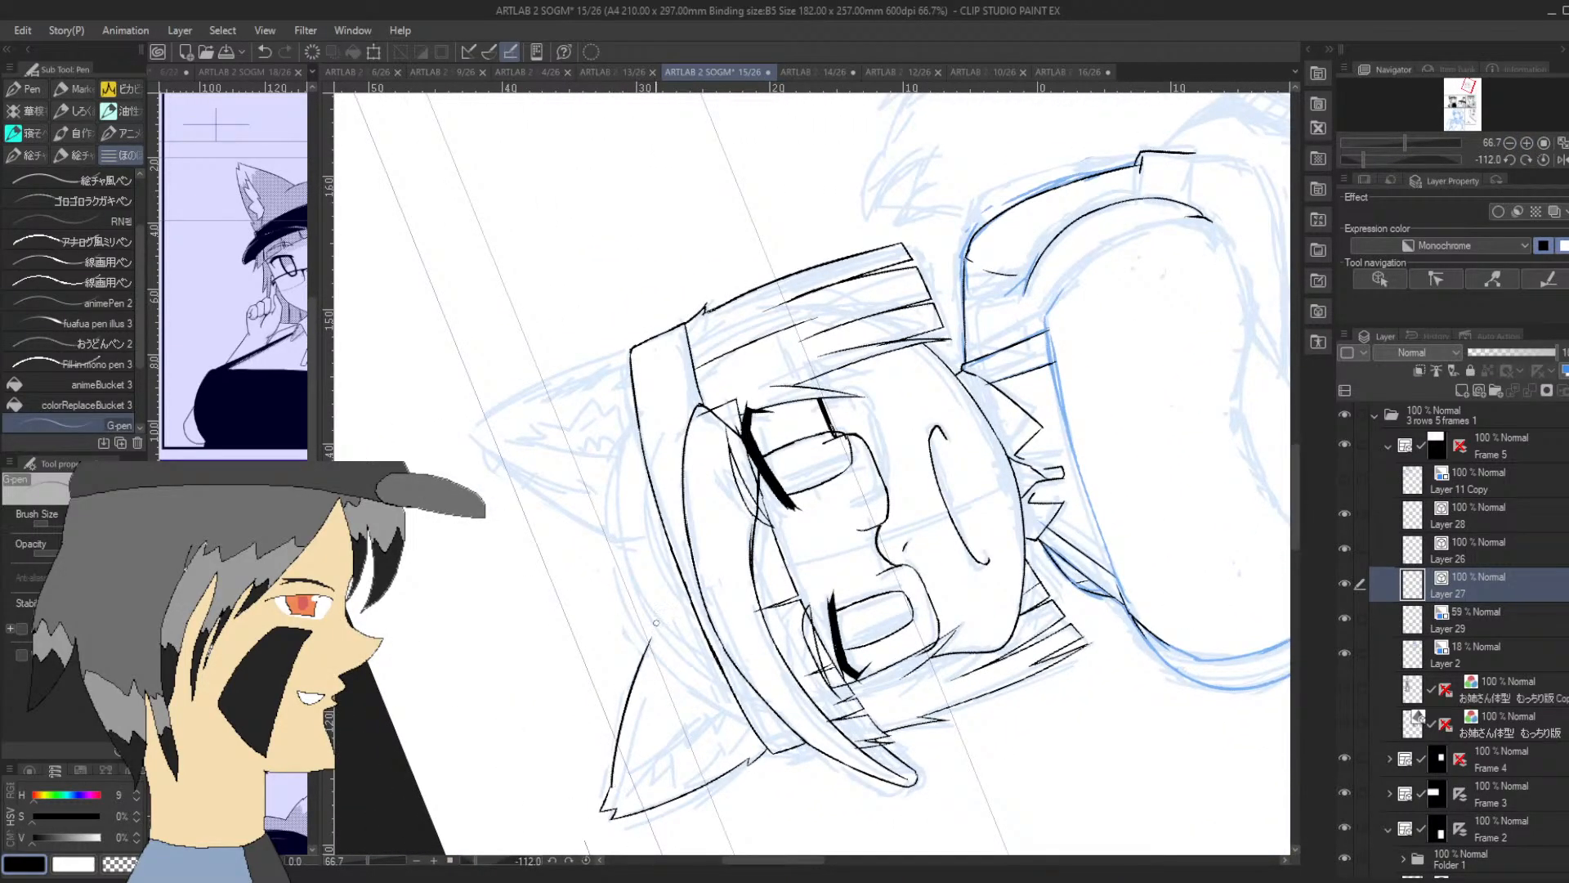
key(ctrl+z)
drag(611, 789, 651, 641)
Ink the opposite fox ear's outline with a slanted inner edge, a notched tip and an outer edge down to the hat band
drag(1376, 168, 1386, 143)
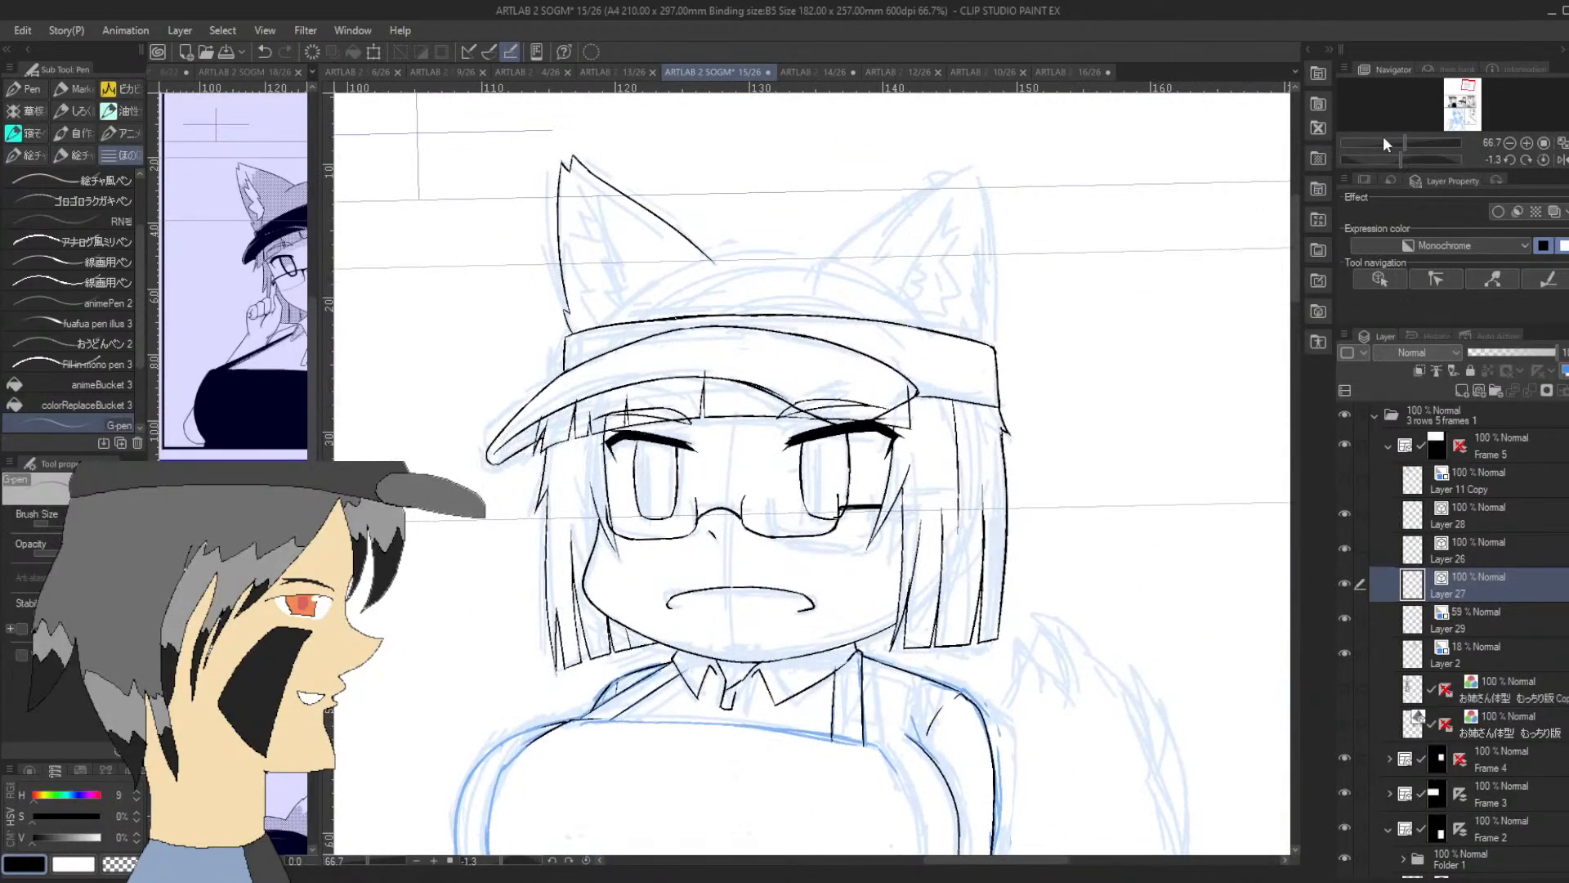
drag(830, 263, 961, 163)
key(ctrl+z)
mouse_move(830, 265)
mouse_down()
mouse_move(958, 158)
mouse_move(976, 161)
mouse_move(992, 231)
mouse_up()
key(ctrl+z)
drag(977, 166, 981, 198)
key(ctrl+z)
drag(992, 345, 989, 268)
drag(1400, 160, 1469, 81)
click(1526, 143)
drag(742, 323, 730, 105)
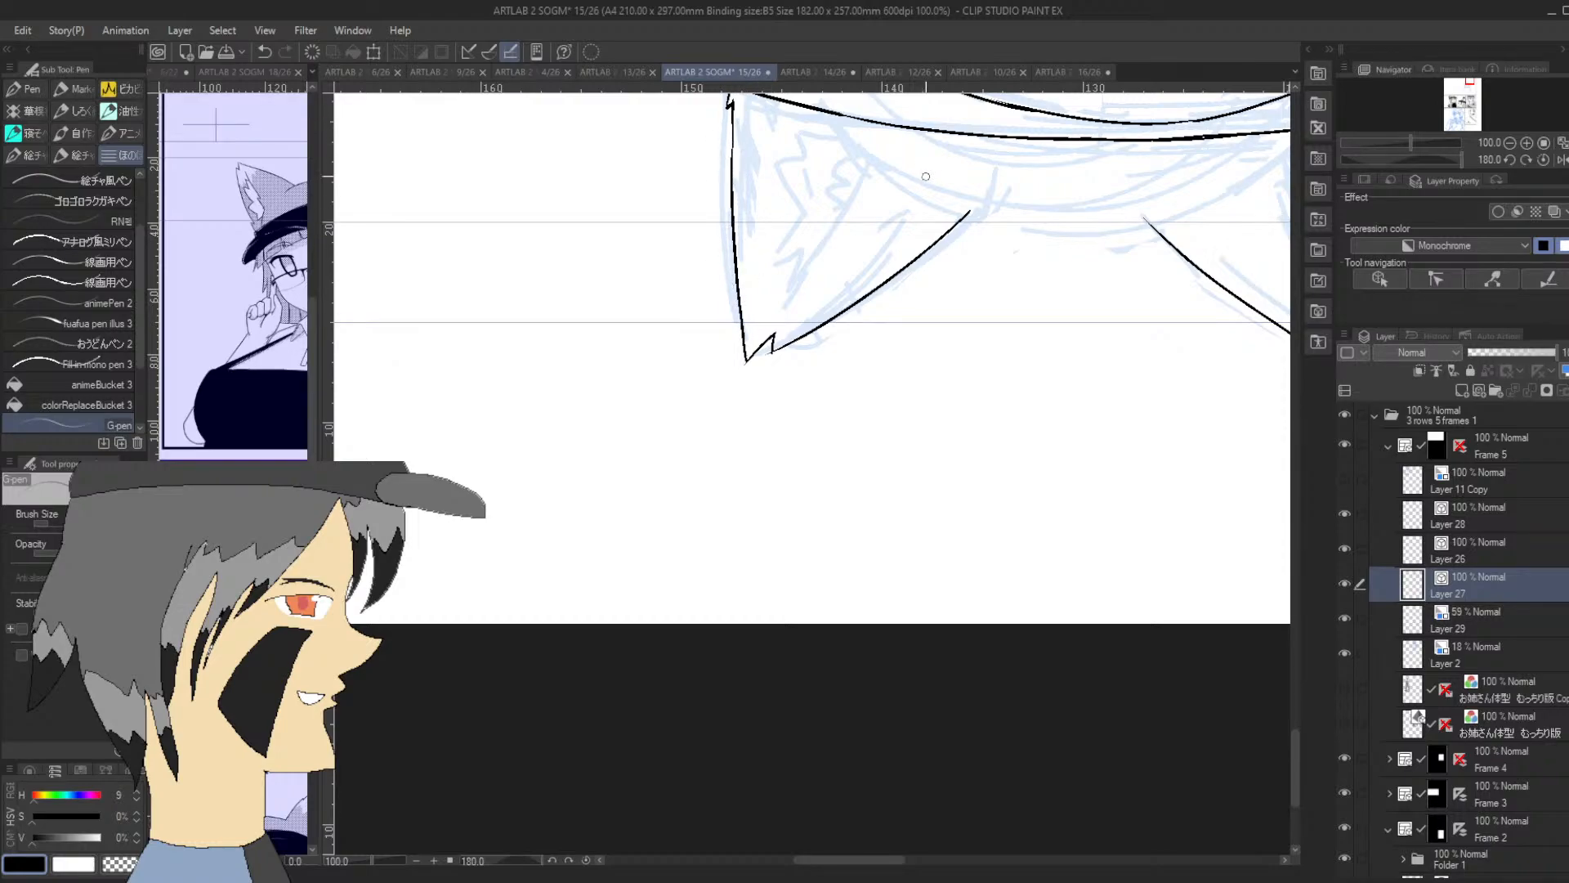
Ink the inner-ear line of that ear, curving up from the hat band through a small zigzag and on toward the tip
drag(1450, 157, 1404, 169)
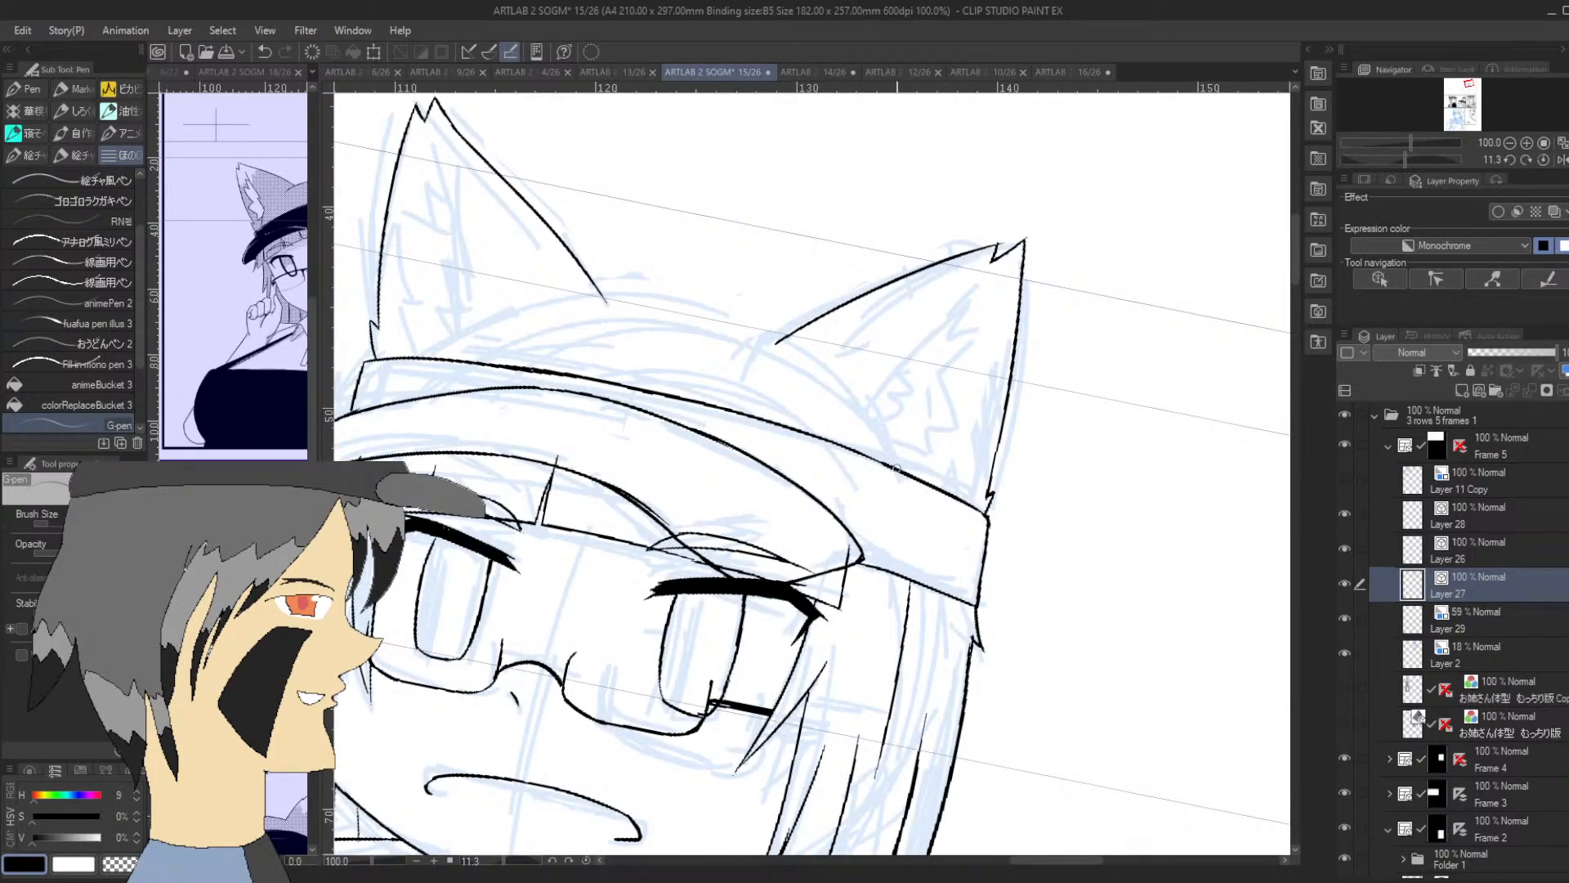
drag(896, 469, 883, 396)
drag(1411, 157, 1403, 160)
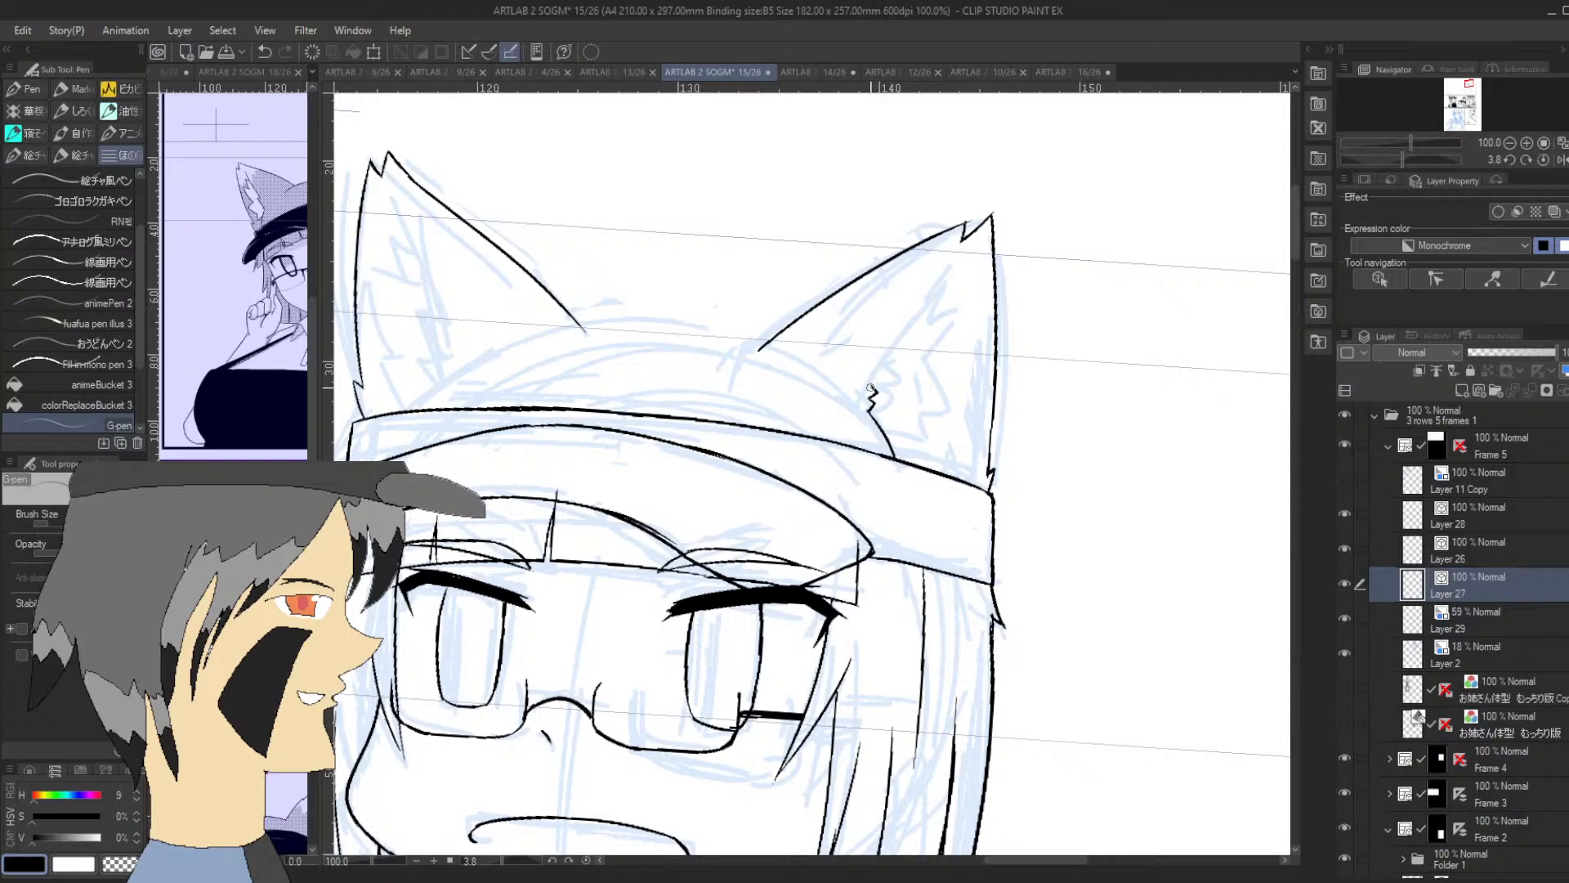
drag(873, 387, 943, 259)
key(ctrl+z)
drag(873, 386, 948, 273)
key(ctrl+z)
drag(871, 388, 944, 271)
Ink the curved top of the hat crown between the two ears
drag(1404, 159, 1376, 160)
drag(621, 748, 635, 603)
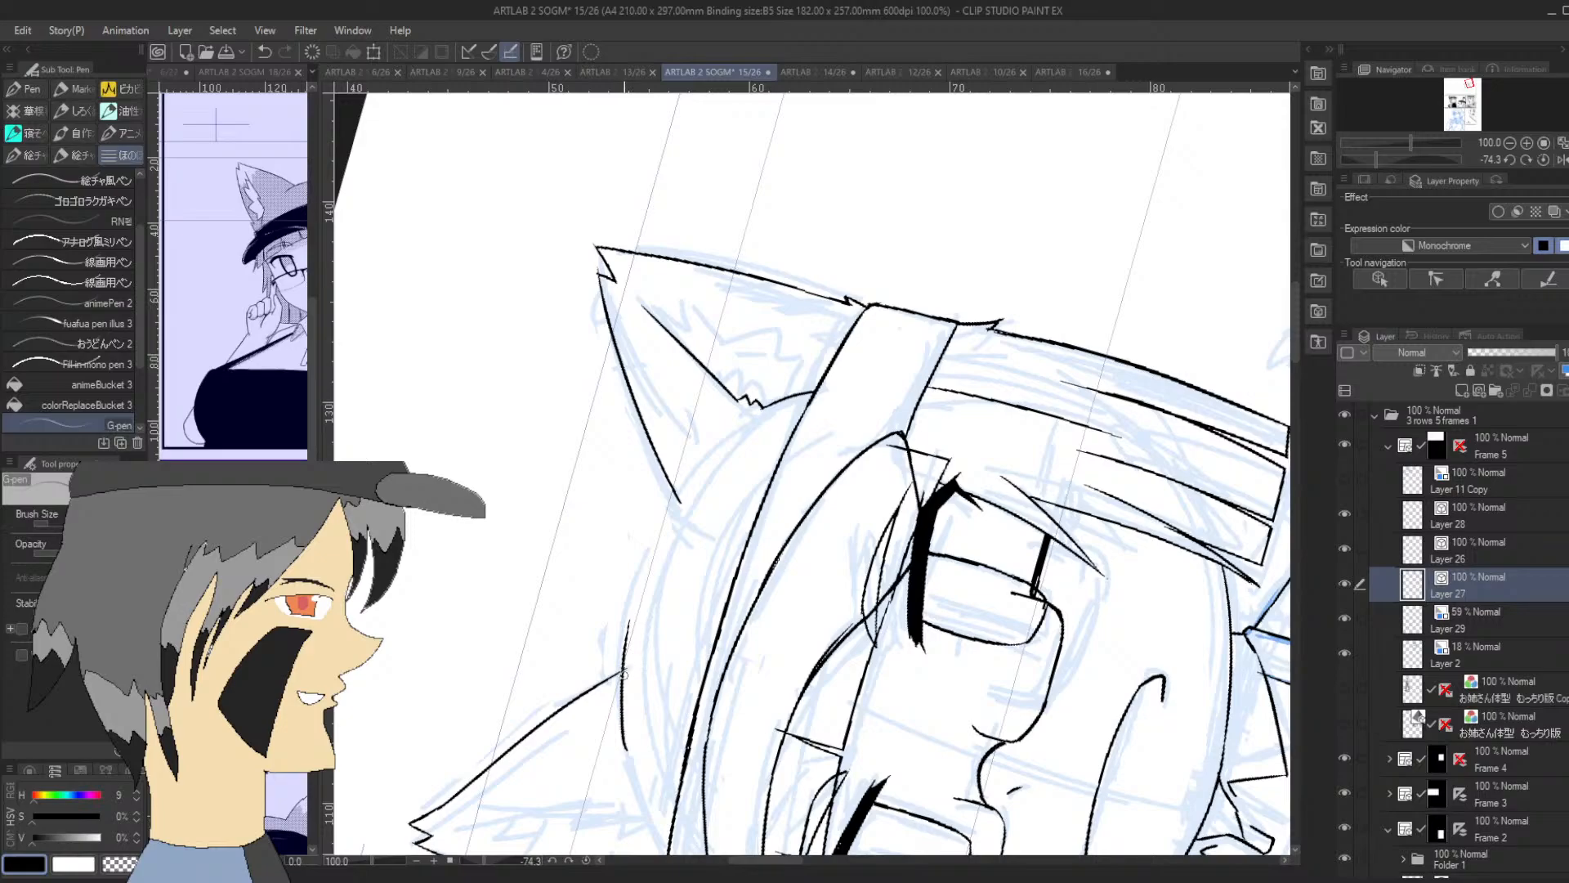
key(ctrl+z)
mouse_move(626, 750)
mouse_down()
mouse_move(647, 545)
mouse_move(676, 501)
mouse_up()
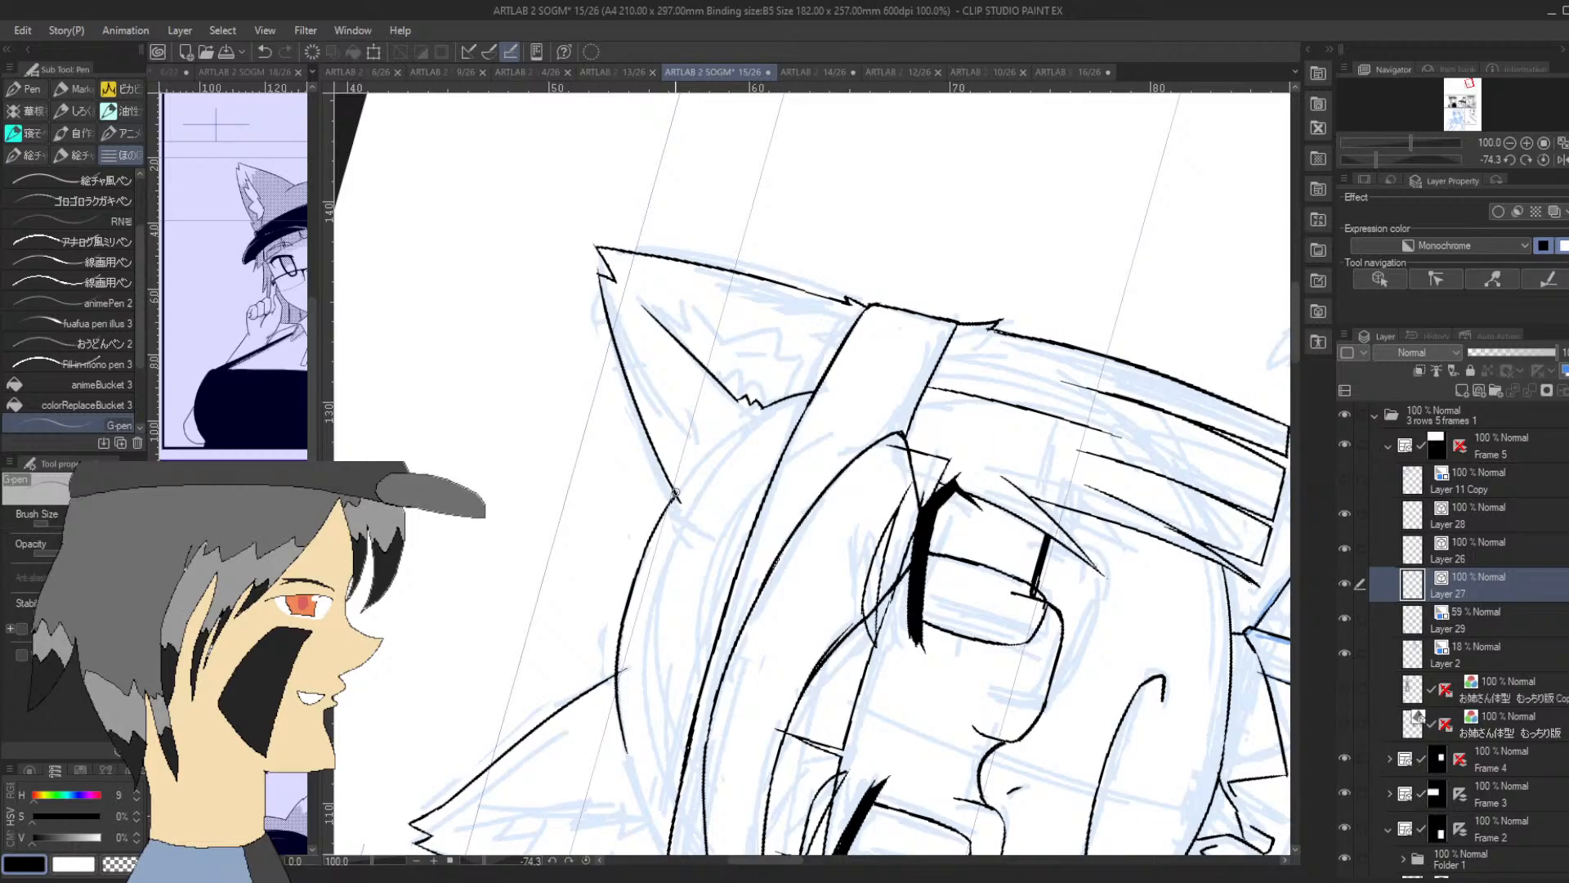
Ink jagged fur tufts down the outer side of the same ear's interior, closing the inner-ear shape
drag(1378, 159, 1396, 155)
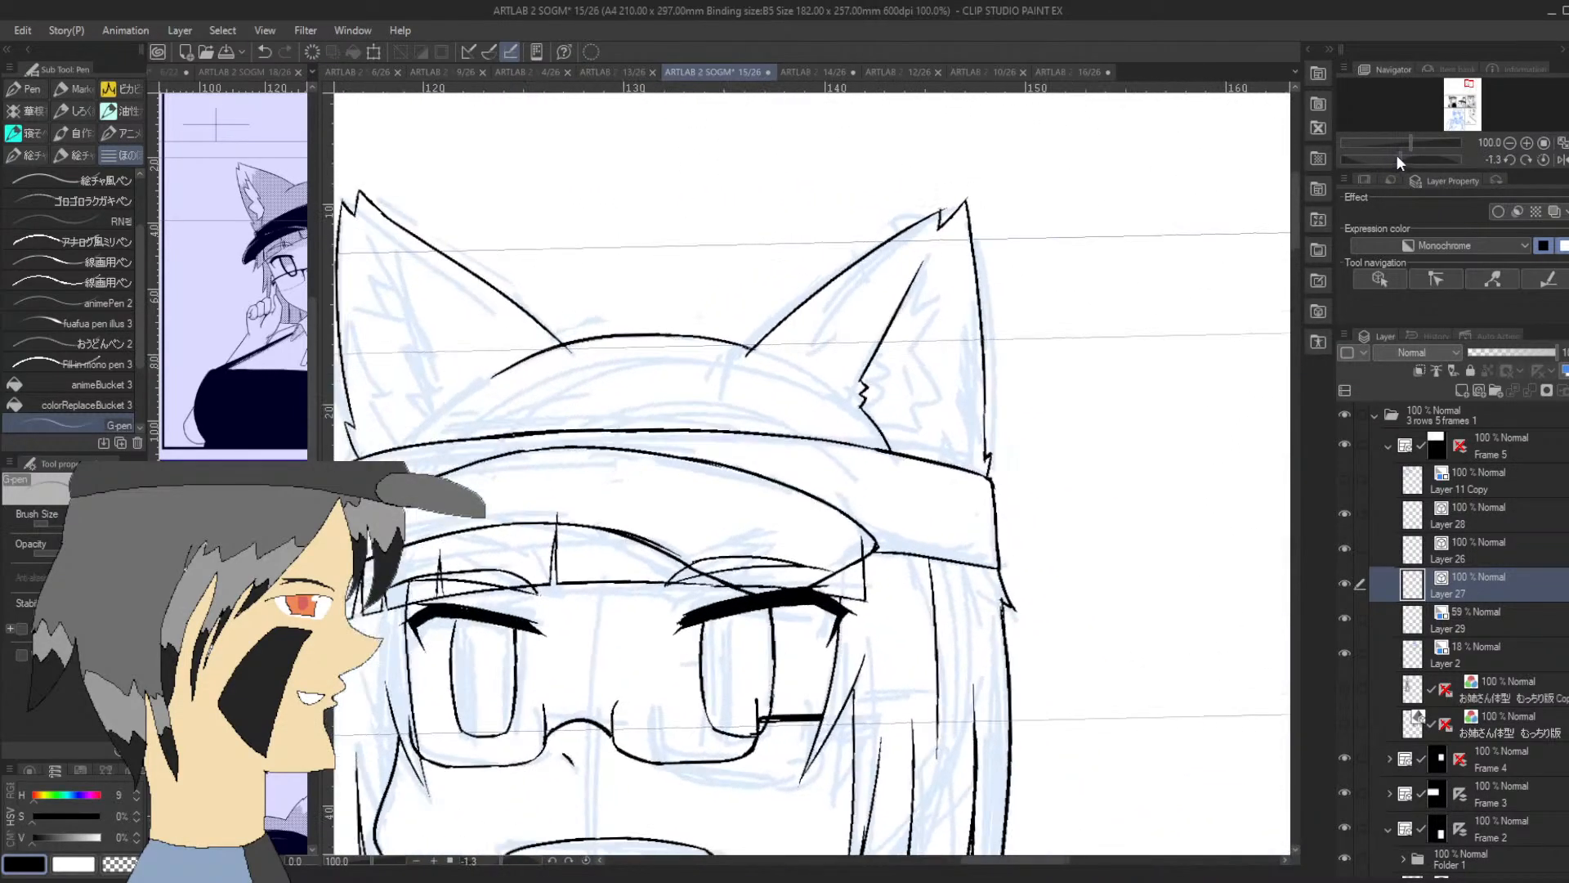
mouse_move(892, 415)
mouse_down()
mouse_move(944, 375)
mouse_move(934, 392)
mouse_move(911, 366)
mouse_move(953, 311)
mouse_move(920, 324)
mouse_move(921, 259)
mouse_up()
key(ctrl+z)
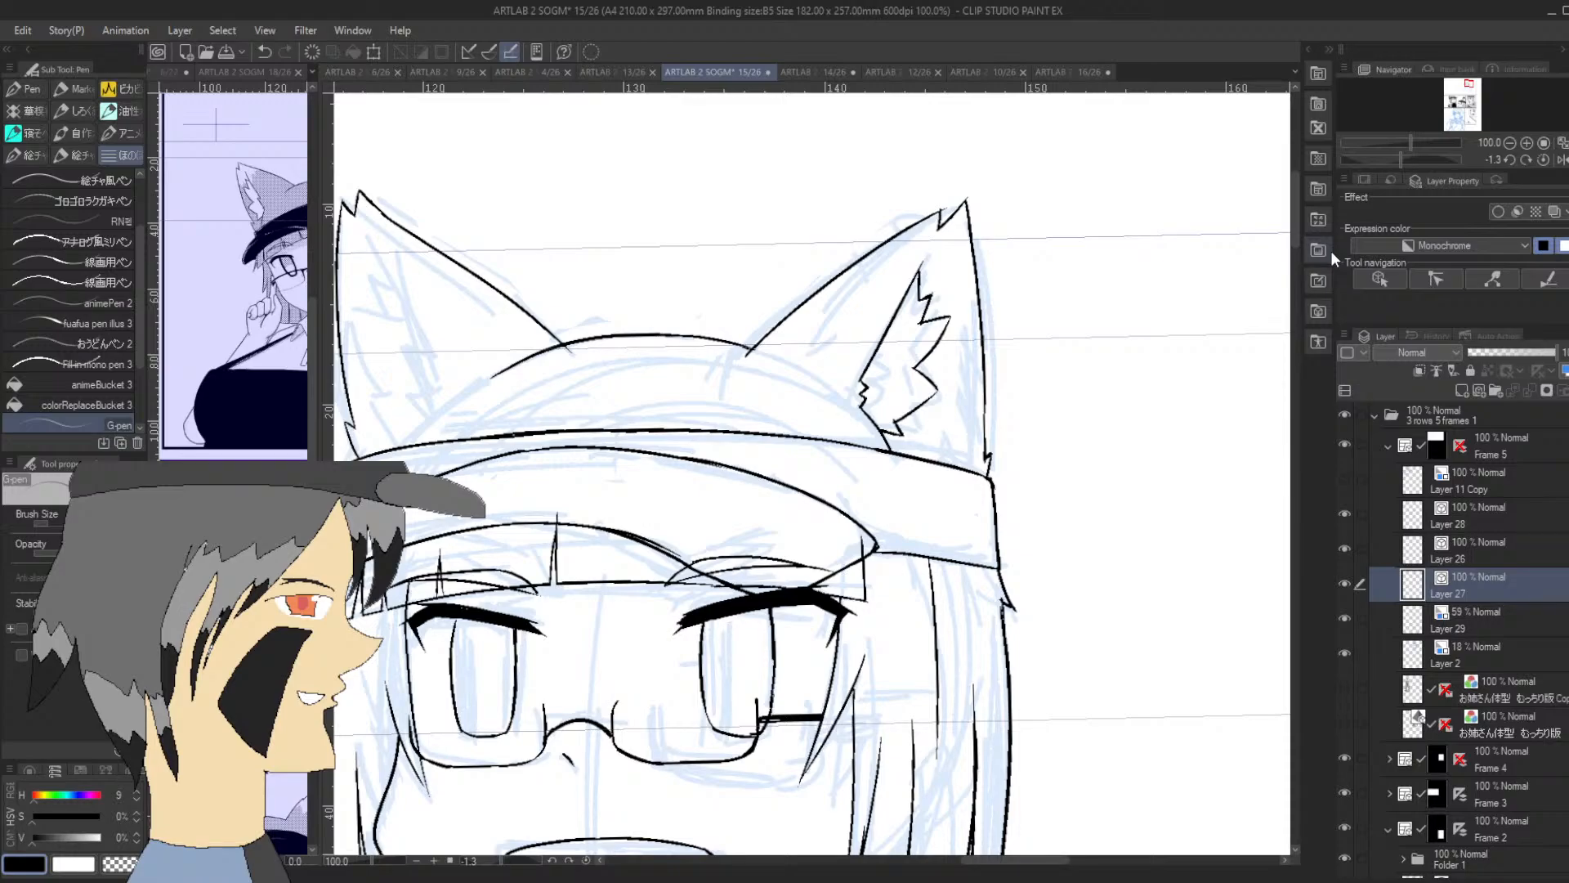
Ink the crown-side line of the first ear's interior, curving up from the hat band with small fur notches
click(1468, 84)
click(1467, 82)
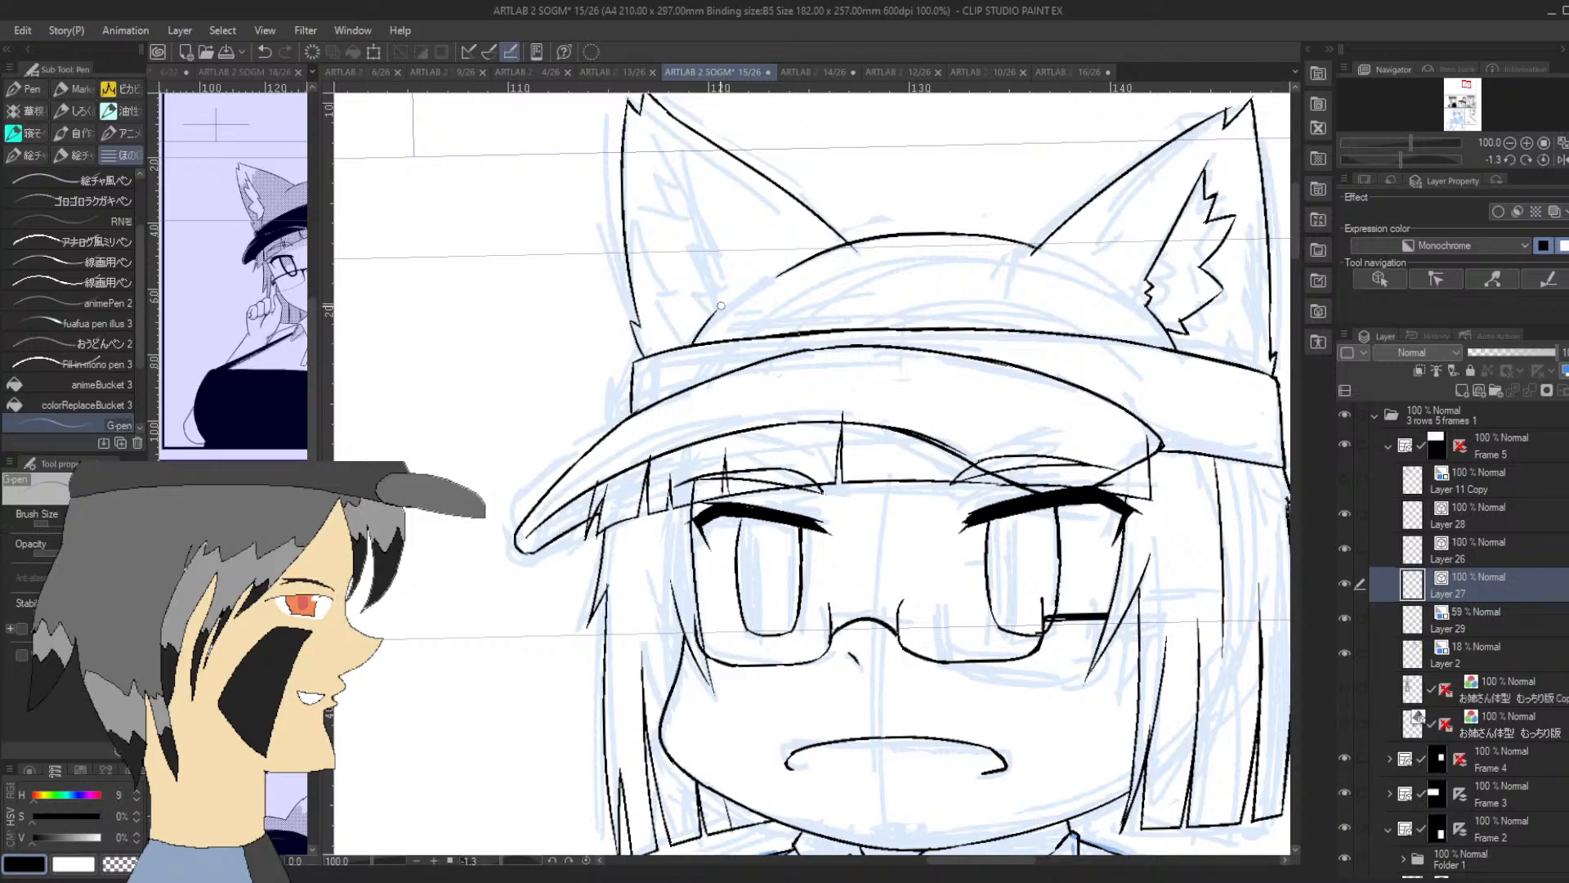
mouse_move(711, 316)
mouse_down()
mouse_move(717, 278)
mouse_move(660, 134)
mouse_up()
key(ctrl+z)
drag(701, 324, 672, 323)
Ink jagged fur tufts along the outer side of the first ear's interior, up to the point near its tip
drag(1394, 157, 1437, 161)
mouse_move(998, 403)
mouse_down()
mouse_move(1008, 421)
mouse_move(1047, 390)
mouse_move(1065, 420)
mouse_move(1053, 394)
mouse_move(1082, 418)
mouse_up()
key(ctrl+z)
key(ctrl+z)
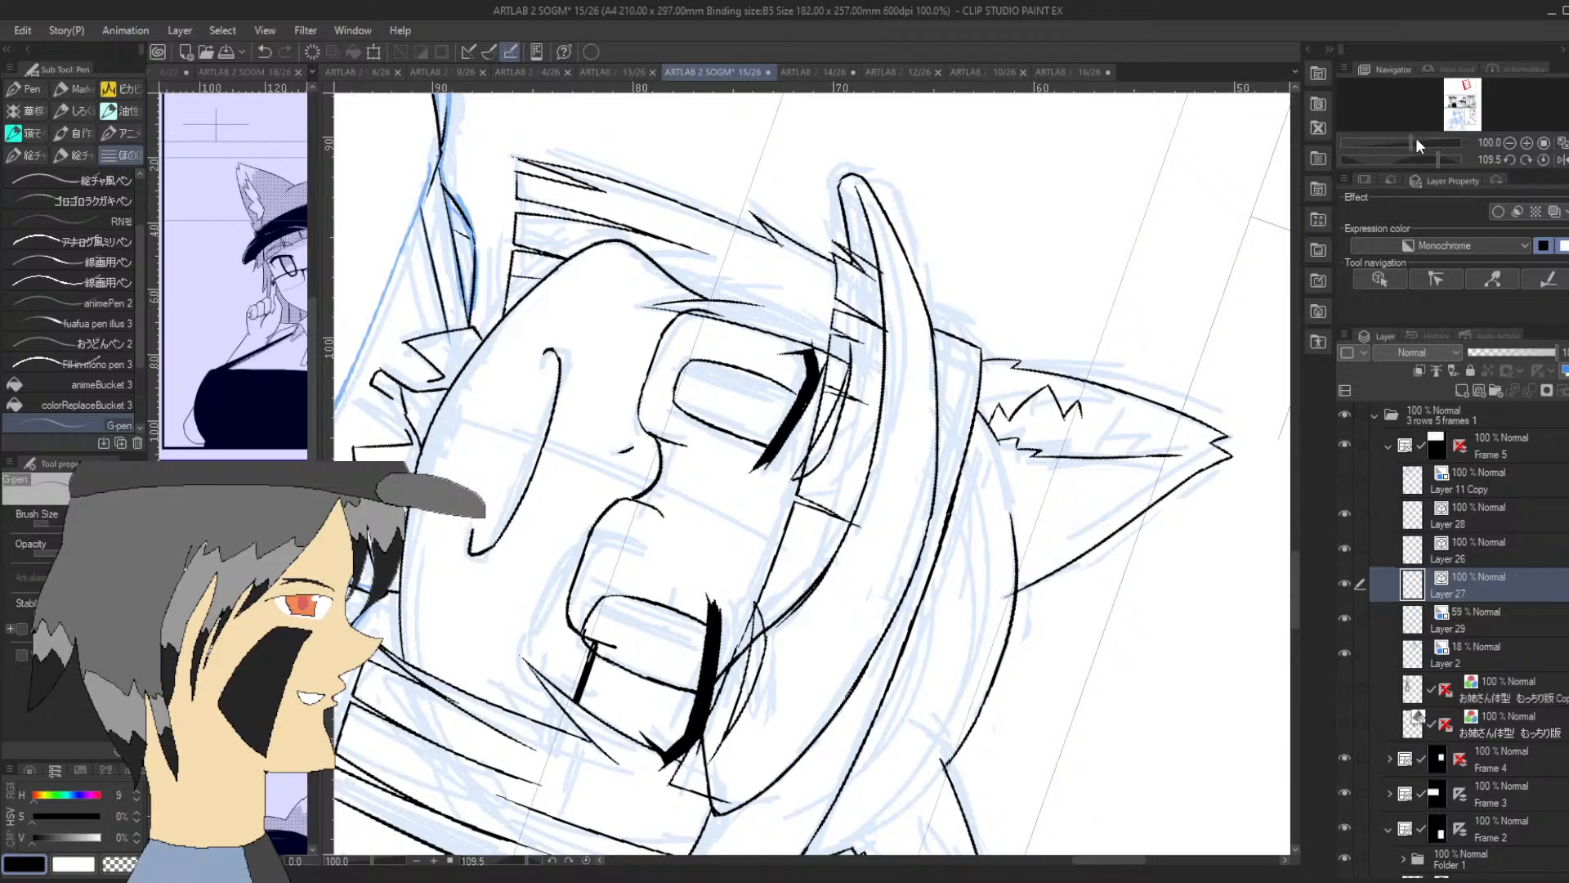
click(1411, 157)
mouse_move(691, 221)
mouse_down()
mouse_move(696, 155)
mouse_move(704, 169)
mouse_move(717, 157)
mouse_up()
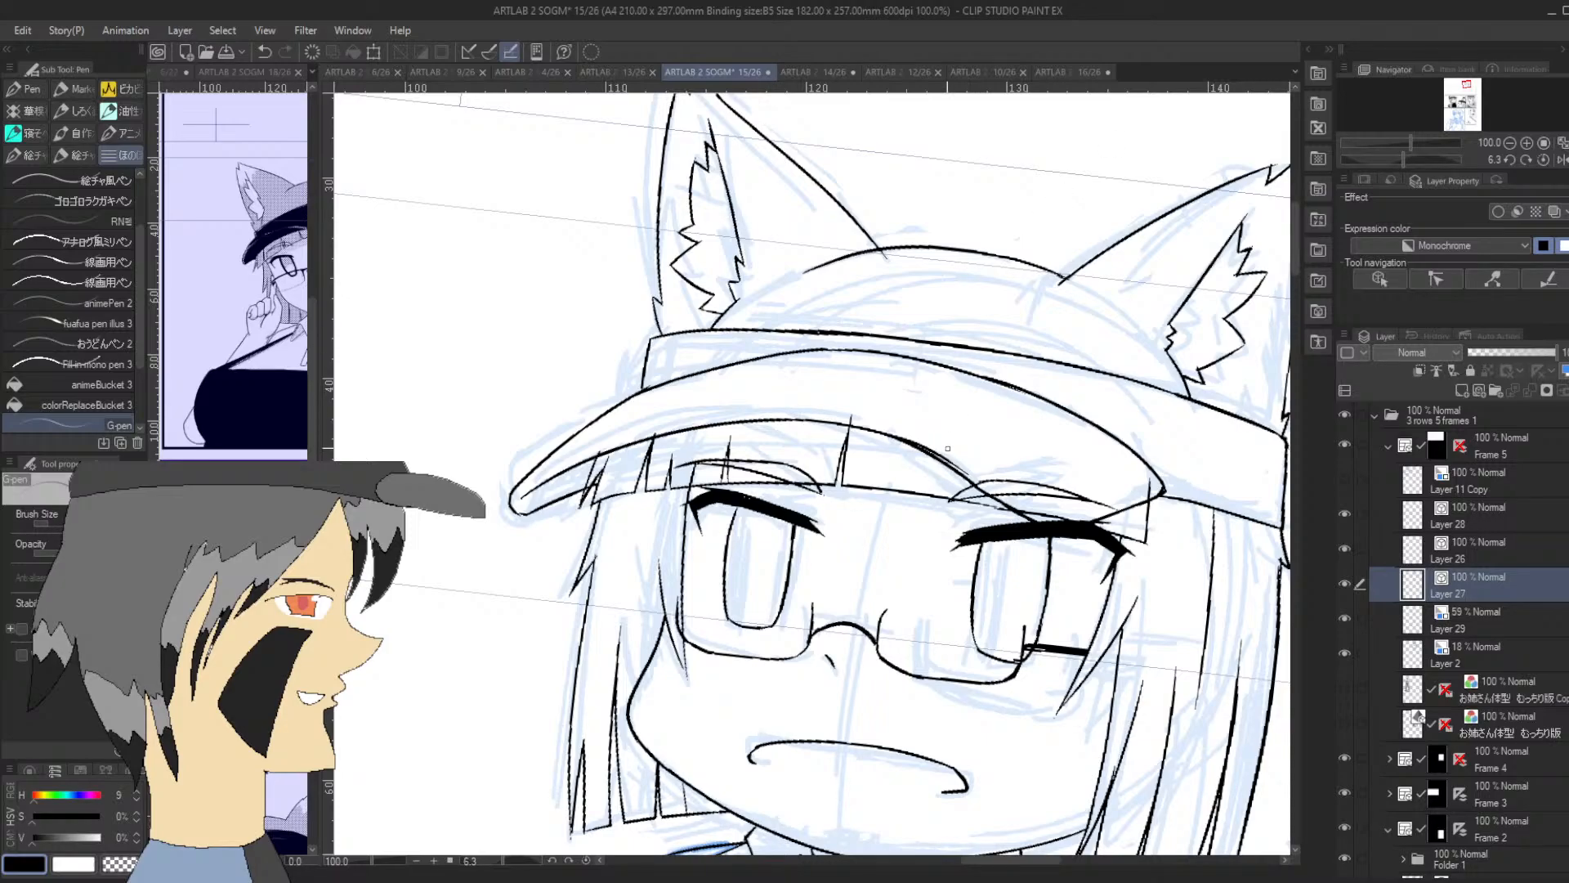
click(967, 469)
key(ctrl+z)
Ink the tail's short starting edge behind the shoulder with a fur point, and its long outer curve ending in a tufted notch
drag(1467, 84, 1471, 90)
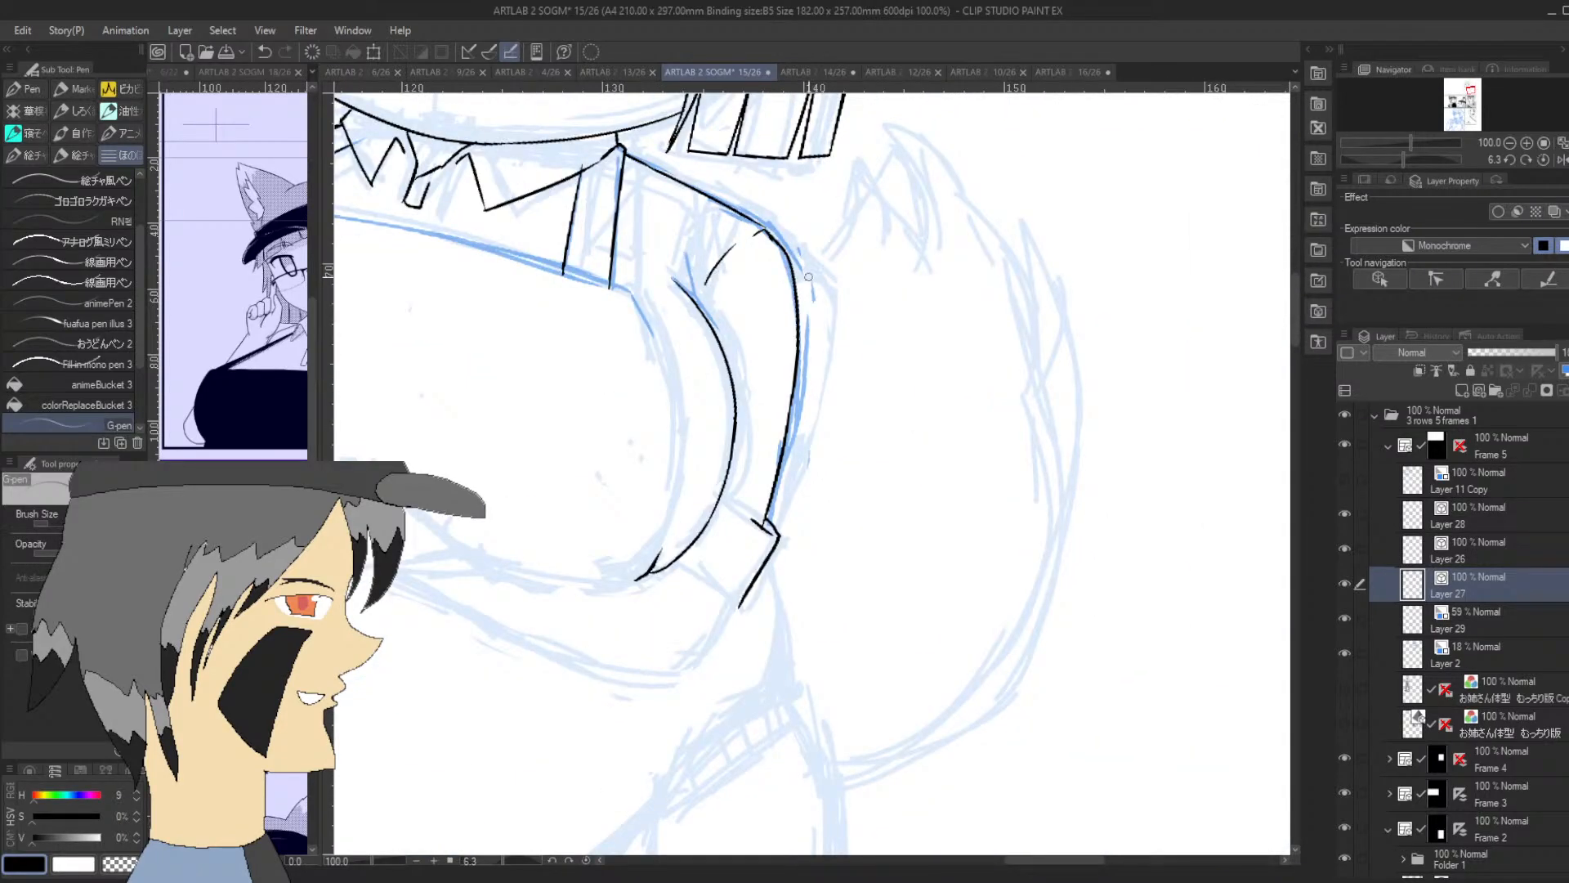
mouse_move(796, 288)
mouse_down()
mouse_move(856, 198)
mouse_move(870, 231)
mouse_up()
drag(1404, 160, 1343, 161)
mouse_move(598, 717)
mouse_down()
mouse_move(561, 613)
mouse_move(626, 269)
mouse_up()
key(ctrl+z)
mouse_move(605, 724)
mouse_down()
mouse_move(567, 639)
mouse_move(619, 268)
mouse_move(574, 309)
mouse_move(627, 279)
mouse_move(578, 329)
mouse_up()
key(ctrl+z)
key(ctrl+z)
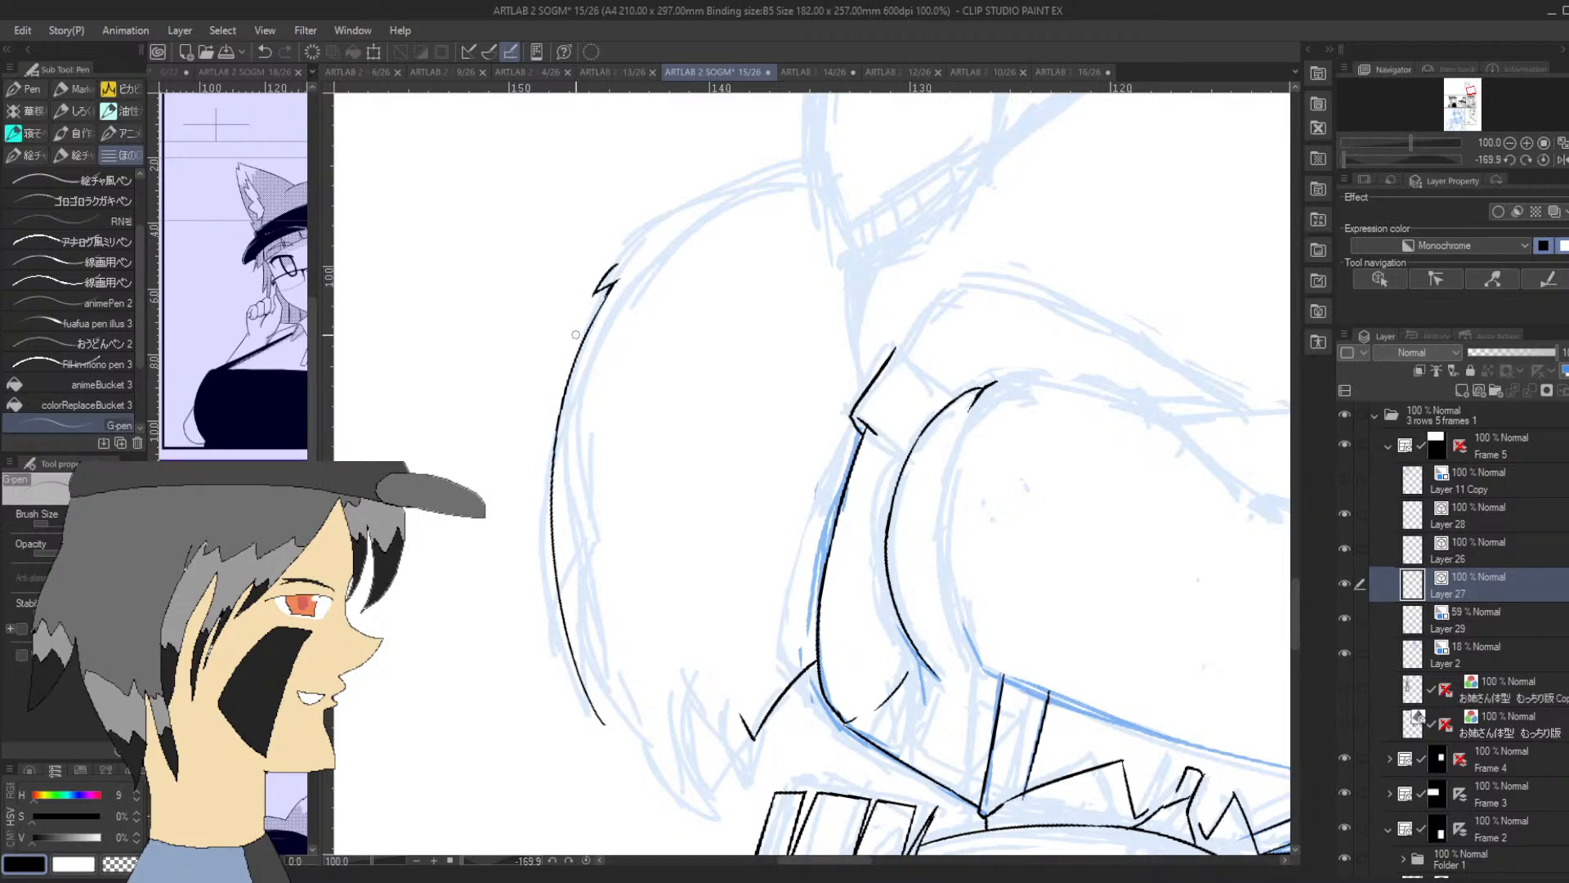
key(ctrl+z)
drag(618, 281, 599, 302)
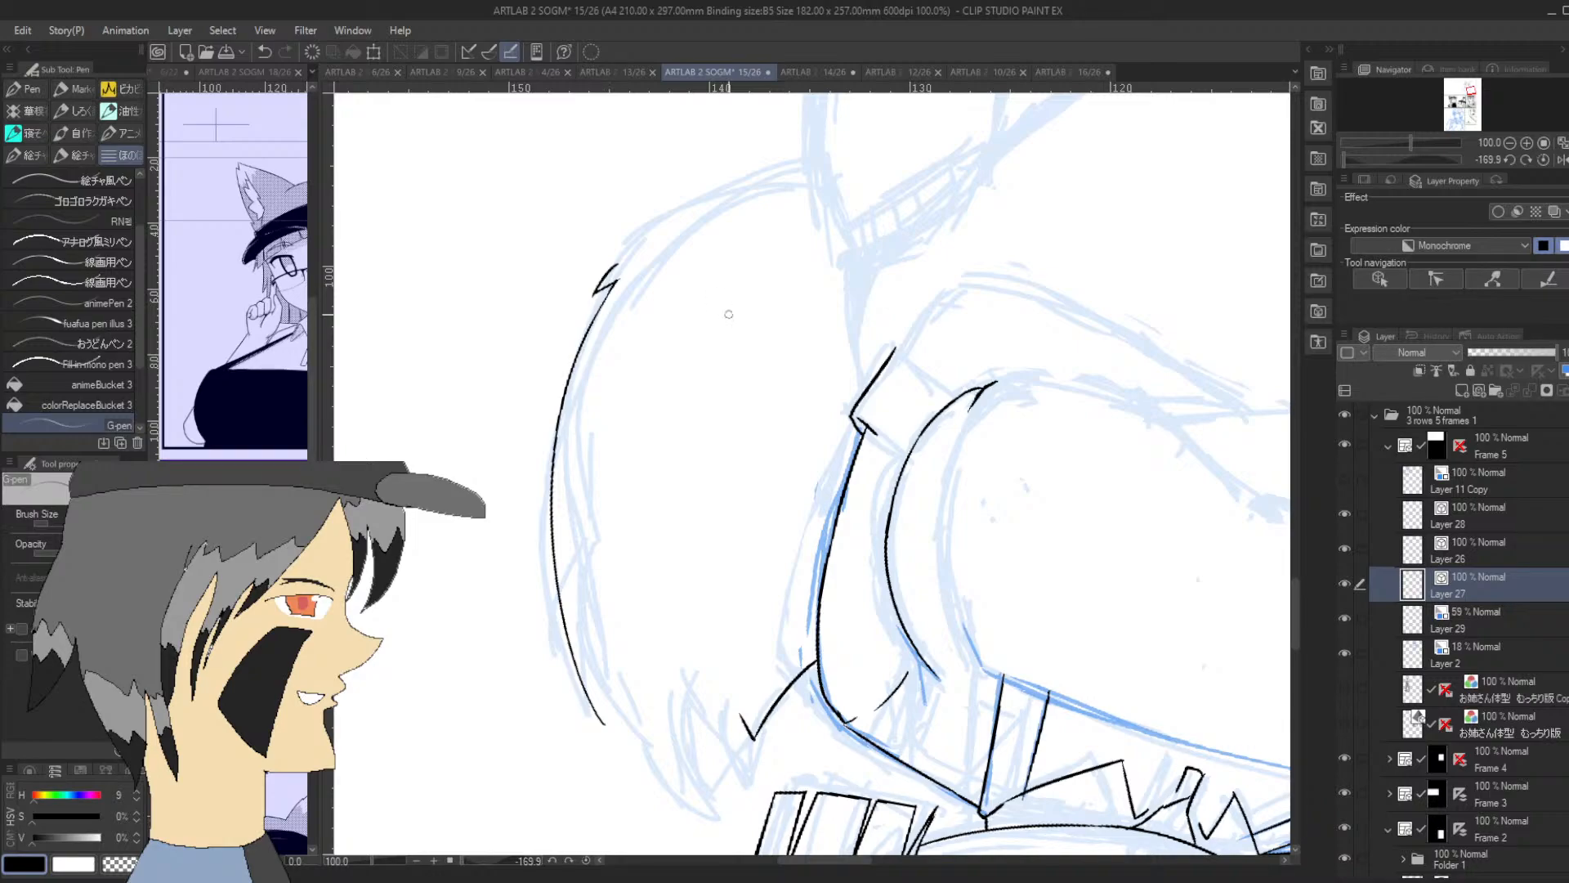
Ink the waist-side line from the sleeve cuff down to the hip, and the short belly crease curving inward from it
drag(1381, 158, 1396, 162)
drag(768, 559, 798, 721)
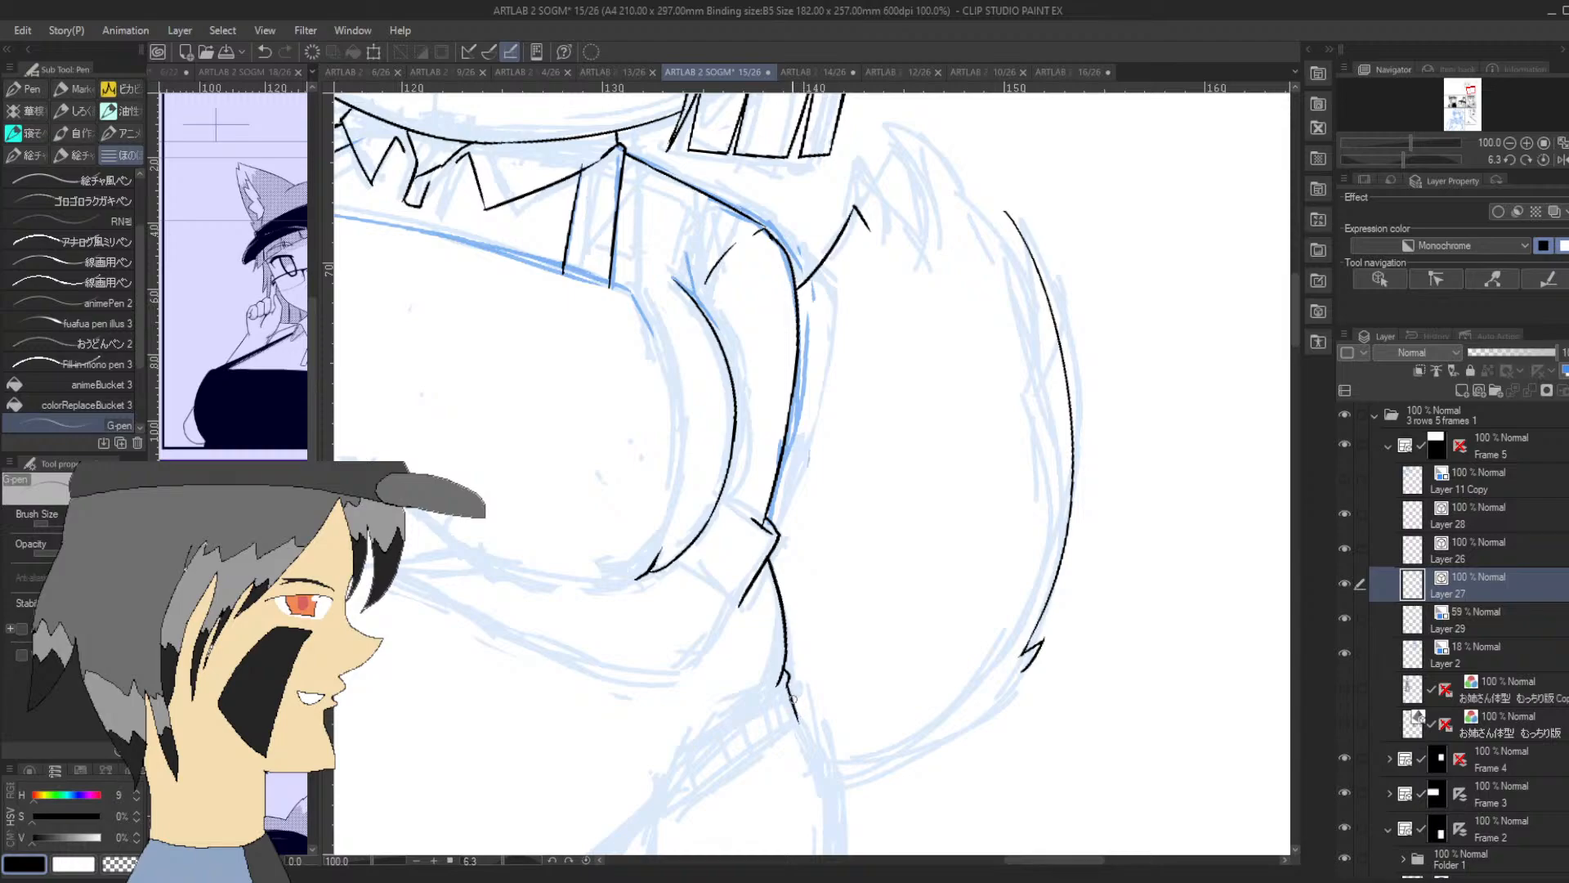
click(1469, 92)
drag(886, 513, 872, 535)
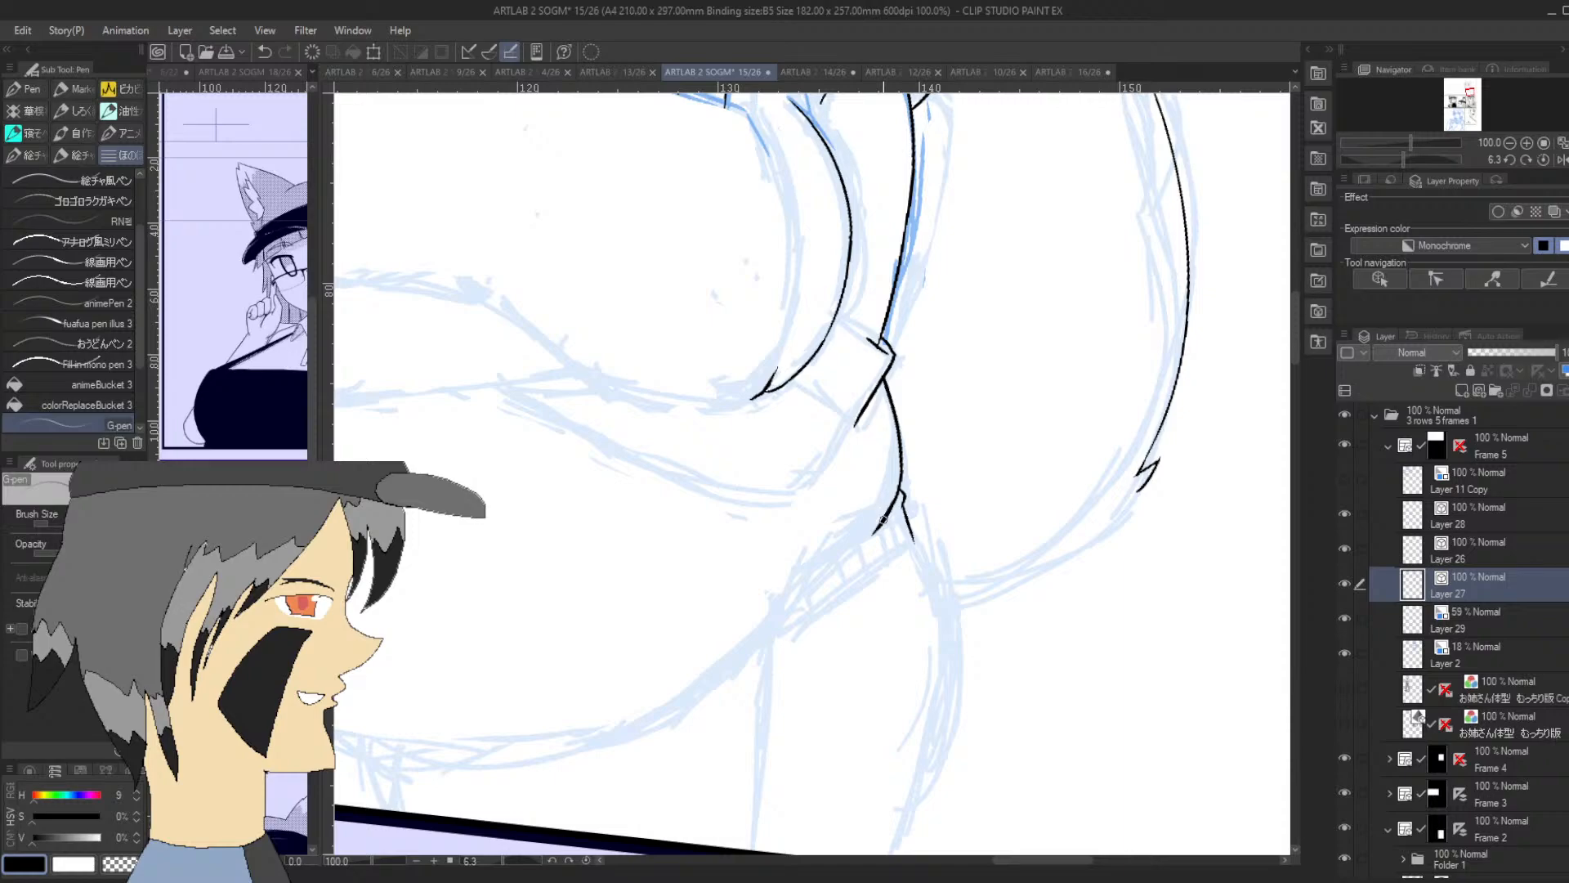
drag(1409, 157, 1435, 157)
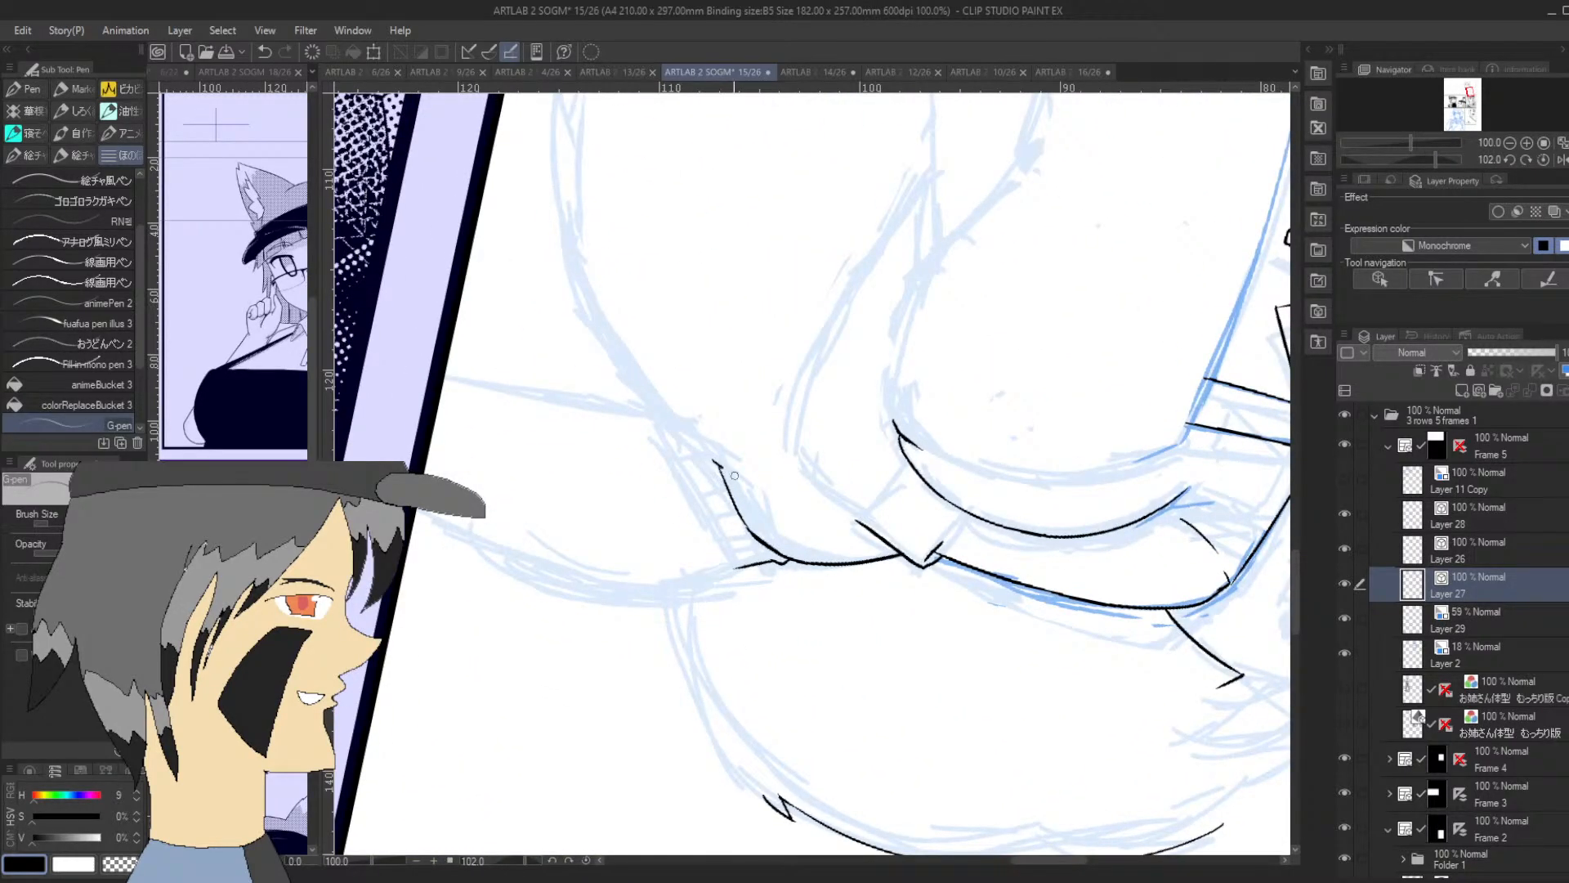
mouse_move(717, 464)
mouse_down()
mouse_move(742, 482)
mouse_move(670, 415)
mouse_up()
Ink the upper outer curve of the tail-side thigh, running down from the hip notch
drag(1435, 159, 1402, 160)
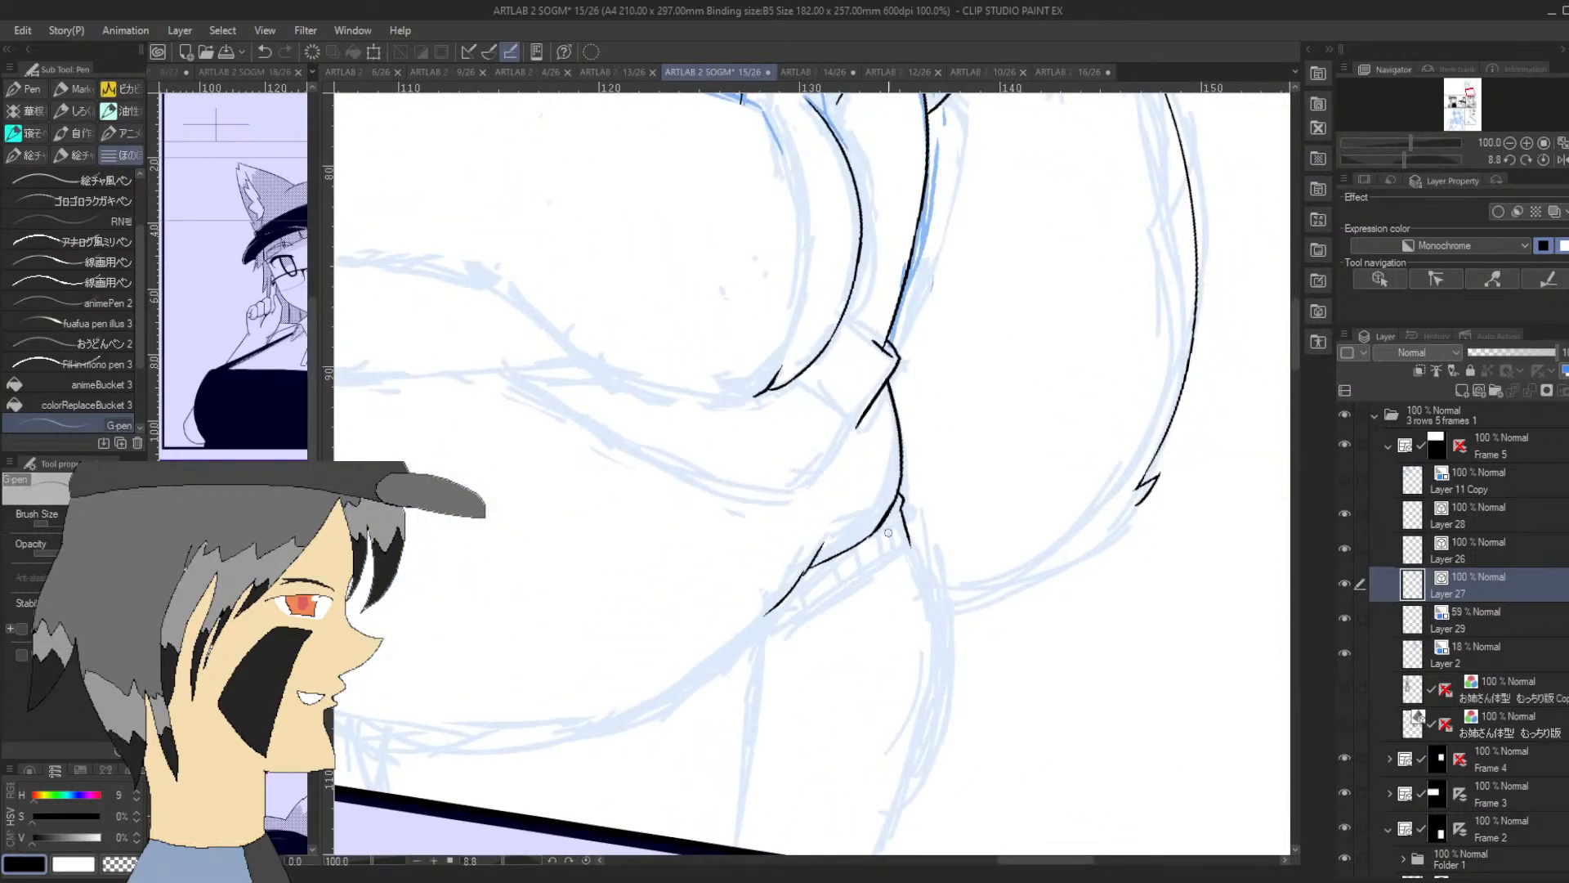
drag(903, 511, 929, 585)
drag(1406, 160, 1356, 160)
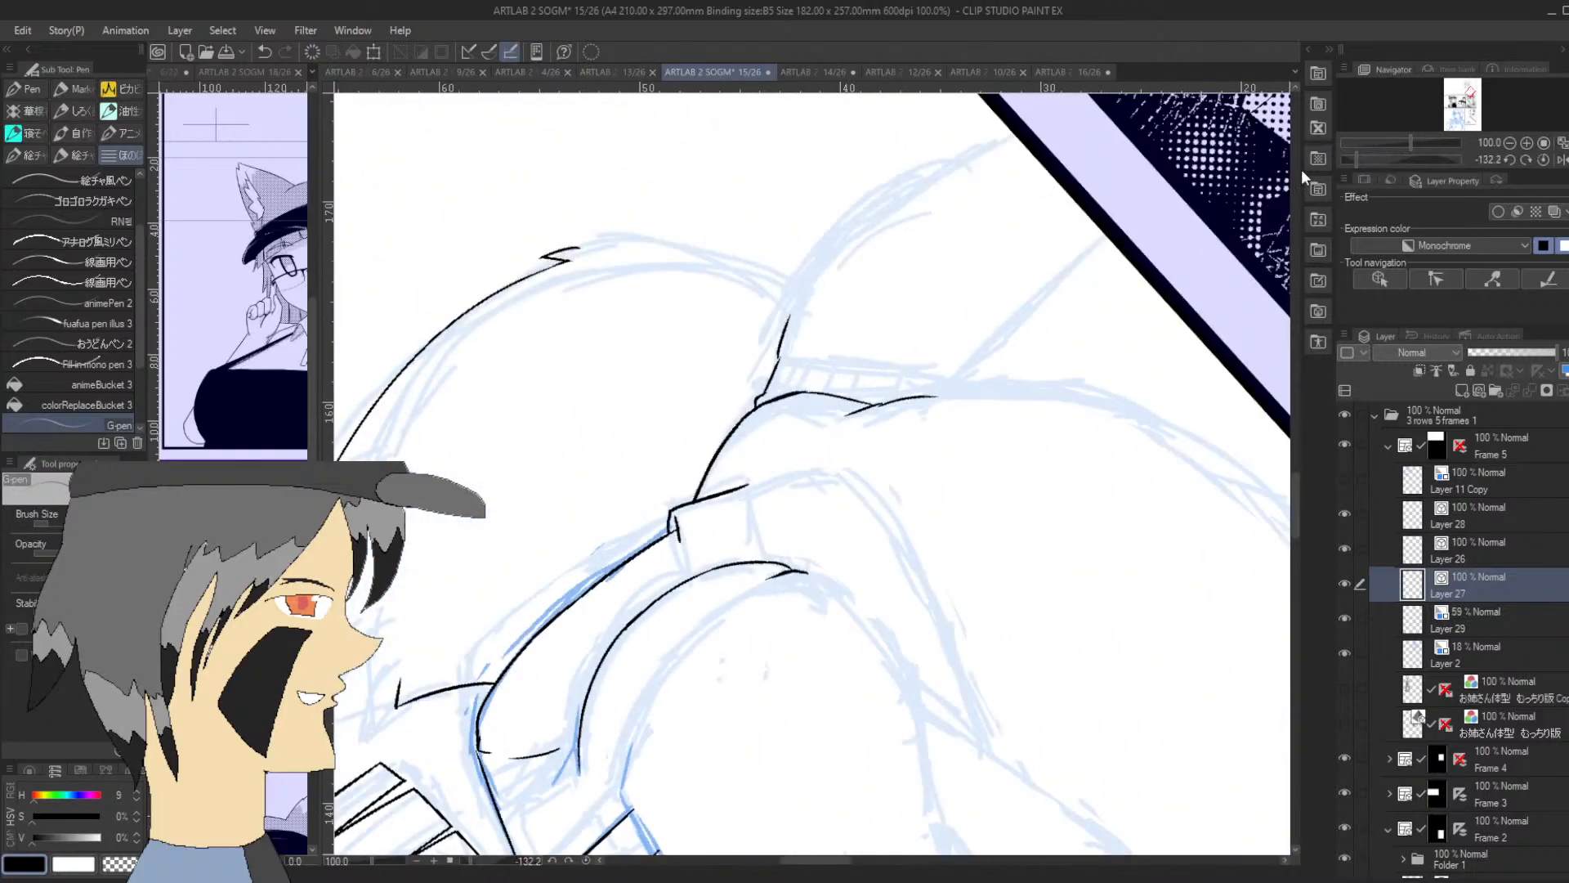
drag(779, 353, 835, 233)
drag(1399, 161, 1407, 159)
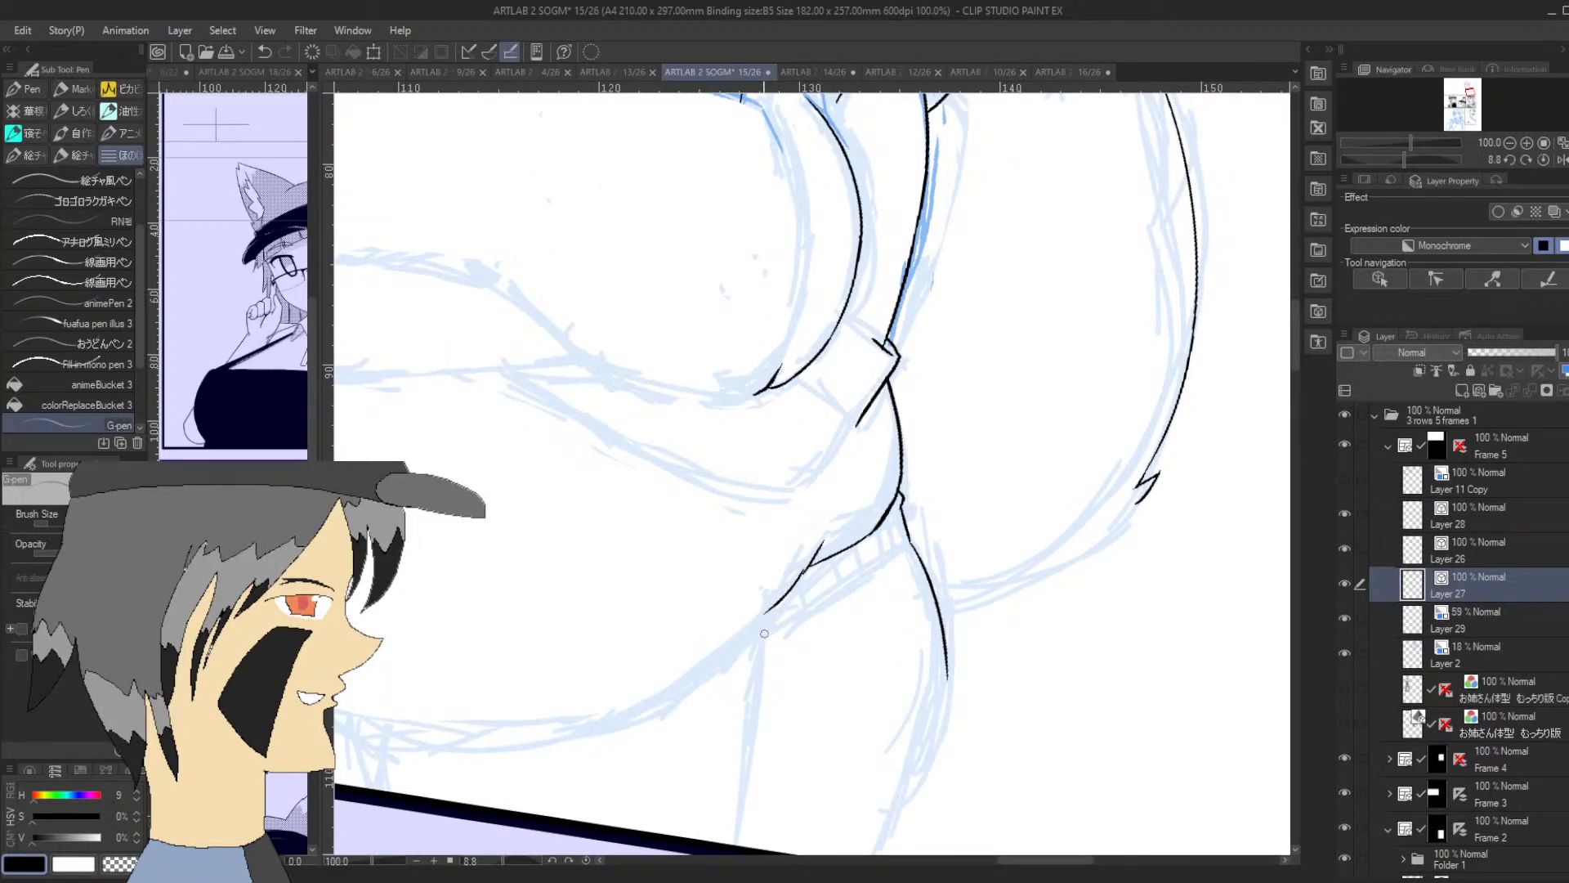
Ink the short diagonal line at the top of the same thigh, just under the belly crease
drag(761, 652, 828, 550)
key(ctrl+z)
drag(763, 652, 840, 552)
drag(832, 563, 878, 498)
key(ctrl+z)
Continue the thigh's outer curve down to the panel border, and ink its inner line straight down to the border
drag(946, 668, 885, 825)
click(1483, 123)
click(1469, 101)
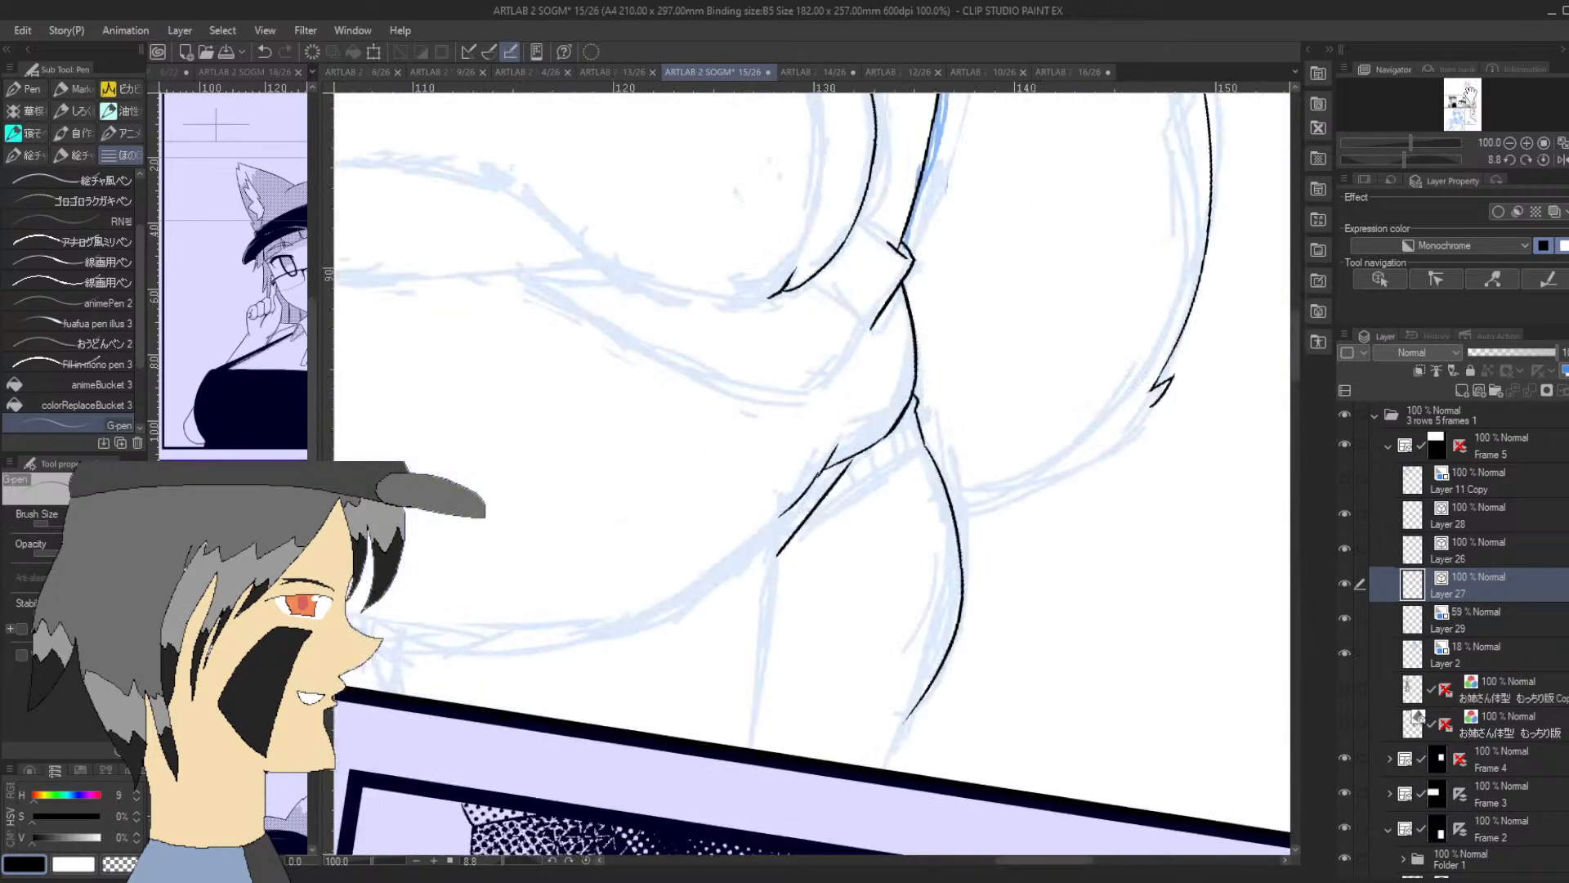
drag(916, 707, 885, 775)
key(ctrl+z)
drag(917, 702, 889, 770)
key(ctrl+z)
drag(920, 696, 892, 771)
drag(777, 552, 756, 748)
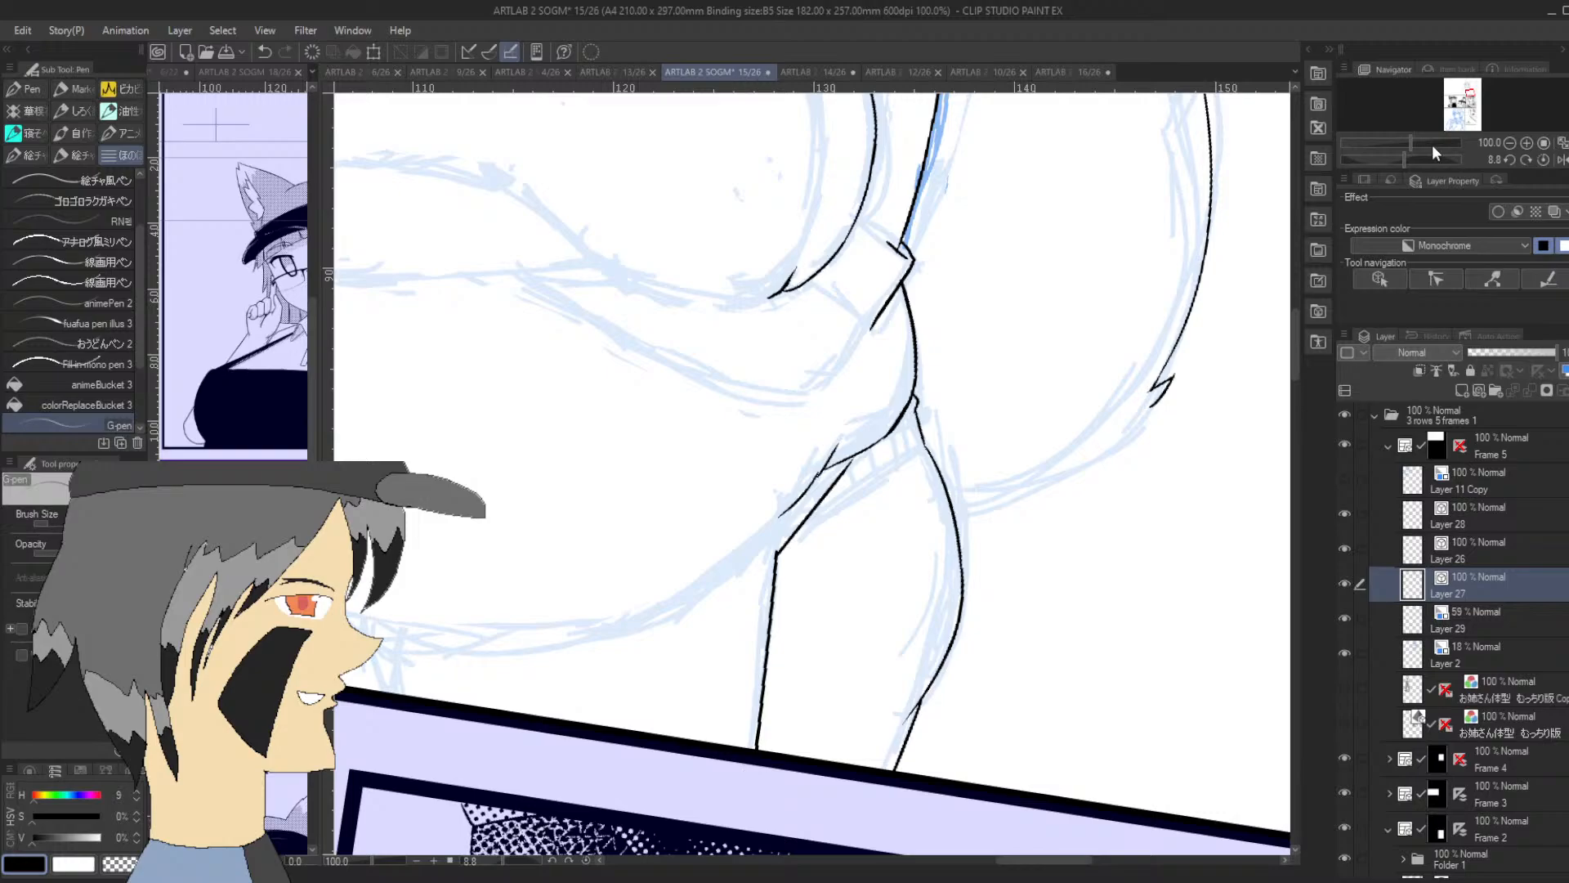
Ink the inner and outer lines of the opposite leg, from the belly's side down to the panel border
drag(1469, 101, 1464, 95)
mouse_move(822, 433)
mouse_down()
mouse_move(797, 363)
mouse_move(802, 288)
mouse_move(801, 483)
mouse_move(792, 558)
mouse_up()
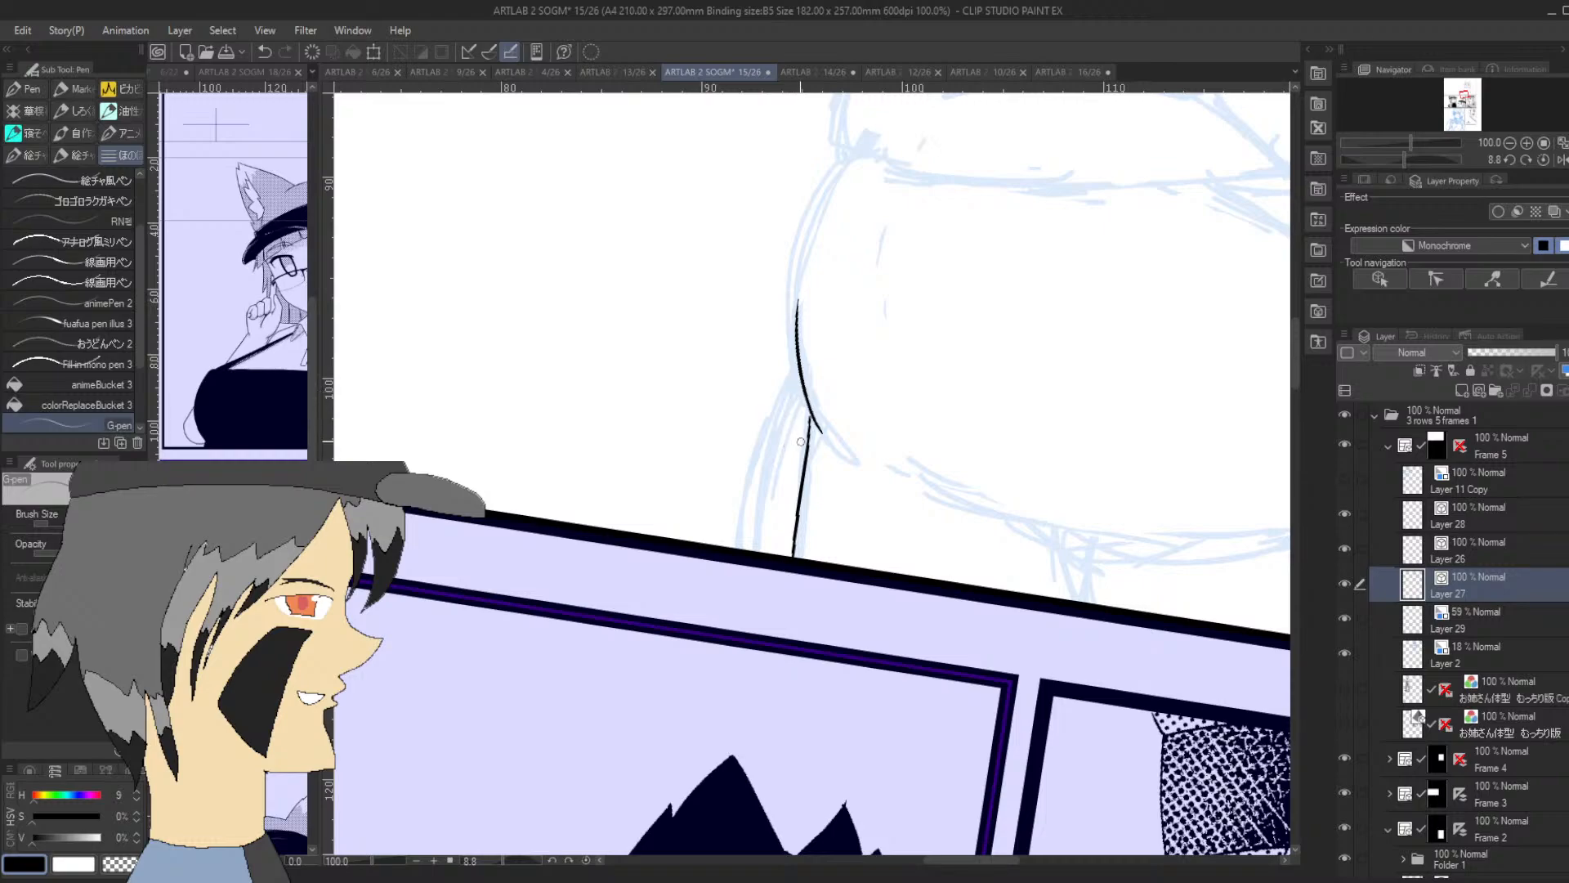
key(ctrl+z)
drag(812, 408, 793, 558)
key(ctrl+z)
drag(814, 417, 783, 571)
drag(797, 373, 749, 549)
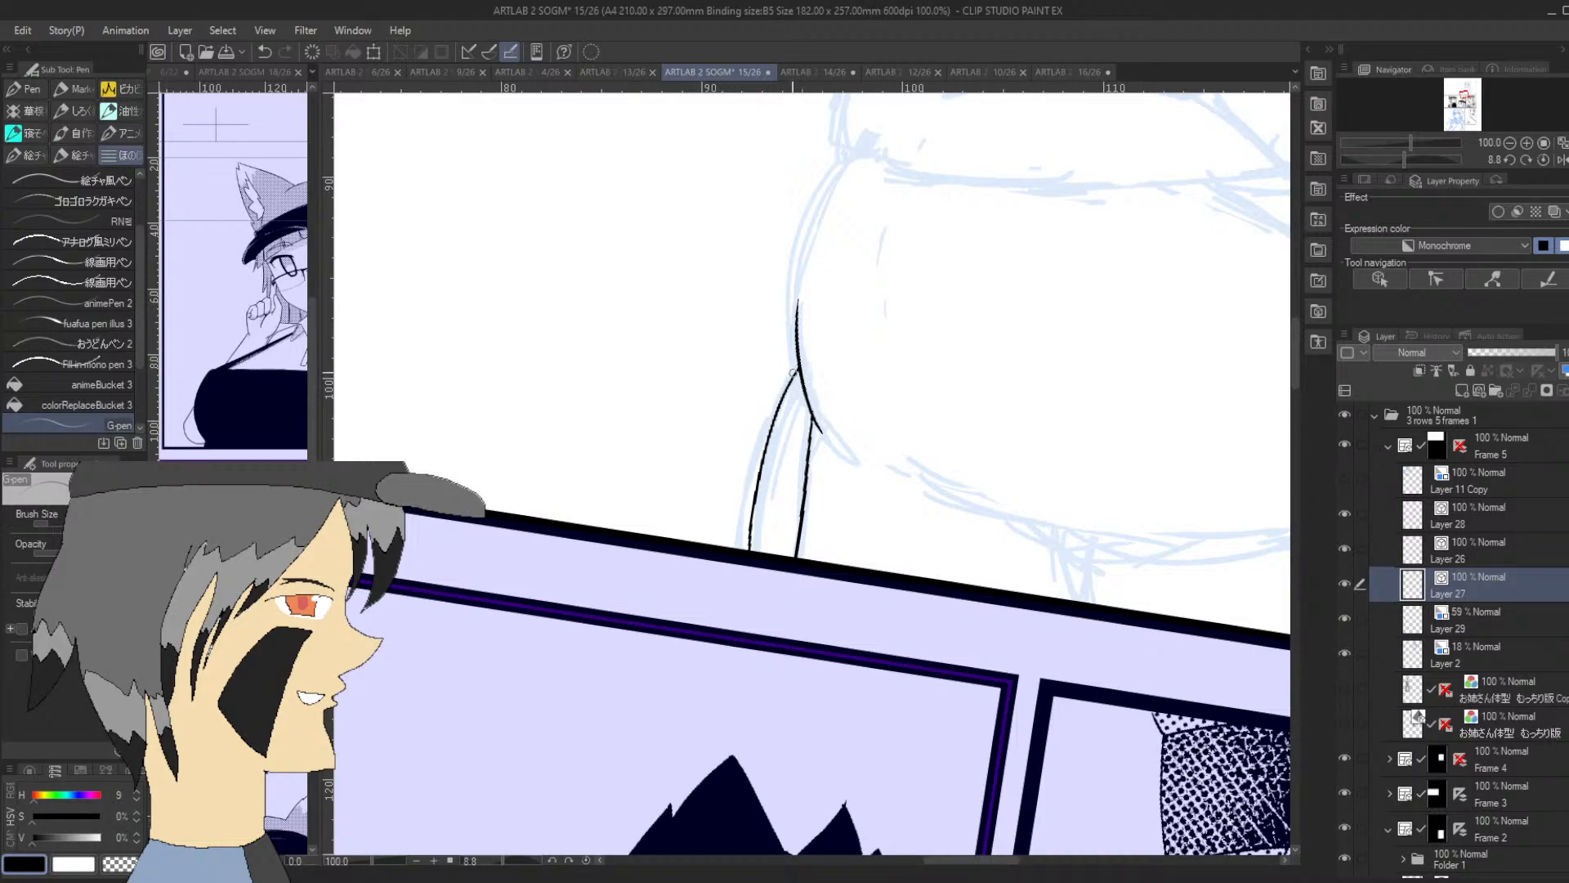
Ink the belly's outer side curve up toward the forearm, and the chest's lower edge on that same side
drag(1449, 152, 1465, 98)
mouse_move(661, 577)
mouse_down()
mouse_move(670, 506)
mouse_move(704, 425)
mouse_up()
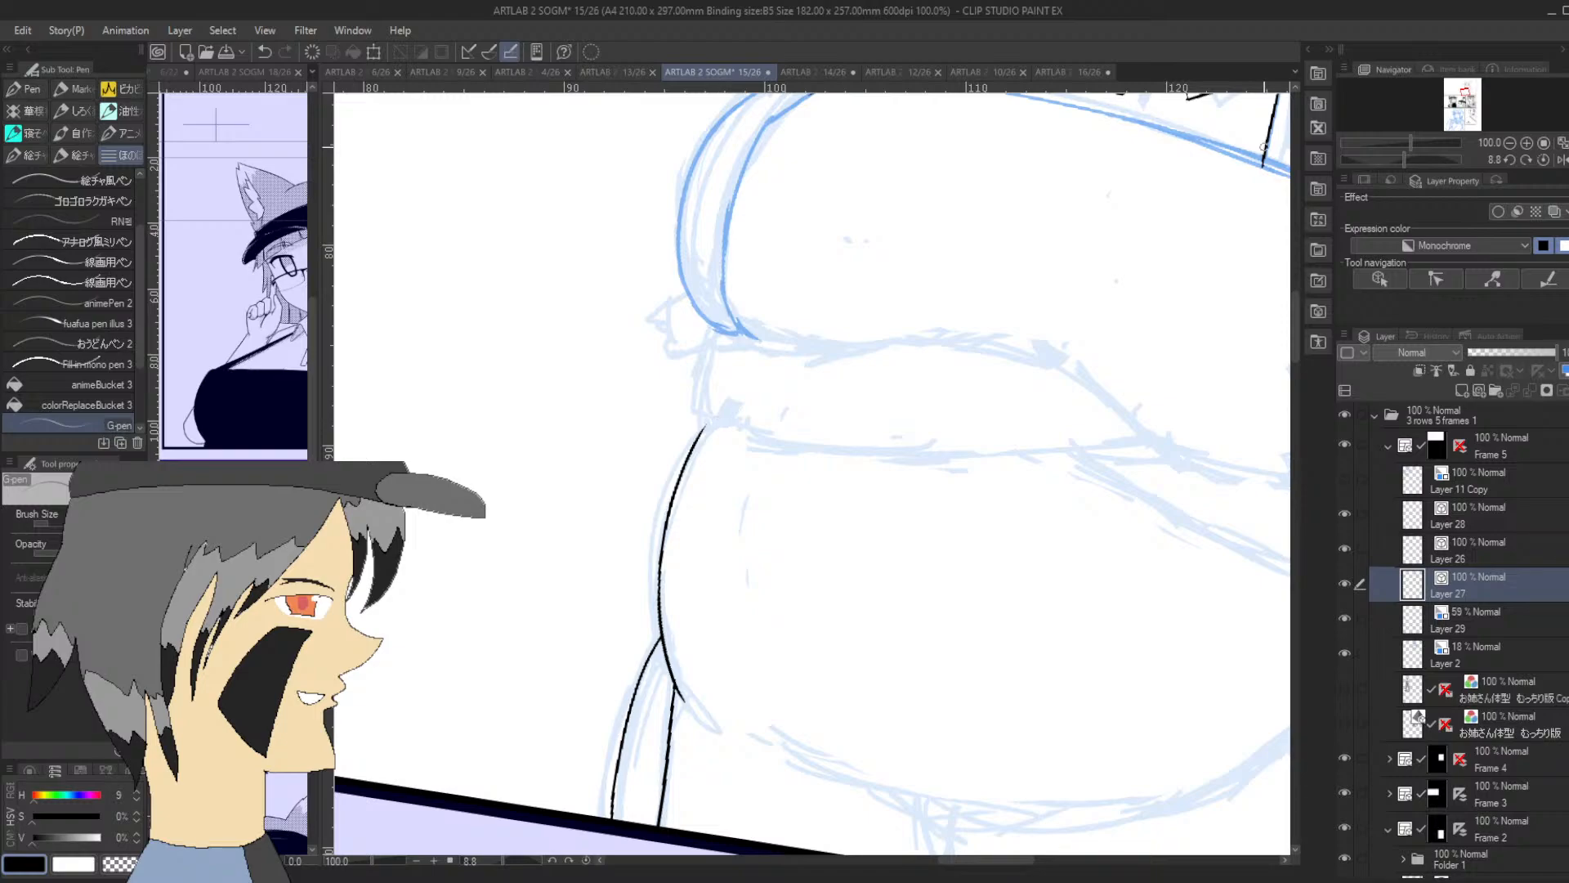
drag(1404, 155, 1429, 159)
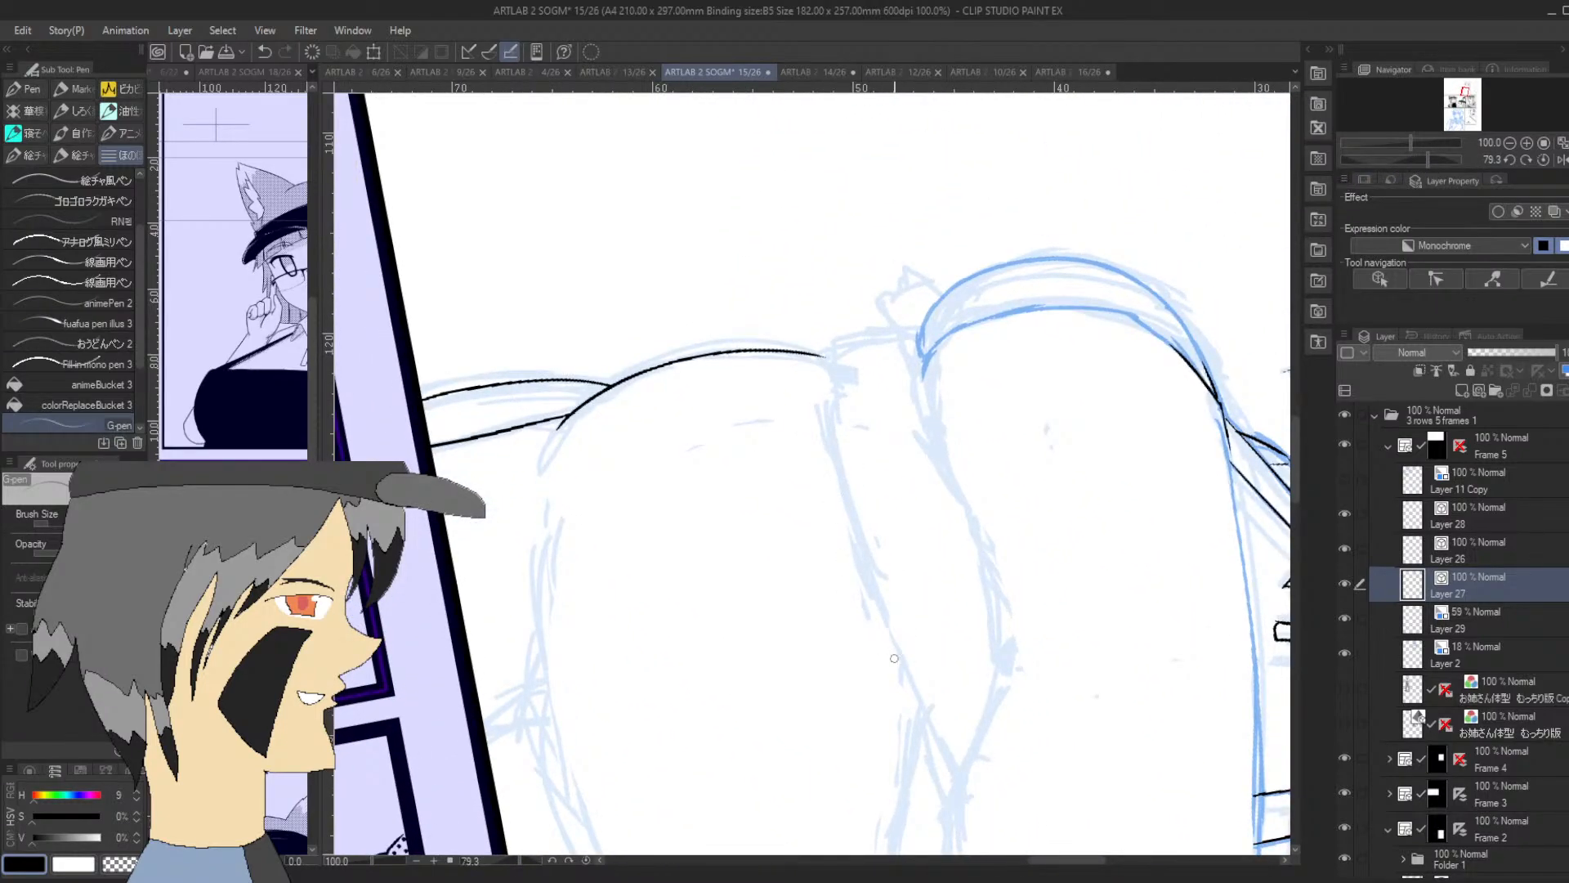
drag(960, 767, 827, 460)
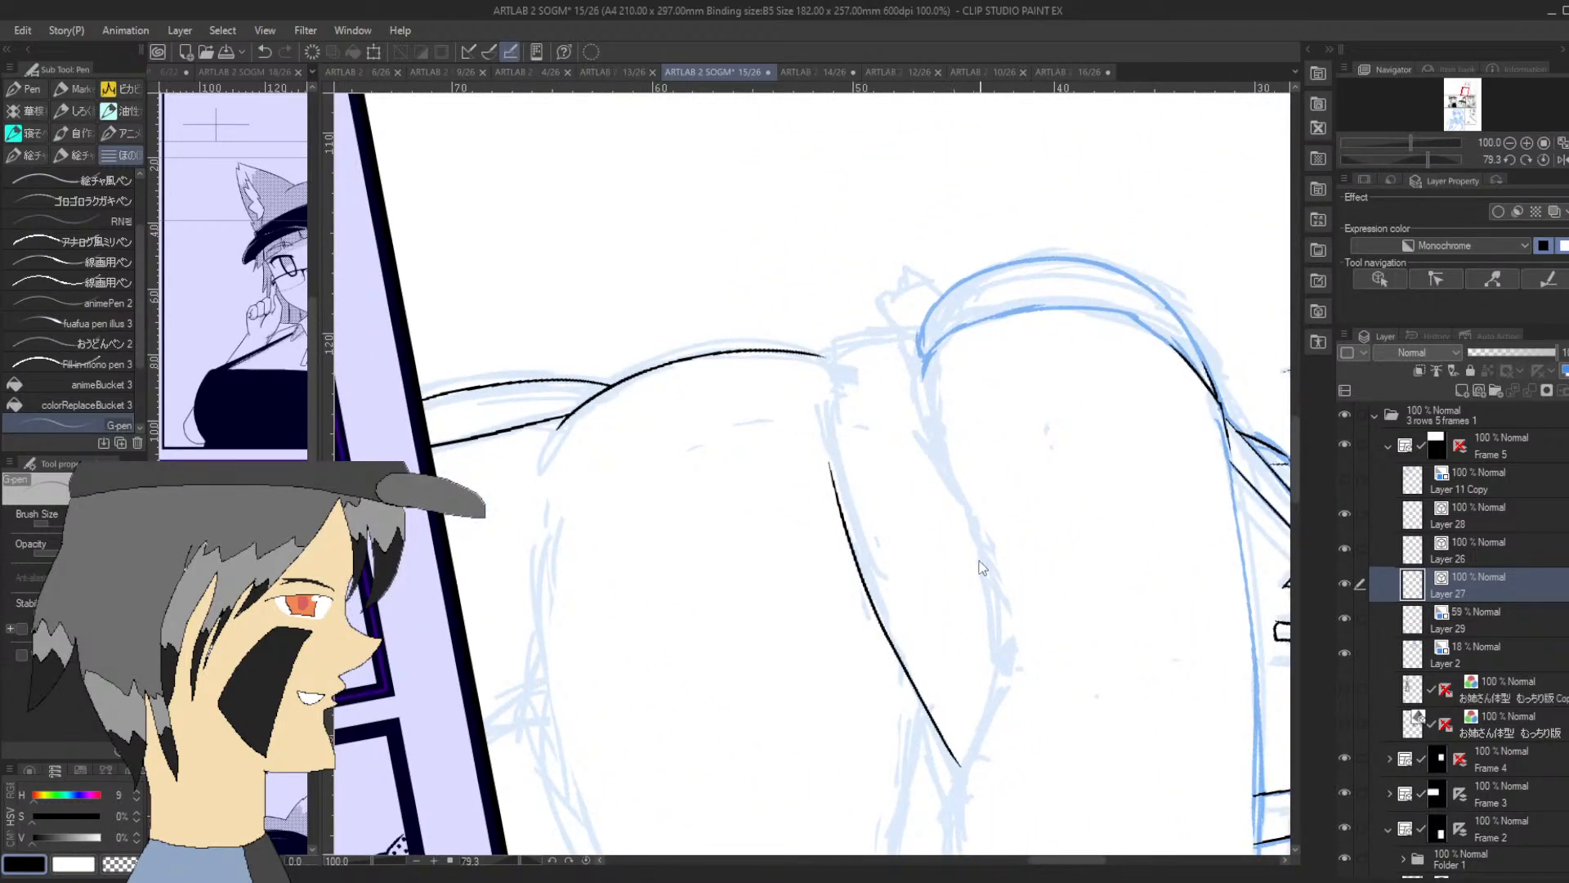
key(ctrl+z)
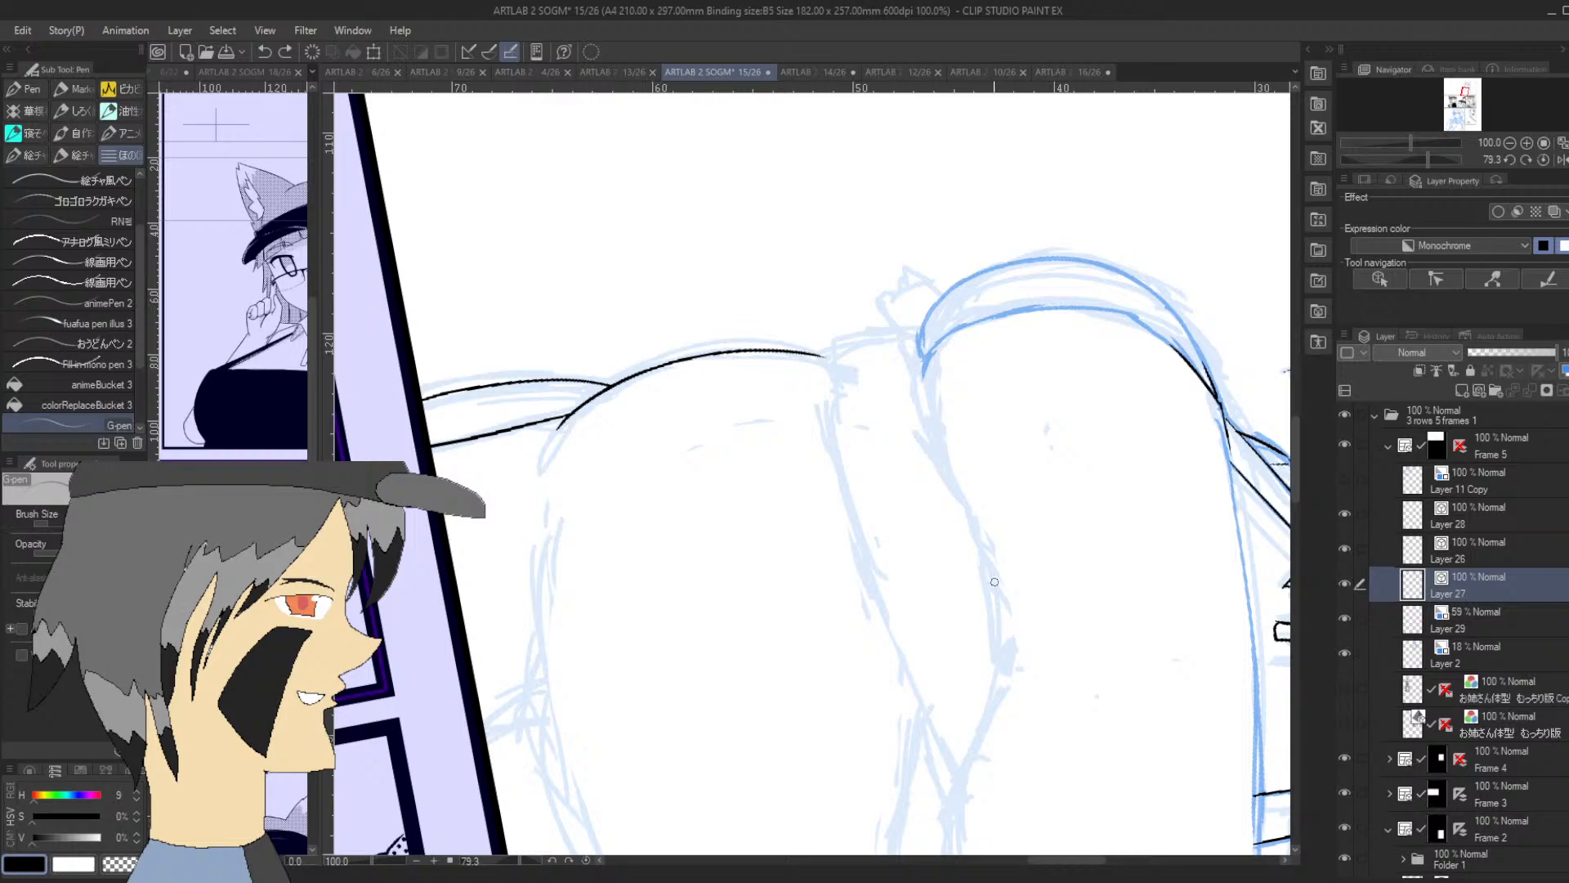
mouse_move(996, 585)
mouse_down()
mouse_move(921, 420)
mouse_move(927, 353)
mouse_up()
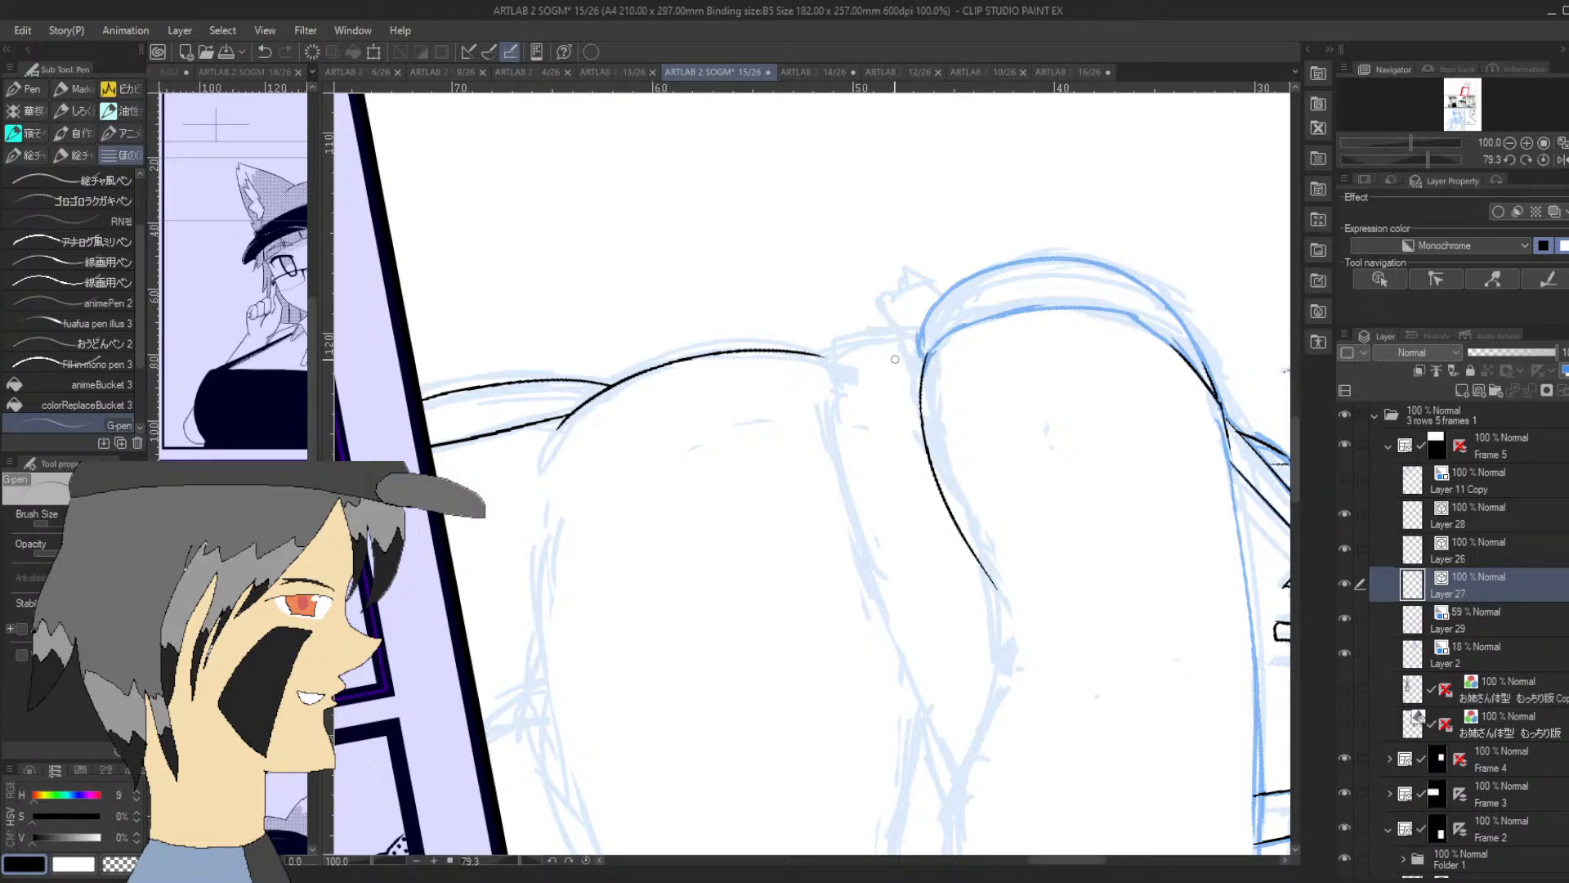
drag(1426, 160, 1395, 160)
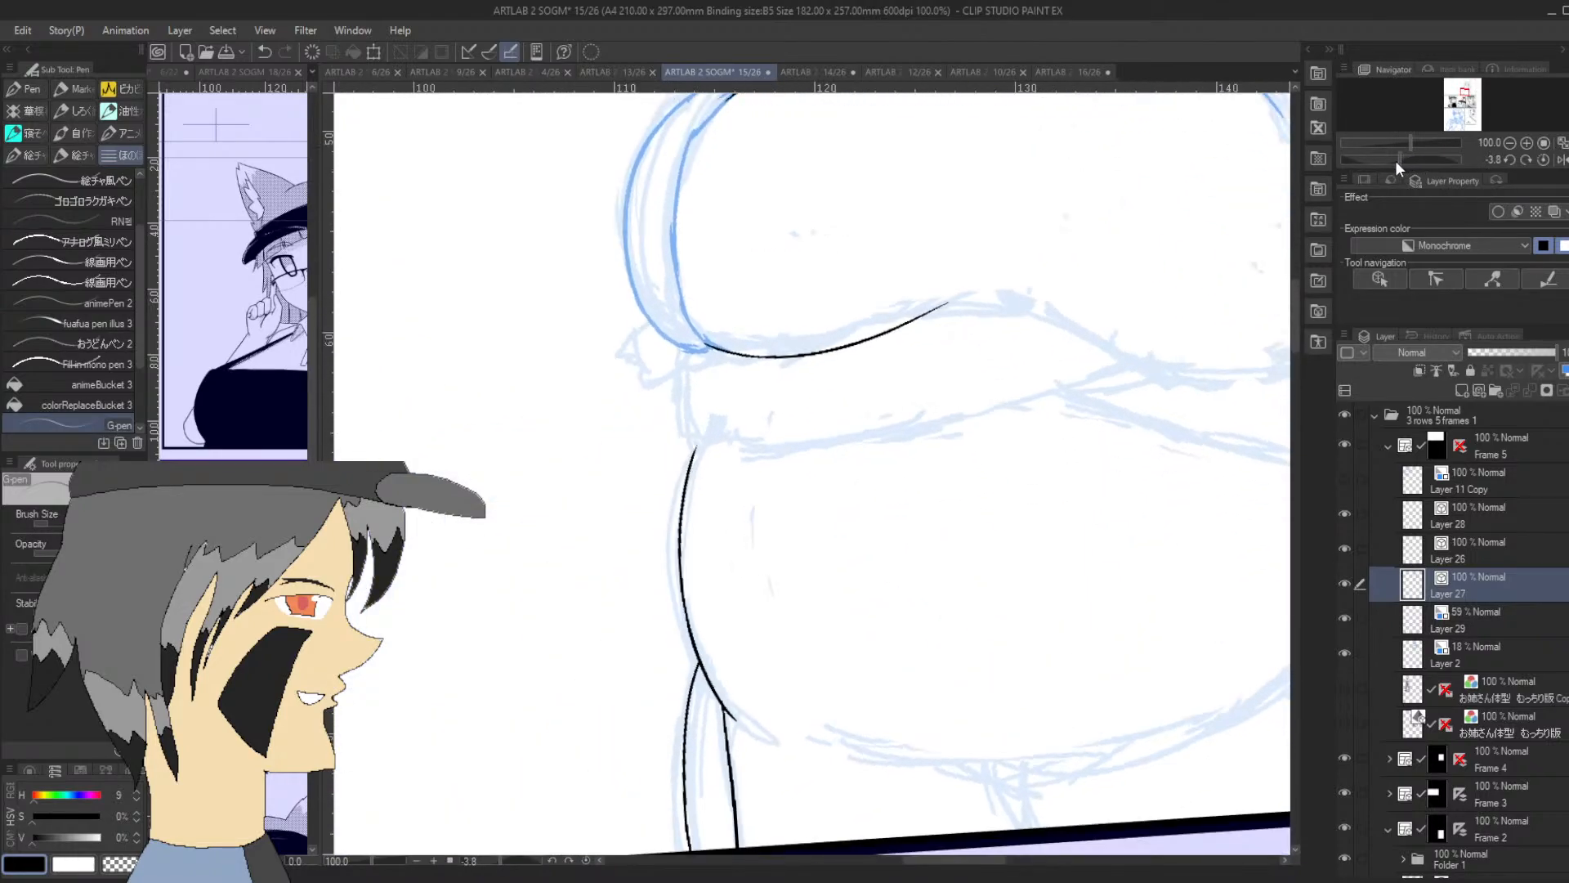
On sketch Layer 29, redraw the rounded end, long lower edge and upper edge of the forearm crossing under the chest
click(1477, 620)
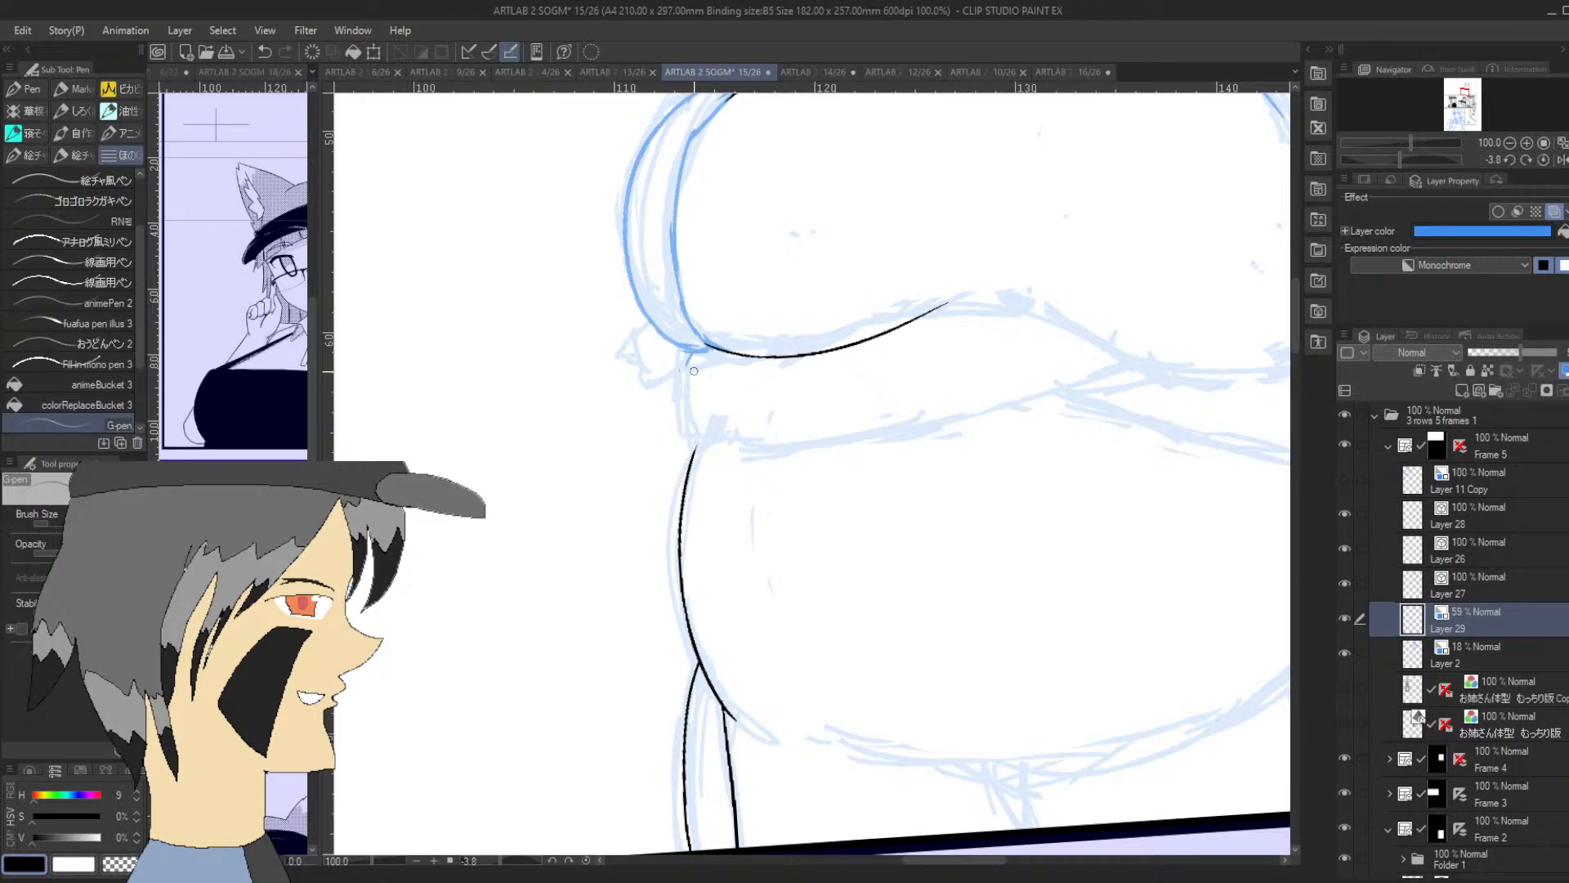
mouse_move(684, 370)
mouse_down()
mouse_move(693, 425)
mouse_move(725, 440)
mouse_up()
drag(1399, 160, 1369, 161)
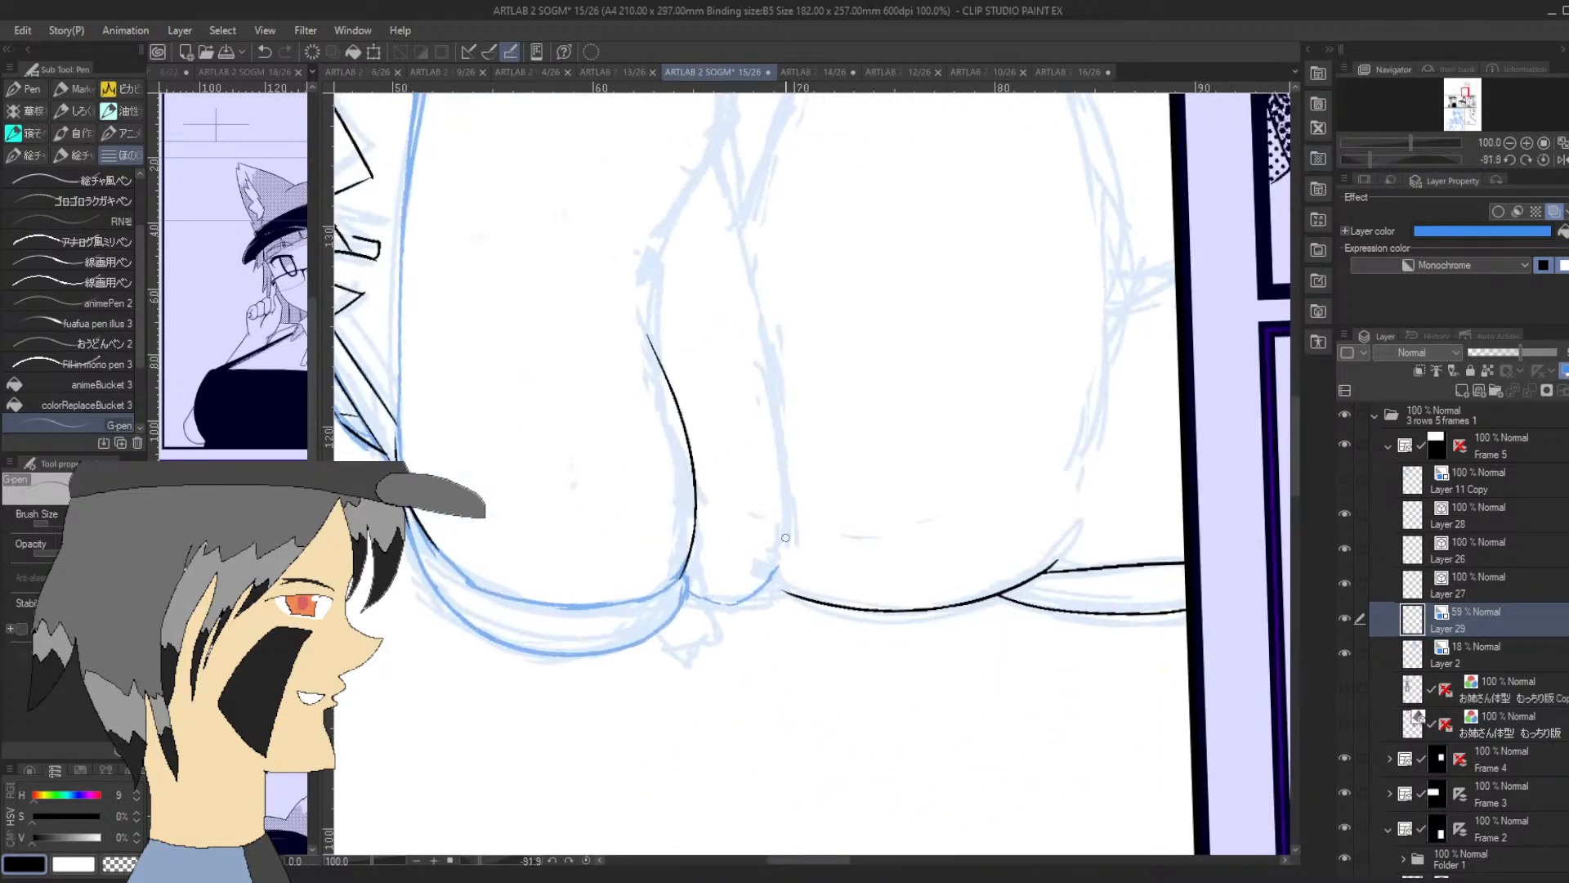
key(ctrl+z)
drag(782, 561, 712, 169)
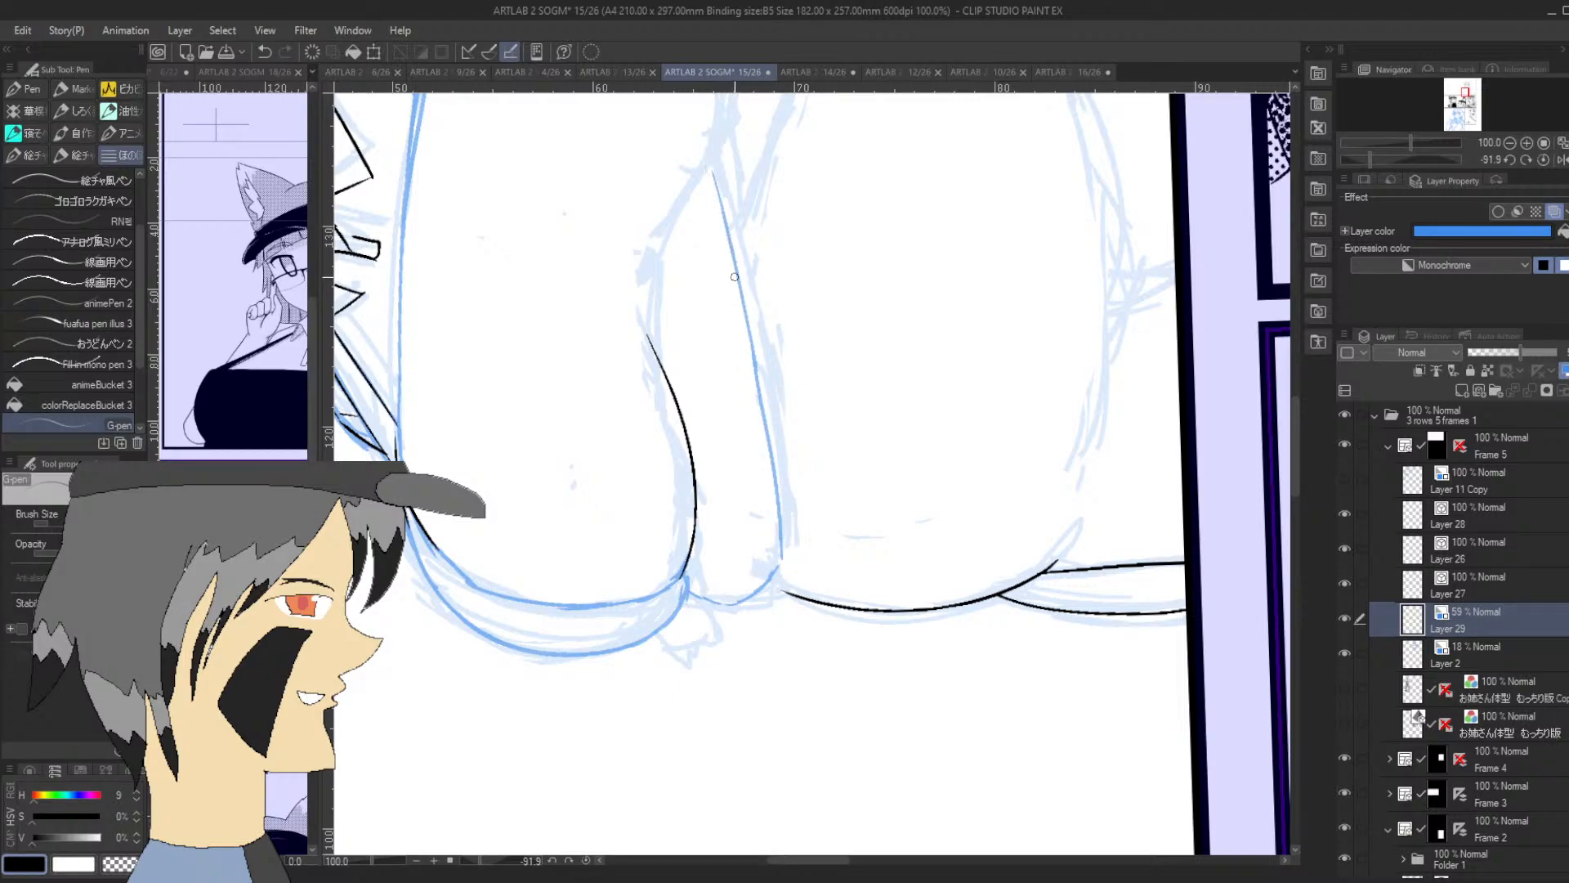
drag(670, 386, 661, 258)
mouse_move(664, 356)
mouse_down()
mouse_move(675, 213)
mouse_move(706, 162)
mouse_move(658, 244)
mouse_up()
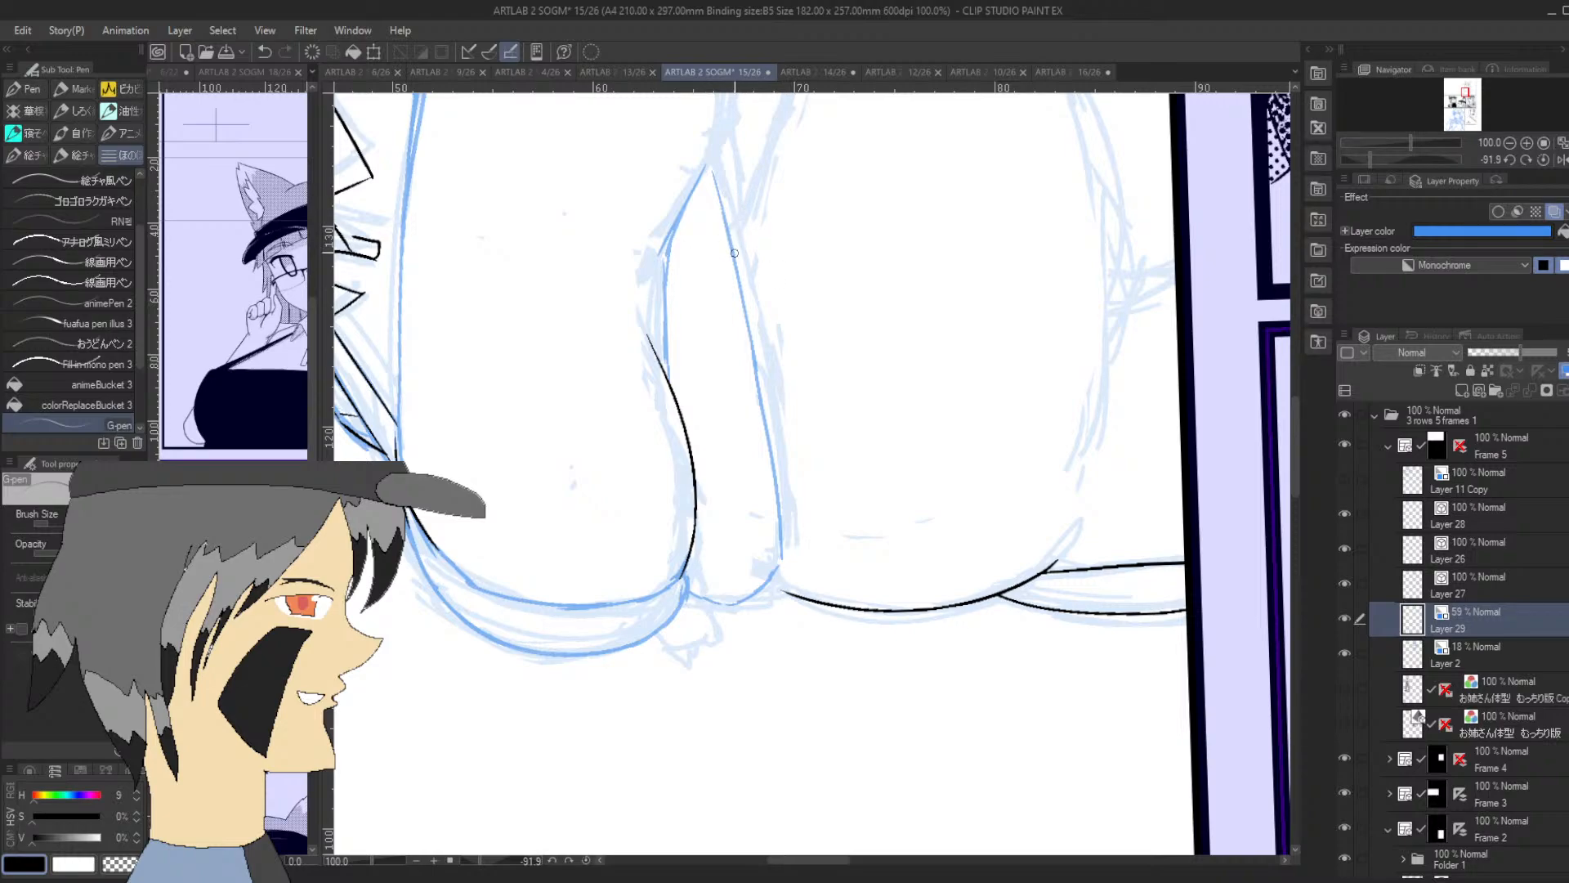
Sketch the other forearm's overlap line, its long lower edge and the corner rising to the sleeve cuff
drag(733, 252, 763, 185)
drag(1292, 412, 1294, 360)
mouse_move(760, 510)
mouse_down()
mouse_move(811, 340)
mouse_move(804, 362)
mouse_move(805, 242)
mouse_up()
drag(1394, 159, 1390, 165)
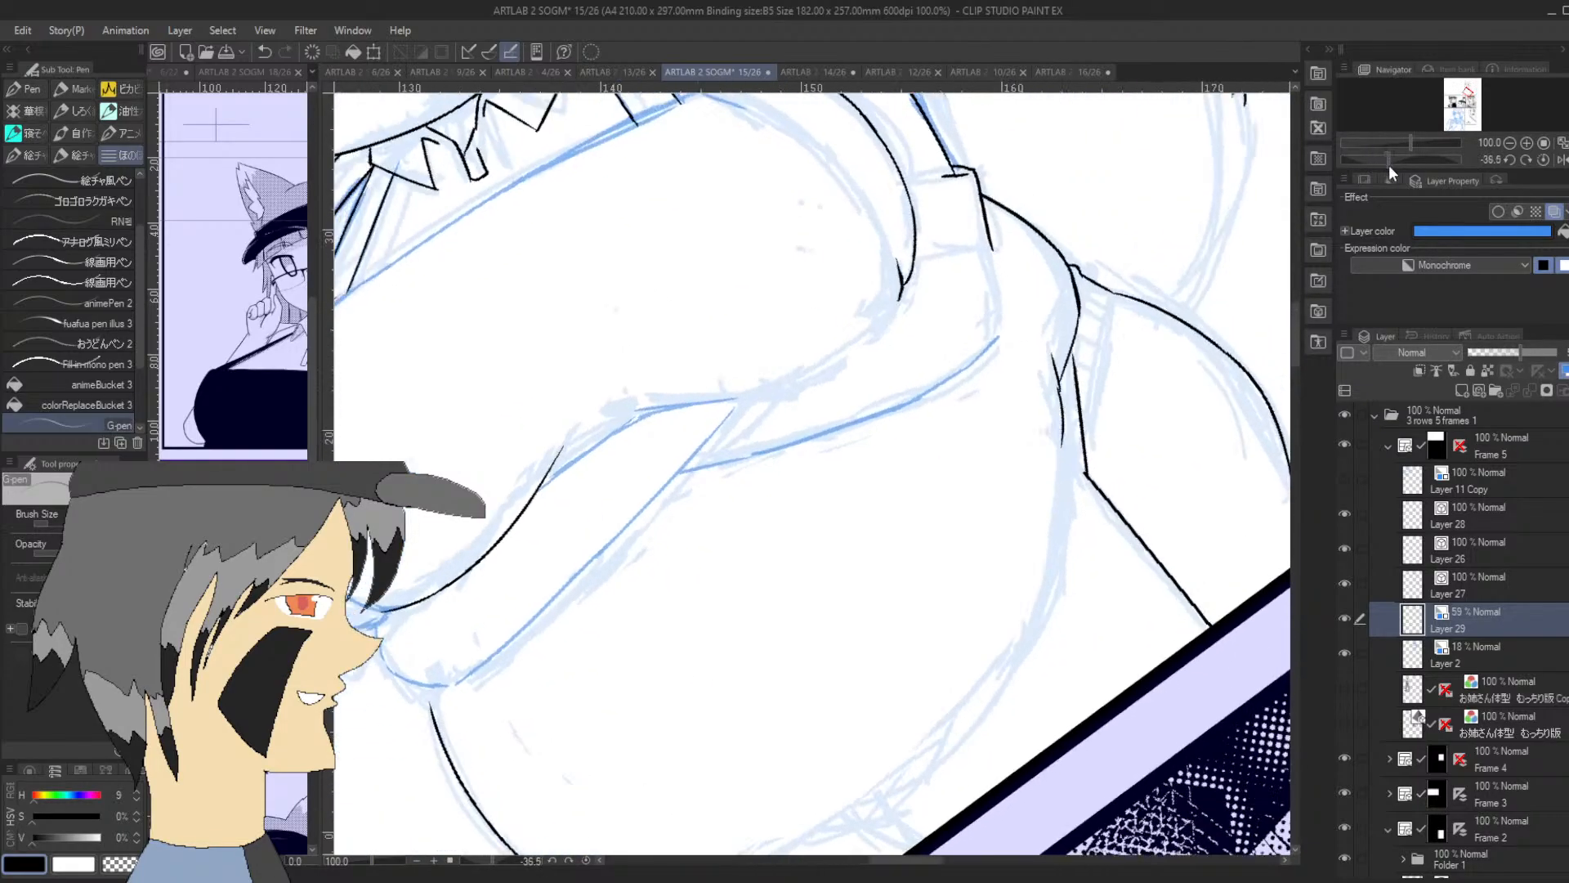
drag(1001, 338, 1003, 344)
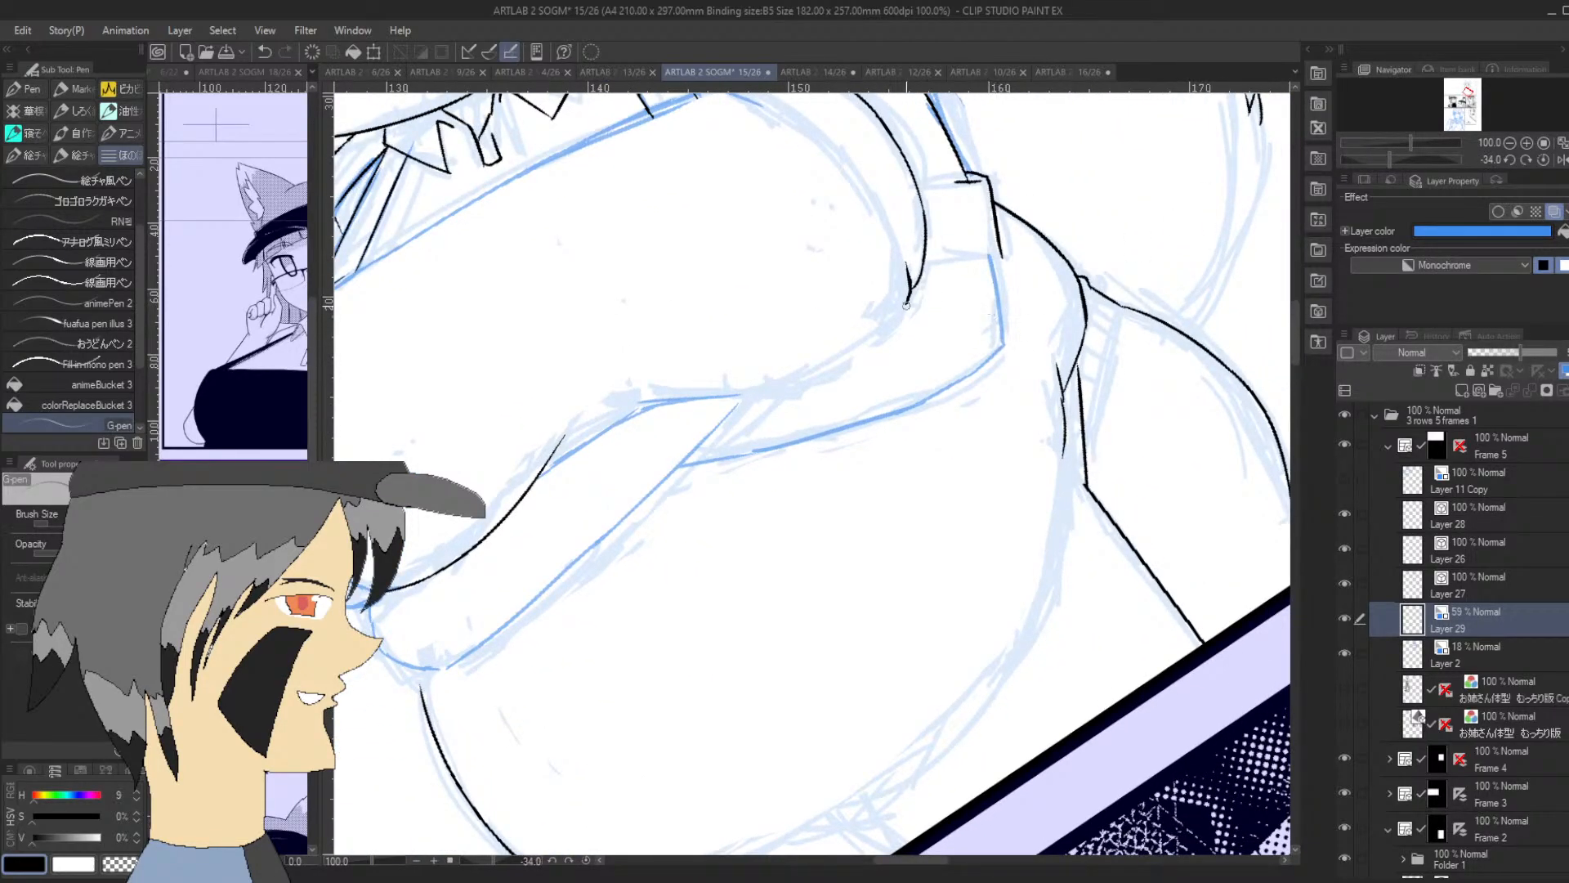
Redraw and clean up the sketched lower chest contour between the sleeve cuff and the point where the forearms cross
mouse_move(775, 385)
mouse_down()
mouse_move(833, 364)
mouse_move(909, 295)
mouse_move(826, 362)
mouse_move(706, 406)
mouse_move(643, 405)
mouse_up()
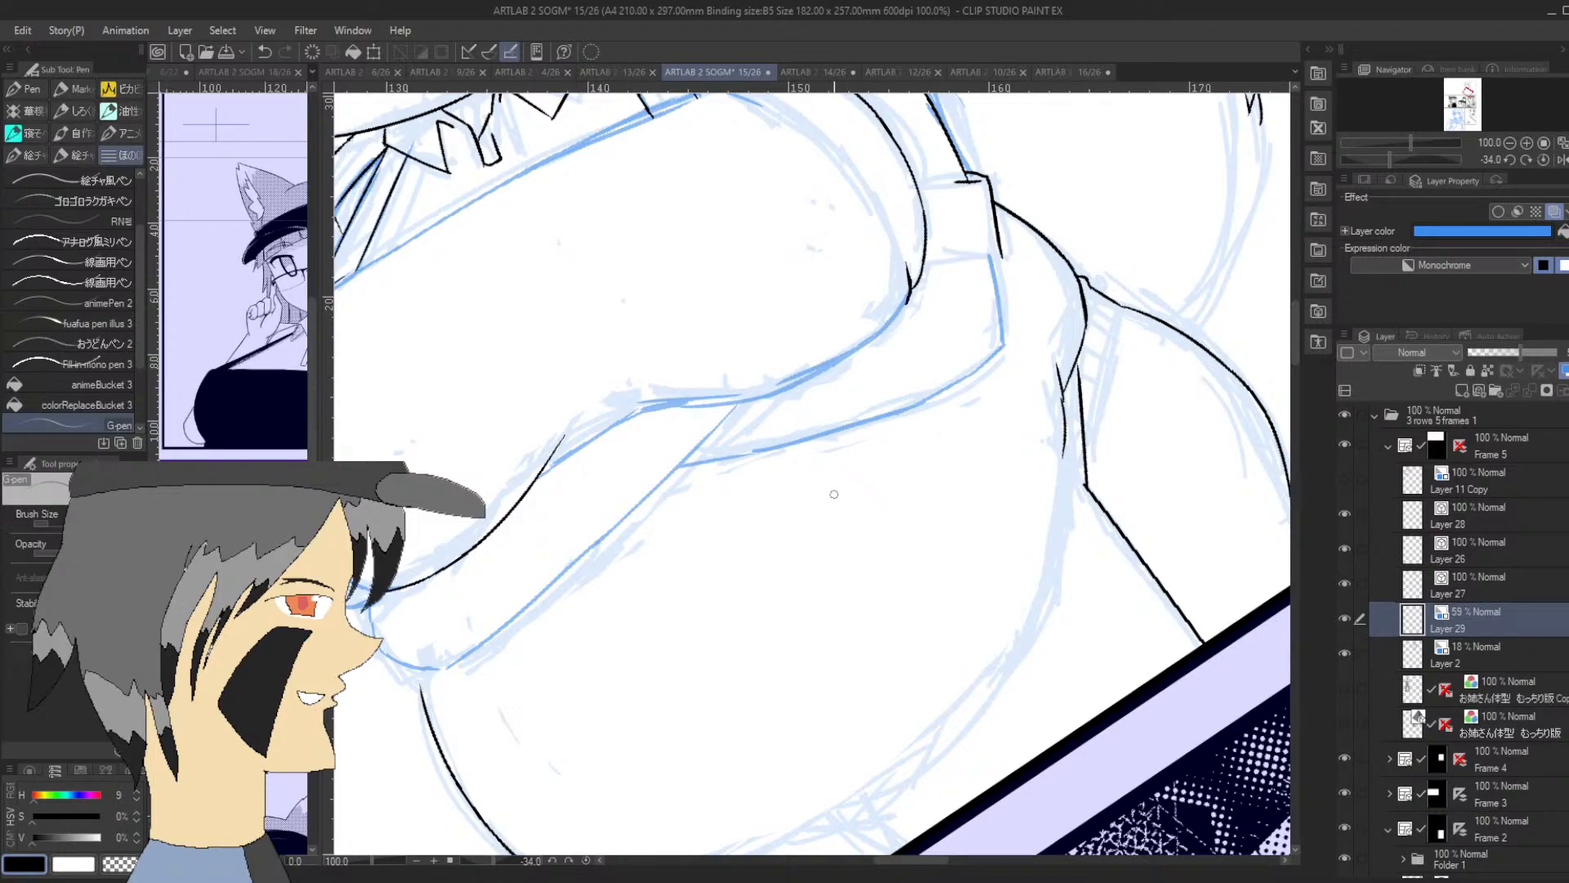
drag(1392, 159, 1422, 160)
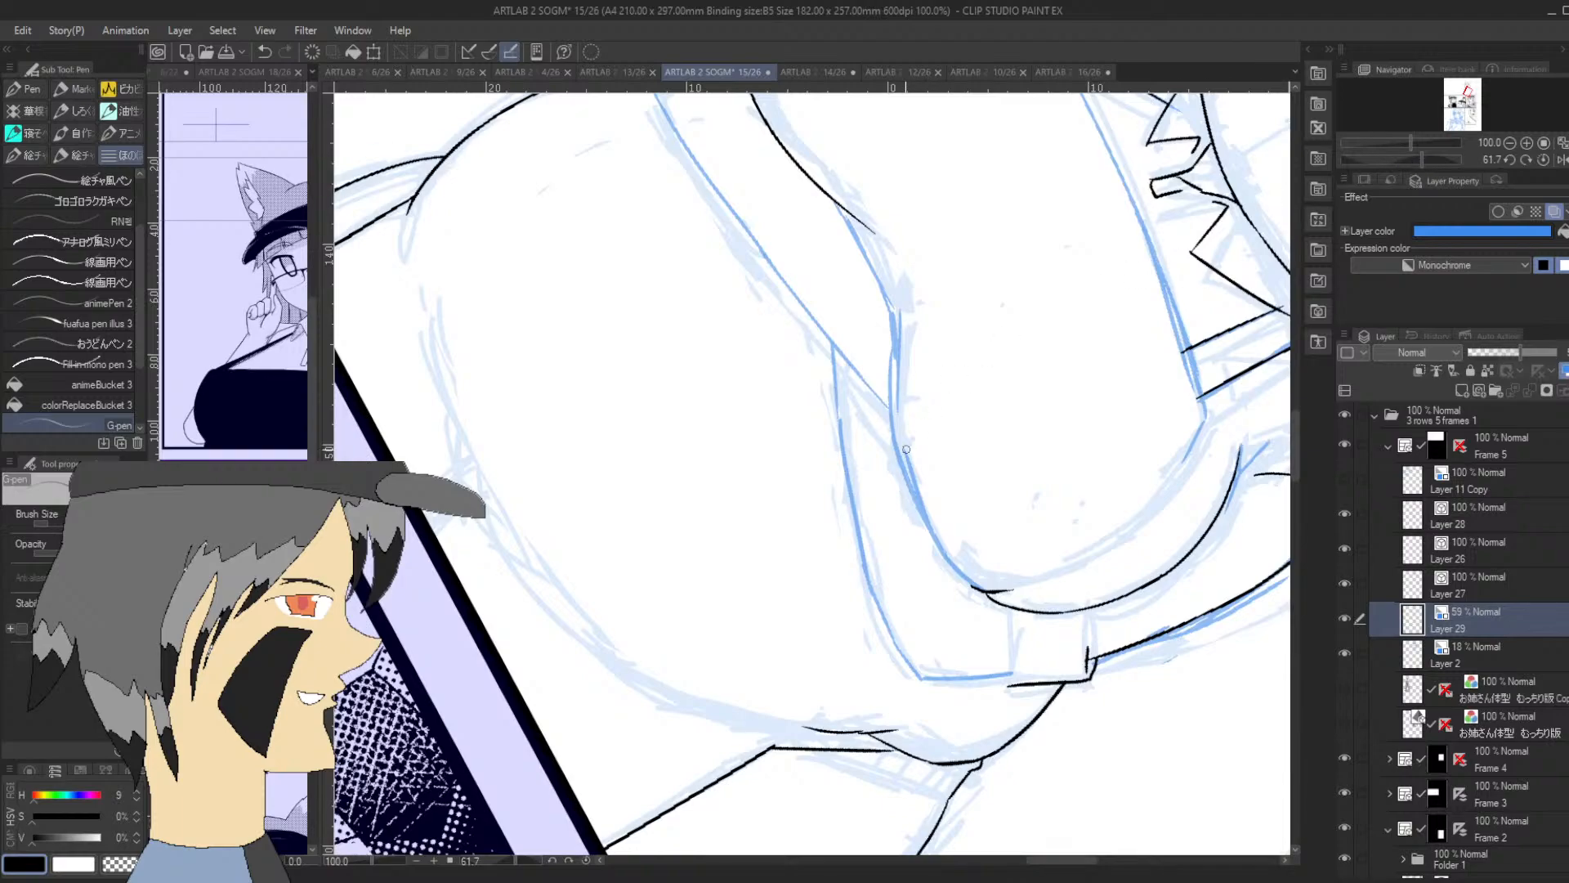
mouse_move(899, 454)
mouse_down()
mouse_move(890, 302)
mouse_move(899, 448)
mouse_move(973, 588)
mouse_move(932, 539)
mouse_move(890, 423)
mouse_up()
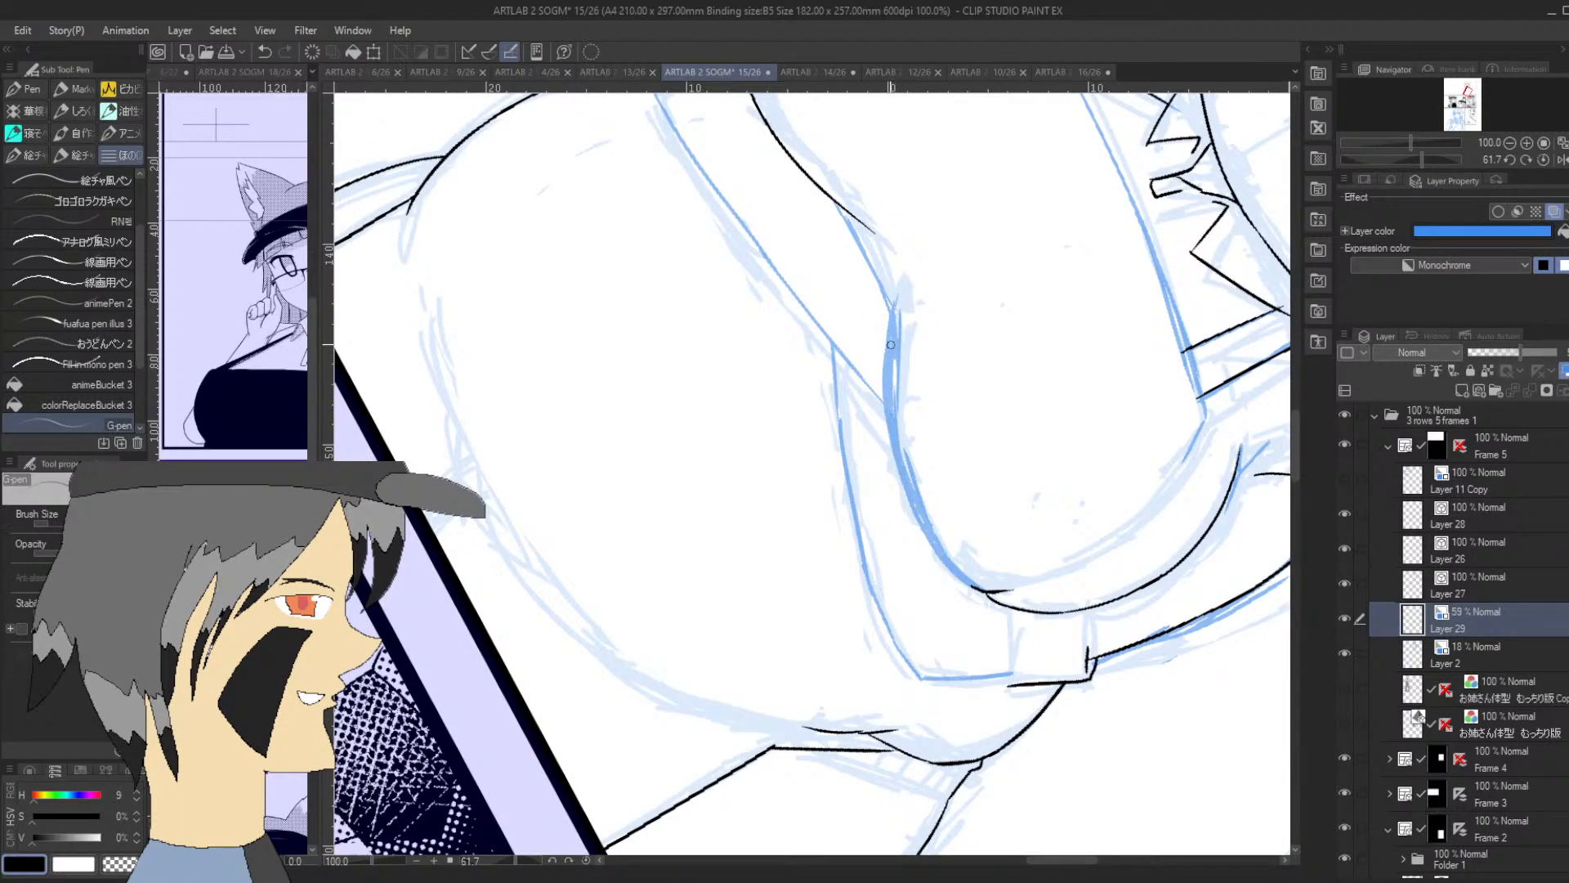
mouse_move(892, 346)
mouse_down()
mouse_move(917, 242)
mouse_move(892, 323)
mouse_move(876, 250)
mouse_move(889, 353)
mouse_move(870, 267)
mouse_move(890, 349)
mouse_move(881, 328)
mouse_move(929, 345)
mouse_move(899, 375)
mouse_up()
mouse_move(899, 301)
mouse_down()
mouse_move(898, 404)
mouse_move(893, 360)
mouse_up()
drag(894, 327, 899, 407)
mouse_move(904, 449)
mouse_down()
mouse_move(962, 570)
mouse_move(894, 399)
mouse_up()
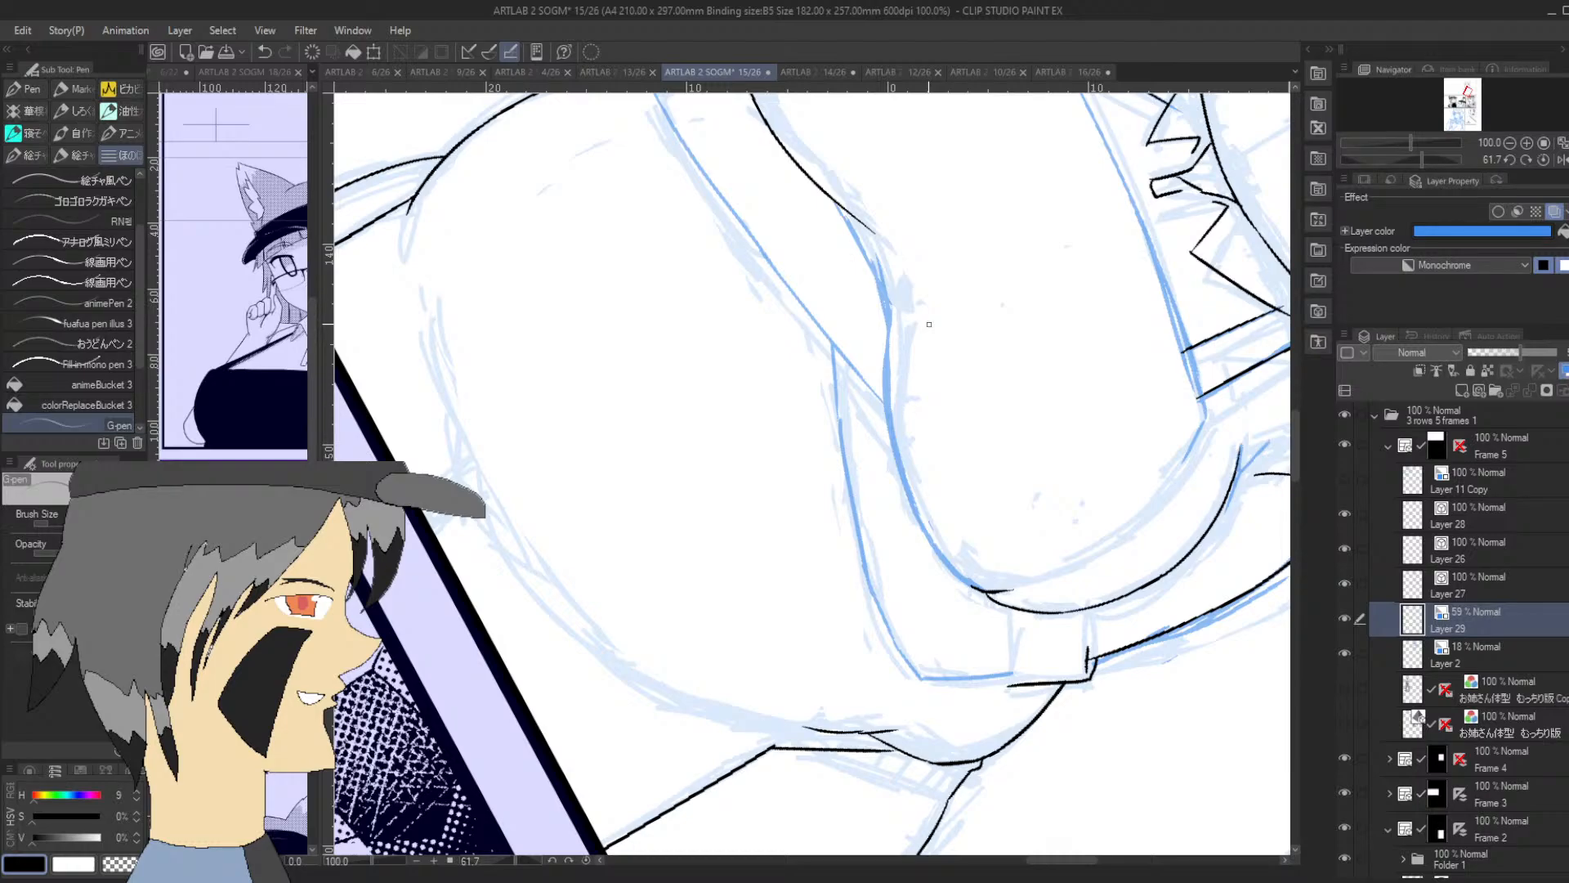
Switch to Layer 27 and ink the two short side edges of the sleeve cuff at the elbow
drag(1422, 160, 1409, 159)
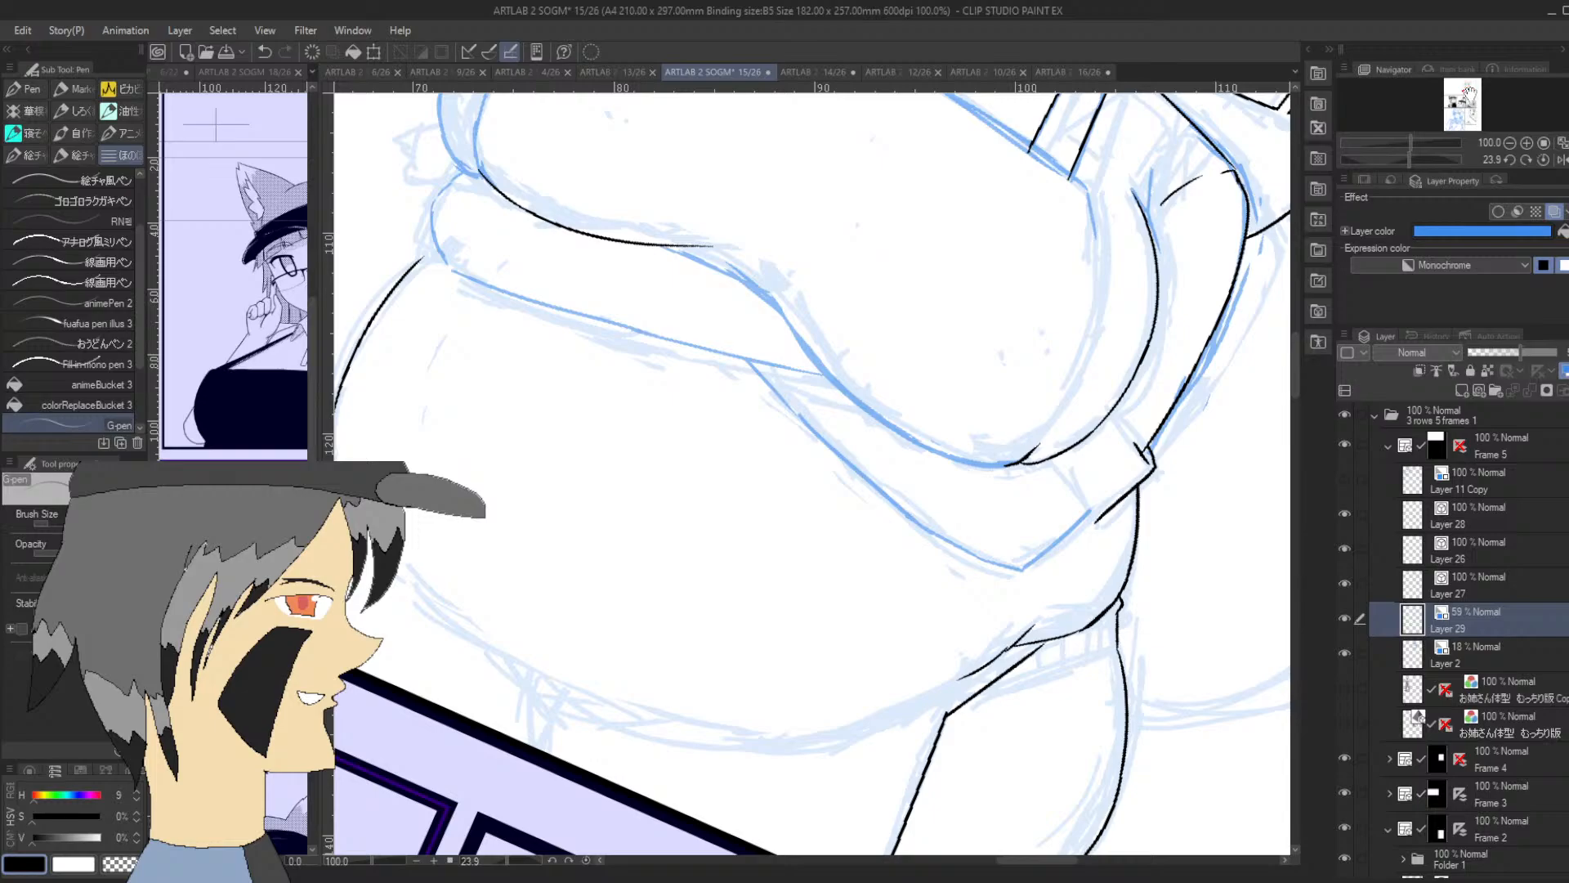
drag(1470, 88, 1470, 89)
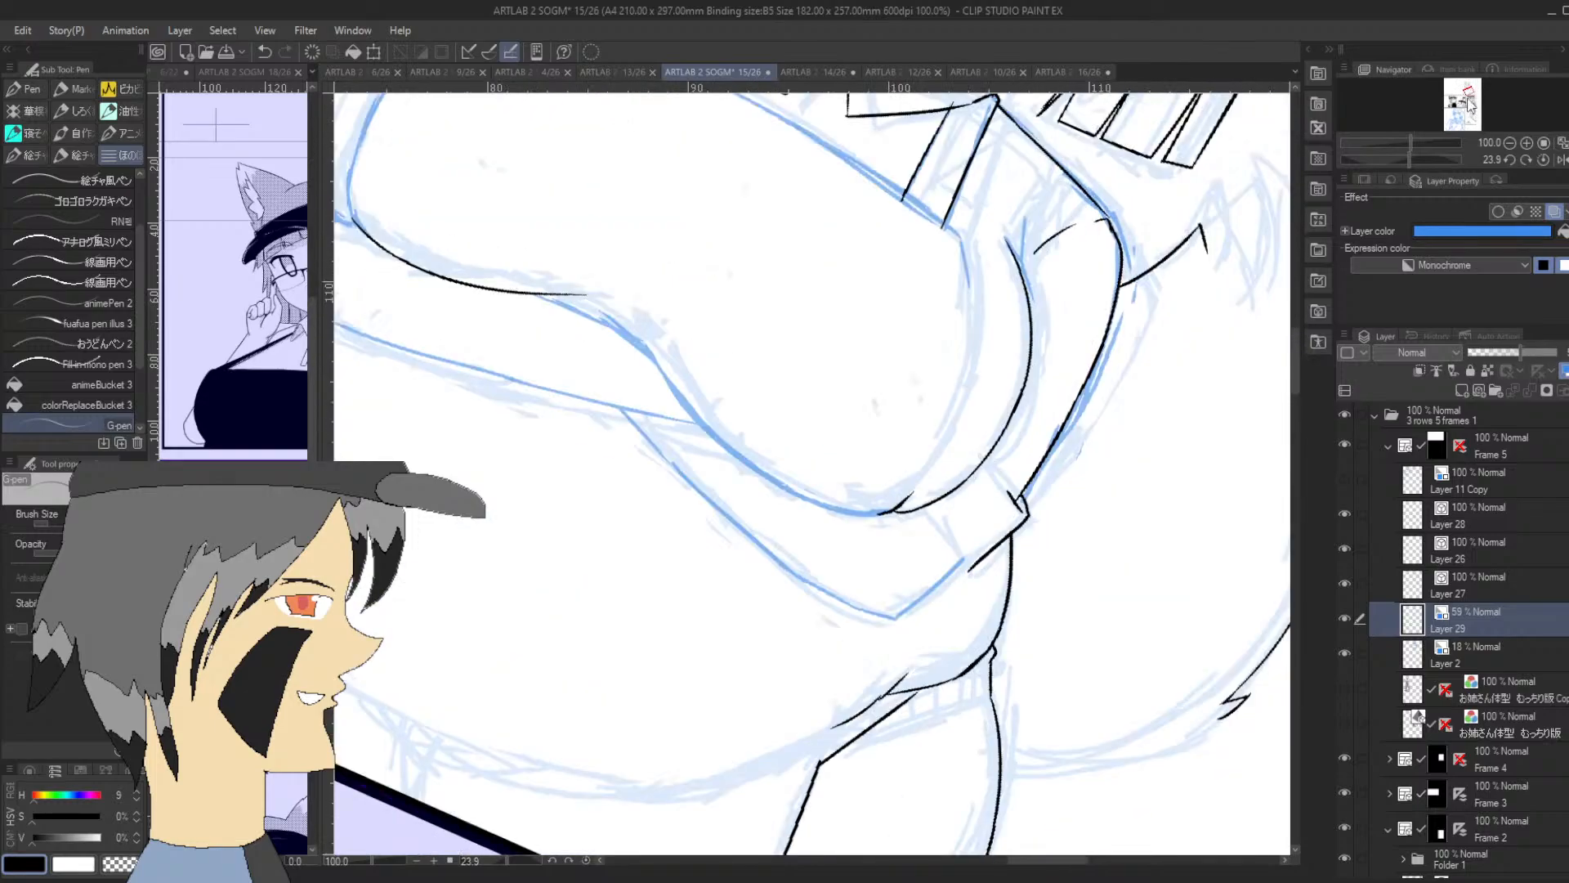
click(1487, 596)
drag(1411, 159, 1417, 164)
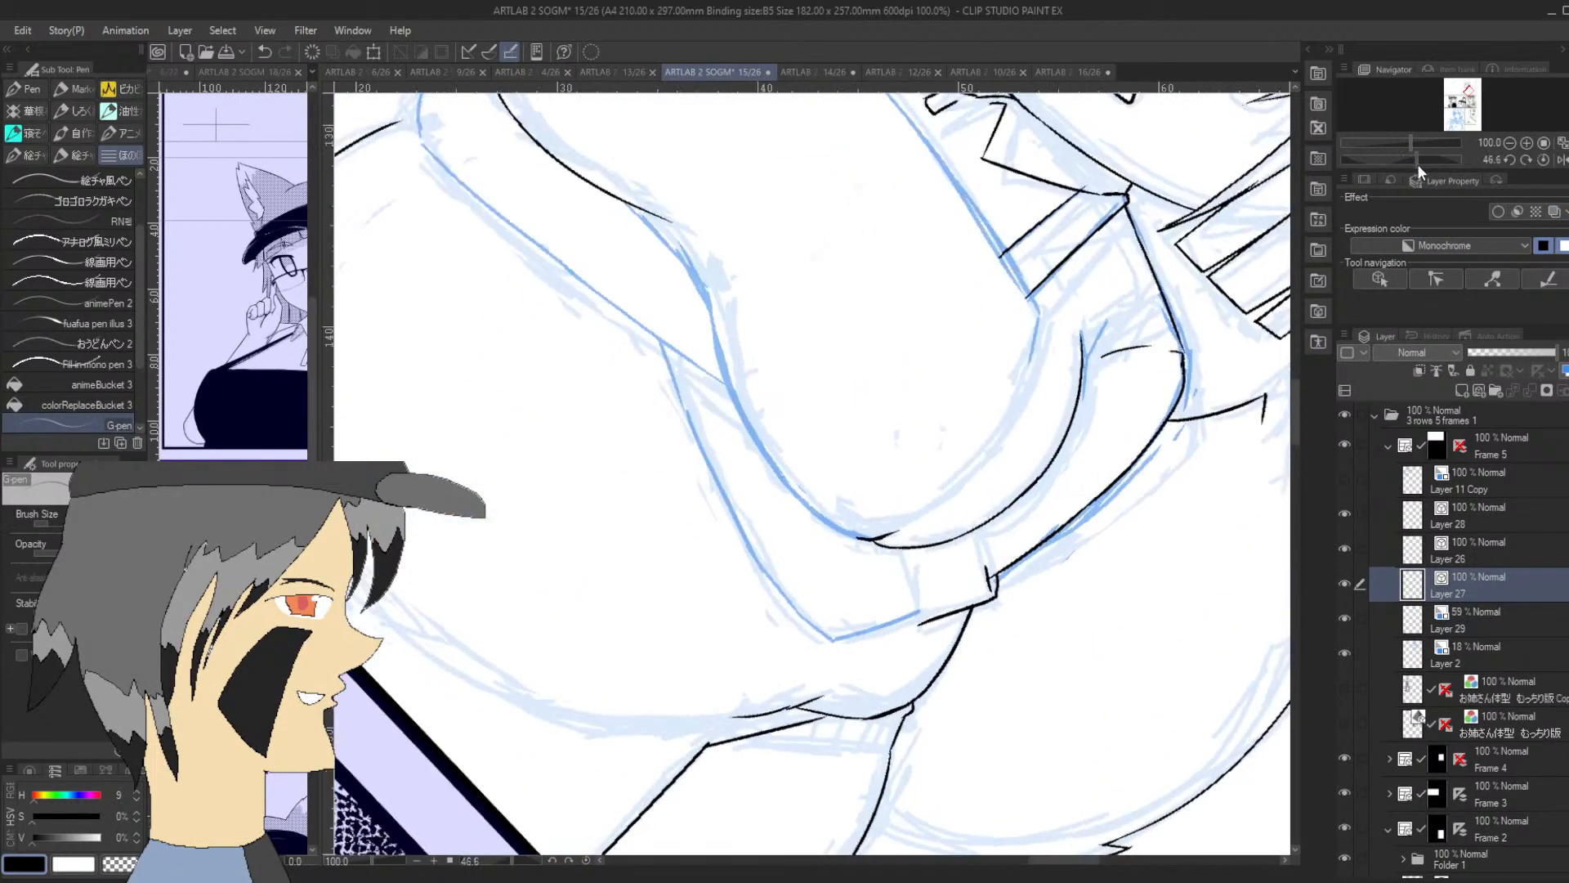
drag(924, 624, 899, 538)
drag(994, 582, 976, 517)
Ink the overlap line where the two forearms cross, continuing into the farther forearm's lower edge
drag(1416, 159, 1378, 160)
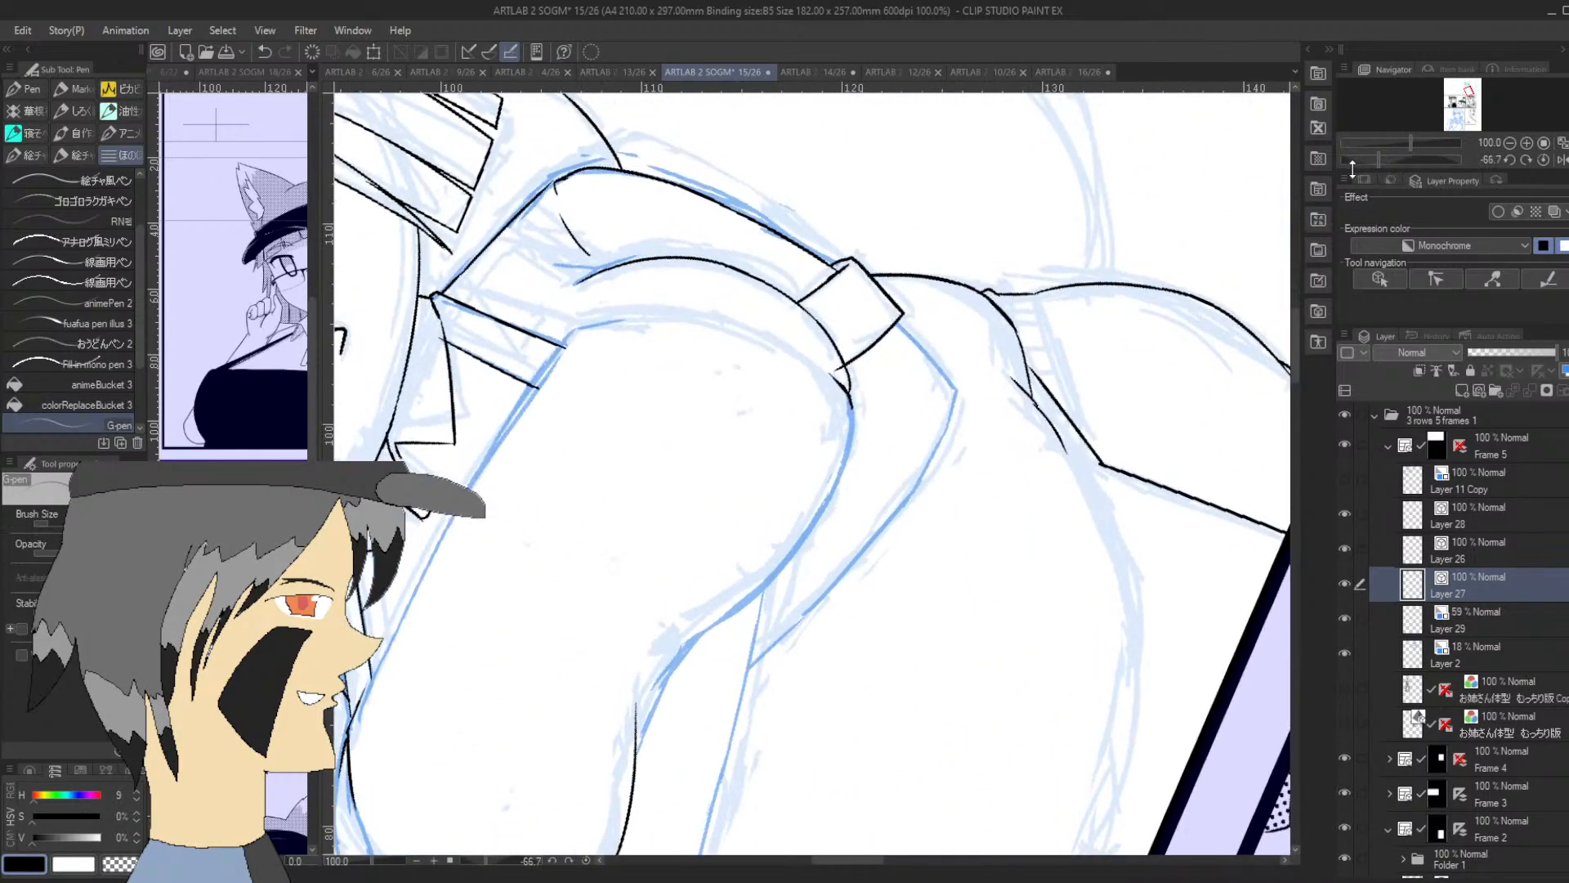
drag(725, 757, 761, 590)
drag(731, 726, 712, 805)
Ink the long lower edge of the cuffed forearm, from the forearm crossing toward the elbow corner
drag(740, 678, 791, 631)
key(ctrl+z)
key(ctrl+z)
drag(738, 682, 812, 606)
key(ctrl+z)
mouse_move(737, 678)
mouse_down()
mouse_move(868, 543)
mouse_move(915, 481)
mouse_up()
key(ctrl+z)
drag(817, 605, 926, 464)
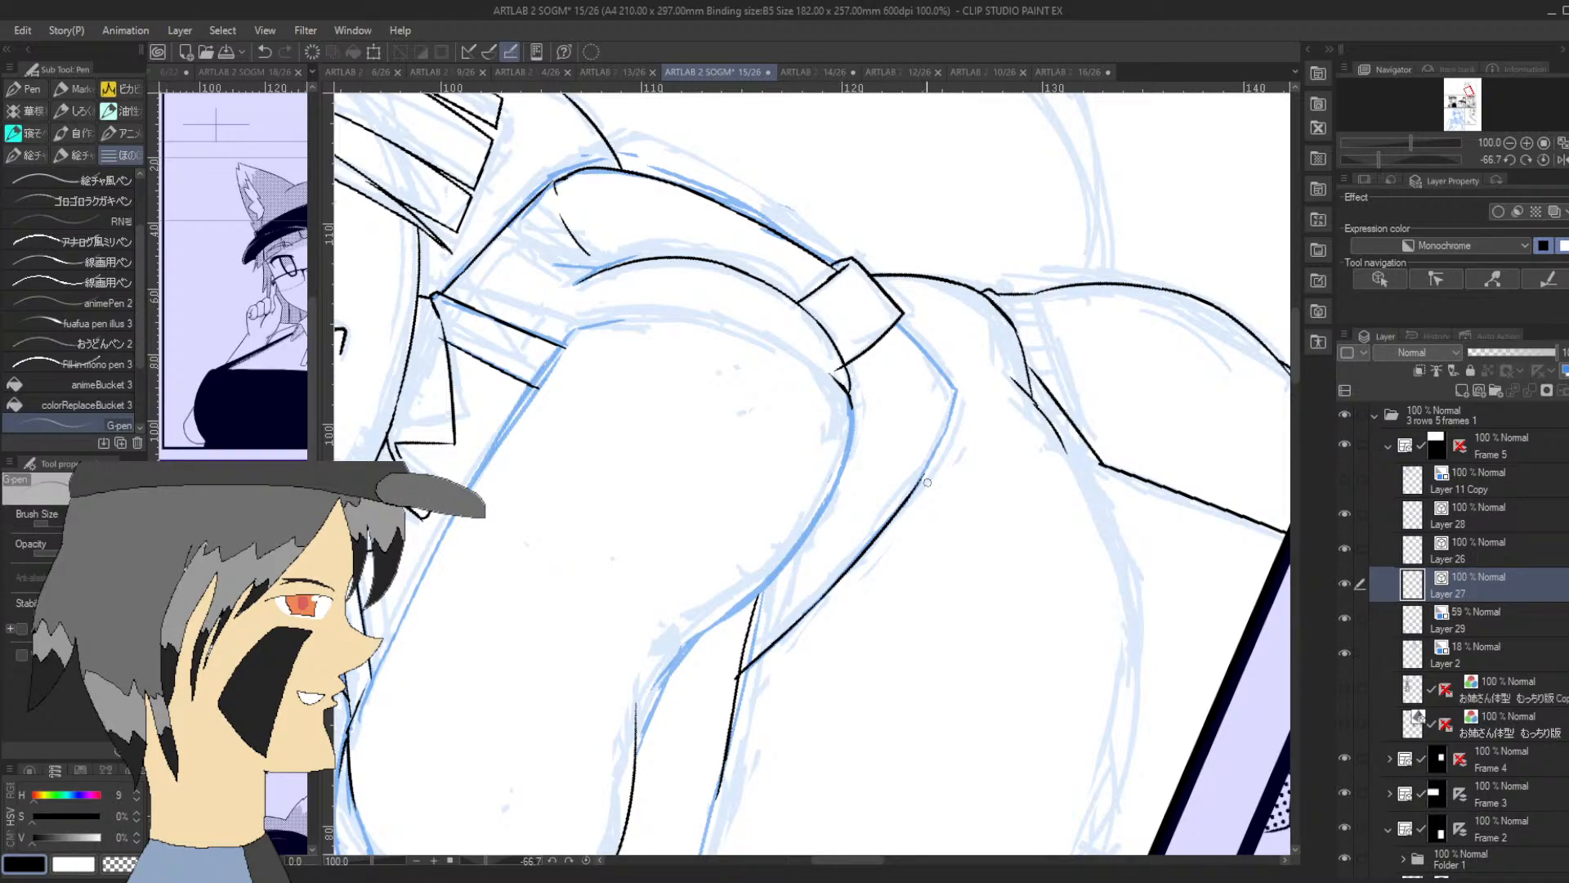
Ink the short edge joining the sleeve cuff to the forearm's lower elbow corner
mouse_move(923, 472)
mouse_down()
mouse_move(953, 410)
mouse_move(946, 370)
mouse_move(941, 439)
mouse_move(961, 391)
mouse_up()
key(ctrl+z)
drag(1378, 159, 1294, 179)
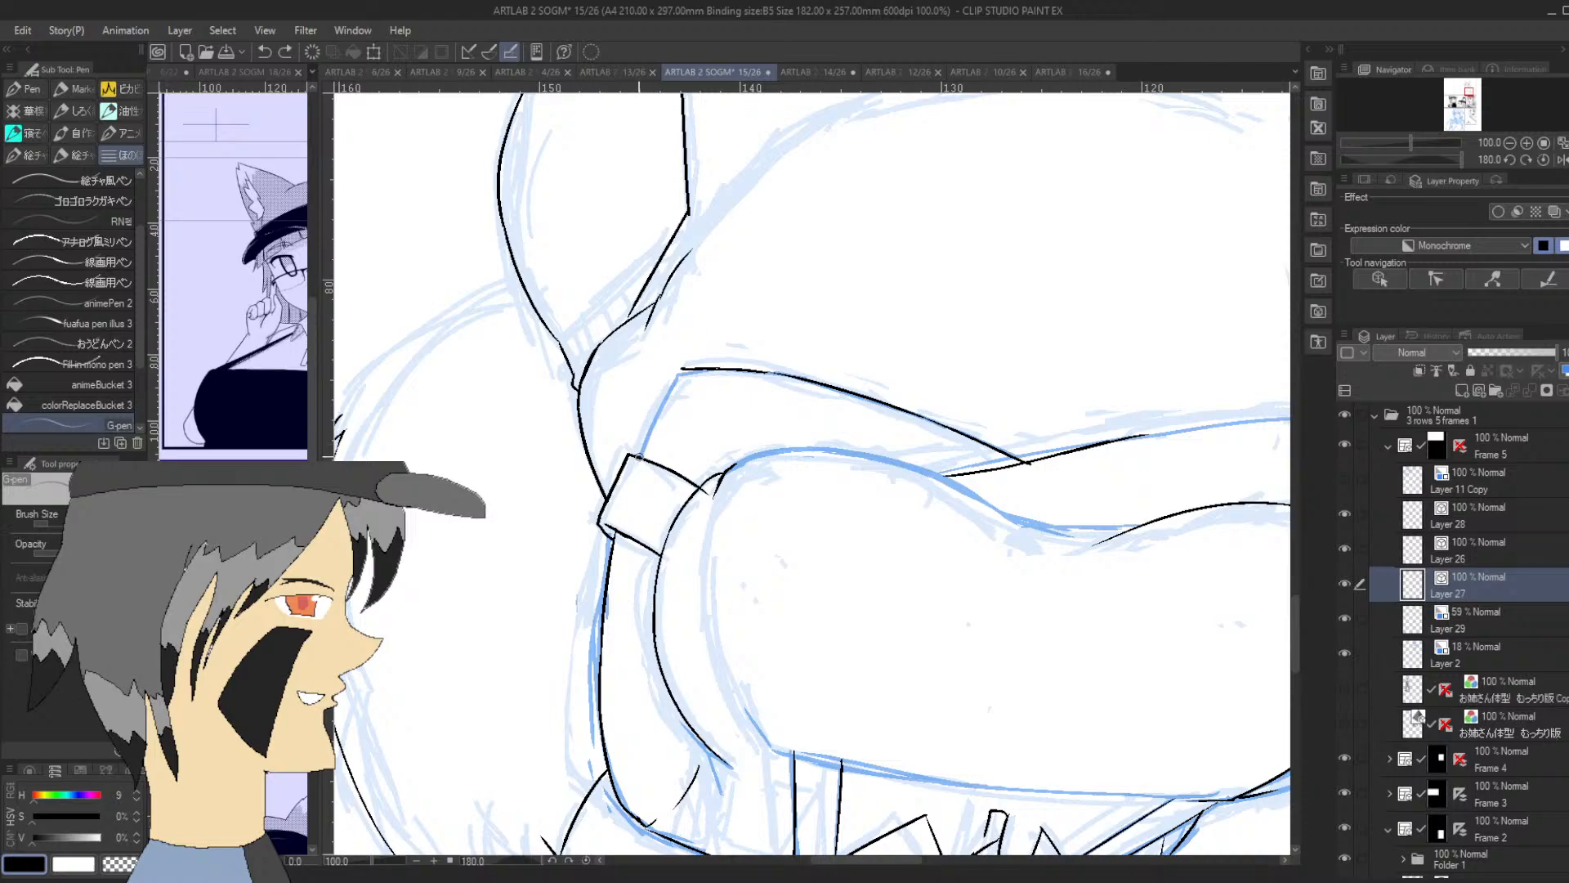
drag(640, 455, 683, 370)
Ink the chest's side contour beside the sleeve, from near the cuff up to the shoulder strap
drag(1437, 150, 1381, 183)
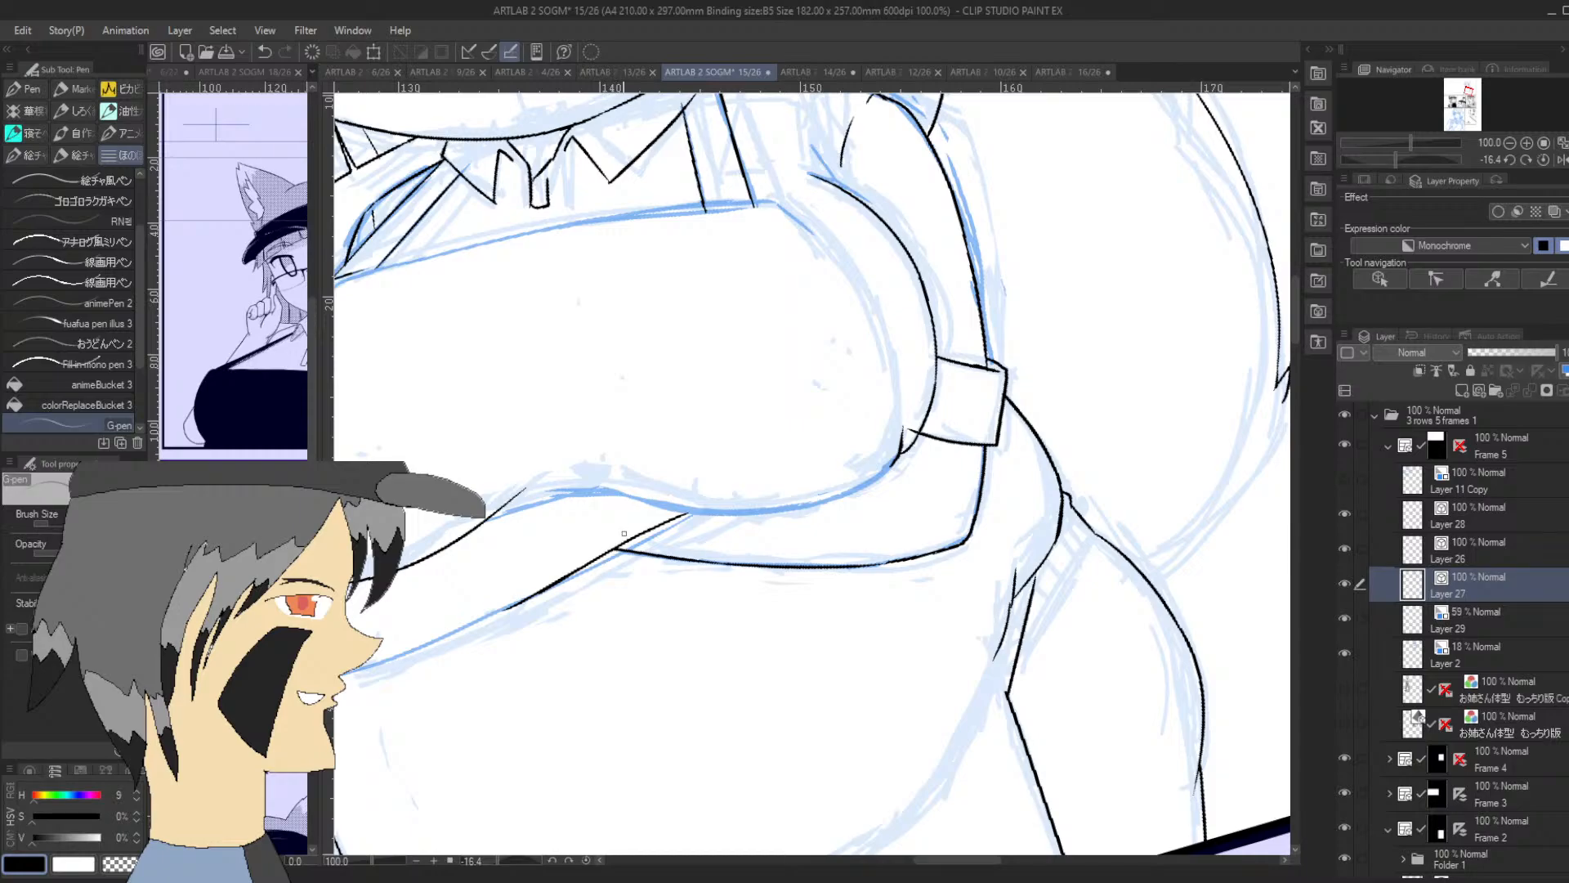
drag(905, 432, 900, 370)
drag(1395, 159, 1340, 168)
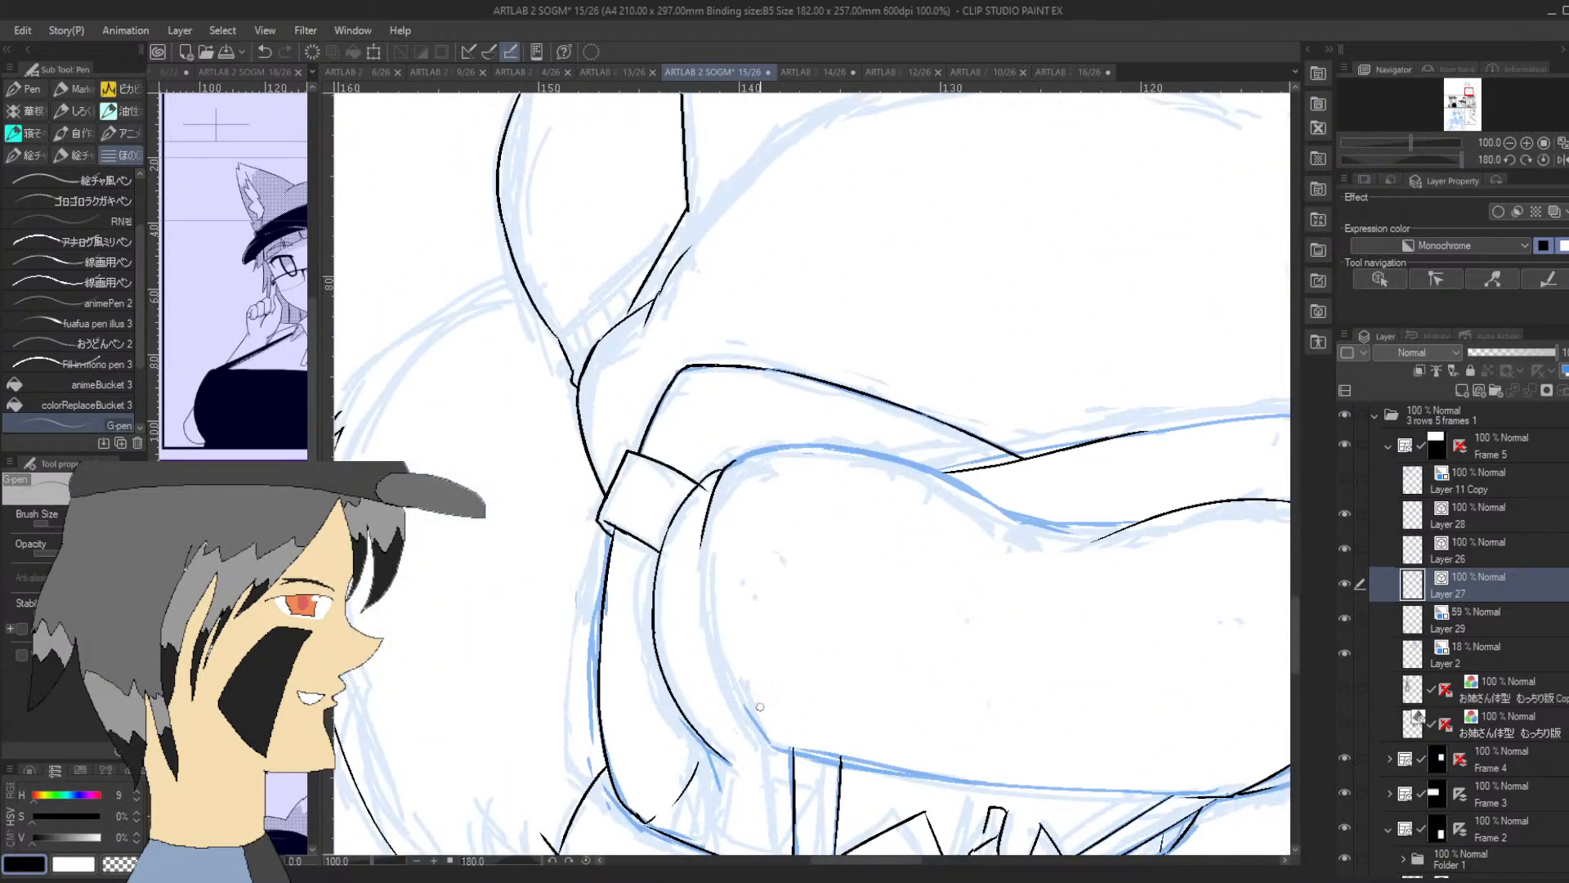
drag(701, 543, 738, 680)
key(ctrl+z)
mouse_move(777, 747)
mouse_down()
mouse_move(744, 711)
mouse_move(700, 544)
mouse_up()
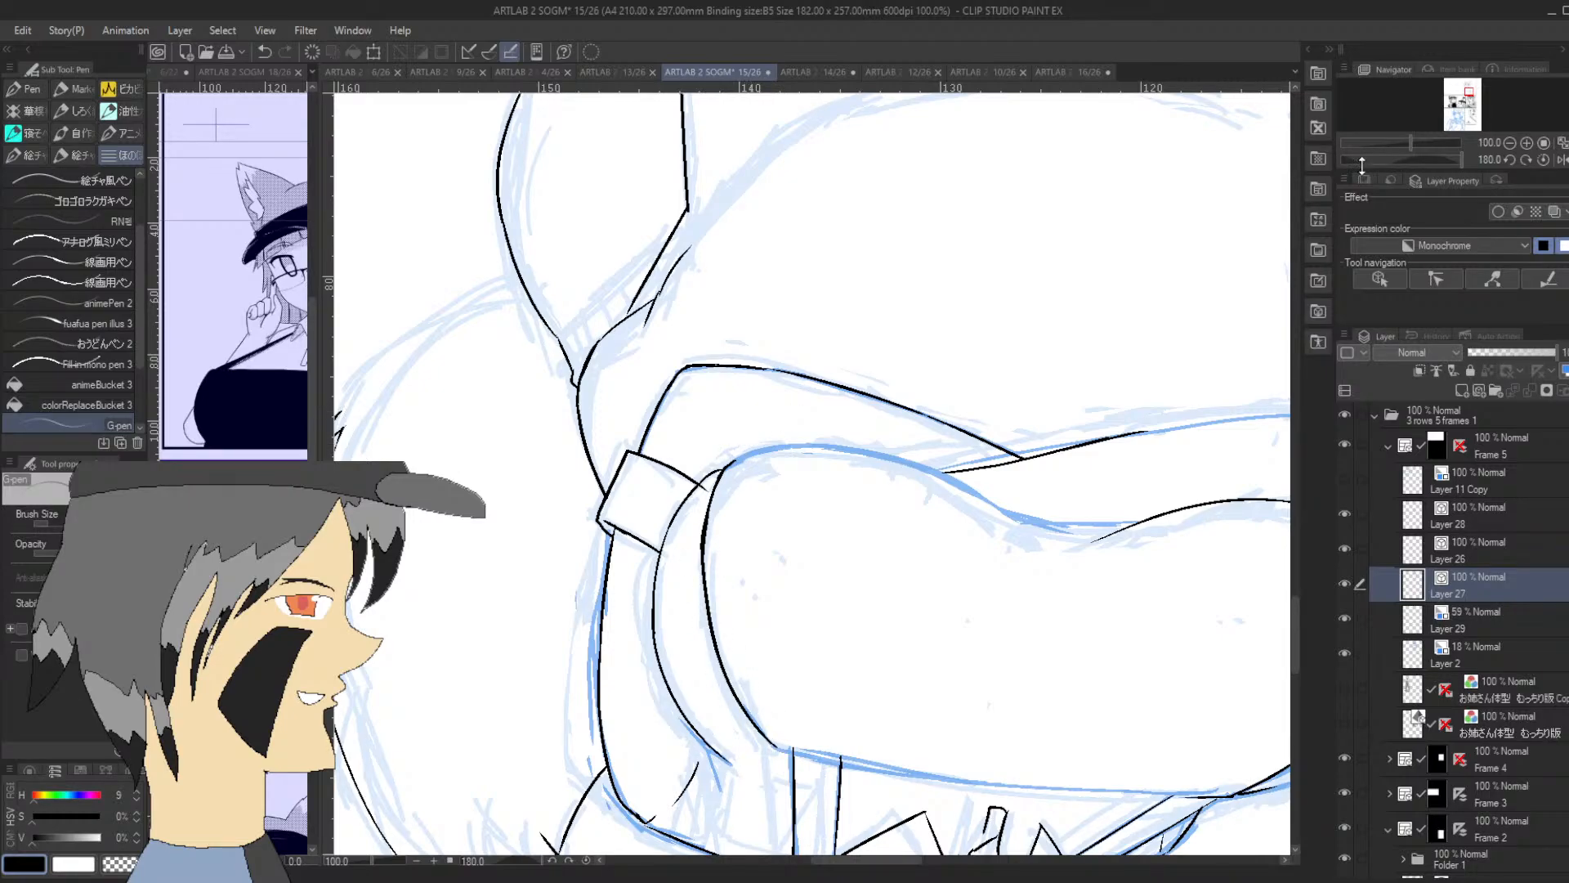
Ink the start of the chest's upper edge, running inward from its corner at the nearer shoulder strap
drag(1406, 158, 1412, 159)
drag(1383, 159, 1371, 159)
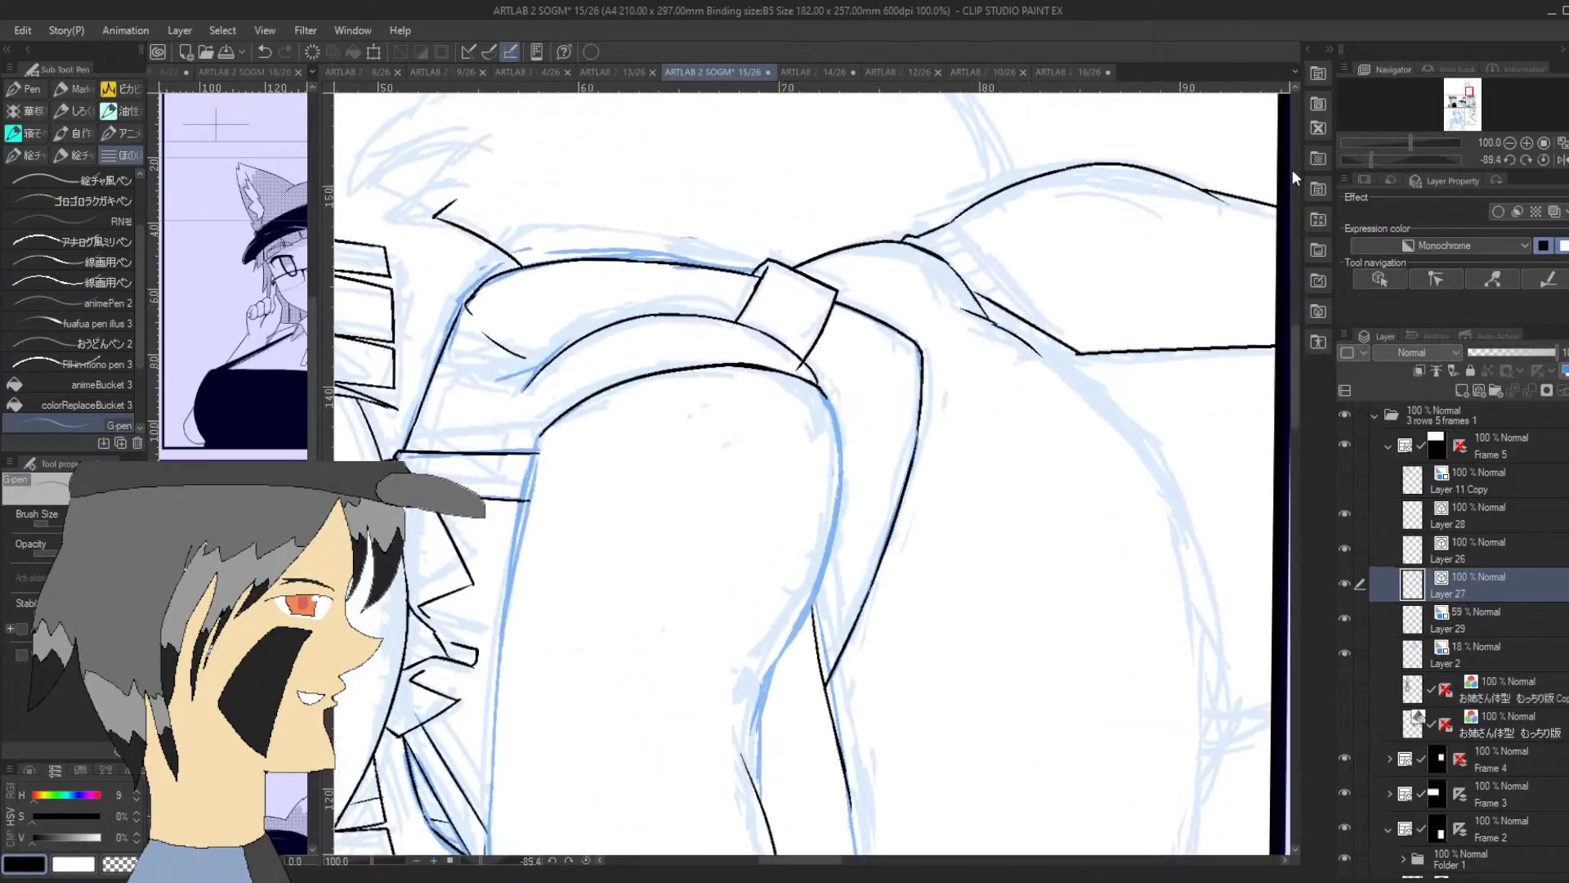
key(ctrl+z)
drag(541, 433, 515, 559)
Ink the armpit crease on the cuffed arm, from beside the chest up toward the shoulder
drag(1375, 158, 1397, 159)
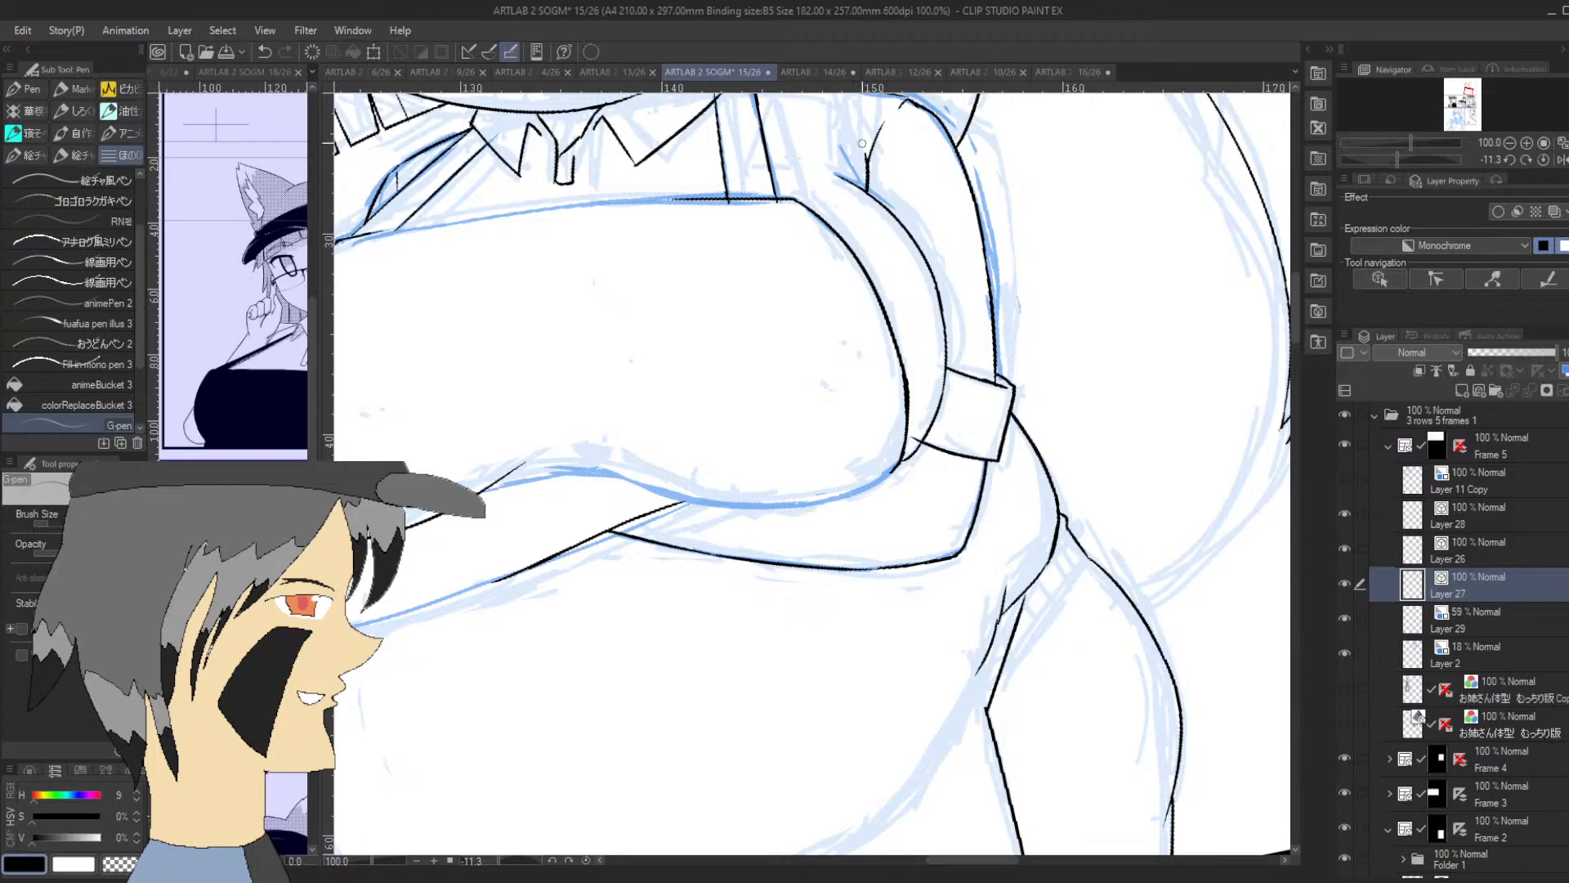
key(ctrl+z)
mouse_move(865, 196)
mouse_down()
mouse_move(877, 131)
mouse_move(913, 94)
mouse_up()
Ink the chest's outer contour on the farther side, curving from the crossed forearm up to the upper edge
drag(1468, 92, 1465, 90)
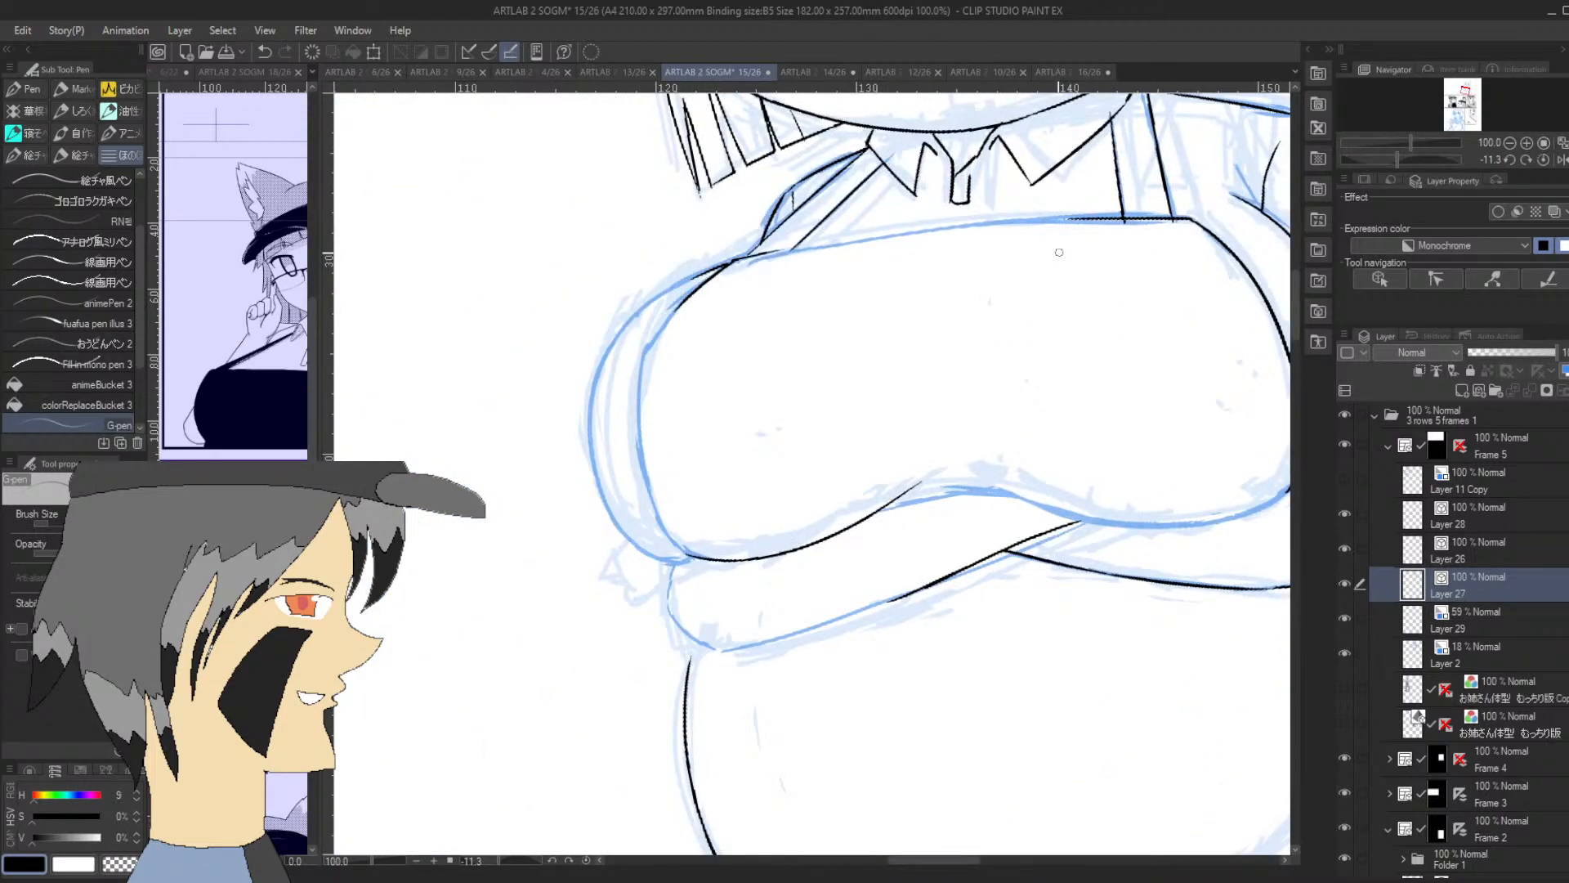
mouse_move(680, 553)
mouse_down()
mouse_move(638, 439)
mouse_move(667, 330)
mouse_up()
key(ctrl+z)
mouse_move(678, 550)
mouse_down()
mouse_move(655, 510)
mouse_move(664, 335)
mouse_move(653, 360)
mouse_move(687, 302)
mouse_up()
key(ctrl+z)
drag(645, 366, 684, 304)
key(ctrl+z)
drag(646, 363, 695, 291)
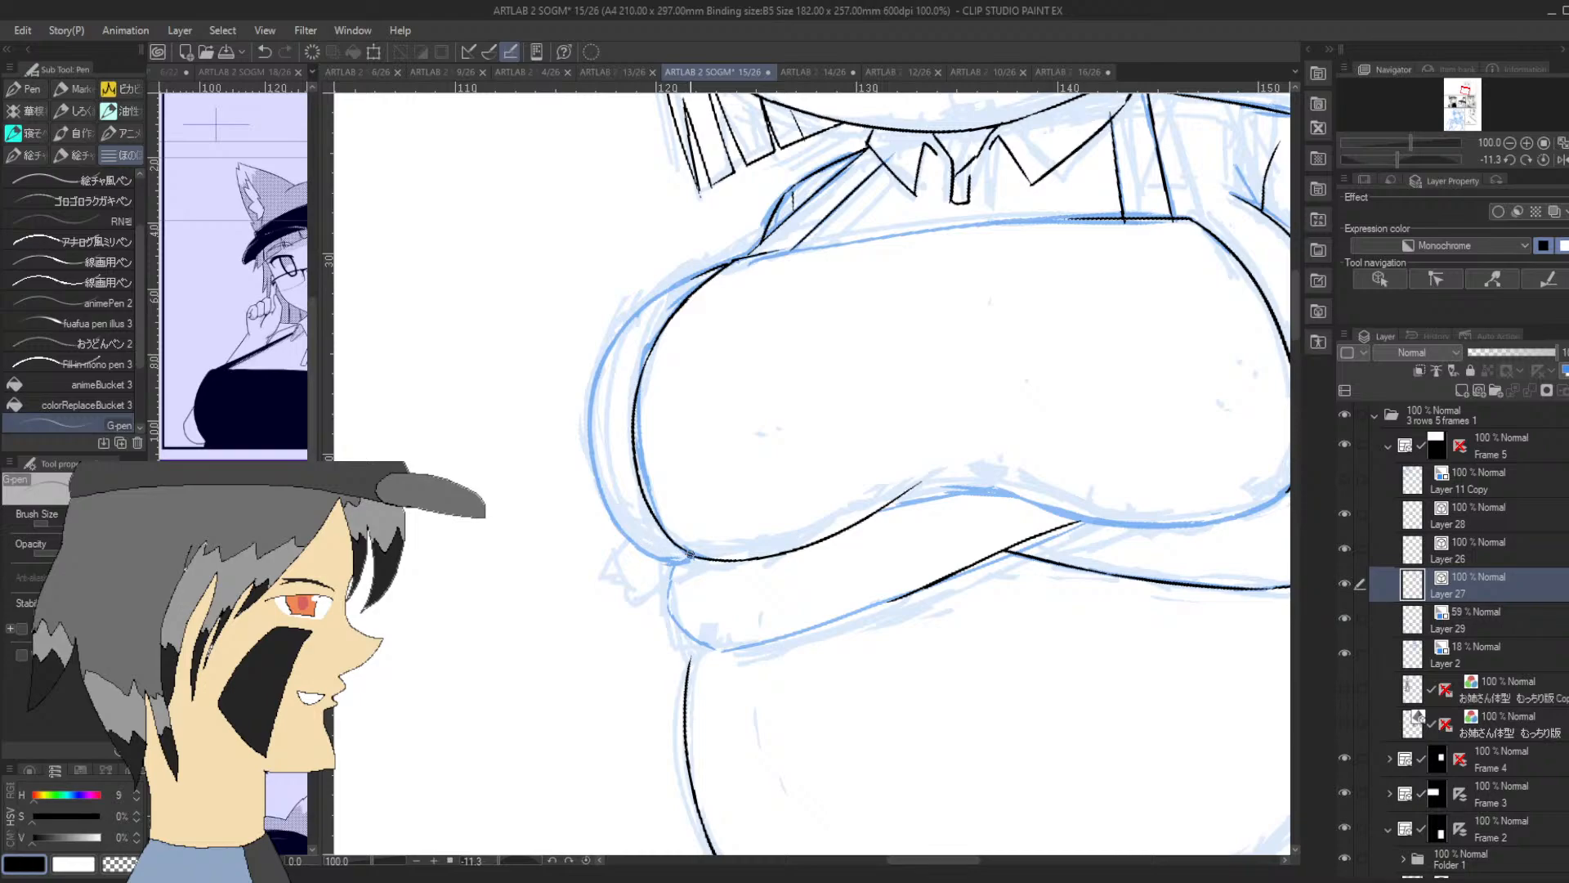
Ink the farther upper arm's outer curve around the chest, from the forearm up toward the shoulder
mouse_move(691, 556)
mouse_down()
mouse_move(648, 559)
mouse_move(646, 538)
mouse_move(621, 535)
mouse_move(641, 559)
mouse_move(588, 434)
mouse_up()
key(ctrl+z)
key(ctrl+z)
key(ctrl+z)
key(ctrl+z)
key(ctrl+z)
drag(625, 532, 594, 423)
click(1386, 157)
mouse_move(616, 571)
mouse_down()
mouse_move(598, 531)
mouse_move(603, 415)
mouse_up()
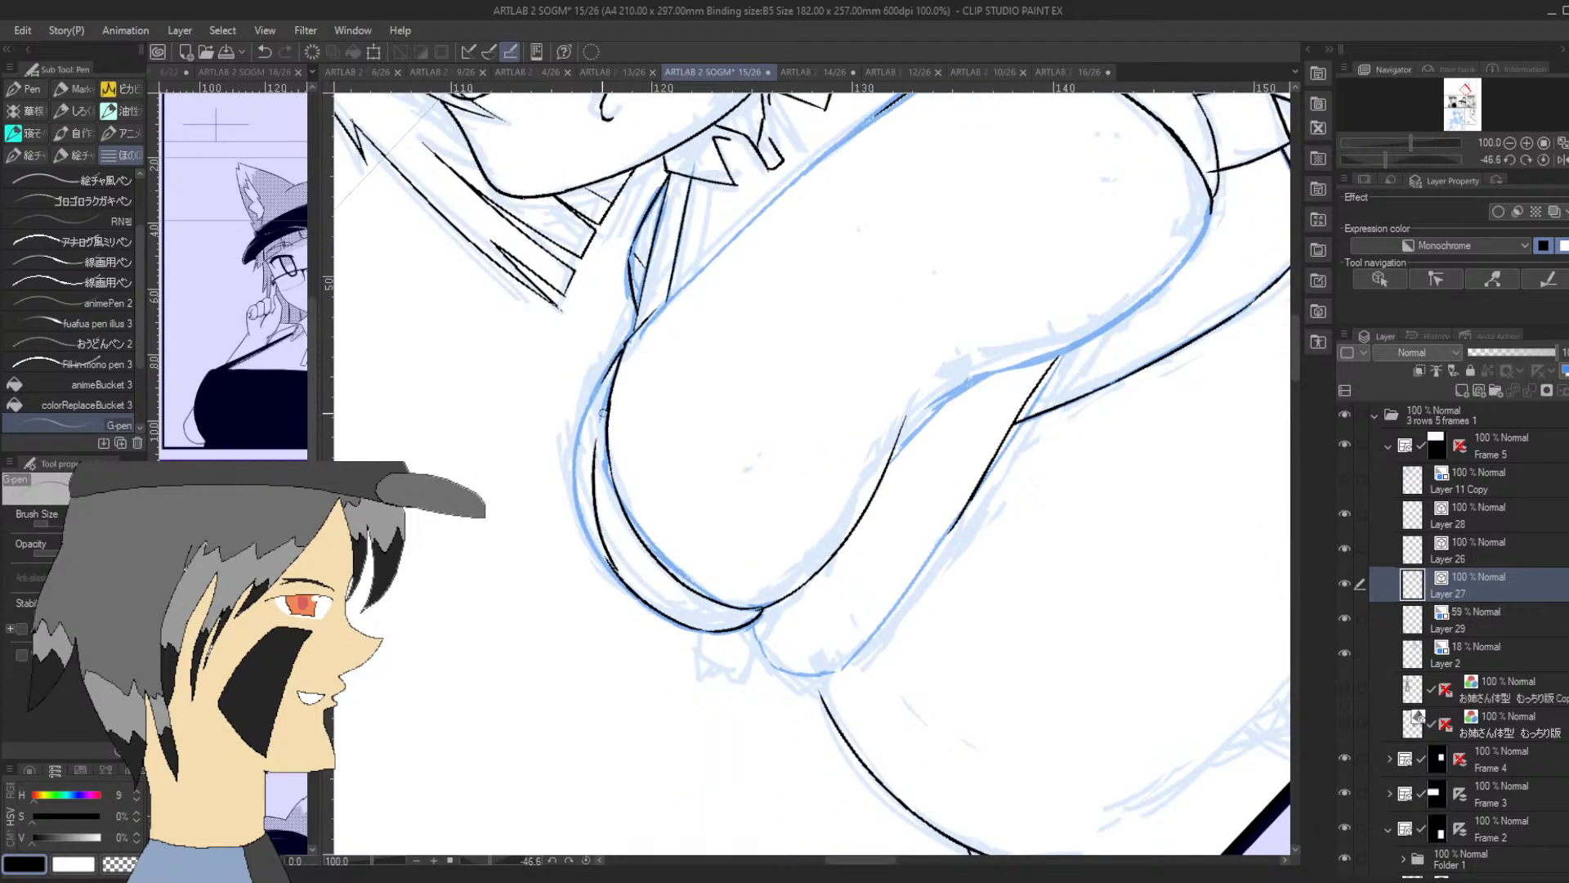
key(ctrl+z)
mouse_move(618, 573)
mouse_down()
mouse_move(587, 499)
mouse_move(605, 400)
mouse_up()
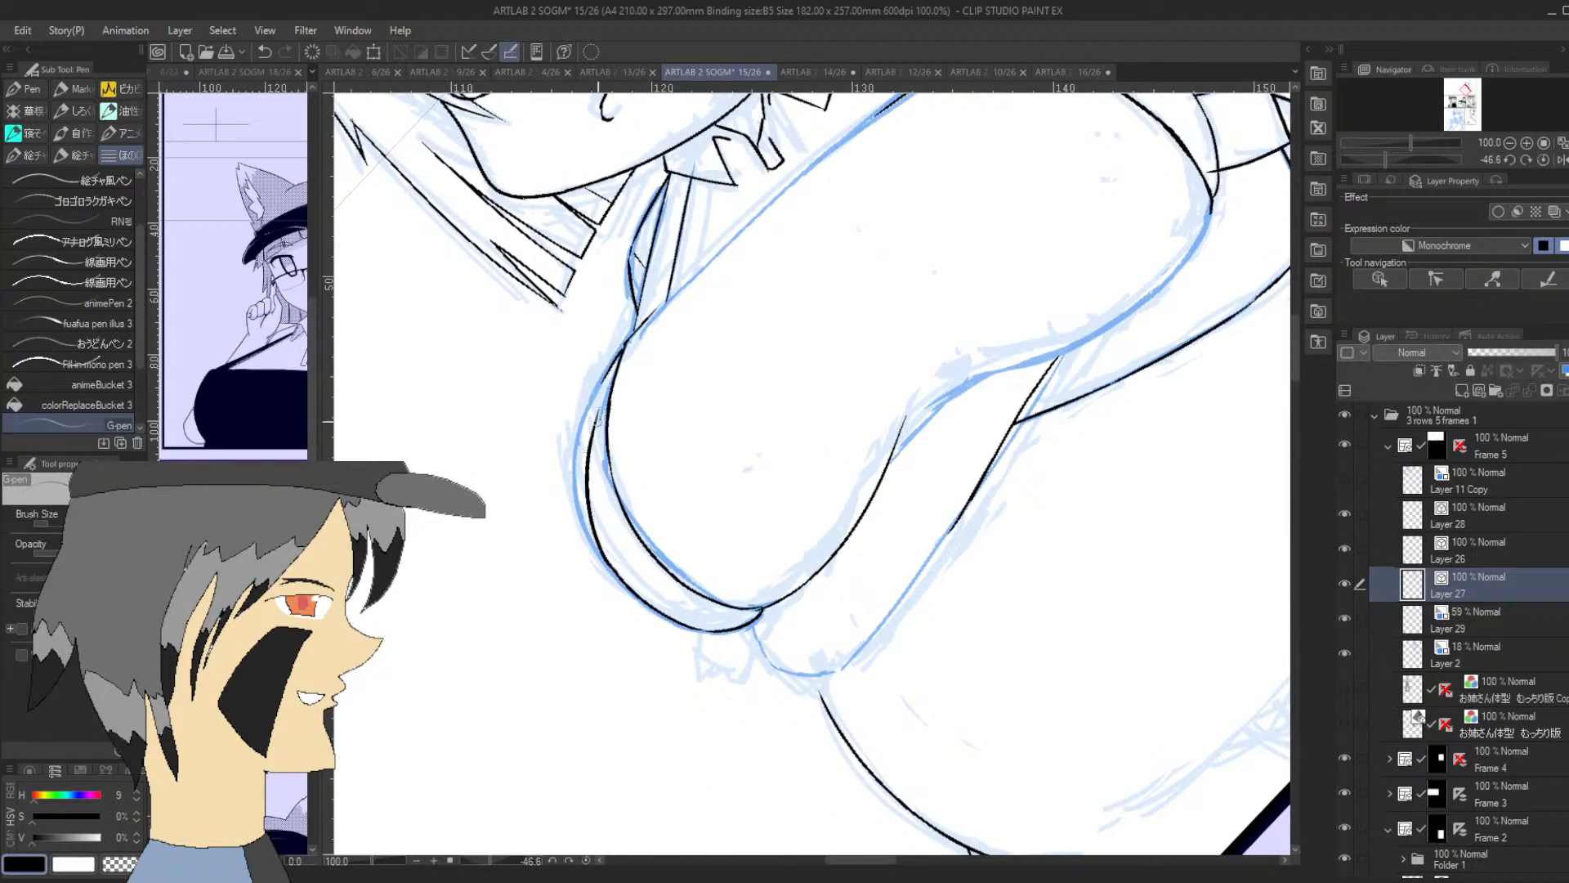
key(ctrl+z)
mouse_move(619, 572)
mouse_down()
mouse_move(591, 515)
mouse_move(607, 395)
mouse_move(641, 336)
mouse_move(614, 364)
mouse_move(621, 351)
mouse_up()
key(ctrl+z)
Ink the chest's long upper edge from the farther shoulder across to the nearer shoulder strap
drag(1424, 153, 1357, 160)
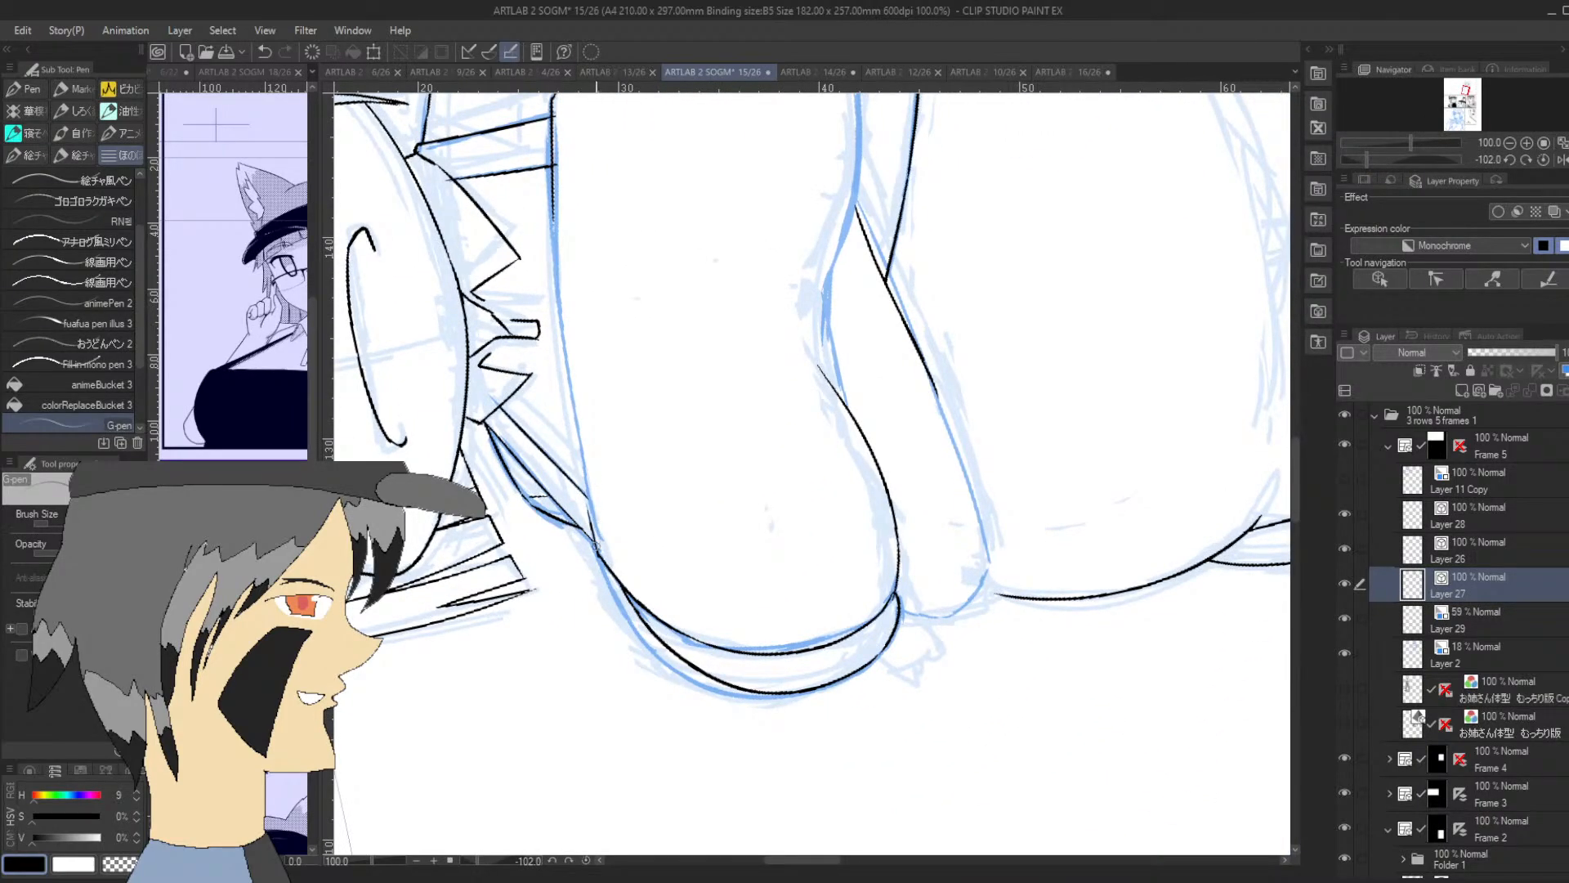
drag(597, 549, 572, 378)
key(ctrl+z)
drag(597, 549, 570, 385)
drag(1294, 475, 1293, 453)
drag(575, 570, 553, 355)
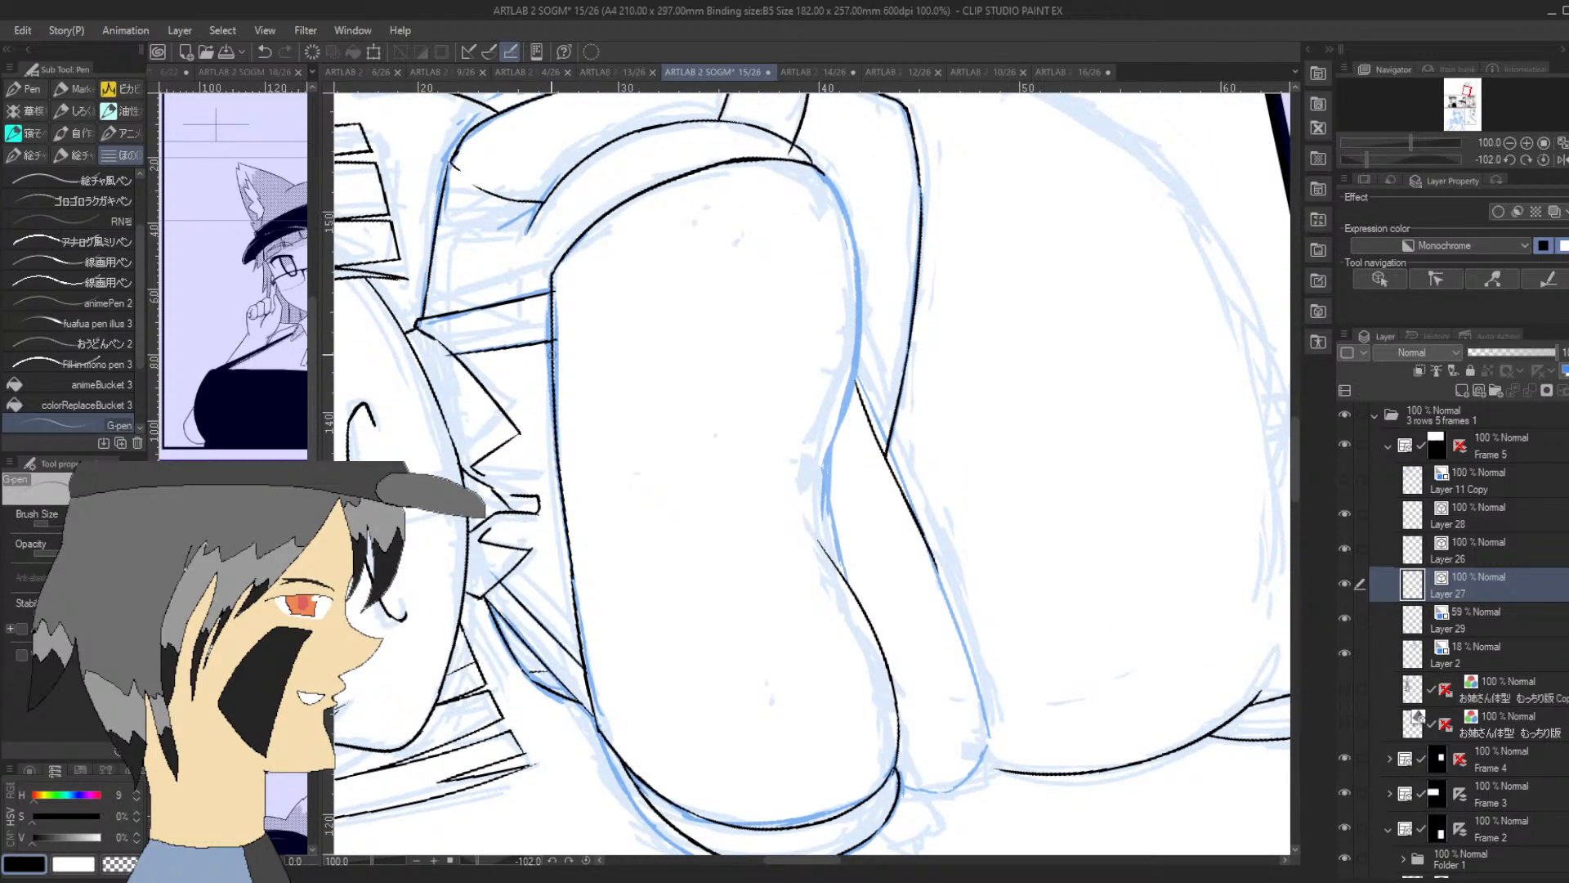
key(ctrl+z)
drag(573, 584, 545, 375)
key(ctrl+z)
drag(572, 581, 553, 357)
key(ctrl+z)
drag(574, 584, 548, 363)
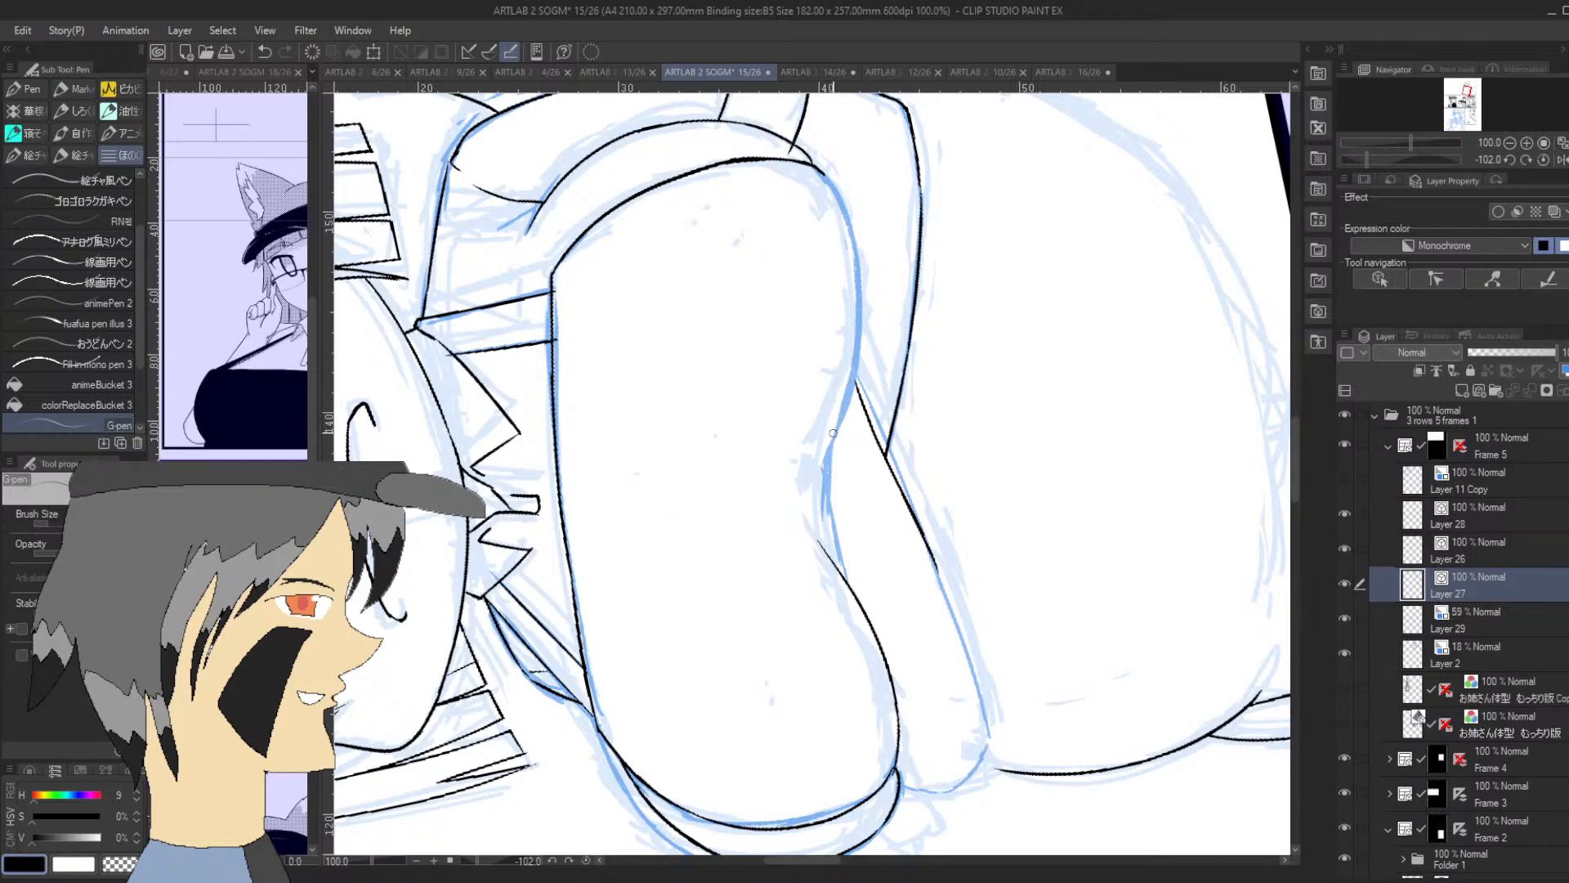
Ink the chest's underside from the central dip around the nearer rounded side to the contour beside the cuff
drag(823, 465, 862, 344)
drag(1298, 429, 1297, 400)
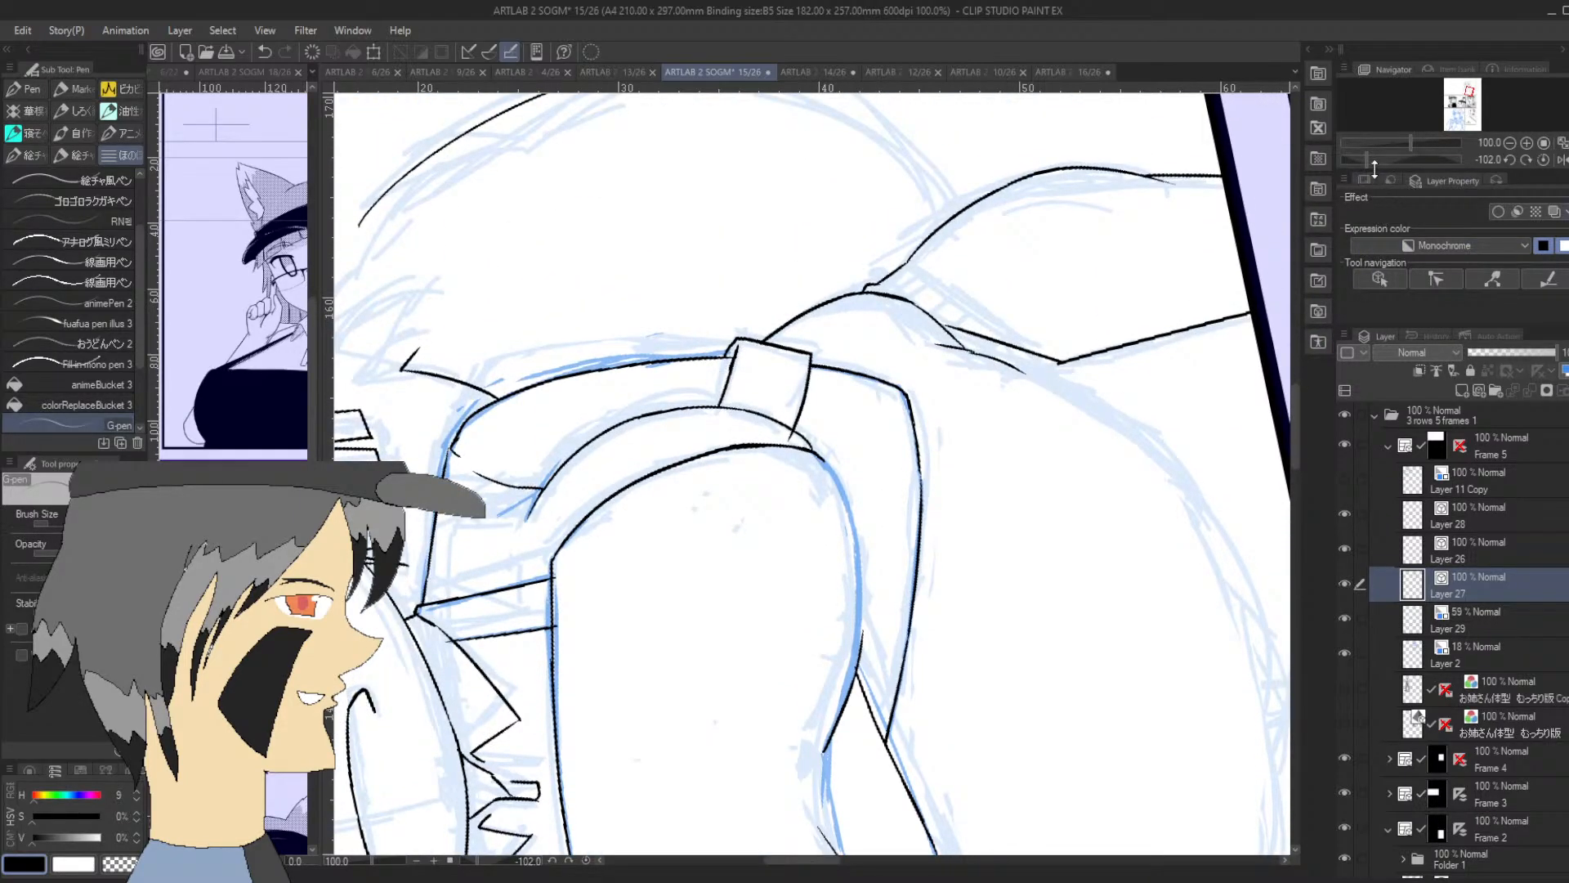
drag(1375, 163, 1424, 173)
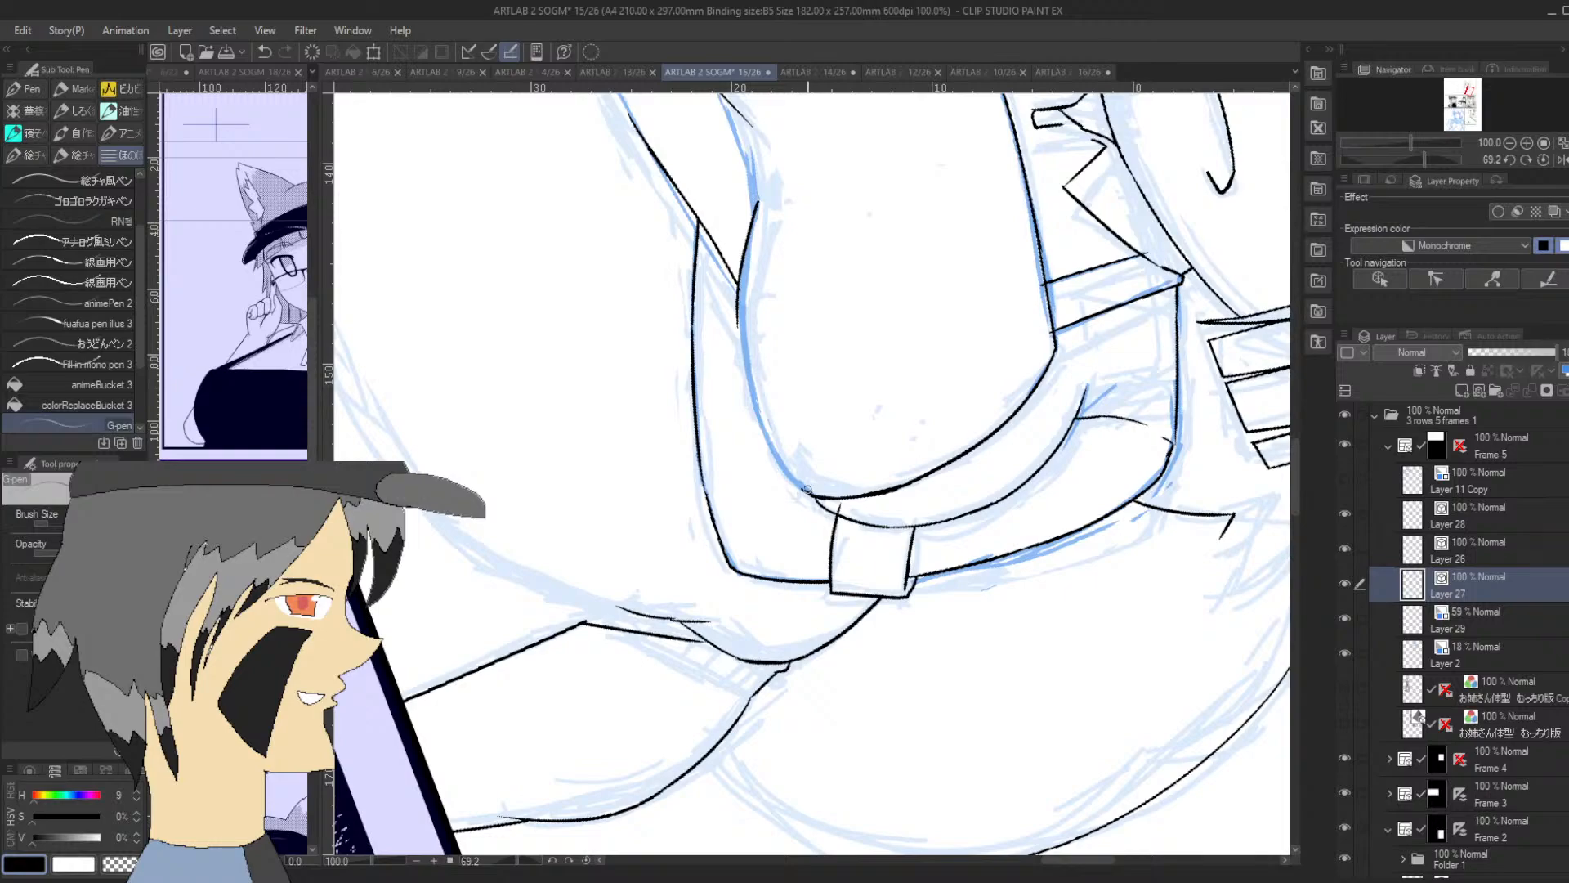
drag(806, 489, 748, 384)
key(ctrl+z)
mouse_move(812, 502)
mouse_down()
mouse_move(758, 423)
mouse_move(738, 306)
mouse_up()
key(ctrl+z)
drag(814, 495, 739, 321)
key(ctrl+z)
drag(813, 494, 740, 277)
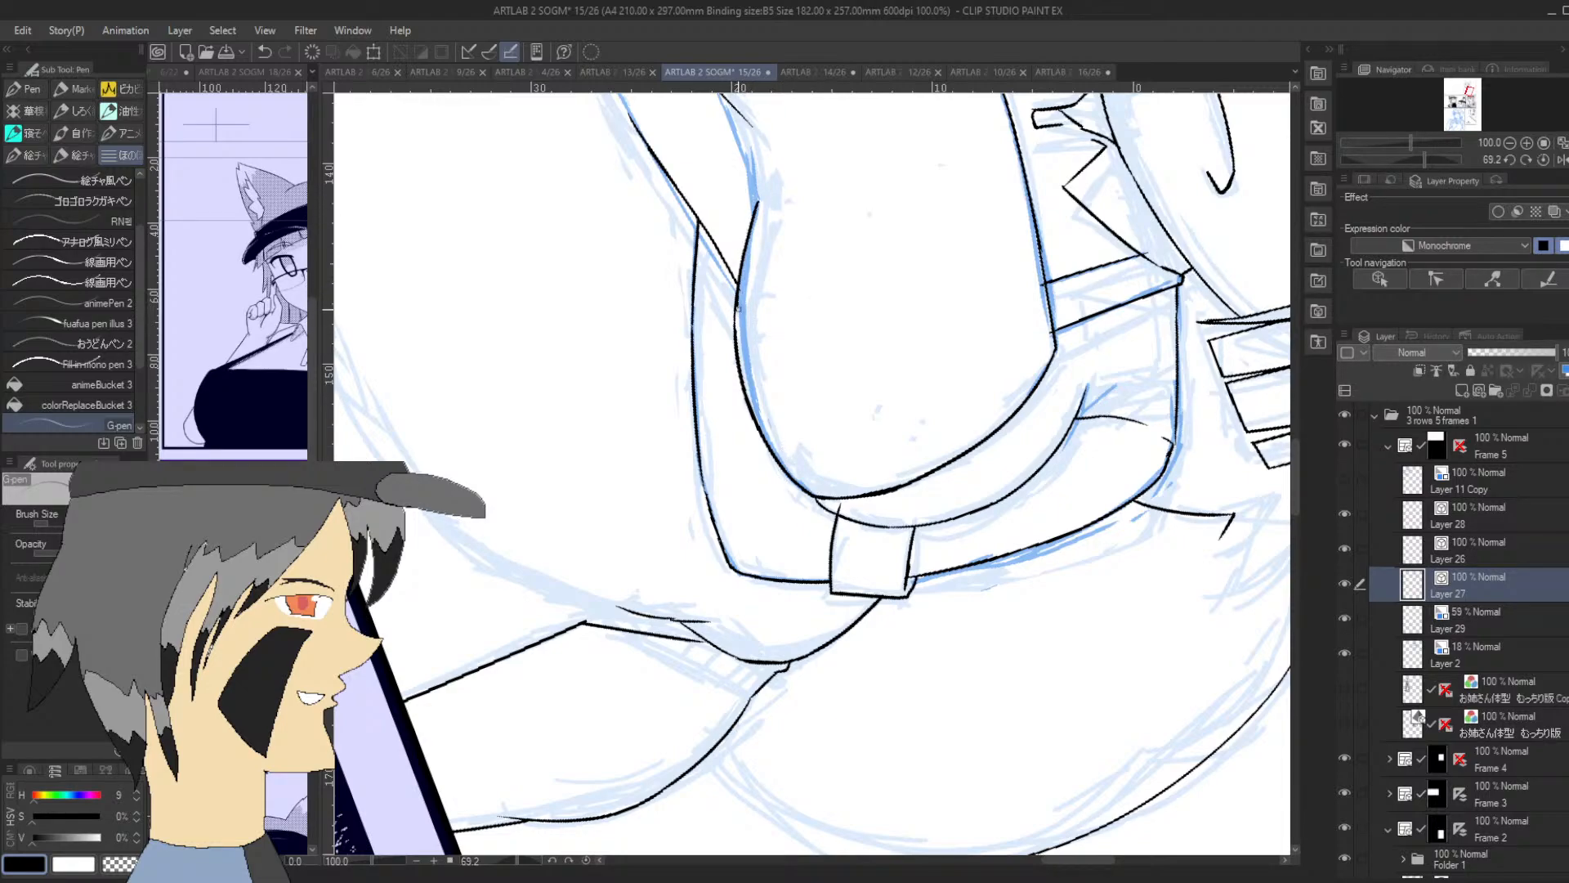
key(ctrl+z)
drag(734, 329, 743, 269)
Ink the farther forearm's rounded elbow end and its lower edge up to the forearm crossing
click(1468, 91)
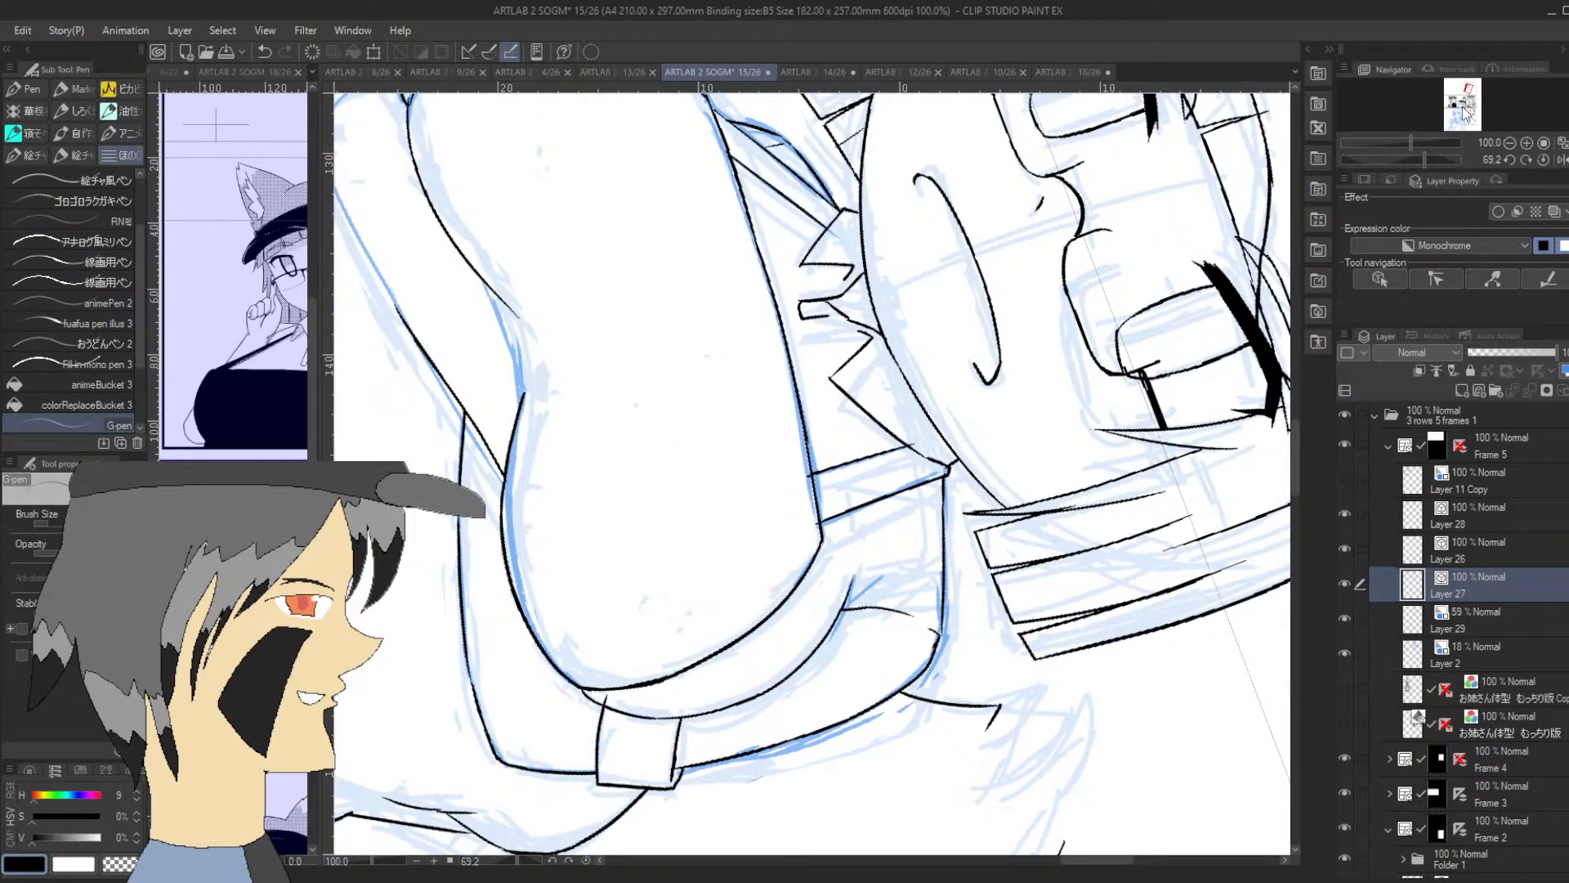
drag(1424, 158, 1405, 158)
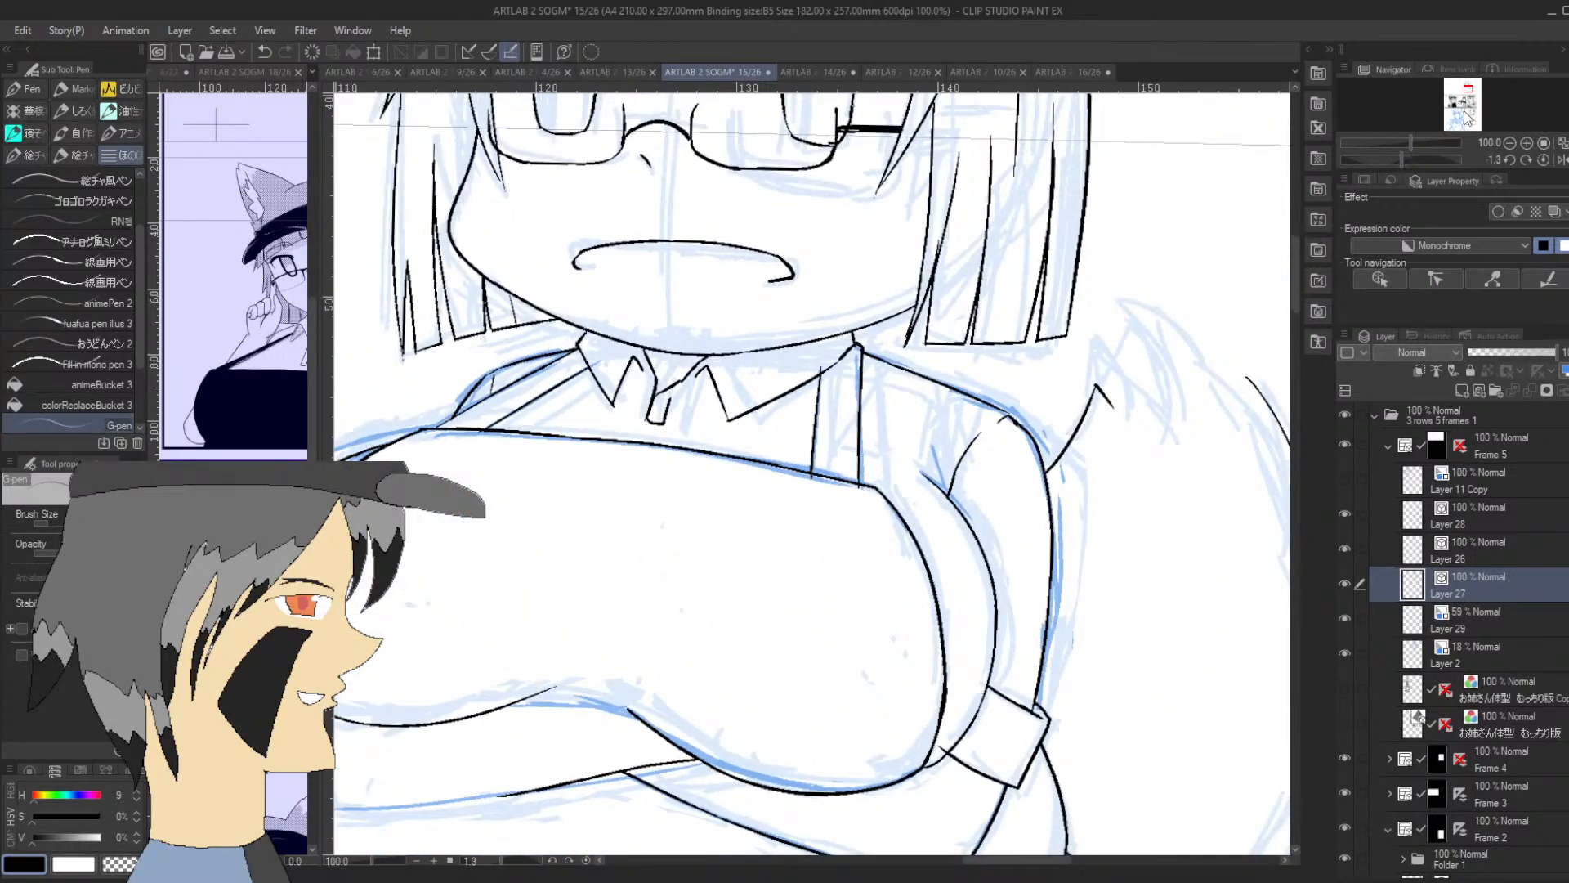
drag(1469, 88, 1466, 92)
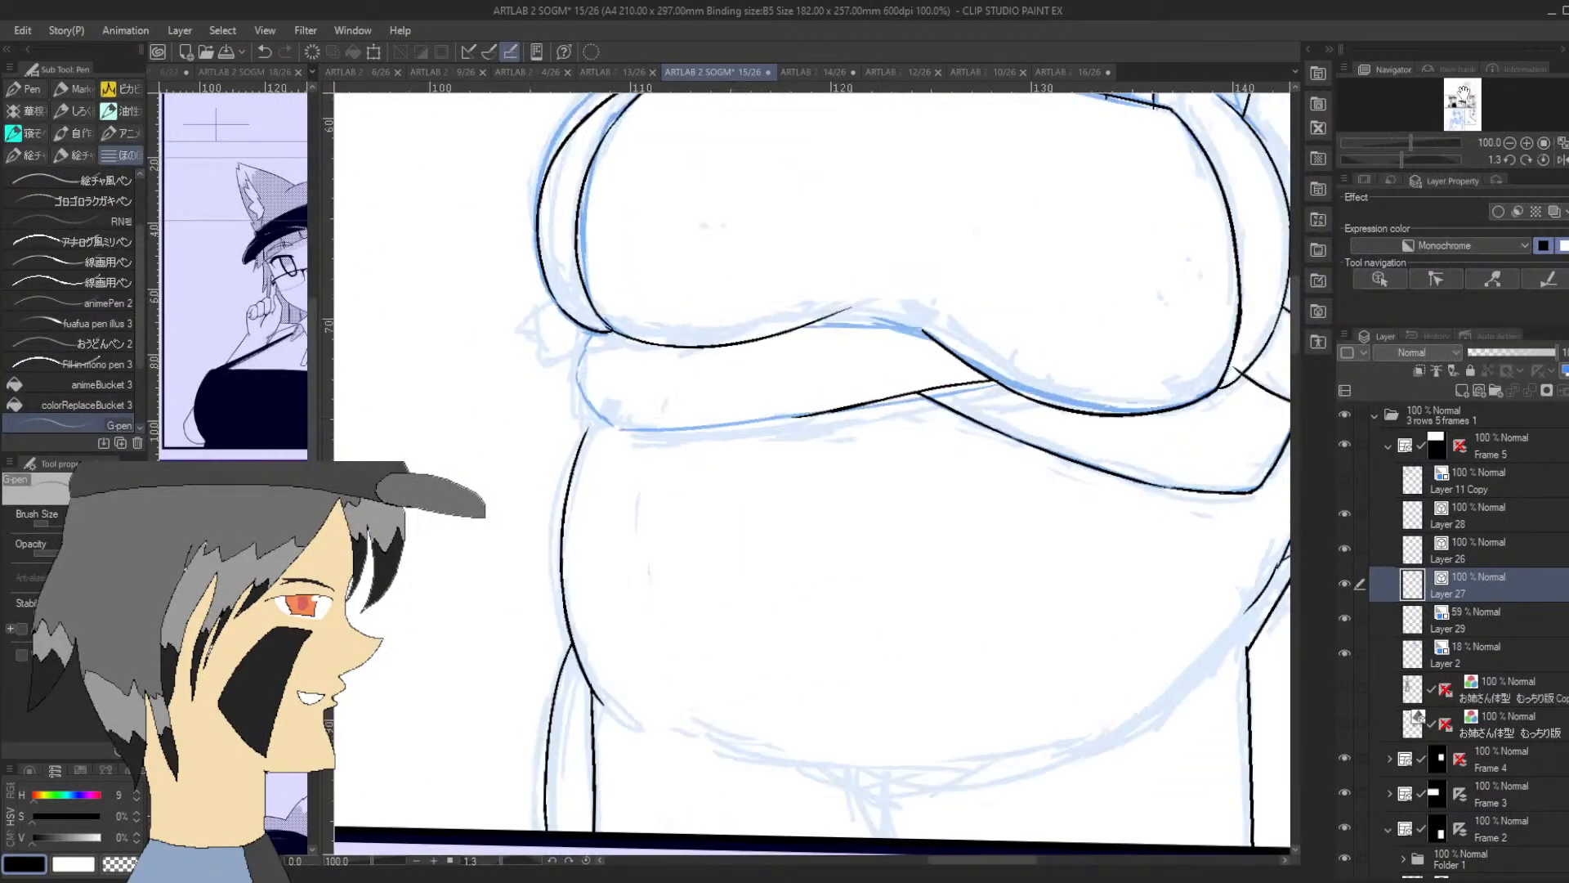
drag(578, 378, 629, 432)
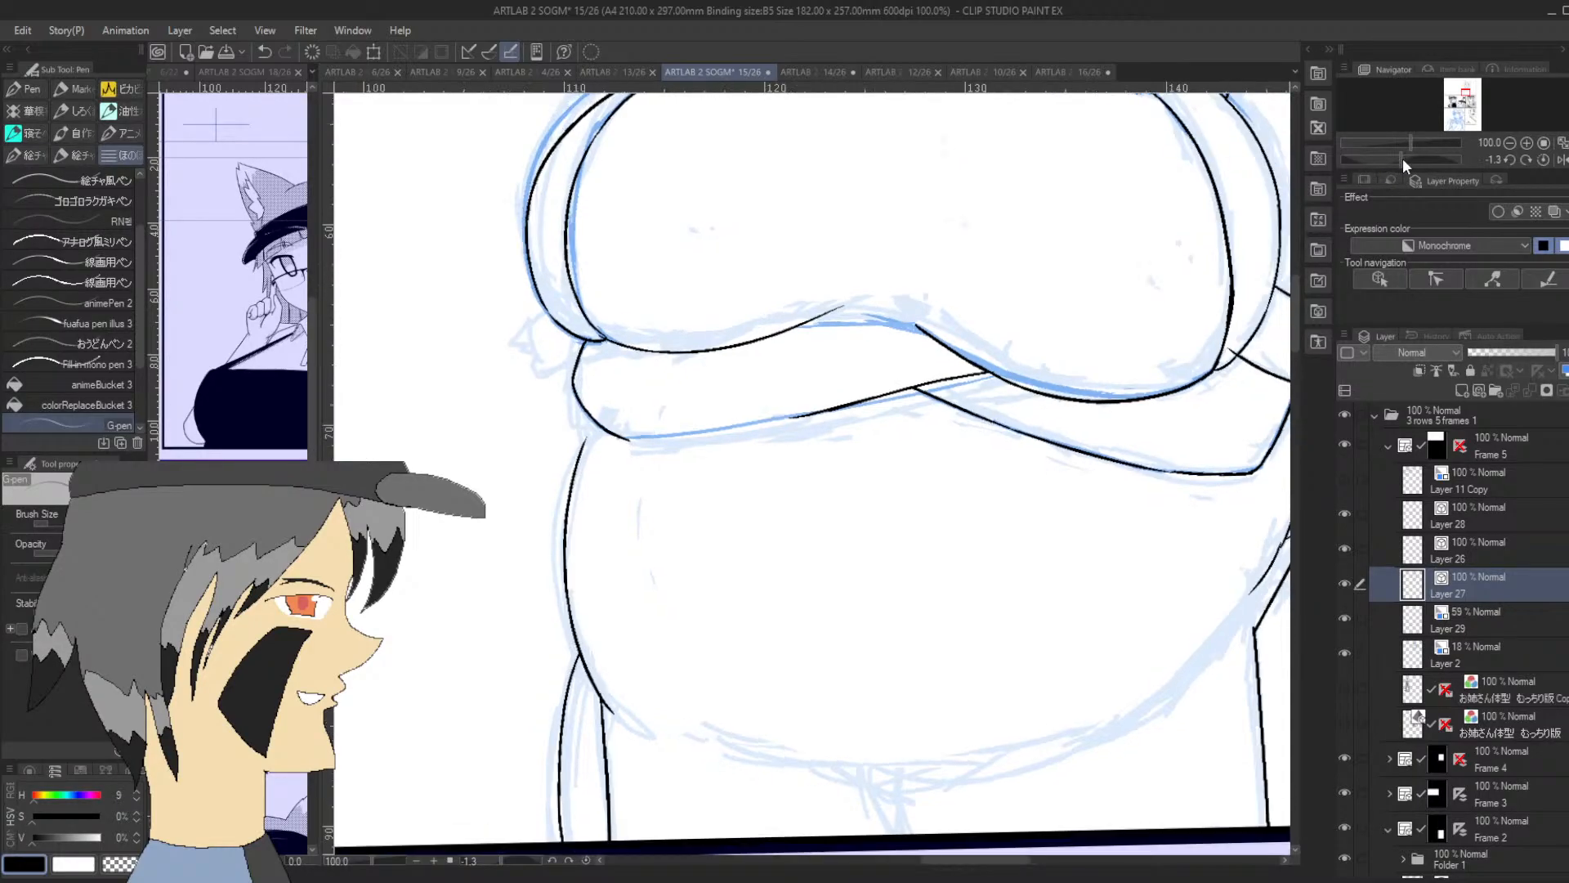
drag(1402, 159, 1433, 159)
drag(873, 470, 868, 269)
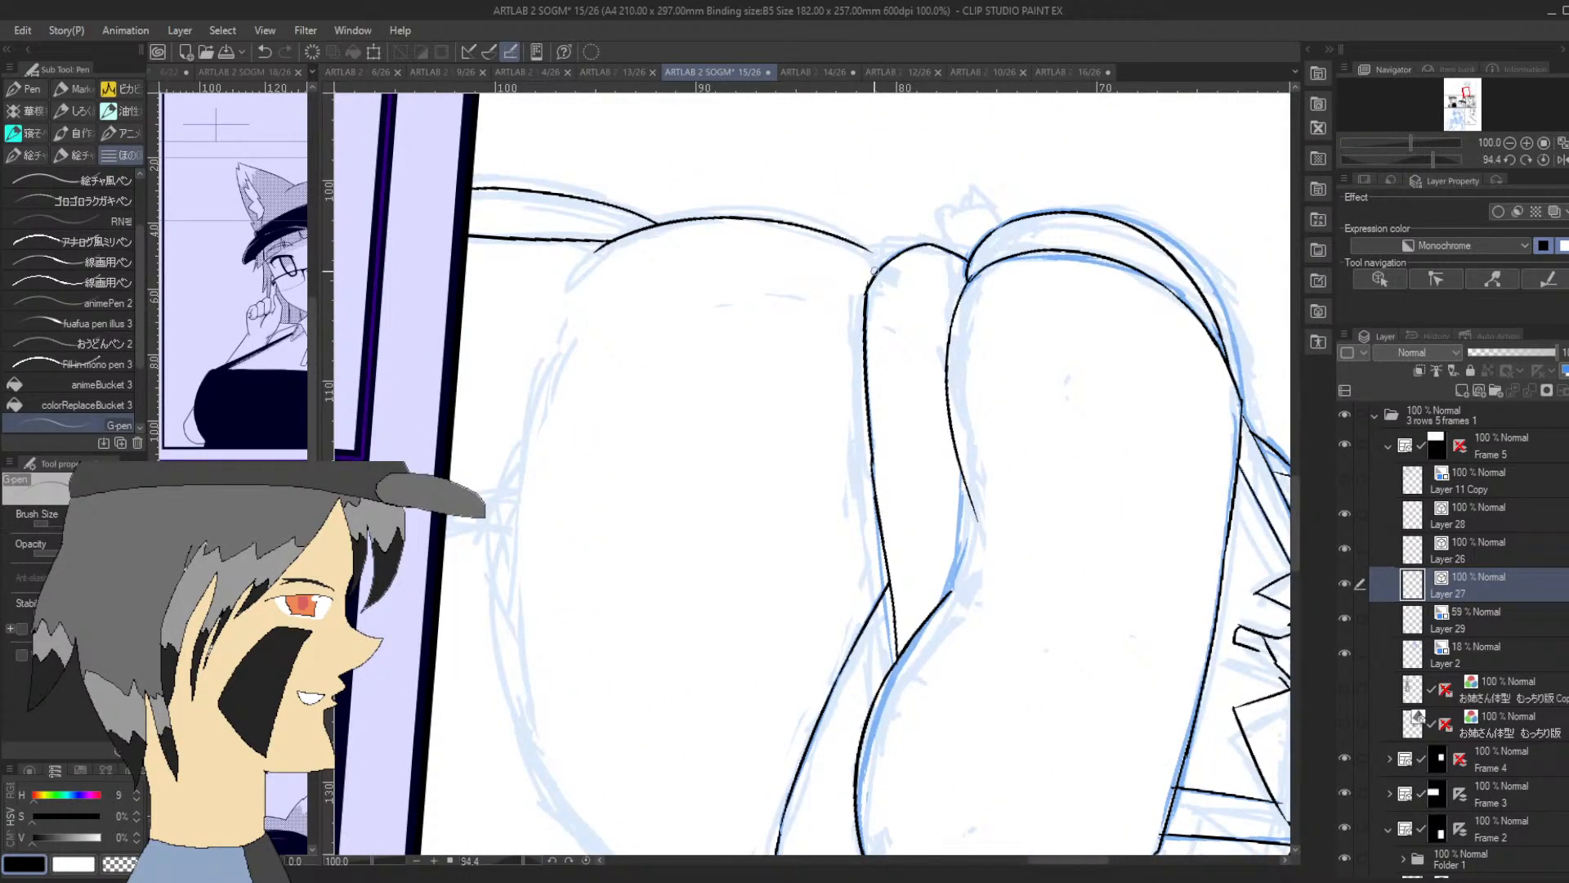
Ink the line of the chest's central dip above the forearms, joining the two underside curves
drag(946, 596, 965, 480)
key(ctrl+z)
drag(943, 601, 964, 481)
Ink the tail's lower contour from the small fur spike to the hip
click(1507, 141)
drag(1432, 160, 1401, 169)
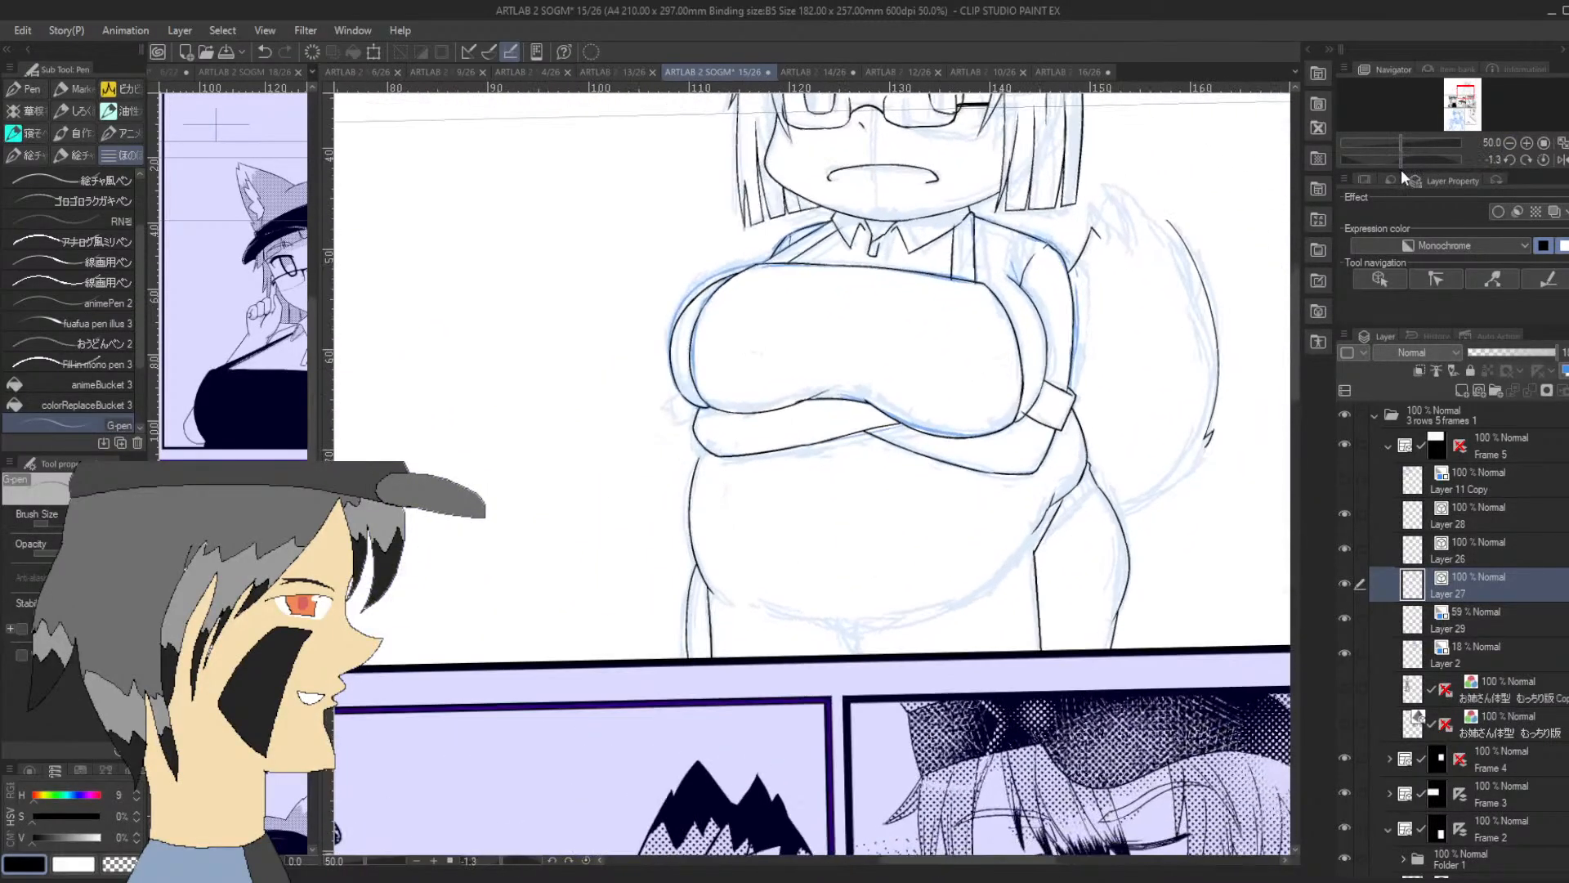
drag(1467, 96, 1471, 91)
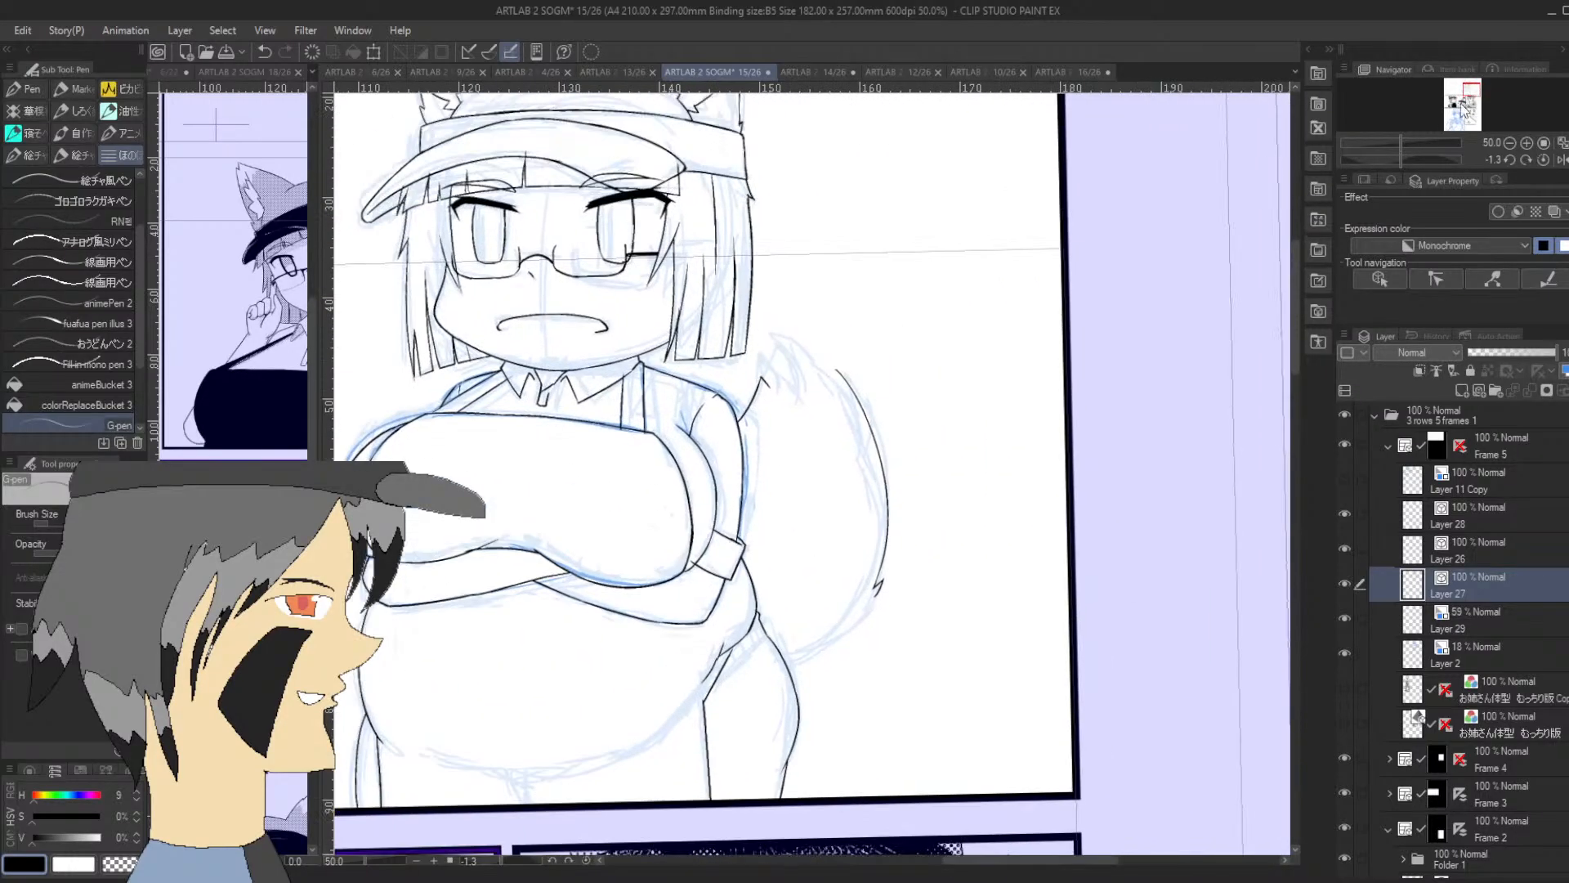
drag(1401, 161, 1451, 155)
click(1525, 142)
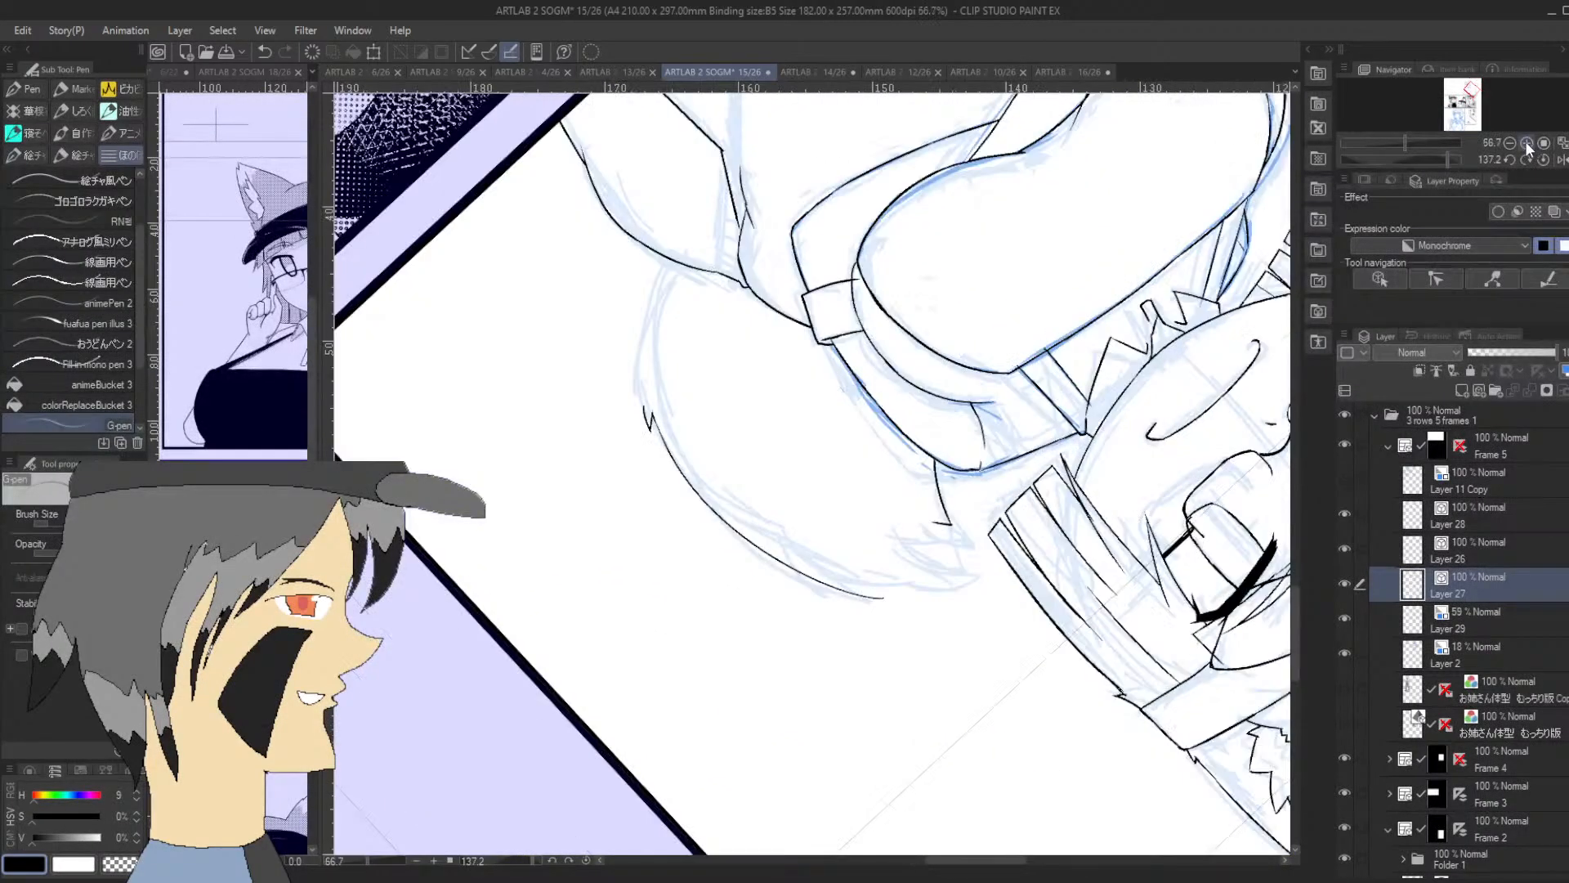
click(1525, 142)
drag(560, 384, 612, 144)
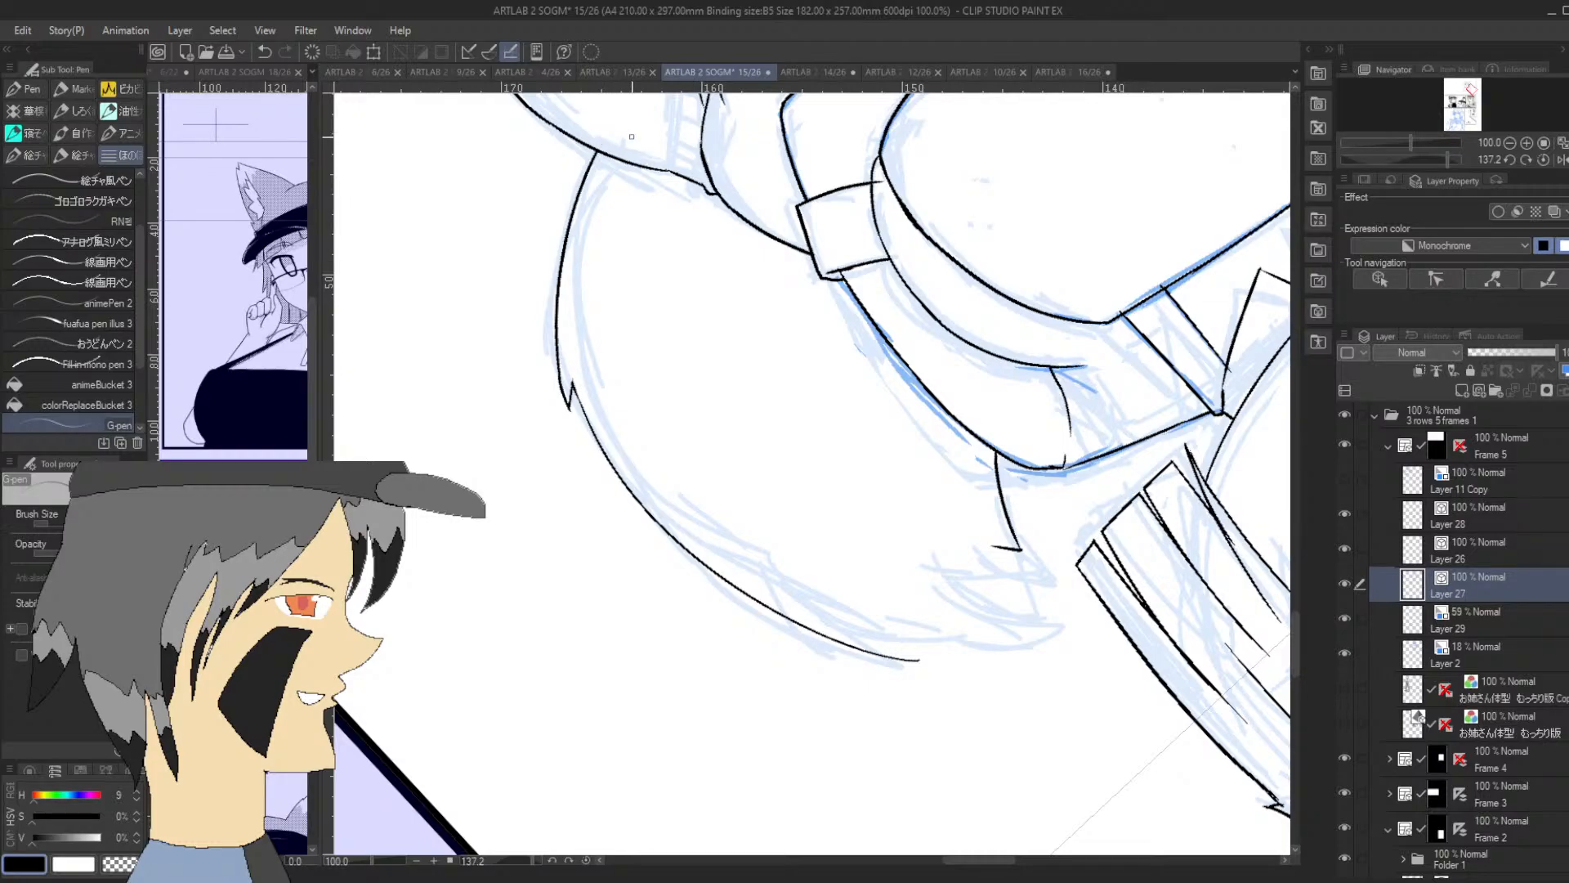
Ink the pointed fur tuft at the tail's tip and the edge running from it toward the outer curve
drag(1455, 157, 1403, 160)
drag(746, 286, 753, 187)
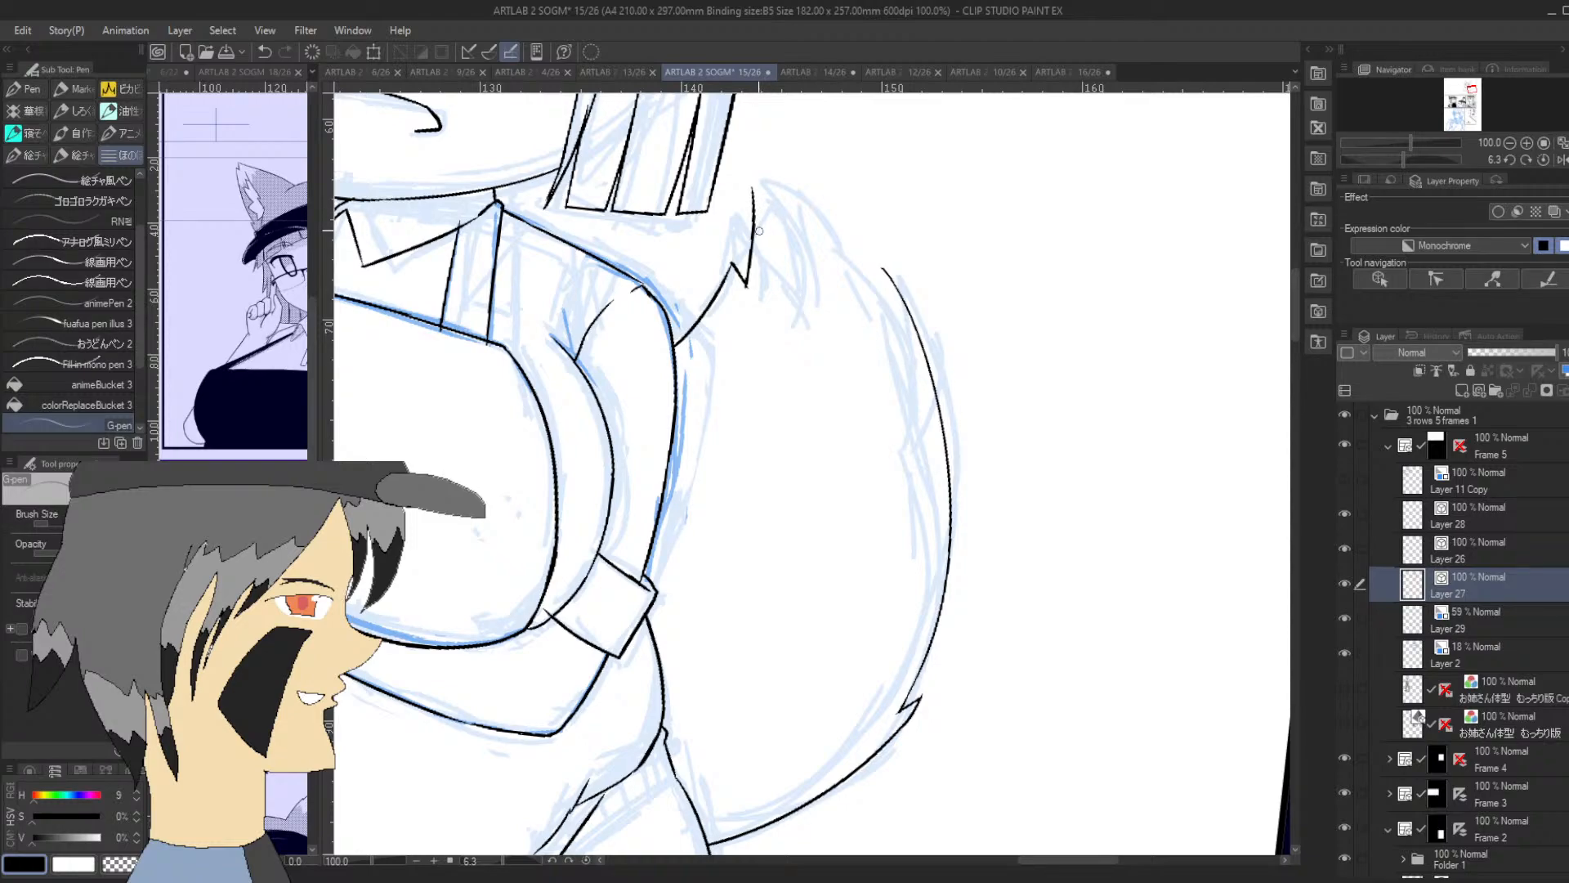
drag(752, 188, 829, 258)
key(ctrl+z)
mouse_move(752, 186)
mouse_down()
mouse_move(835, 256)
mouse_move(847, 237)
mouse_move(857, 260)
mouse_up()
Ink the tail's long outer curve, connecting the fur spikes near the tip with the lower contour
drag(1406, 158, 1347, 160)
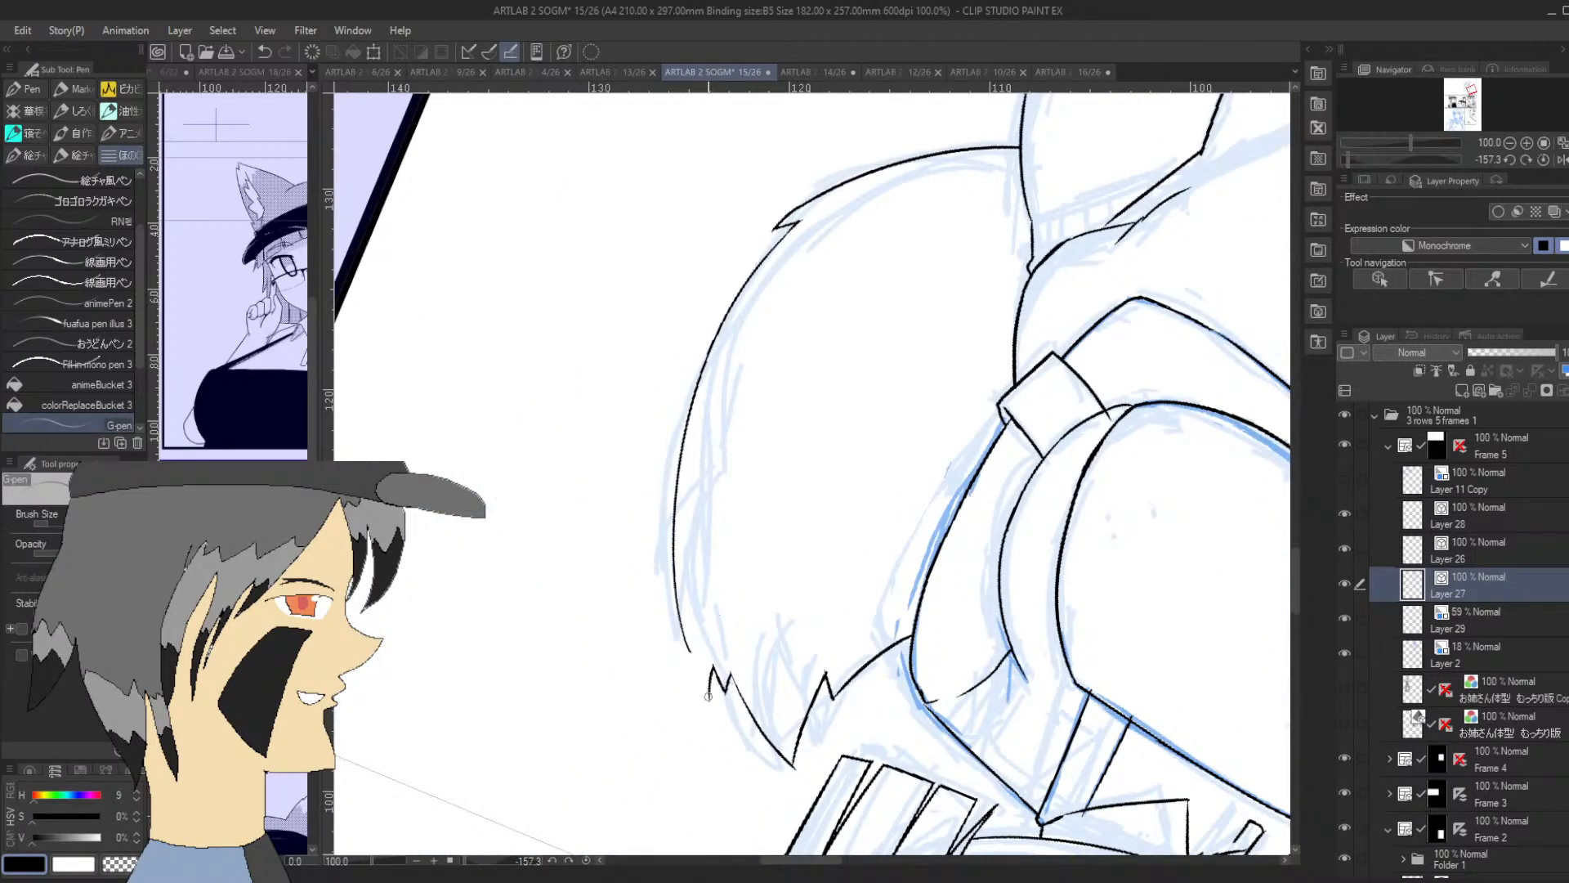
mouse_move(708, 695)
mouse_down()
mouse_move(685, 660)
mouse_move(691, 425)
mouse_up()
key(ctrl+z)
mouse_move(709, 694)
mouse_down()
mouse_move(671, 514)
mouse_move(704, 376)
mouse_move(682, 447)
mouse_move(703, 392)
mouse_up()
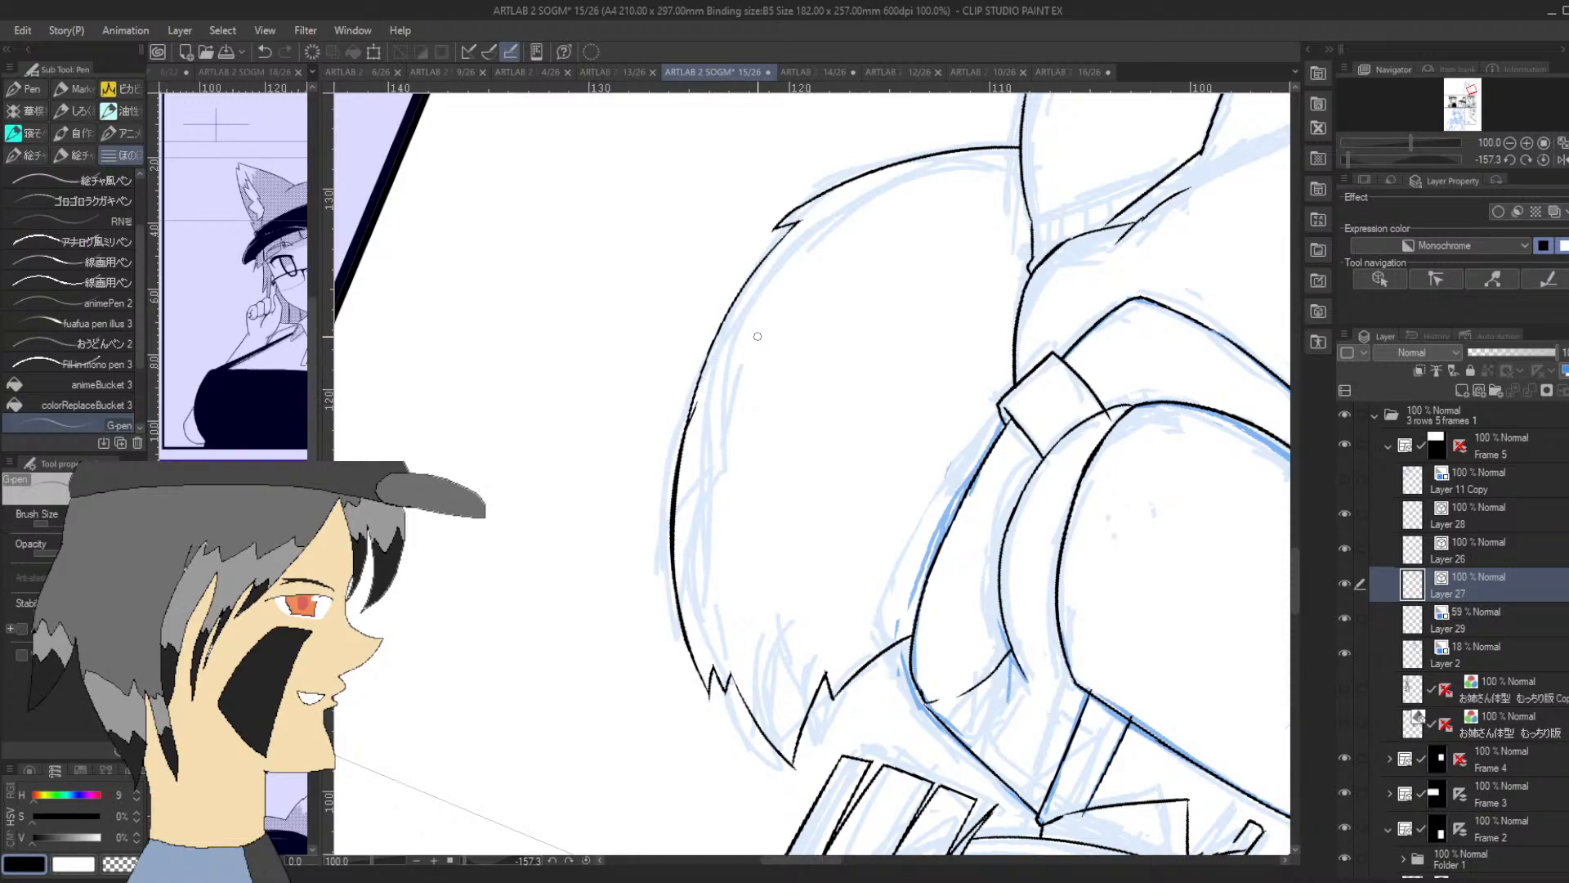
key(ctrl+z)
key(ctrl+z)
Ink the belly's side contour from the cuffed forearm's elbow corner down toward the thigh crease
drag(1378, 160, 1399, 164)
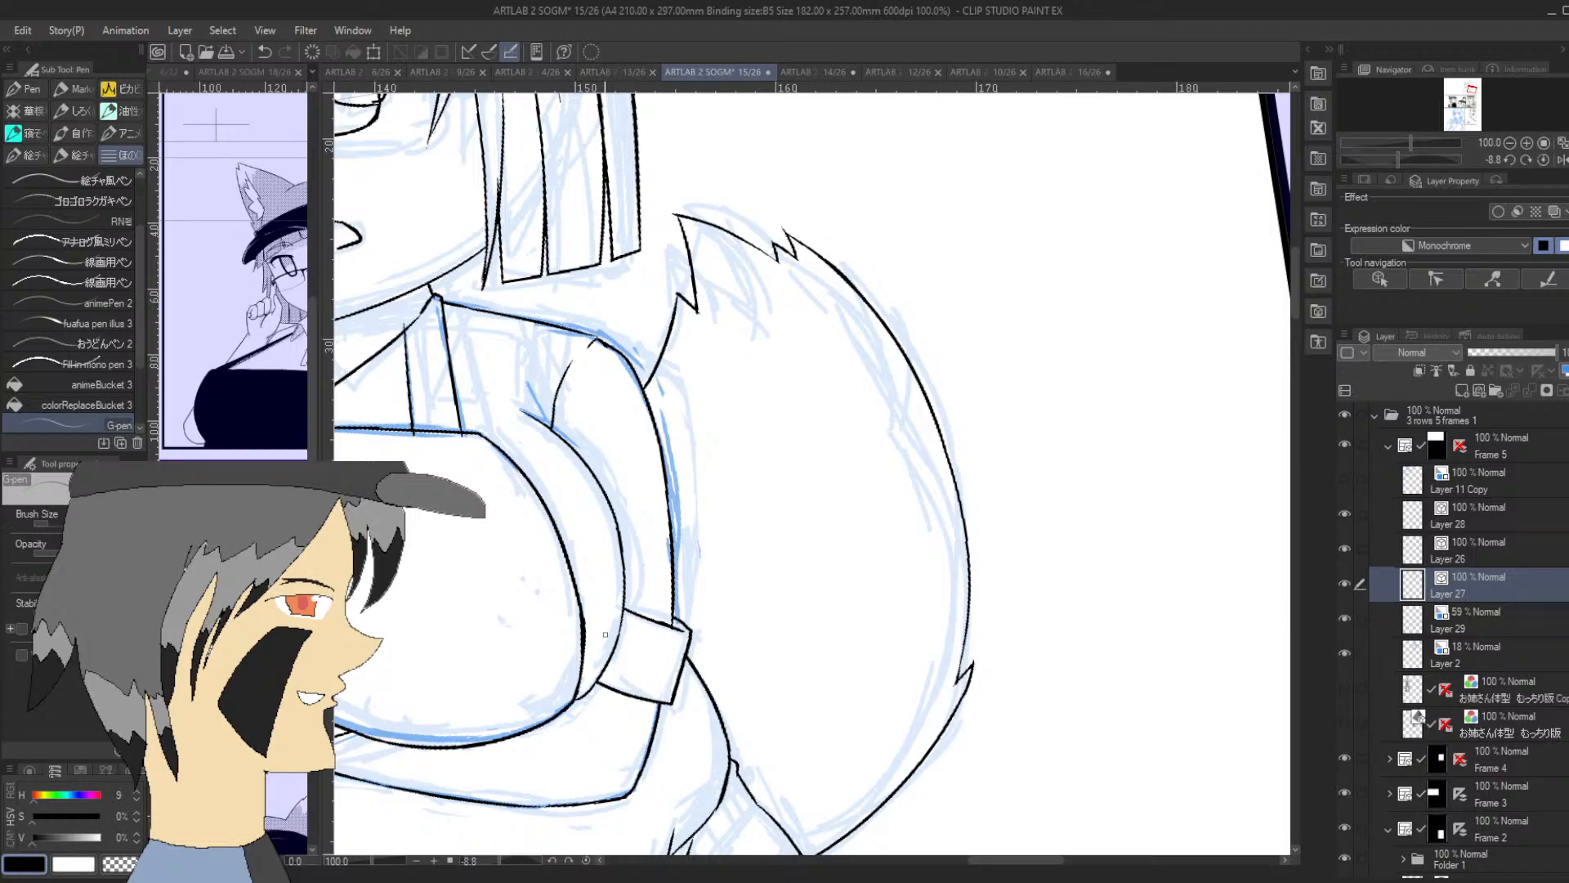
drag(1472, 87, 1467, 96)
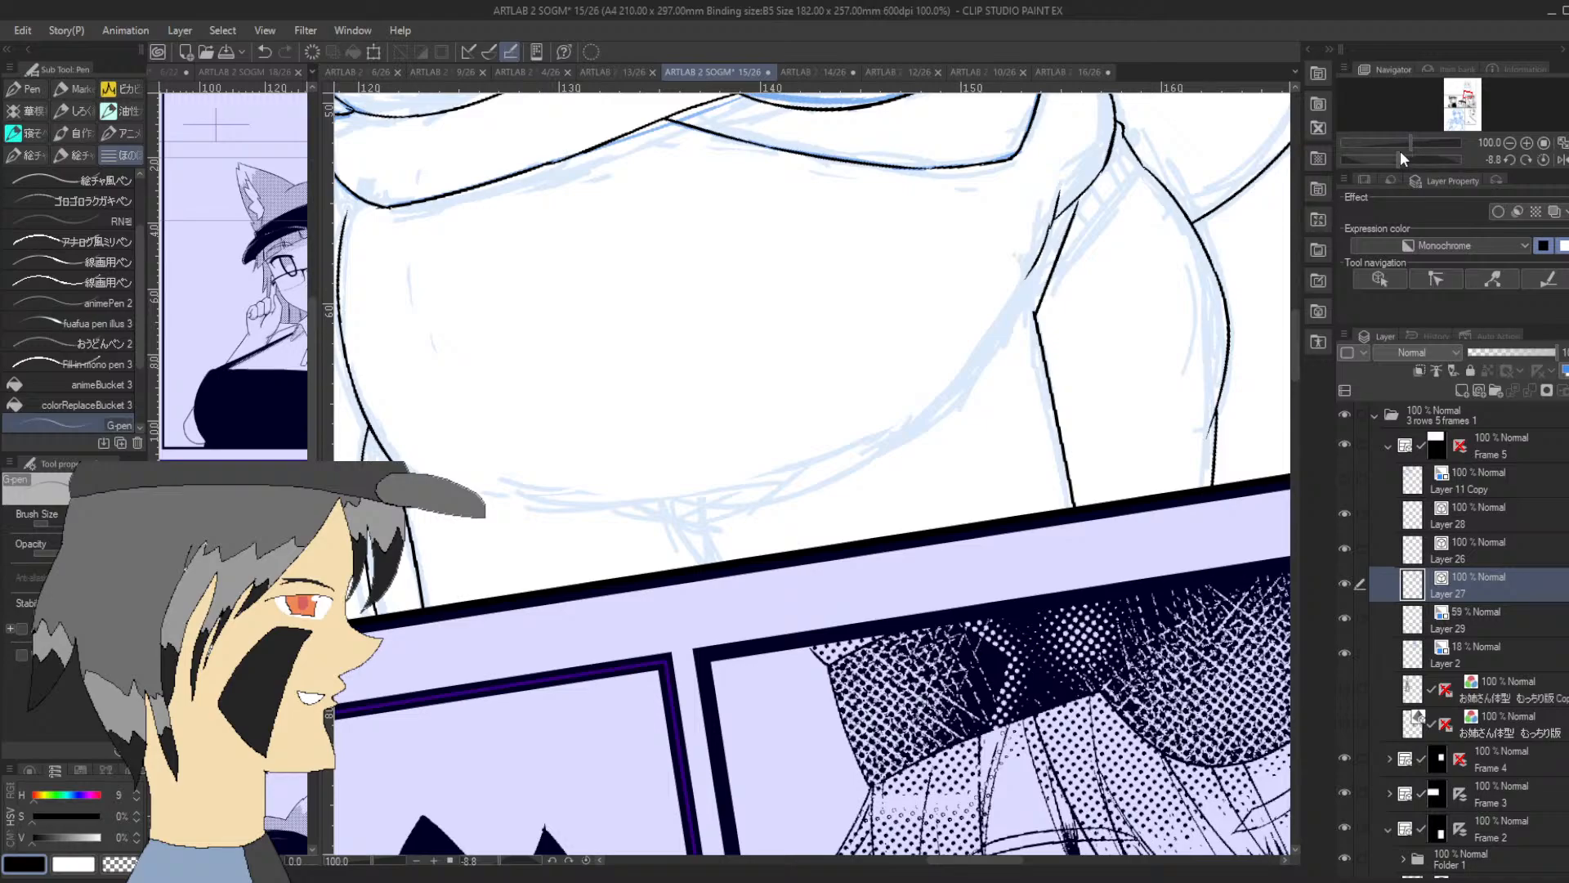
mouse_move(1031, 314)
mouse_down()
mouse_move(1038, 222)
mouse_move(1035, 250)
mouse_up()
key(ctrl+z)
mouse_move(1022, 148)
mouse_down()
mouse_move(1040, 214)
mouse_move(1022, 291)
mouse_up()
drag(1054, 216, 1069, 176)
key(ctrl+z)
mouse_move(1050, 219)
mouse_down()
mouse_move(1043, 233)
mouse_move(1080, 194)
mouse_up()
key(ctrl+z)
key(ctrl+z)
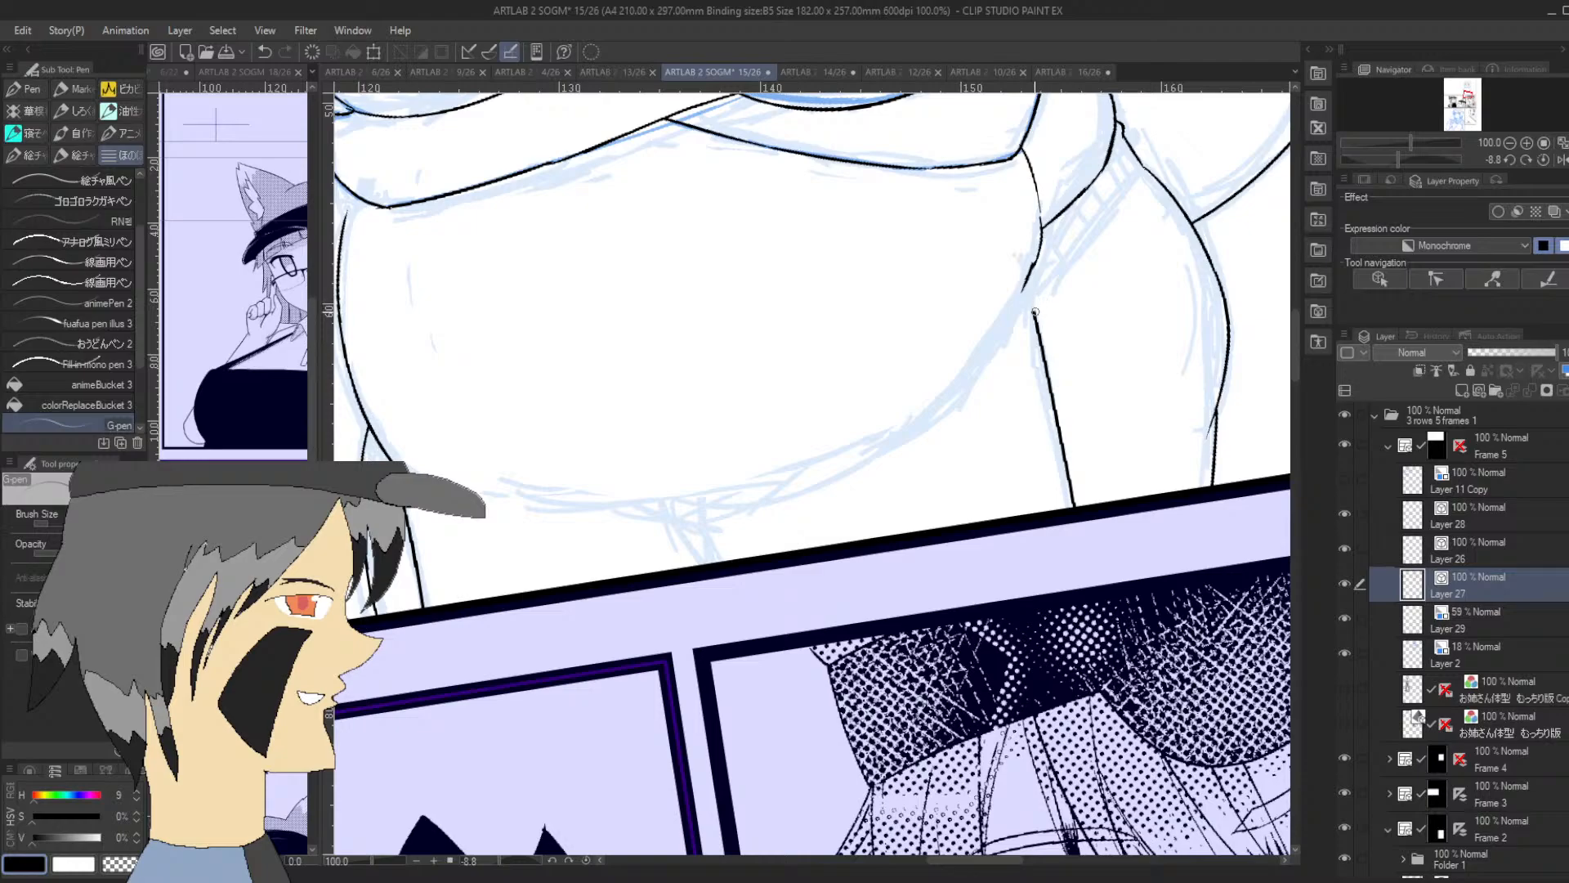
Ink the two diagonal lines between belly and hip, rising from the top of the nearer thigh
drag(1035, 313, 1094, 196)
key(ctrl+z)
drag(1038, 317, 1107, 164)
drag(1072, 248, 1139, 168)
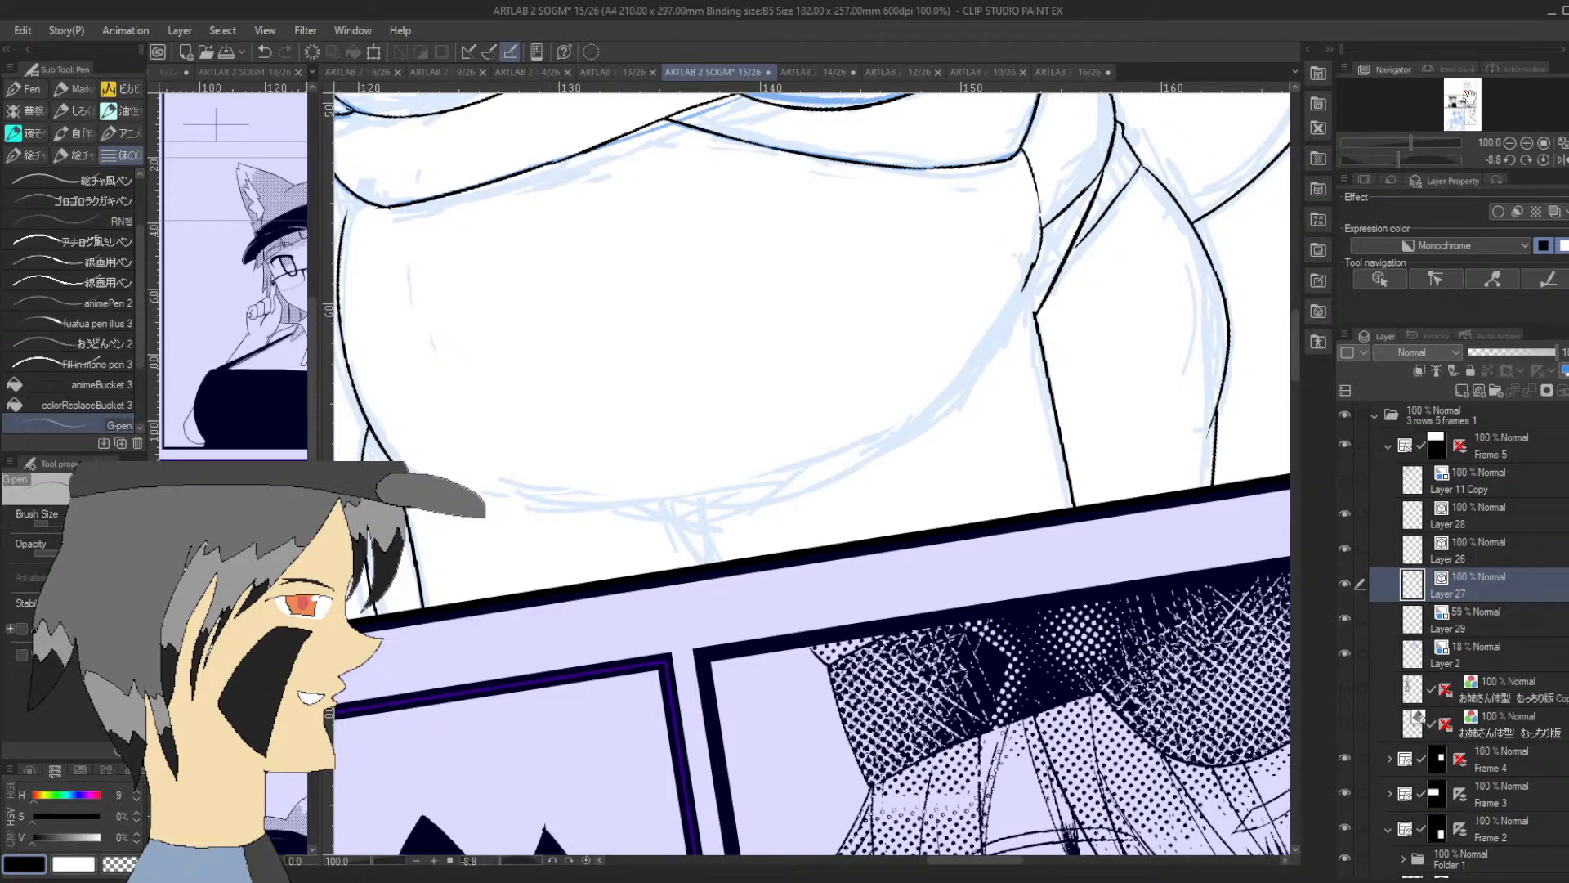
Ink the vertical detail lines down the thigh beside the tail and the short line across to its inner edge
drag(1470, 97, 1471, 94)
drag(1399, 159, 1406, 160)
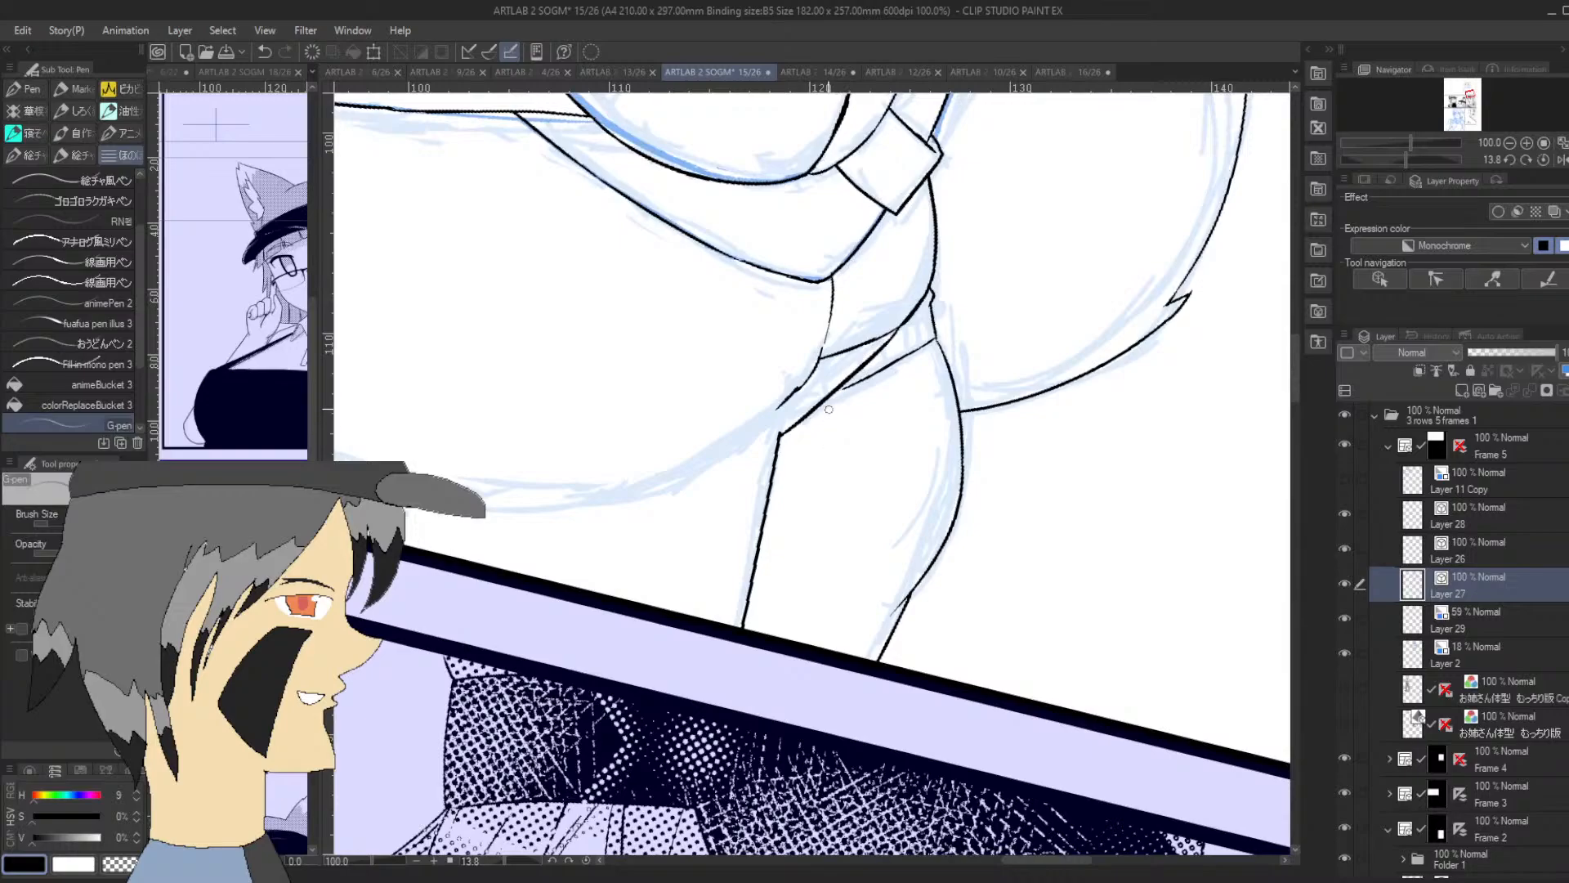
drag(832, 391, 830, 465)
drag(1407, 159, 1461, 160)
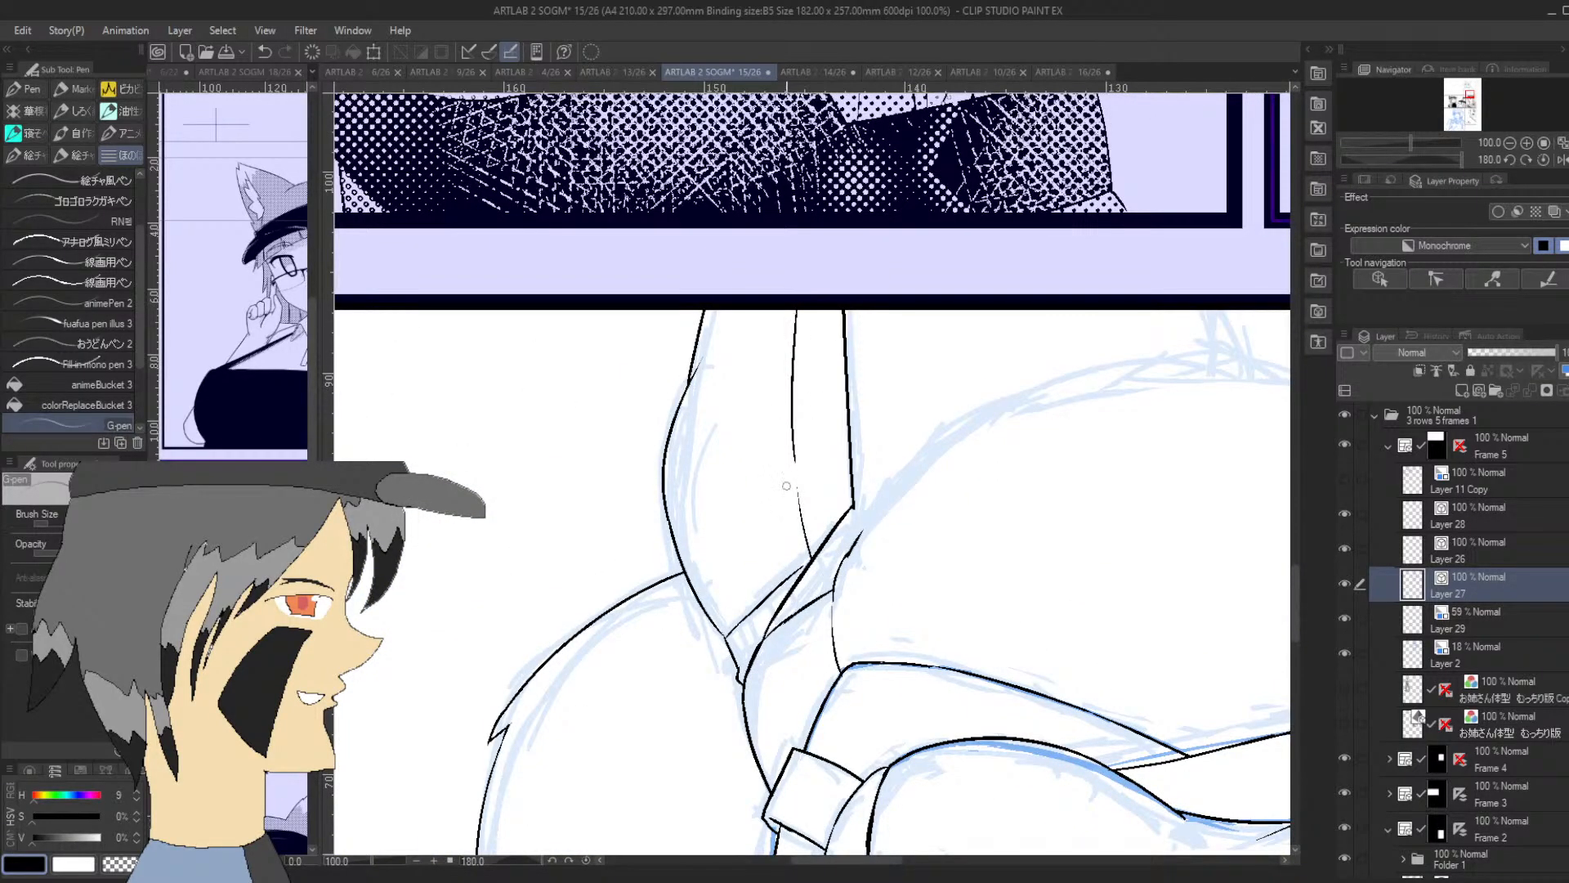
drag(809, 516, 799, 415)
key(ctrl+z)
drag(809, 518, 799, 311)
drag(1407, 159, 1399, 158)
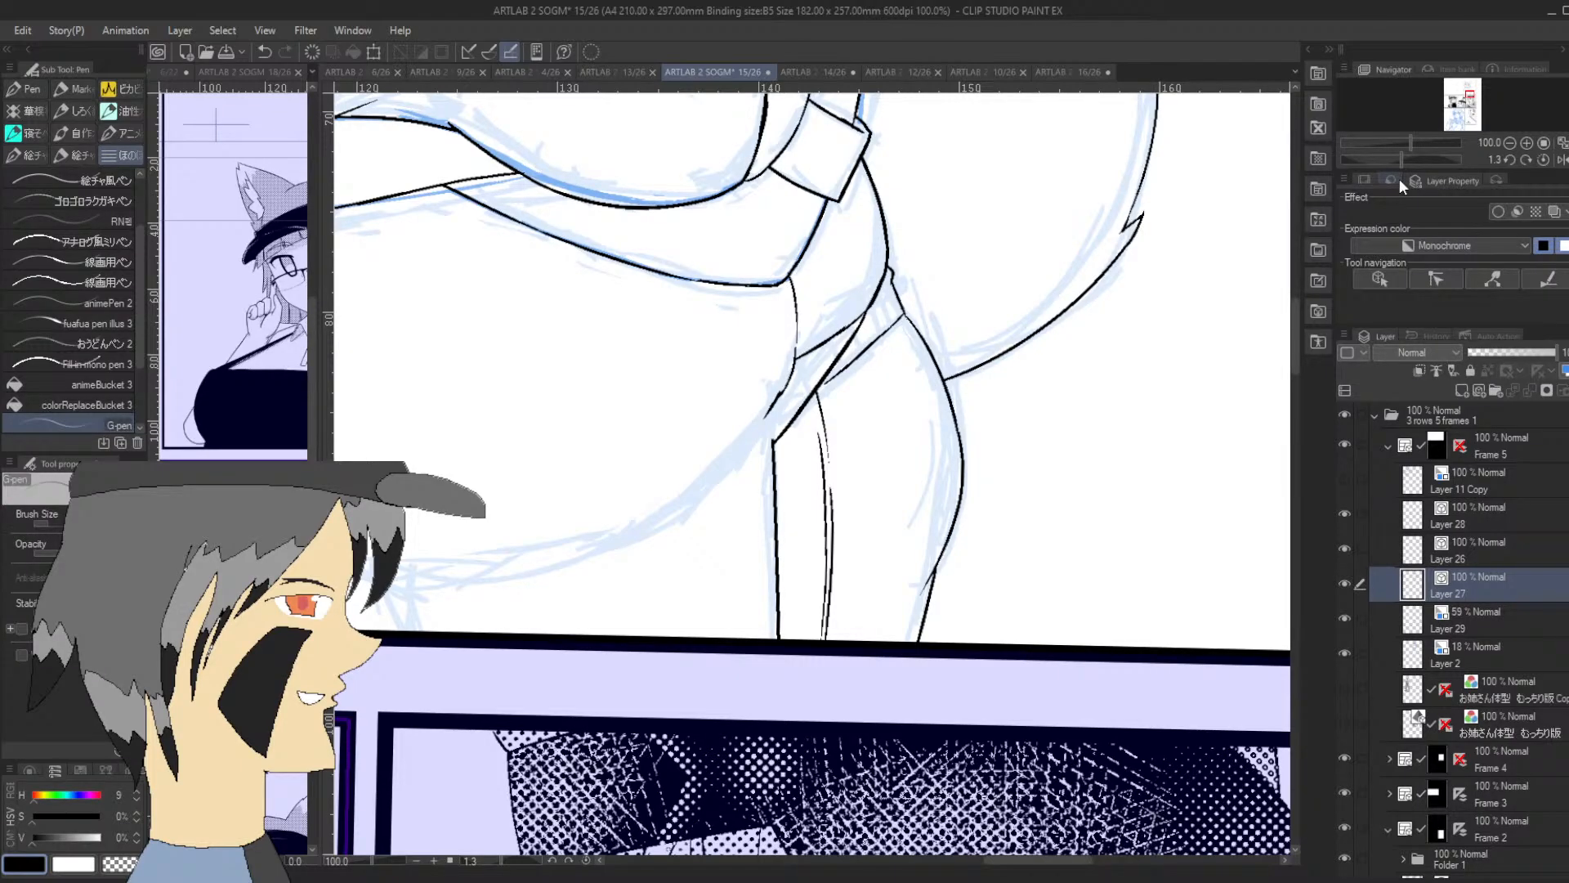
mouse_move(774, 483)
mouse_down()
mouse_move(825, 522)
mouse_move(794, 522)
mouse_move(824, 531)
mouse_up()
Ink the short line joining the belly's farther side contour to the forearm's rounded elbow end
drag(1468, 98, 1466, 90)
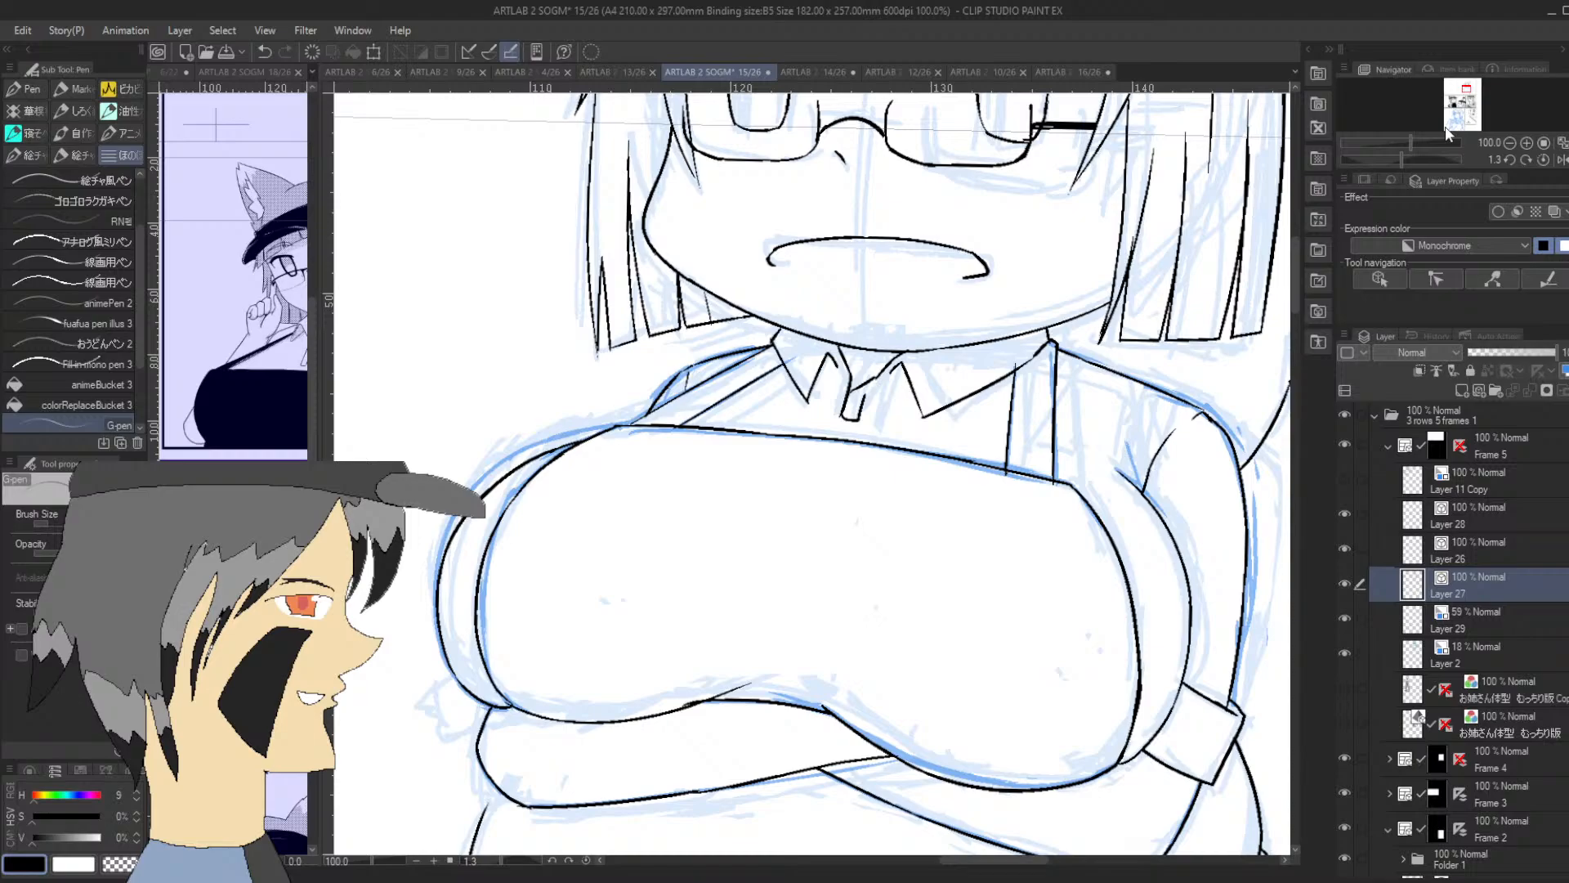
click(1510, 141)
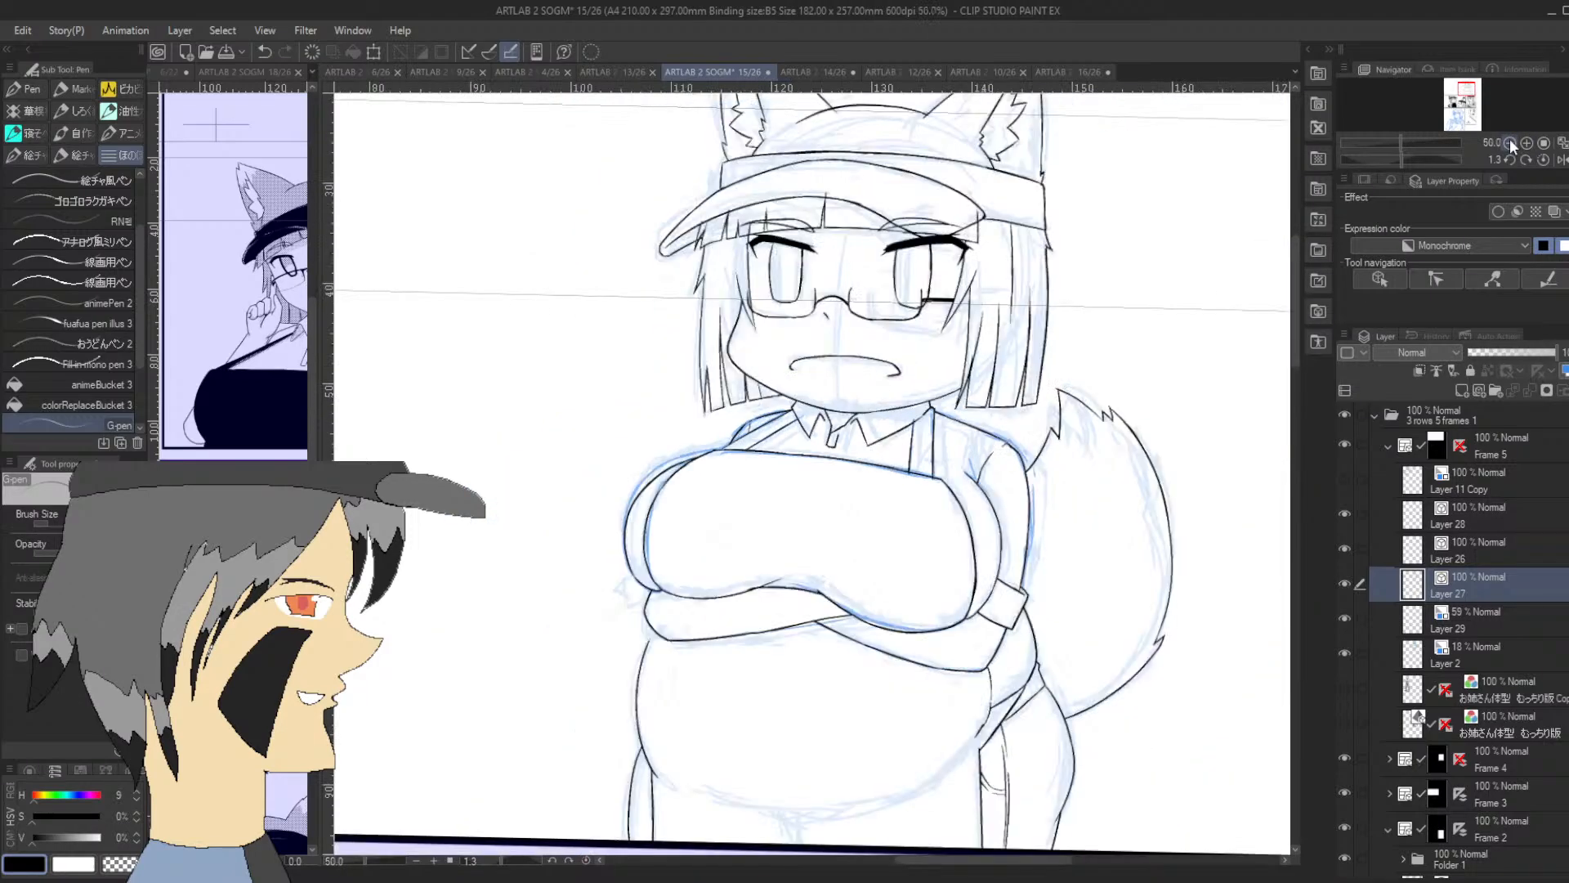
drag(1465, 87, 1462, 90)
click(1526, 143)
click(1526, 143)
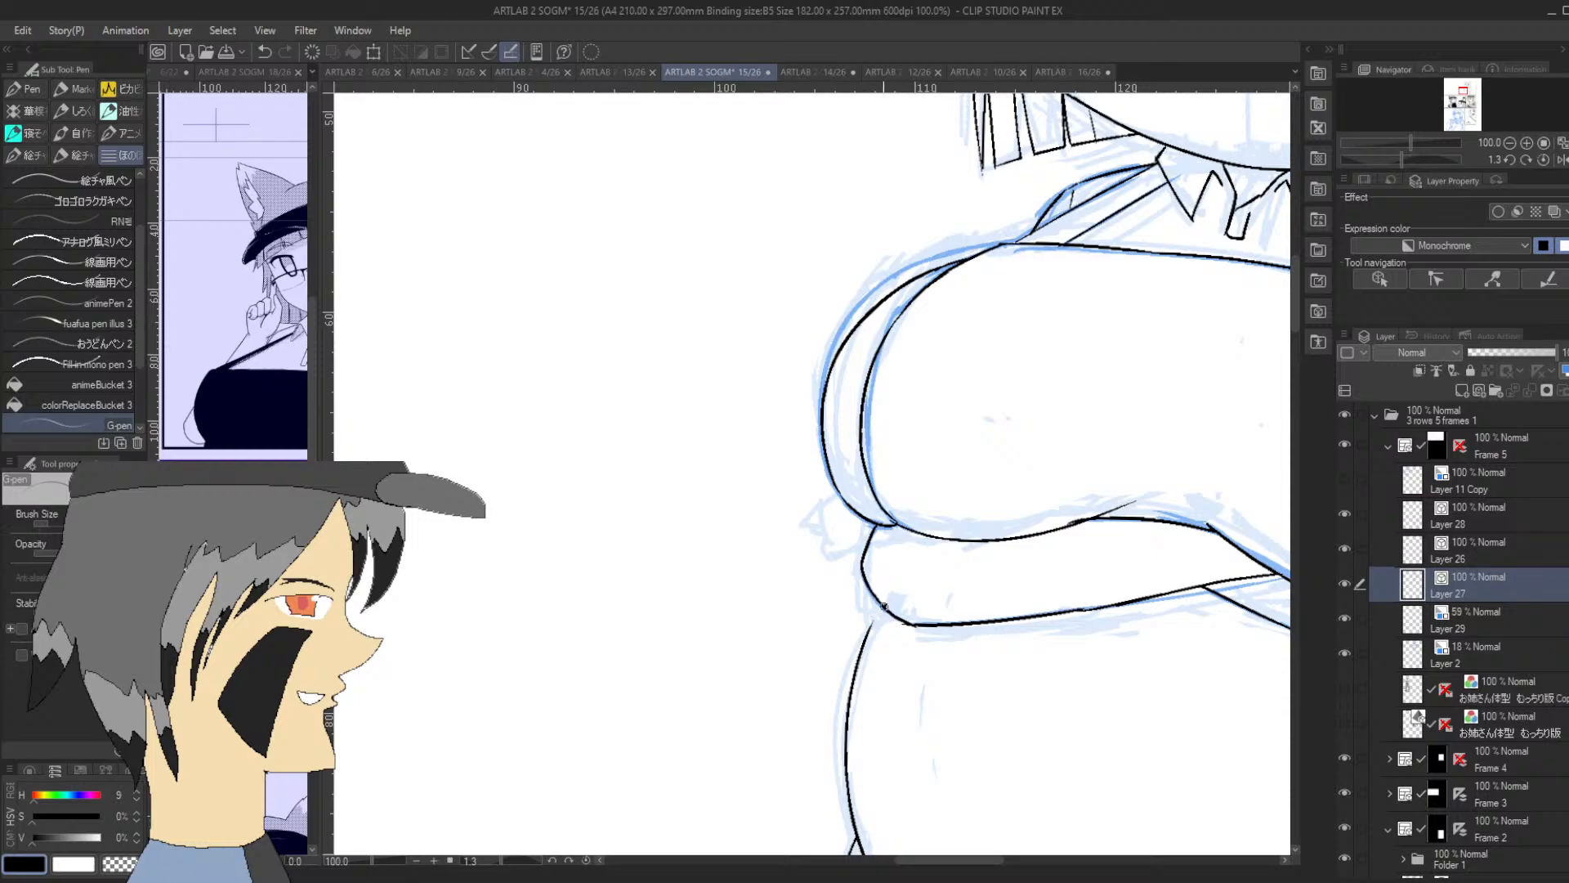
drag(885, 605, 870, 629)
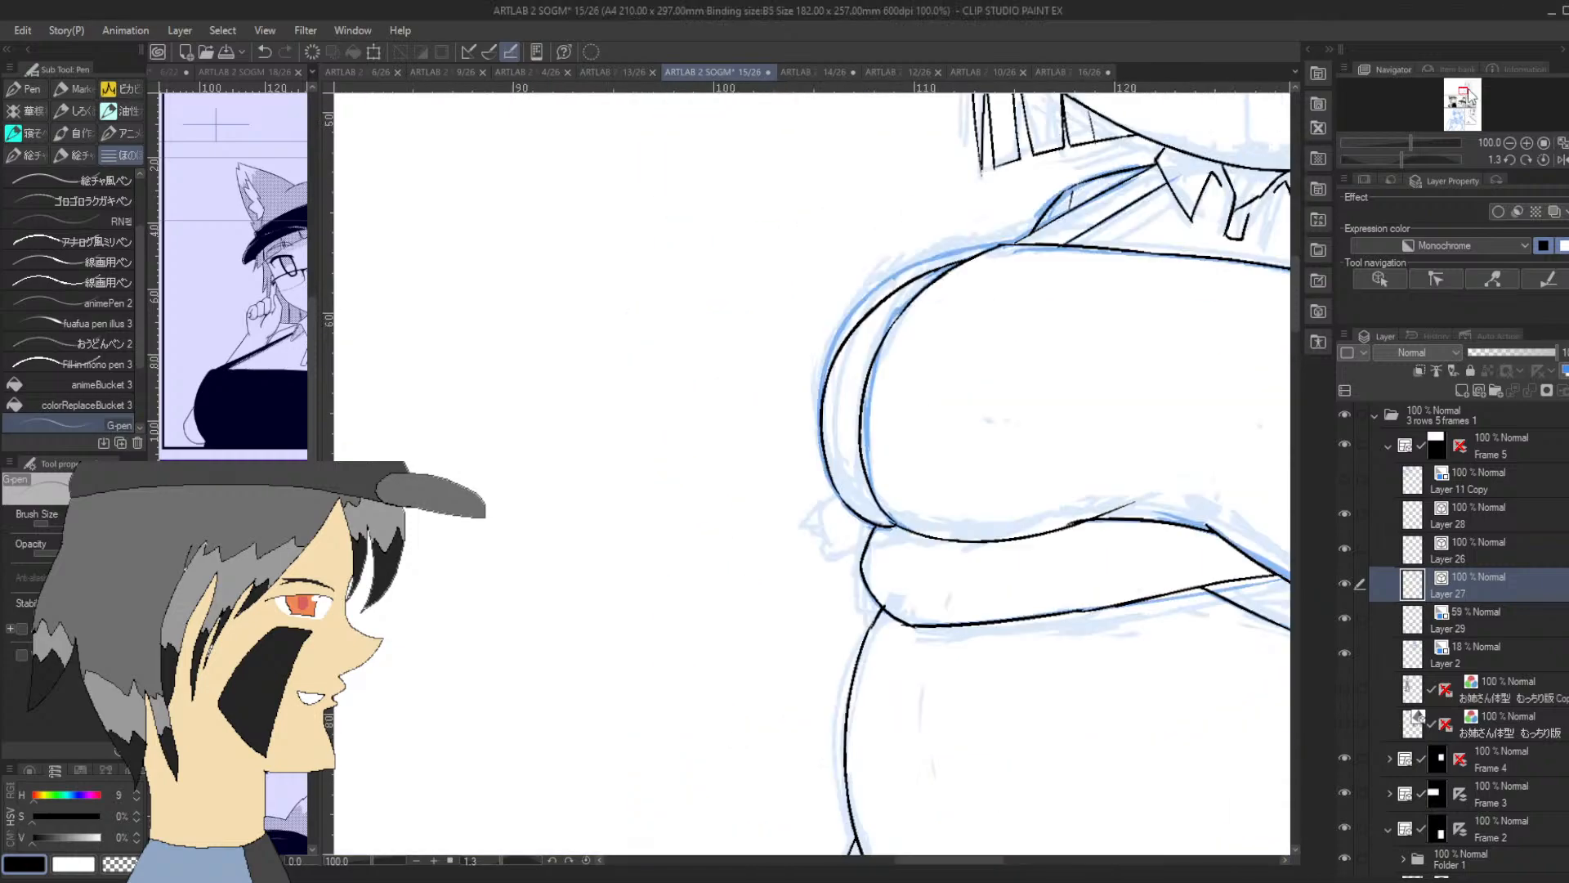
Try to ink the small fingertips peeking out between the chest and the forearm's rounded elbow end
drag(1471, 94, 1465, 92)
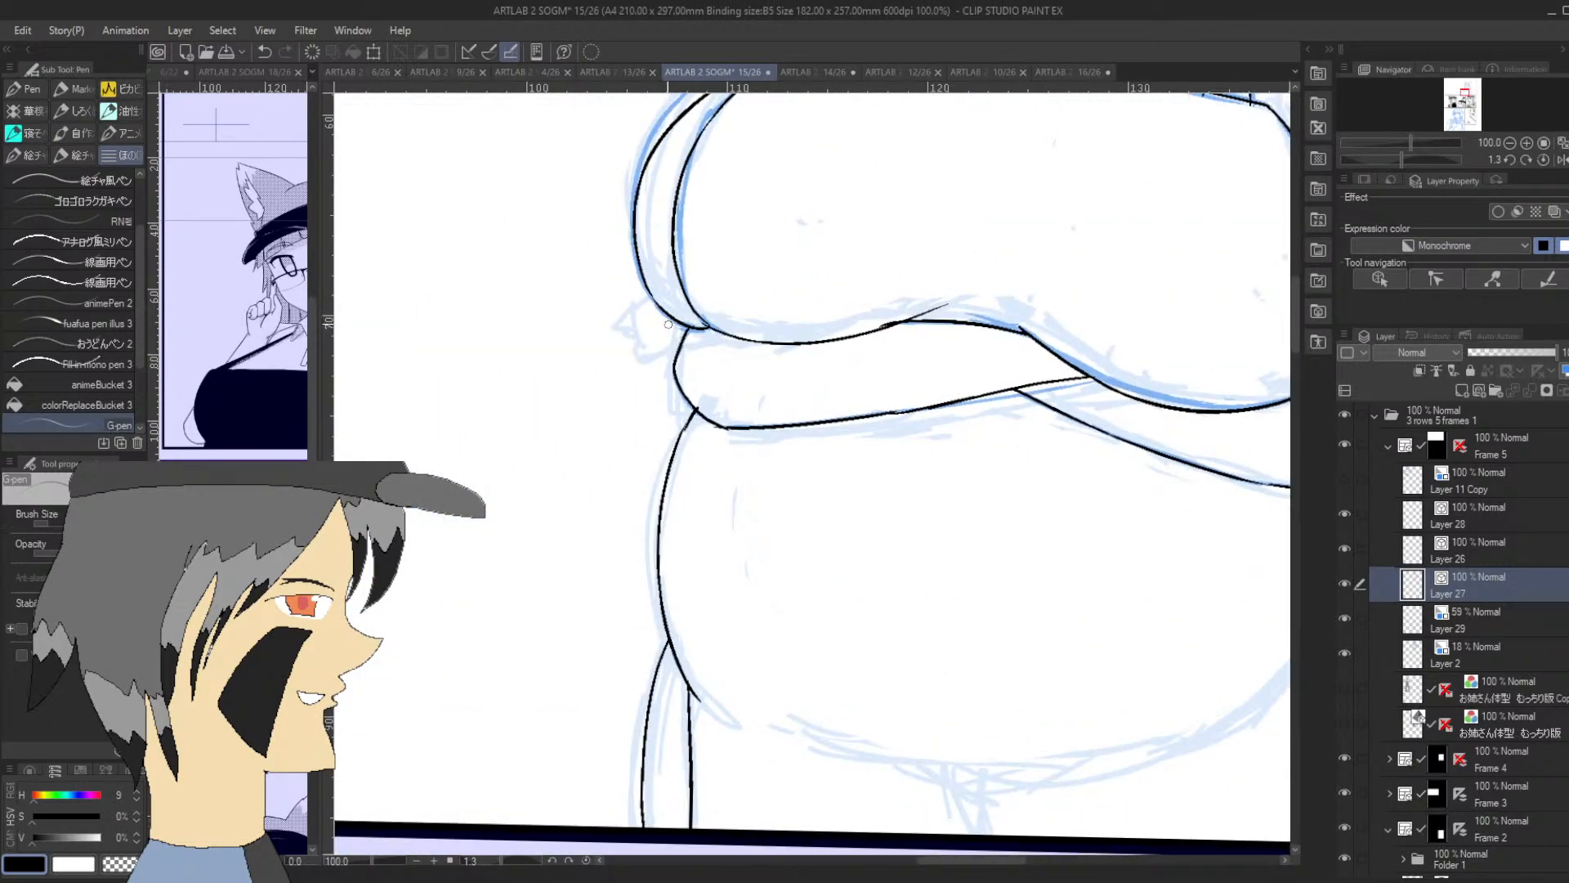
mouse_move(668, 320)
mouse_down()
mouse_move(646, 359)
mouse_move(666, 371)
mouse_move(729, 330)
mouse_up()
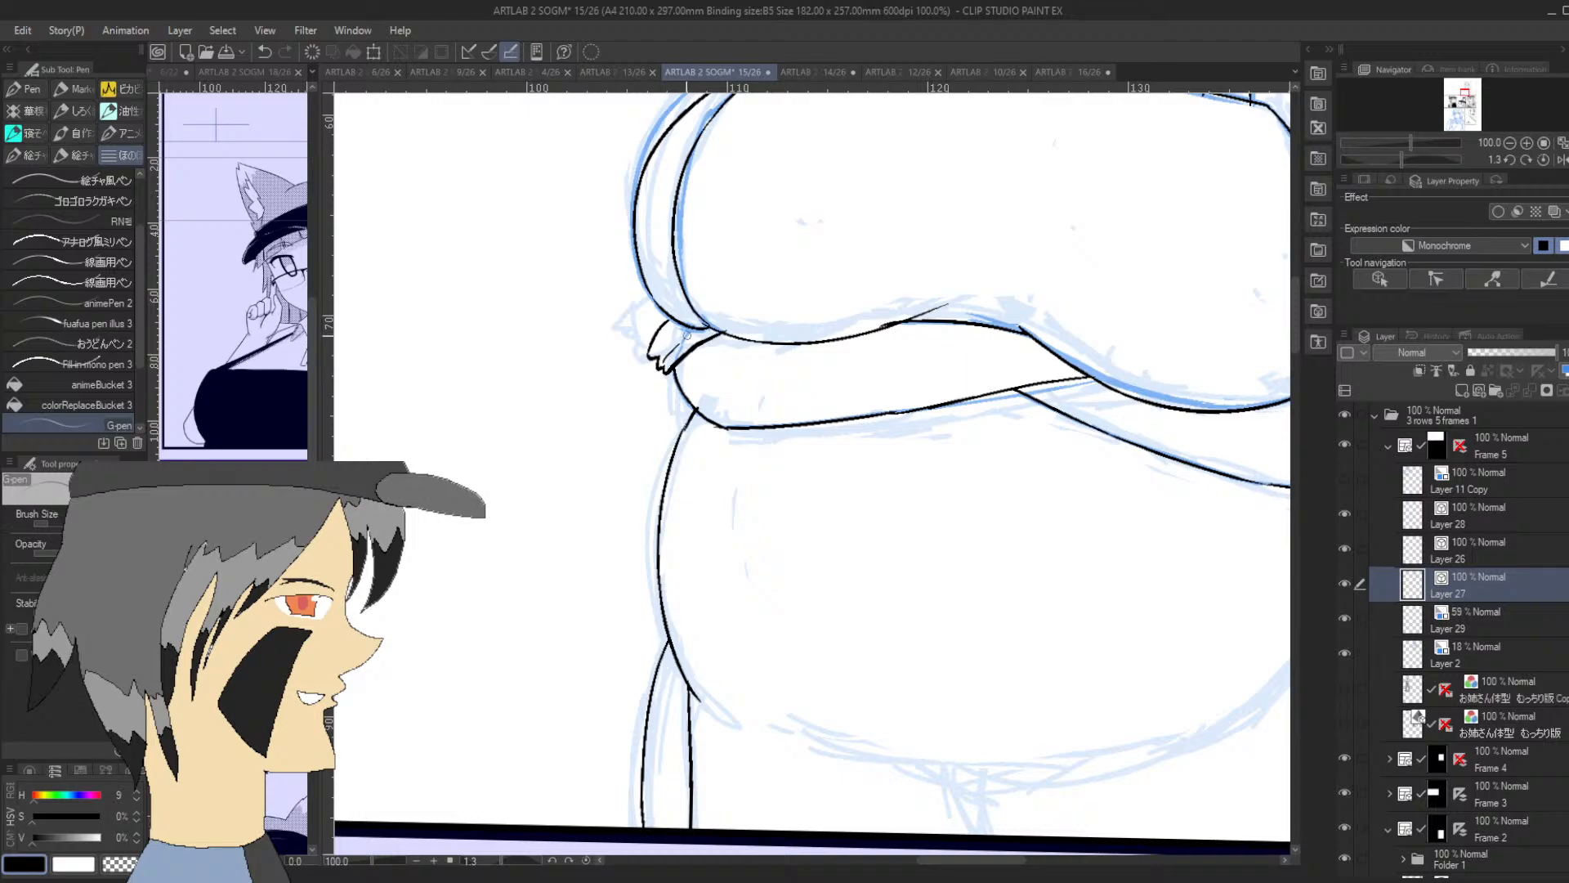
key(ctrl+z)
key(ctrl+z)
key(ctrl+z)
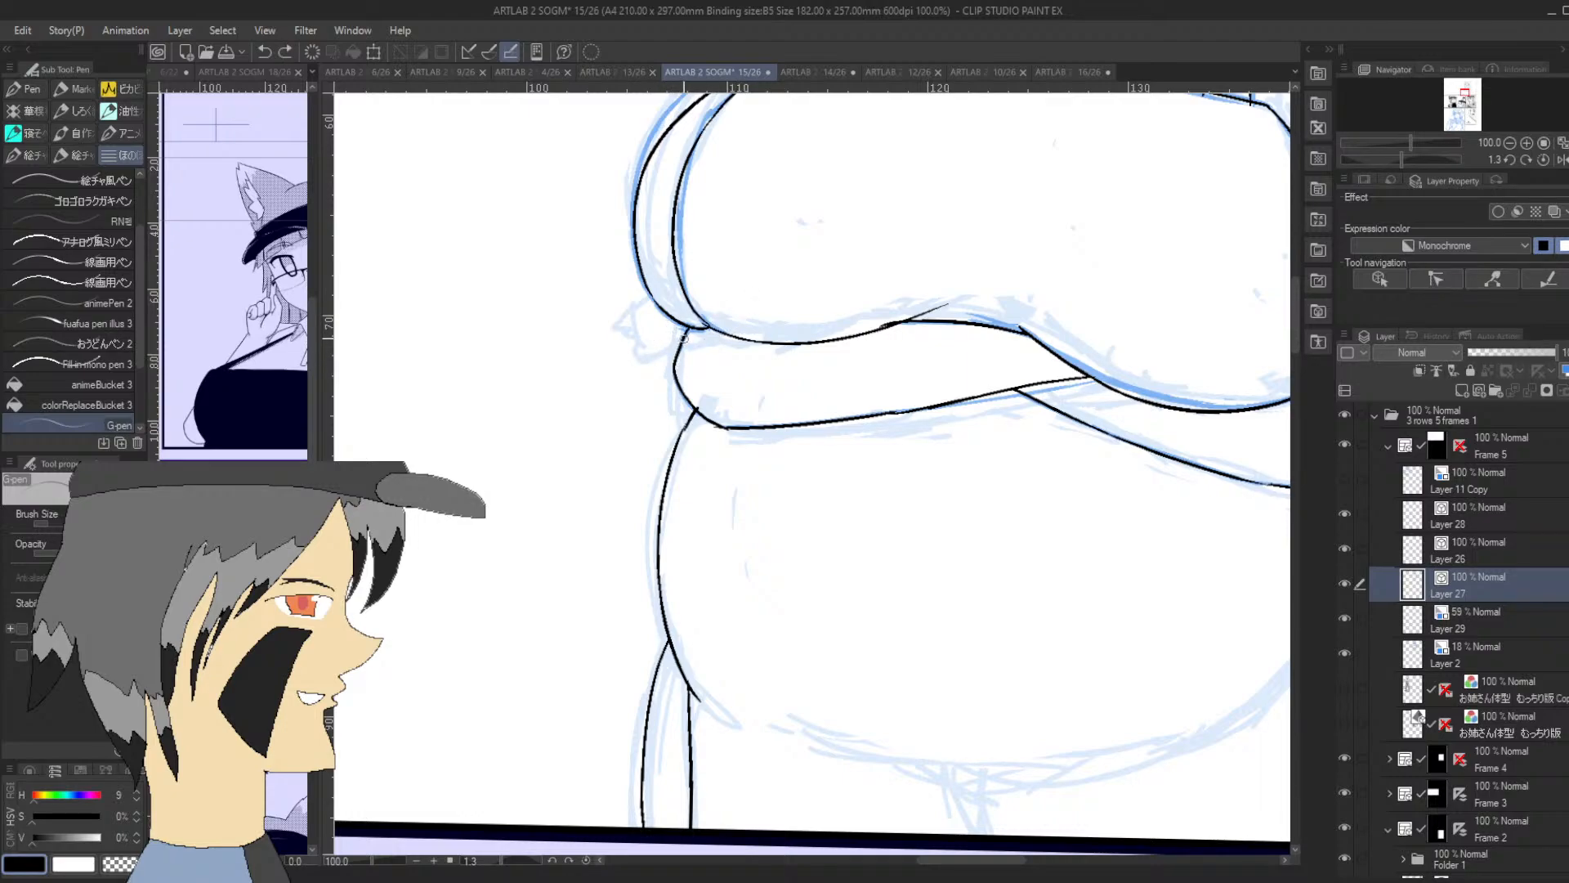
mouse_move(685, 332)
mouse_down()
mouse_move(641, 360)
mouse_move(683, 321)
mouse_move(658, 317)
mouse_move(674, 312)
mouse_move(703, 335)
mouse_move(733, 329)
mouse_up()
key(ctrl+z)
key(ctrl+z)
key(ctrl+z)
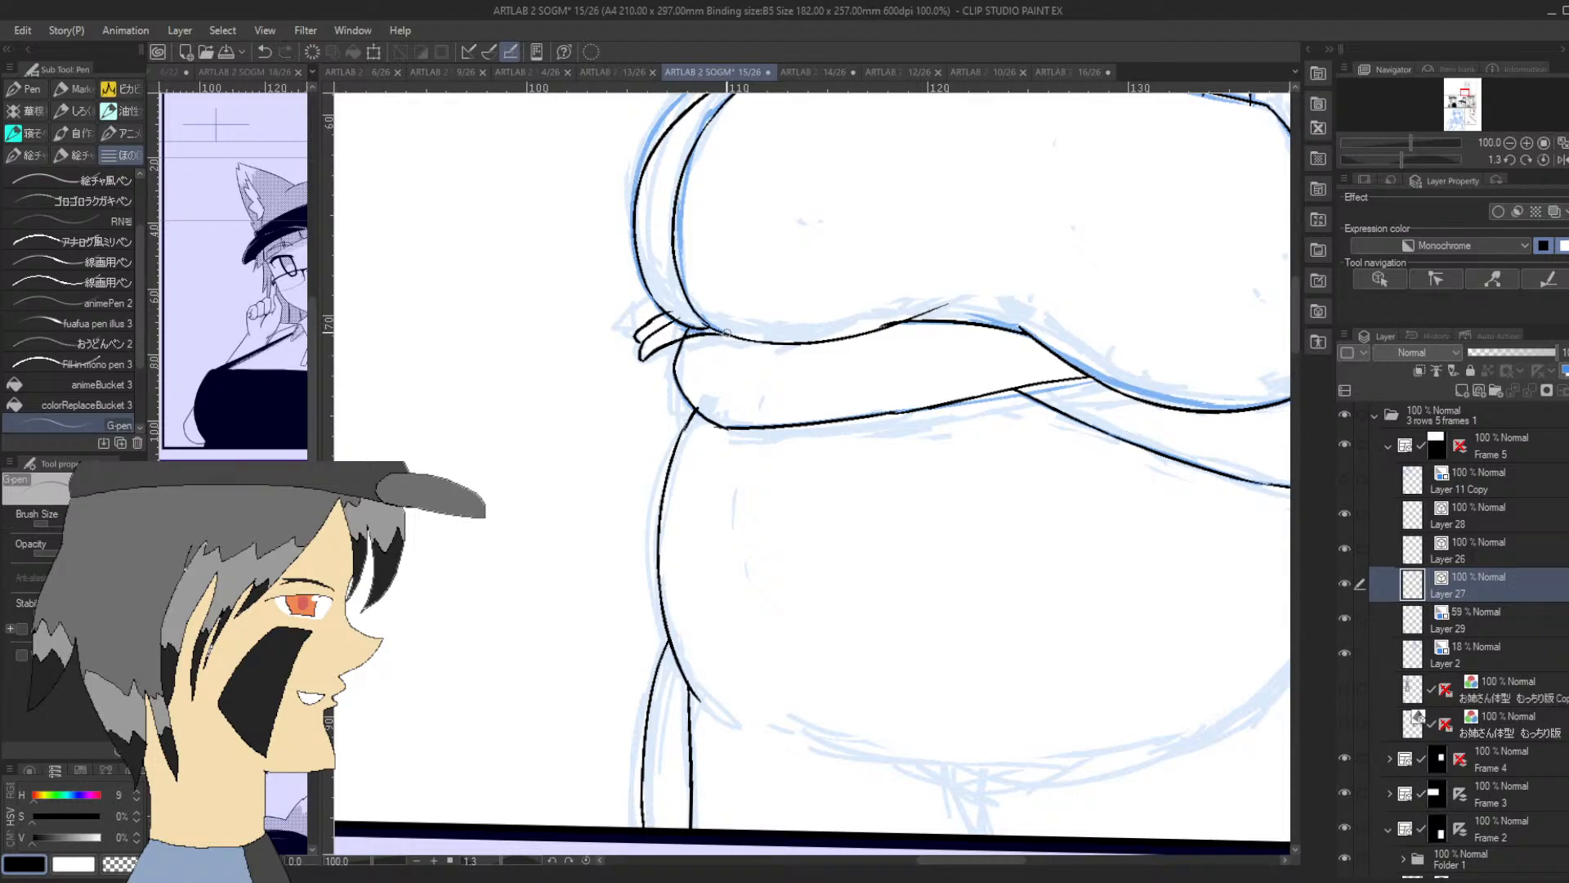
key(ctrl+z)
key(ctrl+z)
key(ctrl+z)
key(ctrl+z)
key(ctrl+z)
key(ctrl+z)
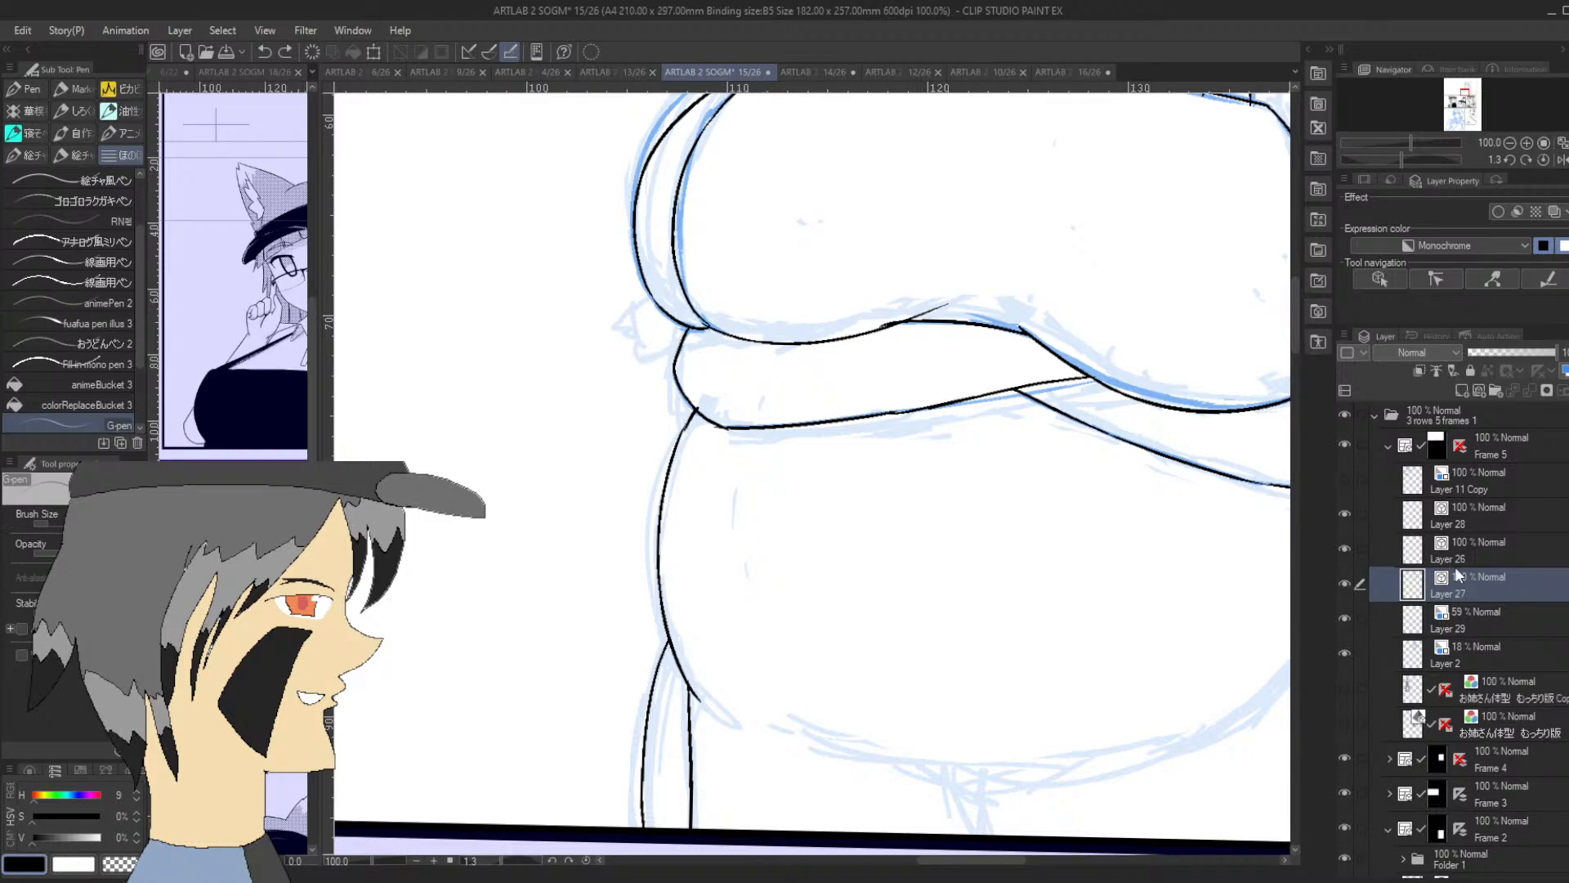
Sketch the curled fingertips on Layer 29 where the farther side of the chest meets the forearm
click(1474, 625)
mouse_move(669, 317)
mouse_down()
mouse_move(705, 333)
mouse_move(660, 317)
mouse_move(642, 356)
mouse_move(663, 384)
mouse_move(674, 344)
mouse_move(667, 381)
mouse_move(643, 355)
mouse_move(662, 310)
mouse_move(663, 379)
mouse_move(663, 344)
mouse_move(689, 323)
mouse_move(678, 344)
mouse_move(661, 330)
mouse_move(659, 380)
mouse_move(656, 330)
mouse_up()
mouse_move(651, 355)
mouse_down()
mouse_move(686, 294)
mouse_move(736, 278)
mouse_move(707, 336)
mouse_up()
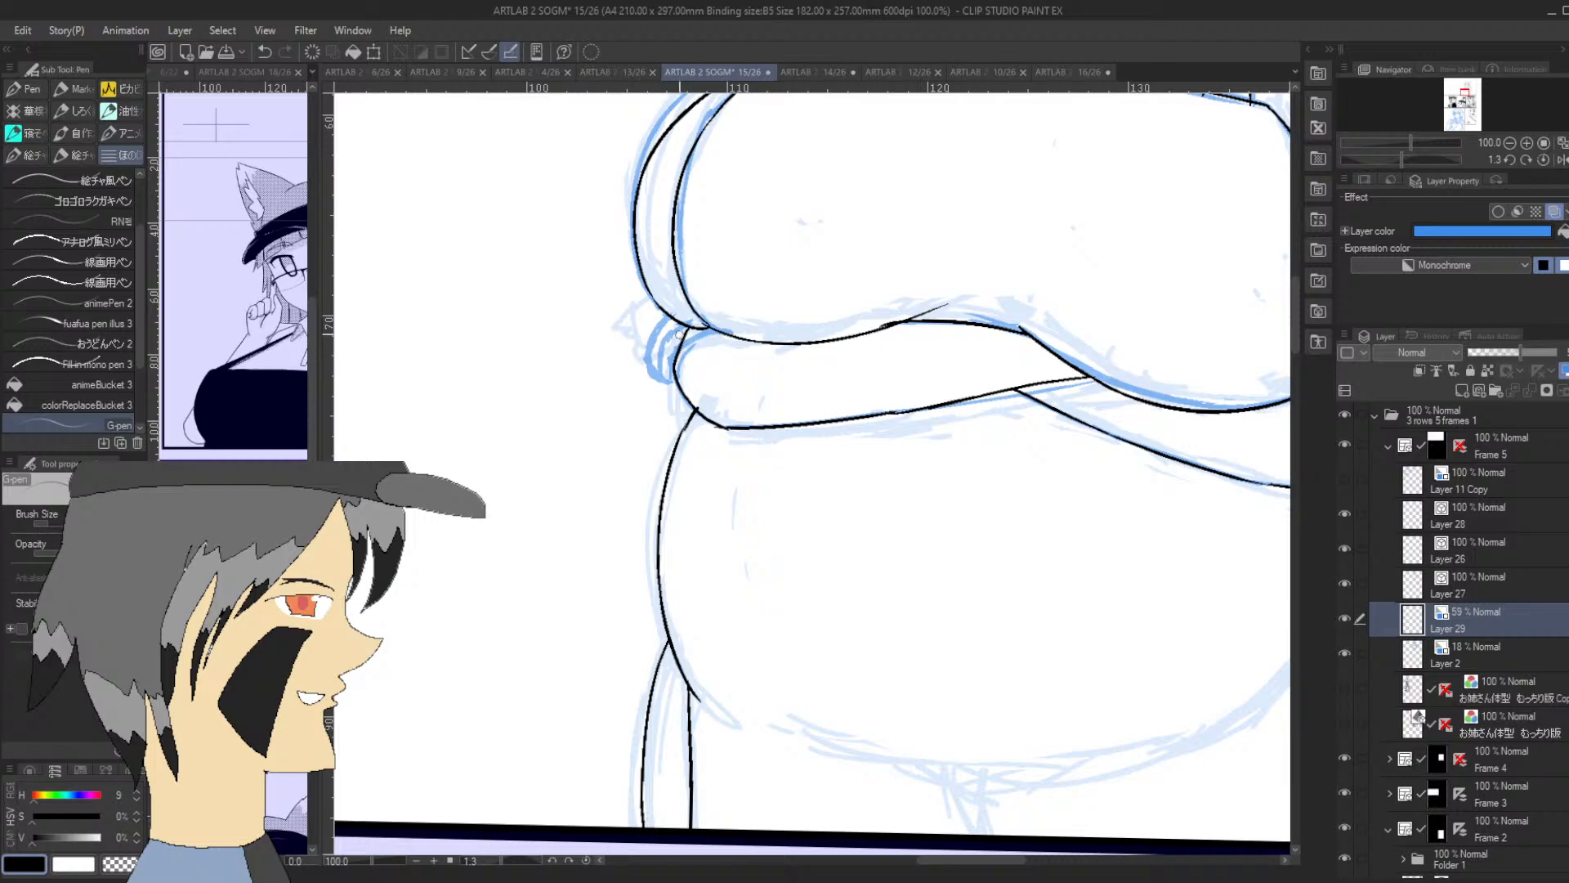
drag(708, 342, 732, 341)
Try to ink the fingertips over their sketch on Layer 27, beside the forearm's rounded end
click(1449, 593)
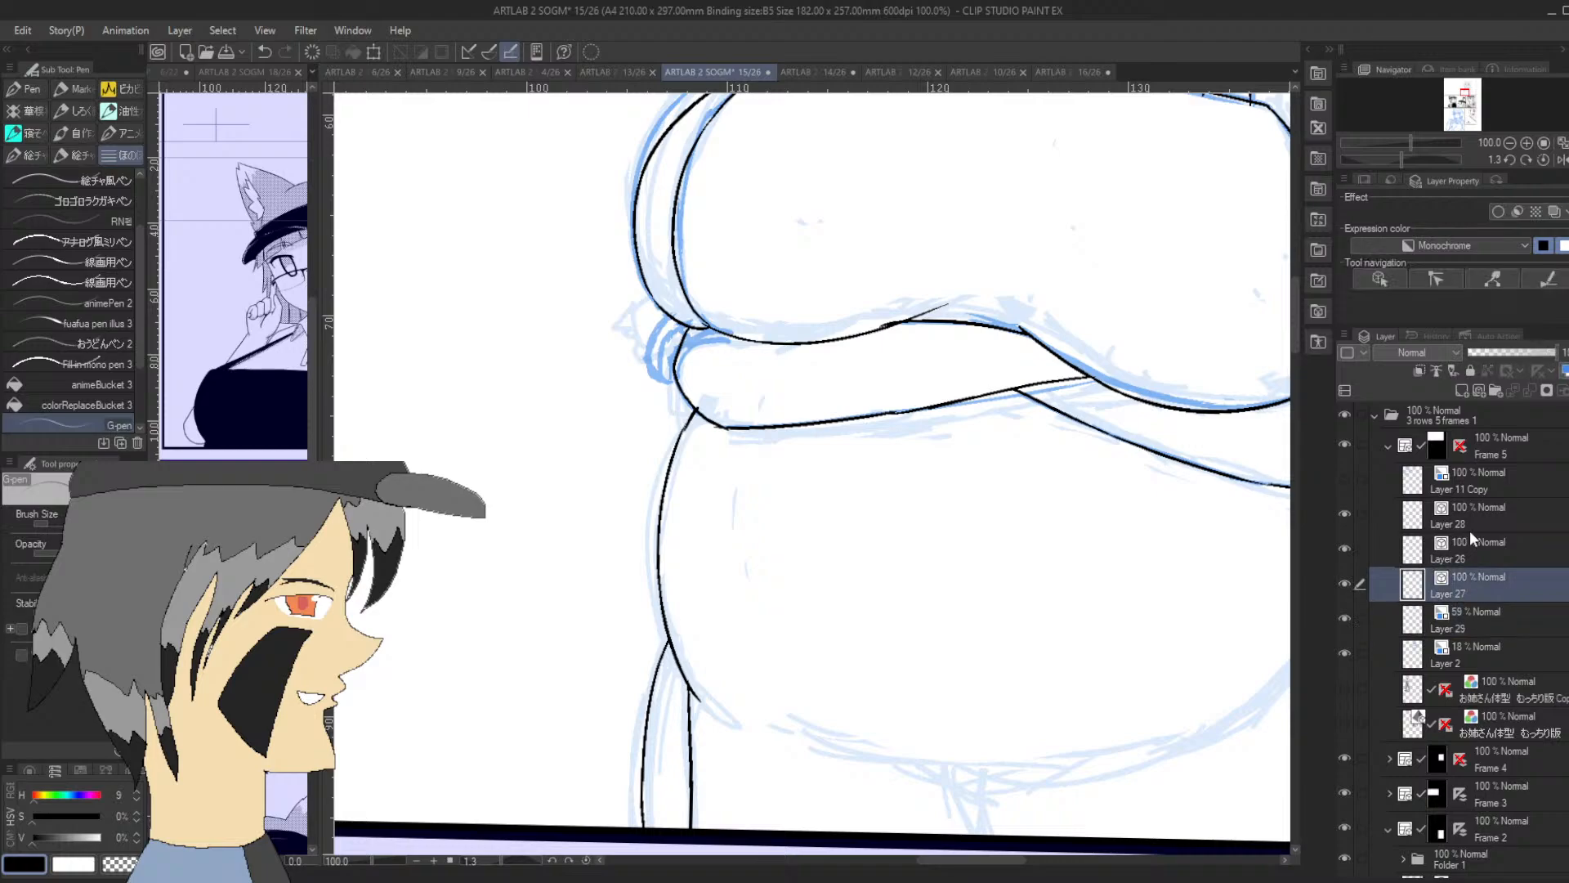
drag(1401, 161, 1383, 160)
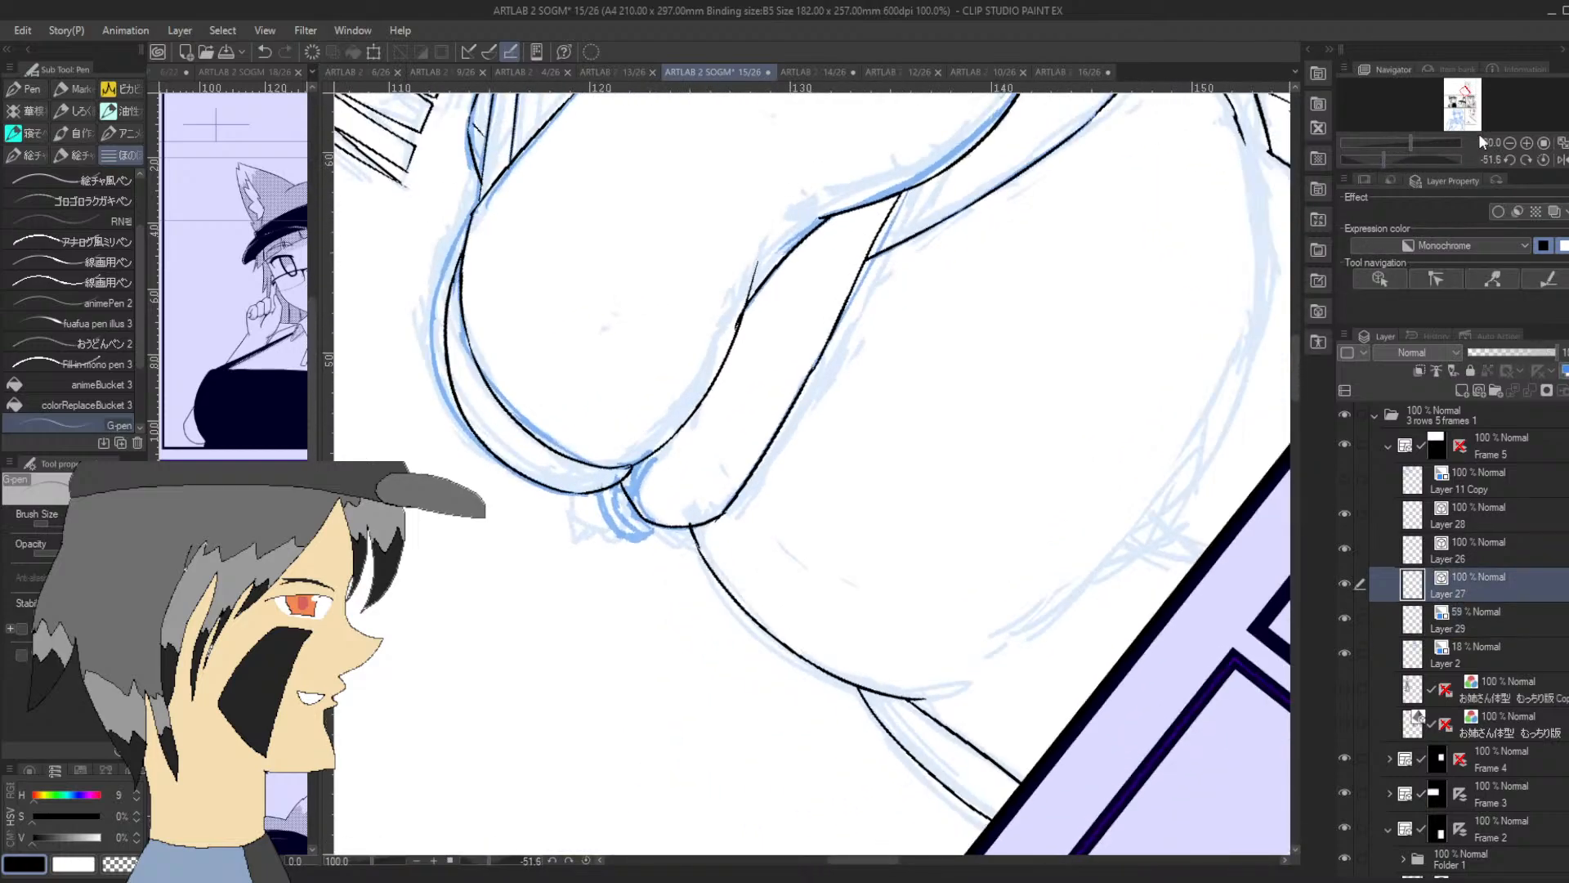
click(1525, 143)
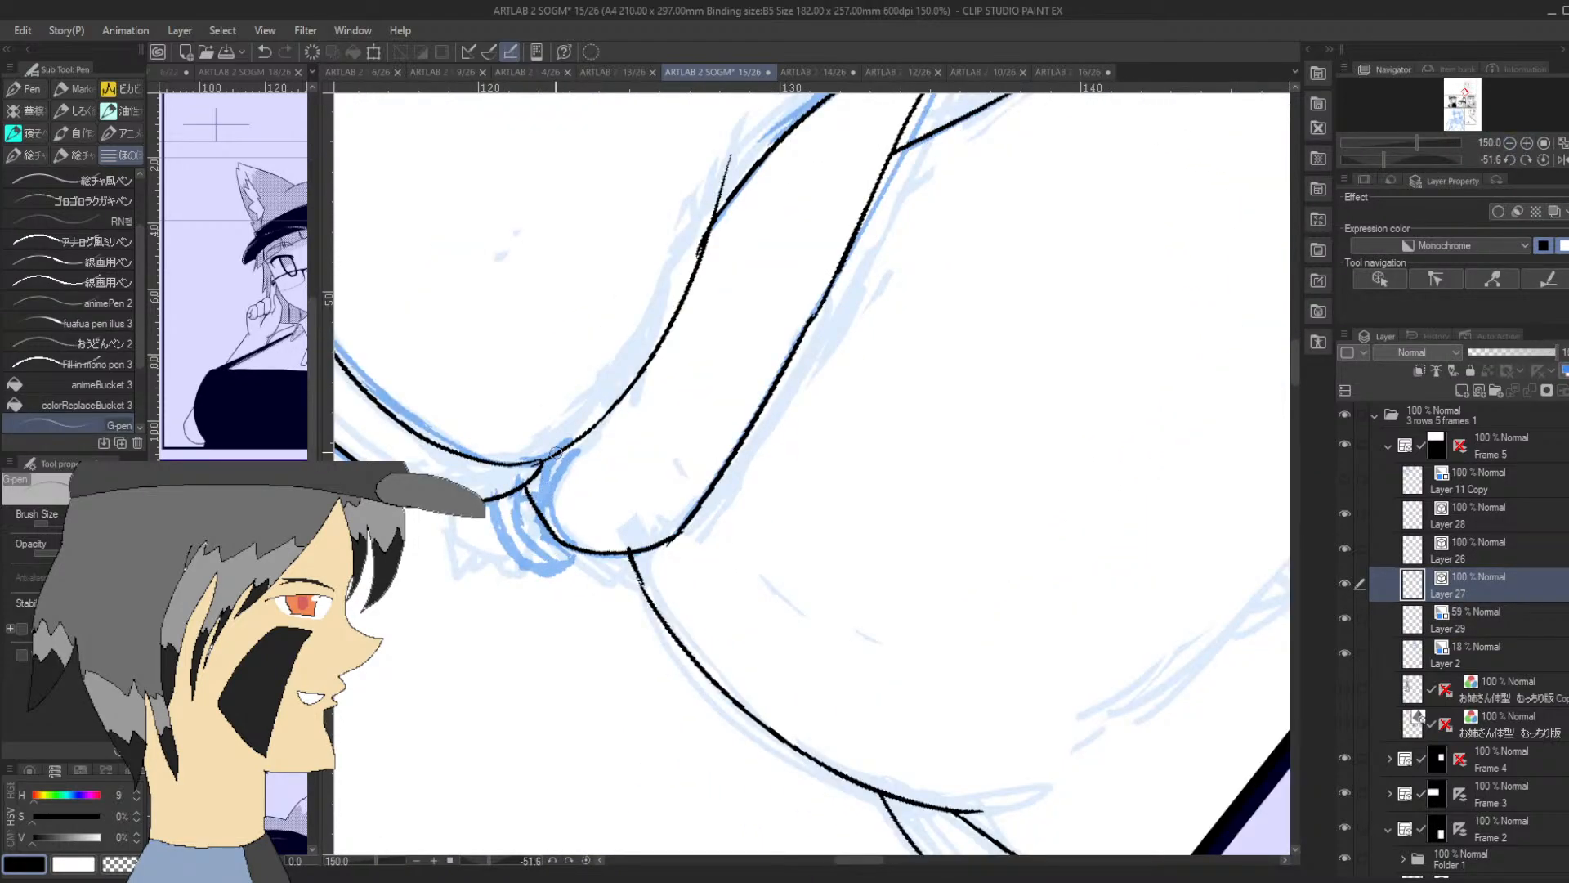
mouse_move(552, 456)
mouse_down()
mouse_move(541, 503)
mouse_move(544, 474)
mouse_move(542, 494)
mouse_move(539, 481)
mouse_move(492, 494)
mouse_move(541, 441)
mouse_move(561, 553)
mouse_up()
mouse_move(515, 503)
mouse_down()
mouse_move(550, 555)
mouse_move(563, 543)
mouse_move(501, 515)
mouse_move(523, 551)
mouse_move(536, 554)
mouse_move(493, 512)
mouse_move(512, 549)
mouse_up()
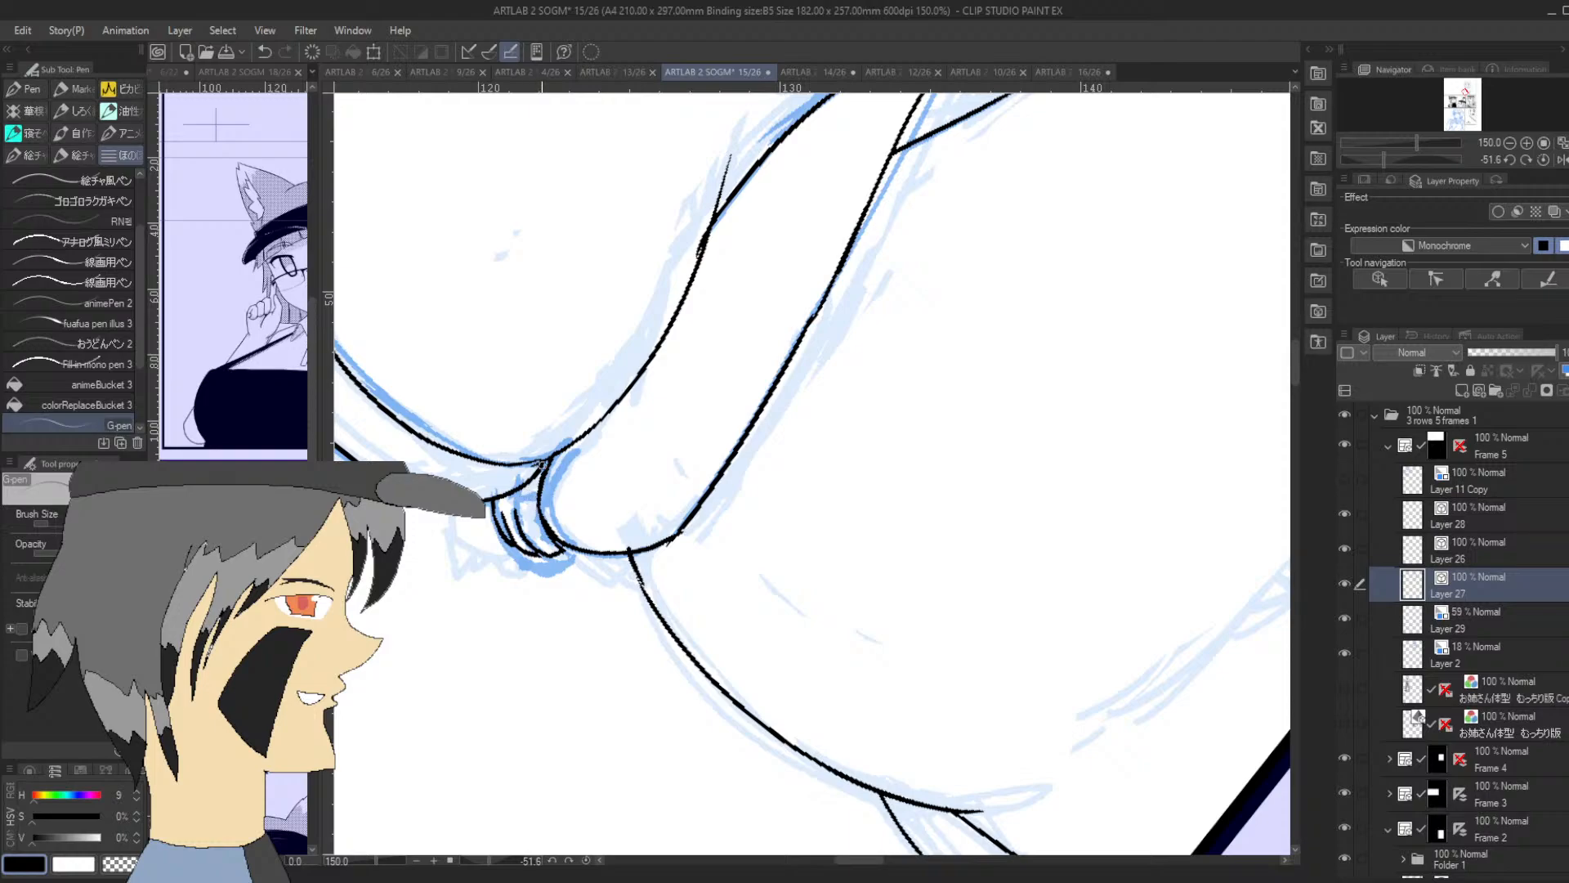
drag(561, 528, 578, 549)
key(ctrl+z)
drag(544, 520, 560, 542)
click(1509, 142)
drag(1417, 159, 1412, 158)
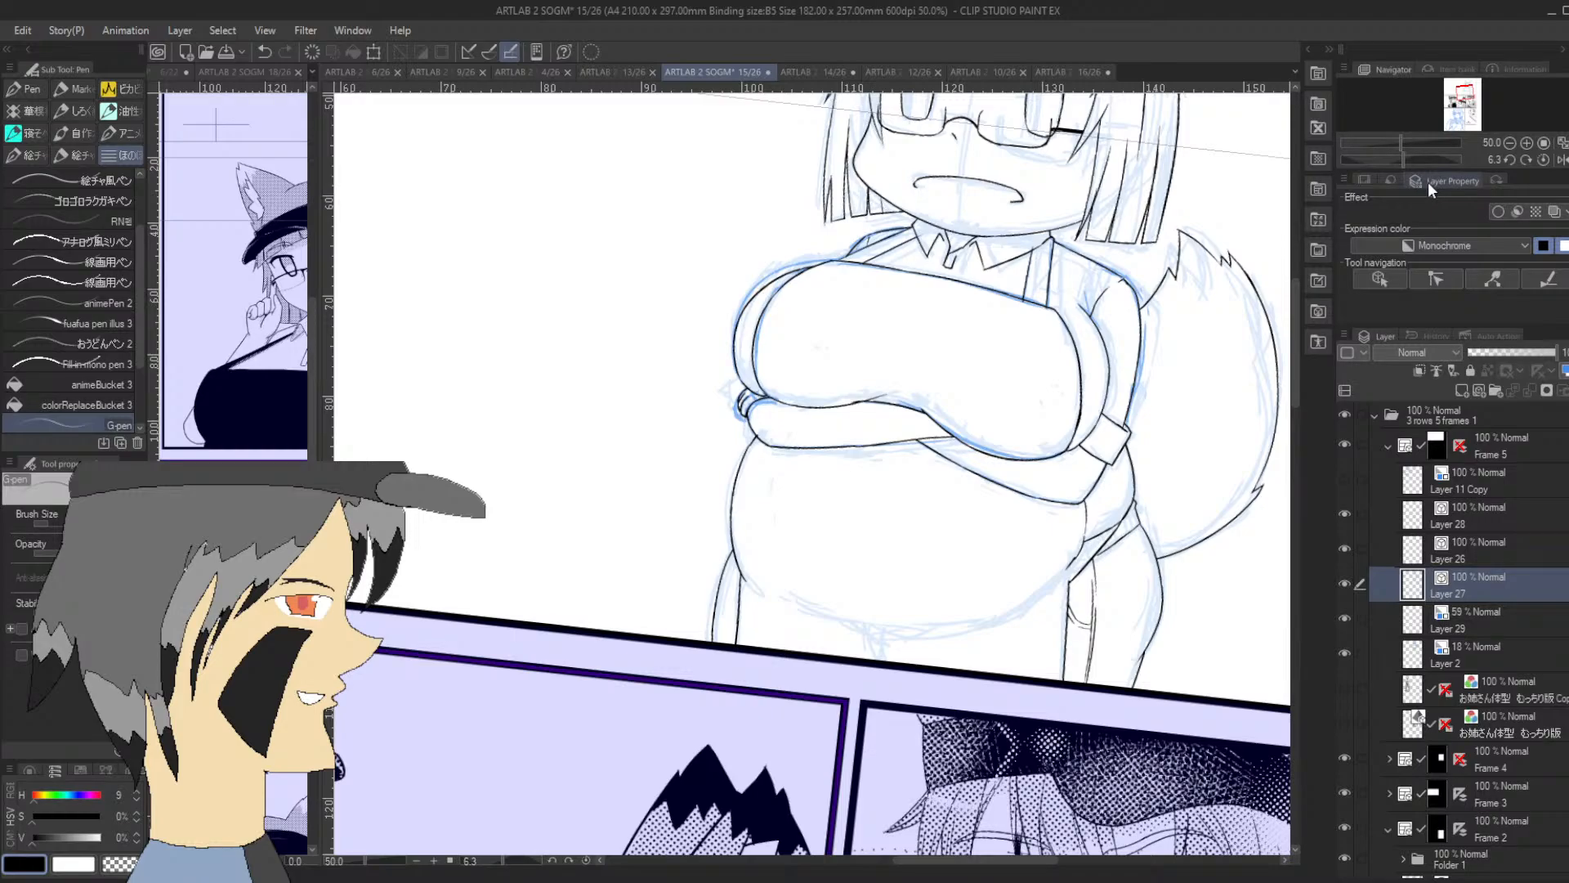
key(ctrl+z)
key(ctrl+z)
key(ctrl+z)
Try out a rough test drawing in the empty area beside the figure and undo its strokes
drag(602, 268, 599, 348)
drag(513, 276, 509, 358)
mouse_move(519, 274)
mouse_down()
mouse_move(536, 359)
mouse_move(598, 339)
mouse_move(558, 304)
mouse_move(592, 316)
mouse_move(501, 359)
mouse_move(592, 373)
mouse_up()
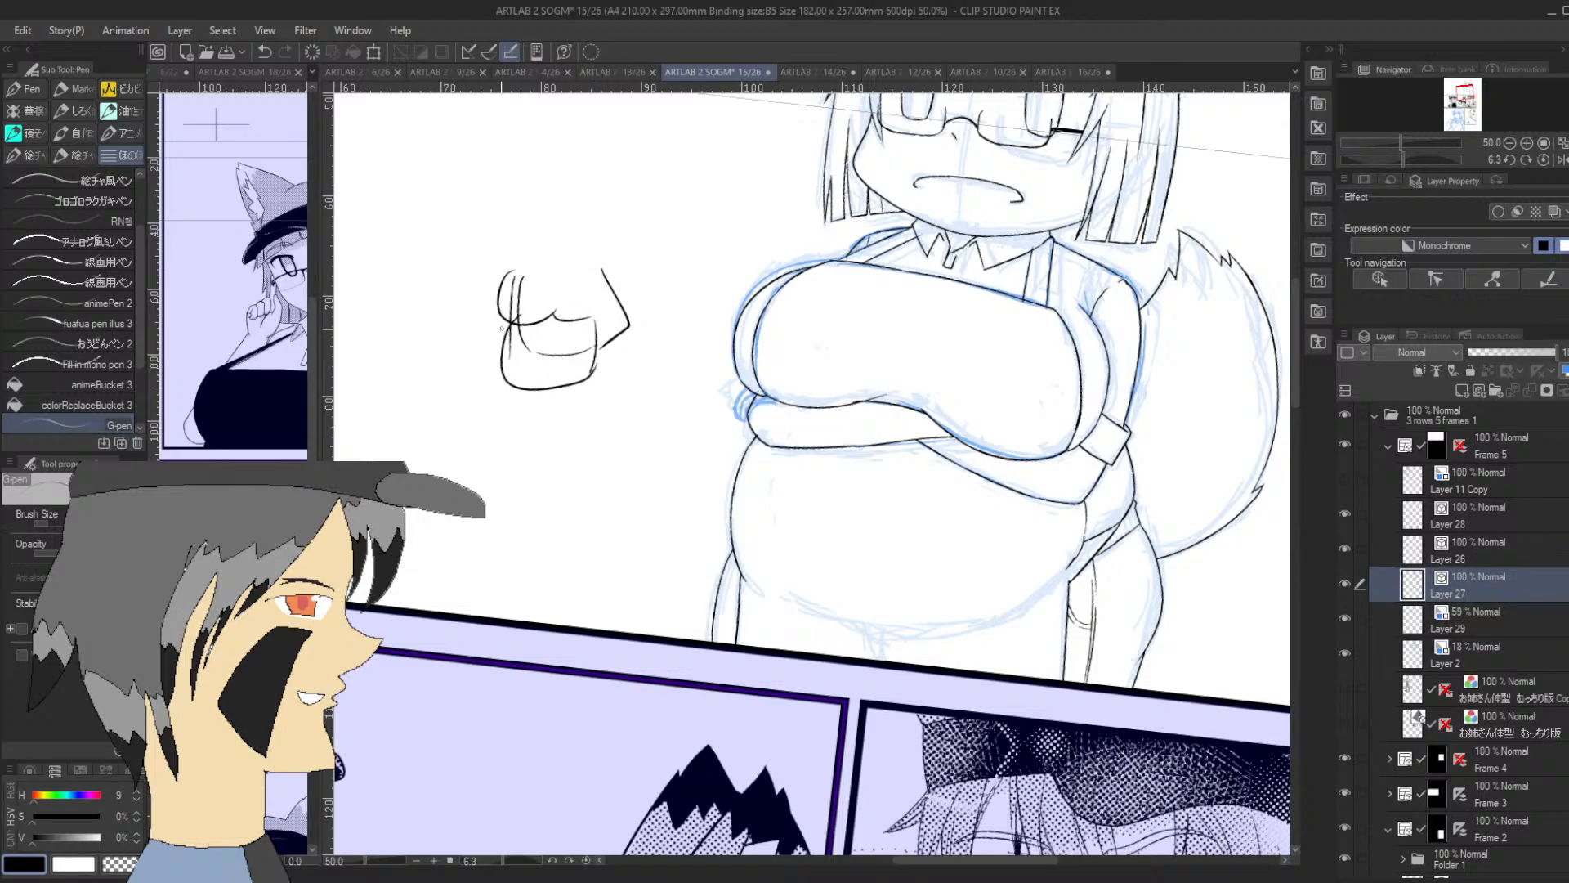
drag(505, 275, 600, 251)
drag(493, 330, 601, 378)
key(ctrl+z)
key(ctrl+z)
key(ctrl+z)
key(ctrl+z)
key(ctrl+z)
key(ctrl+z)
key(ctrl+z)
key(ctrl+z)
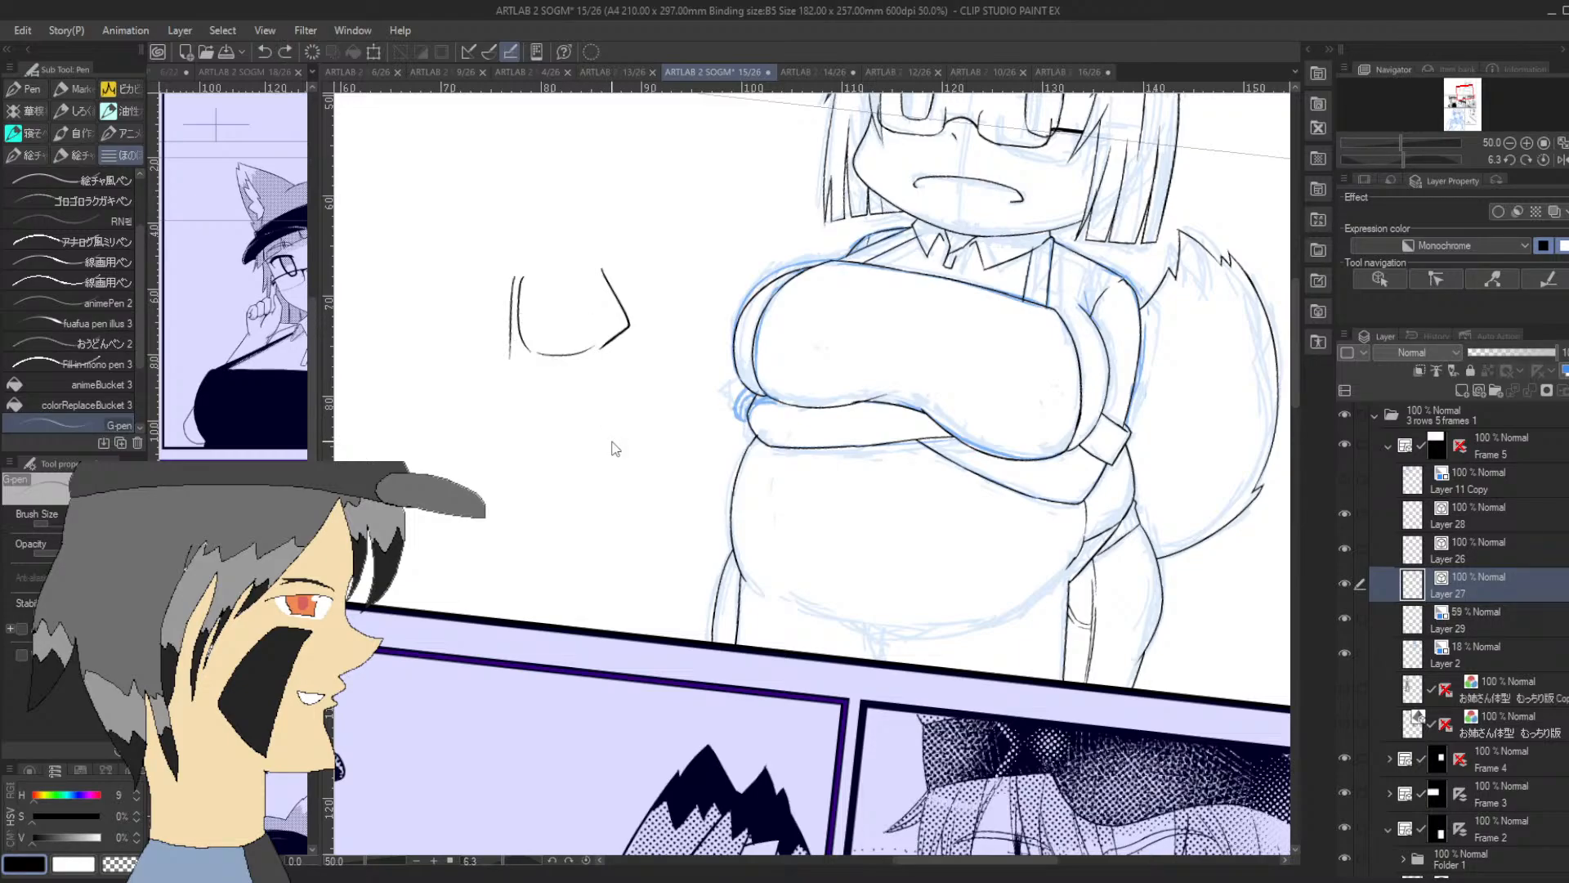
key(ctrl+z)
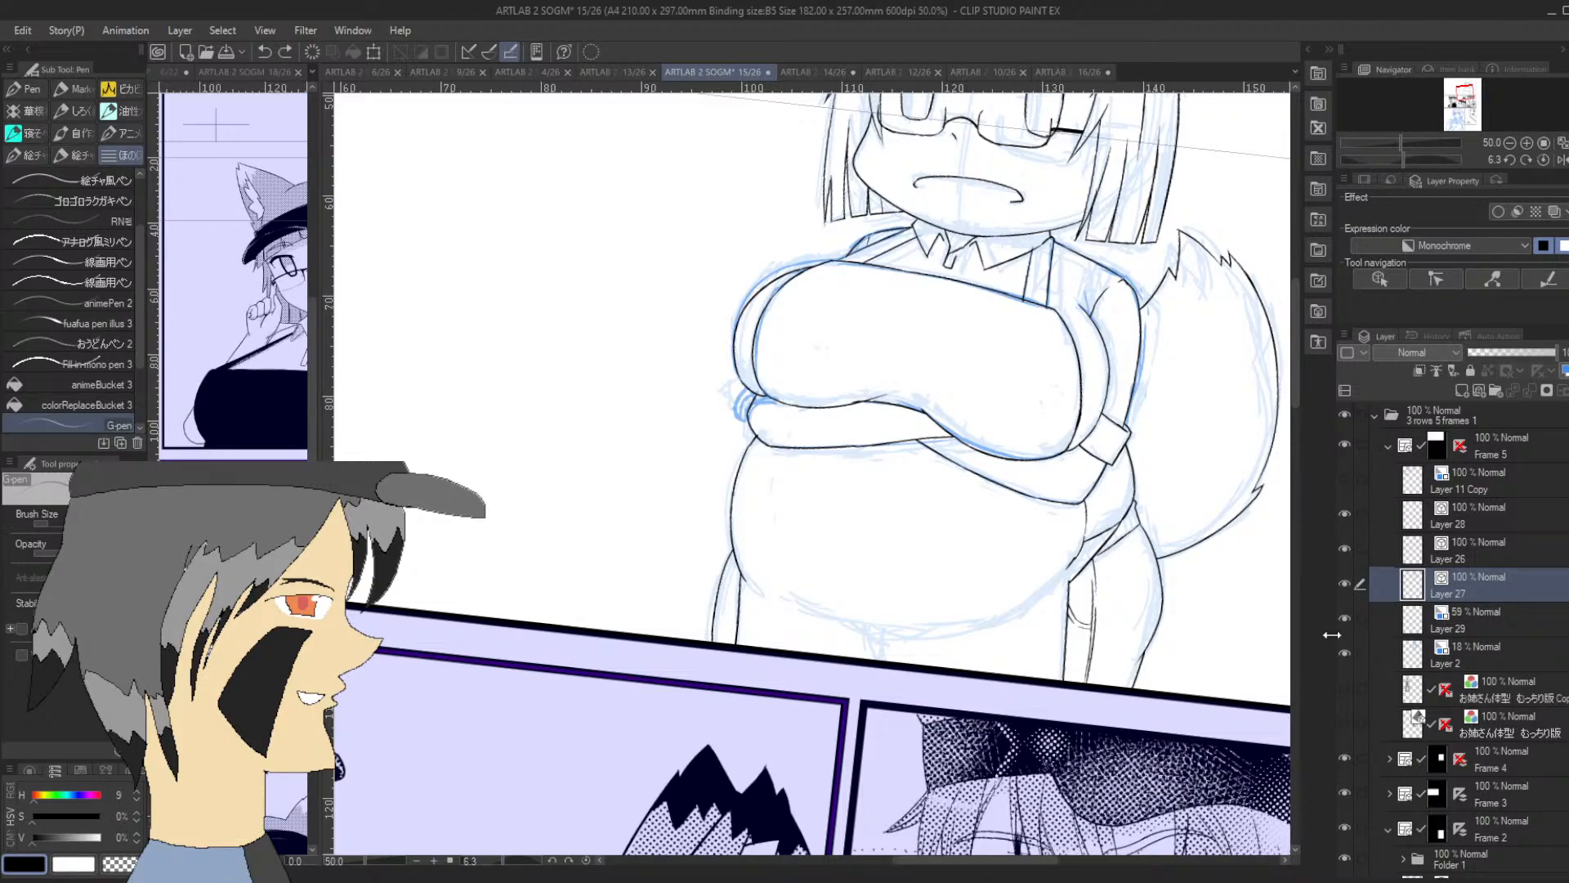
Hide sketch layers Layer 29 and Layer 2, and add a new layer directly above Layer 29
drag(1344, 618, 1345, 654)
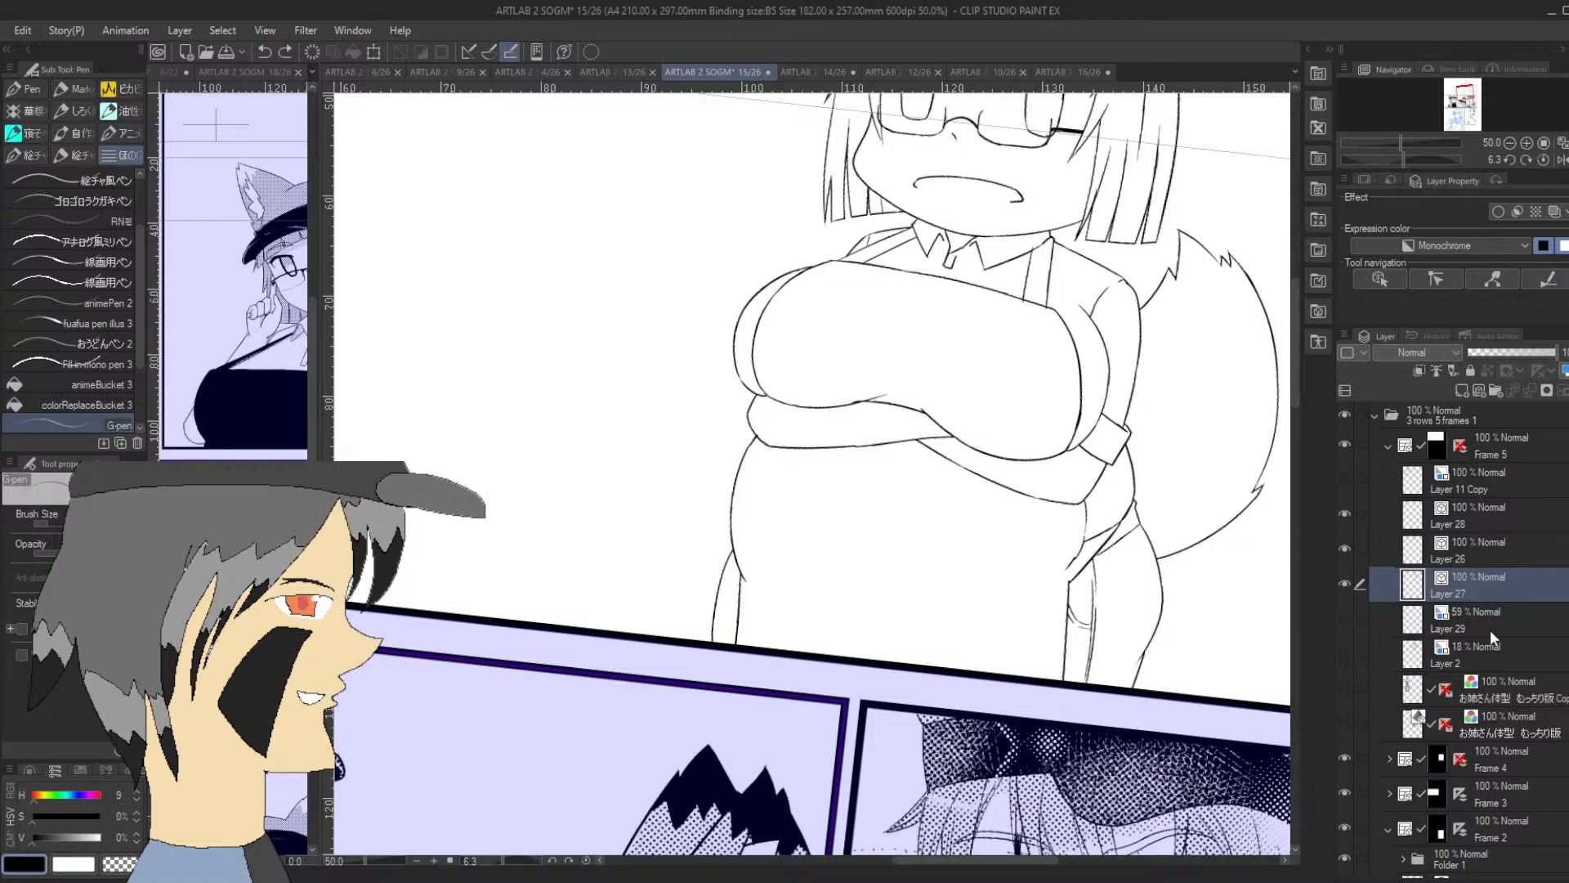
click(1517, 620)
click(1462, 391)
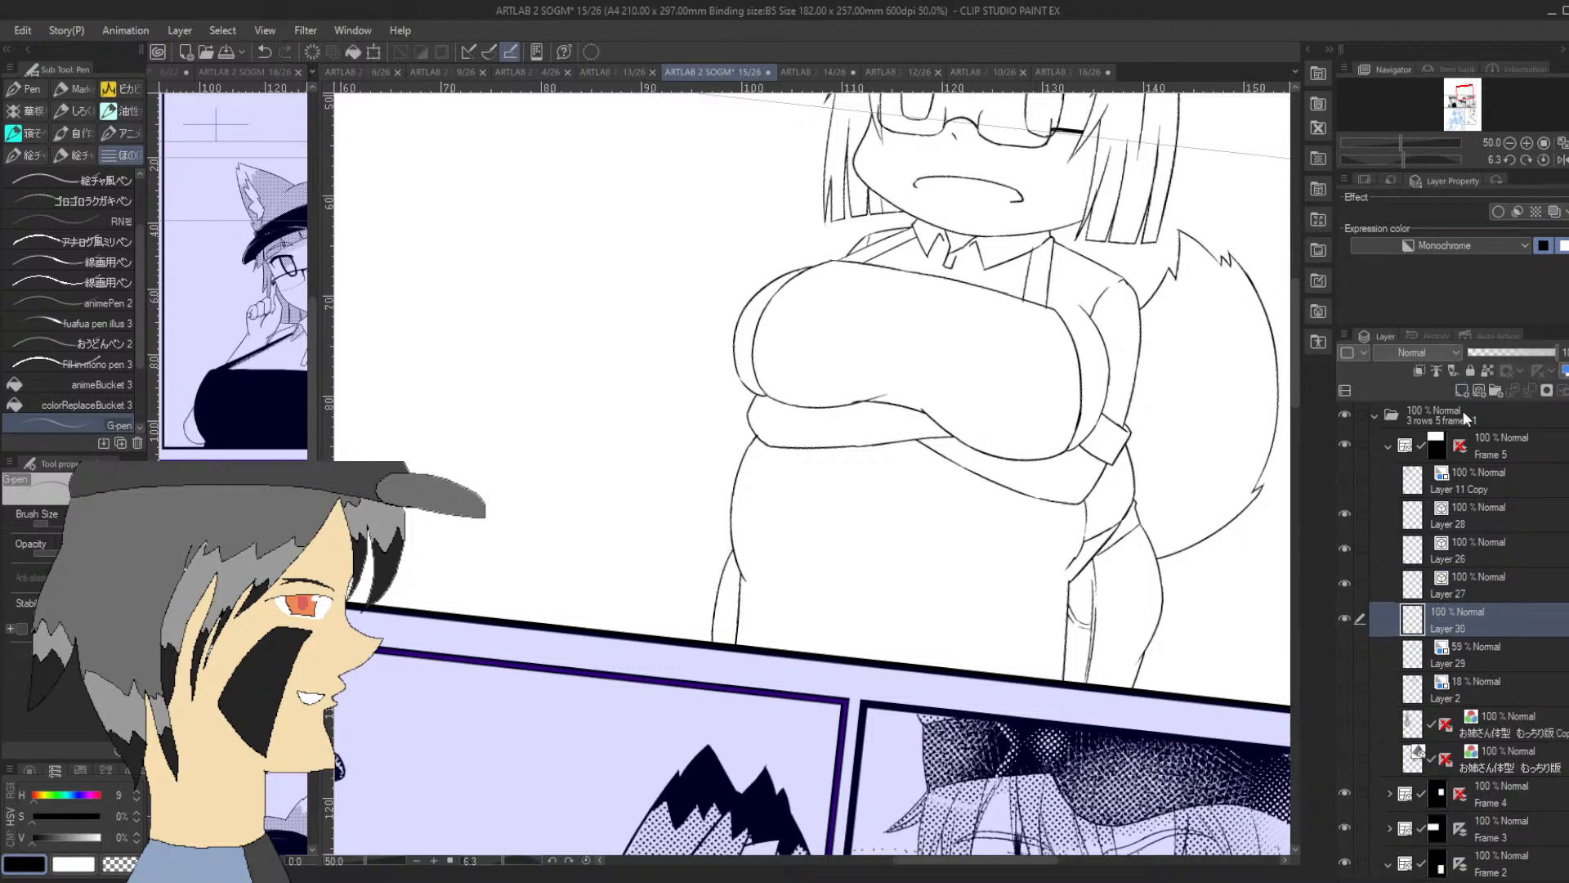
Fill the apron's chest section, both shoulder straps and the lower section over the belly with solid black using animeBucket 3
click(90, 384)
click(975, 376)
click(1031, 274)
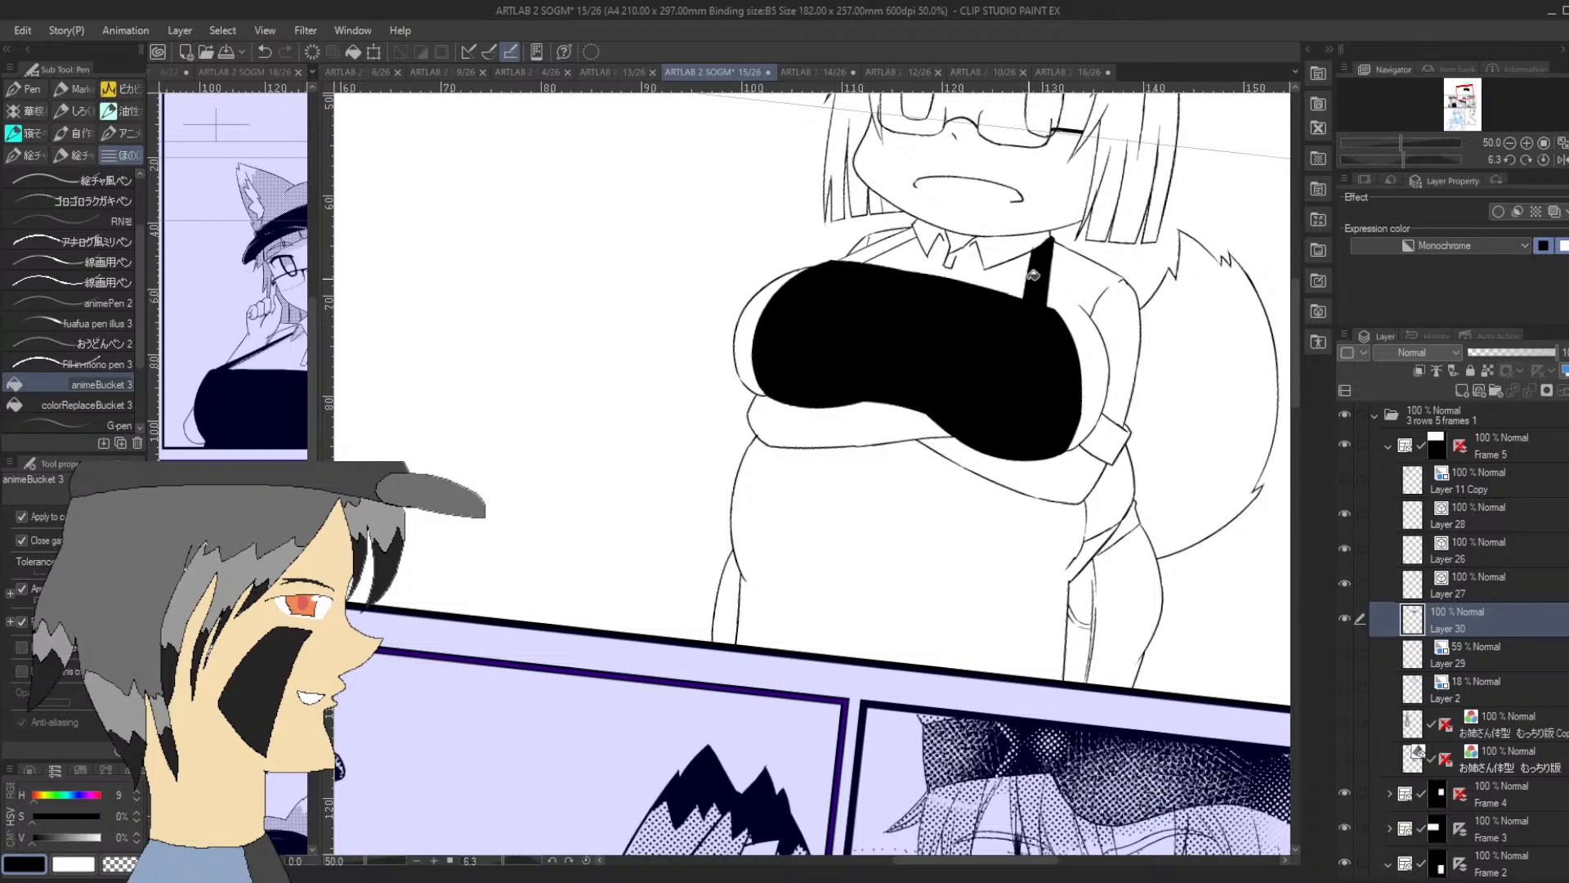
key(ctrl+z)
click(1042, 276)
click(888, 242)
click(865, 499)
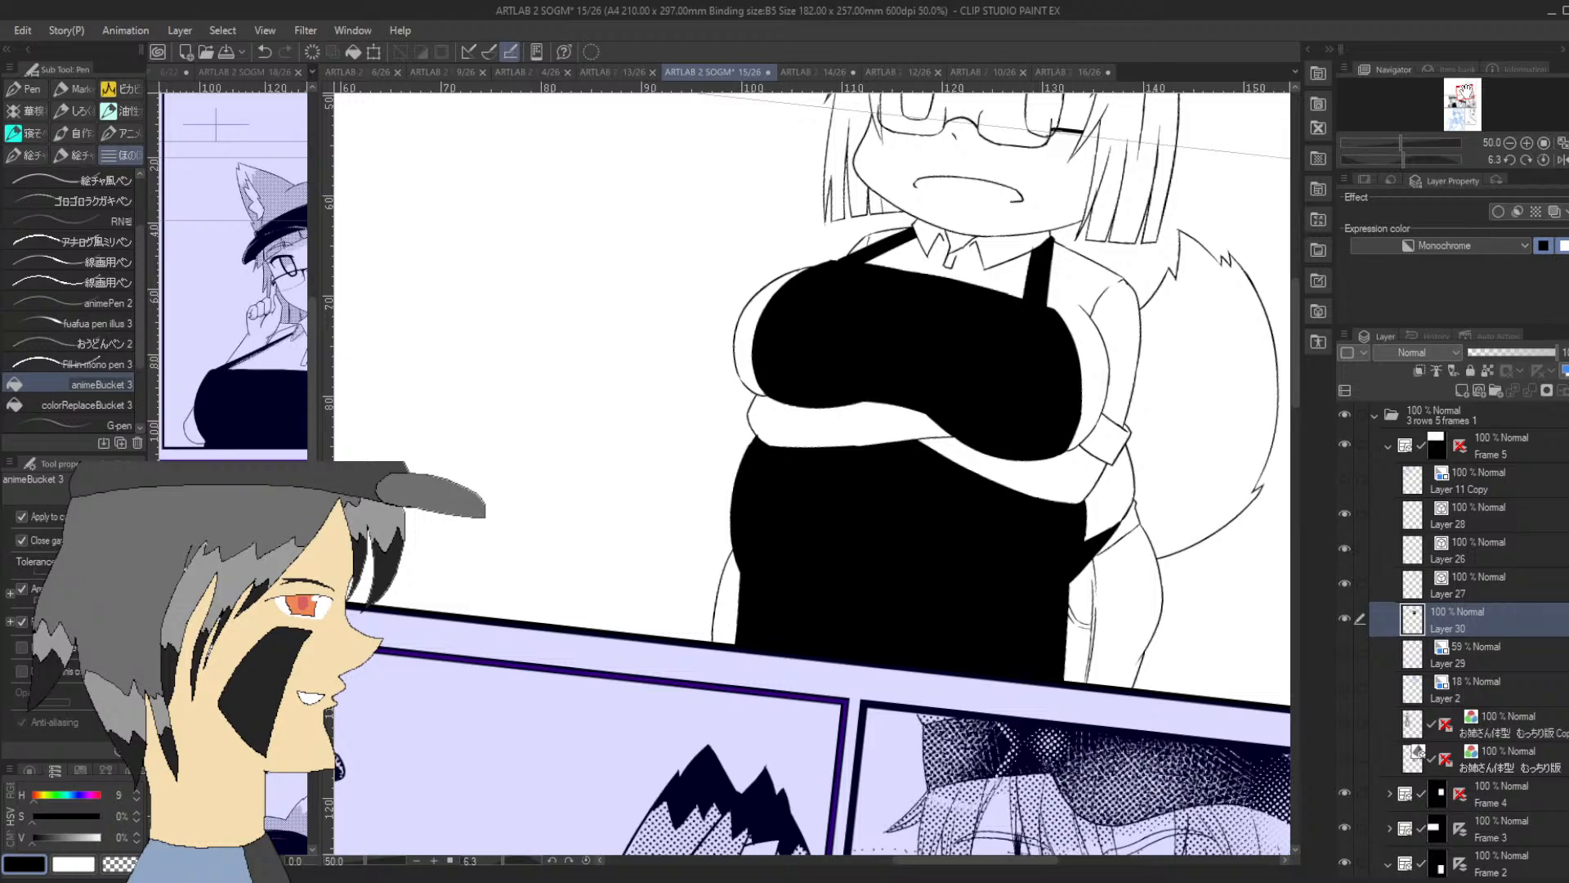
Fill the visor cap's brim and headband with solid black
drag(1465, 92, 1466, 87)
click(976, 307)
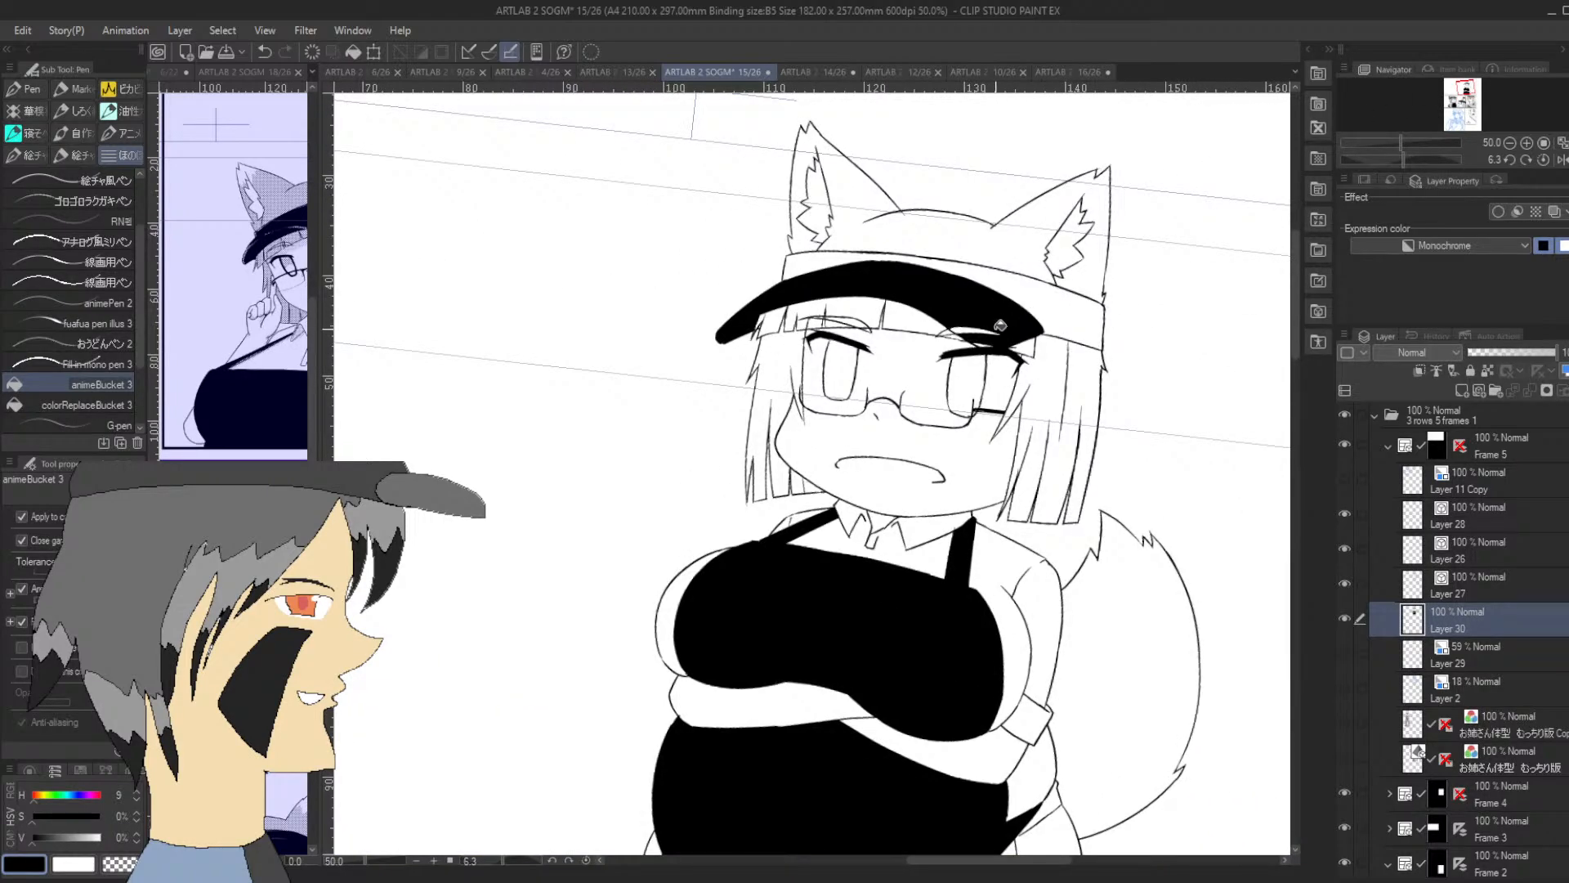
click(1048, 301)
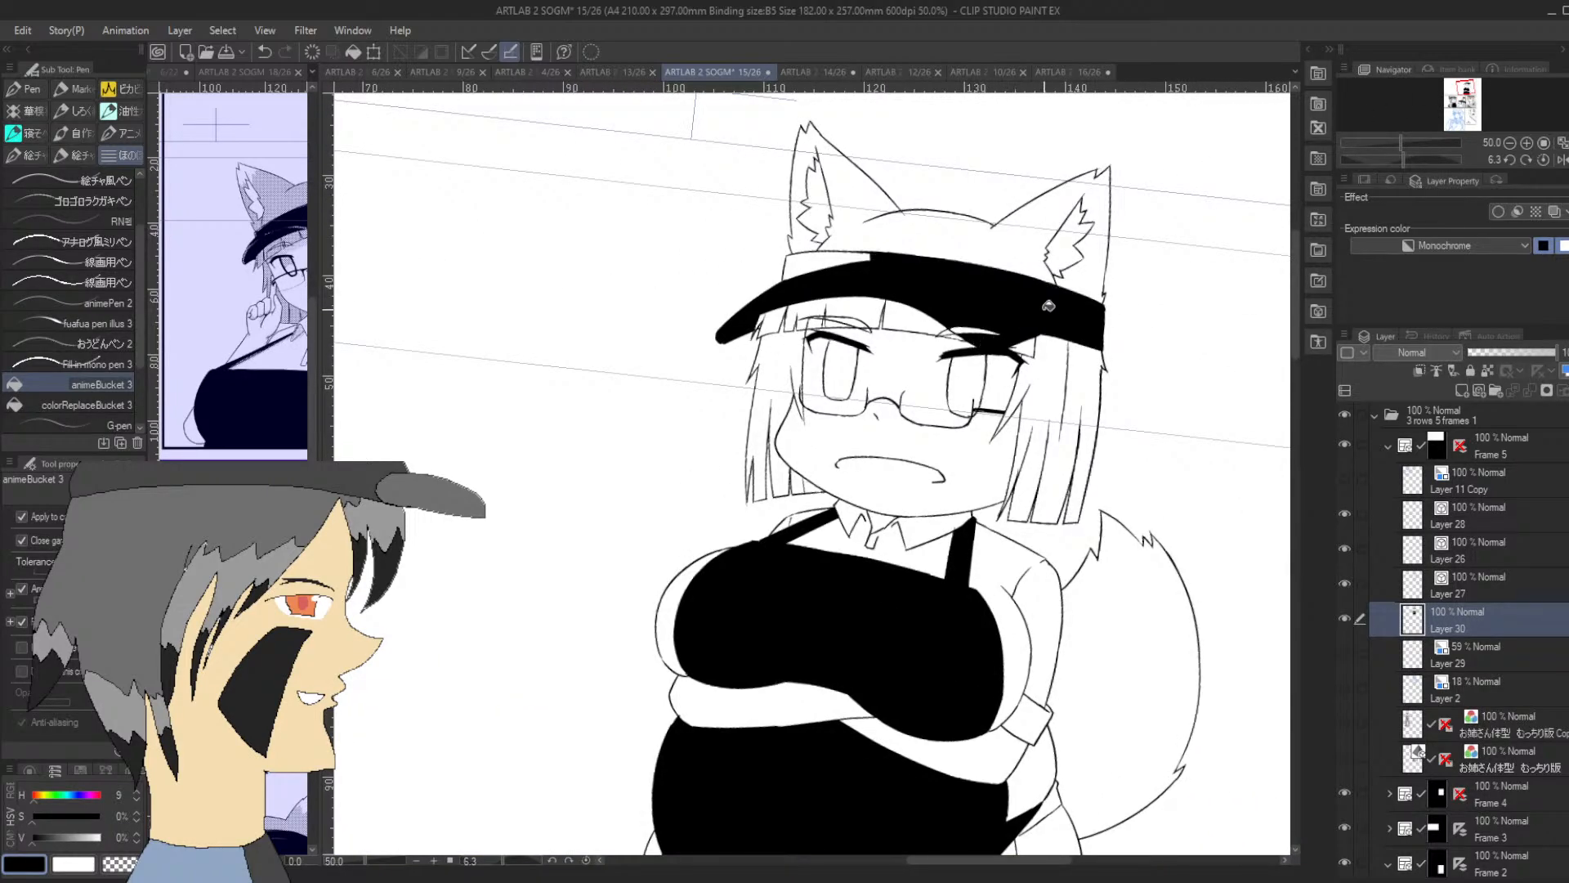
click(831, 263)
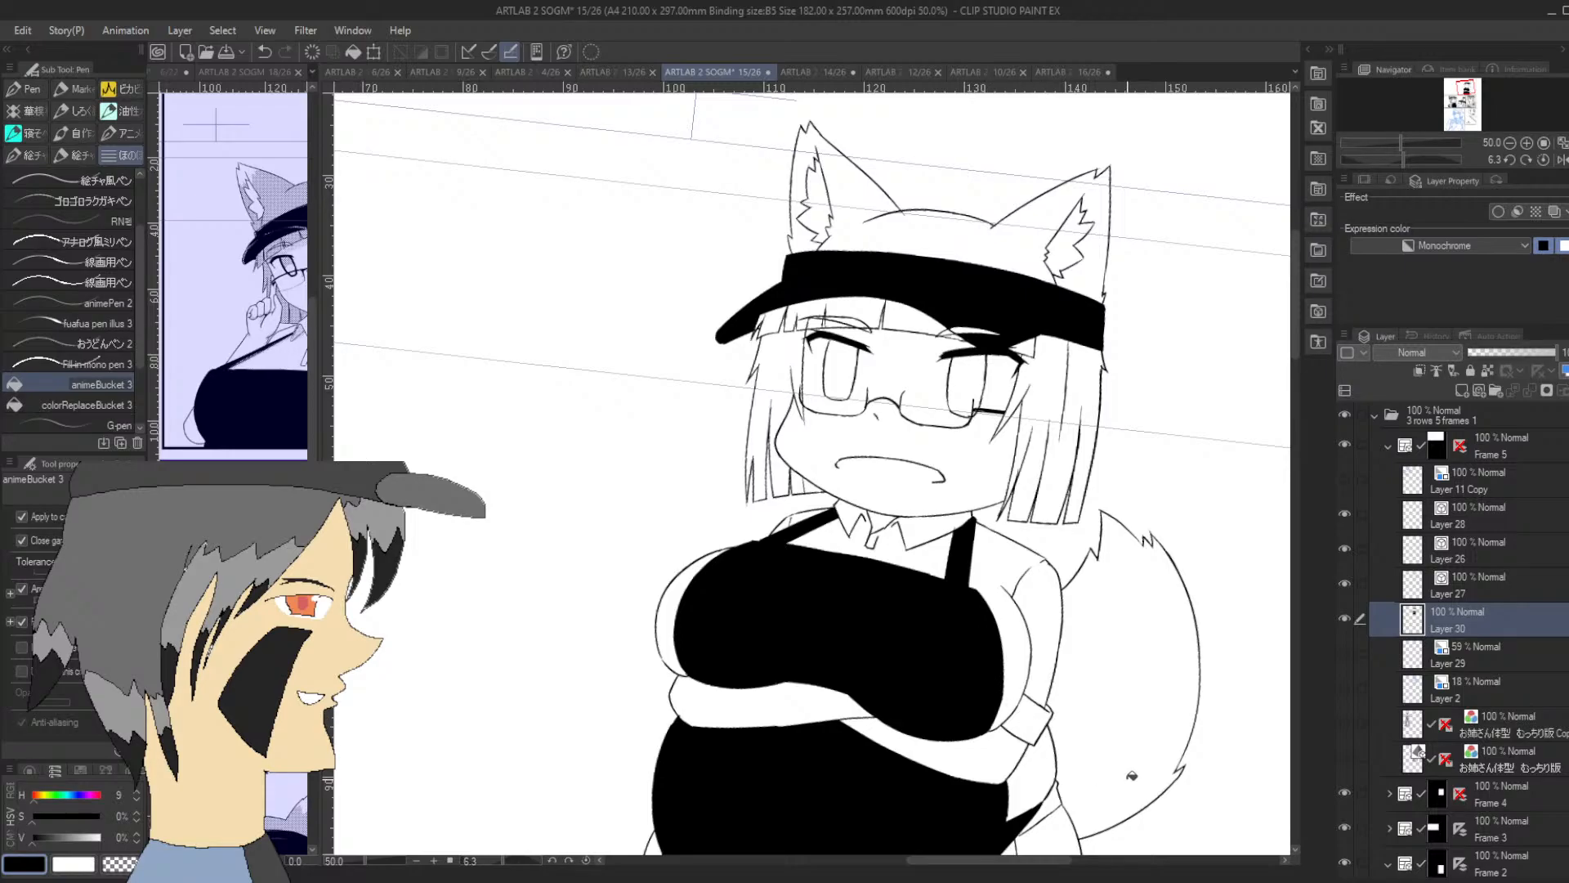
Ink jagged fur boundary lines across the tips of both fox ears with the G-pen
click(120, 424)
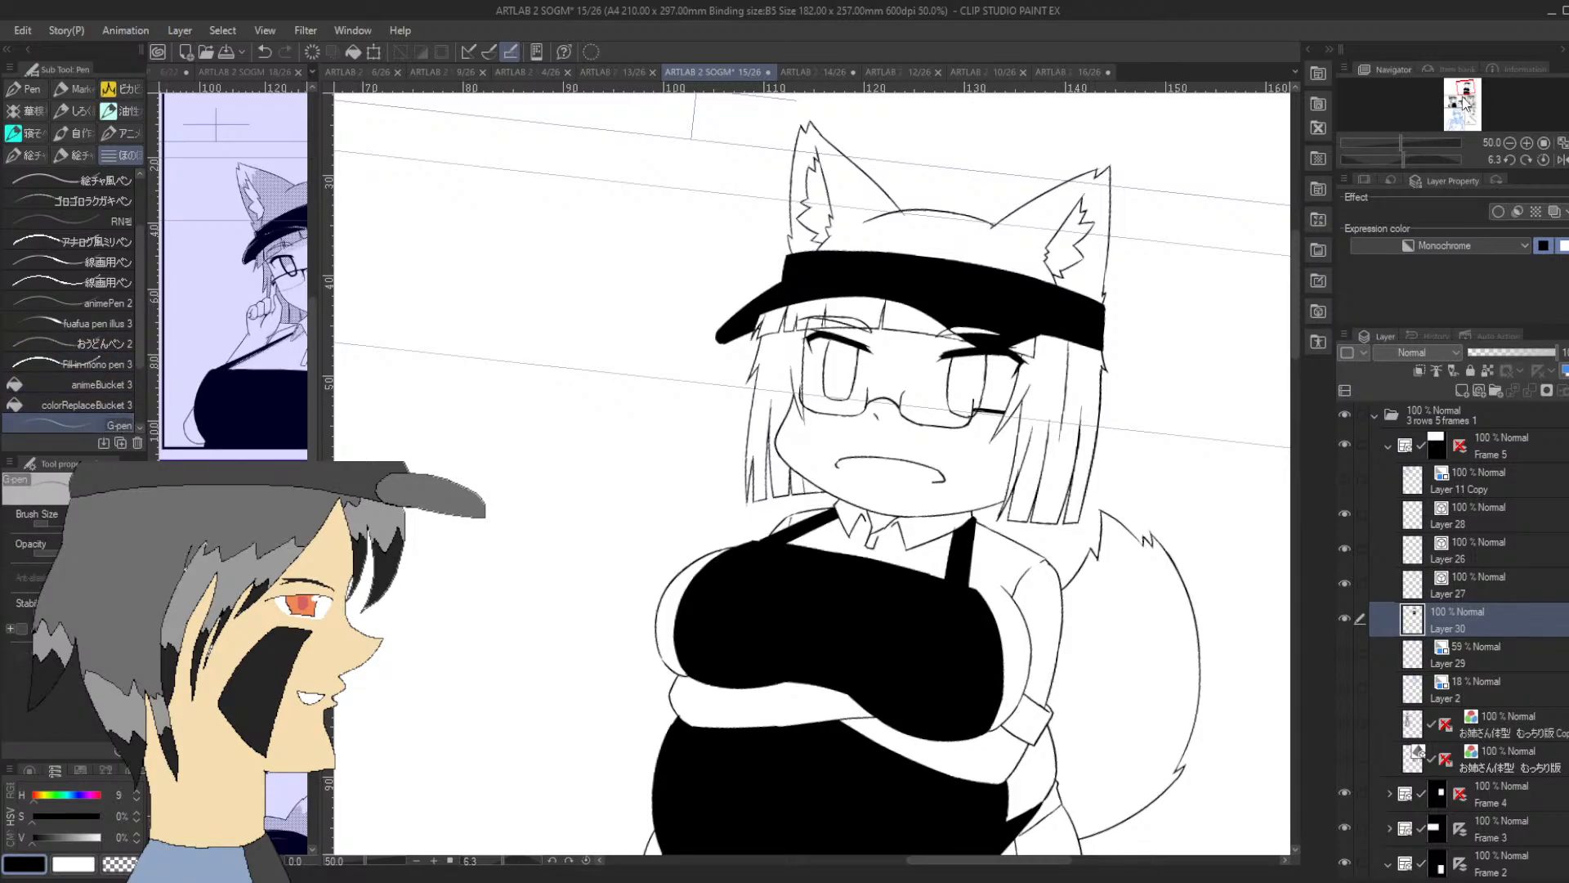
drag(1465, 101, 1470, 84)
click(1526, 143)
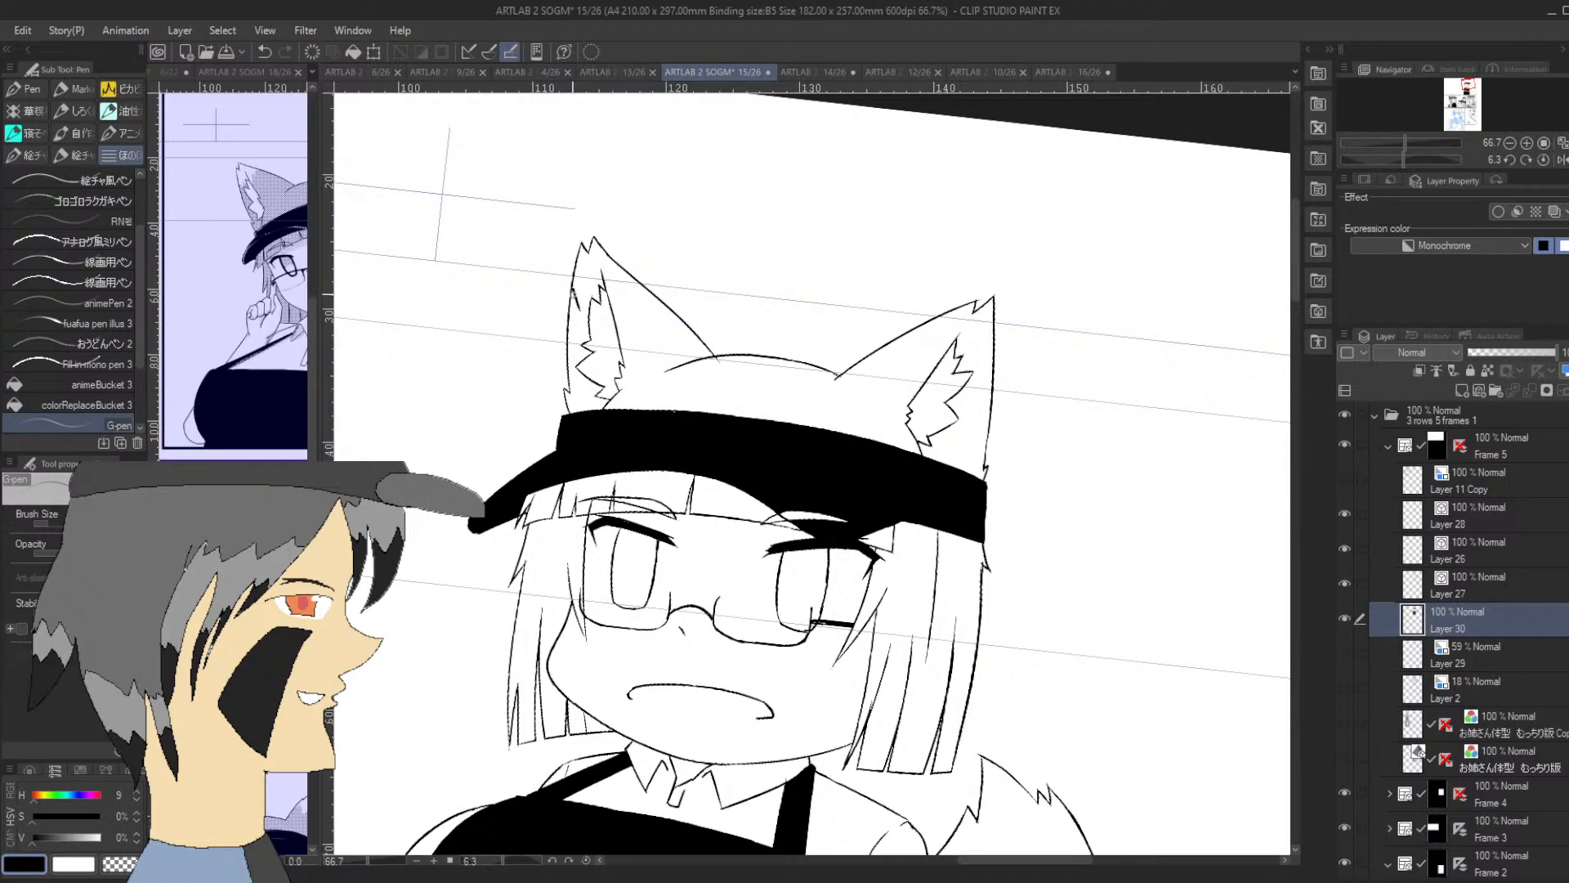
mouse_move(582, 298)
mouse_down()
mouse_move(590, 281)
mouse_move(639, 291)
mouse_up()
drag(926, 324, 930, 341)
drag(983, 371, 989, 389)
key(ctrl+z)
key(ctrl+z)
key(ctrl+z)
key(ctrl+z)
drag(941, 316, 936, 329)
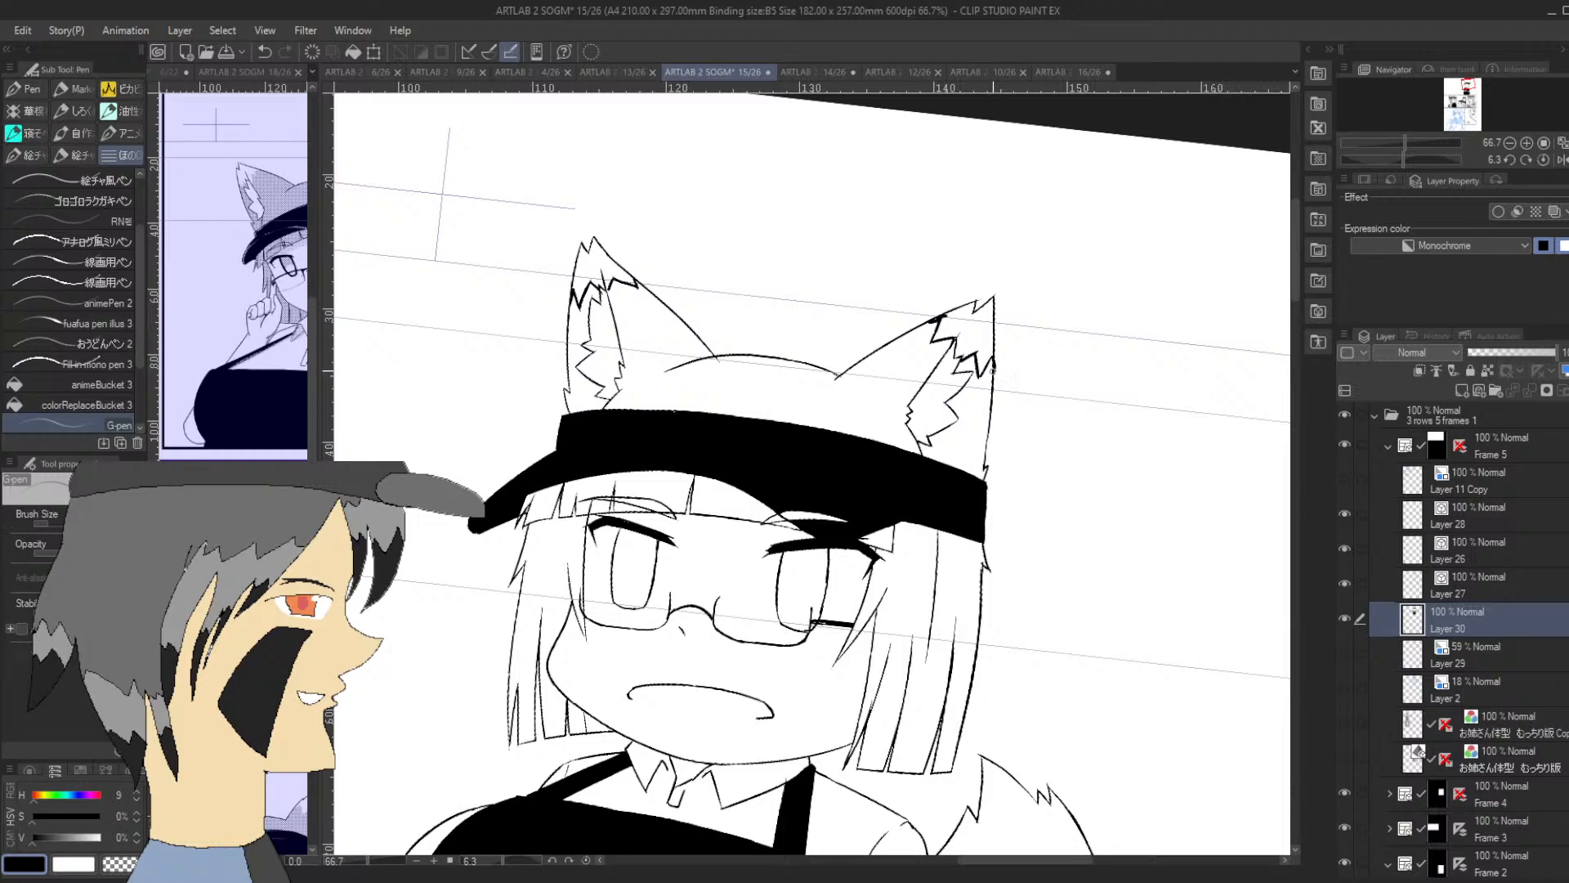
key(ctrl+z)
Fill both fox ear tips with solid black and touch up the fur edge with the G-pen
click(131, 385)
click(990, 332)
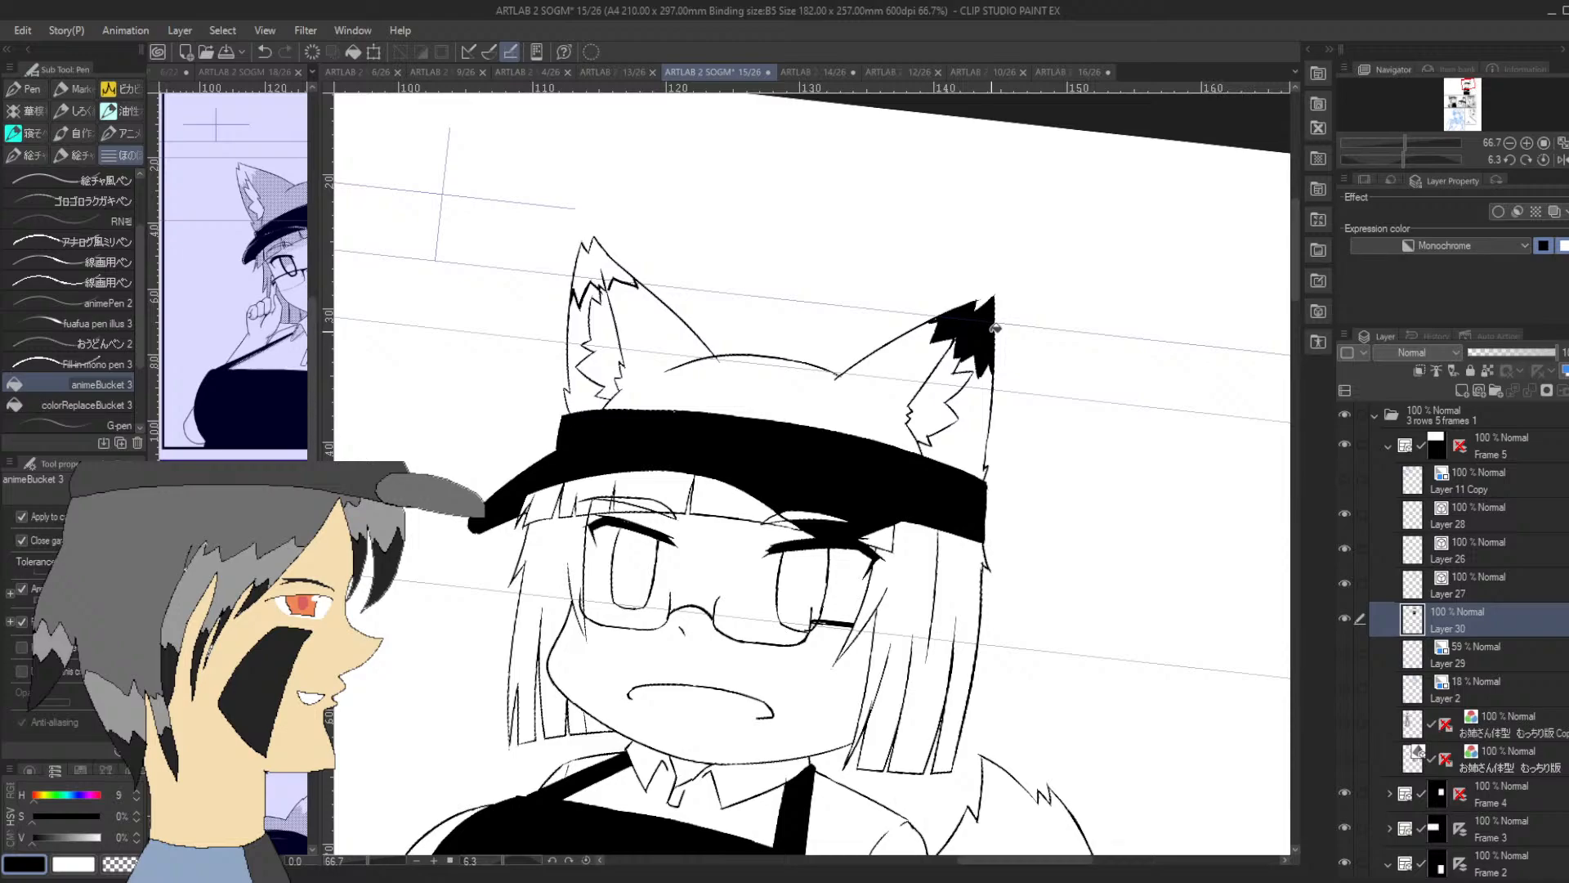
click(600, 268)
click(619, 287)
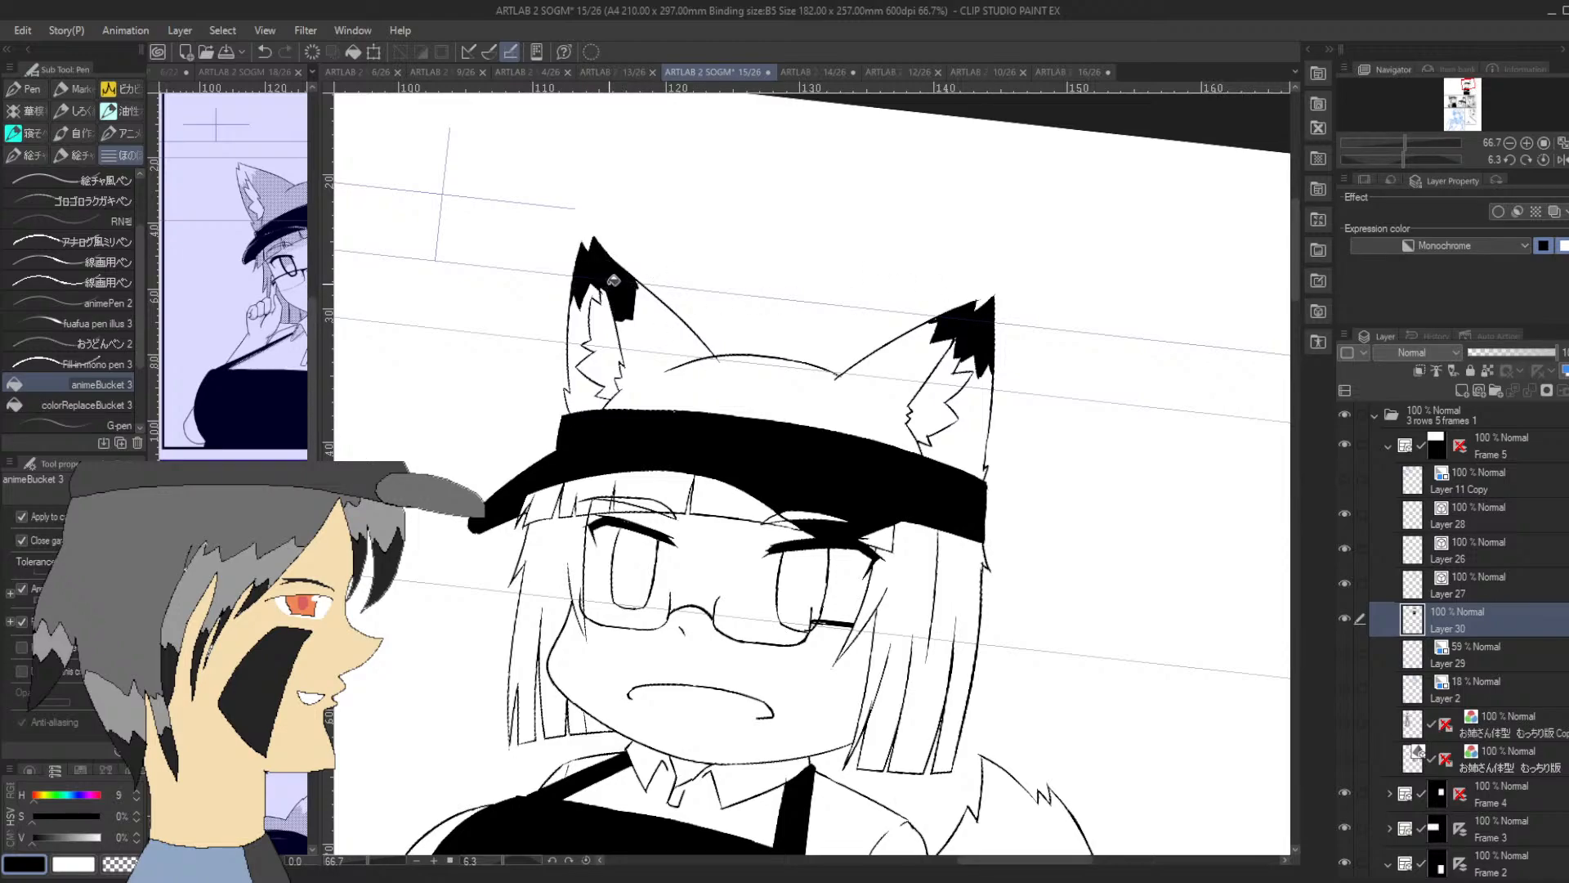
key(ctrl+z)
key(p)
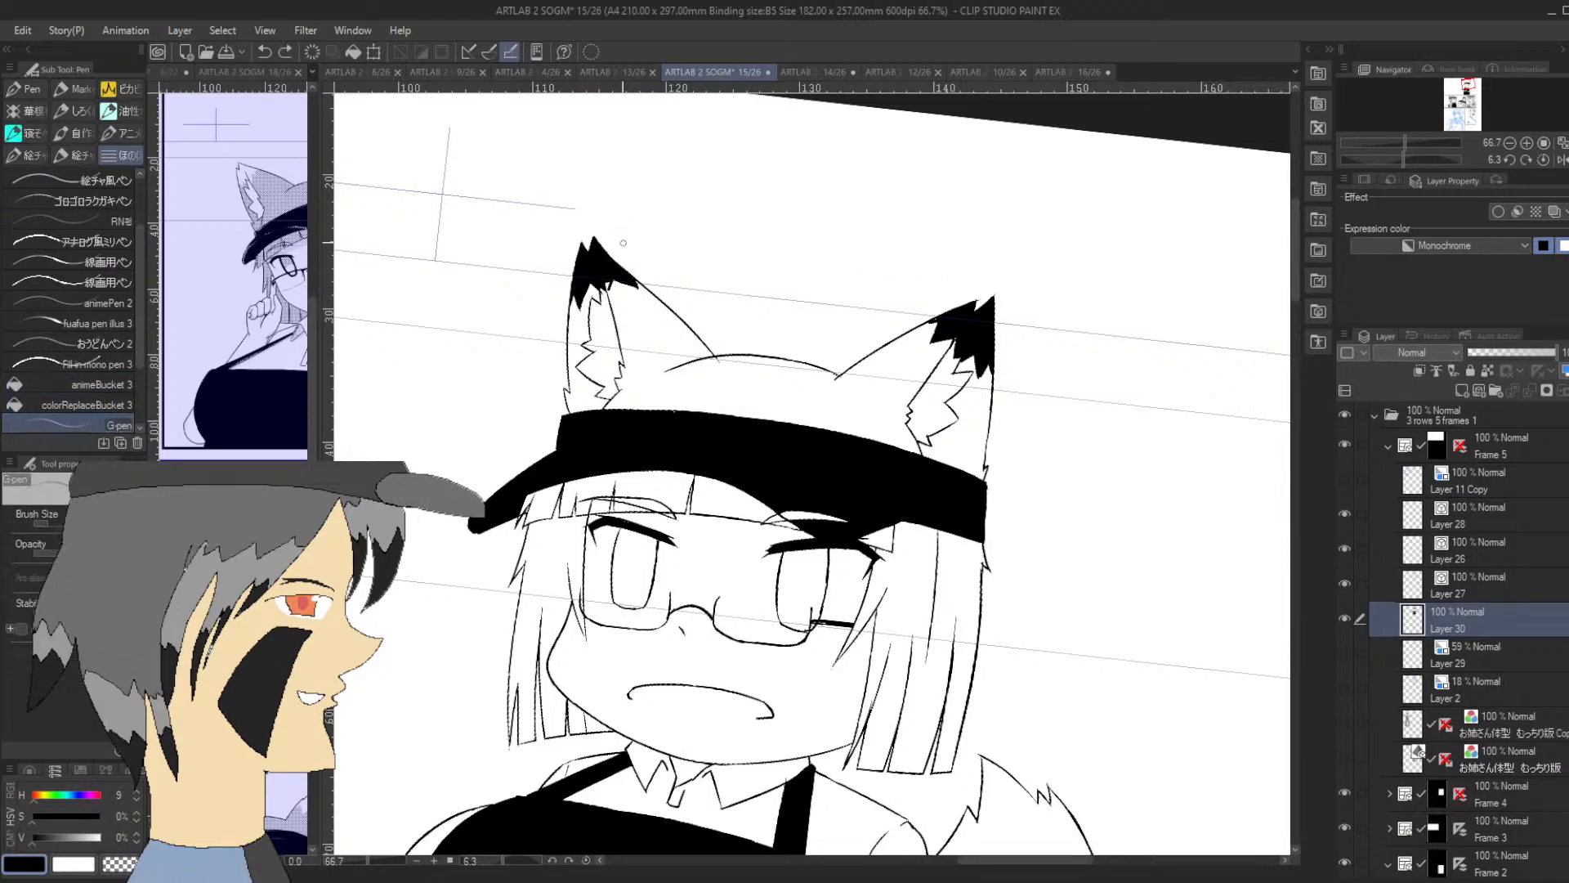
drag(607, 289, 610, 296)
Select a small area of the side hair and apply the 55.0 LPI / 50% Circle Monochrome dot tone to it
drag(1467, 86, 1467, 89)
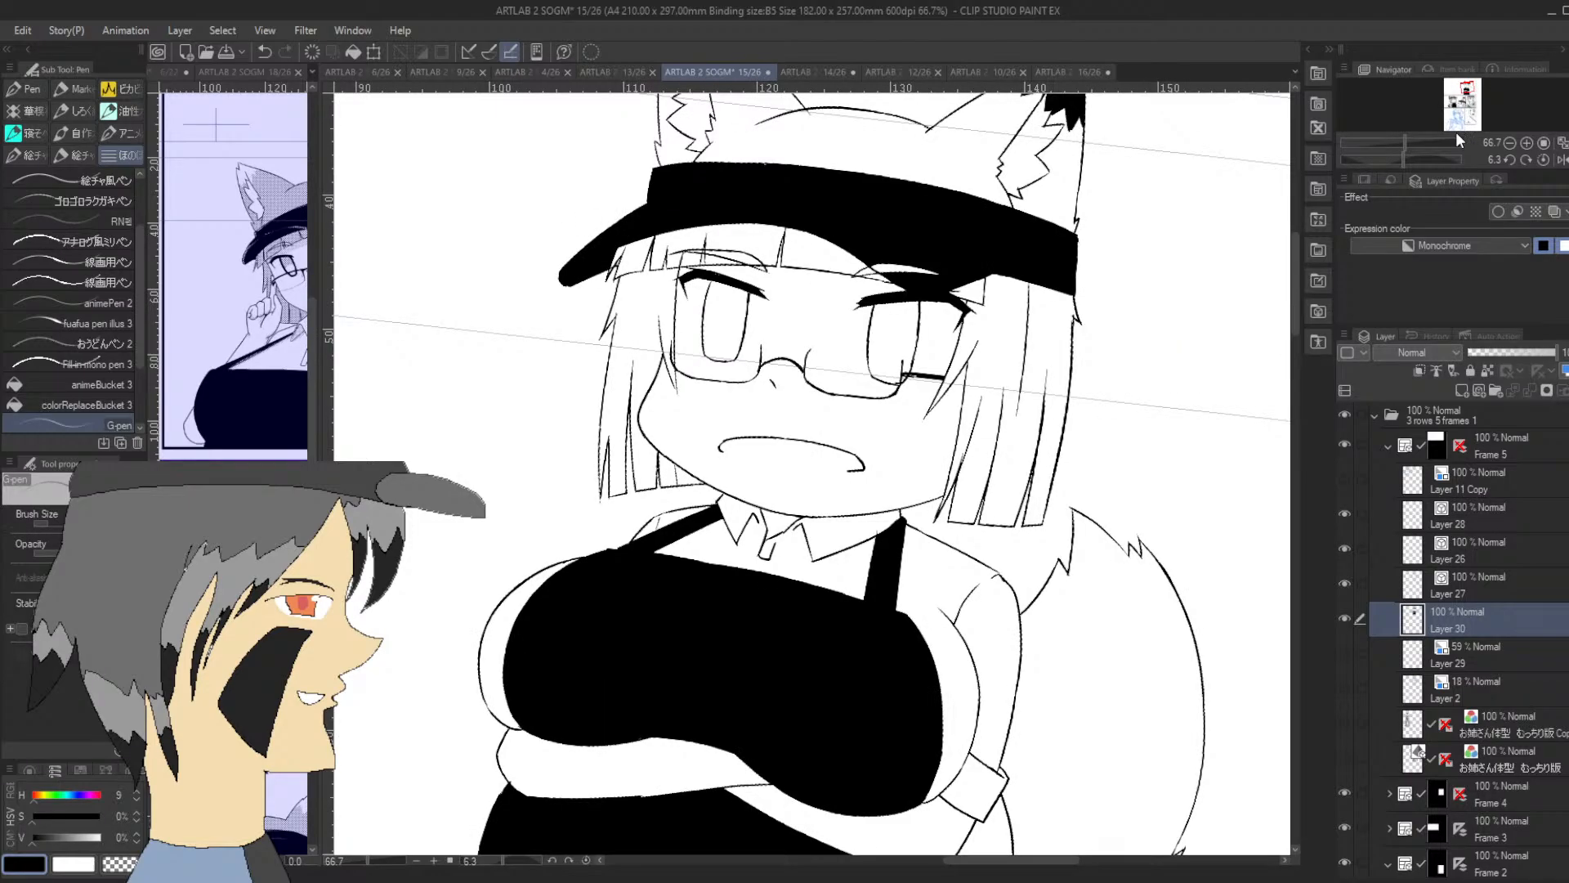
drag(1469, 92, 1467, 89)
click(1509, 161)
click(1509, 160)
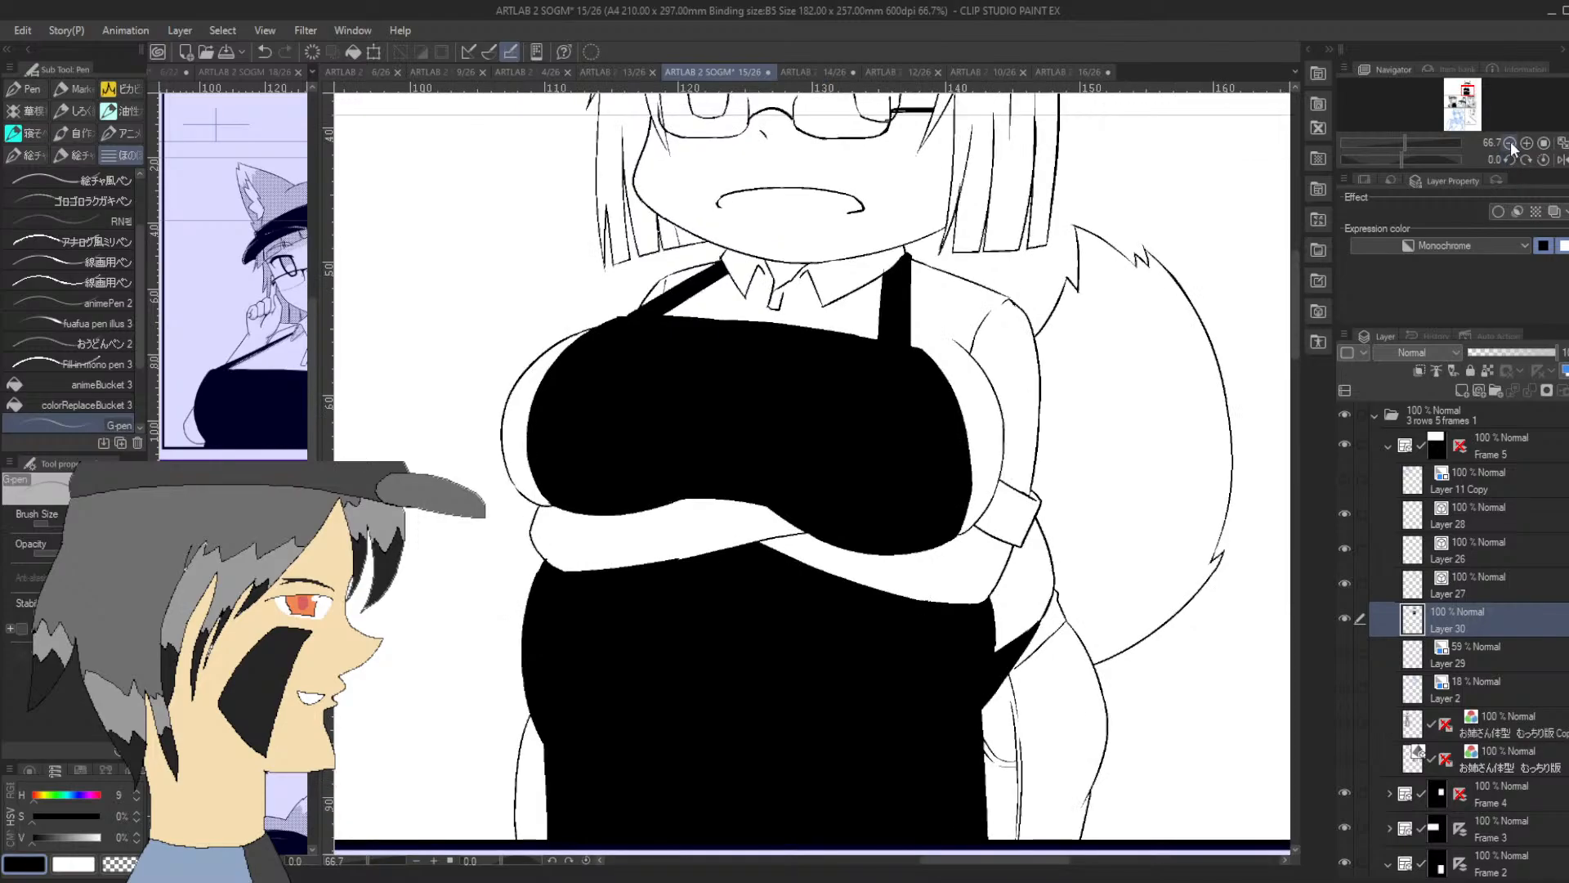
click(1510, 143)
click(1466, 99)
drag(1466, 98, 1476, 88)
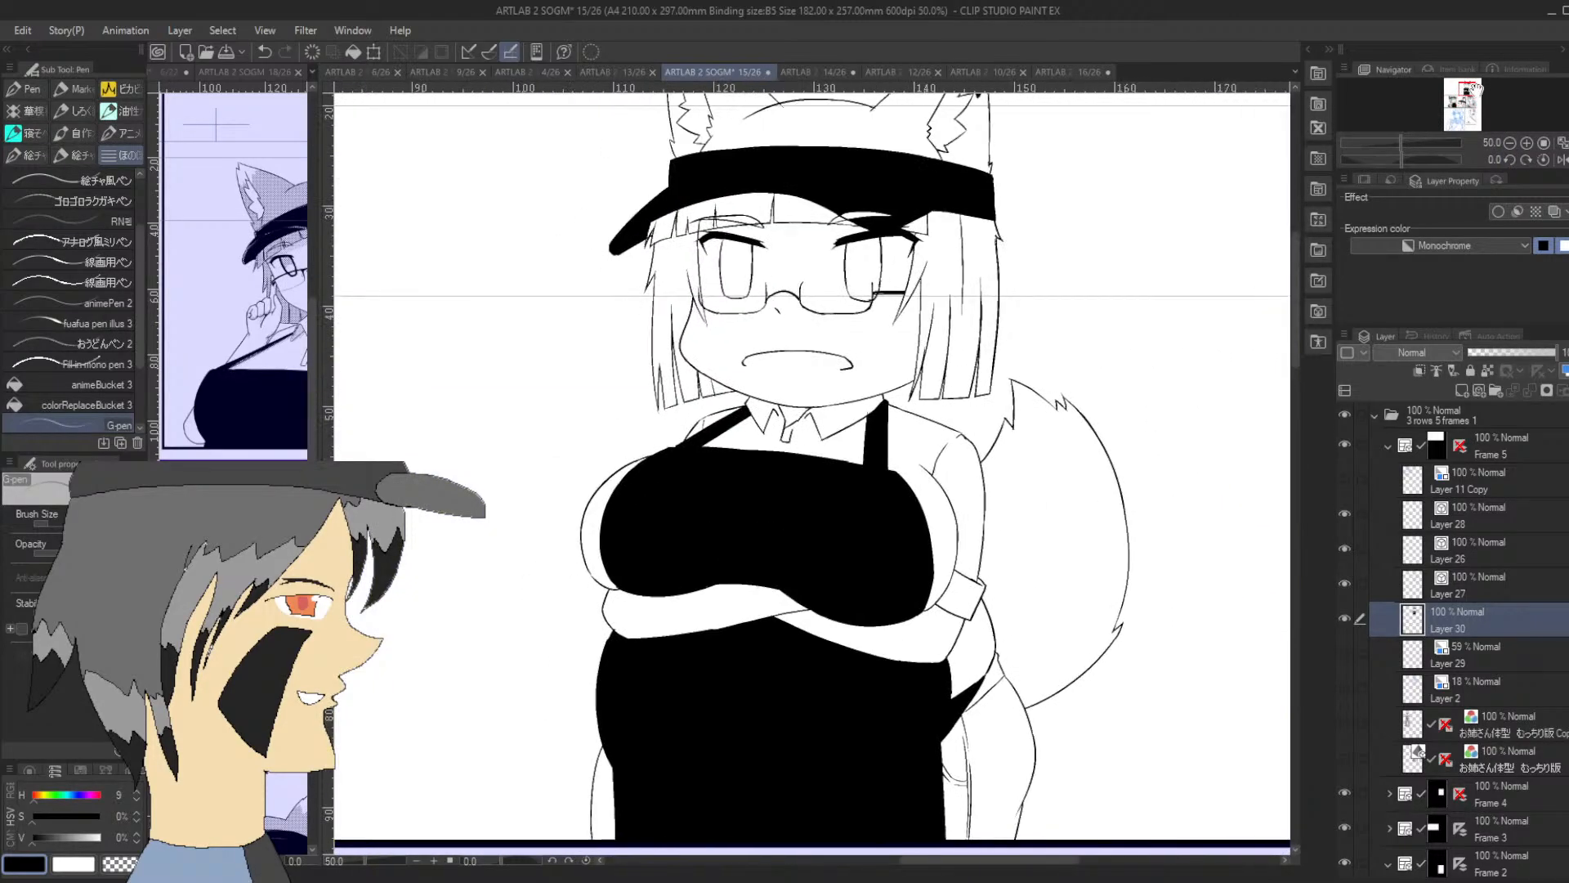
key(m)
mouse_move(952, 245)
mouse_down()
mouse_move(932, 282)
mouse_move(960, 249)
mouse_up()
click(1310, 51)
mouse_move(1213, 154)
mouse_down()
mouse_move(1126, 152)
mouse_move(658, 290)
mouse_up()
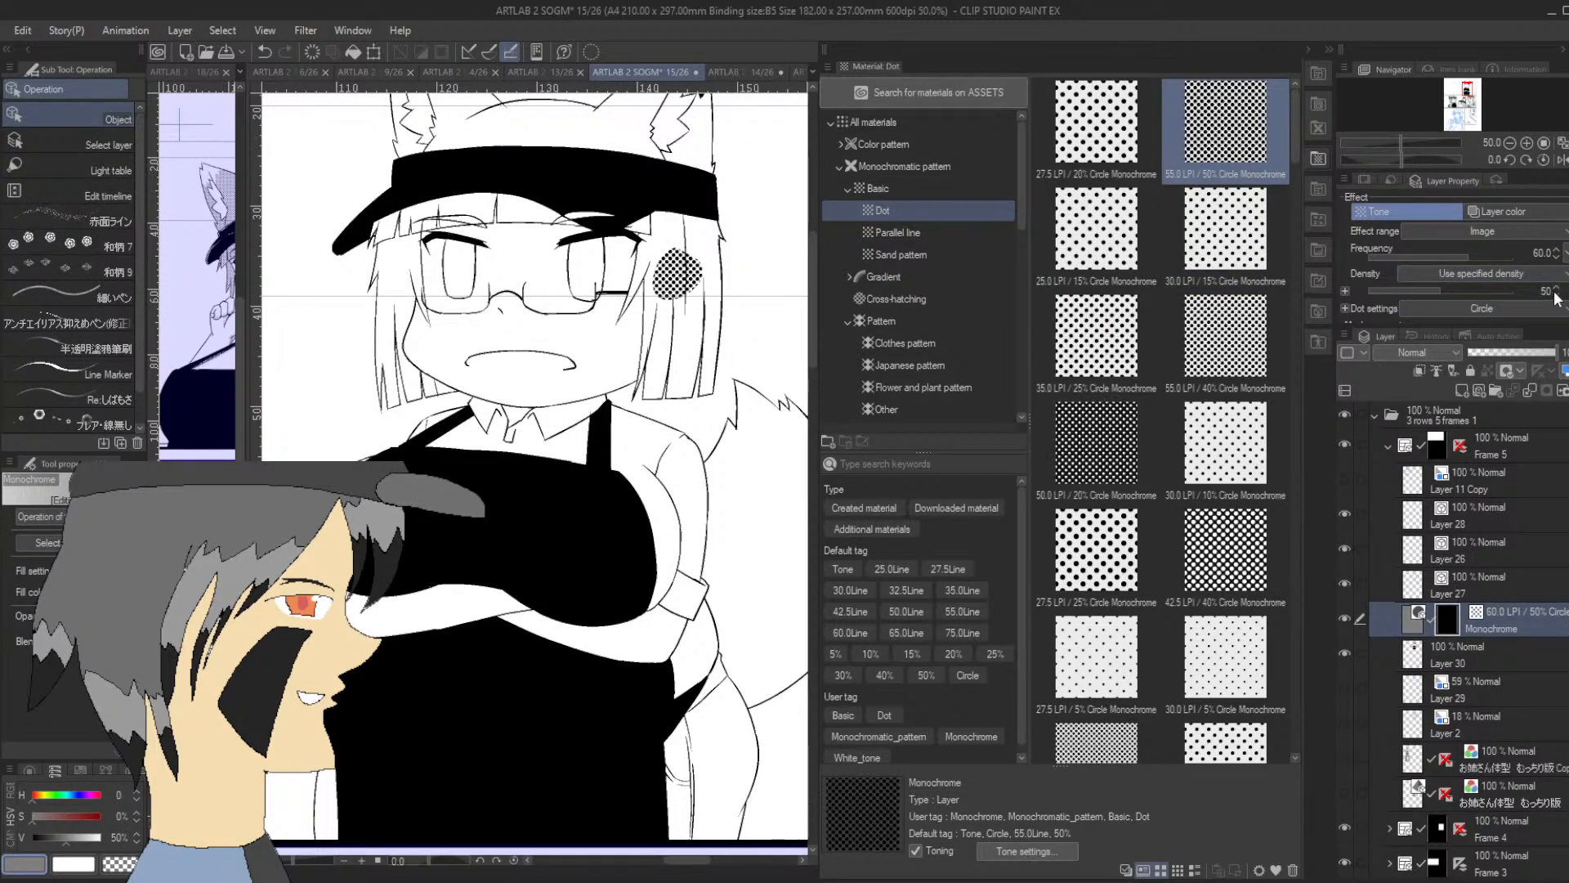
Set the new dot tone's density to 20
click(1556, 294)
click(1556, 294)
click(1557, 295)
click(1557, 295)
click(1558, 289)
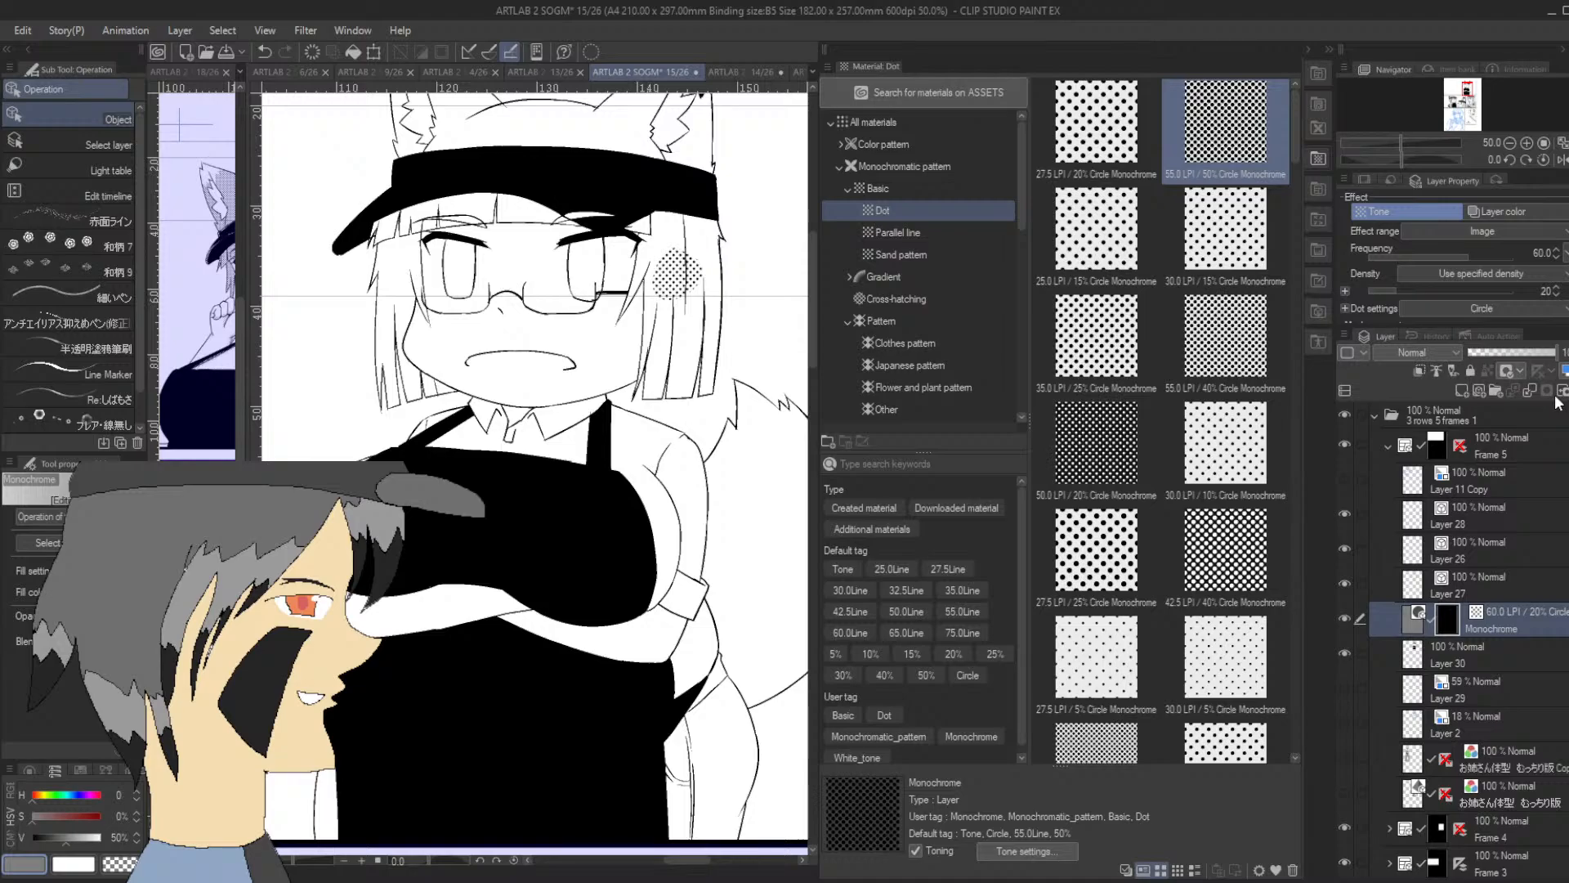
Fill the hair strands on both sides of the face with the 20% dot tone using the animeBucket 3 tool
key(p)
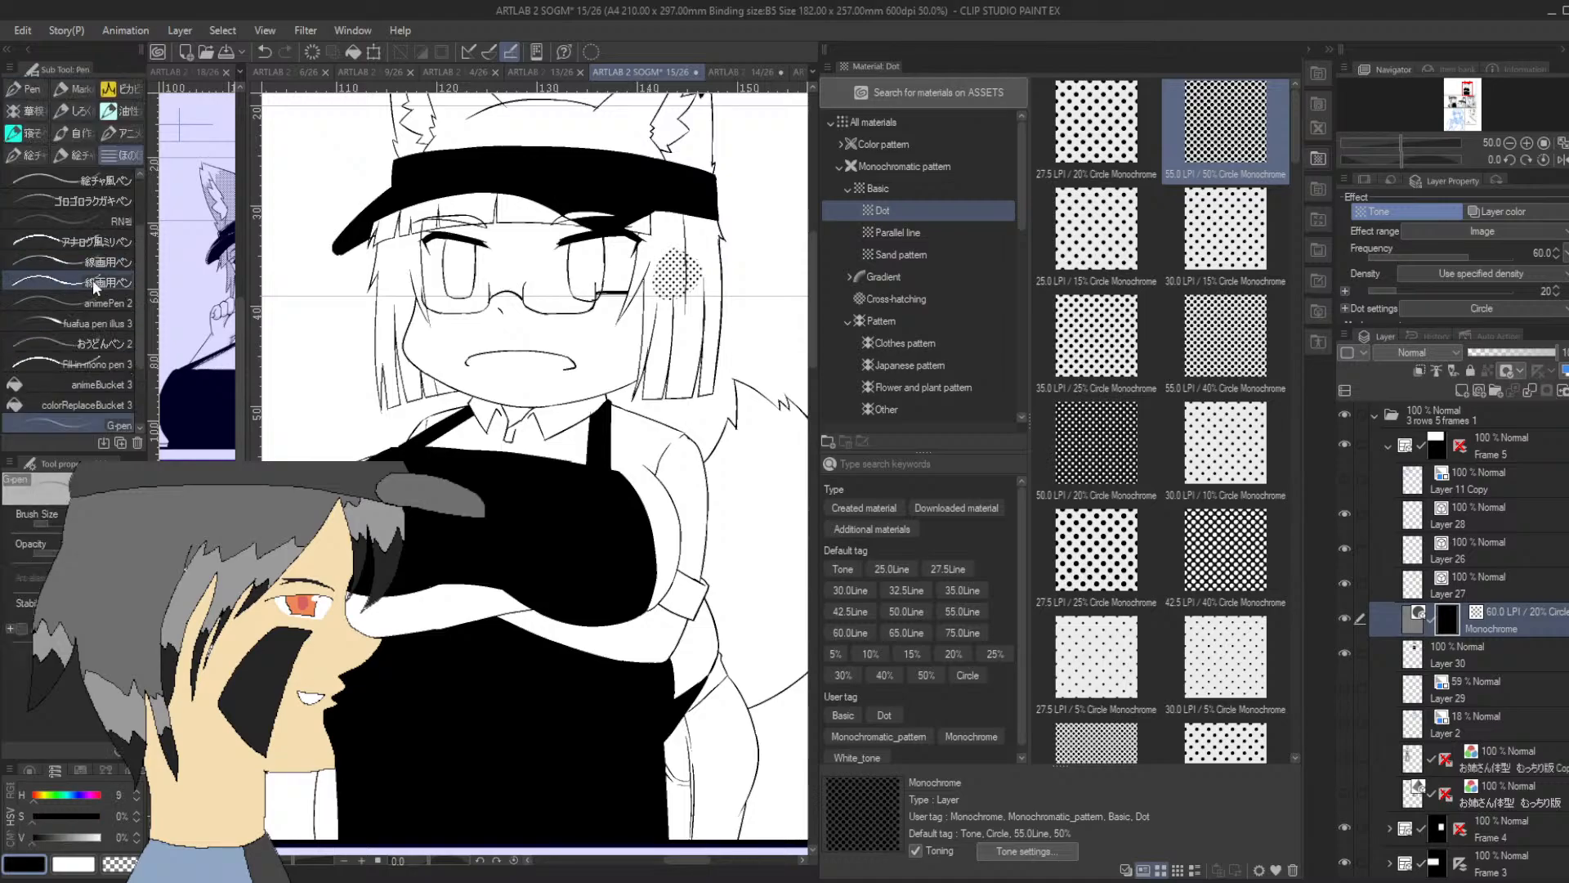
click(121, 385)
click(404, 276)
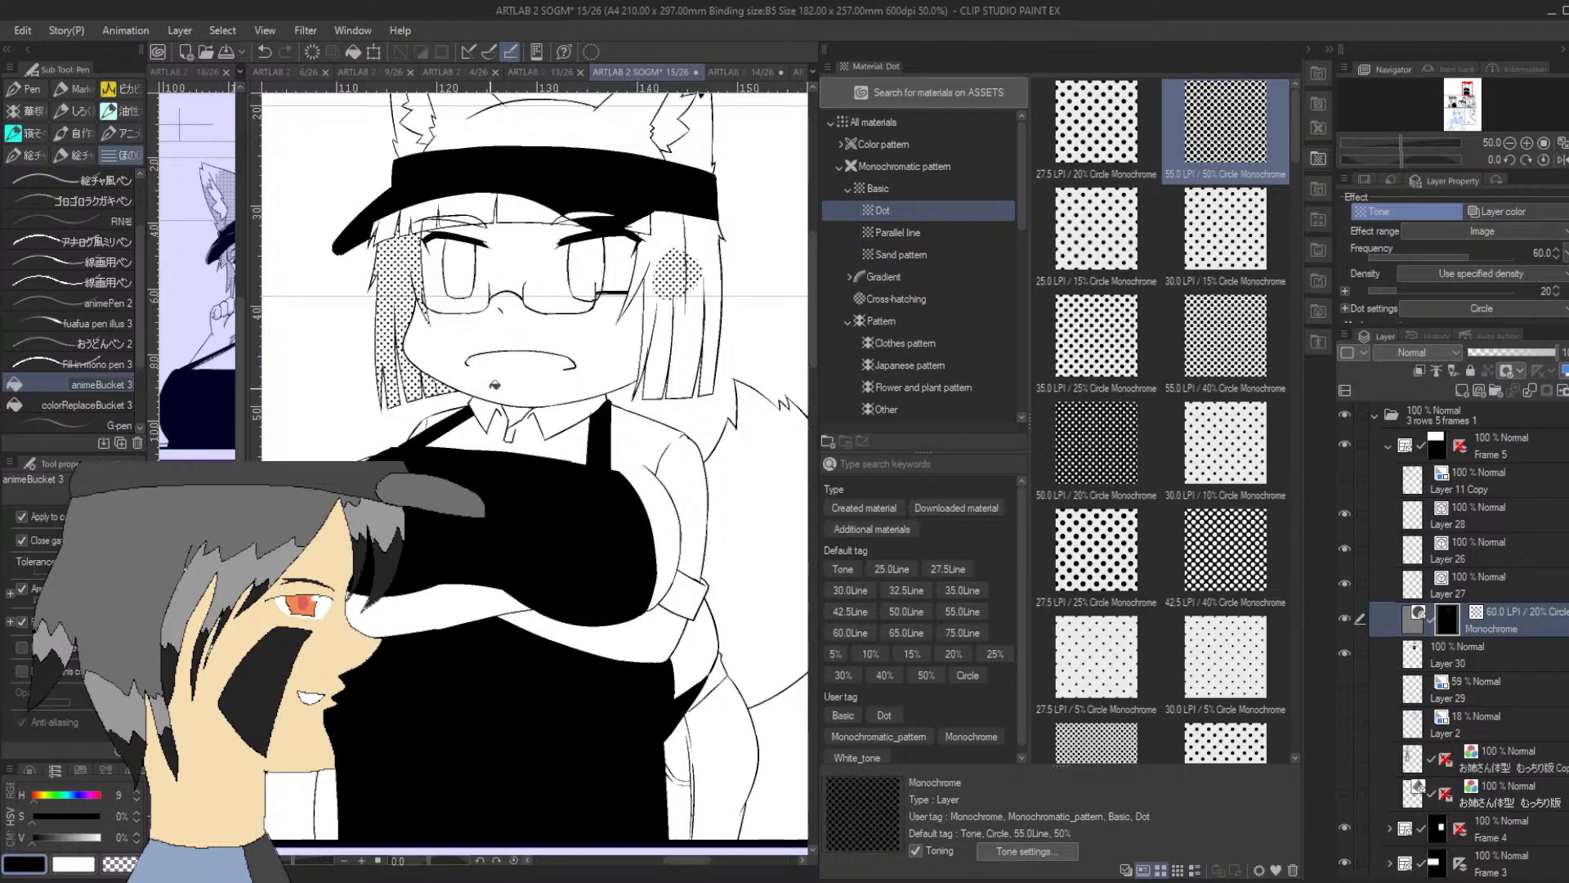
click(662, 374)
click(653, 310)
click(650, 260)
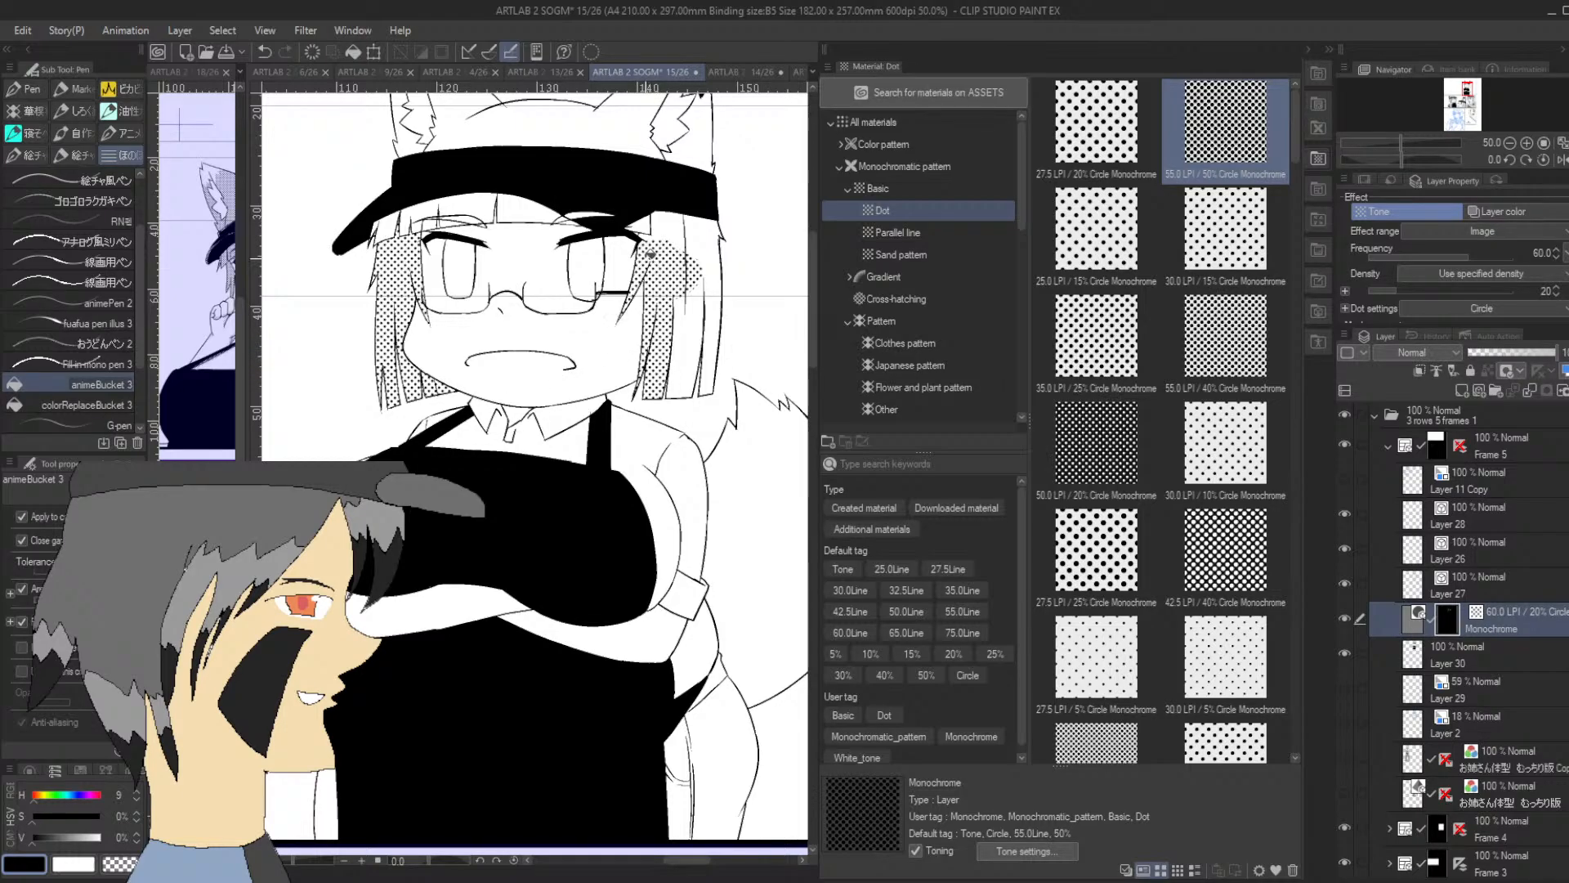
click(662, 231)
click(705, 249)
click(701, 297)
click(696, 330)
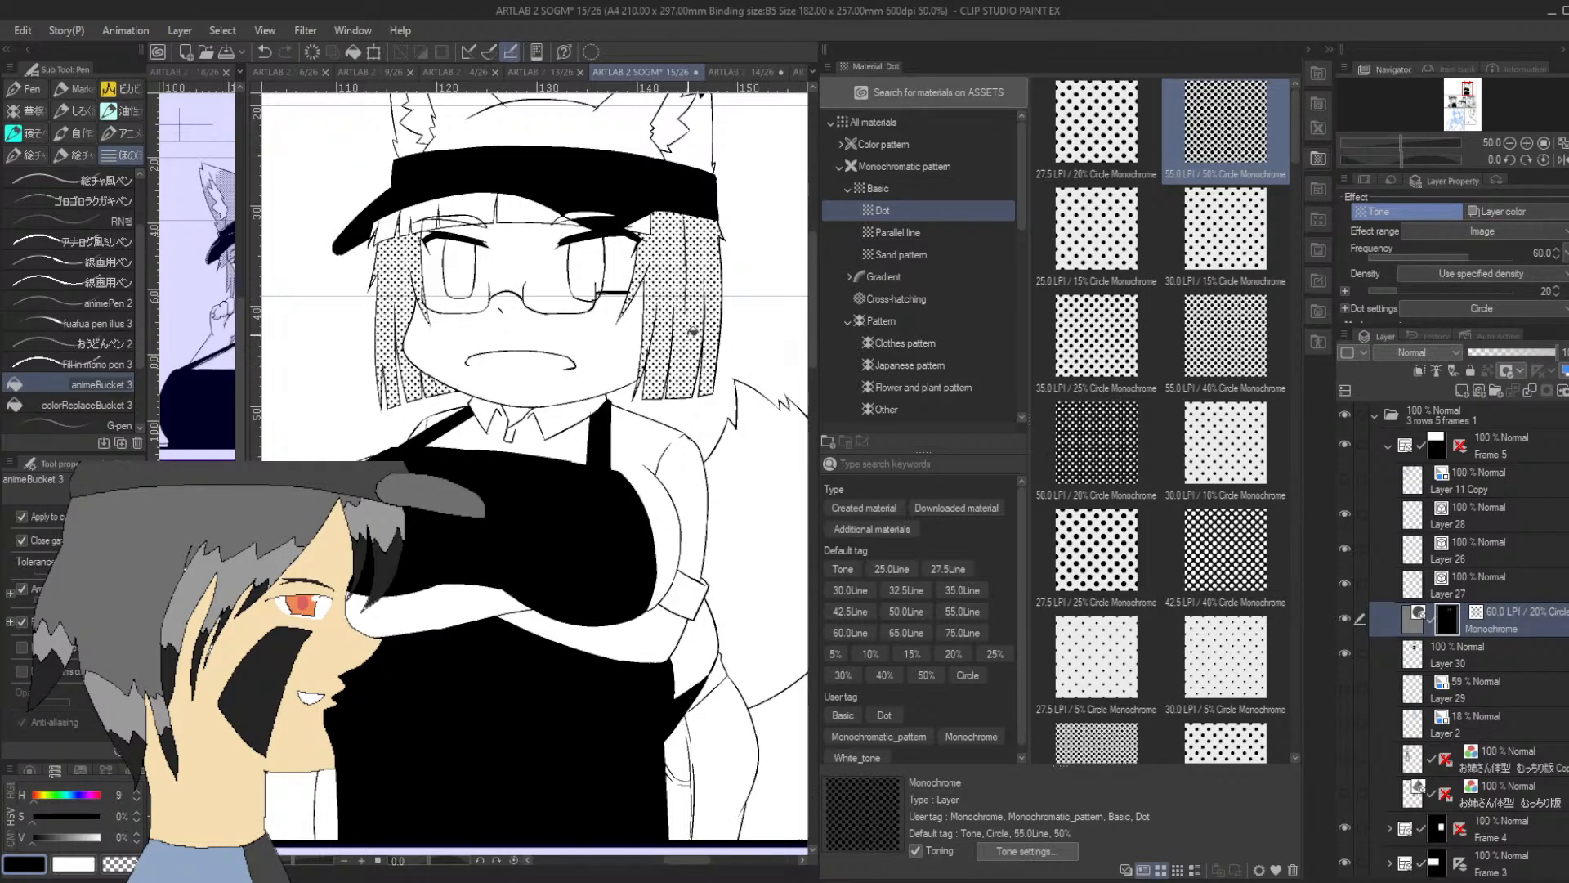
Fill the hair above the cap and the furry outer parts of both fox ears with the 20% dot tone
click(700, 147)
click(629, 139)
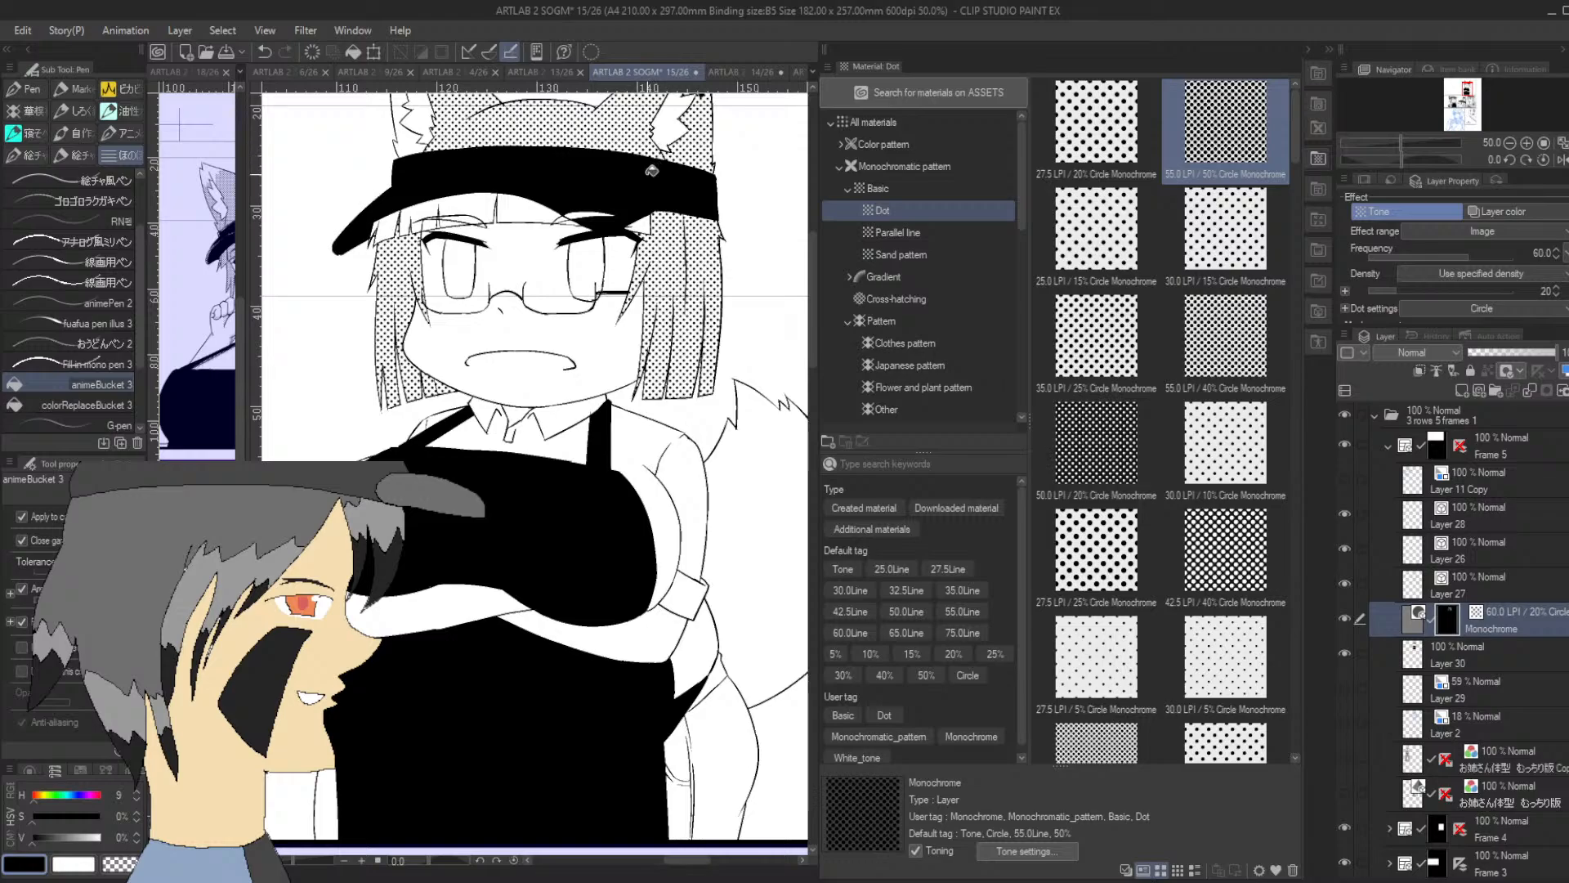
click(416, 139)
drag(1467, 102, 1466, 99)
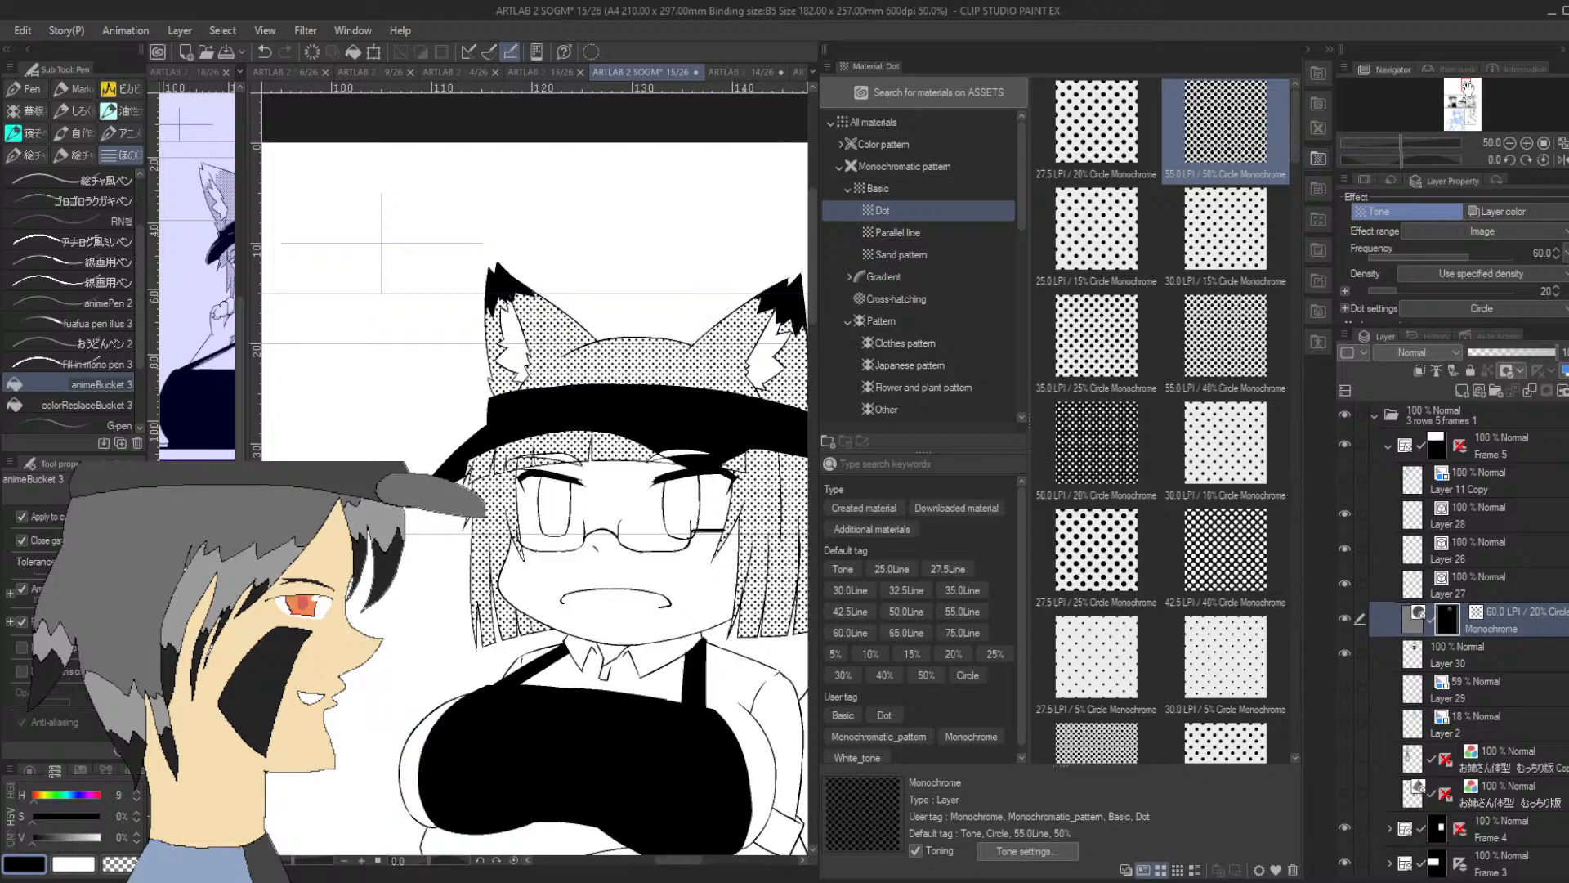
Try filling the trousers and the fox tail with the 20% dot tone
drag(772, 609, 630, 228)
click(670, 599)
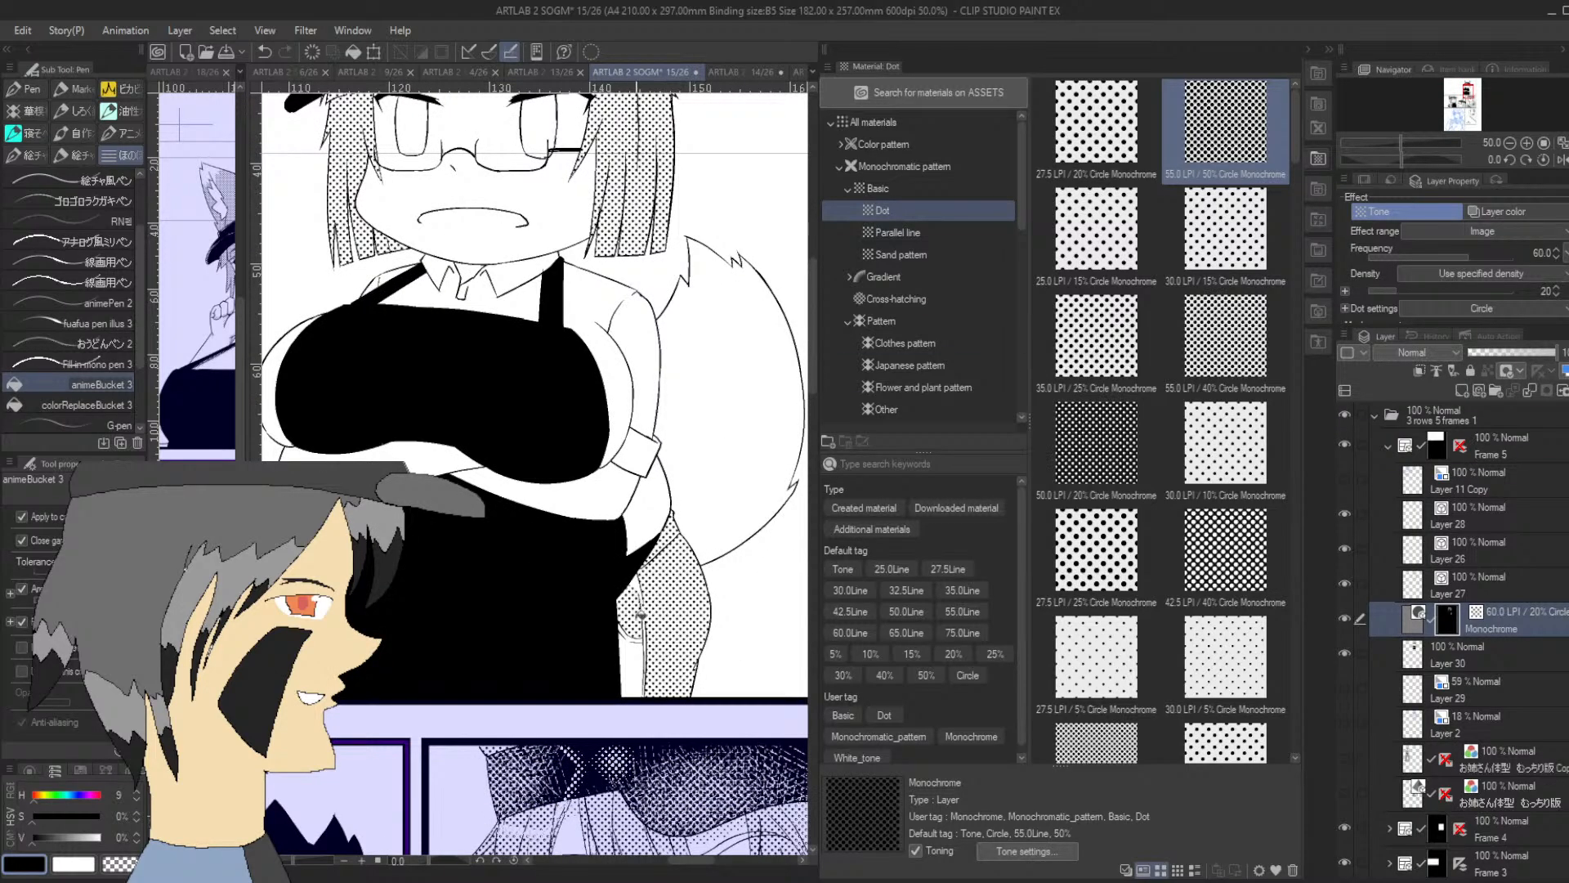
click(635, 657)
click(739, 426)
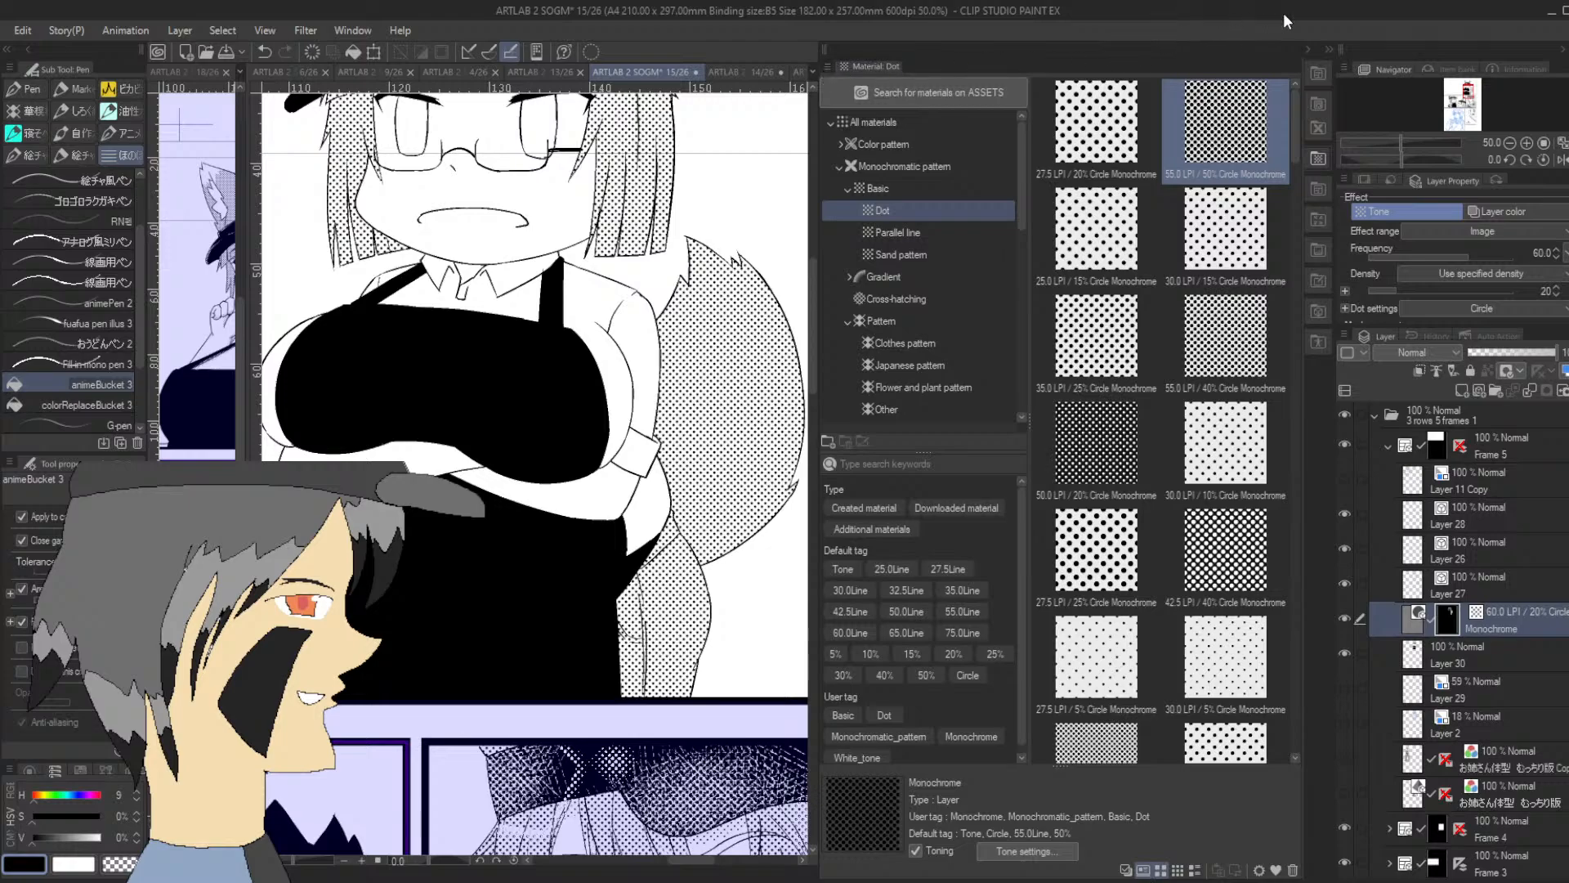
Look through the other open manga pages to check how the character's clothing is toned
click(1309, 49)
click(1062, 72)
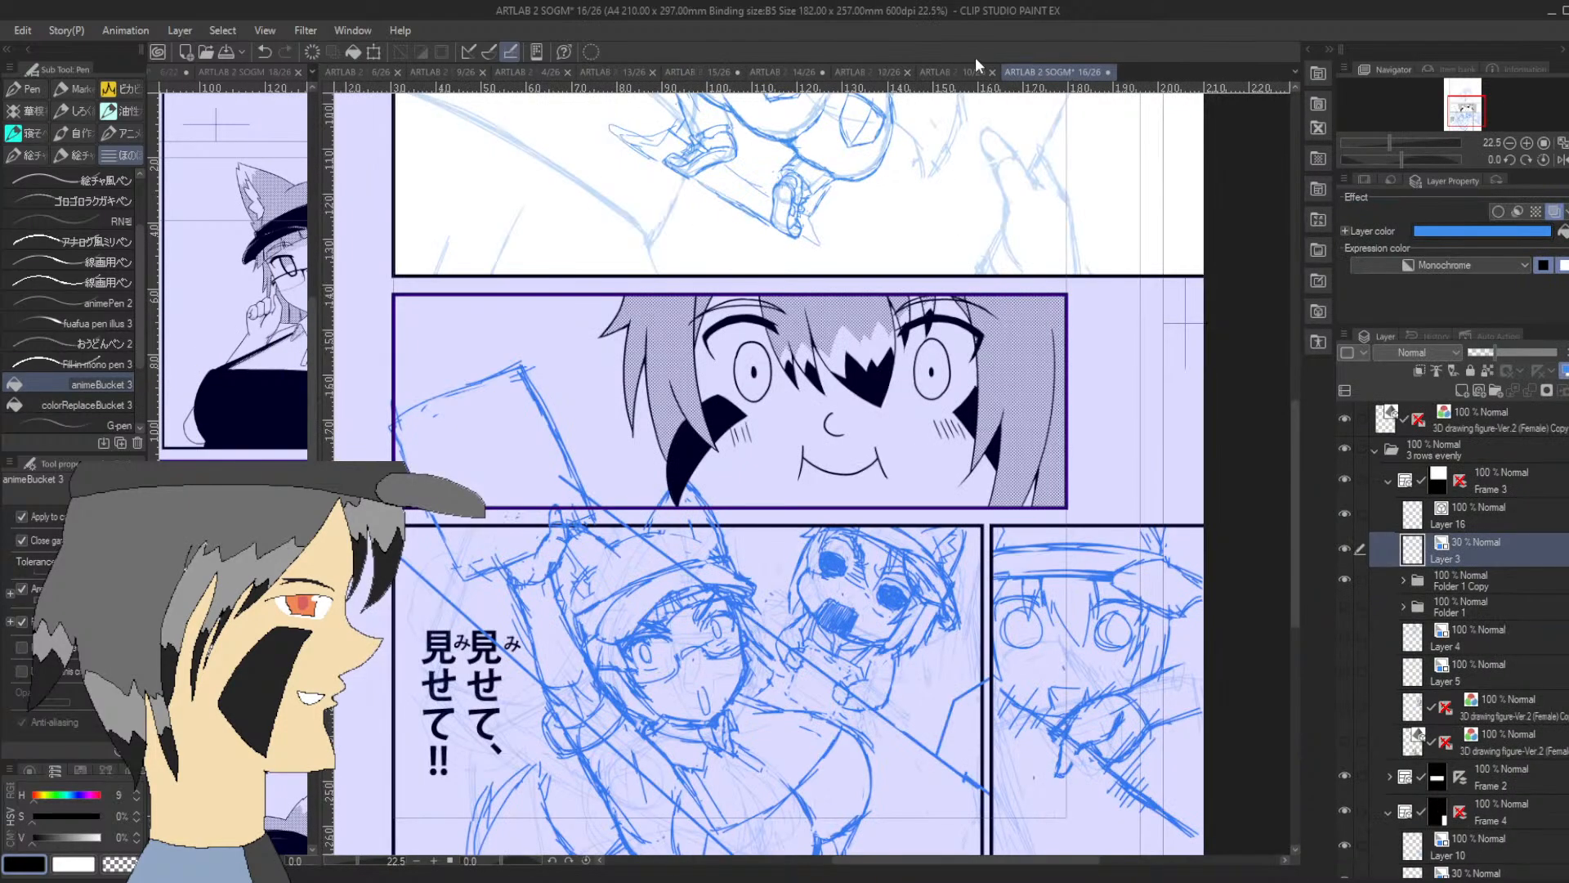
click(943, 71)
click(878, 72)
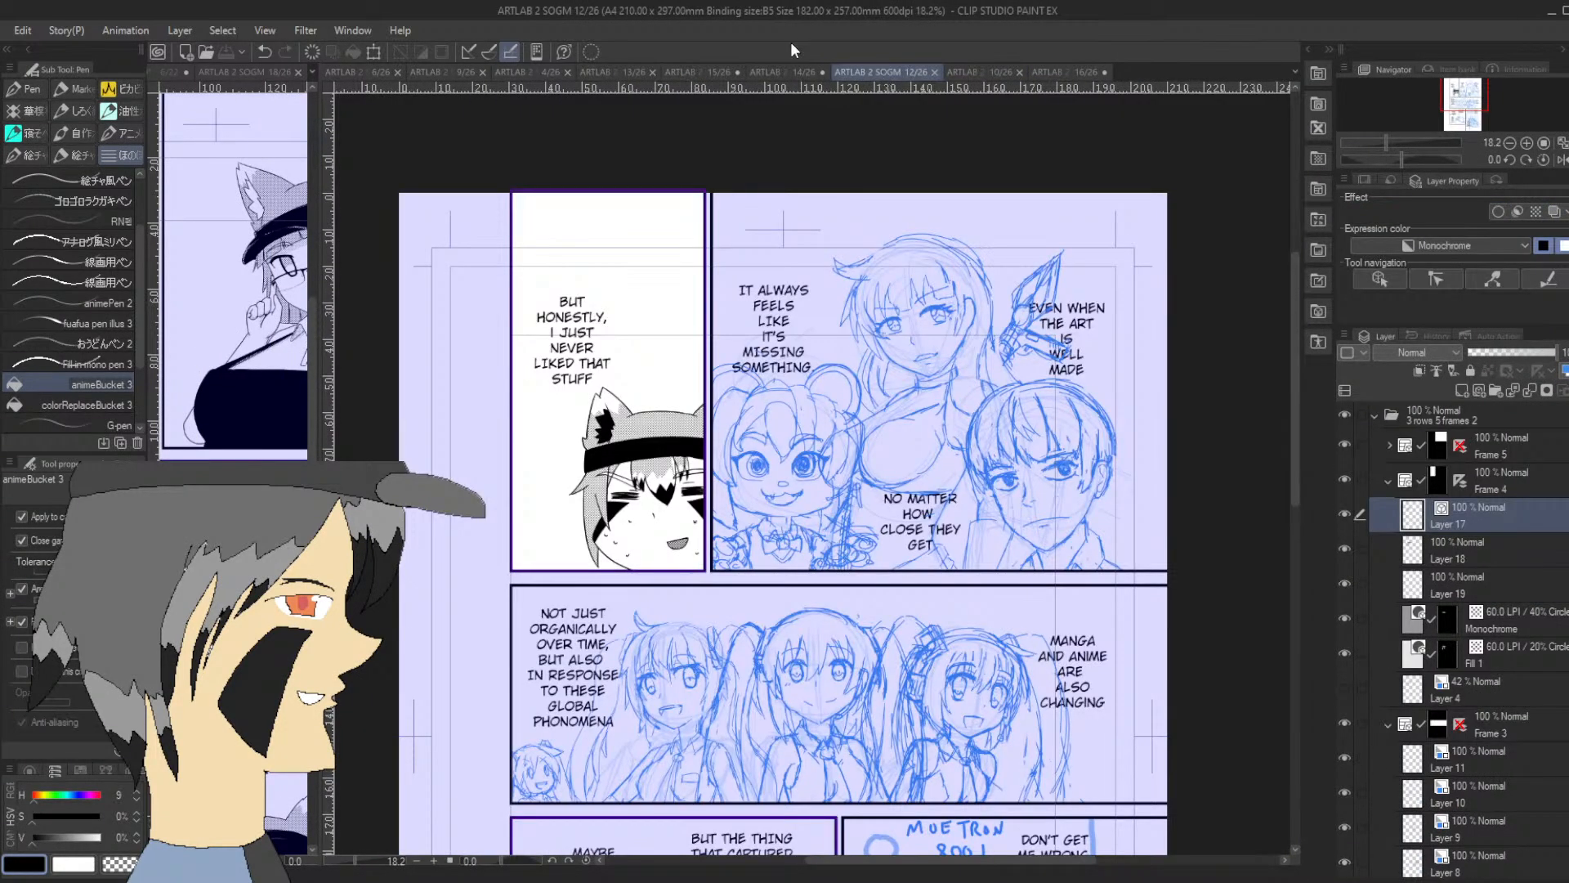
click(784, 72)
click(696, 72)
click(610, 74)
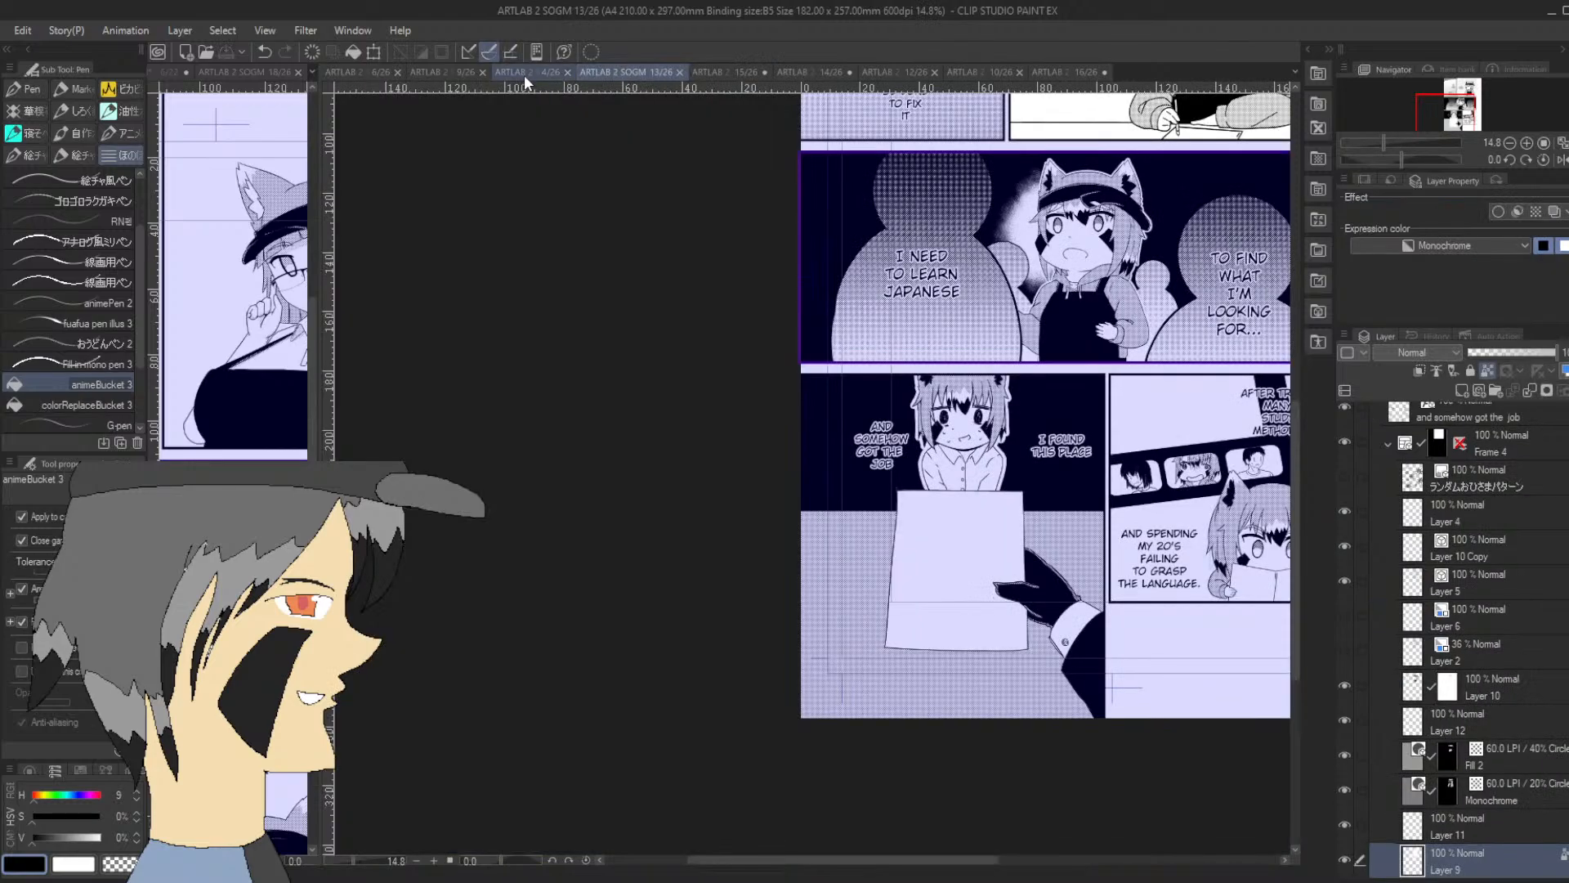
click(523, 75)
click(448, 72)
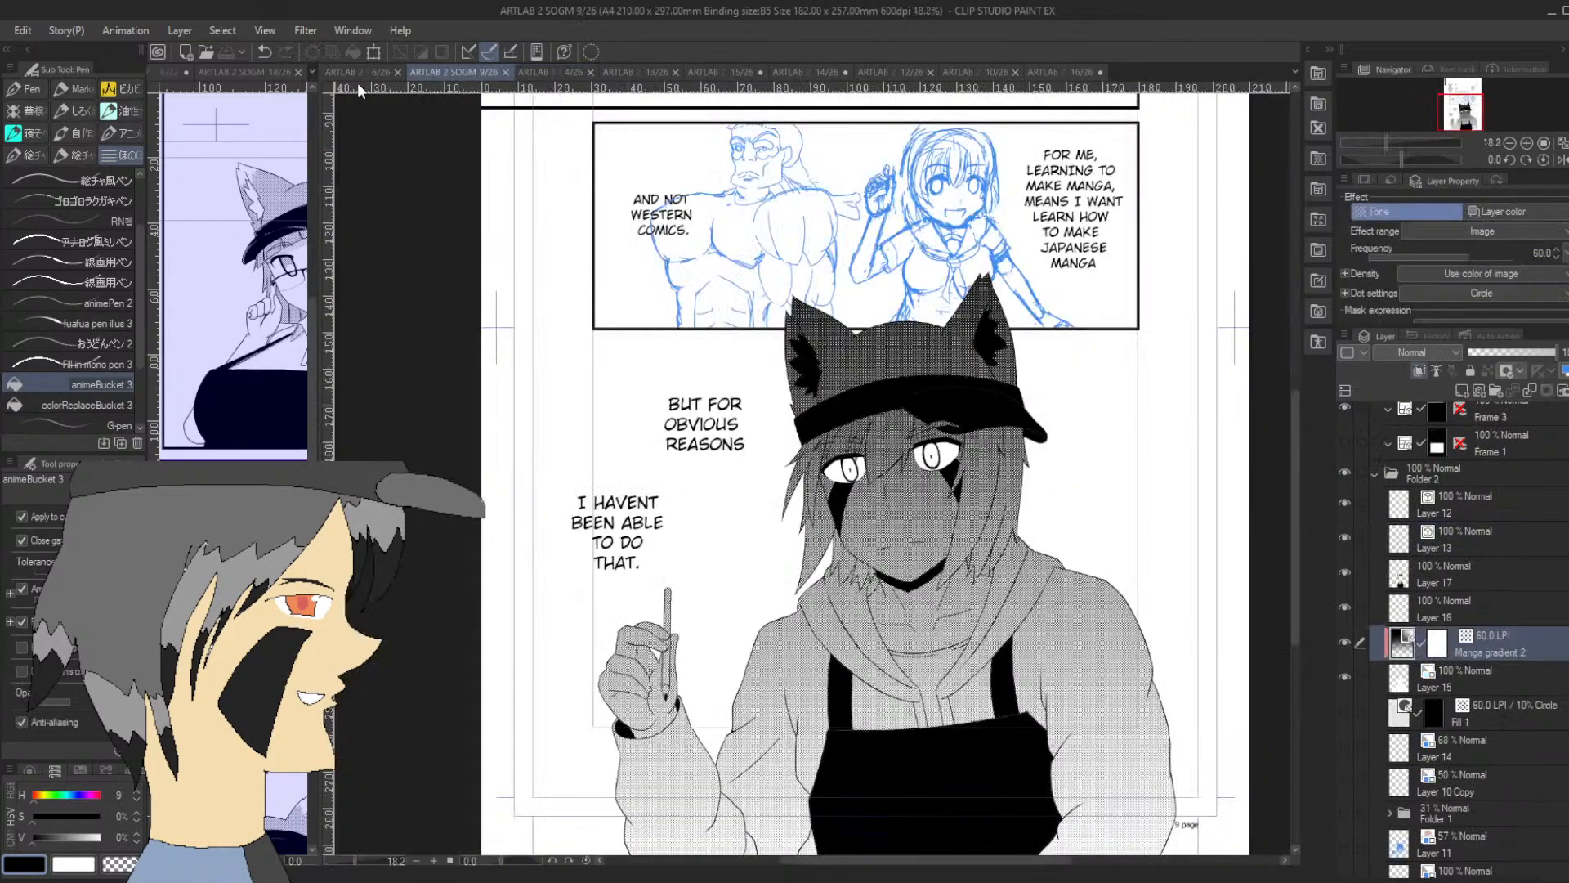
click(357, 74)
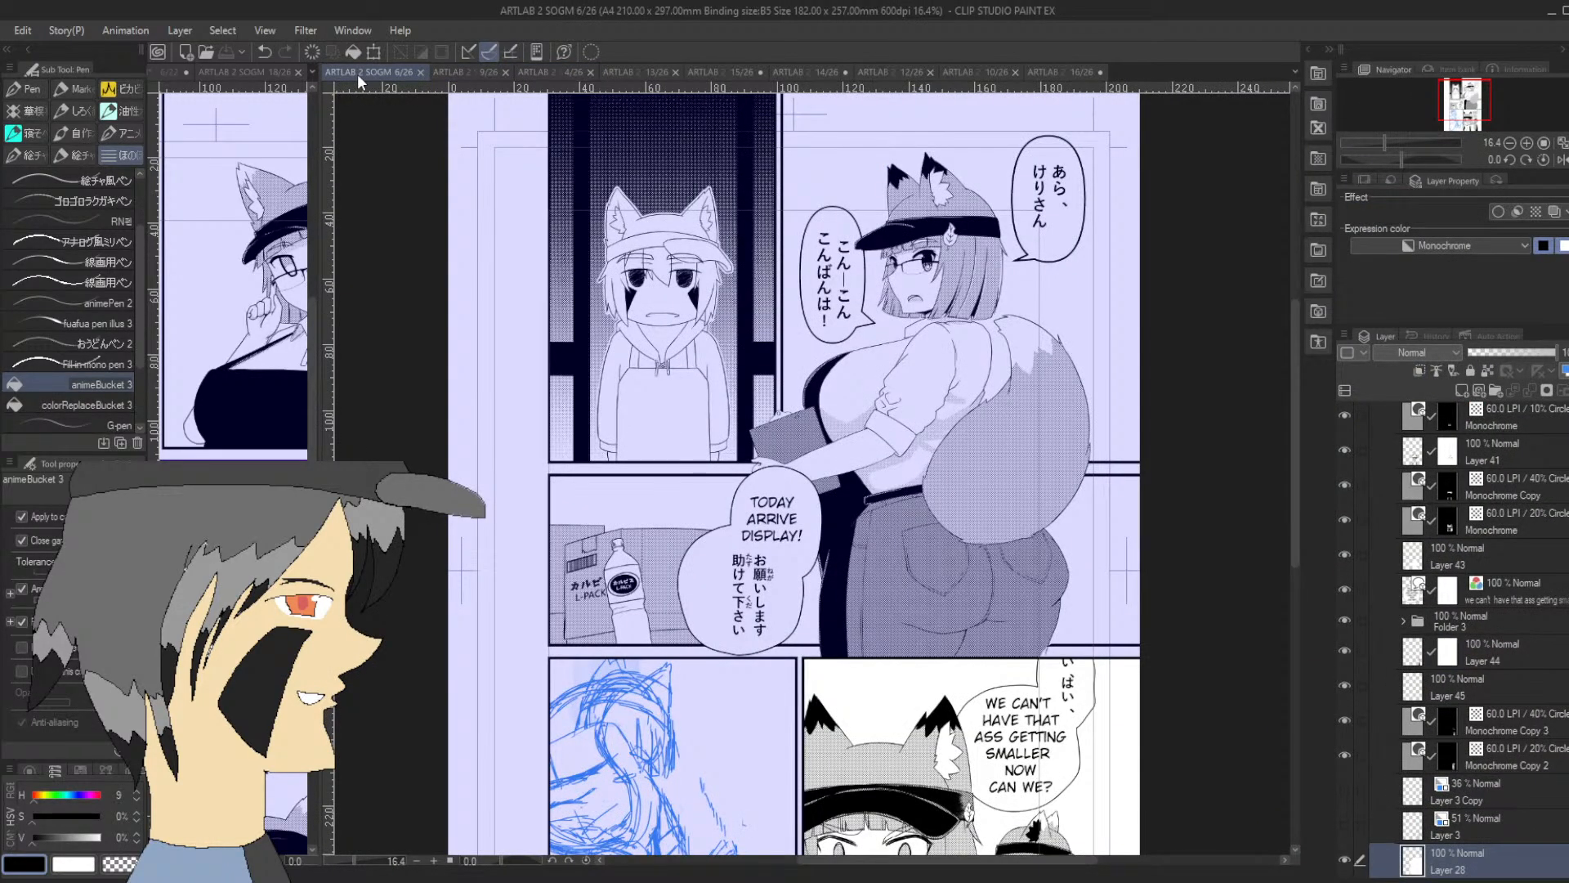
click(1028, 67)
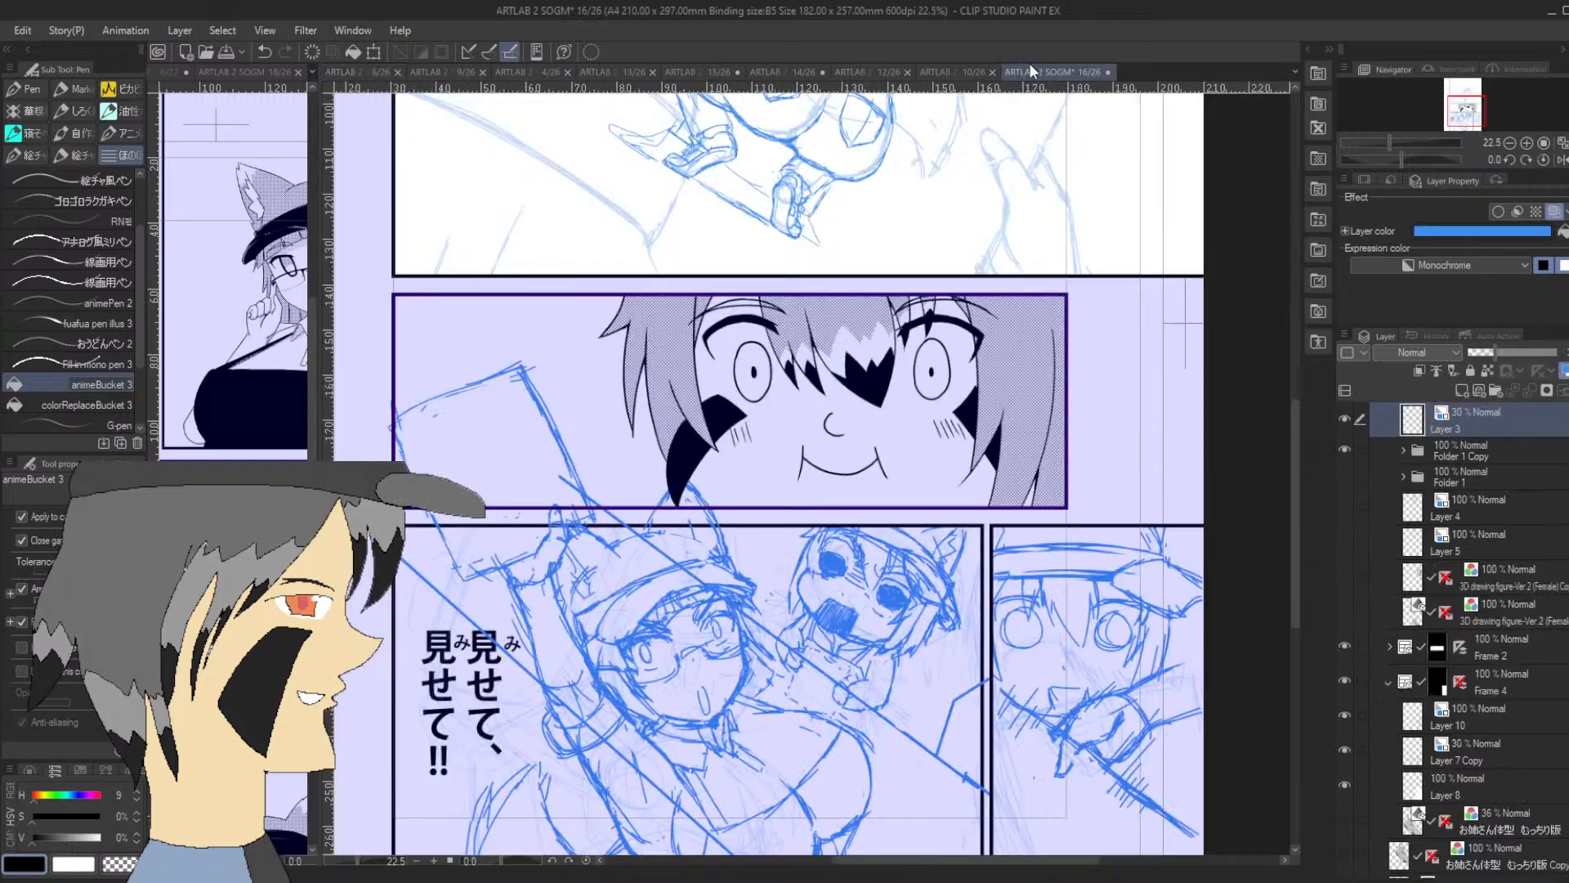
click(917, 69)
click(876, 69)
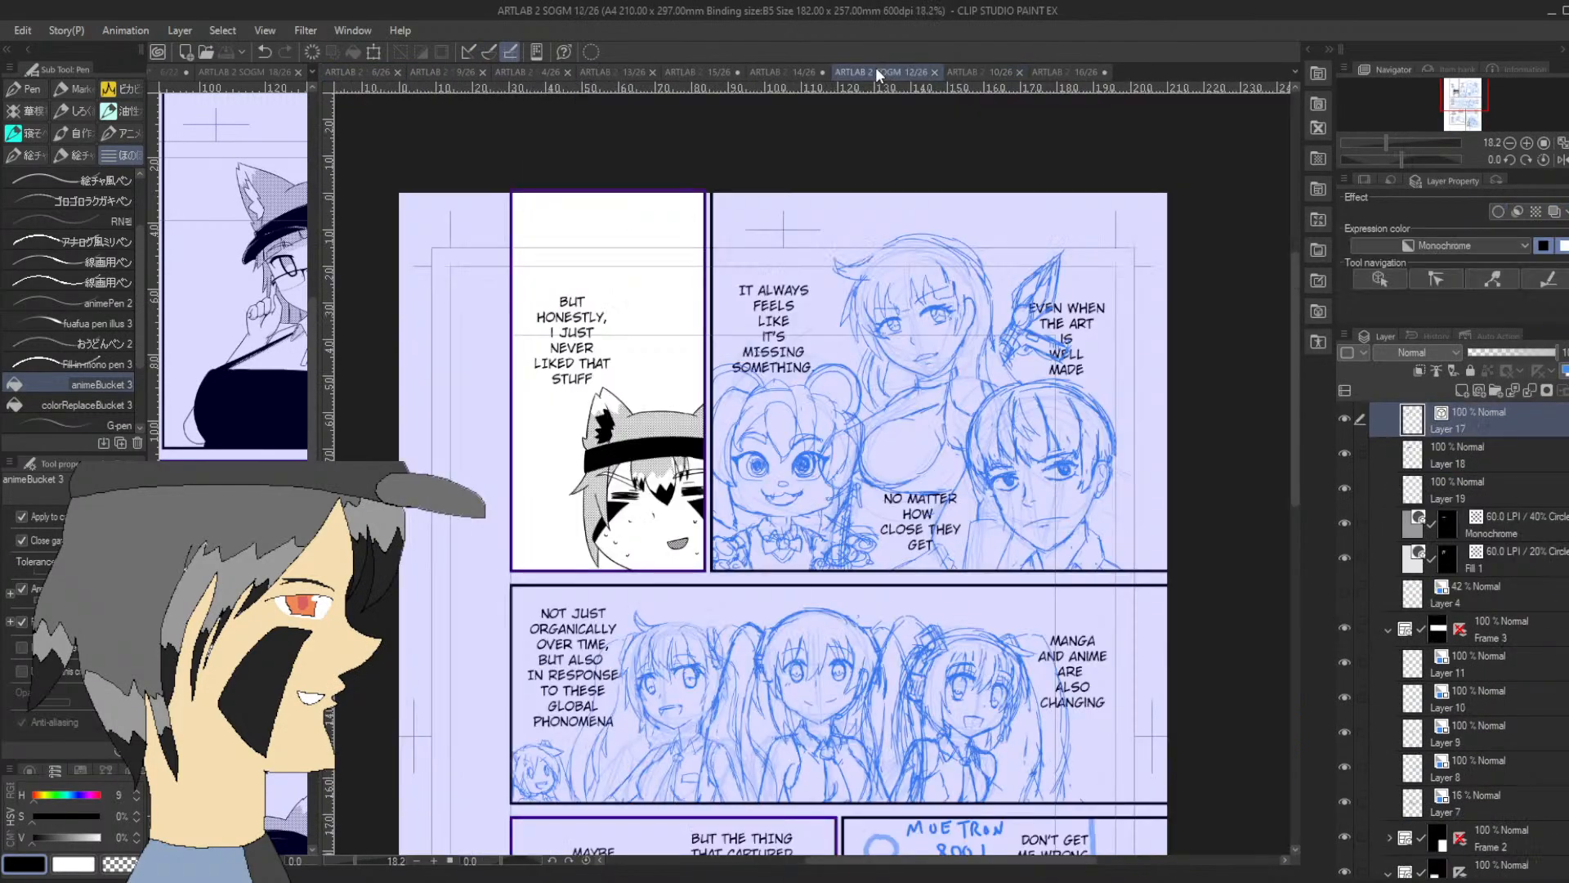
click(784, 72)
Return to page 15/26, undo the trousers fill, and fill the fox tail with the 20% dot tone
click(708, 72)
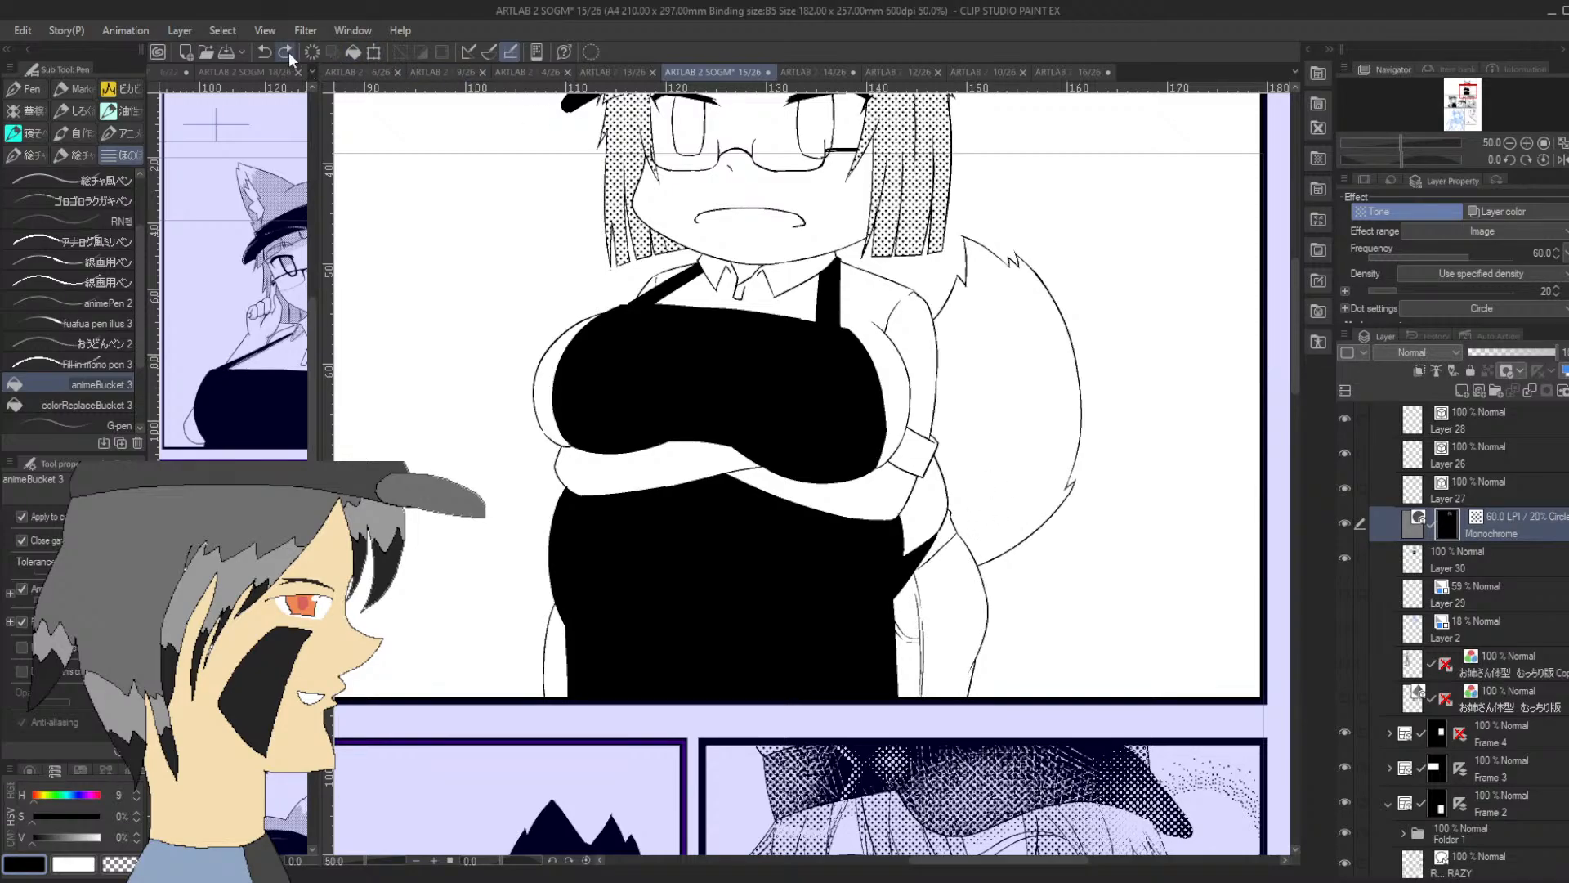
click(1005, 351)
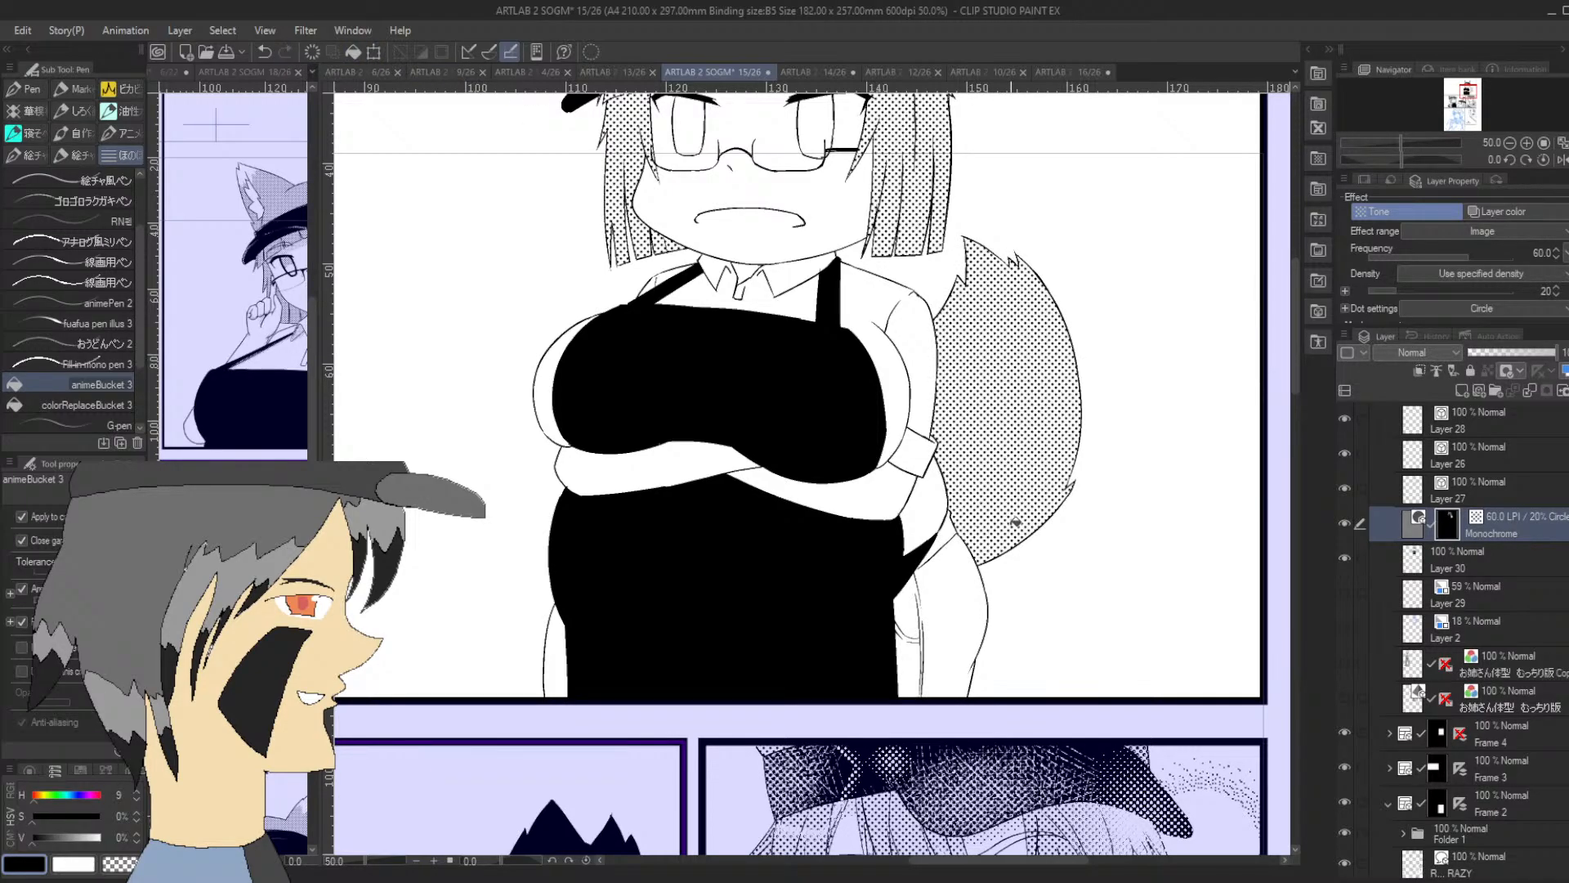
Apply the 55.0 LPI / 50% Circle Monochrome tone to a small lassoed area of the trousers, with frequency 60.0 and density 40
key(m)
mouse_move(932, 582)
mouse_down()
mouse_move(952, 615)
mouse_move(929, 573)
mouse_up()
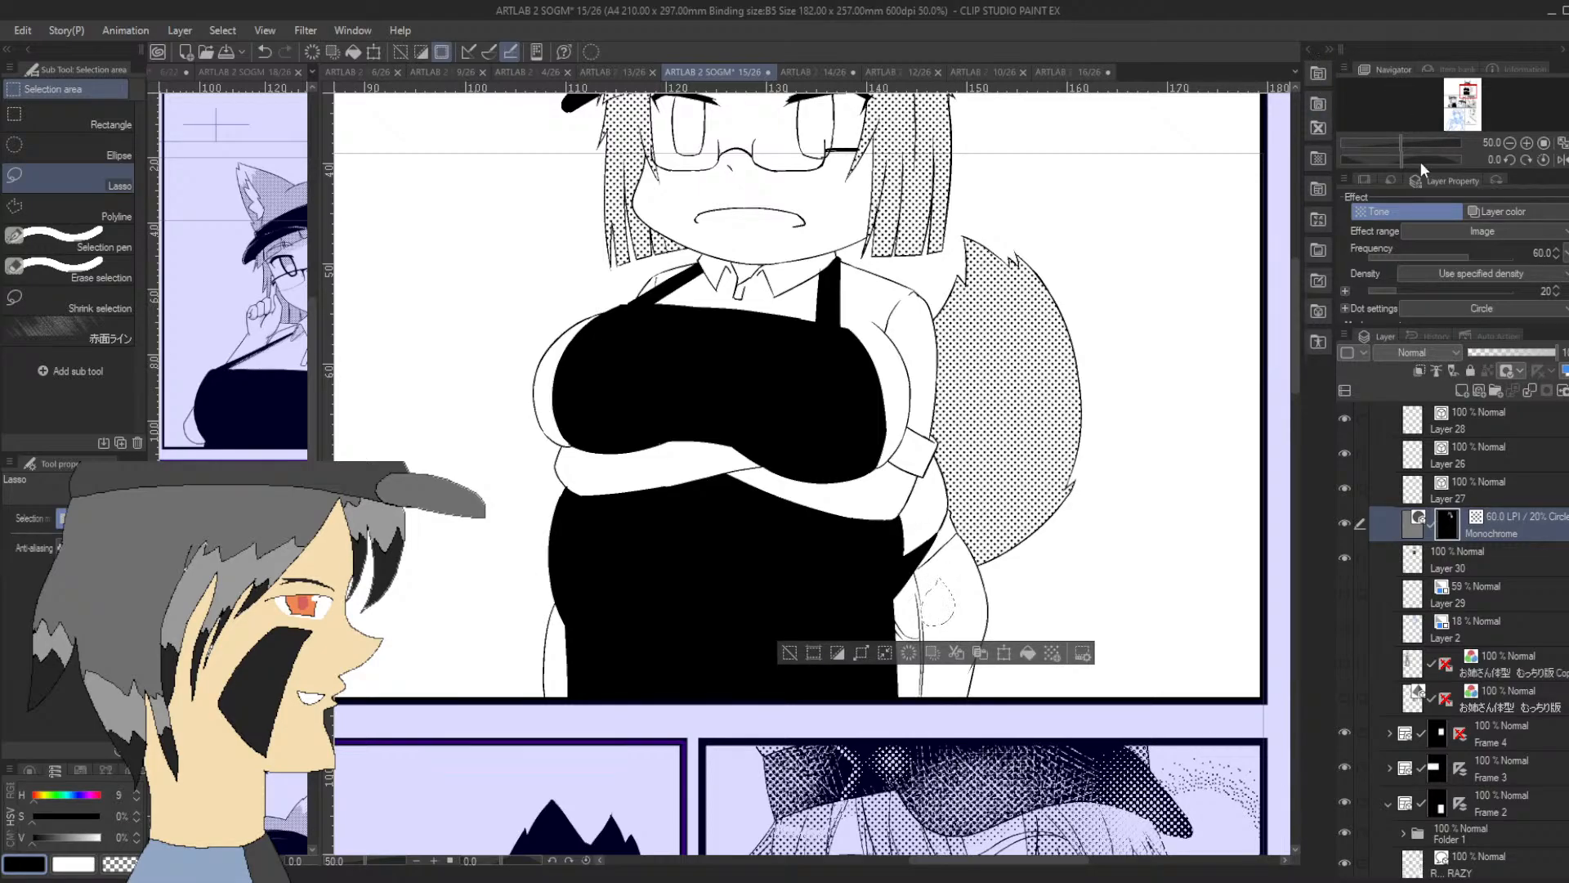
click(1310, 48)
mouse_move(1227, 163)
mouse_down()
mouse_move(968, 332)
mouse_move(668, 610)
mouse_up()
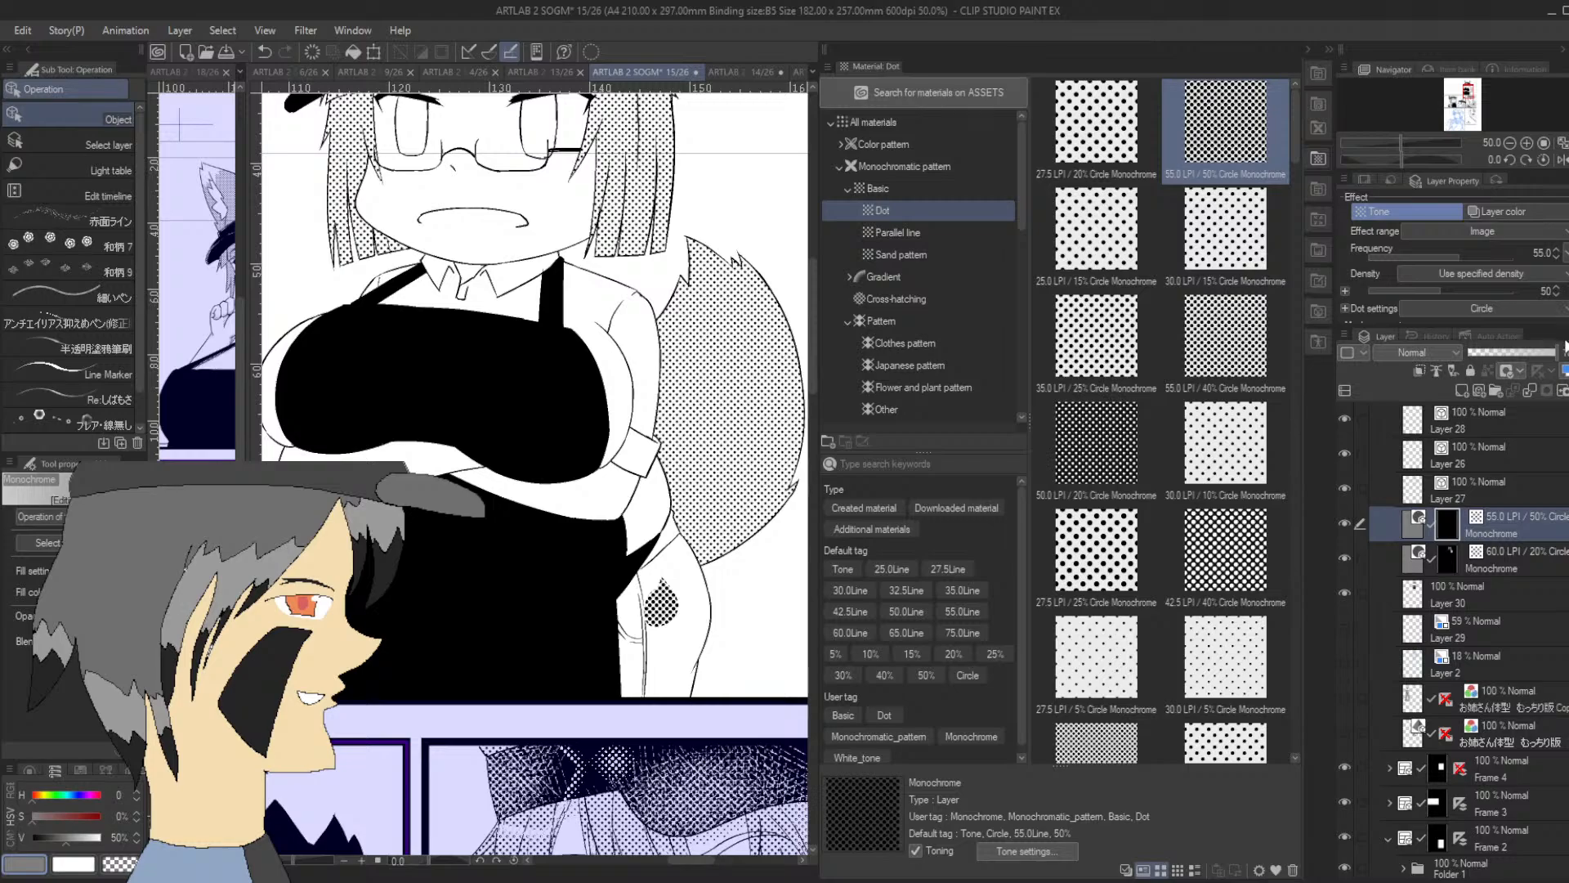
click(1565, 374)
click(1560, 304)
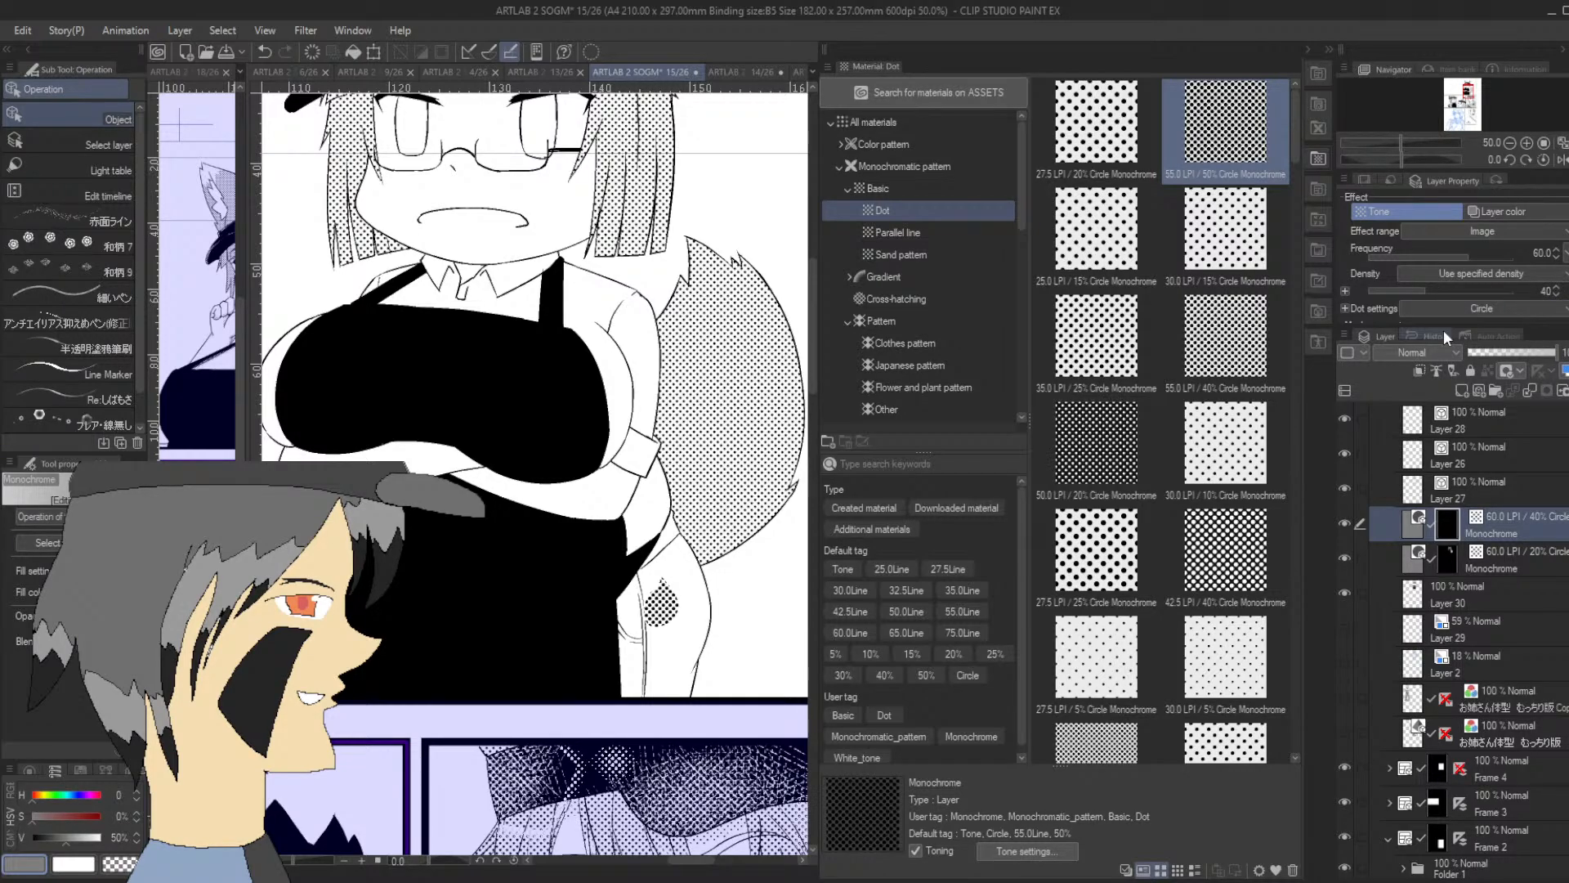
Hide the solid-black Layer 30, move it above both tone layers, and make the 40% tone layer active
click(1346, 594)
drag(1489, 595, 1489, 530)
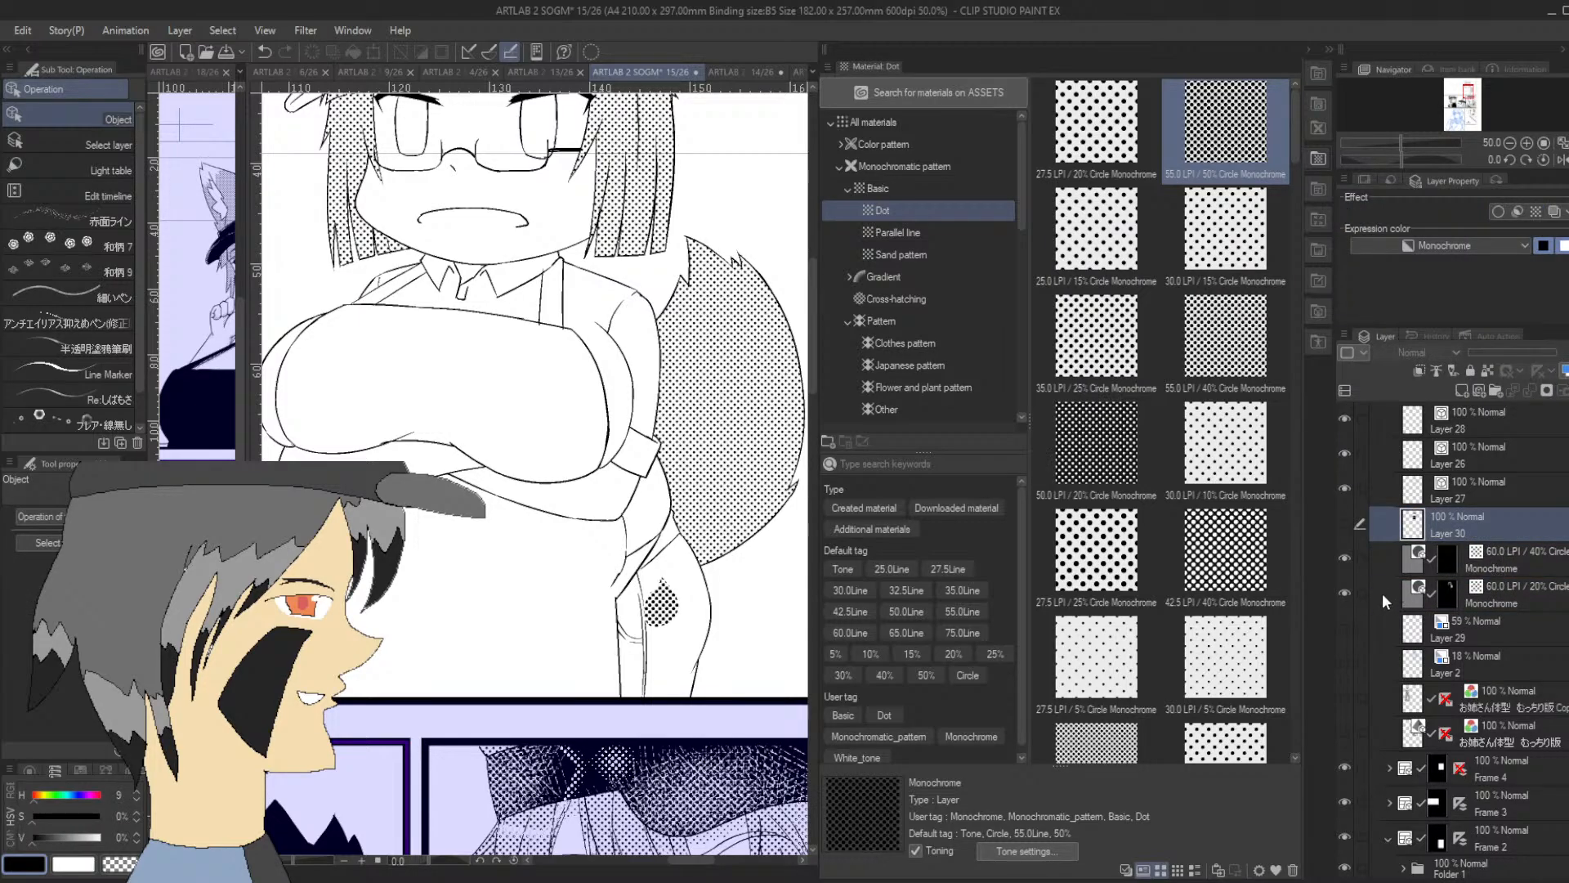
click(1457, 550)
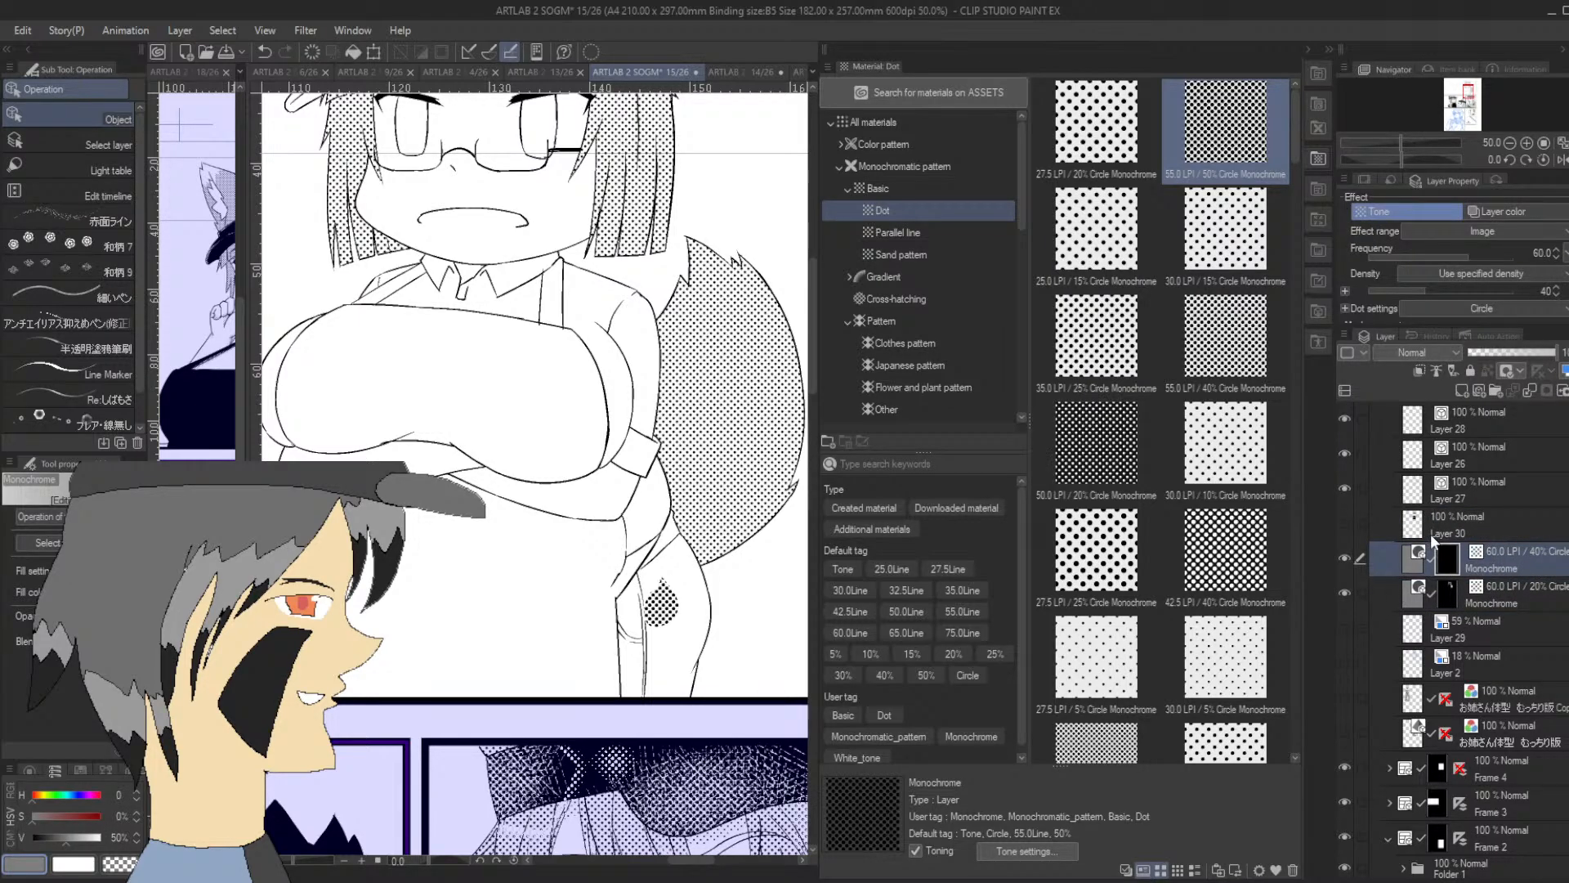
Fill the trousers and the whole apron, including its shoulder straps, with the 40% dot tone using animeBucket 3
key(p)
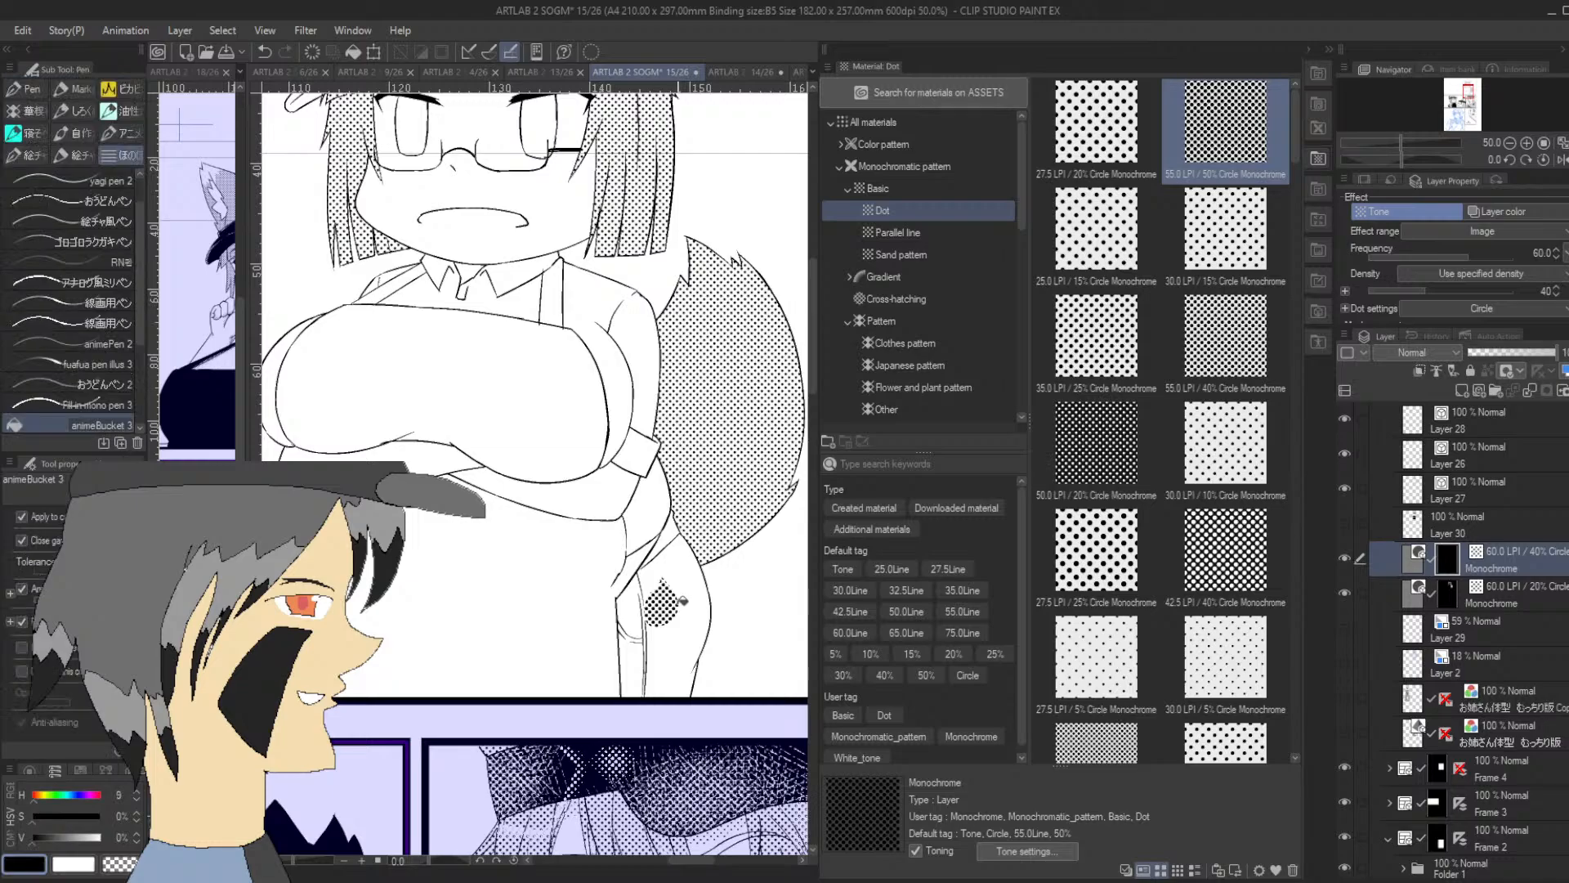
click(681, 580)
click(652, 576)
click(630, 602)
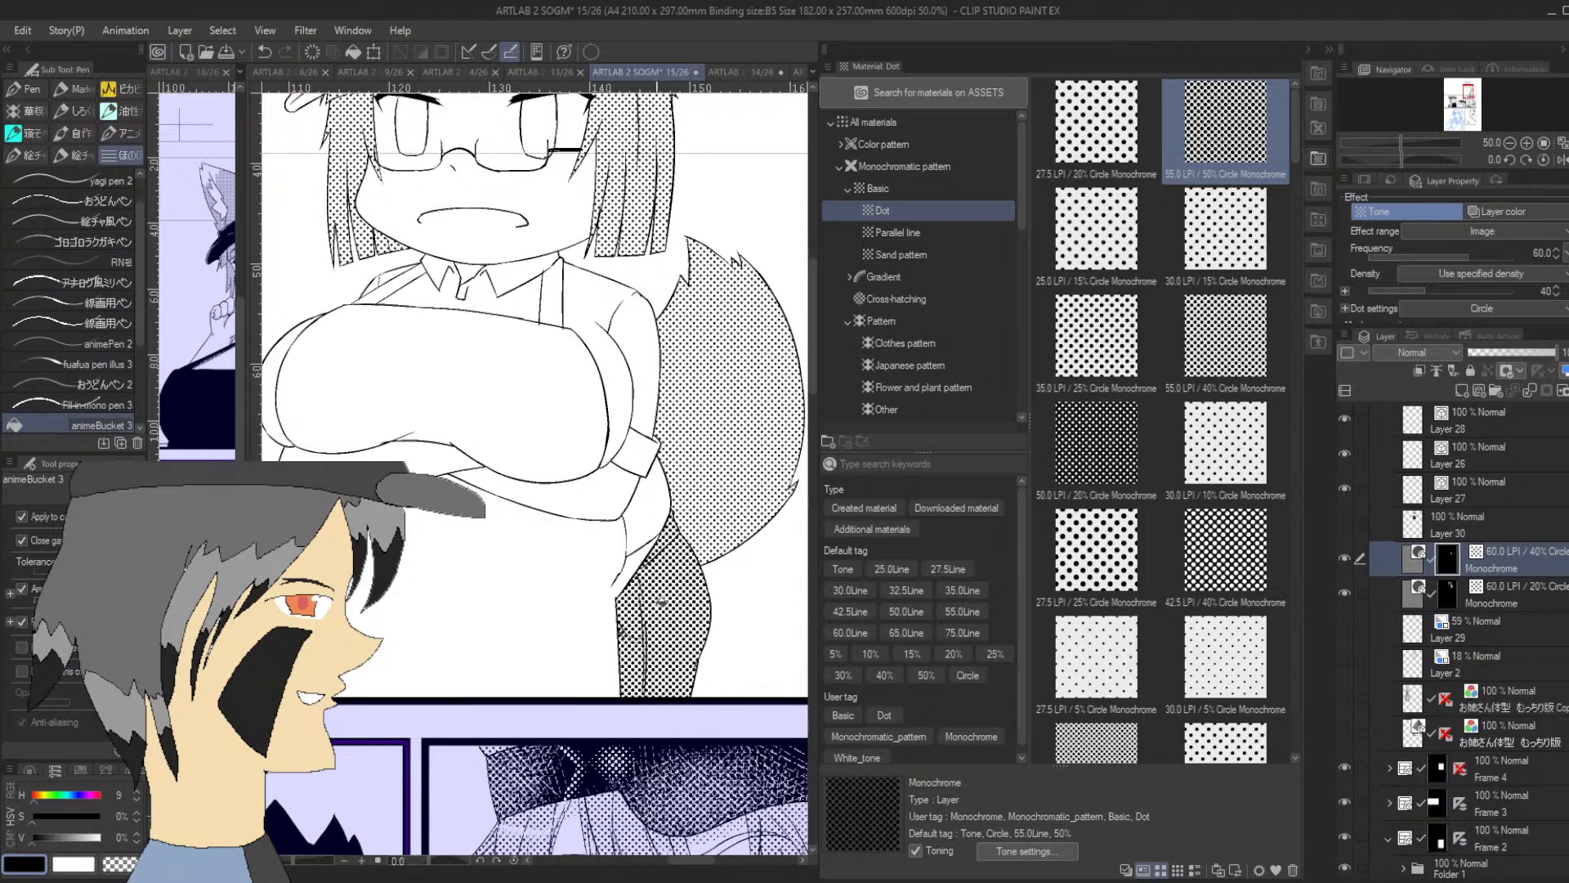
click(546, 595)
click(540, 434)
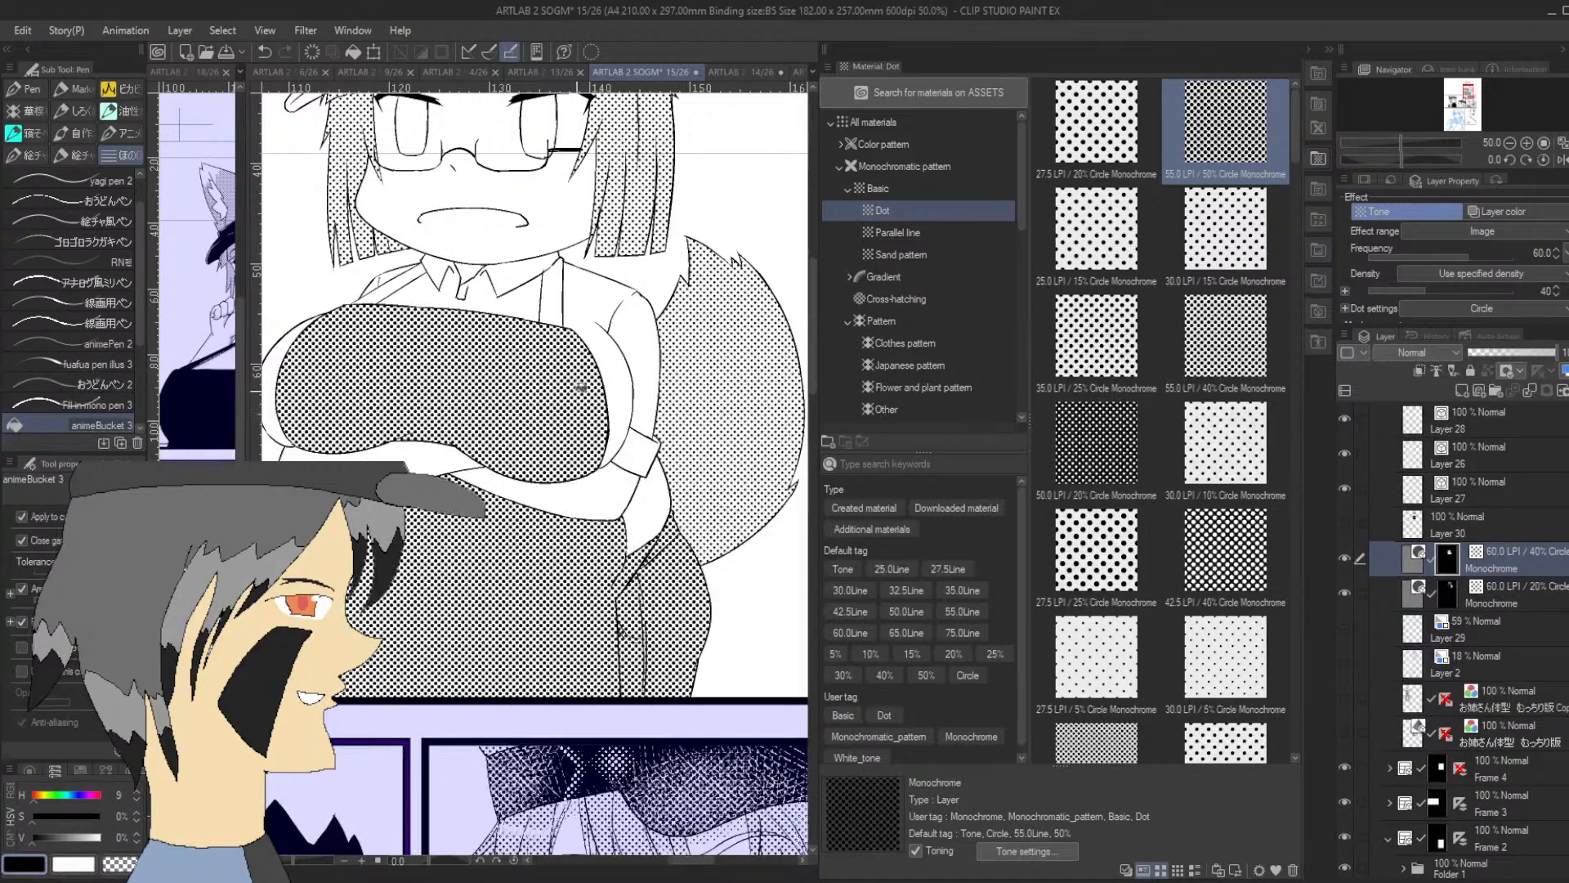
click(555, 333)
click(397, 275)
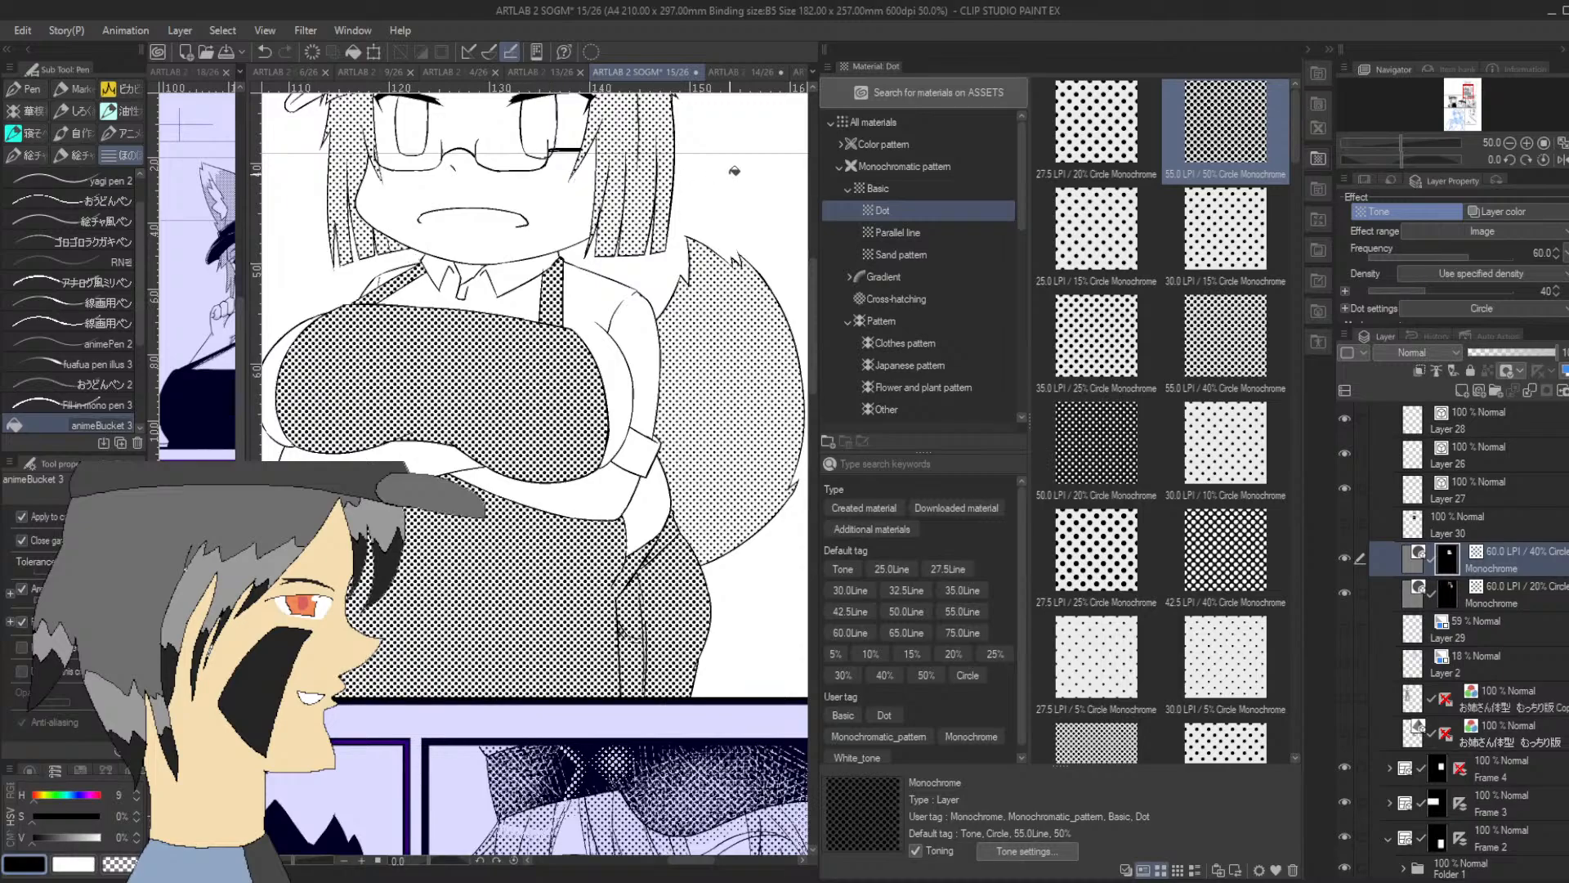
Fill the cap's brim and band with the 40% dot tone and show the solid-black Layer 30 again
drag(1468, 92, 1466, 84)
click(481, 376)
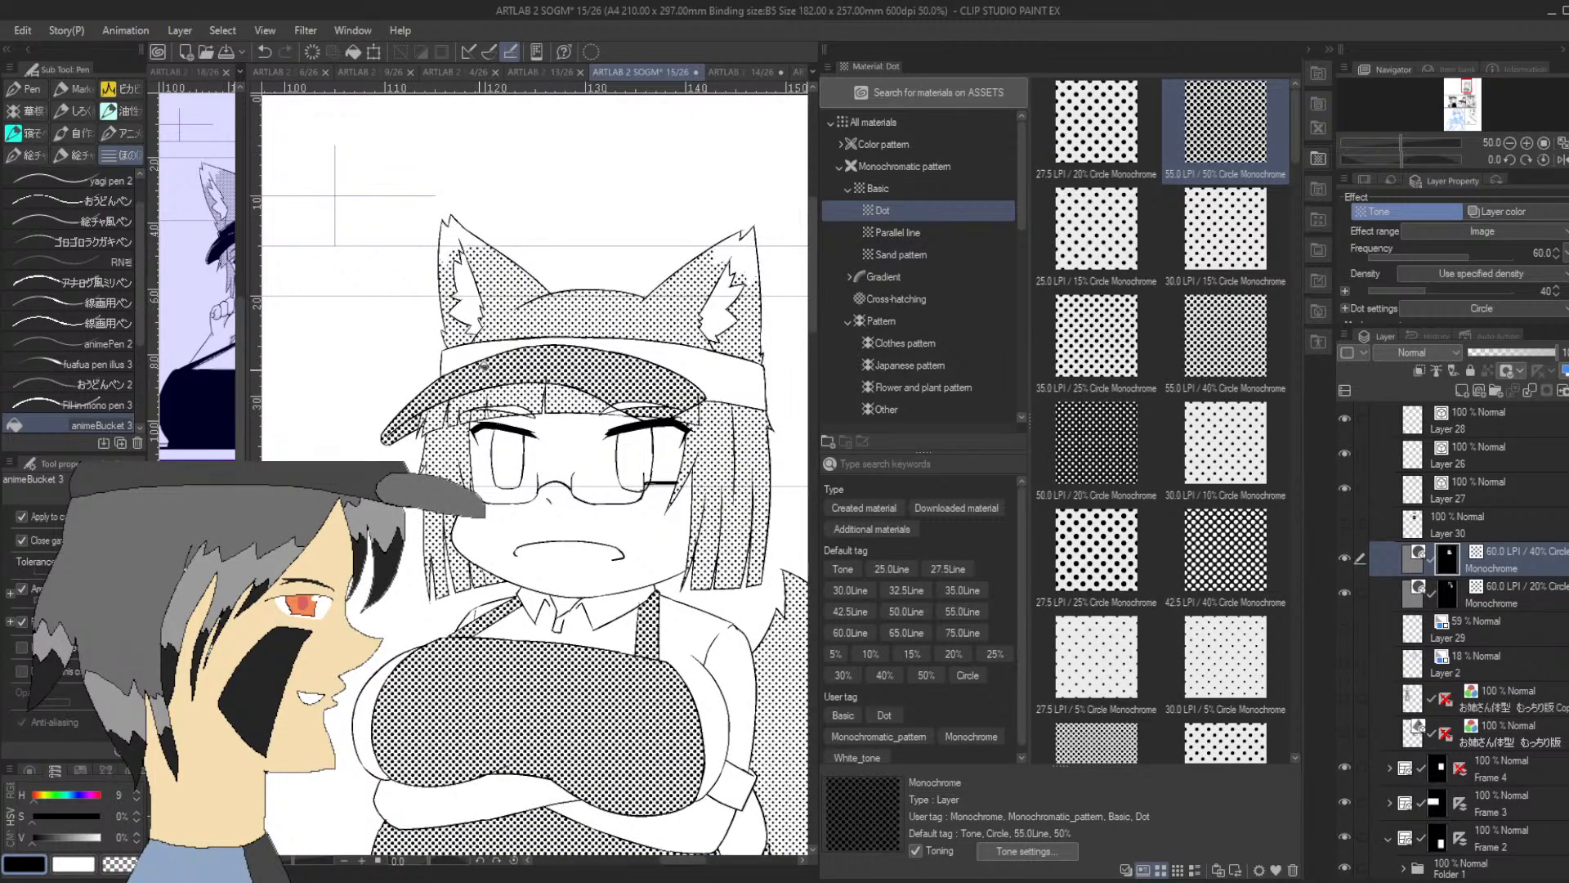
click(484, 360)
click(732, 376)
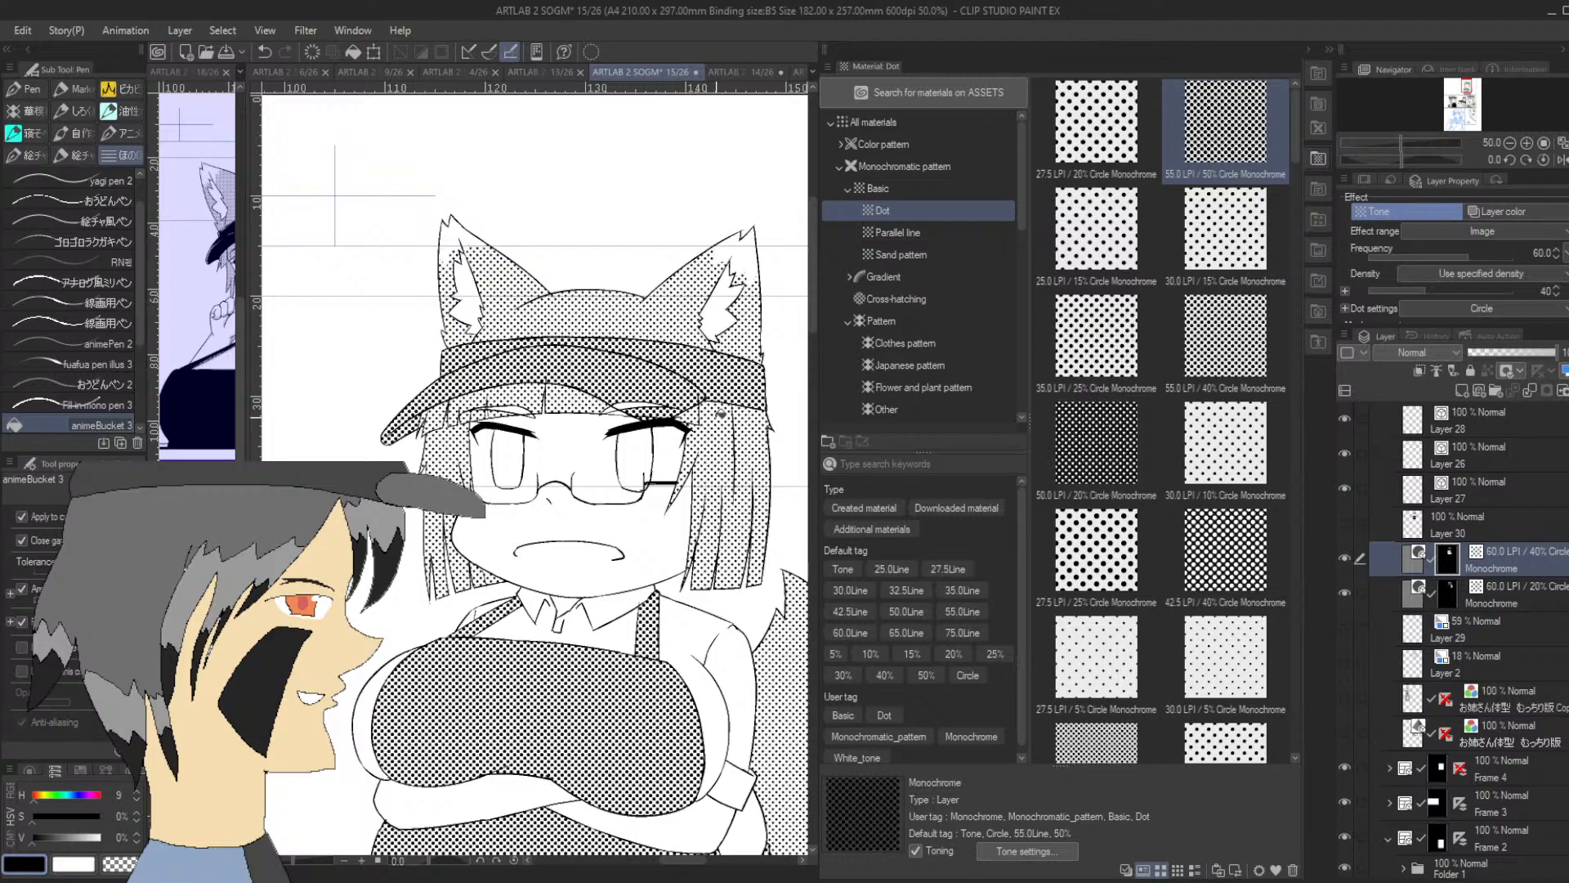
click(1345, 524)
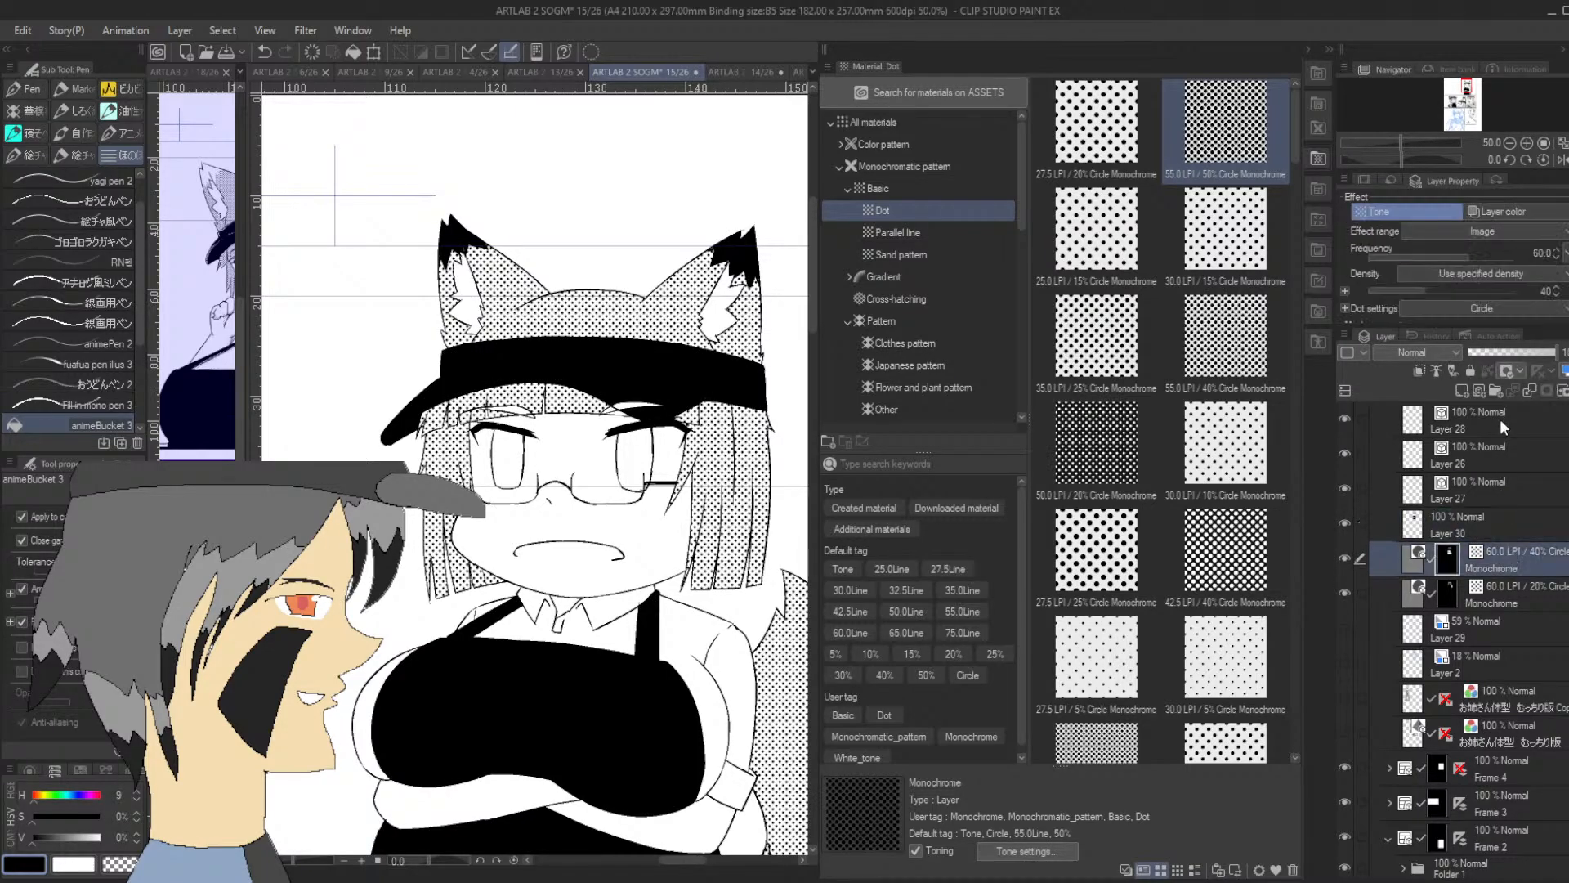
Create a new layer above the tone layers and outline a jagged fur patch across the tail tip in black with the G-pen
click(1460, 390)
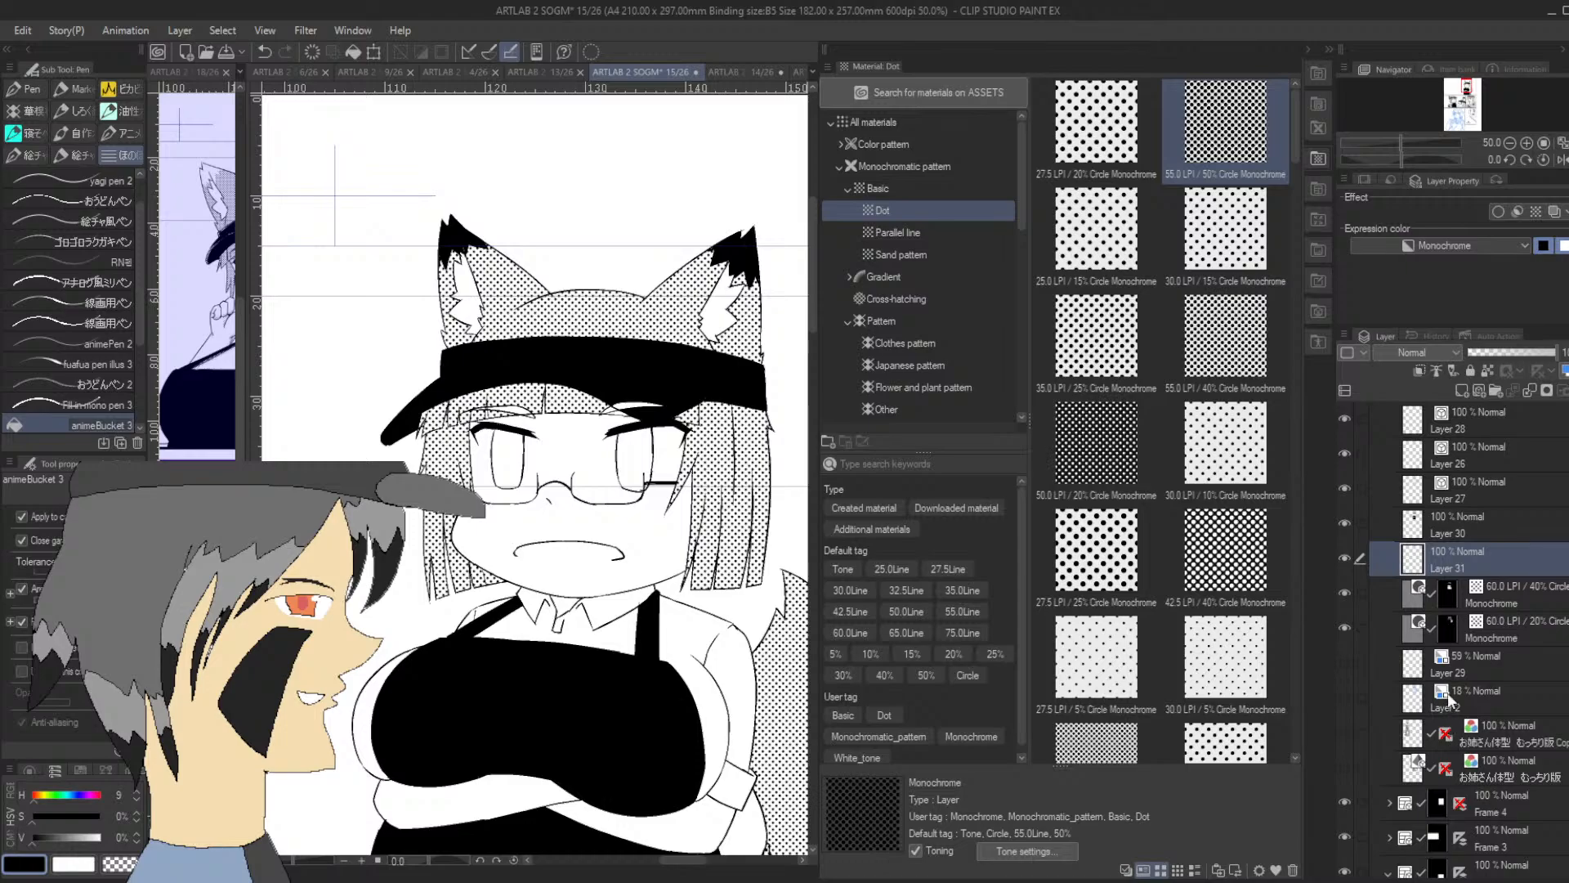
click(69, 862)
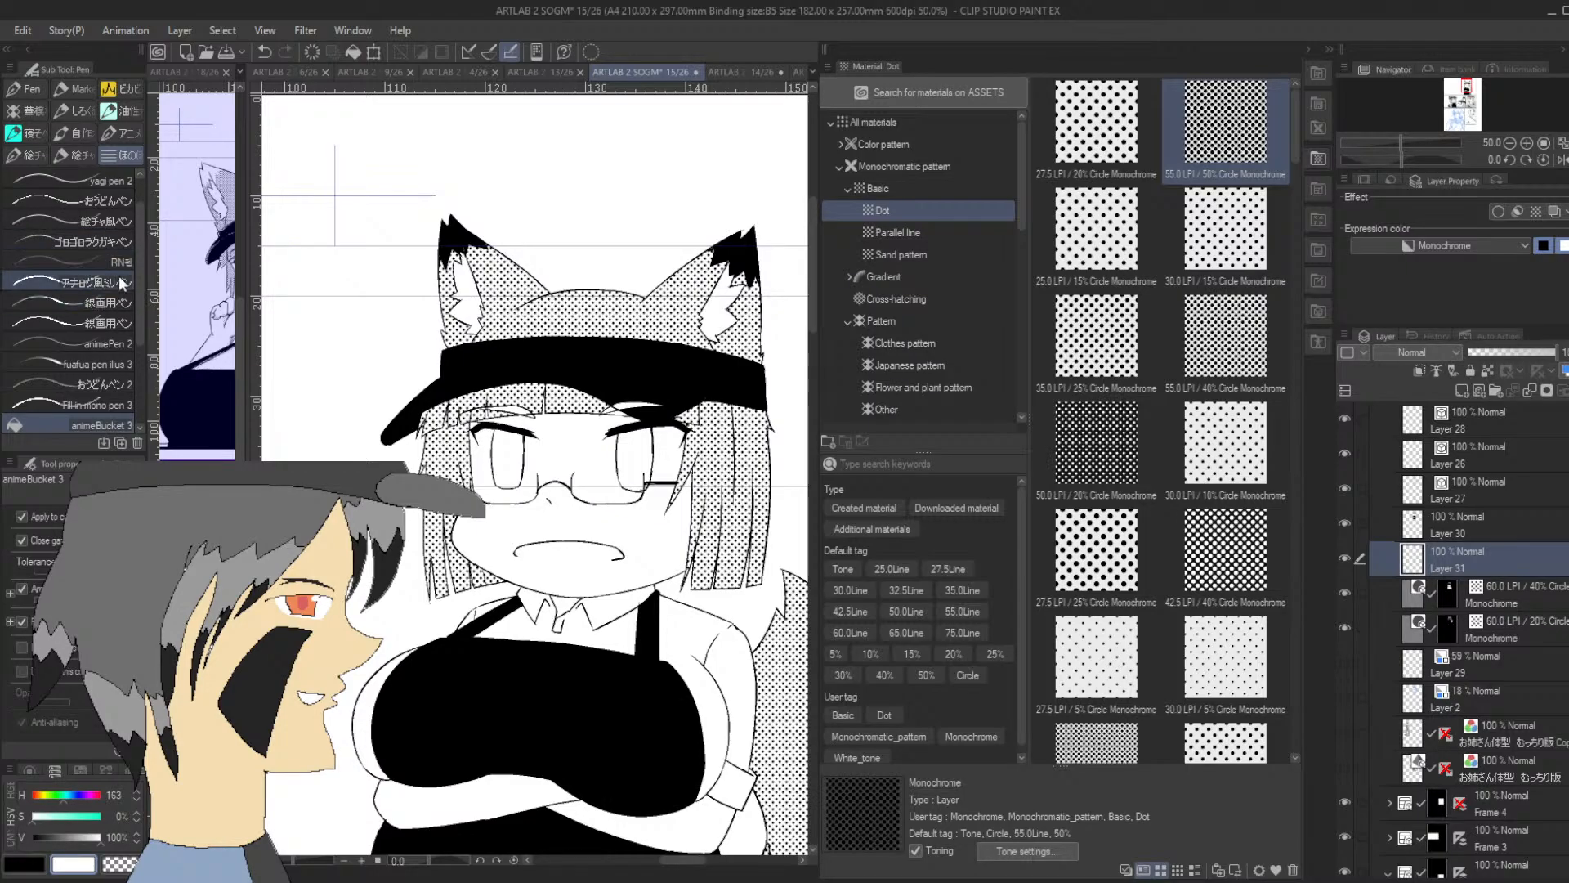
click(35, 865)
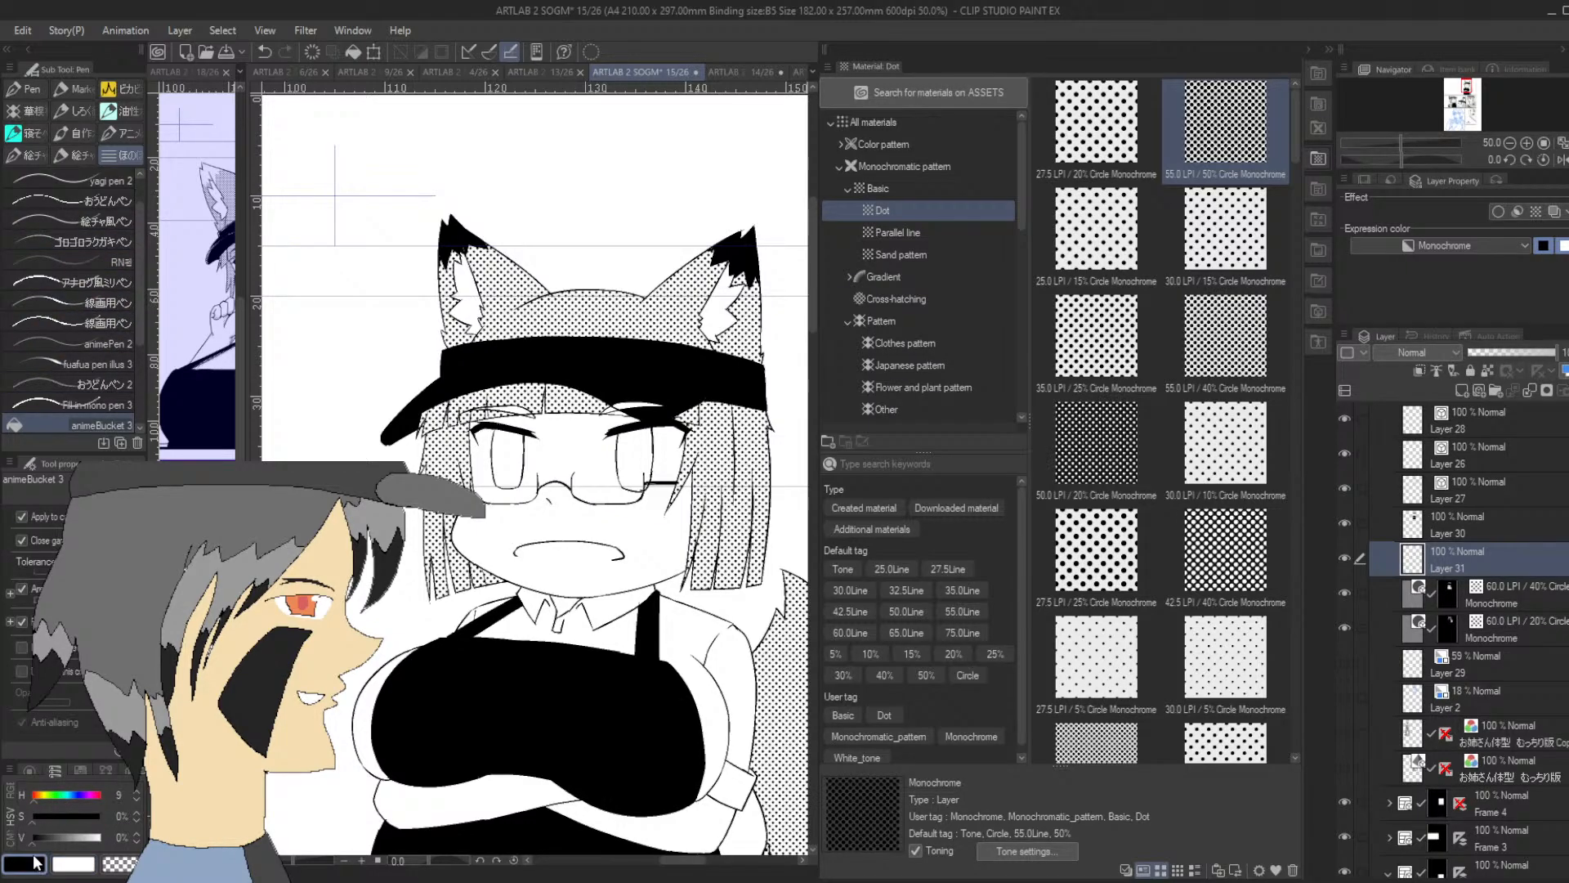
drag(1470, 86, 1469, 88)
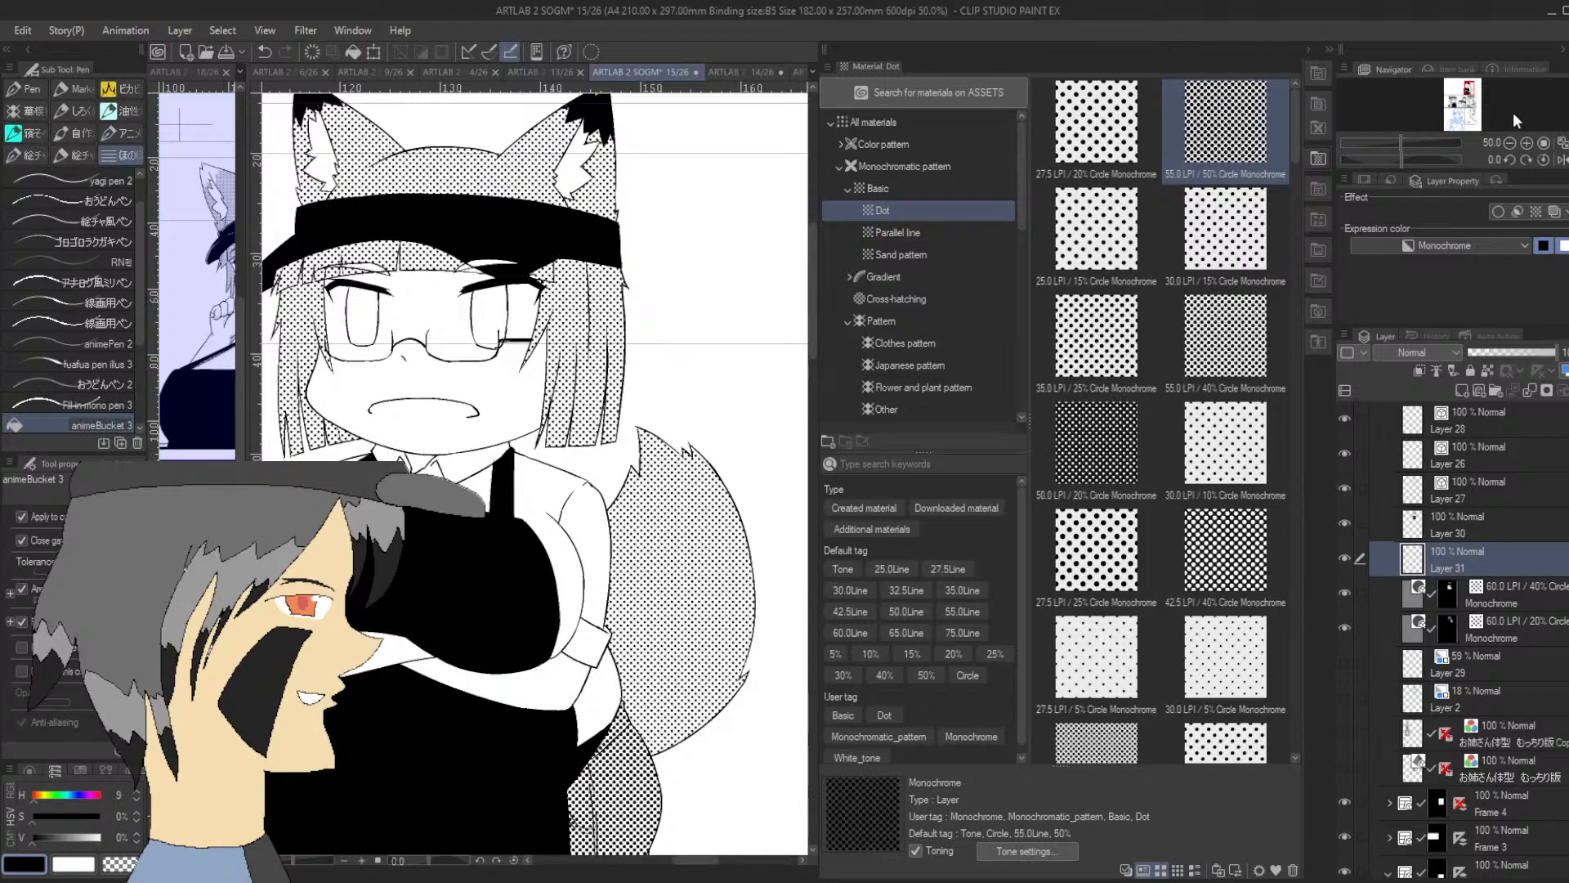
click(1527, 144)
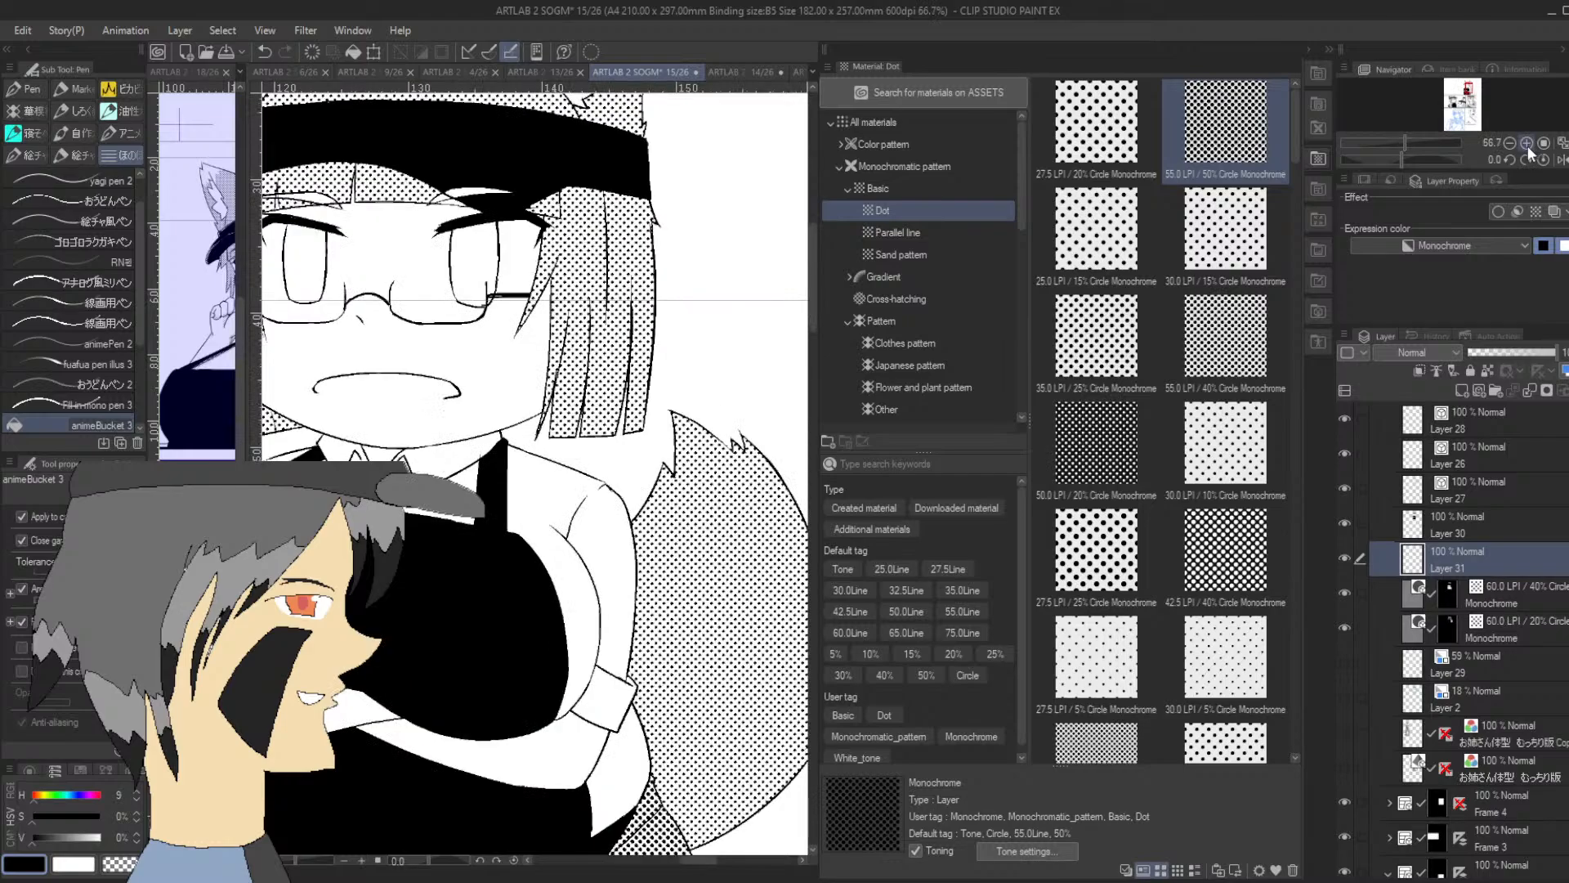
drag(139, 326, 135, 359)
click(120, 405)
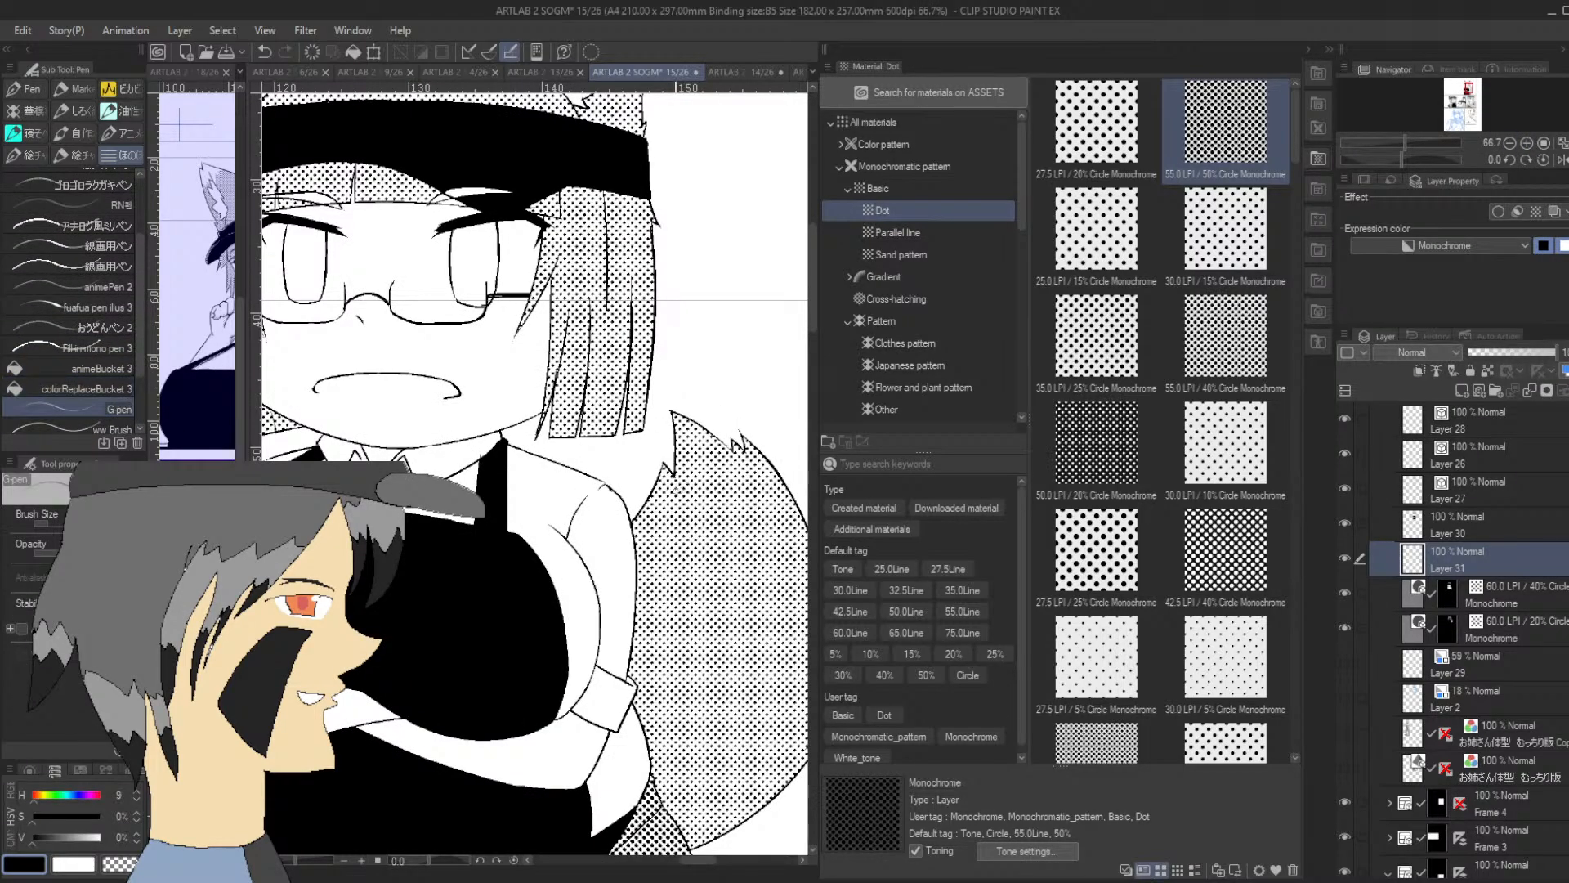
mouse_move(664, 478)
mouse_down()
mouse_move(664, 518)
mouse_move(688, 483)
mouse_move(731, 544)
mouse_move(747, 496)
mouse_move(698, 505)
mouse_move(717, 537)
mouse_move(737, 484)
mouse_move(756, 498)
mouse_move(755, 468)
mouse_move(794, 500)
mouse_up()
key(ctrl+z)
key(ctrl+z)
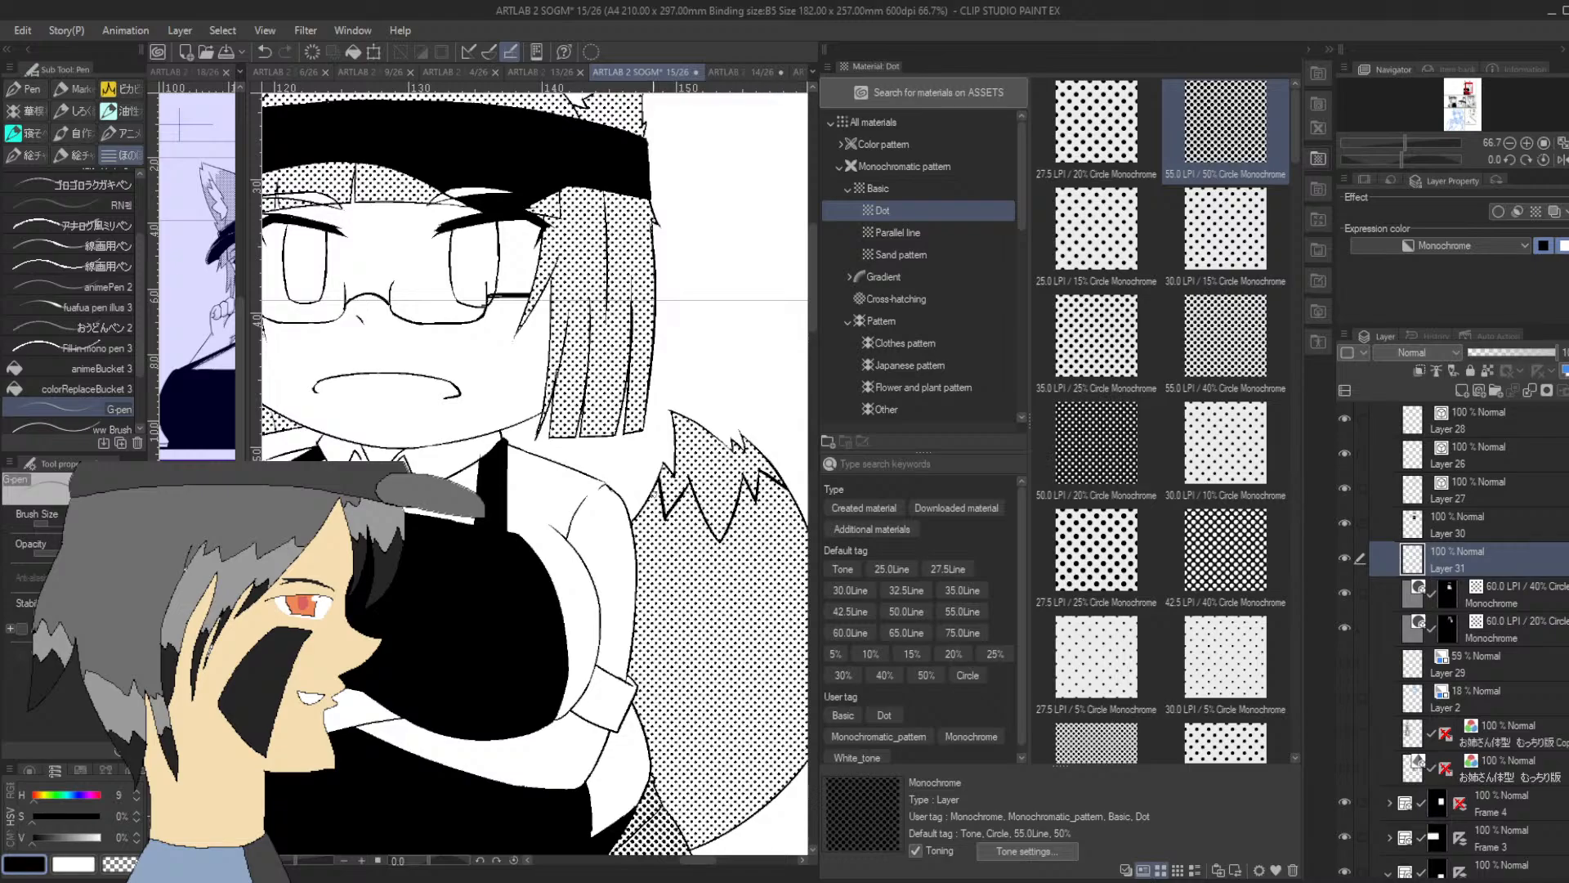
mouse_move(662, 482)
mouse_down()
mouse_move(649, 502)
mouse_move(662, 479)
mouse_up()
Fill the outlined tail tip with black using animeBucket 3, and recolour it white with colorReplaceBucket 3
click(98, 368)
click(714, 470)
click(763, 469)
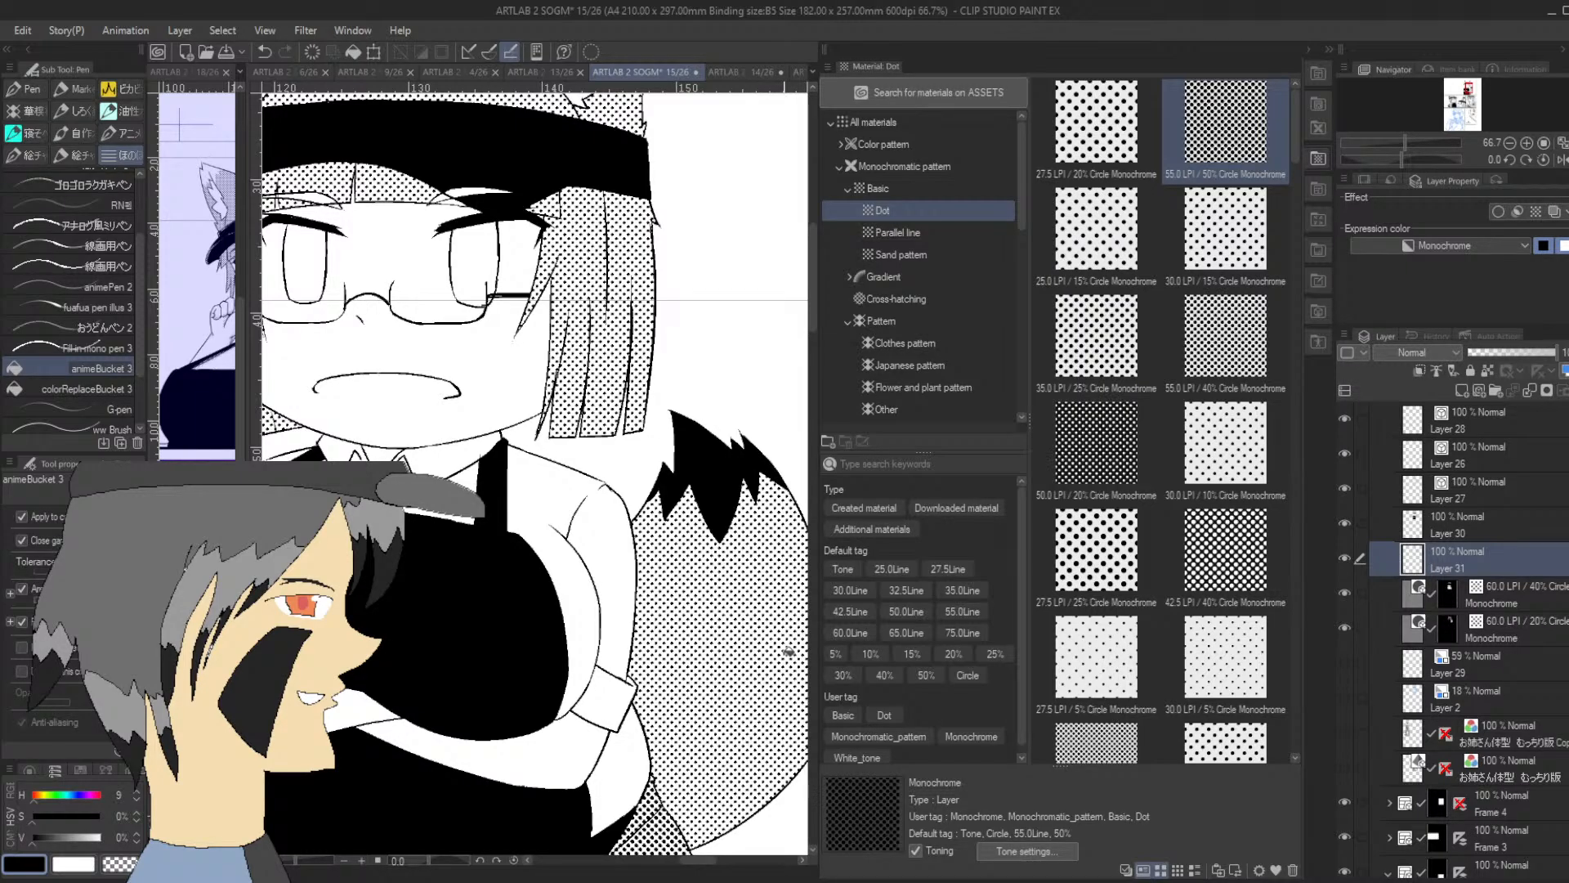
click(119, 390)
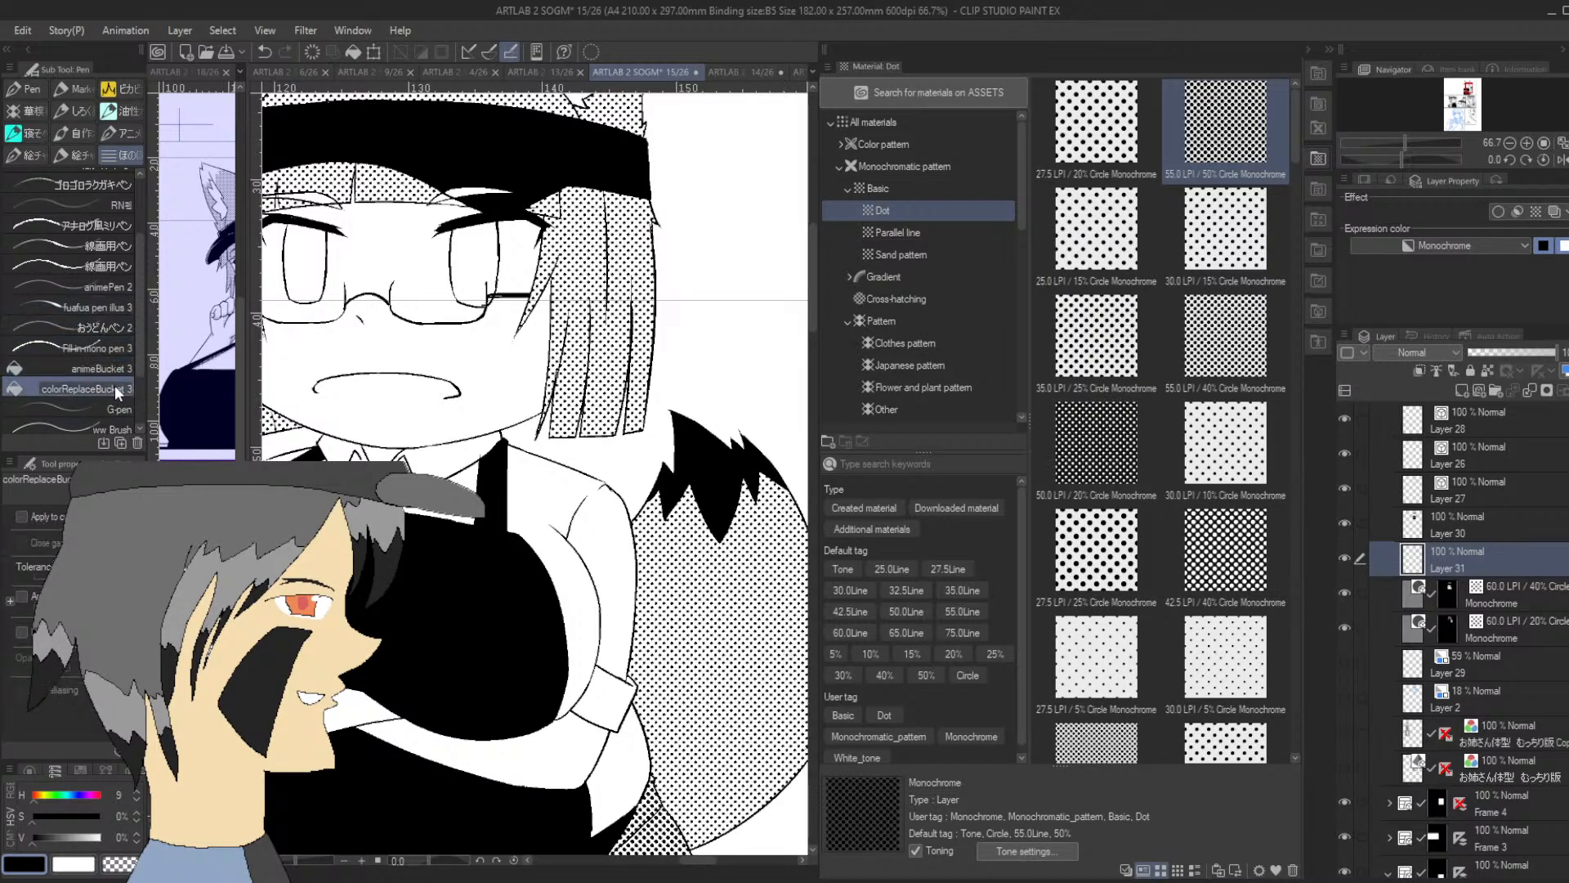
click(73, 864)
click(732, 466)
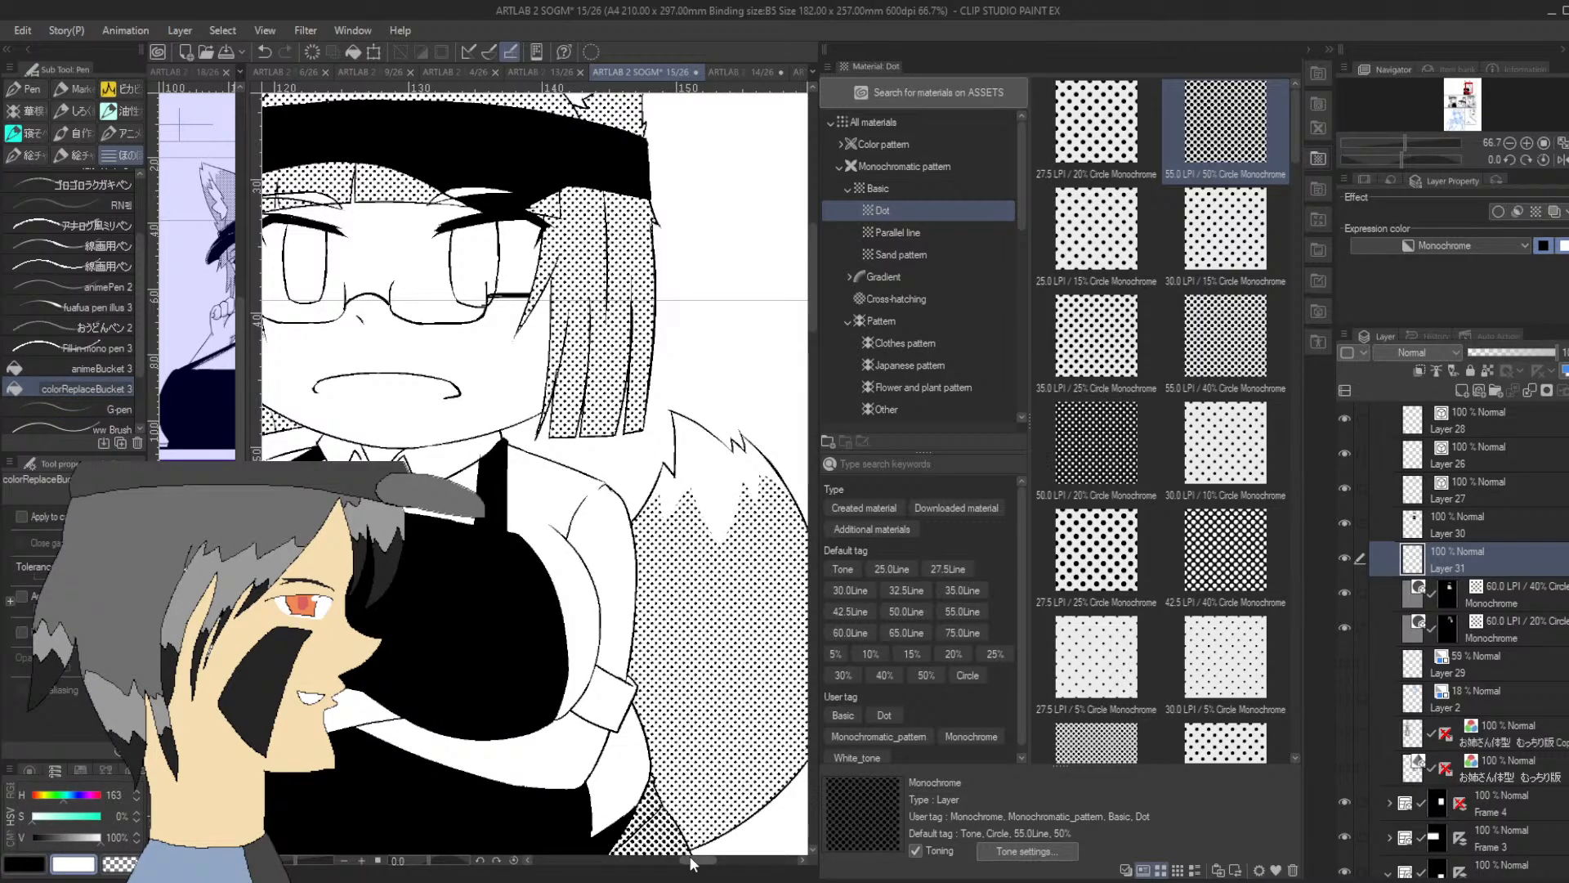
Add a layer mask to the solid-black Layer 30 and choose the G-pen with transparent colour
click(1509, 142)
click(1510, 142)
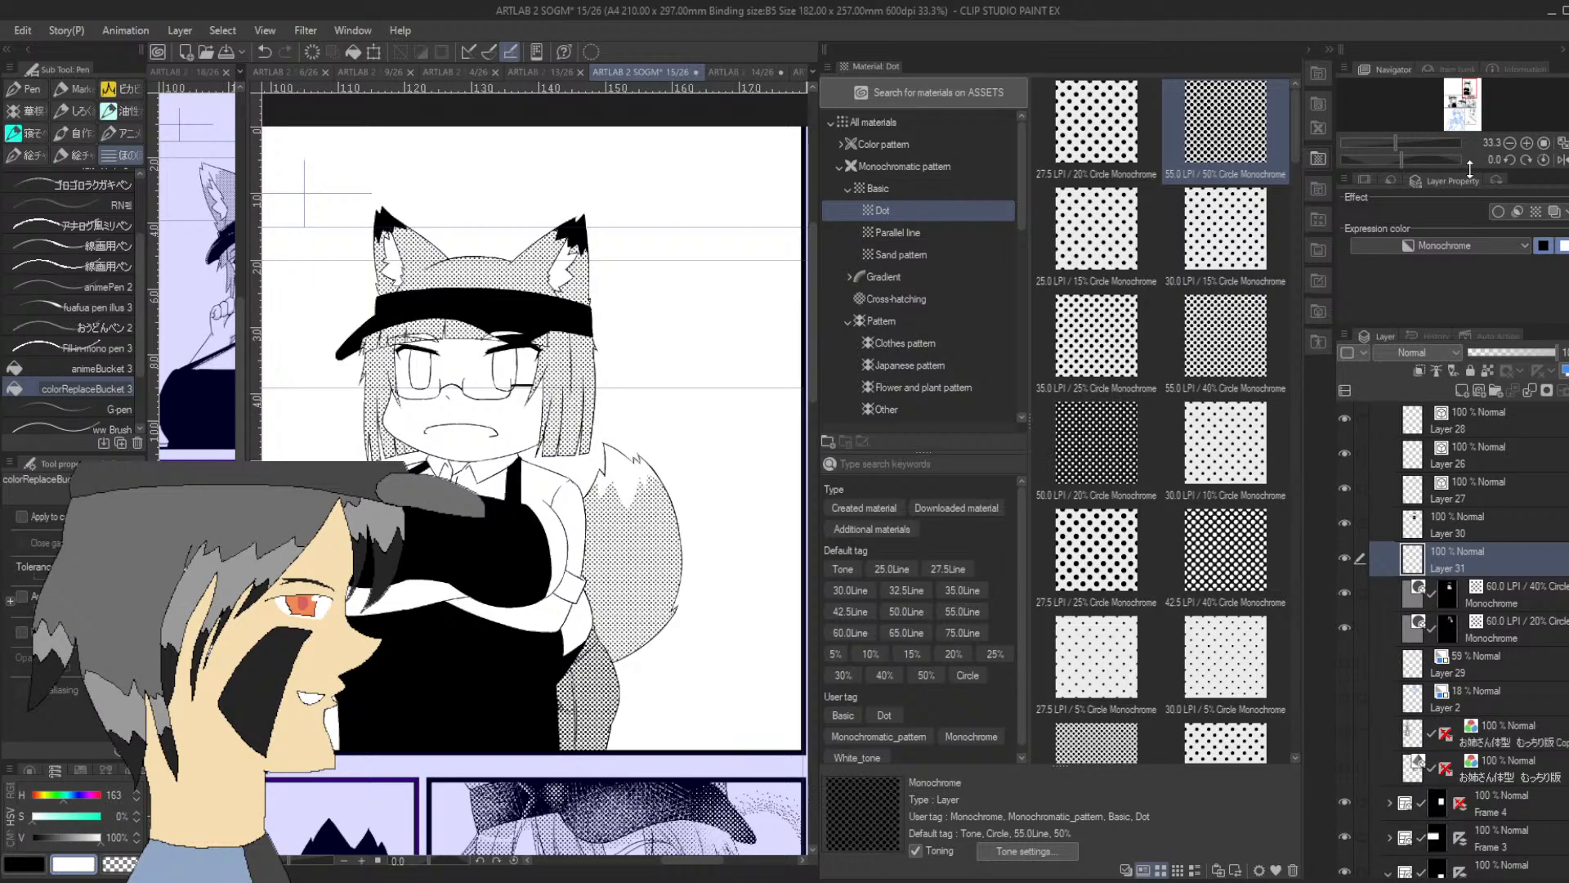
key(e)
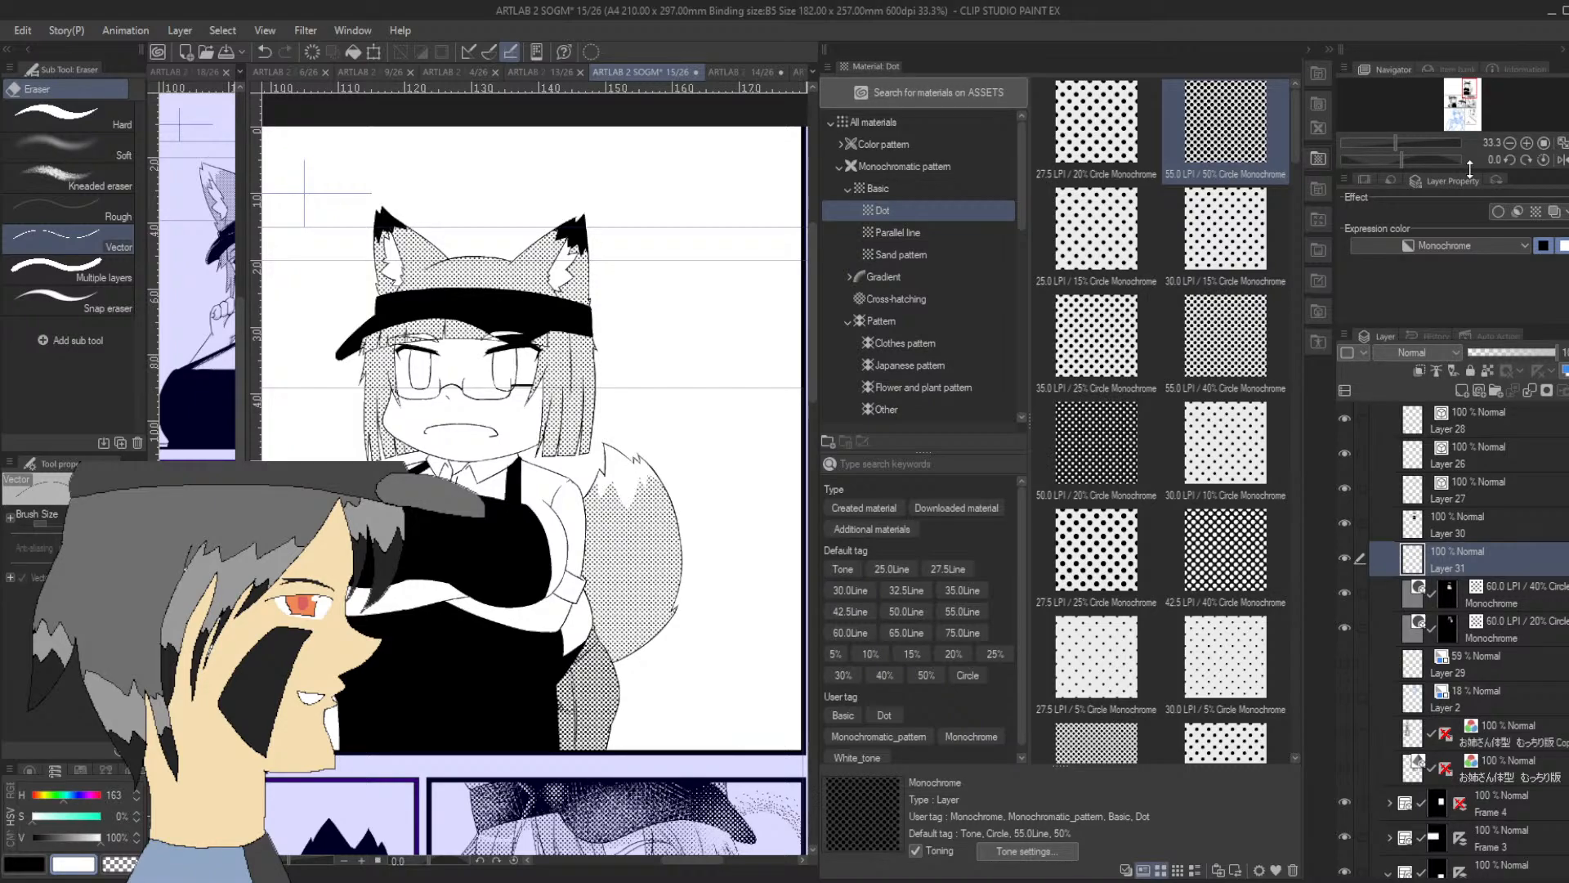
drag(1469, 87, 1467, 85)
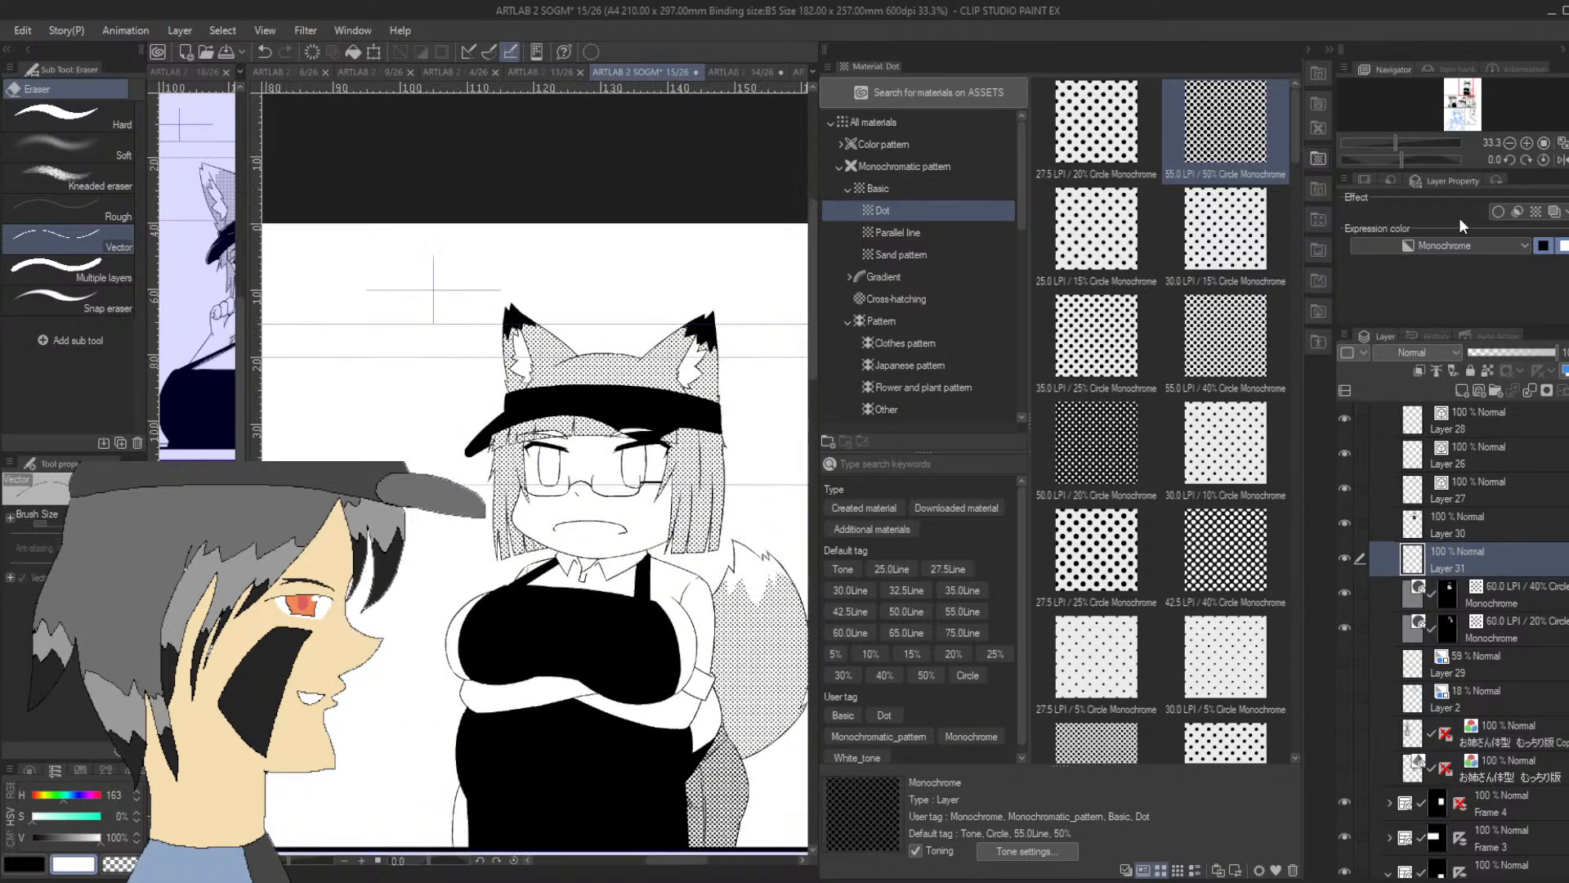
click(1460, 539)
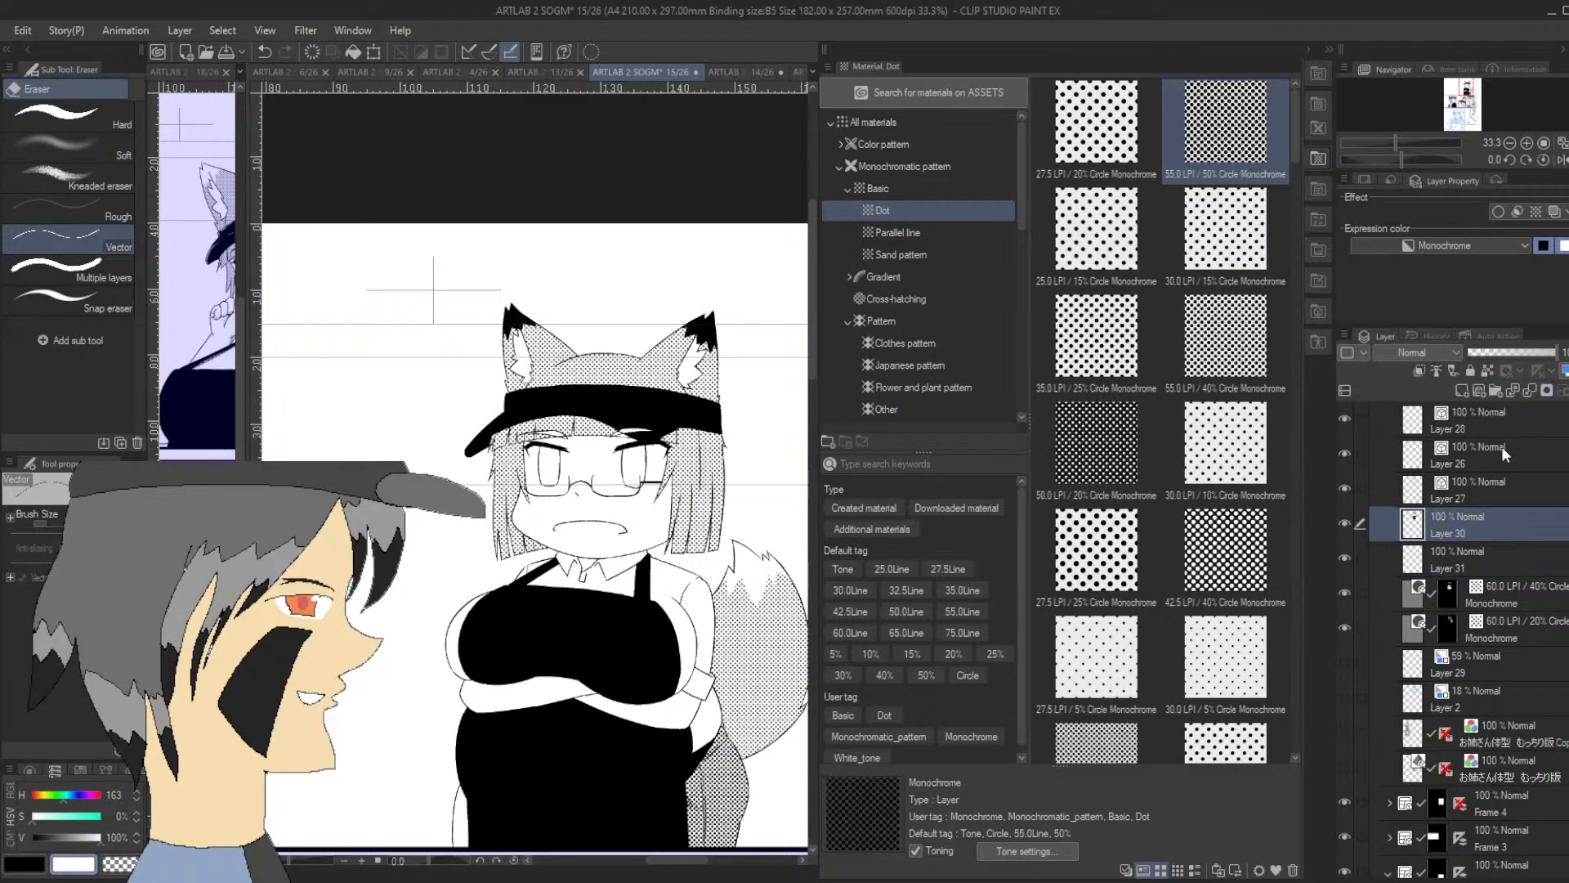
click(1546, 389)
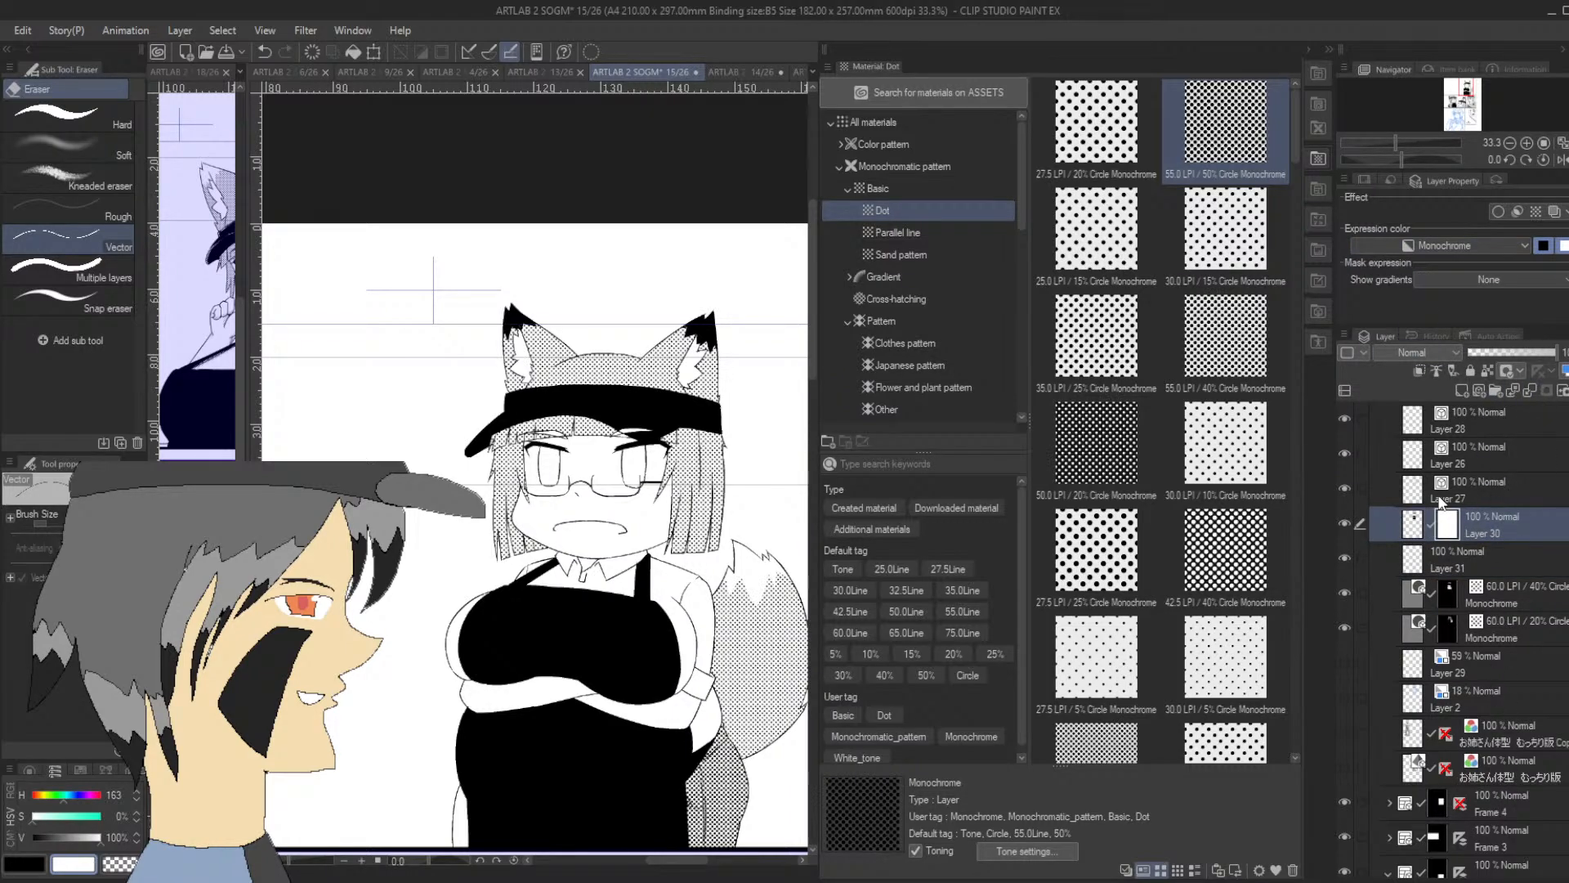
key(p)
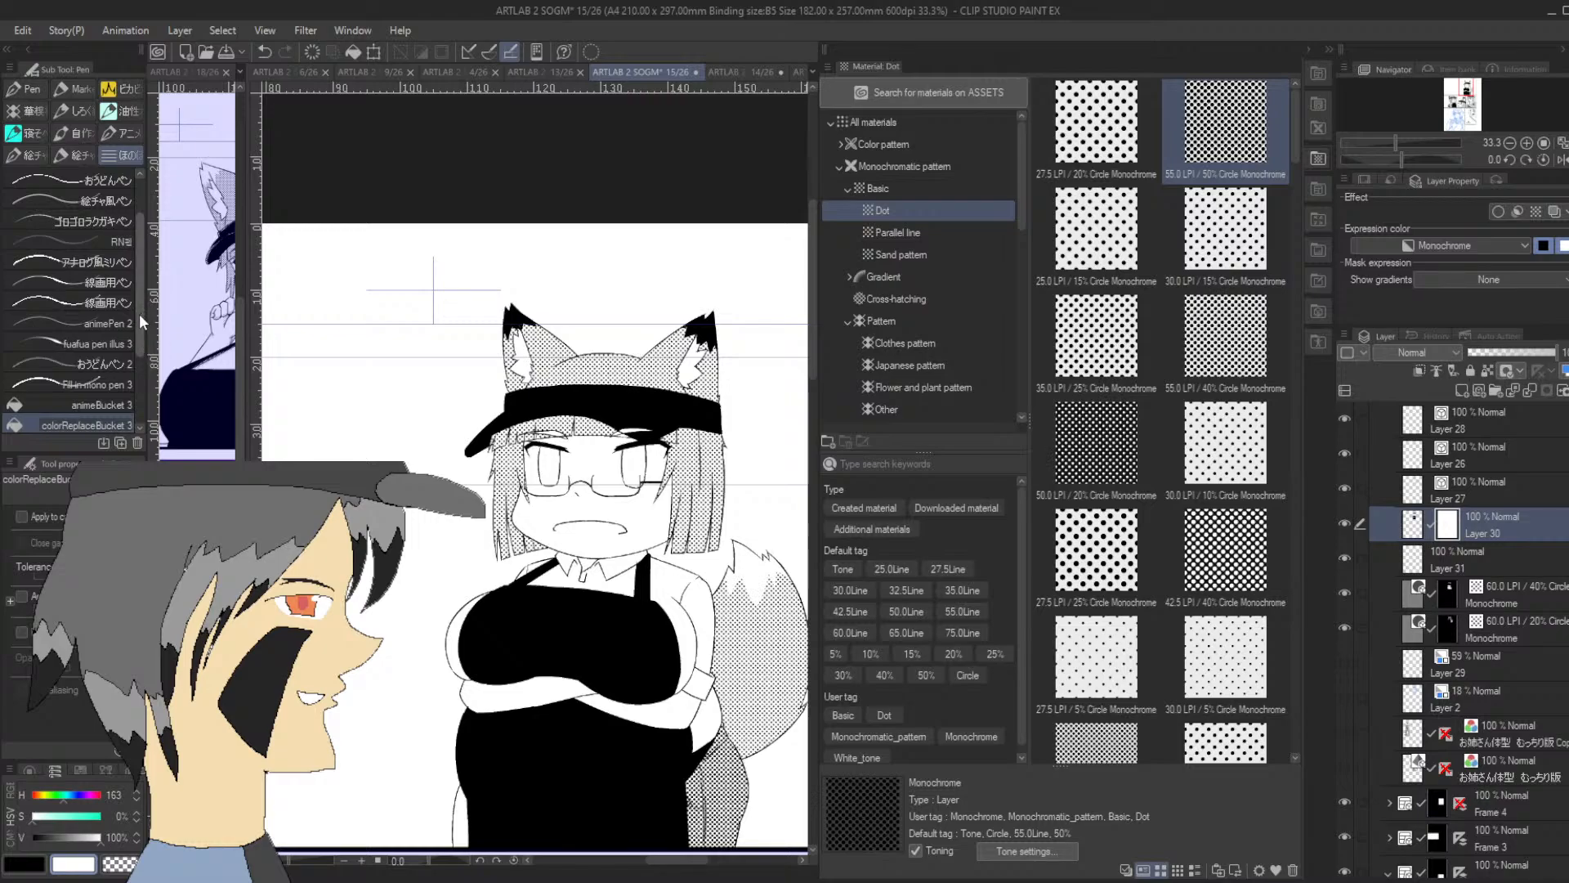
drag(139, 312, 119, 373)
click(119, 378)
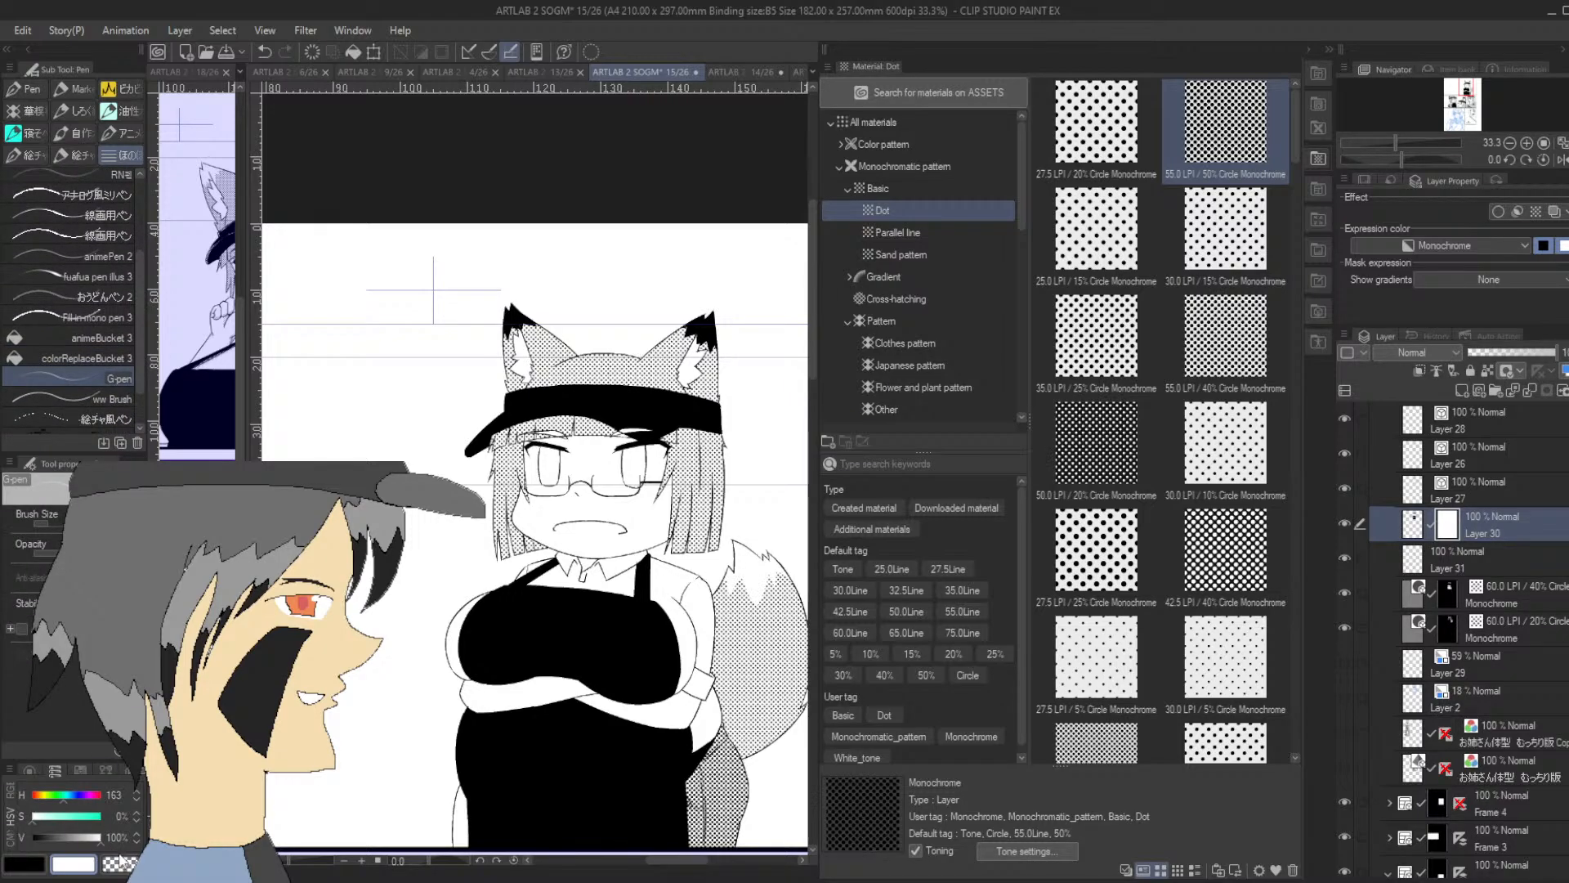
Collapse the material palette to enlarge the canvas, target Layer 30's drawing instead of its mask, and turn on its blue layer colour
click(1461, 85)
click(1527, 143)
click(1526, 143)
click(1526, 143)
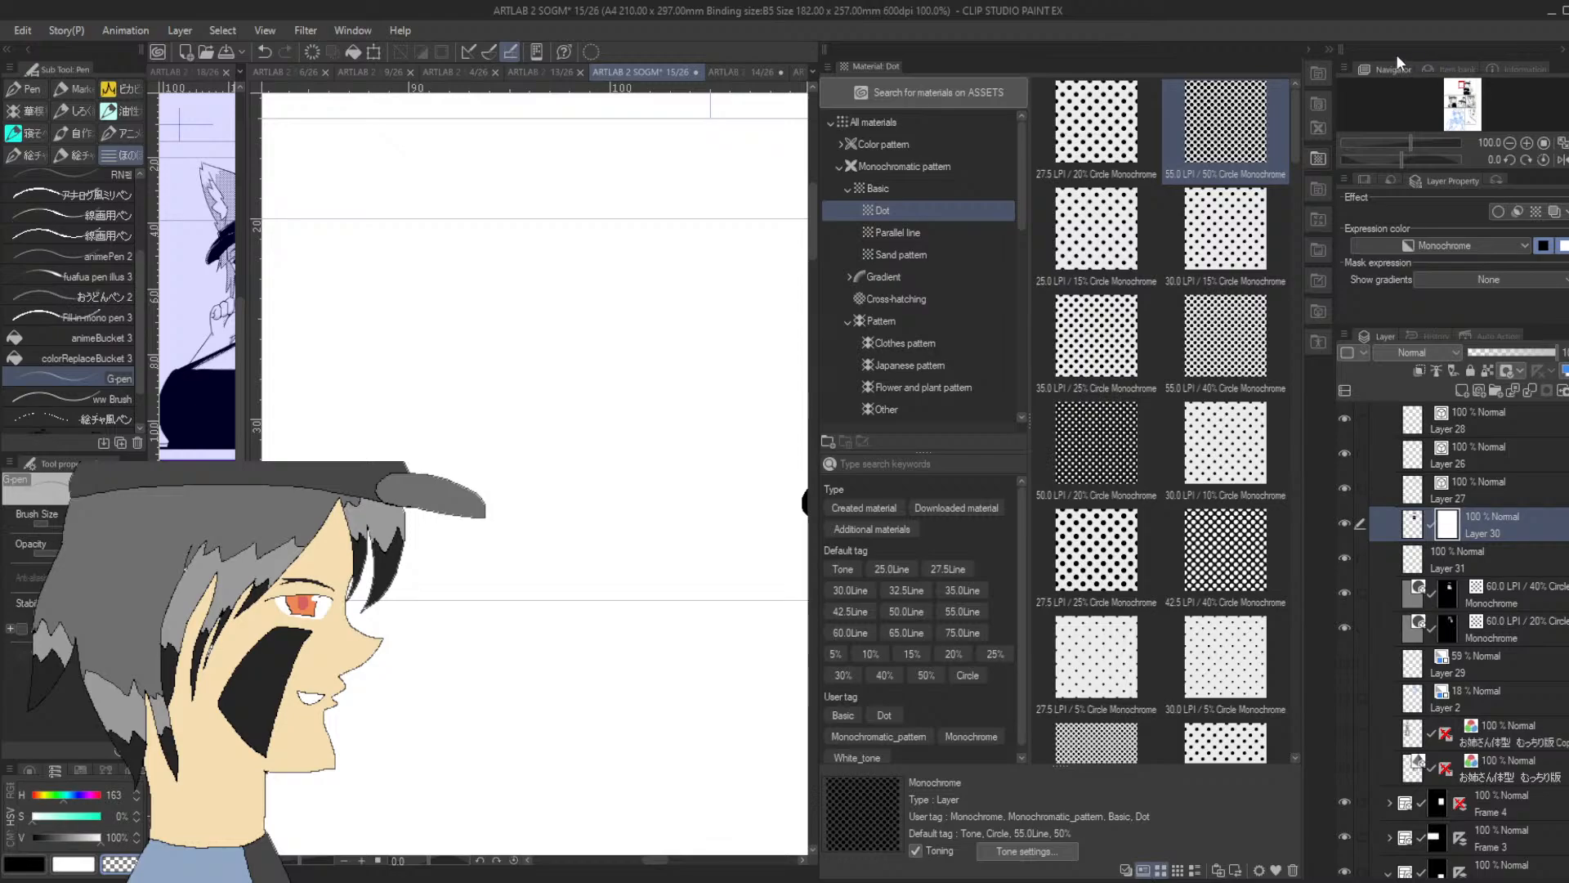
click(1310, 49)
drag(1460, 80, 1466, 85)
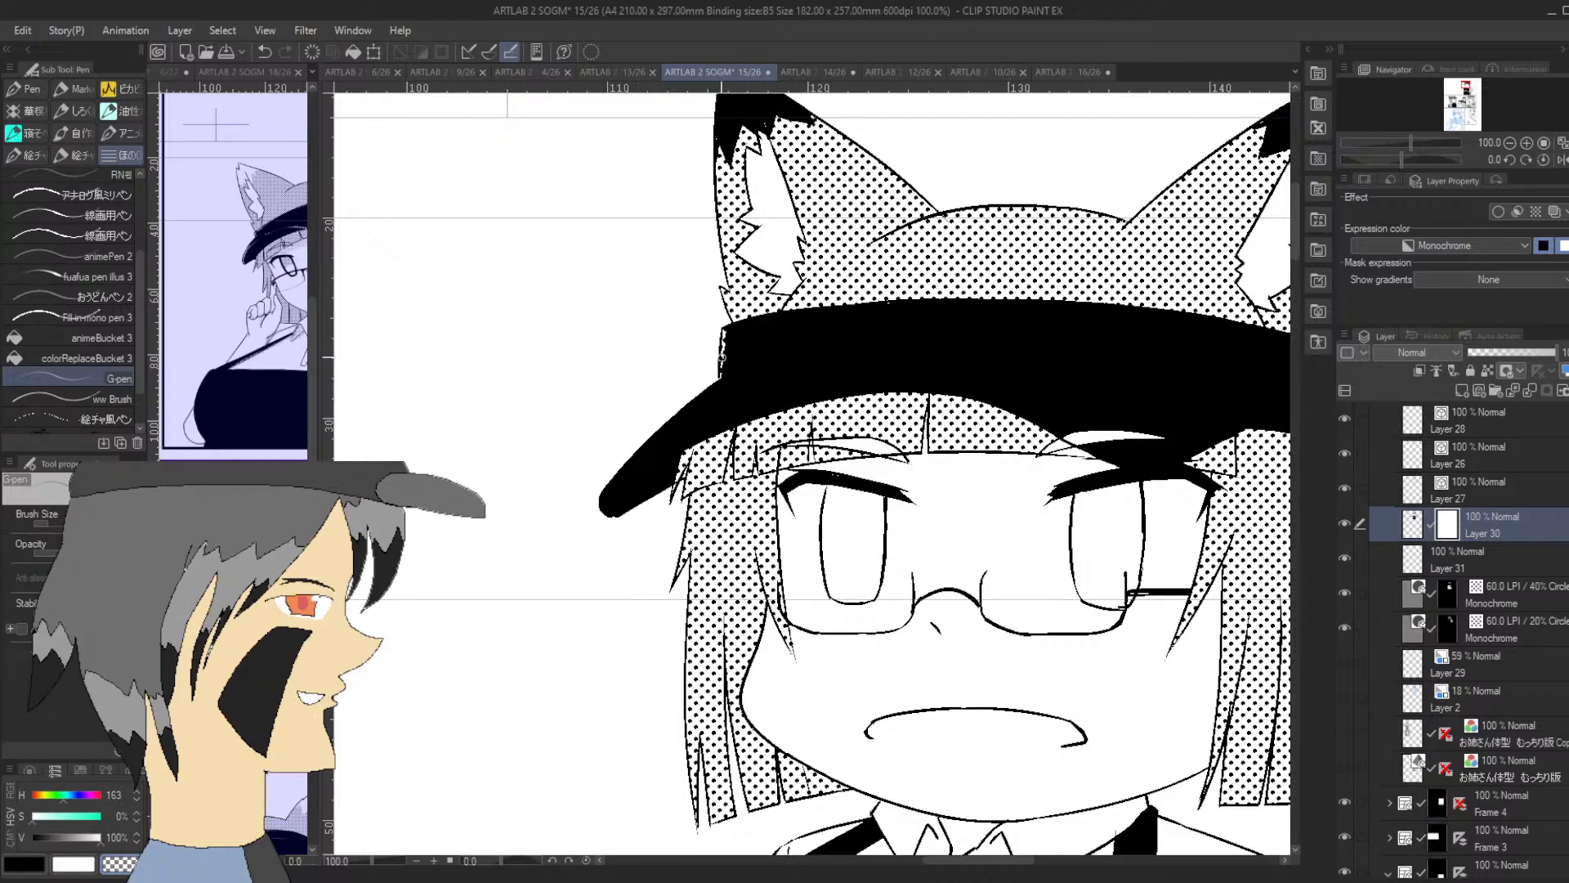
click(1413, 524)
click(1552, 214)
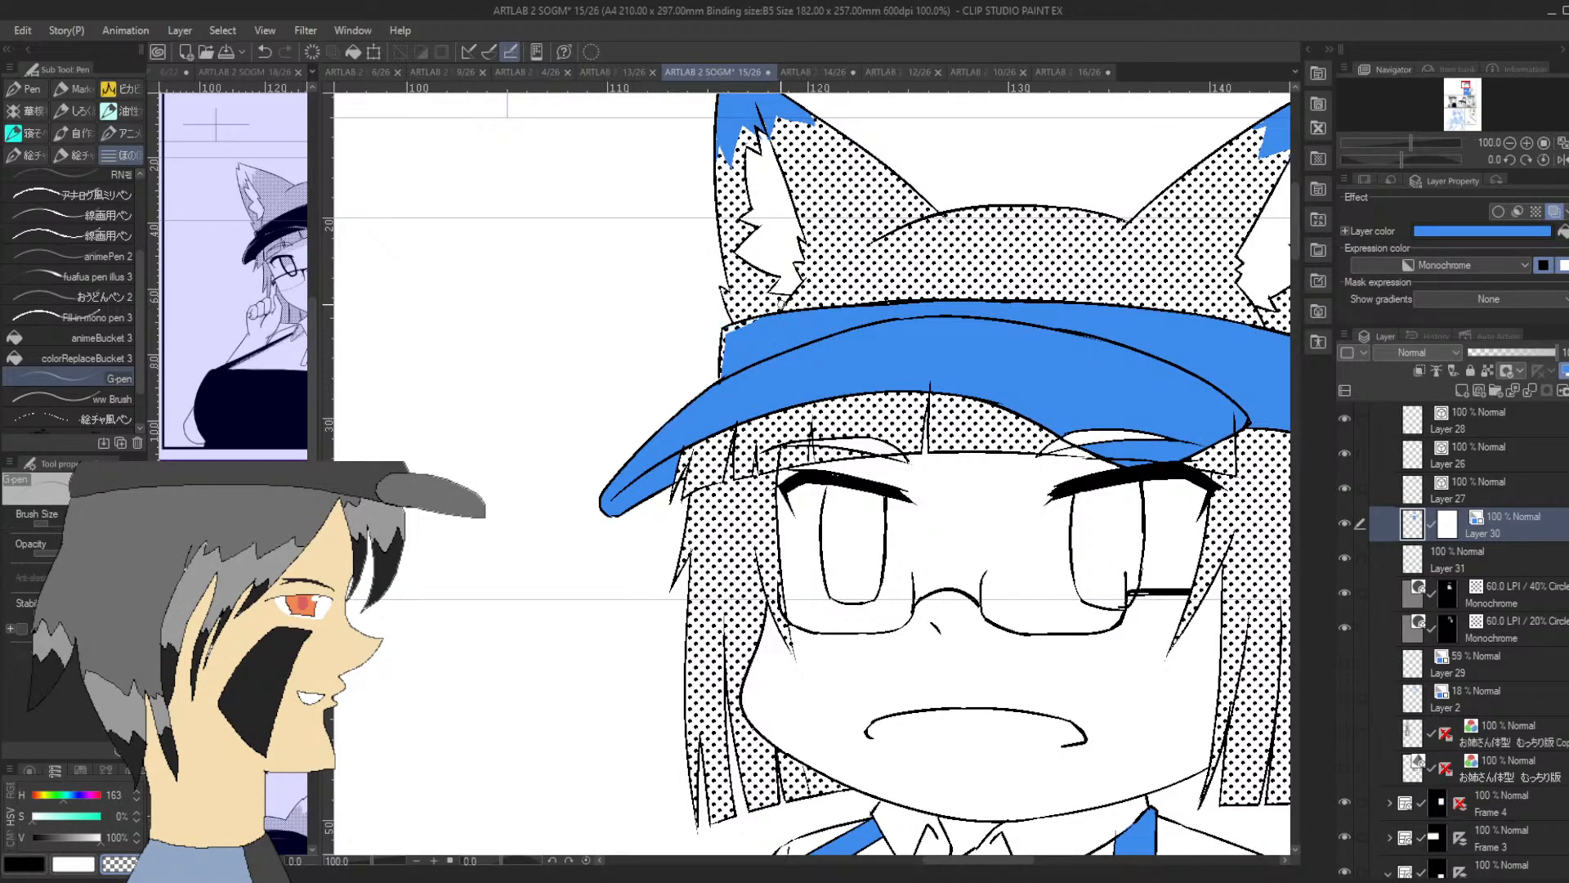
Erase a thin highlight from Layer 30 along the upper edge of the cap's band, with the canvas rotated about -97 degrees
drag(1405, 159, 1353, 154)
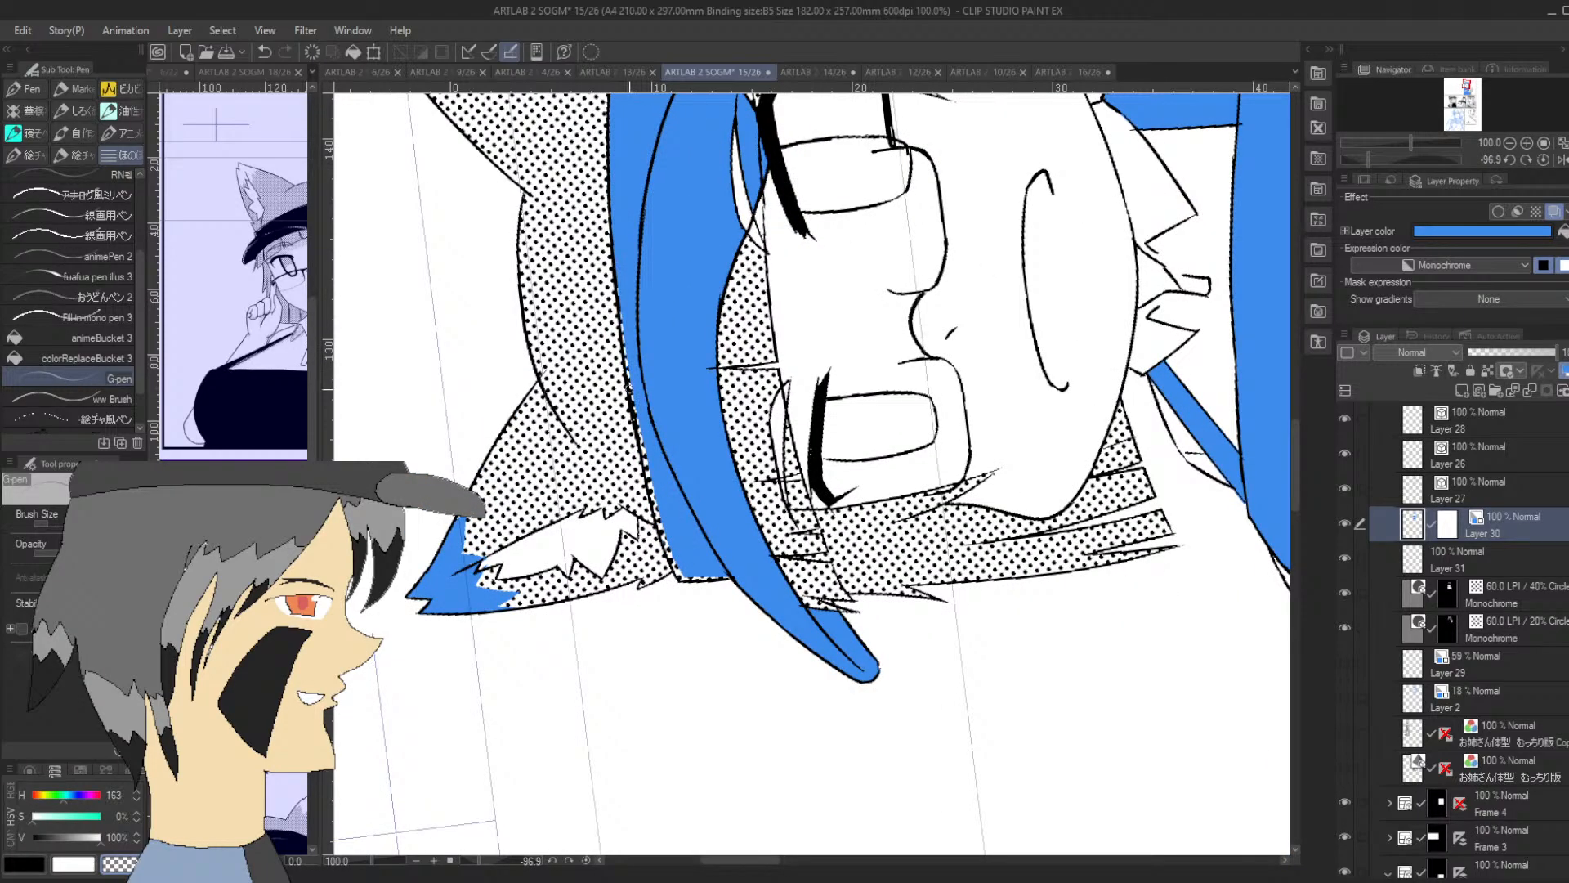
drag(613, 139, 621, 281)
key(ctrl+z)
drag(636, 415, 613, 141)
drag(614, 229, 610, 119)
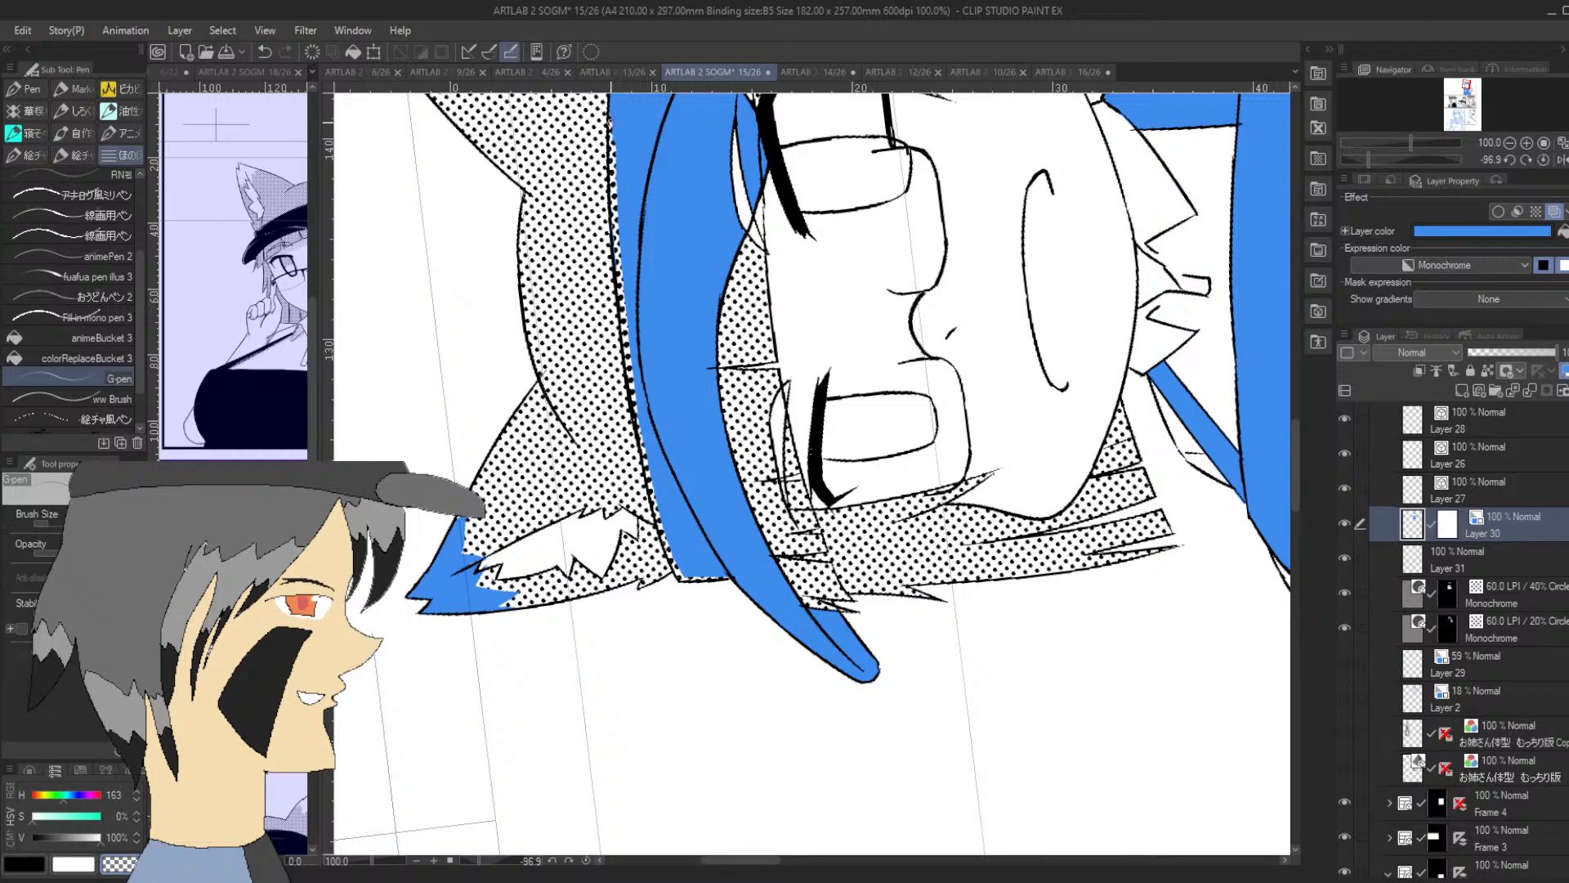
Erase a thin highlight along the upper edge of the cap's brim, from its tip up over the curve
drag(1297, 448, 1296, 428)
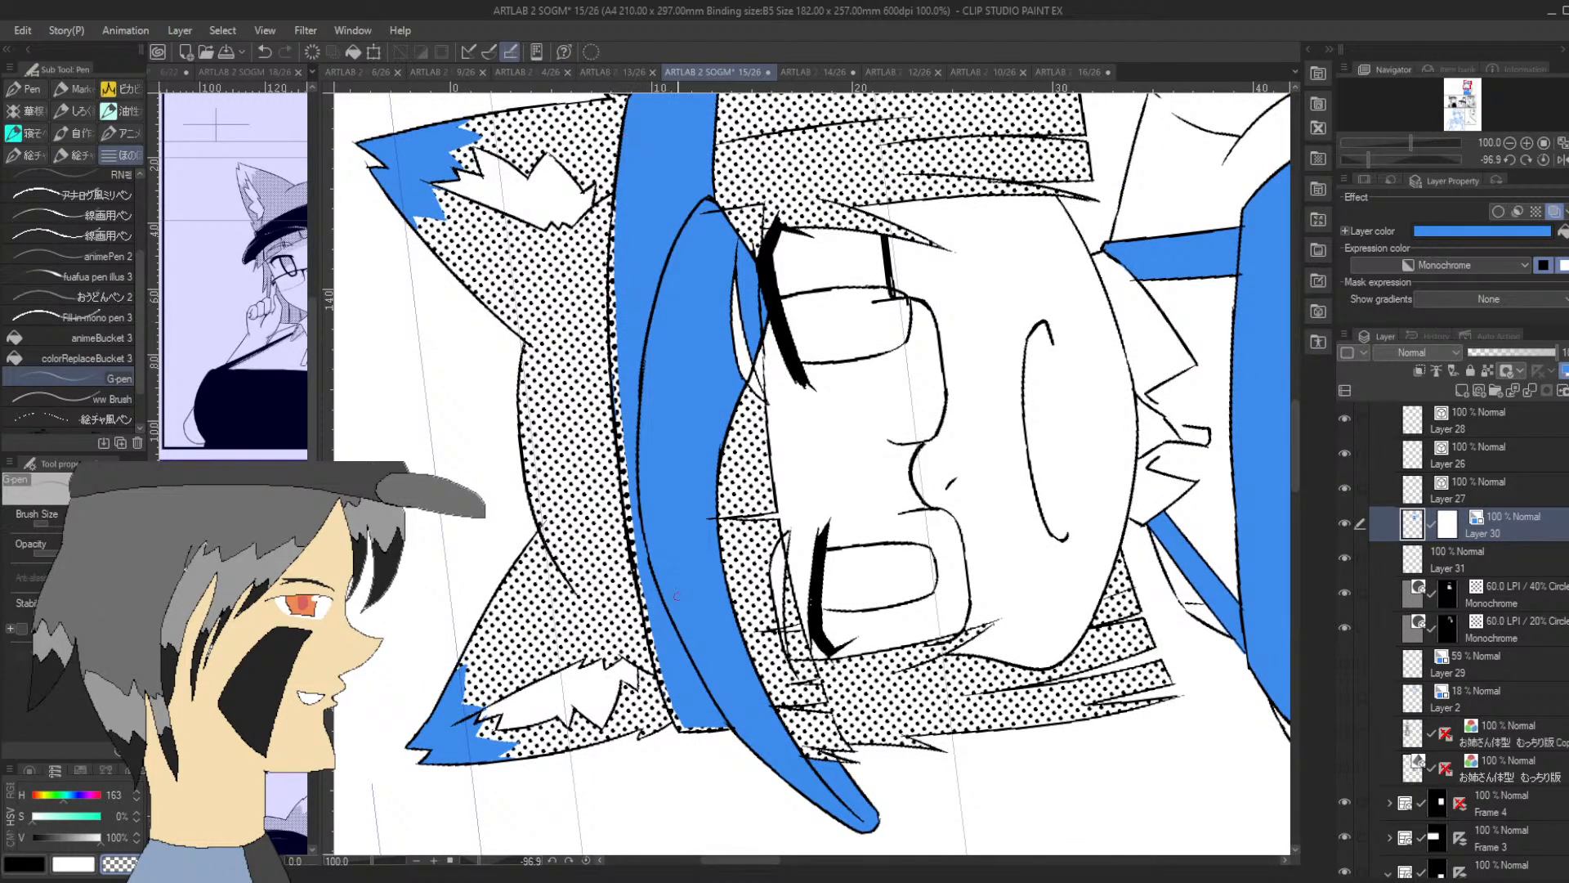
drag(644, 528, 720, 706)
key(ctrl+z)
key(ctrl+z)
key(ctrl+z)
mouse_move(672, 618)
mouse_down()
mouse_move(764, 761)
mouse_move(751, 741)
mouse_move(878, 817)
mouse_up()
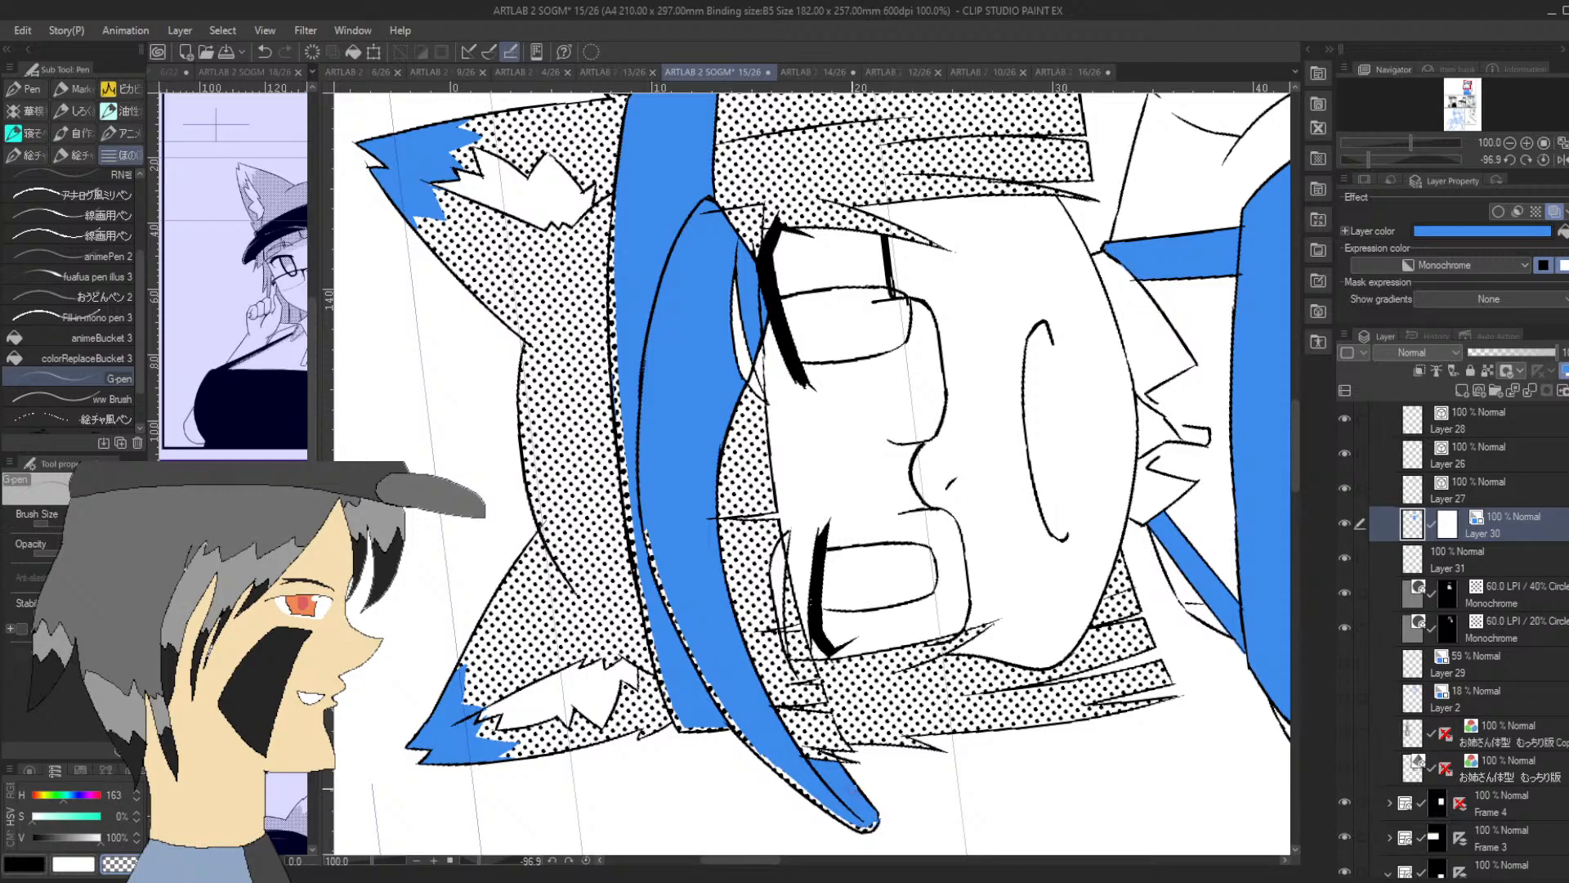
drag(647, 533, 647, 347)
key(ctrl+z)
drag(645, 524, 648, 343)
drag(643, 514, 648, 535)
mouse_move(646, 394)
mouse_down()
mouse_move(641, 346)
mouse_move(665, 283)
mouse_up()
Erase thin highlights along the apron's waist edge and shoulder straps, and turn off Layer 30's blue layer colour
click(1510, 142)
drag(1368, 159, 1401, 160)
drag(1467, 86, 1466, 92)
drag(717, 549, 728, 488)
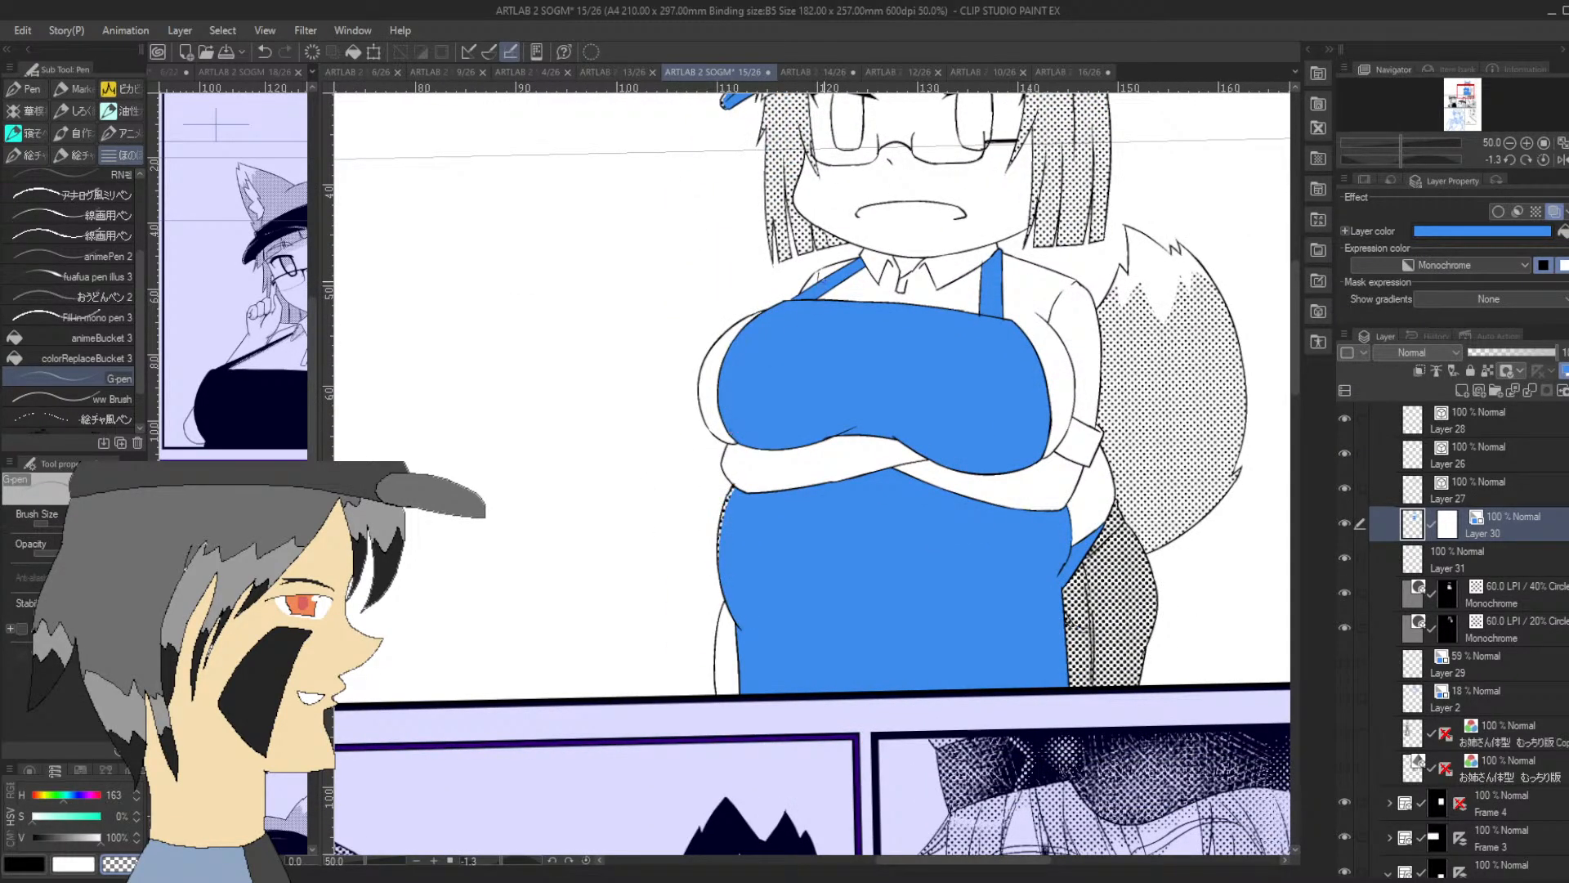
drag(792, 299, 858, 262)
click(1553, 212)
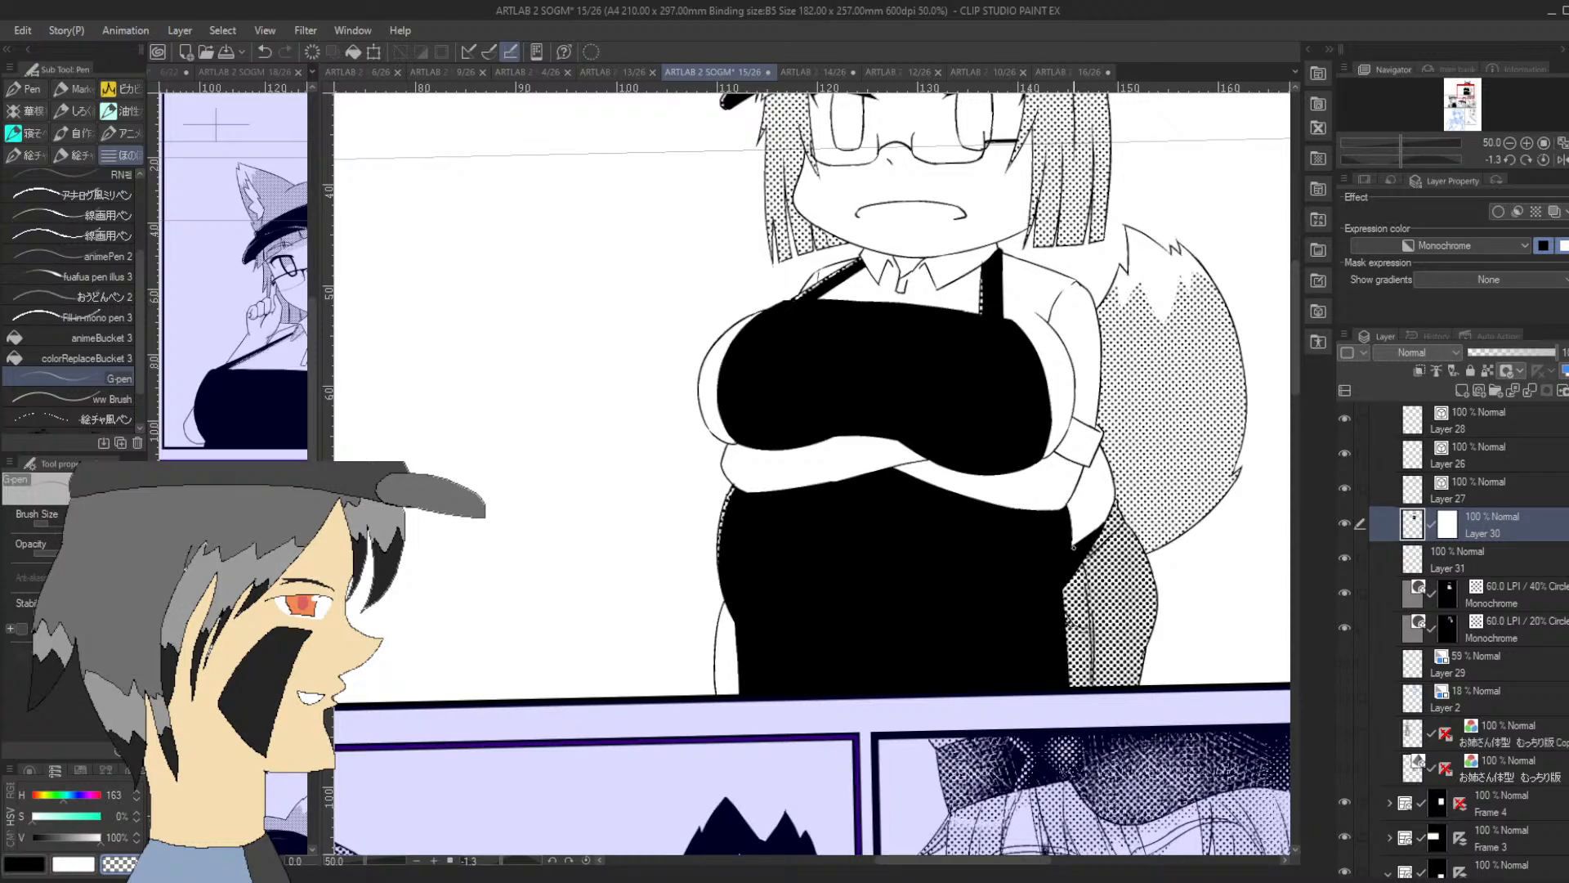
Widen the erased highlight along the outer curve of the apron's waist below the folded arms
drag(1075, 546, 1097, 542)
key(ctrl+z)
key(ctrl+z)
drag(719, 550, 745, 628)
key(ctrl+z)
drag(719, 549, 750, 634)
drag(720, 568, 743, 621)
drag(821, 439, 888, 402)
key(ctrl+z)
drag(1467, 96, 1468, 90)
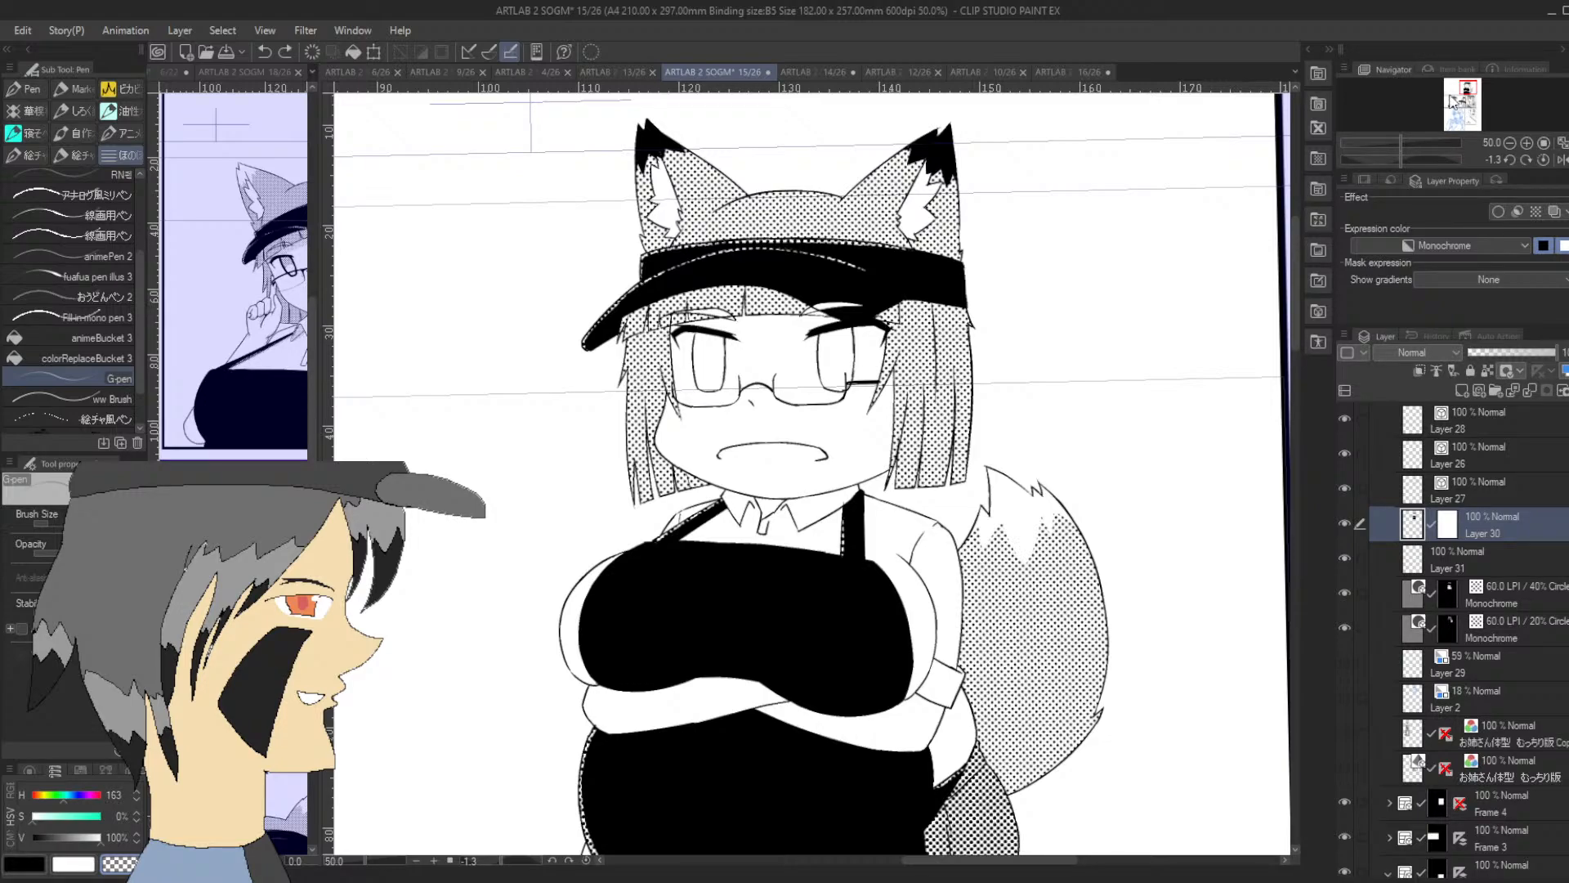
scroll(1230, 433, down, 3)
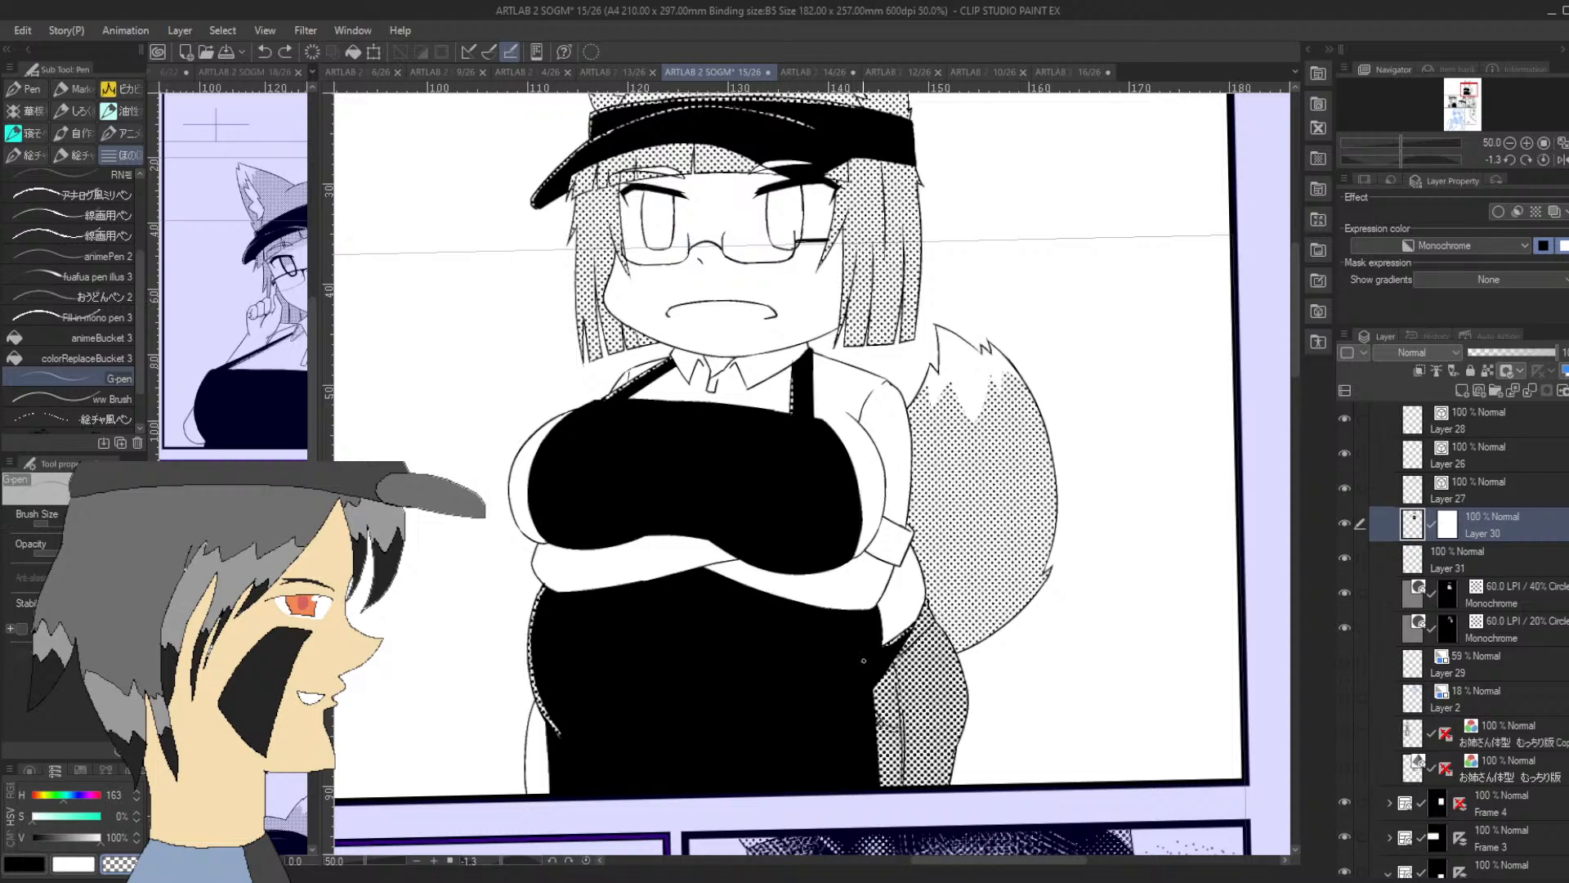
drag(871, 663, 814, 719)
drag(858, 667, 815, 714)
click(265, 54)
click(266, 54)
Extend the erased highlight slightly further down the apron's outer waist curve
drag(557, 734, 569, 745)
drag(1464, 90, 1467, 85)
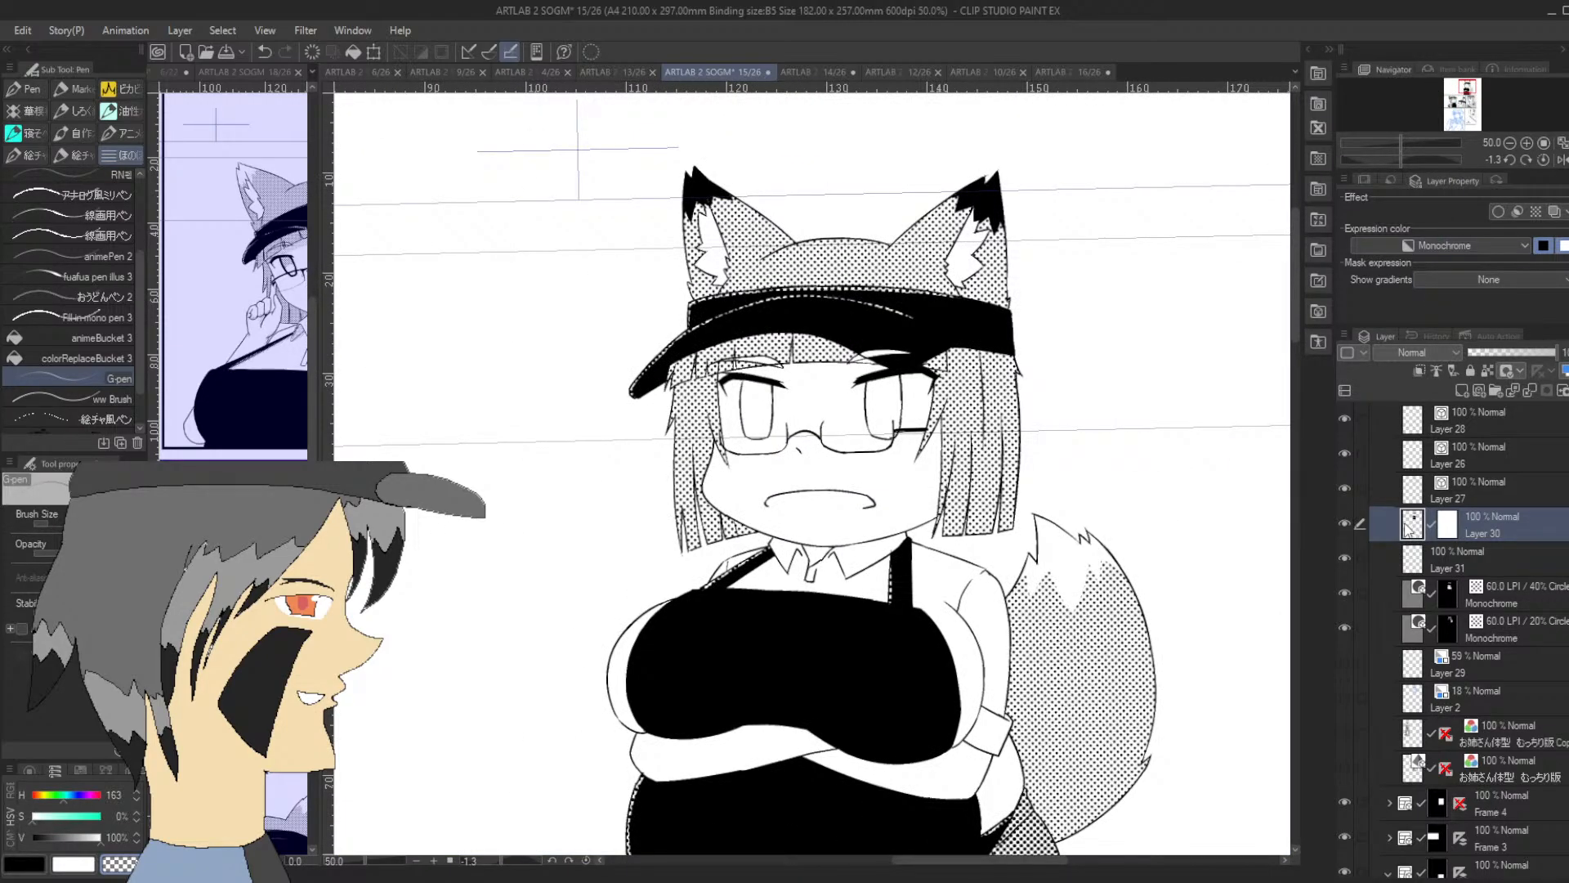
Thicken both ends of the mouth line in black on Layer 30 with the G-pen
click(25, 863)
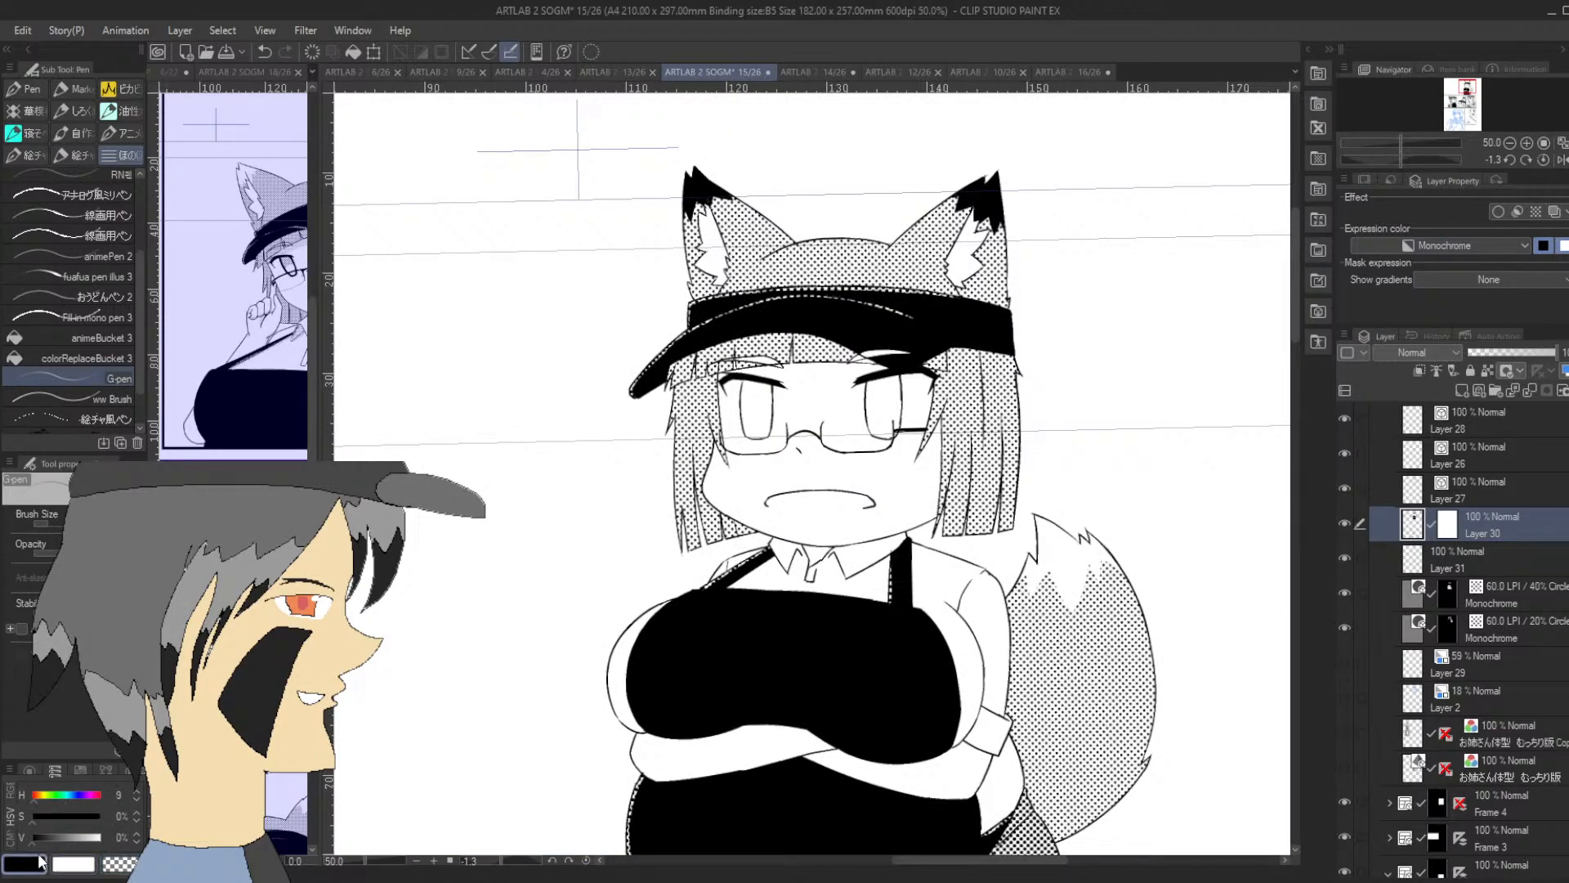
click(1525, 143)
drag(1448, 157, 1361, 165)
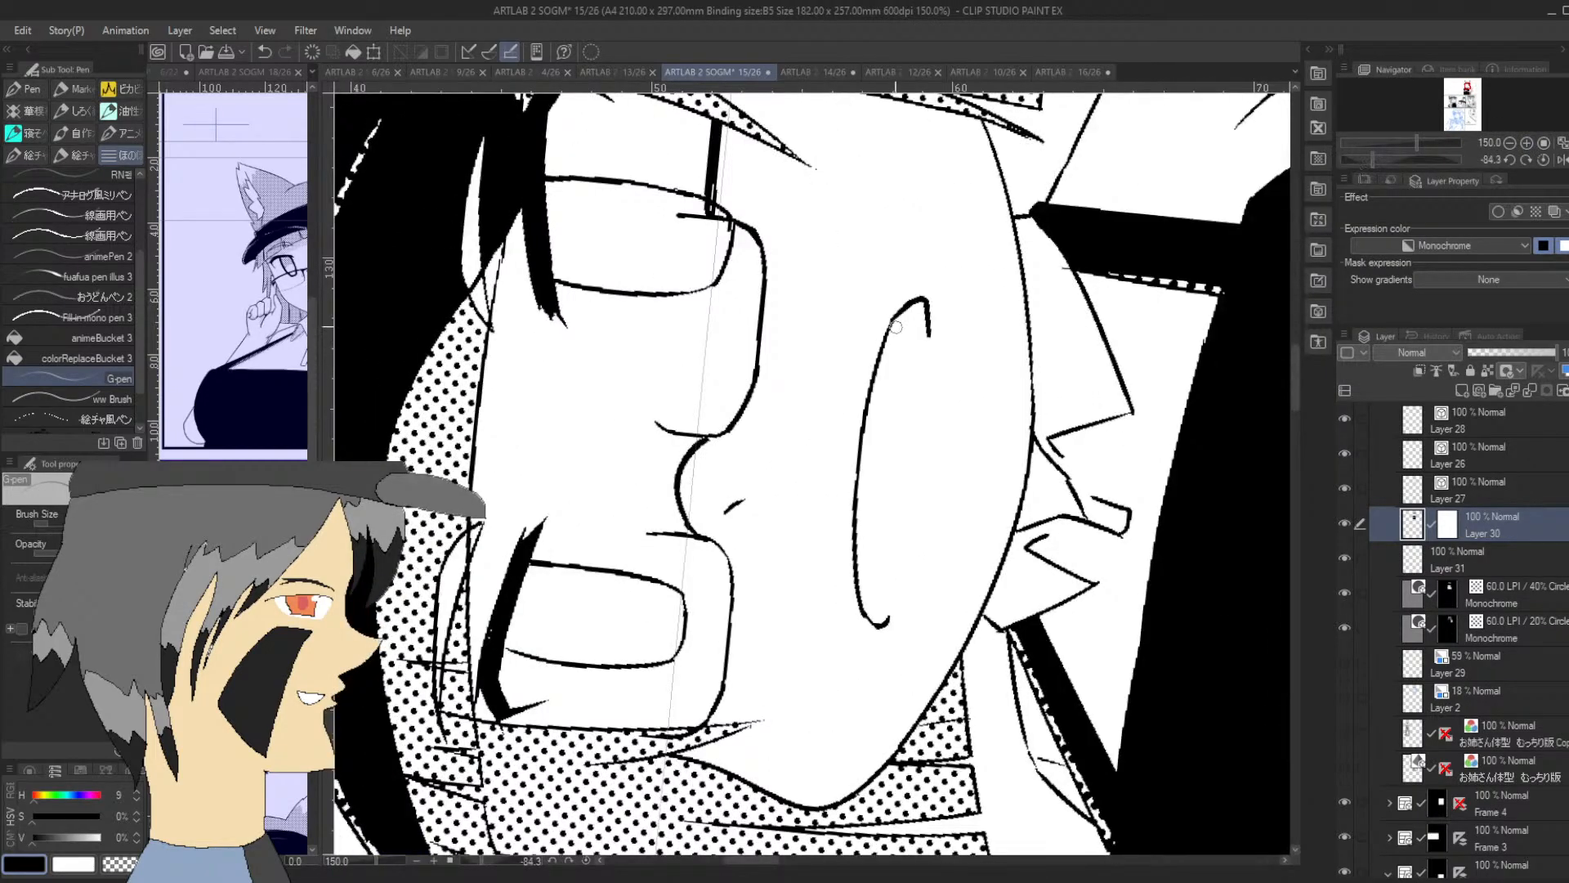
drag(887, 335, 921, 302)
key(ctrl+z)
mouse_move(859, 590)
mouse_down()
mouse_move(883, 620)
mouse_move(892, 602)
mouse_up()
key(ctrl+z)
key(ctrl+z)
Draw a dividing line across each iris and fill the upper parts solid black with animeBucket 3
drag(630, 292, 638, 185)
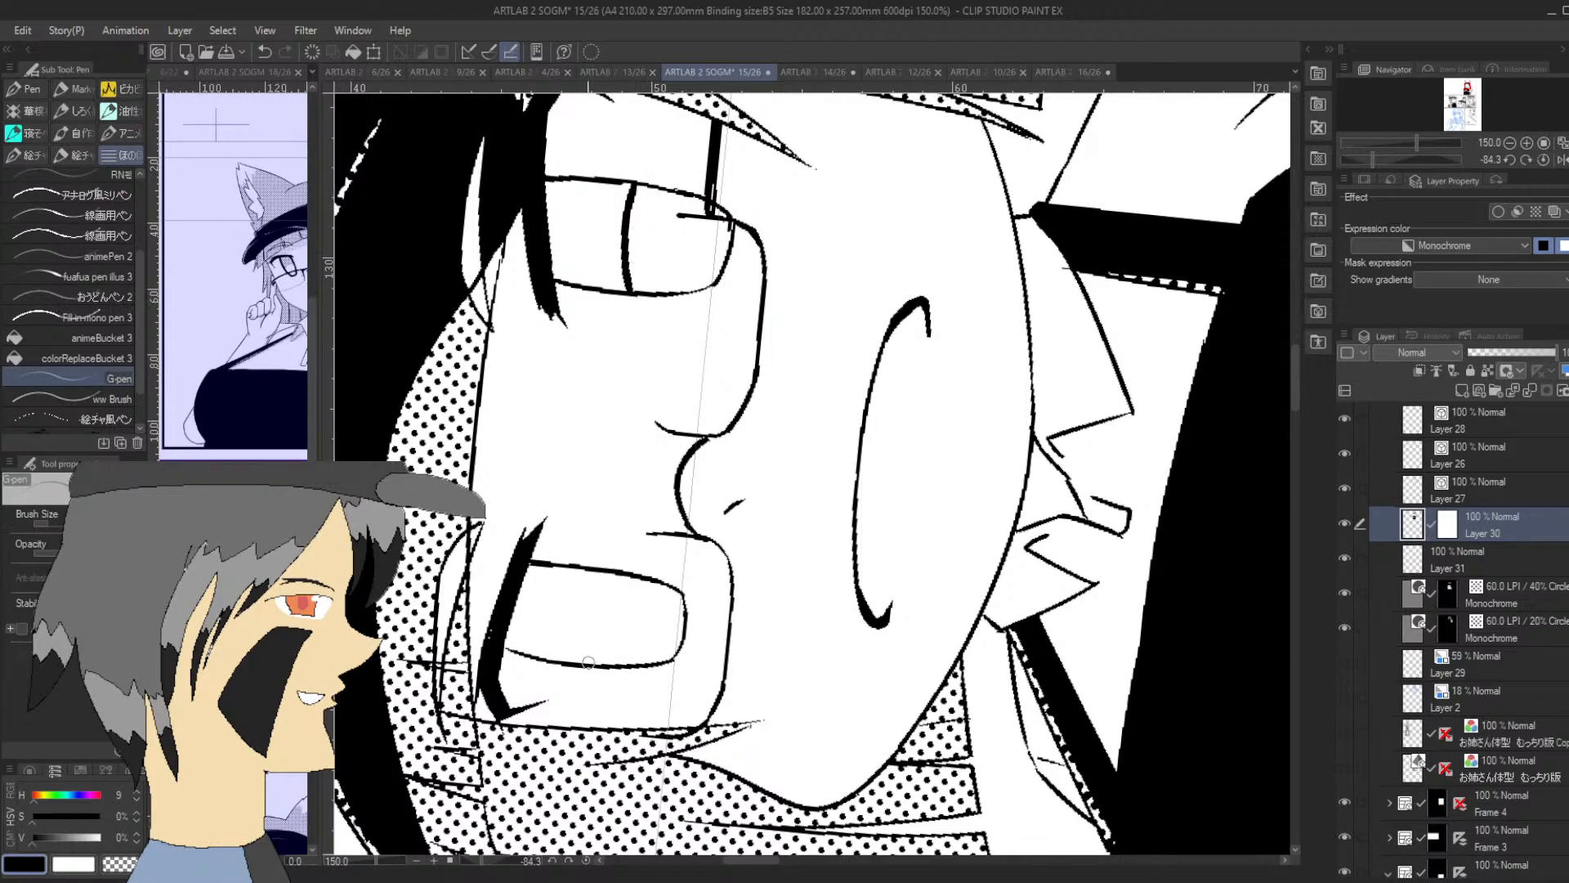
drag(589, 662, 595, 575)
click(123, 338)
click(568, 609)
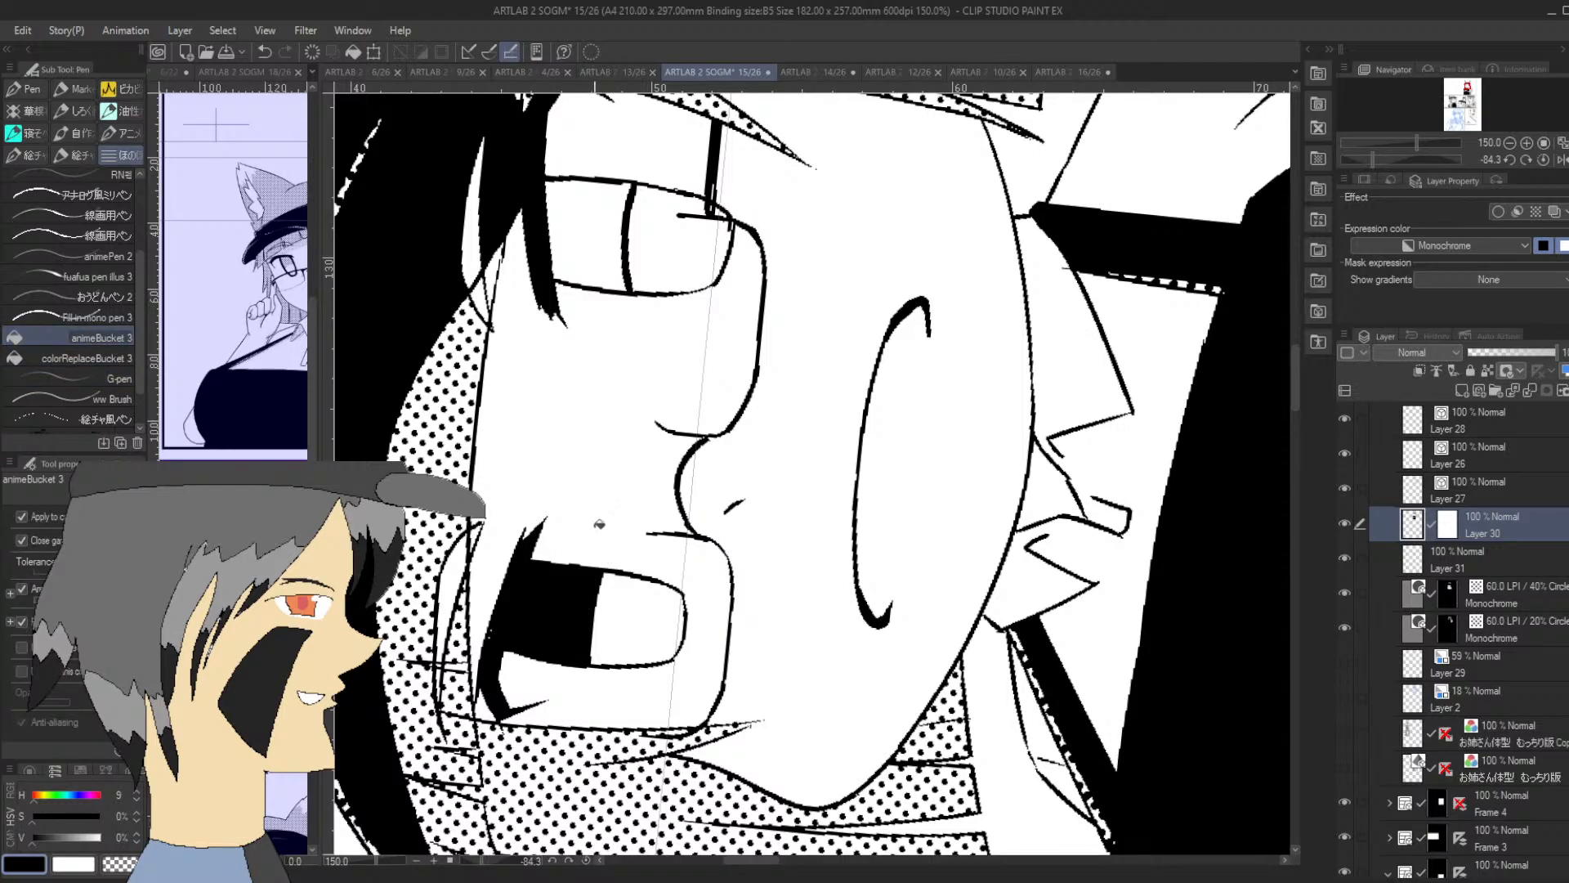
click(617, 233)
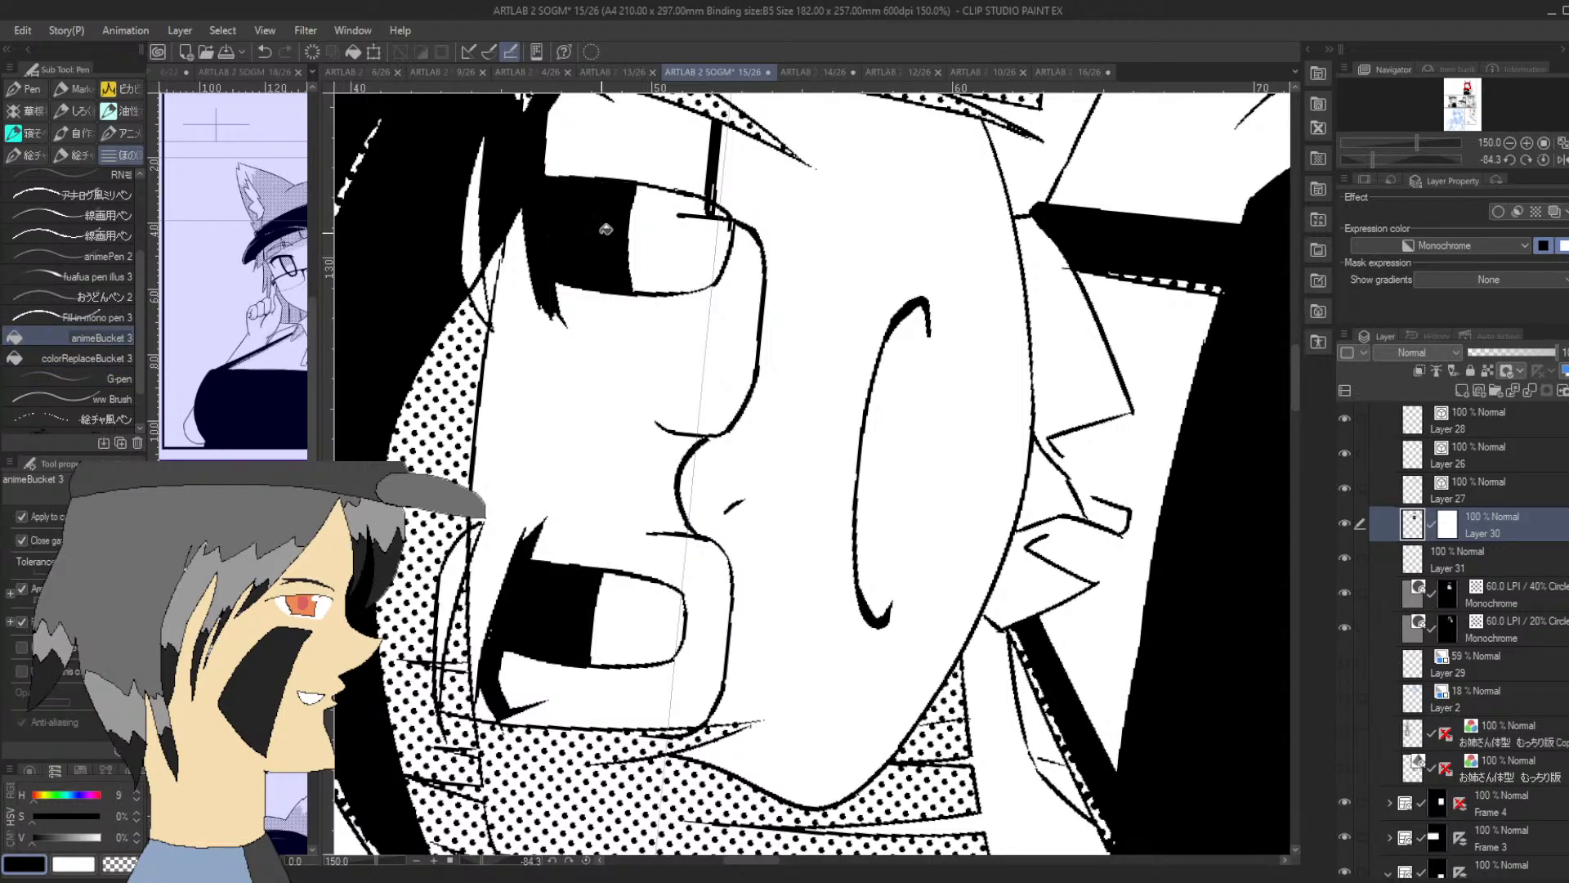
Thicken the side outlines of the lower half of the left-hand iris in black with the G-pen
click(1509, 144)
click(1509, 143)
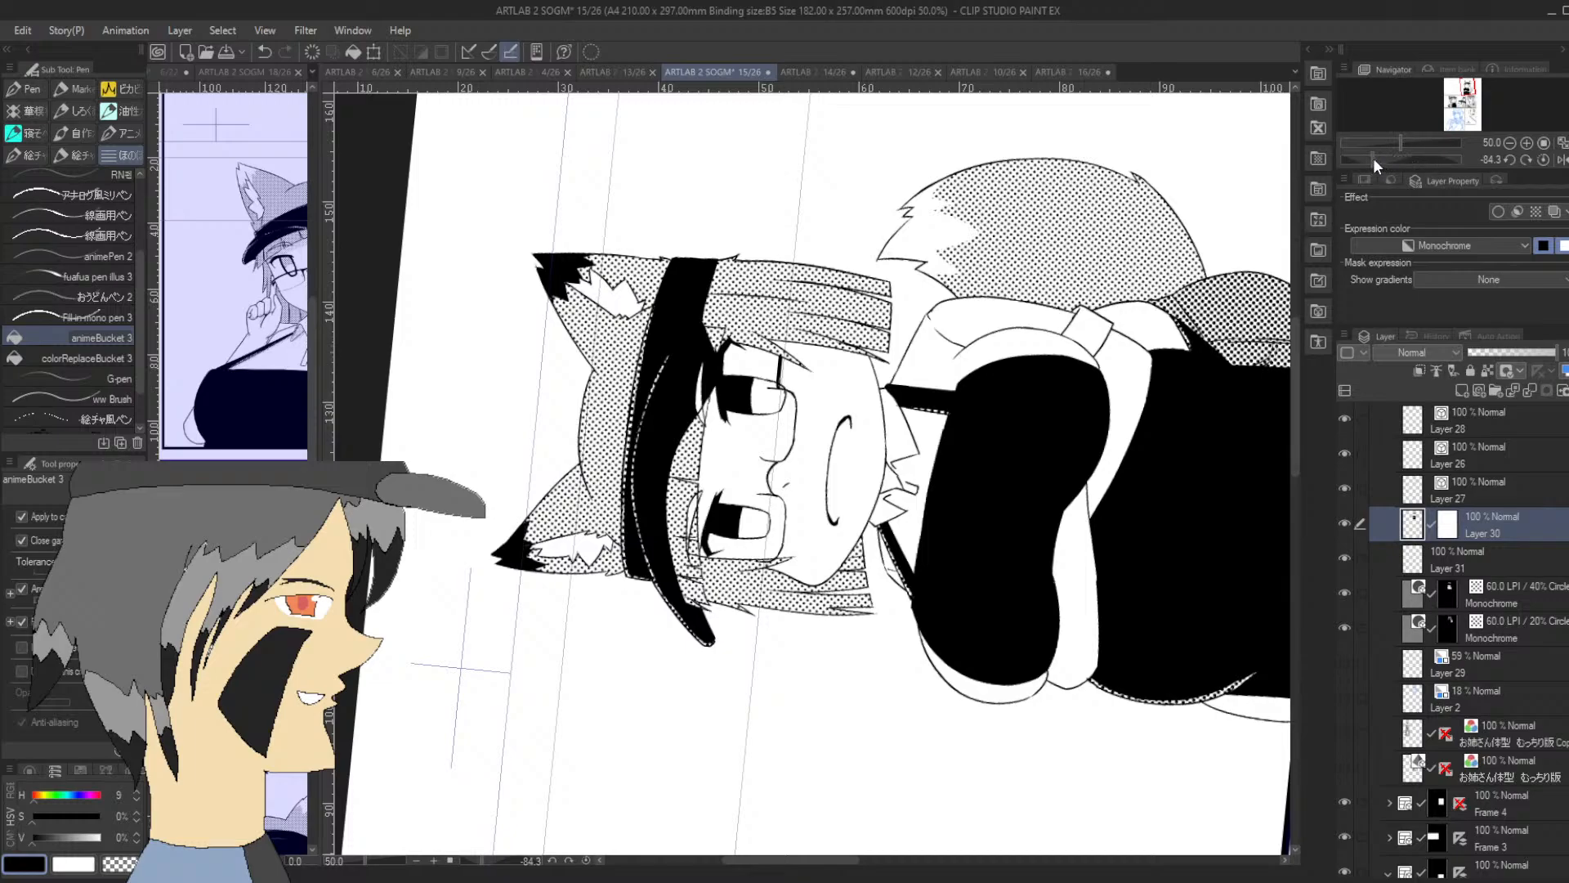
drag(1373, 158, 1416, 159)
click(1510, 159)
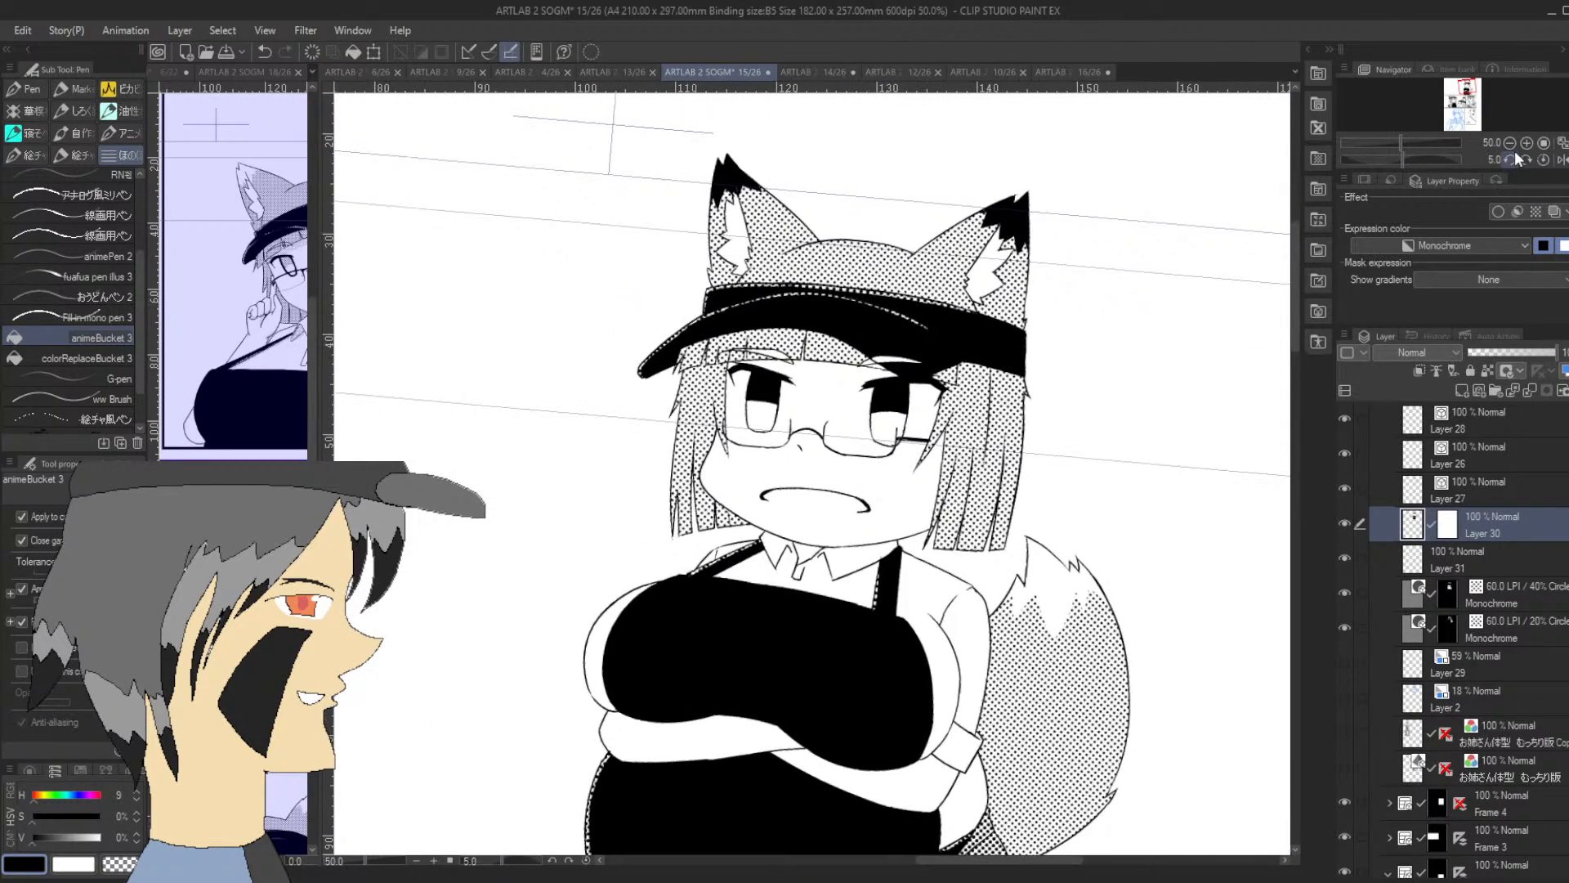
click(1511, 159)
click(1526, 143)
click(1527, 143)
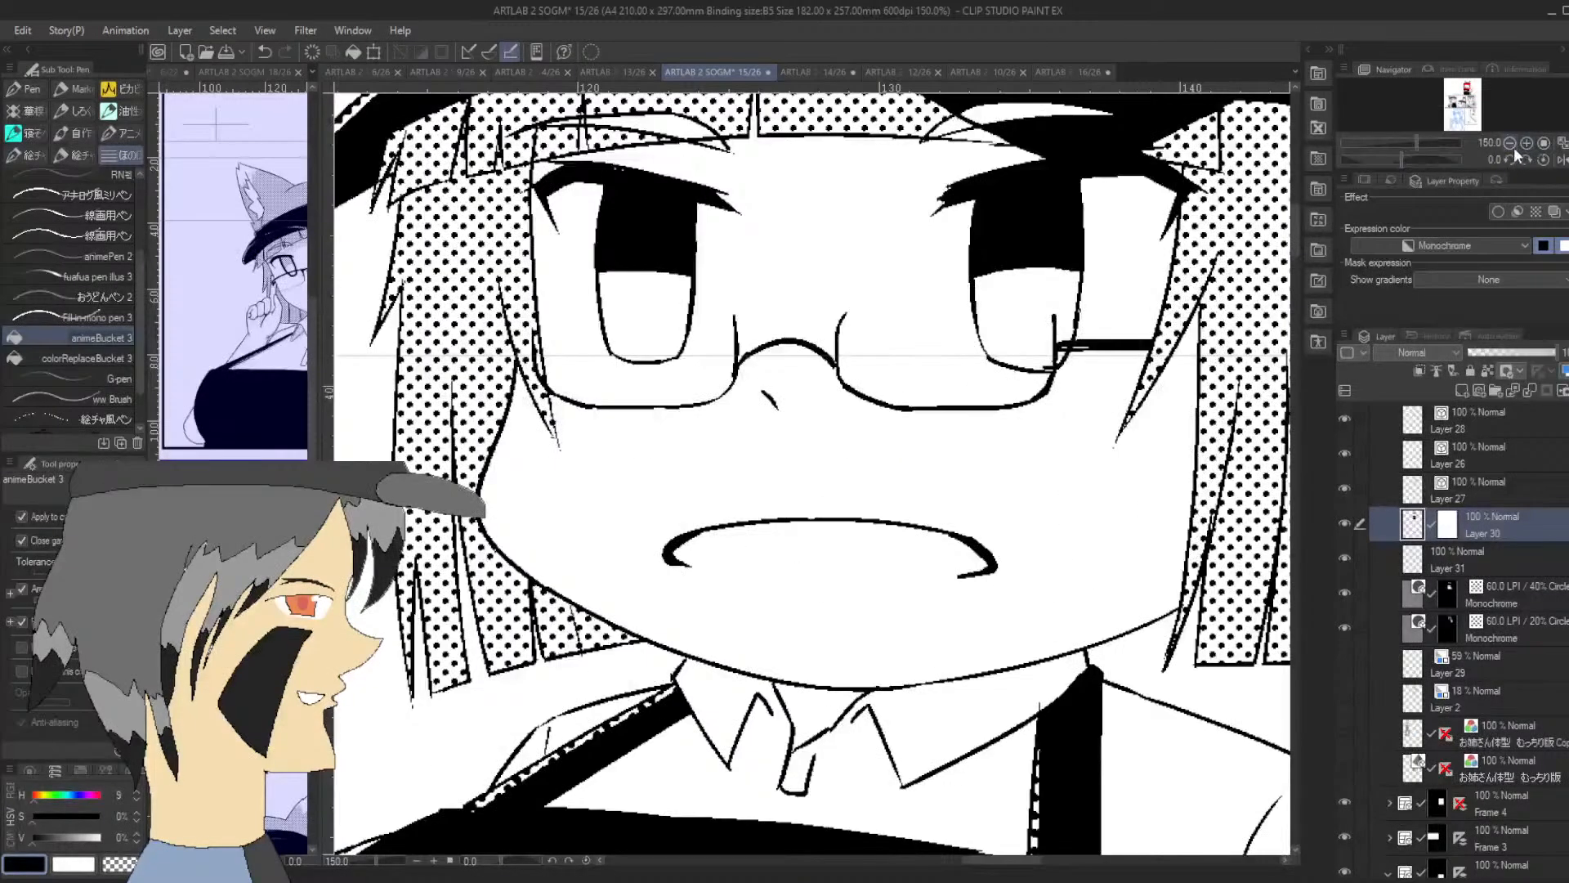
click(114, 378)
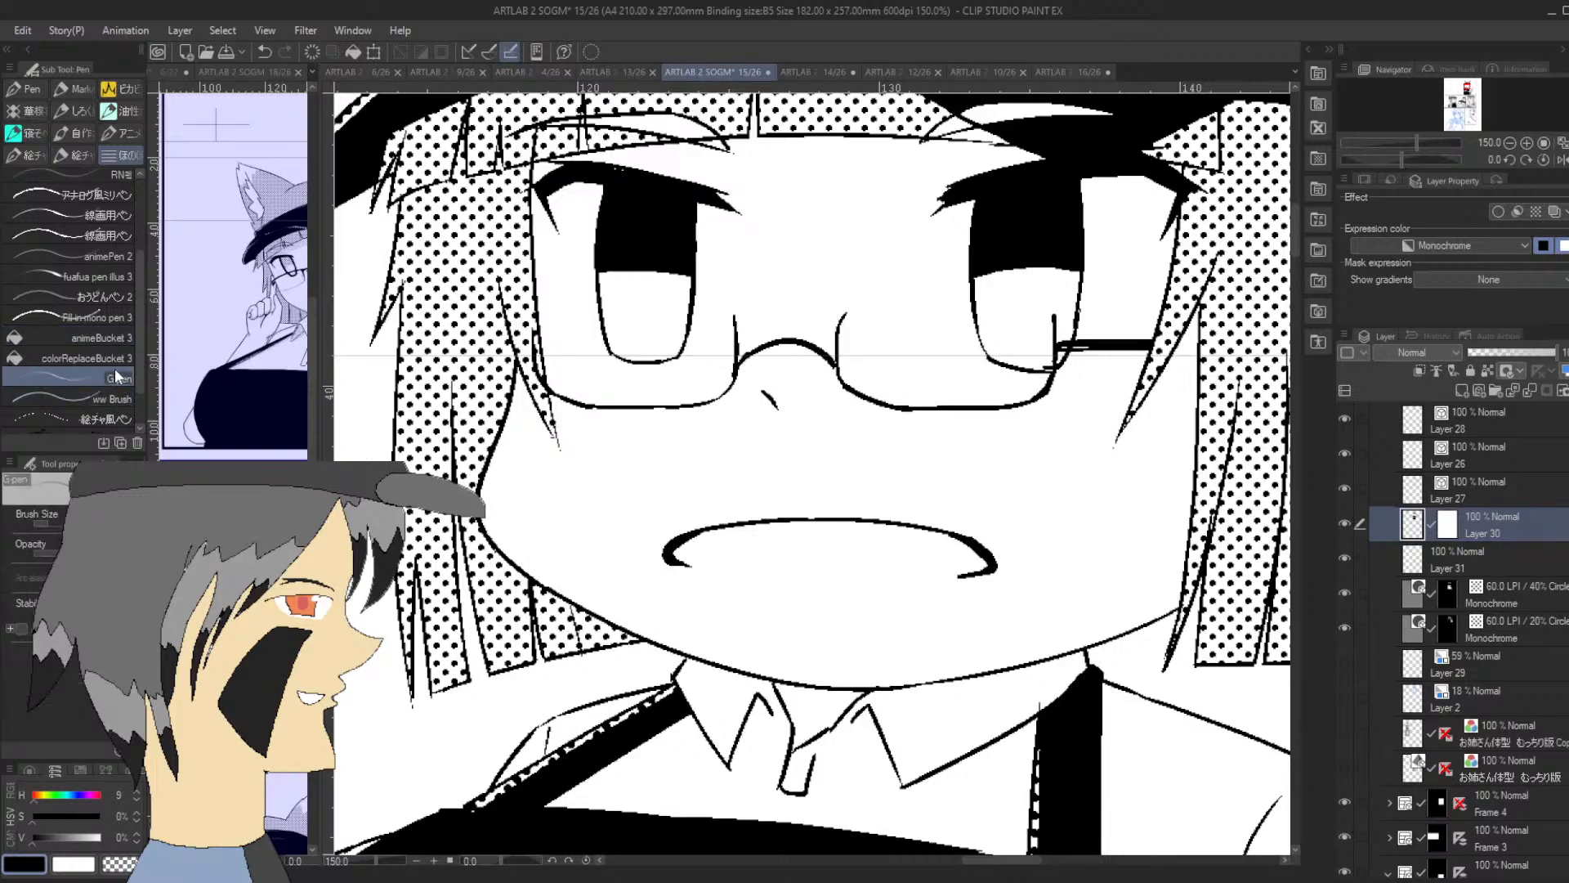
mouse_move(612, 349)
mouse_down()
mouse_move(603, 257)
mouse_move(604, 286)
mouse_move(691, 290)
mouse_move(686, 273)
mouse_move(669, 357)
mouse_up()
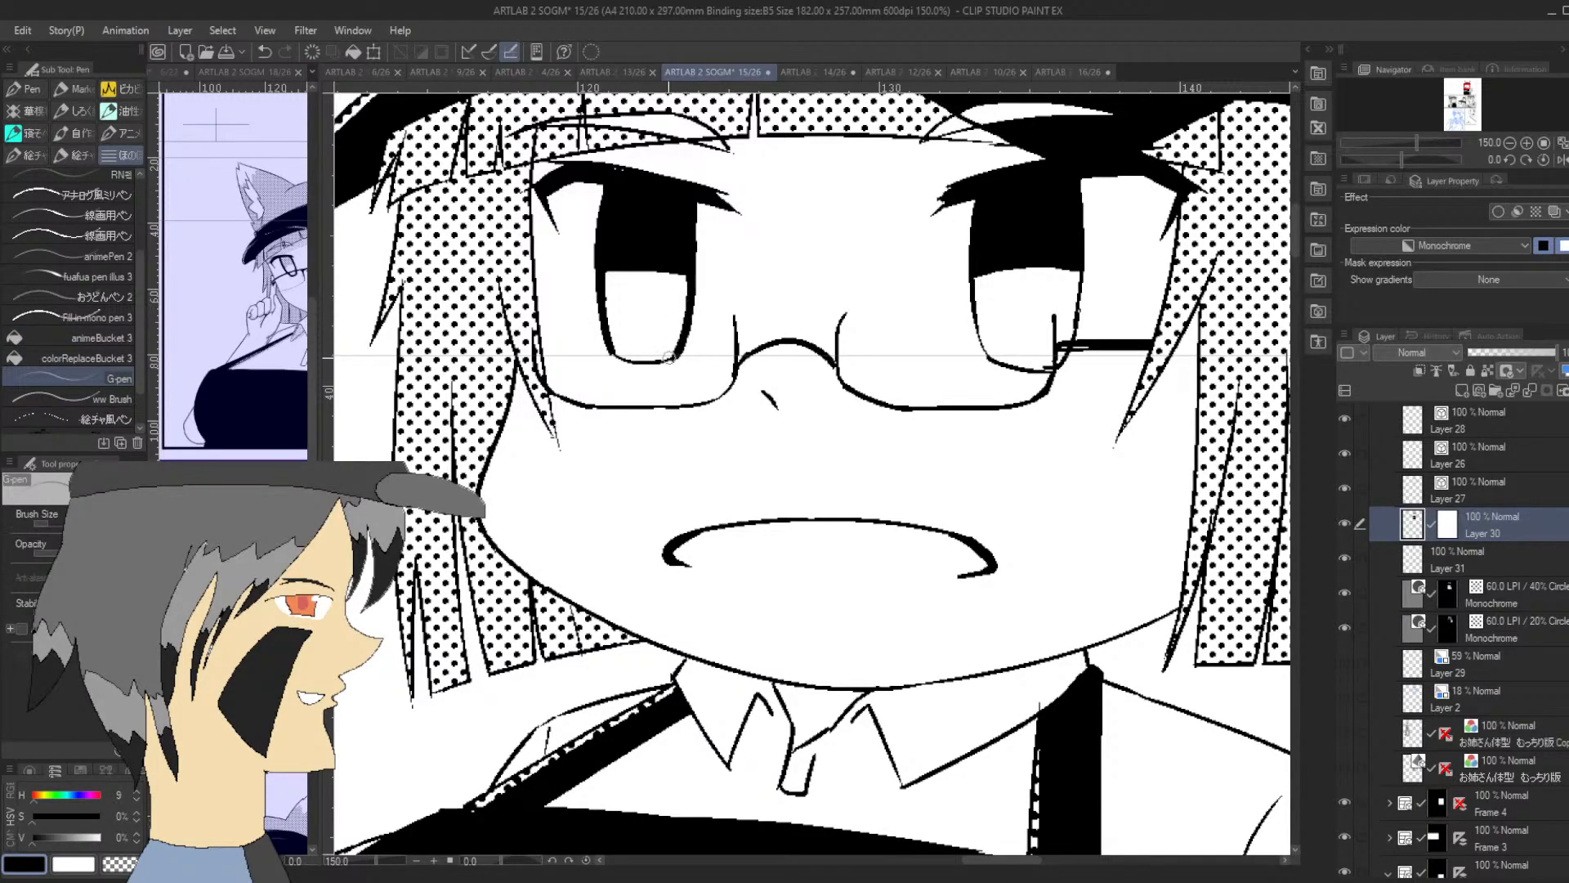
Thicken the bottom curve of the left-hand iris and the whole lower outline of the right-hand iris
drag(1402, 159, 1436, 159)
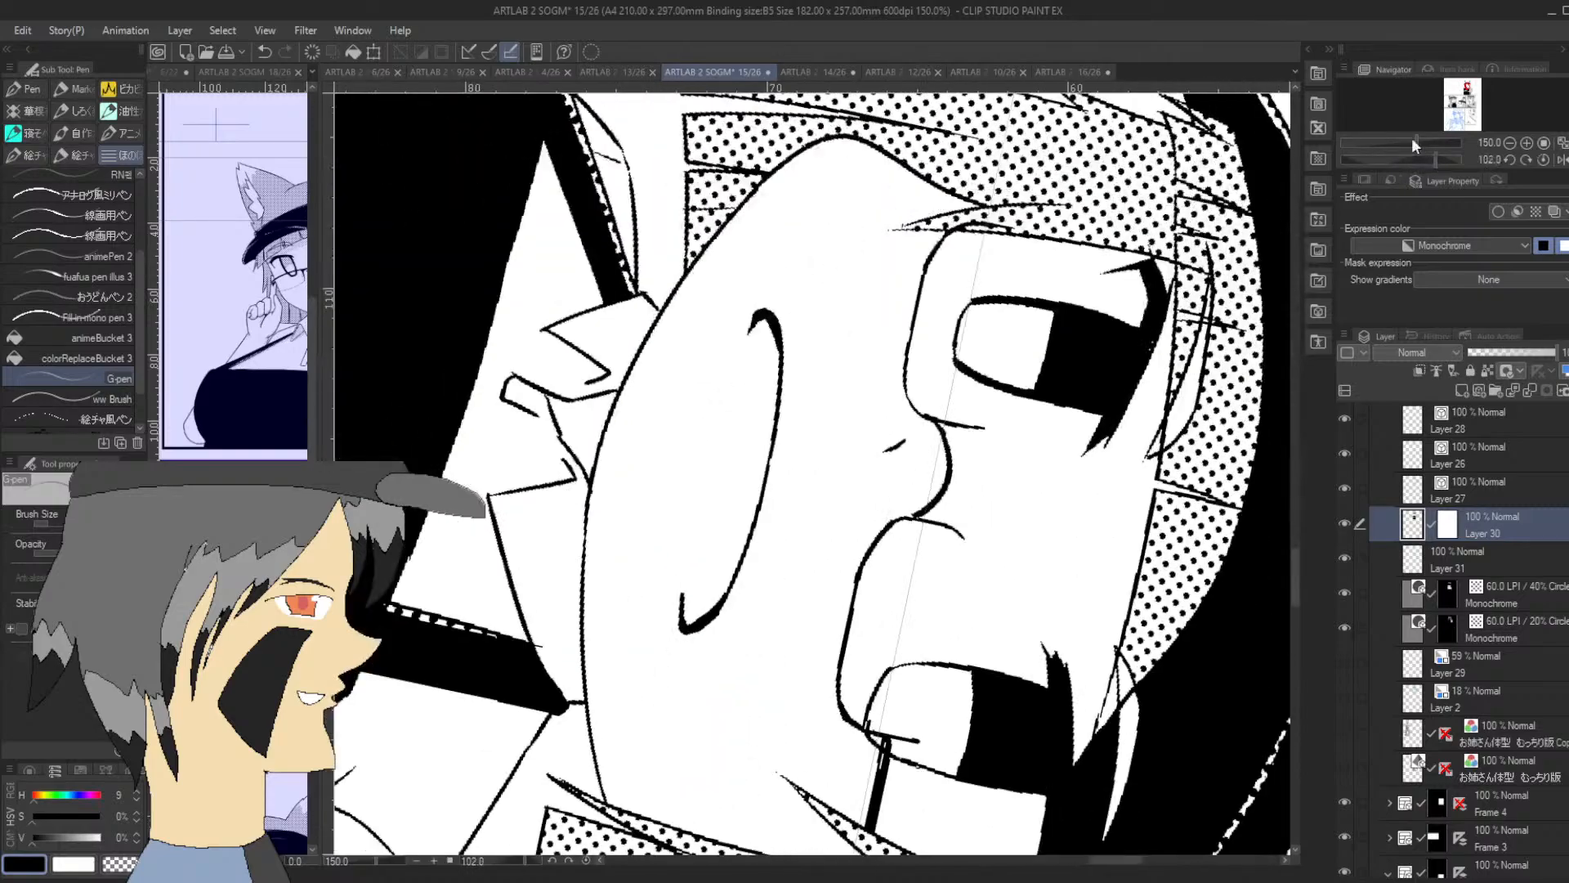
drag(960, 358, 979, 305)
key(ctrl+z)
drag(960, 364, 989, 298)
drag(1436, 160, 1404, 156)
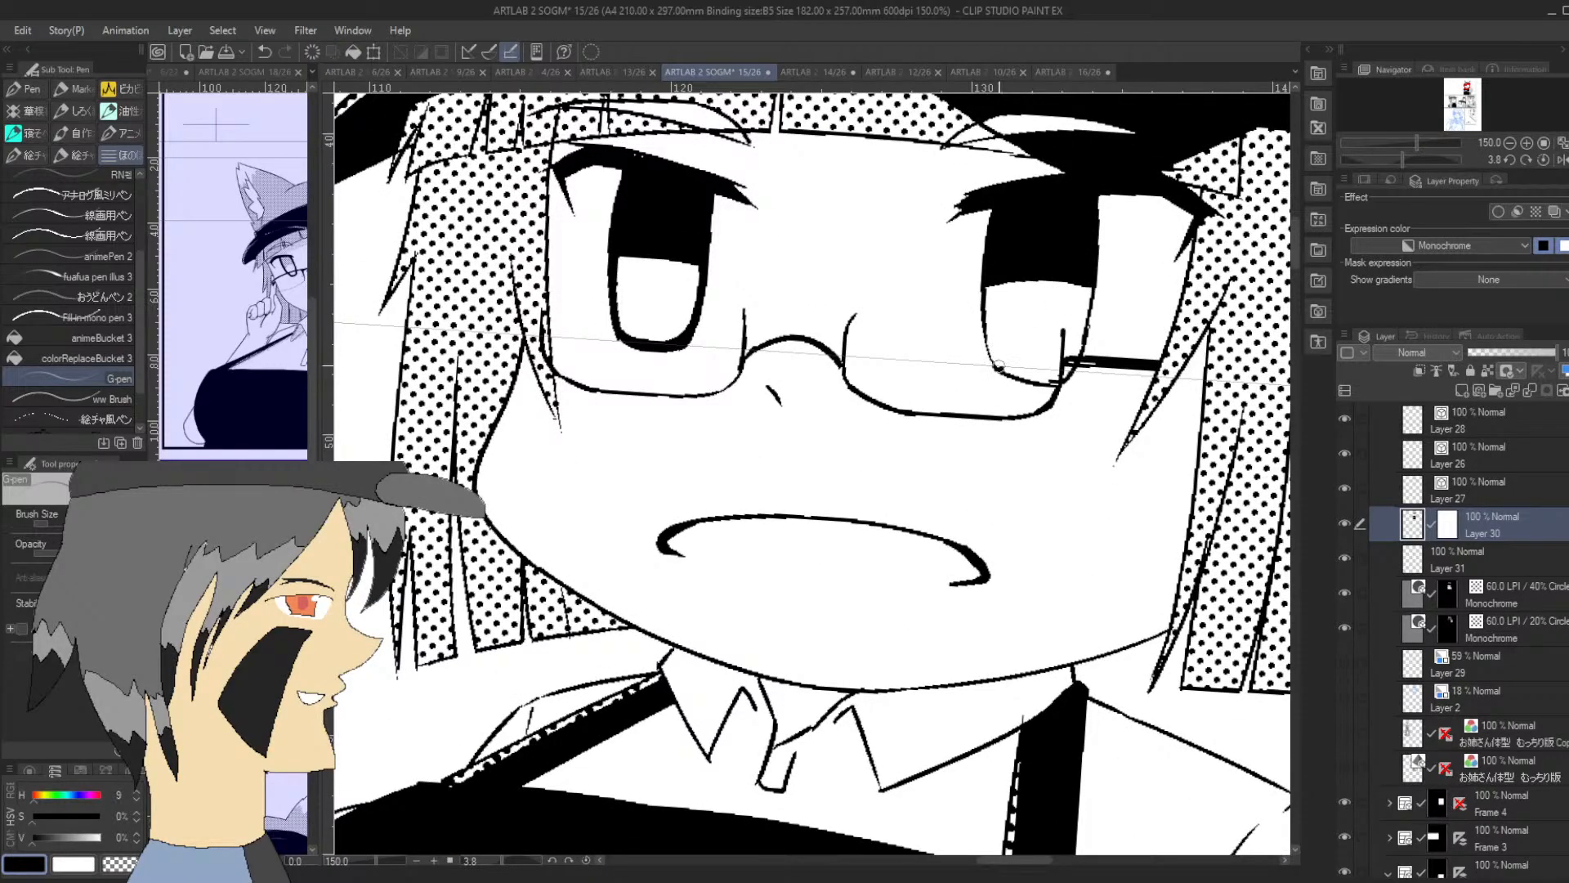
mouse_move(987, 278)
mouse_down()
mouse_move(1001, 362)
mouse_move(1059, 377)
mouse_move(1037, 378)
mouse_move(1075, 360)
mouse_move(1060, 378)
mouse_move(1088, 278)
mouse_move(1061, 345)
mouse_up()
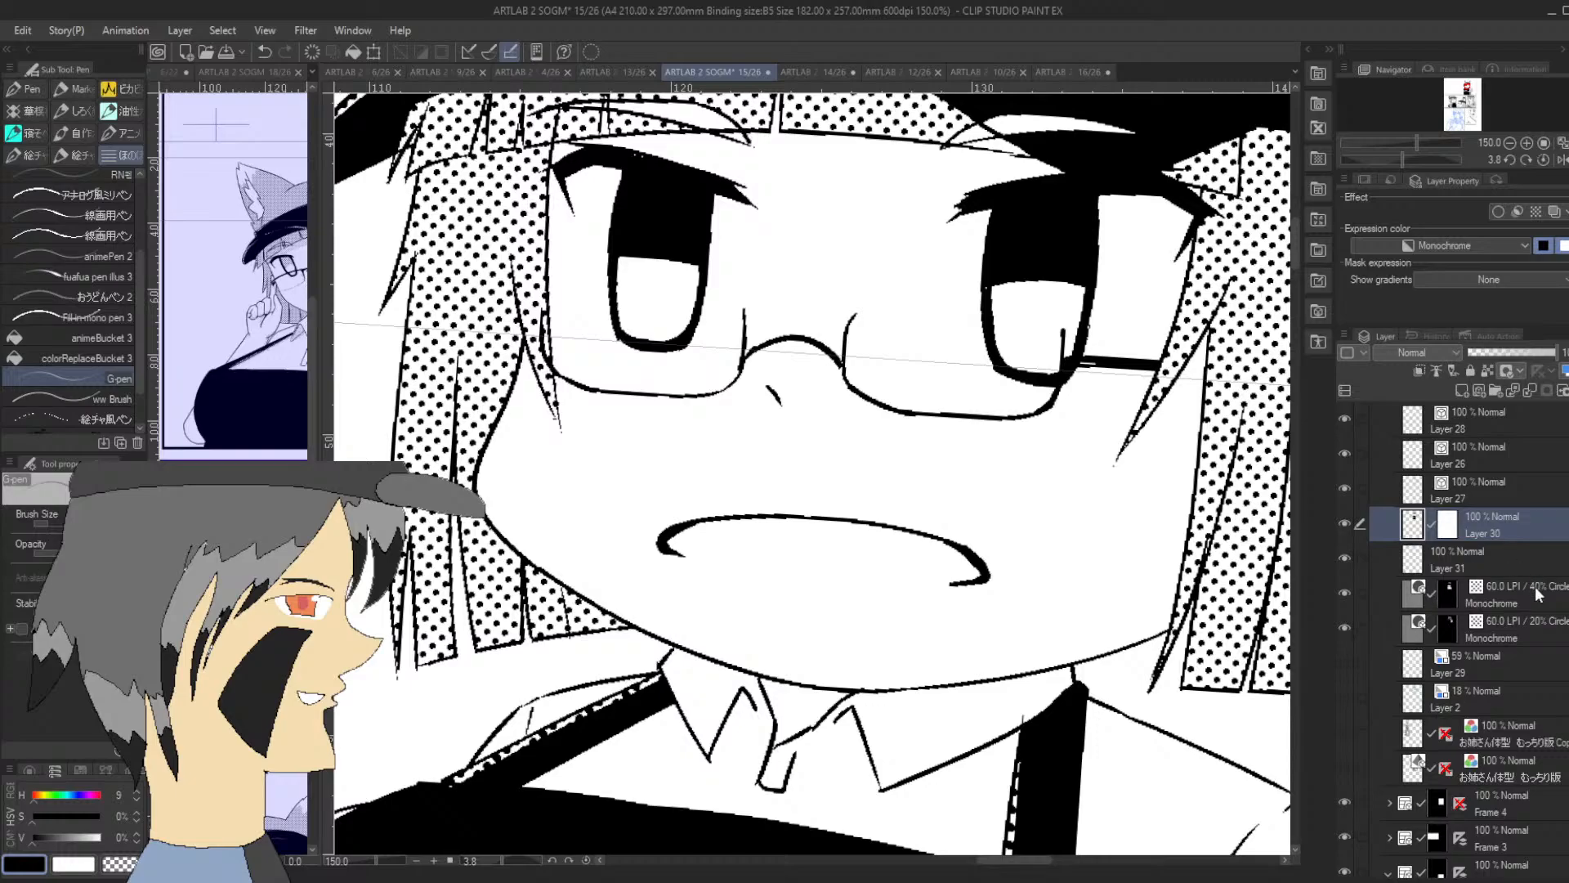
Fill the lower part of both irises with dots on the 60.0 LPI / 20% circle tone layer
click(1545, 642)
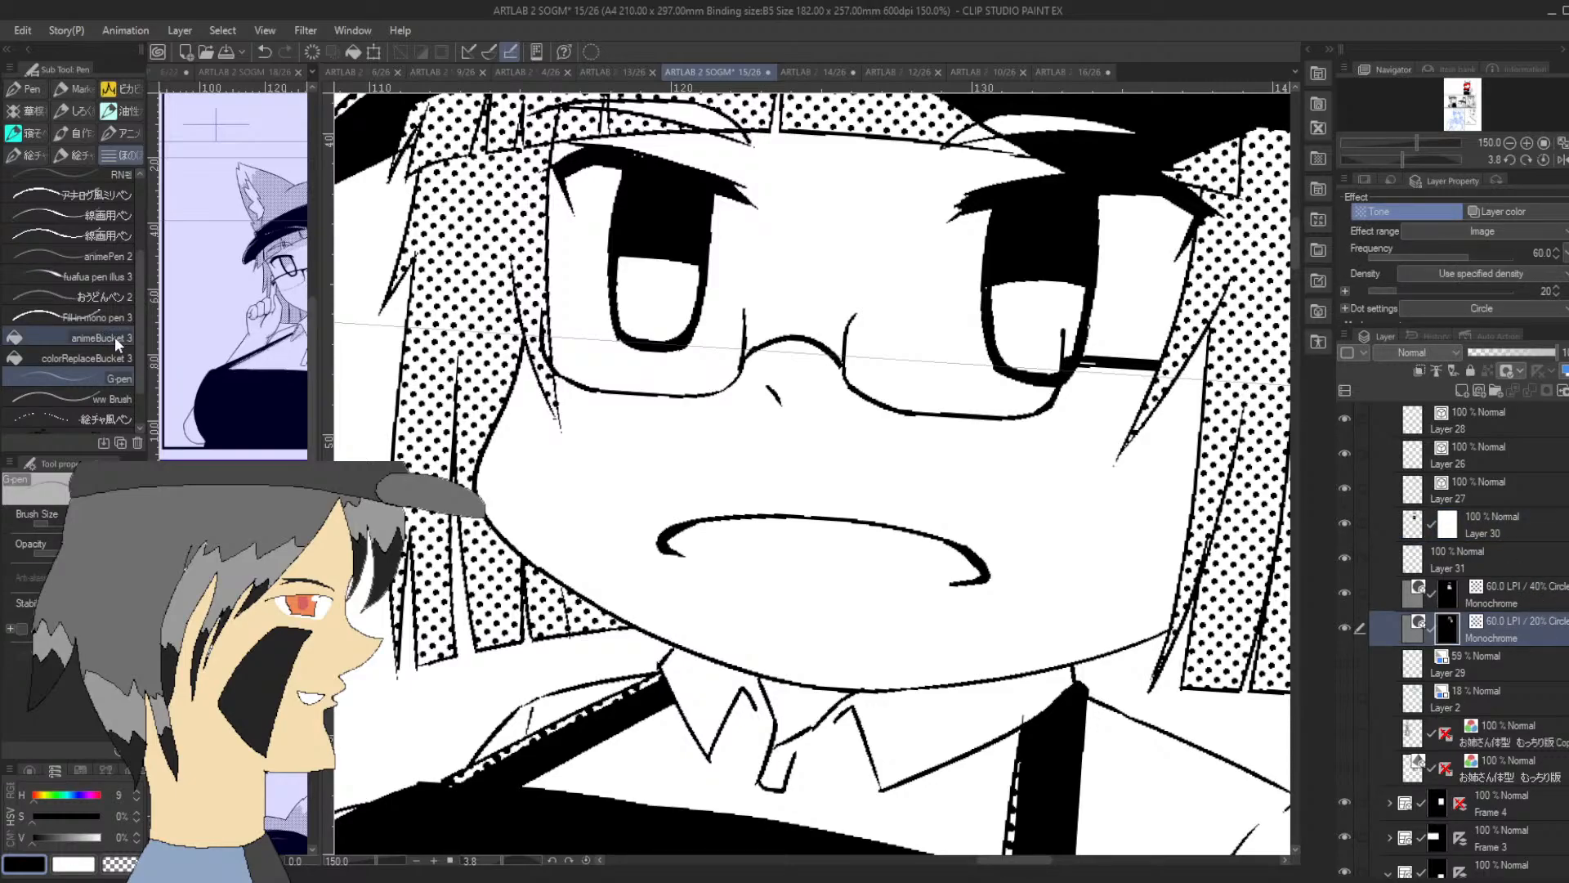
click(116, 316)
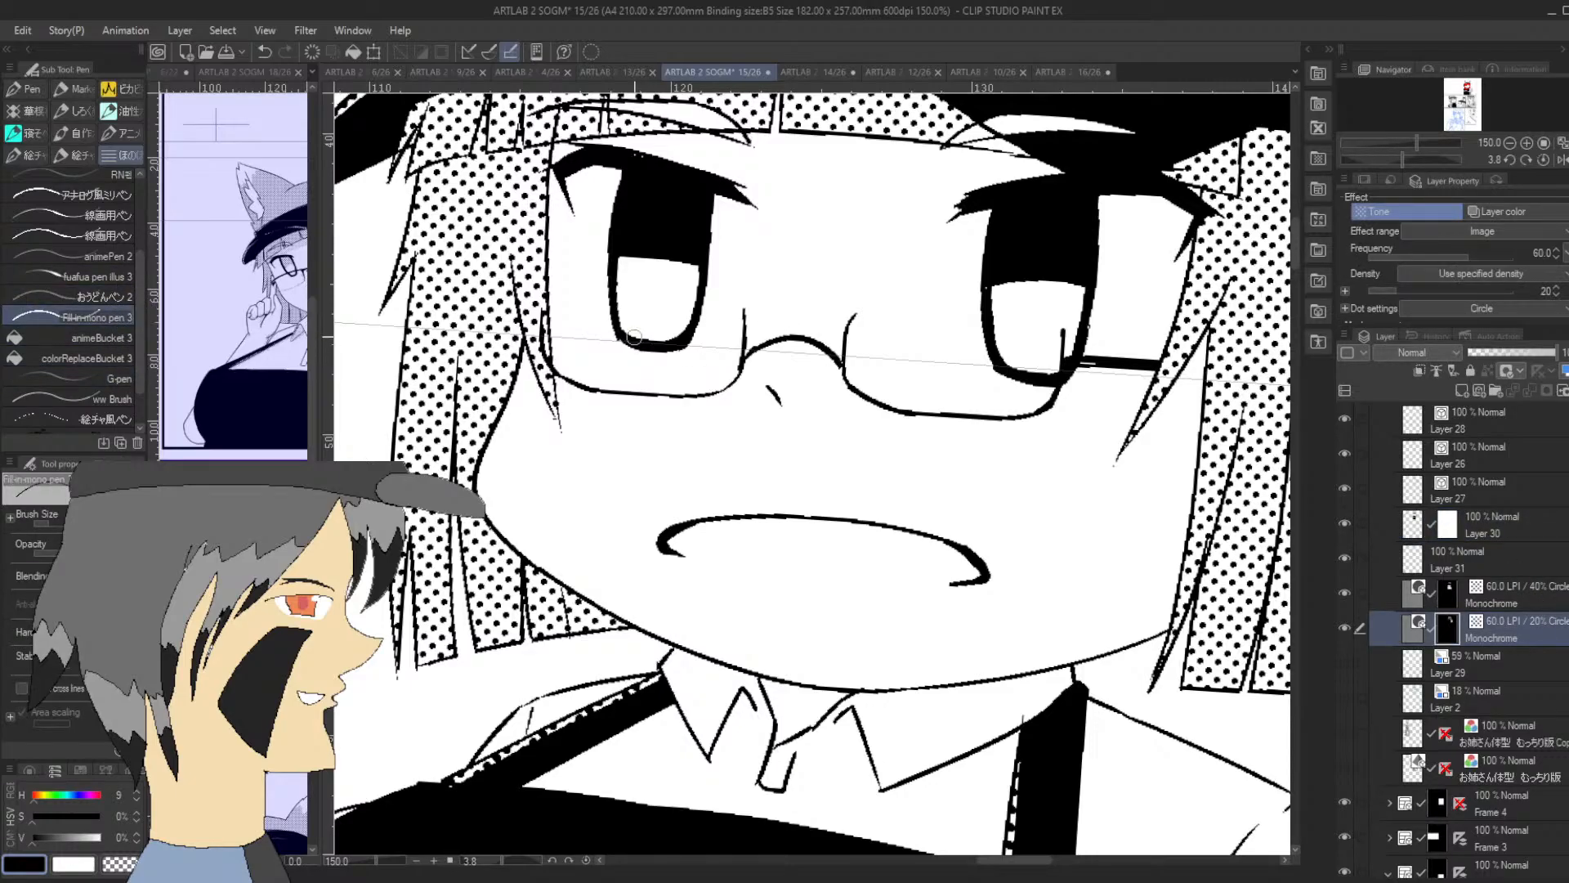
mouse_move(618, 296)
mouse_down()
mouse_move(637, 256)
mouse_move(641, 330)
mouse_move(691, 270)
mouse_up()
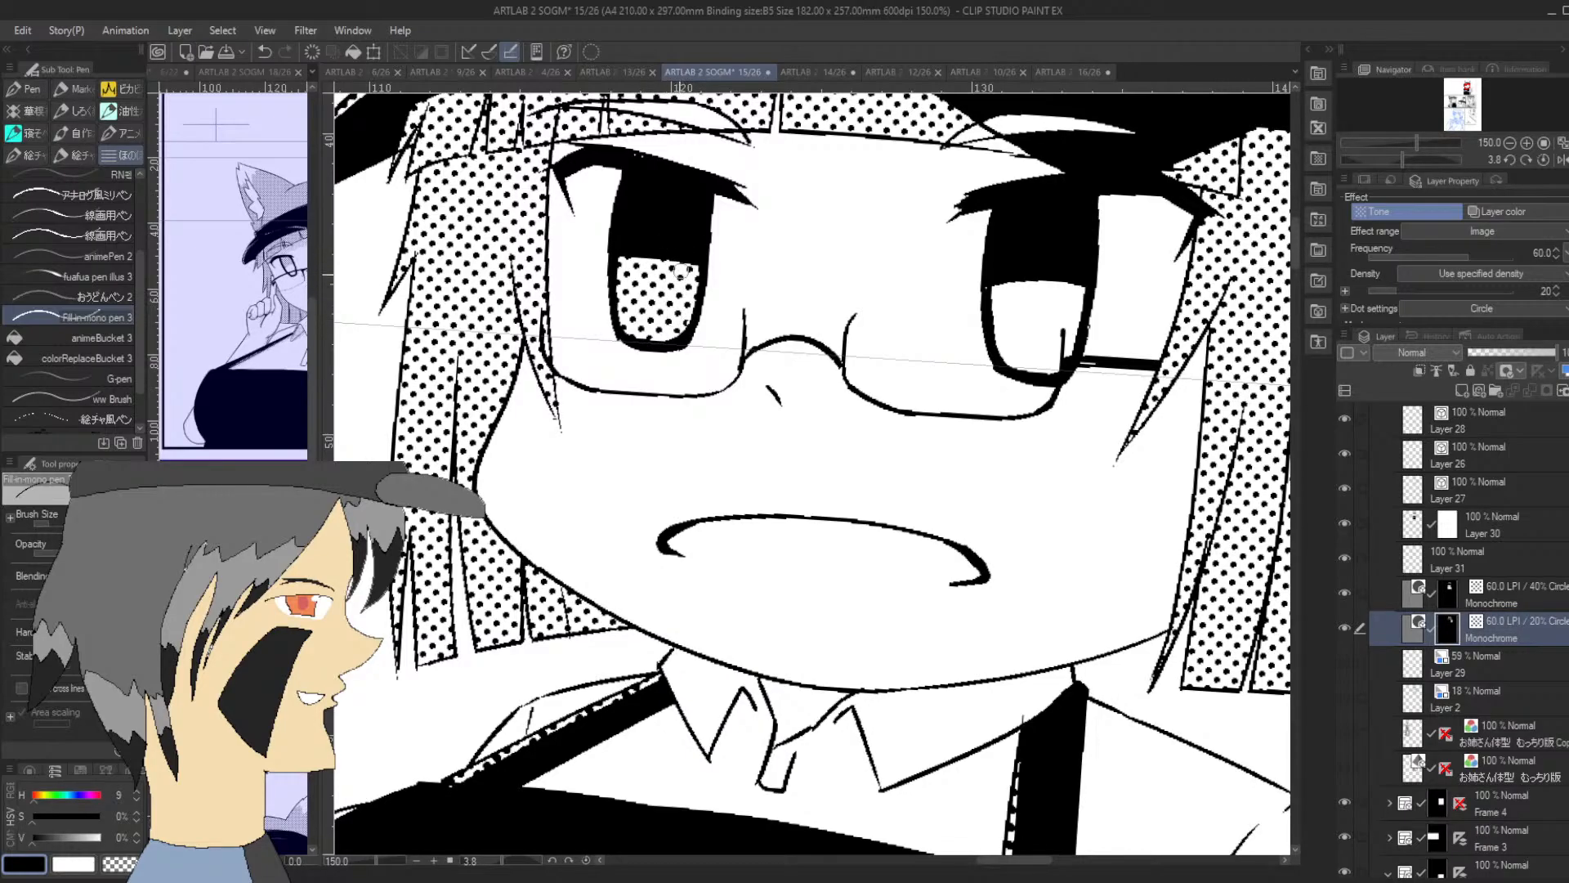
mouse_move(1021, 355)
mouse_down()
mouse_move(1007, 307)
mouse_move(1025, 368)
mouse_move(1063, 355)
mouse_move(1034, 348)
mouse_move(1040, 329)
mouse_up()
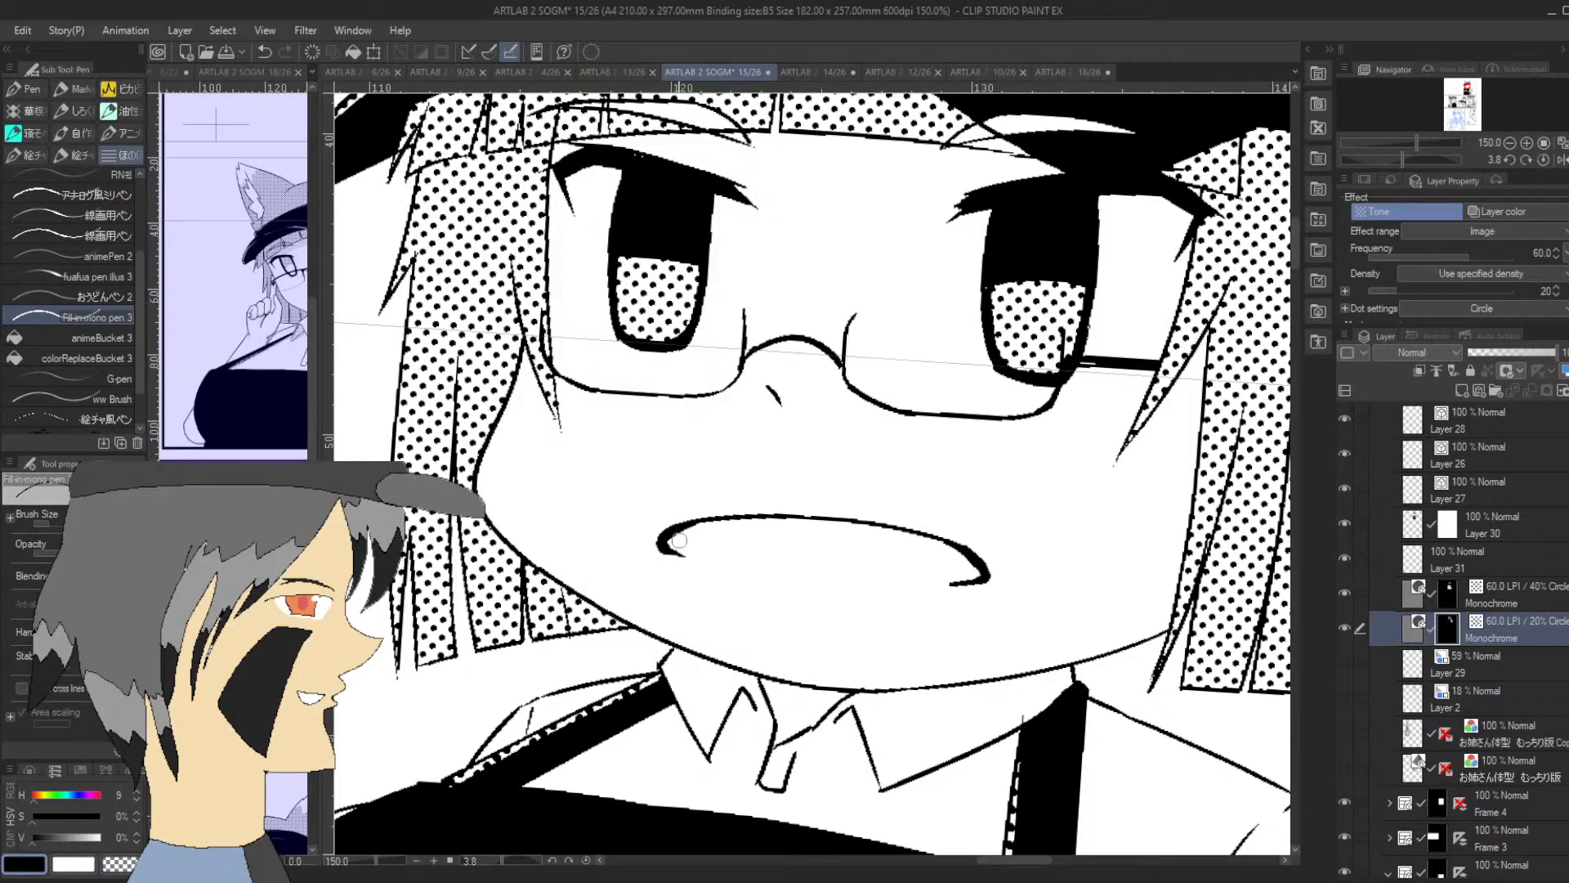
Fill the inside of the mouth with the same 20% dot tone, closing its open lower edge
drag(679, 541, 701, 520)
drag(1401, 154, 1374, 159)
mouse_move(859, 587)
mouse_down()
mouse_move(889, 386)
mouse_move(931, 325)
mouse_move(867, 612)
mouse_move(886, 469)
mouse_move(866, 536)
mouse_move(923, 349)
mouse_move(872, 489)
mouse_up()
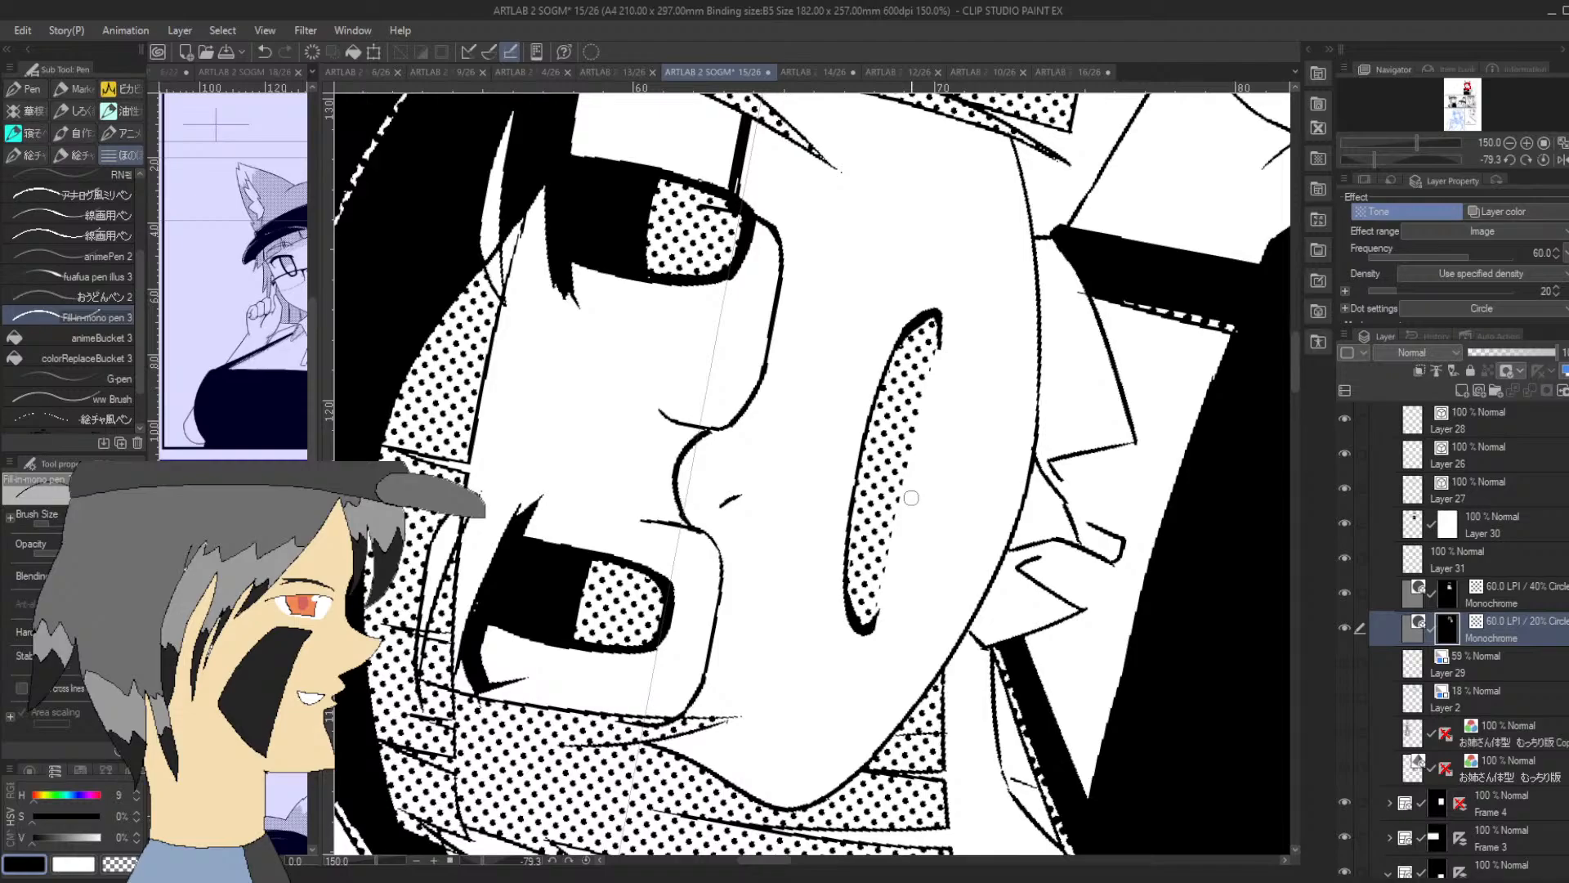
Check the toned face on the whole upright figure and identify which layer holds the eyebrows
click(1510, 143)
click(1511, 143)
click(1510, 144)
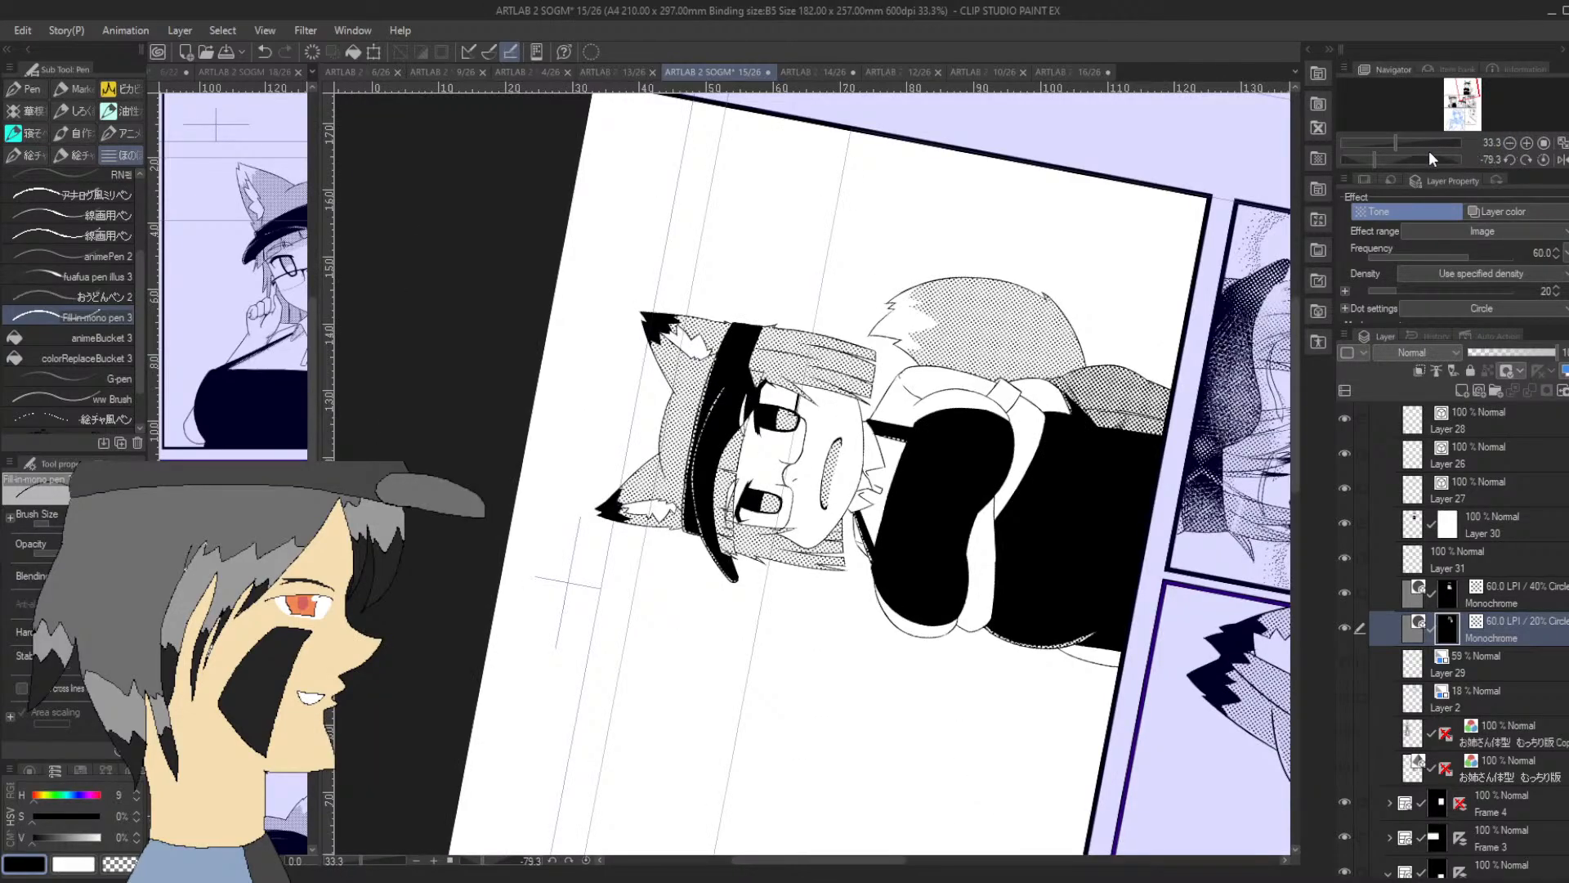
drag(1412, 160, 1399, 157)
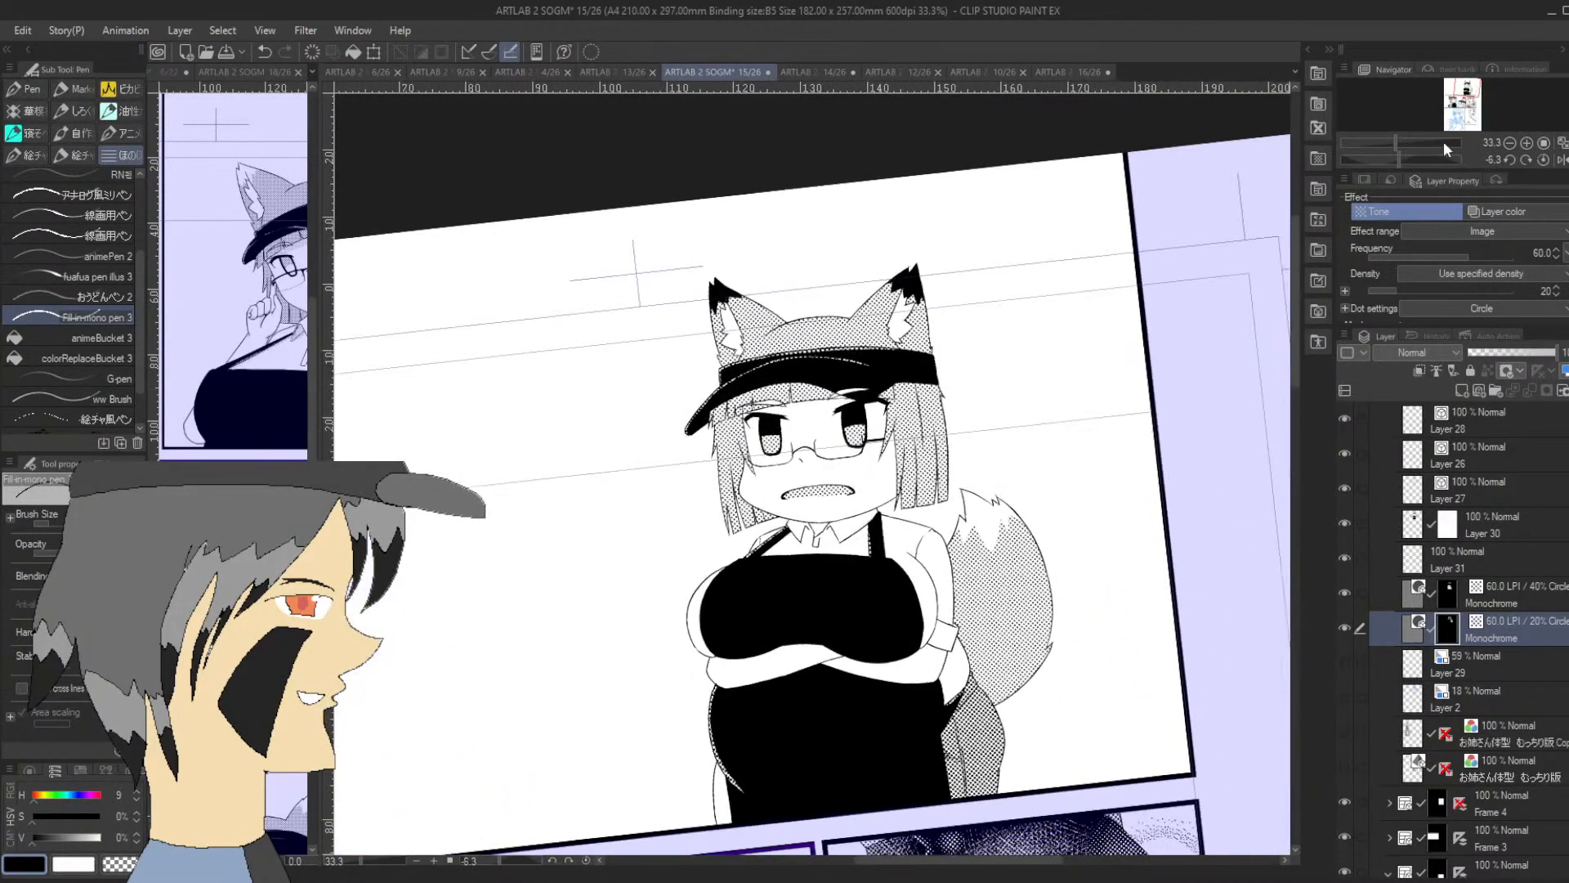
click(1524, 158)
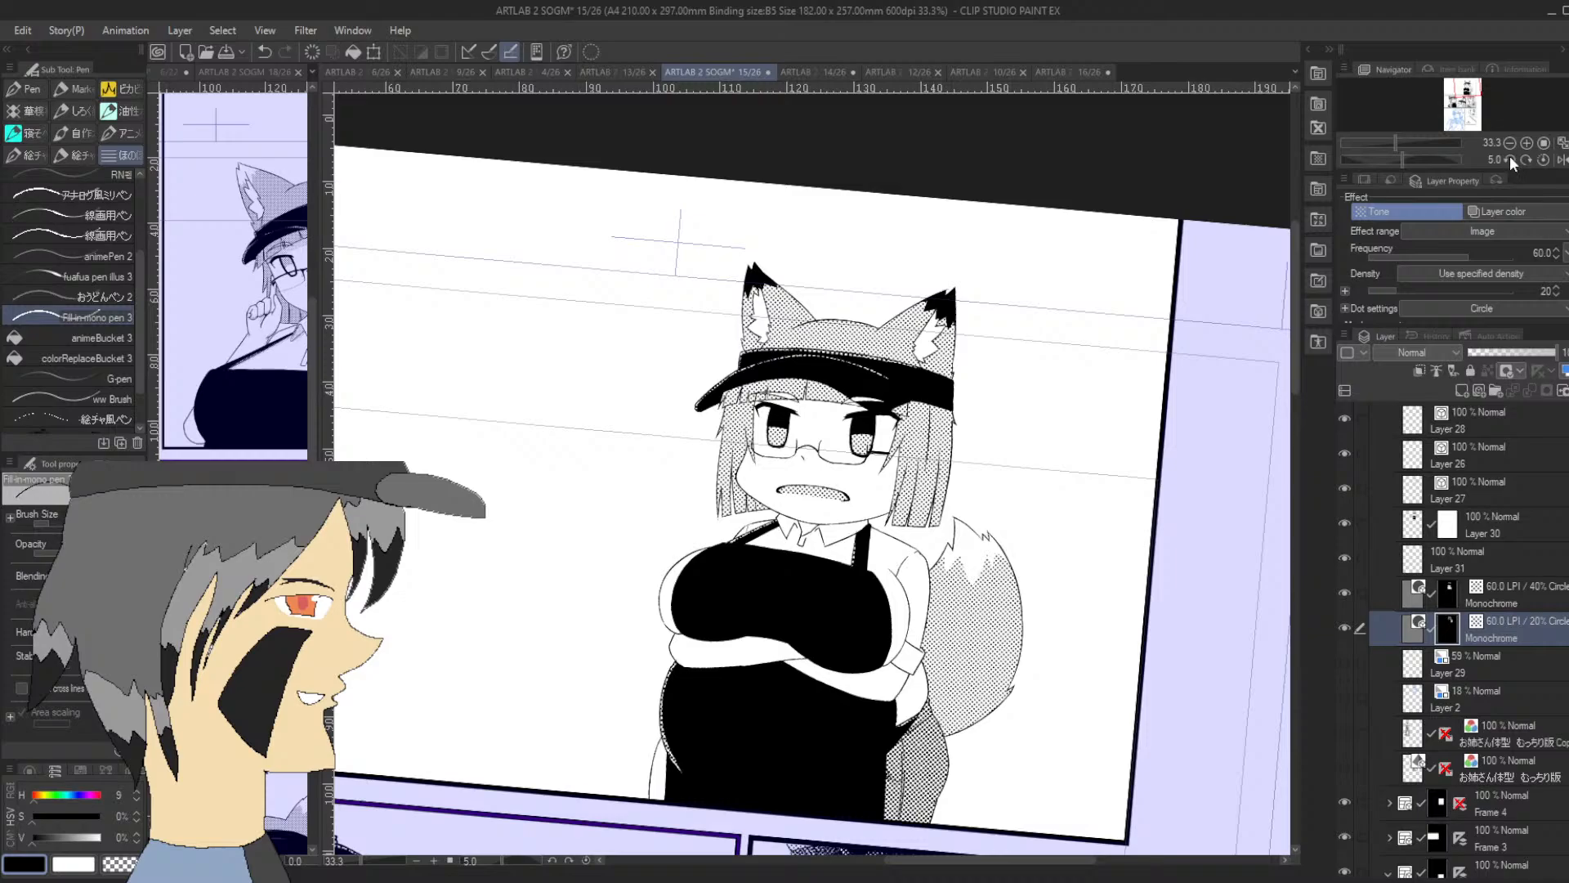
click(1511, 159)
click(1525, 143)
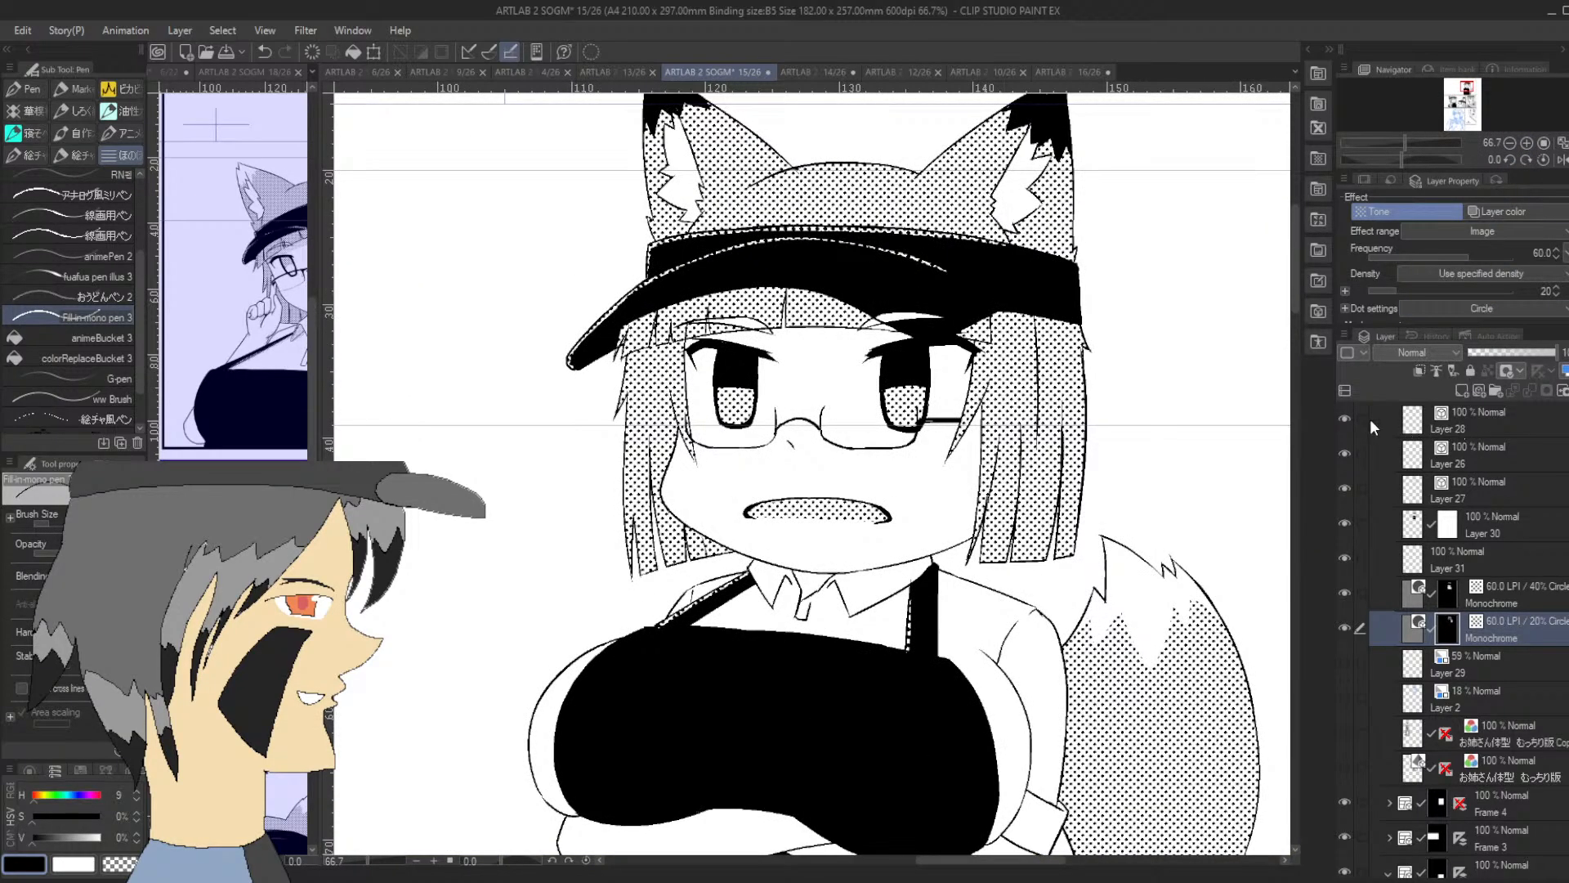
click(1343, 419)
Lasso the left-hand eyebrow and transform it on Layer 28 so it tilts slightly down toward the nose
key(m)
mouse_move(699, 309)
mouse_down()
mouse_move(679, 331)
mouse_move(740, 335)
mouse_move(736, 318)
mouse_move(792, 334)
mouse_up()
click(790, 377)
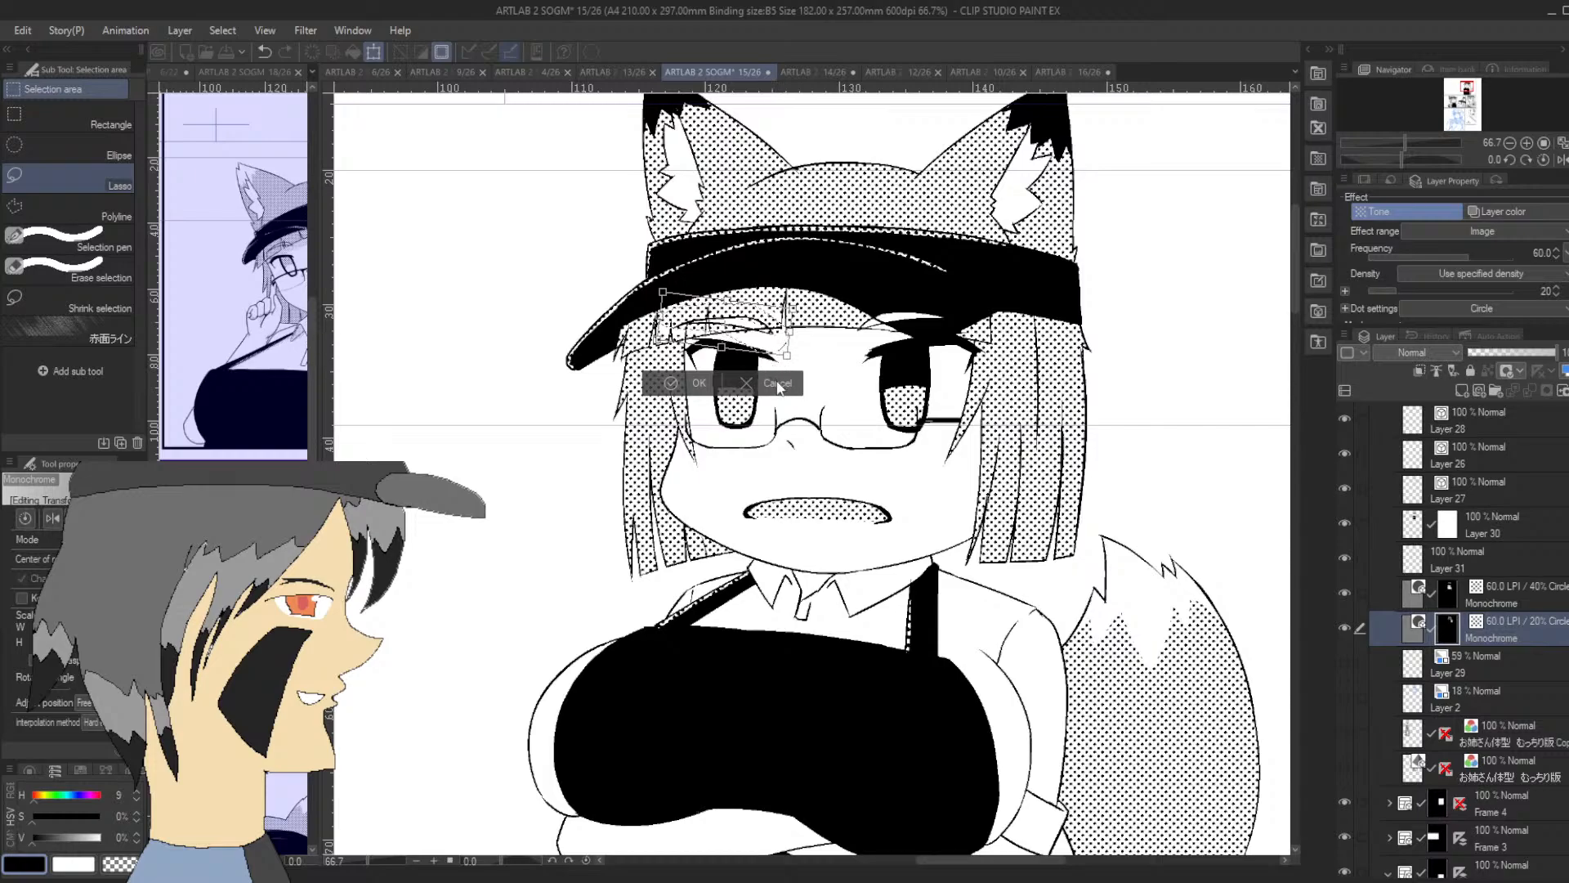
click(778, 386)
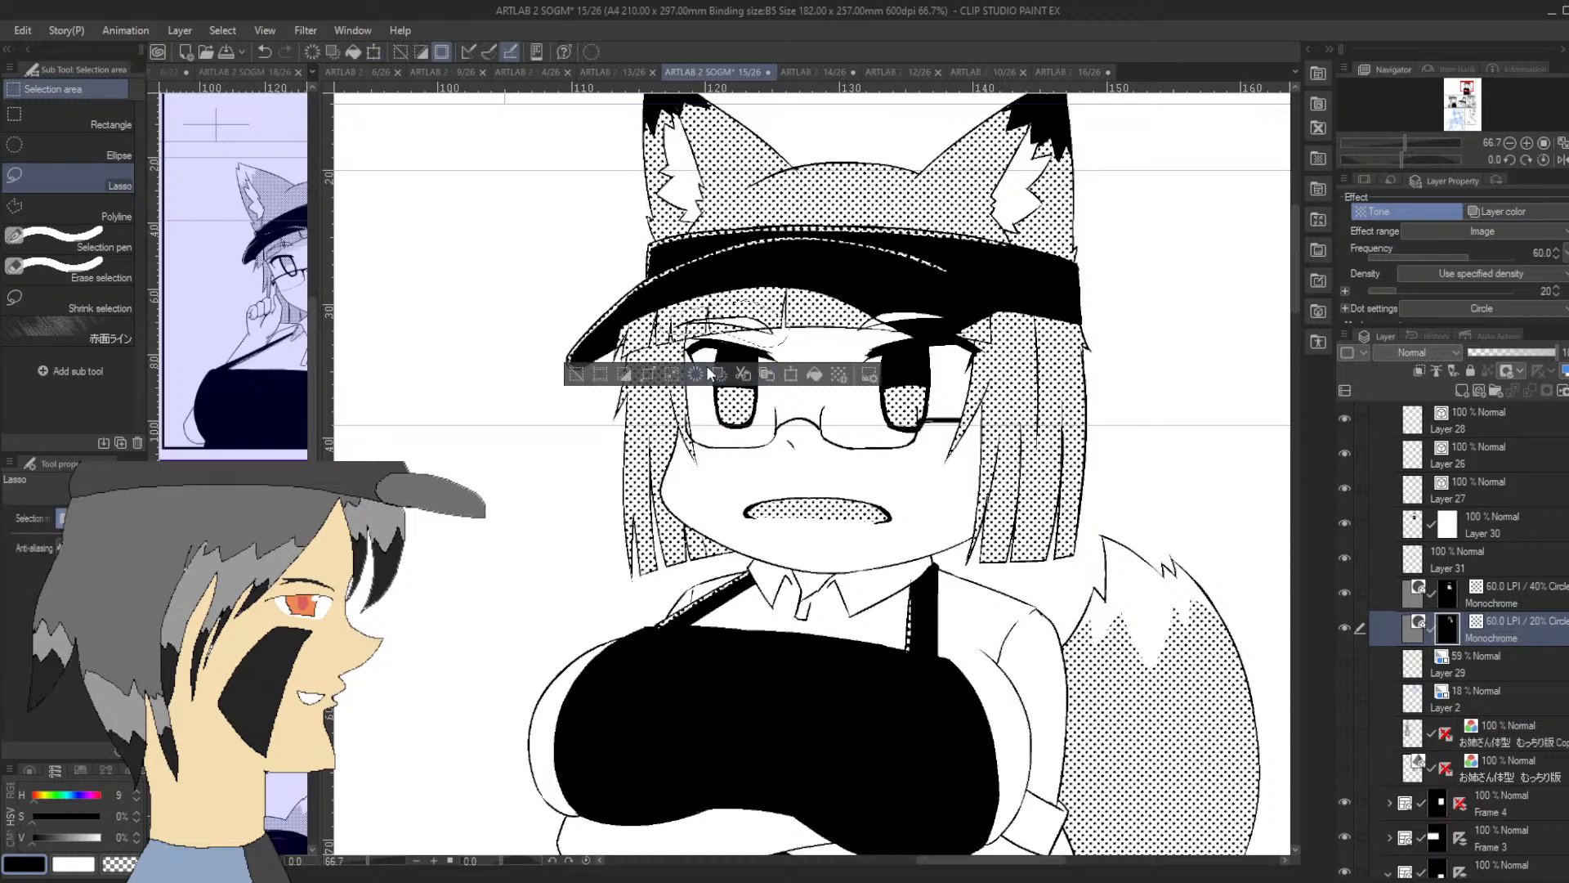
click(1511, 424)
click(792, 374)
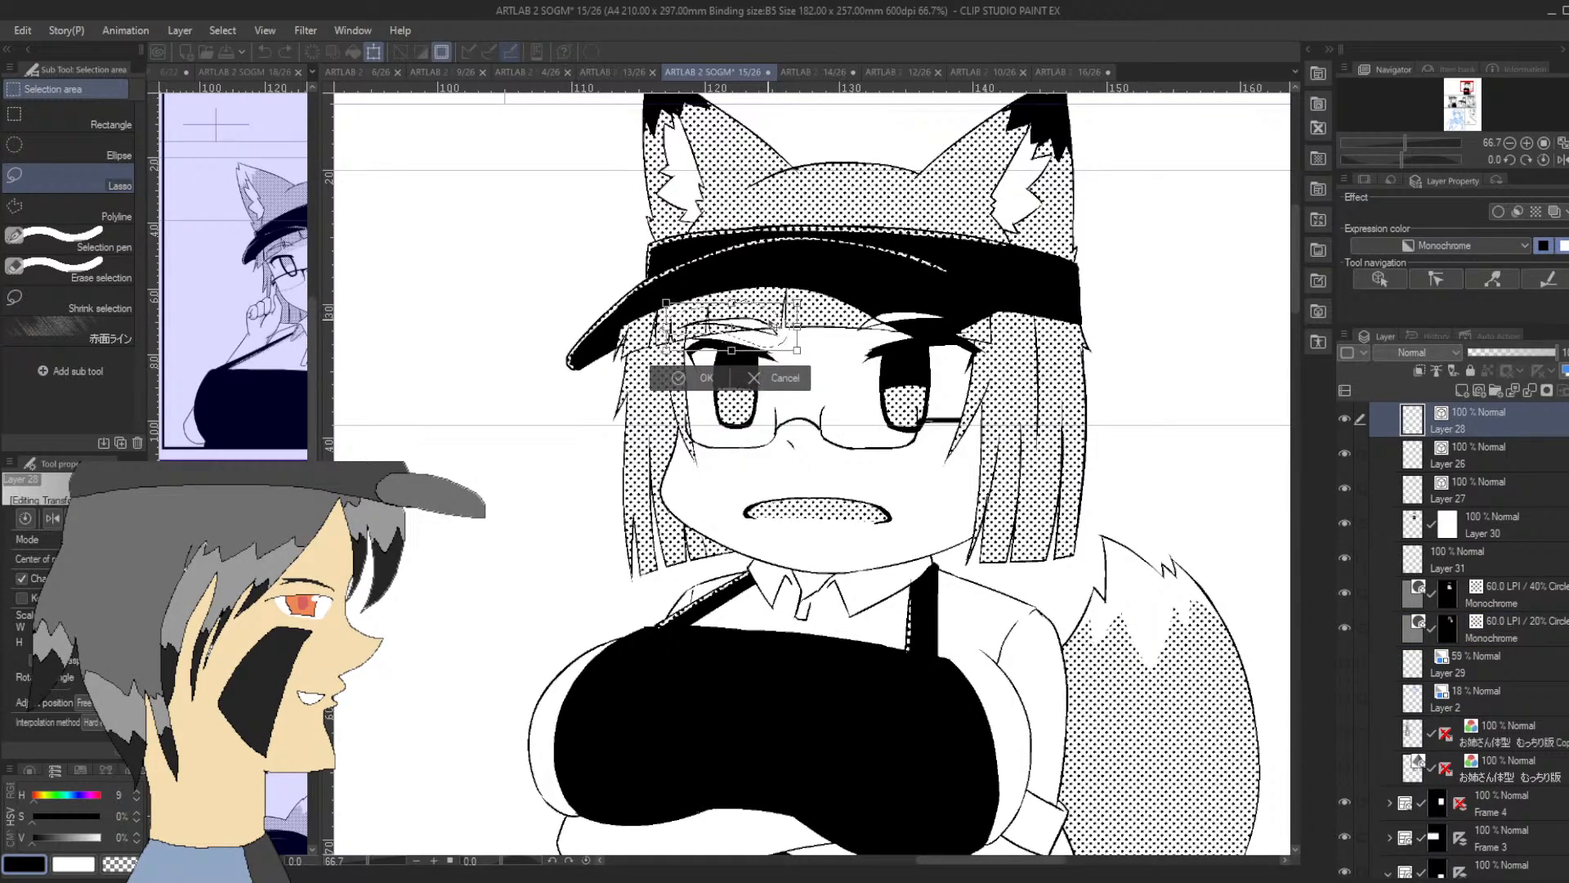
drag(794, 323, 799, 337)
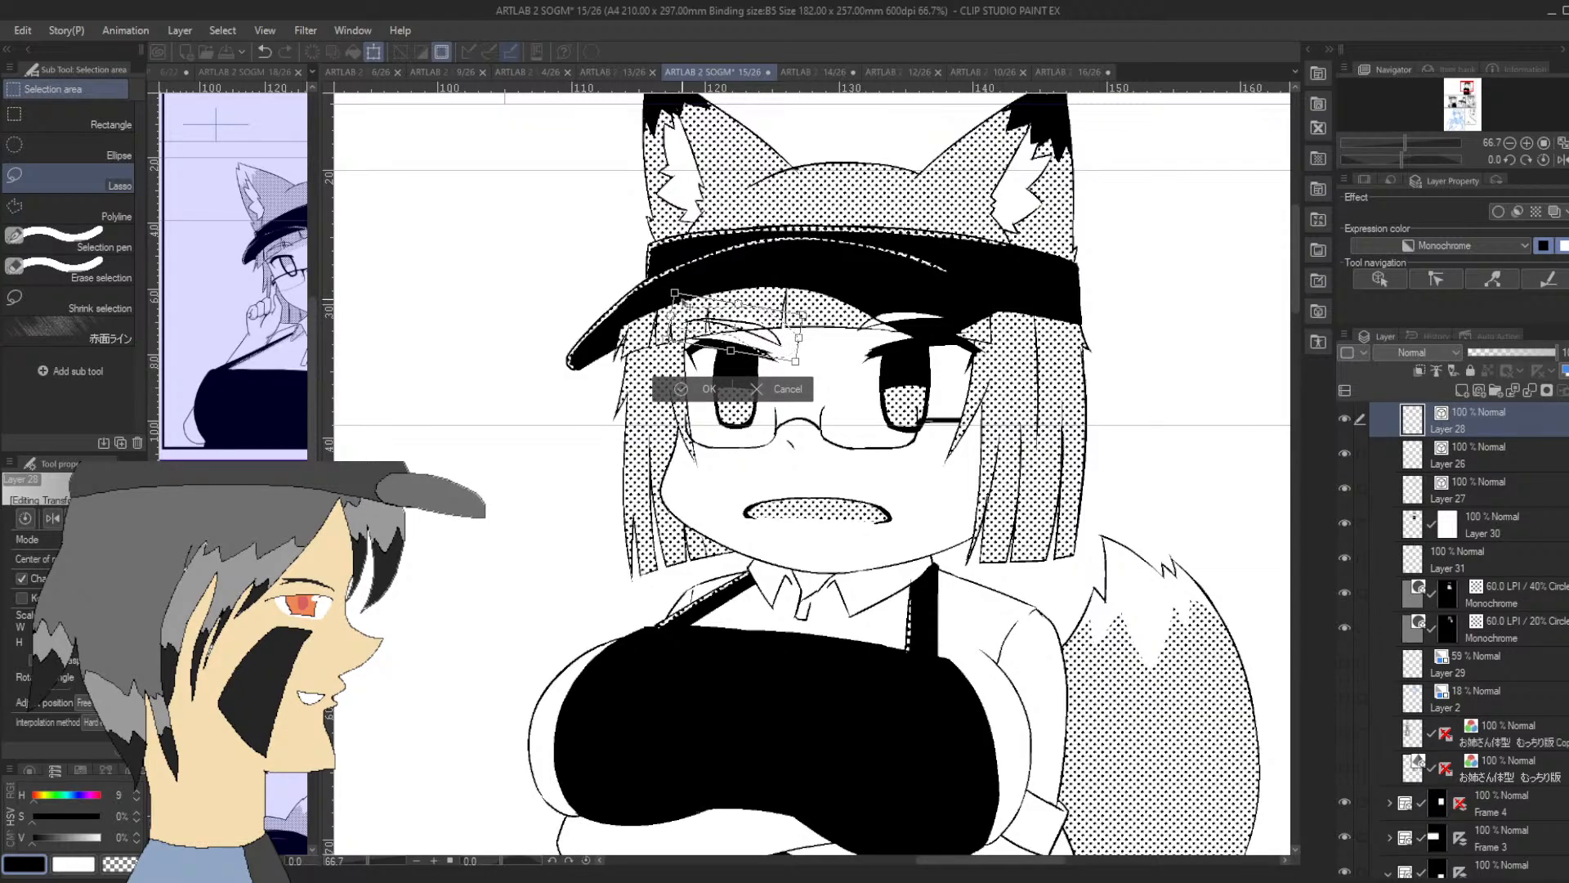
drag(674, 292, 668, 289)
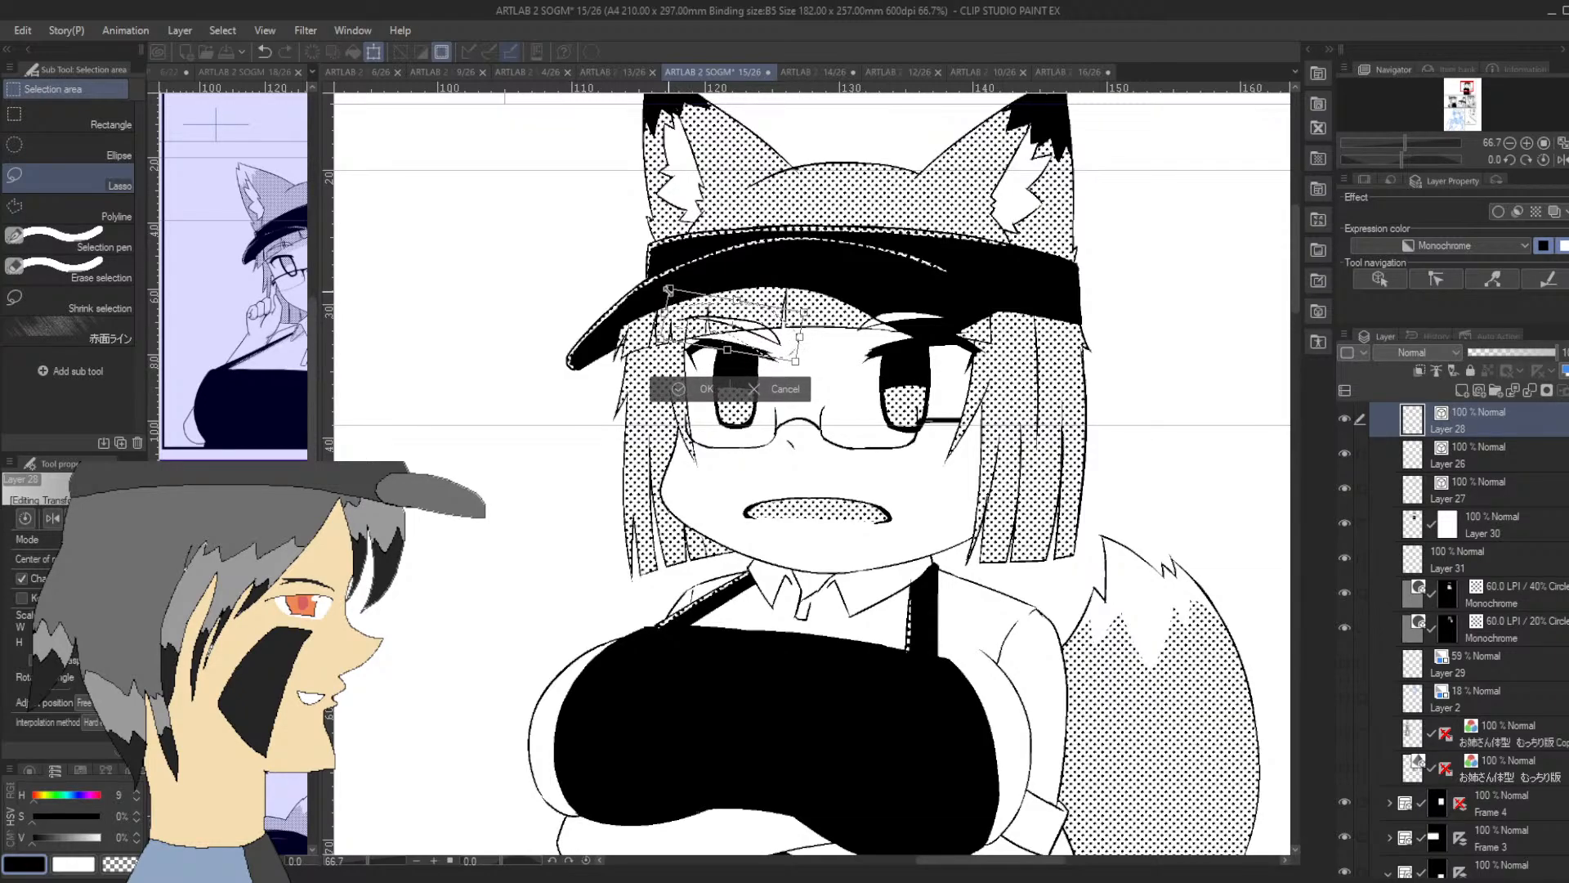
click(690, 389)
Lasso the right-hand eyebrow and tilt it slightly down toward the nose to match the other one
mouse_move(881, 281)
mouse_down()
mouse_move(846, 316)
mouse_move(870, 336)
mouse_move(957, 317)
mouse_move(970, 290)
mouse_move(994, 303)
mouse_move(925, 324)
mouse_up()
click(971, 368)
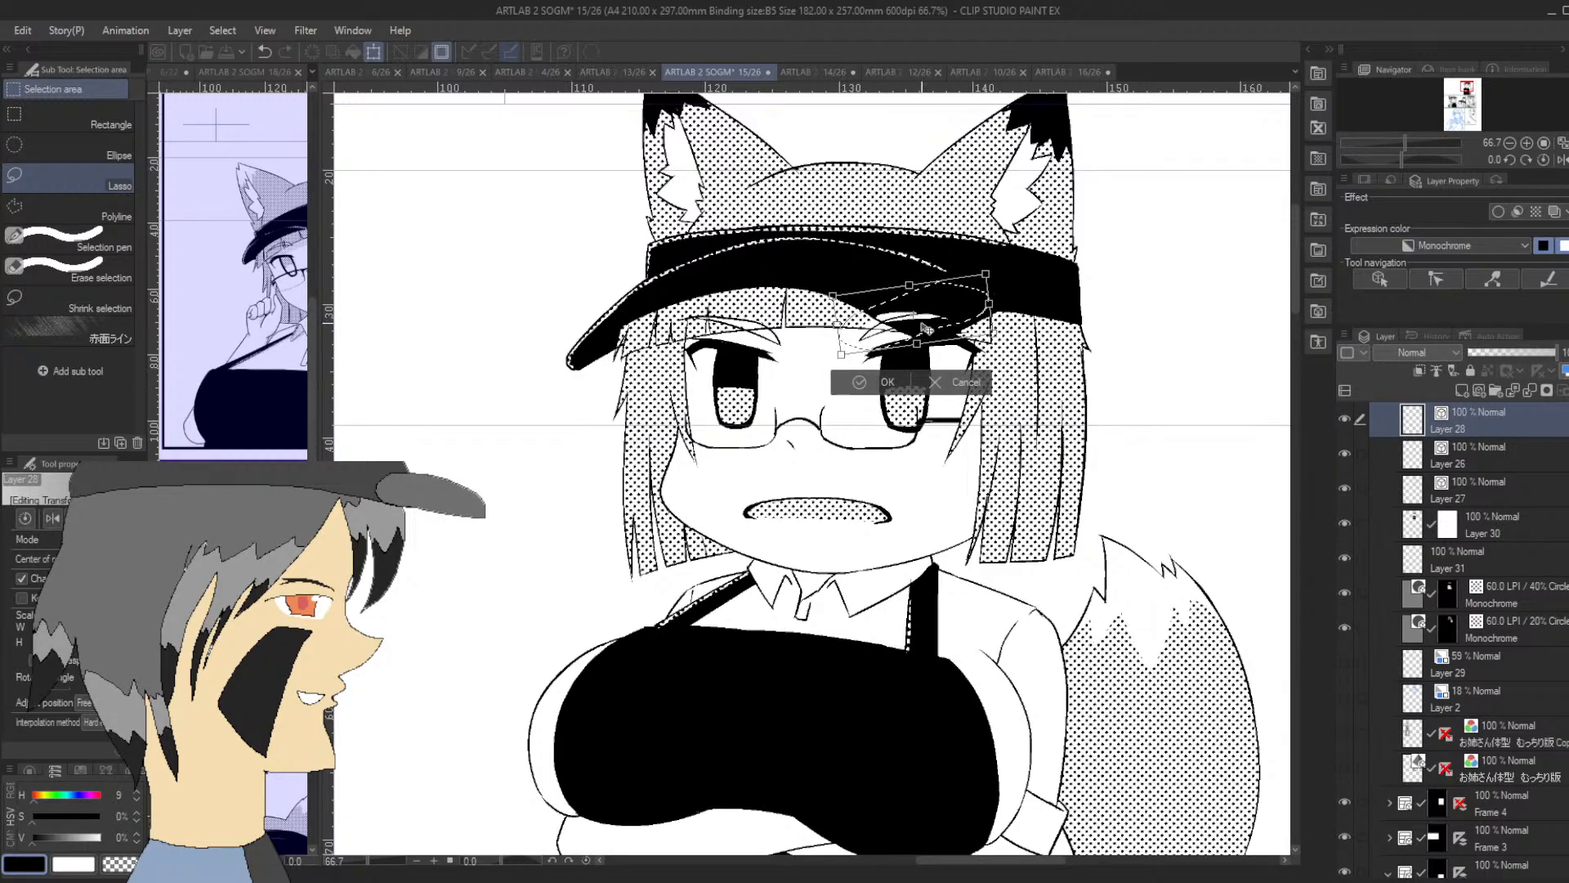
click(856, 380)
click(766, 376)
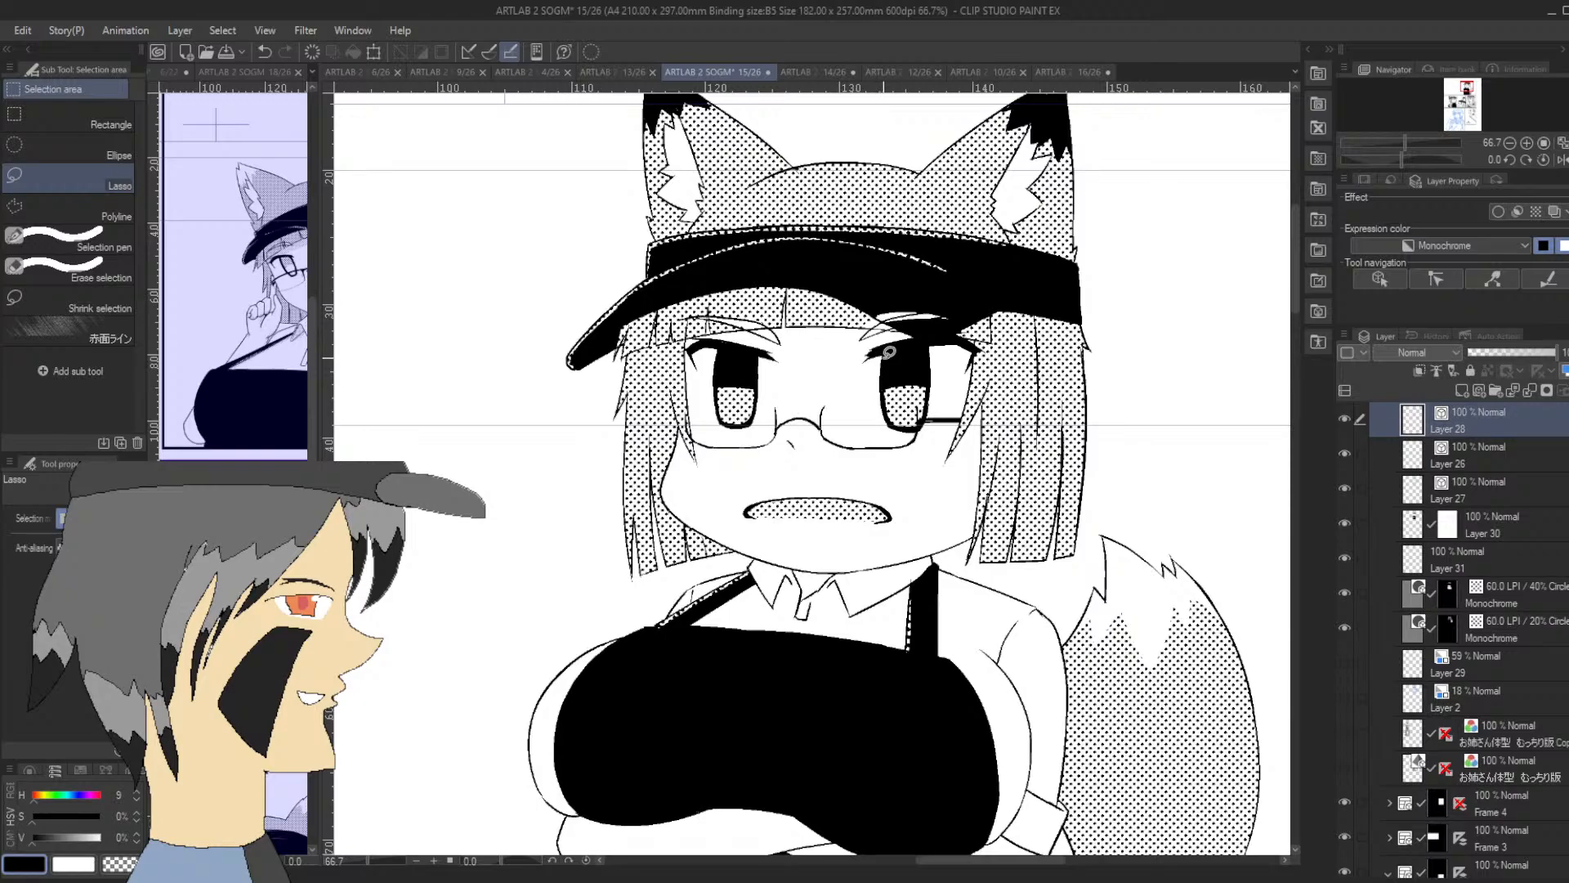
Check the hidden layers for the panel's rough sketch and show Layer 11 Copy with the blue profile close-up
double_click(1509, 143)
drag(1467, 89, 1461, 90)
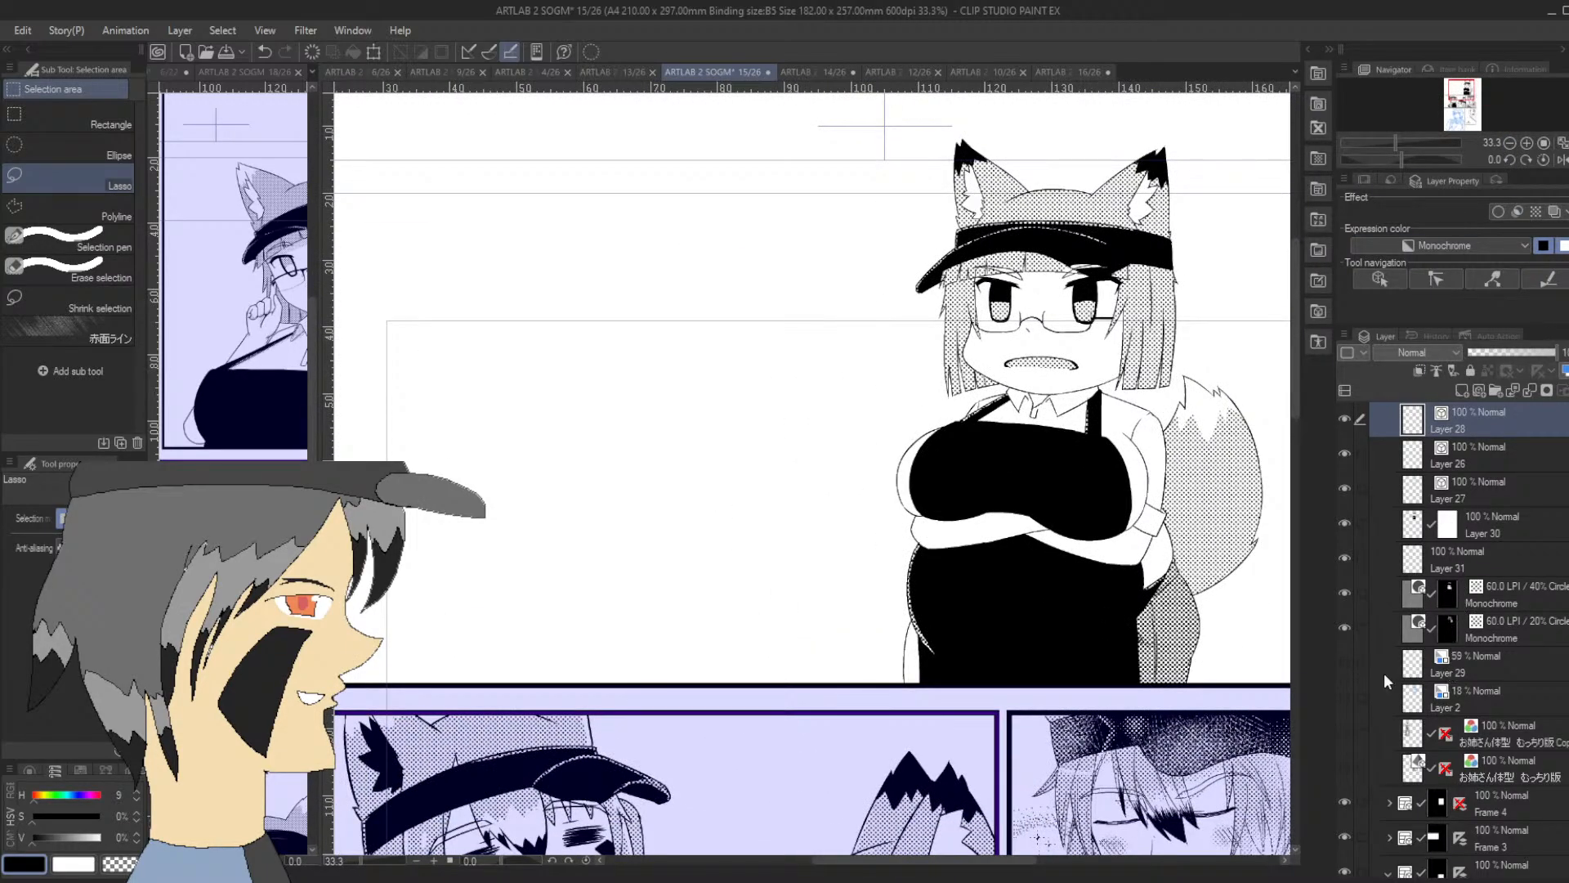
click(1345, 663)
click(1345, 662)
click(1344, 693)
click(1344, 695)
scroll(1455, 638, up, 3)
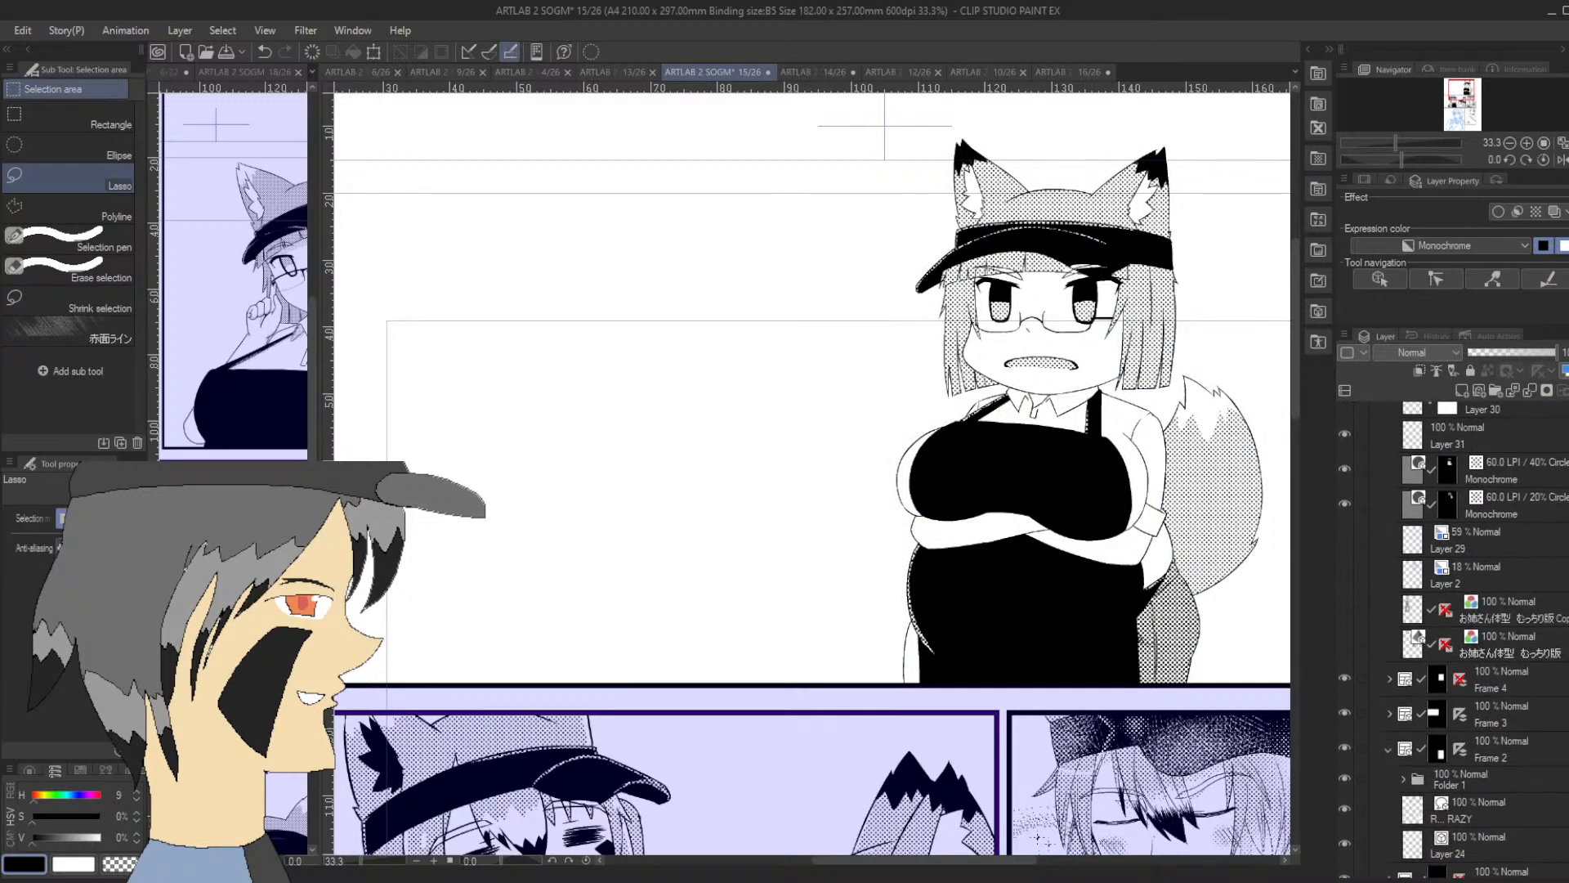
click(1345, 478)
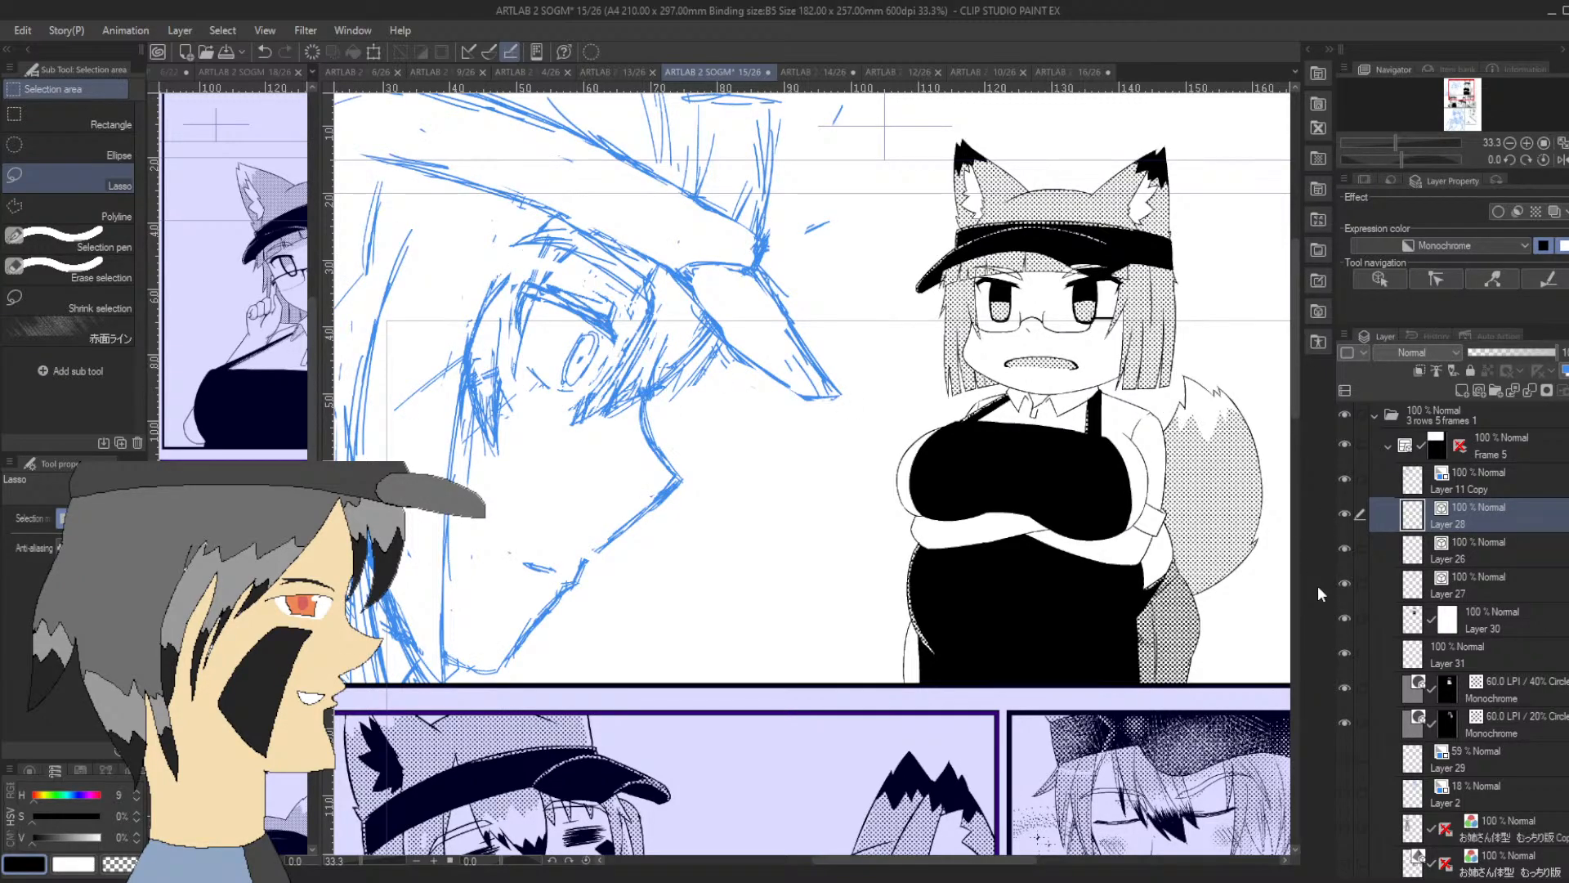
click(1509, 142)
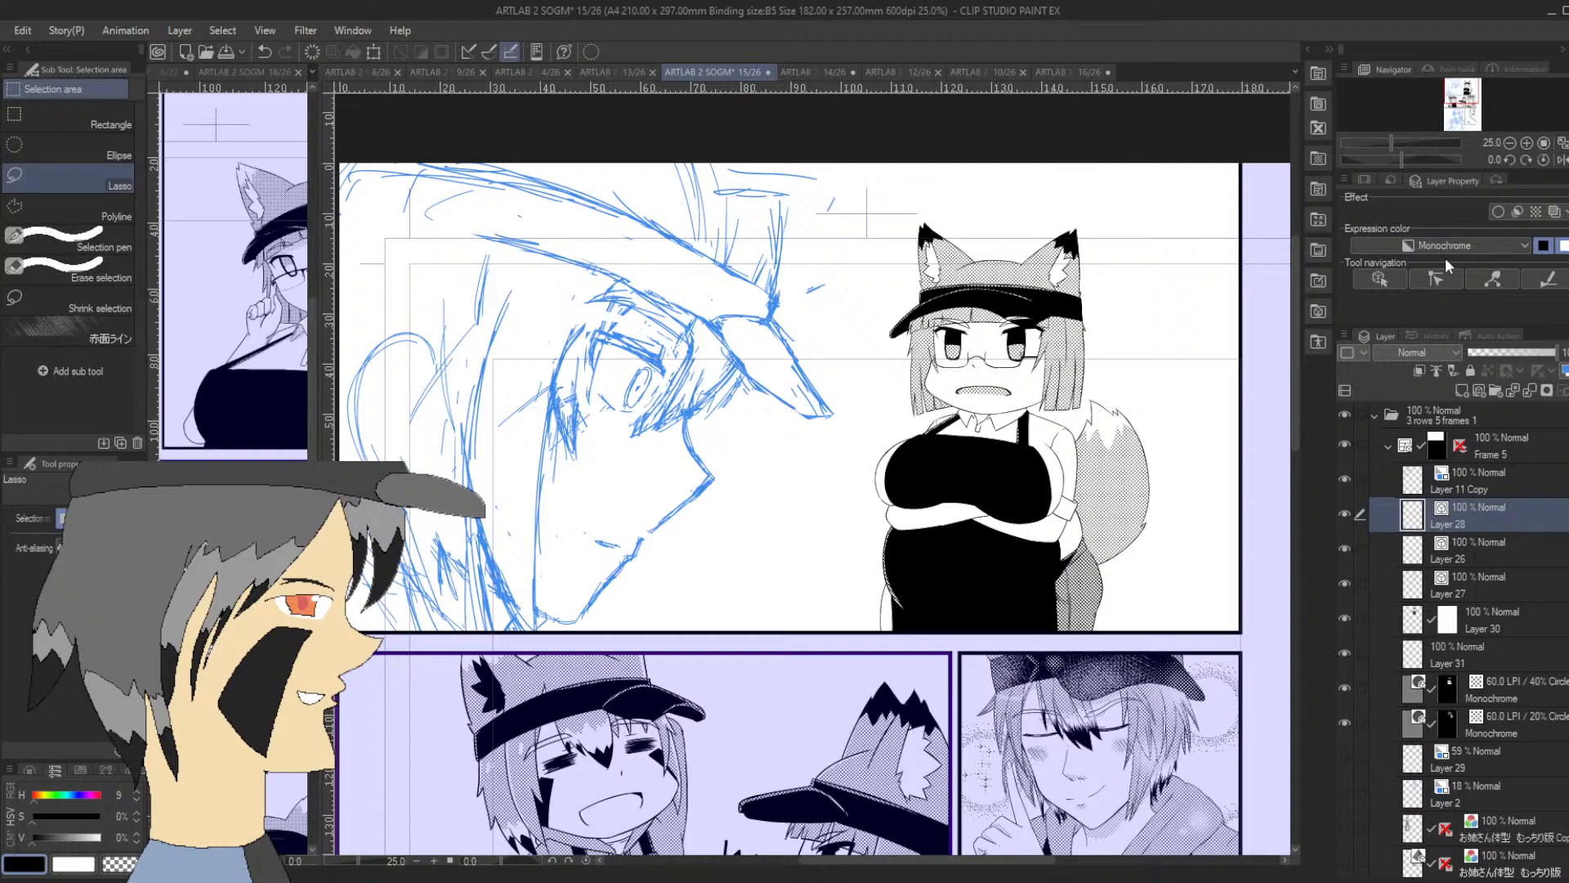
scroll(1446, 588, down, 10)
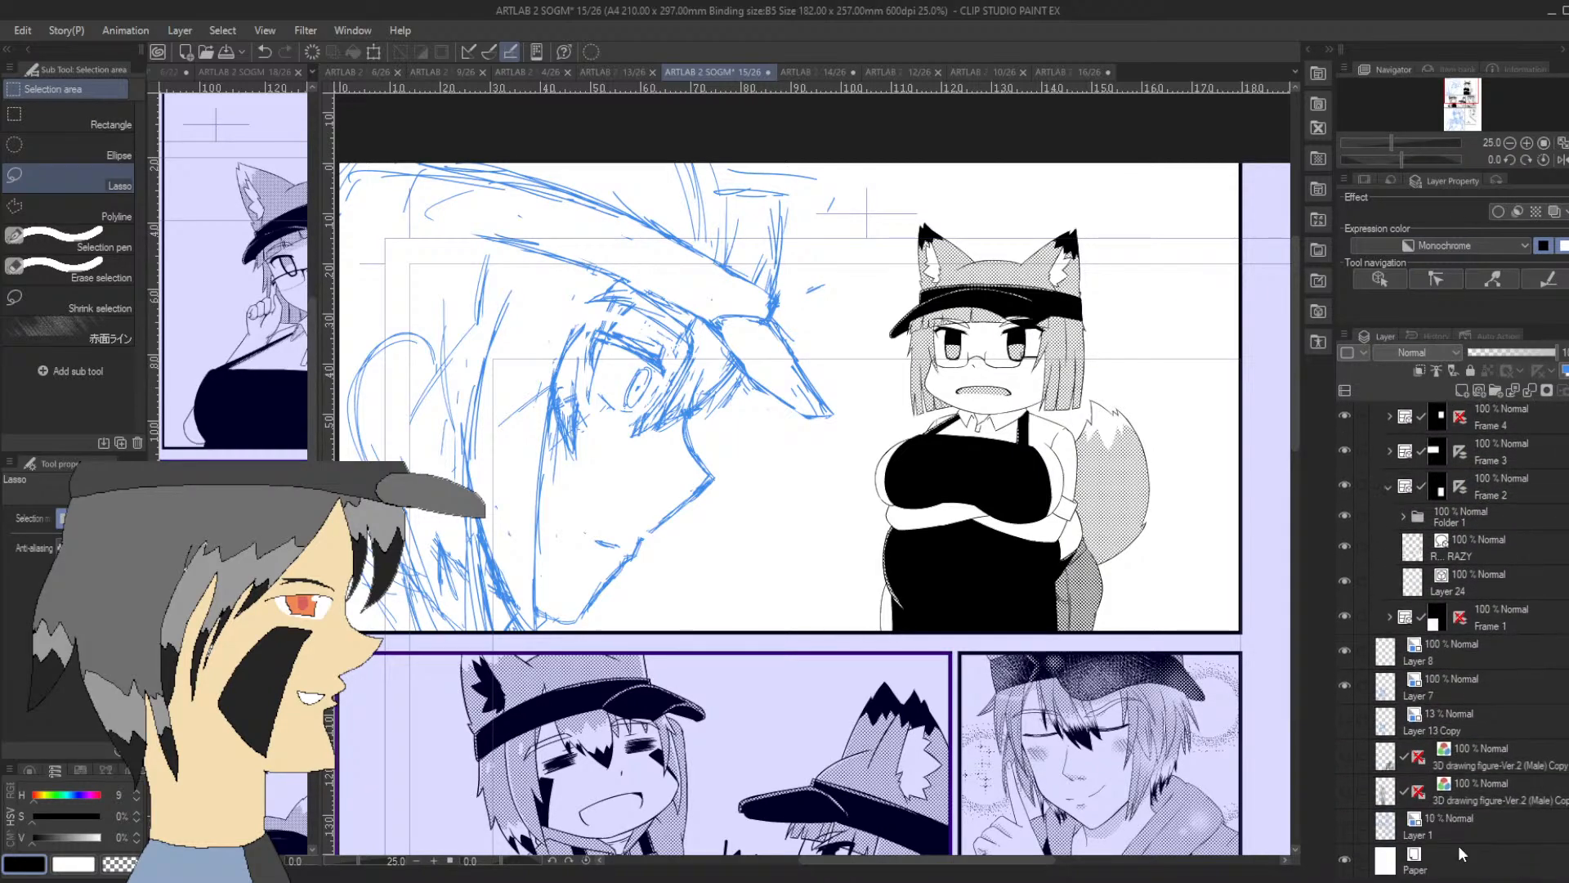
Check the hidden sketches on Layer 1 and Layer 13 Copy, leaving both layers hidden
click(1340, 822)
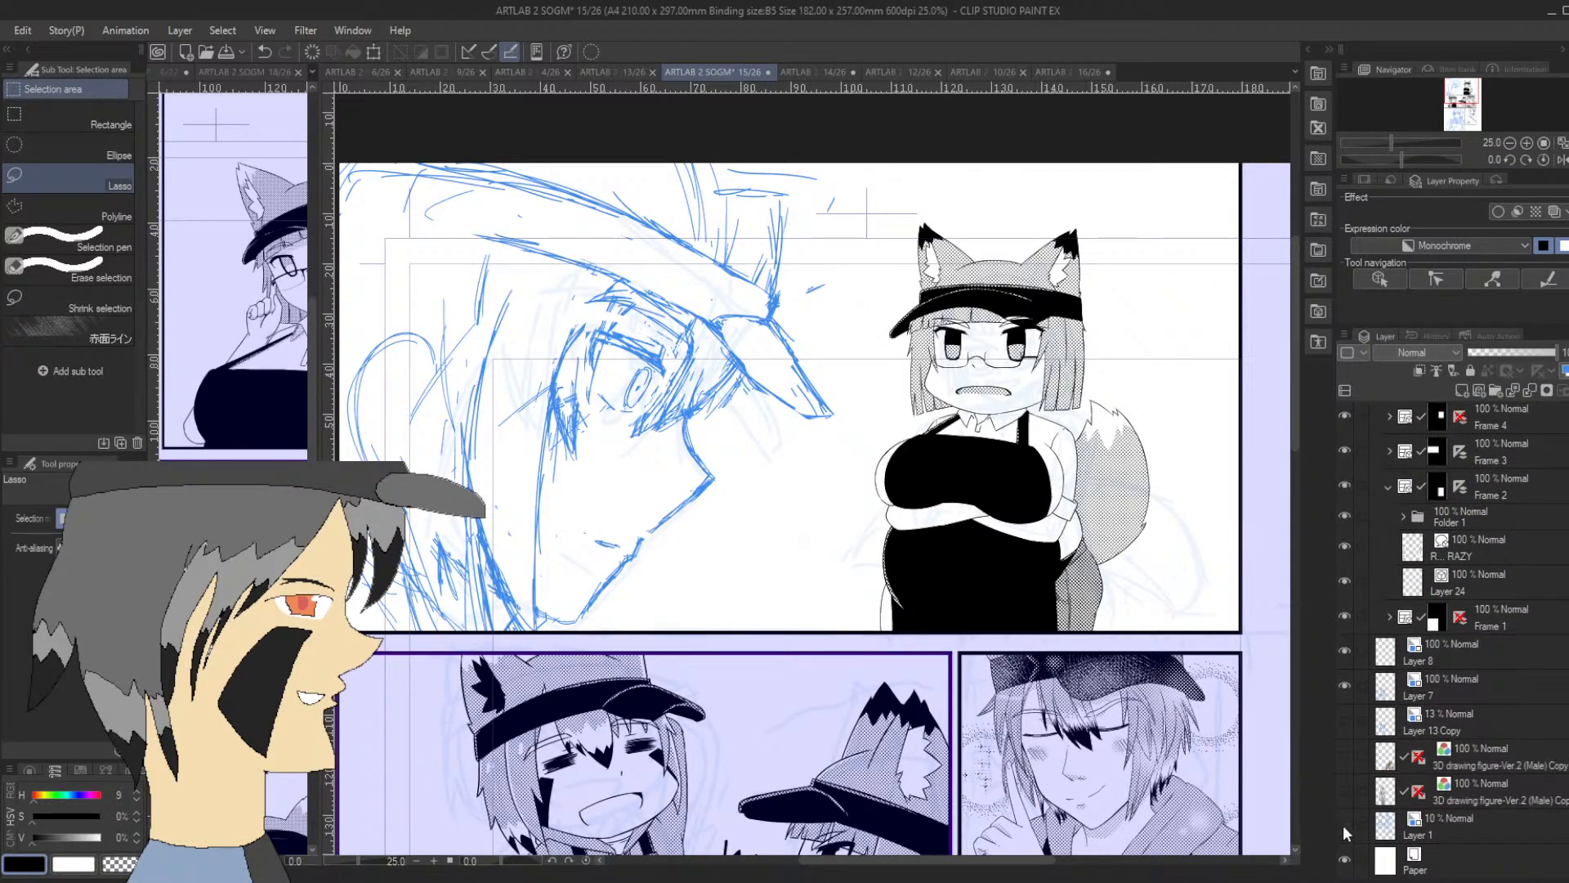
click(1342, 825)
click(1342, 721)
click(1344, 721)
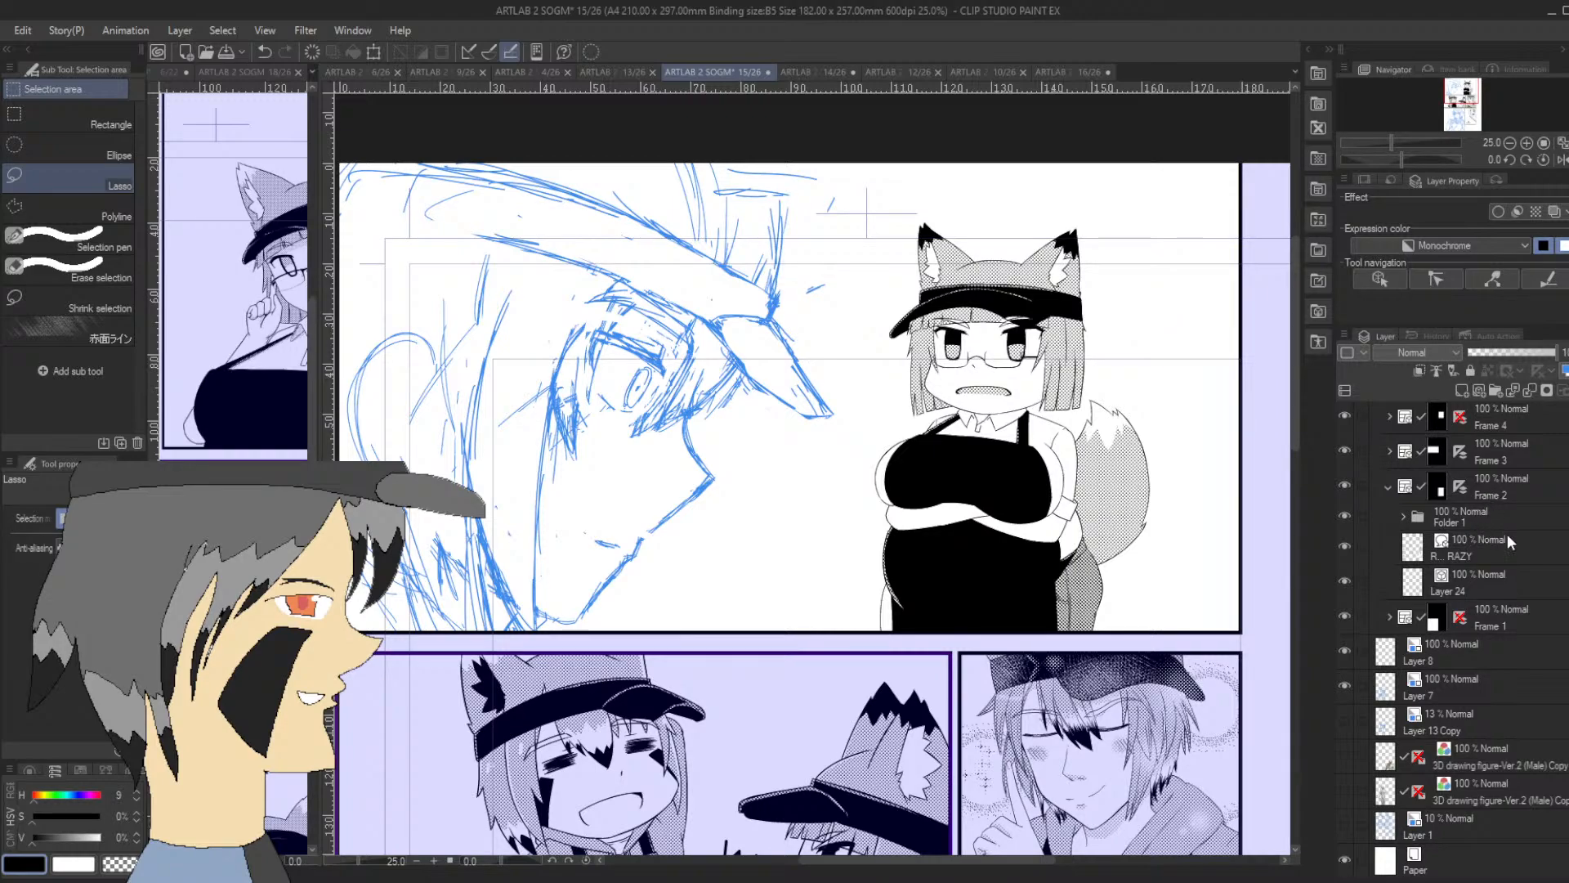
Duplicate the 40% monochrome dot-tone layer, empty the copy's mask and set its tone density to 10
scroll(1455, 637, up, 10)
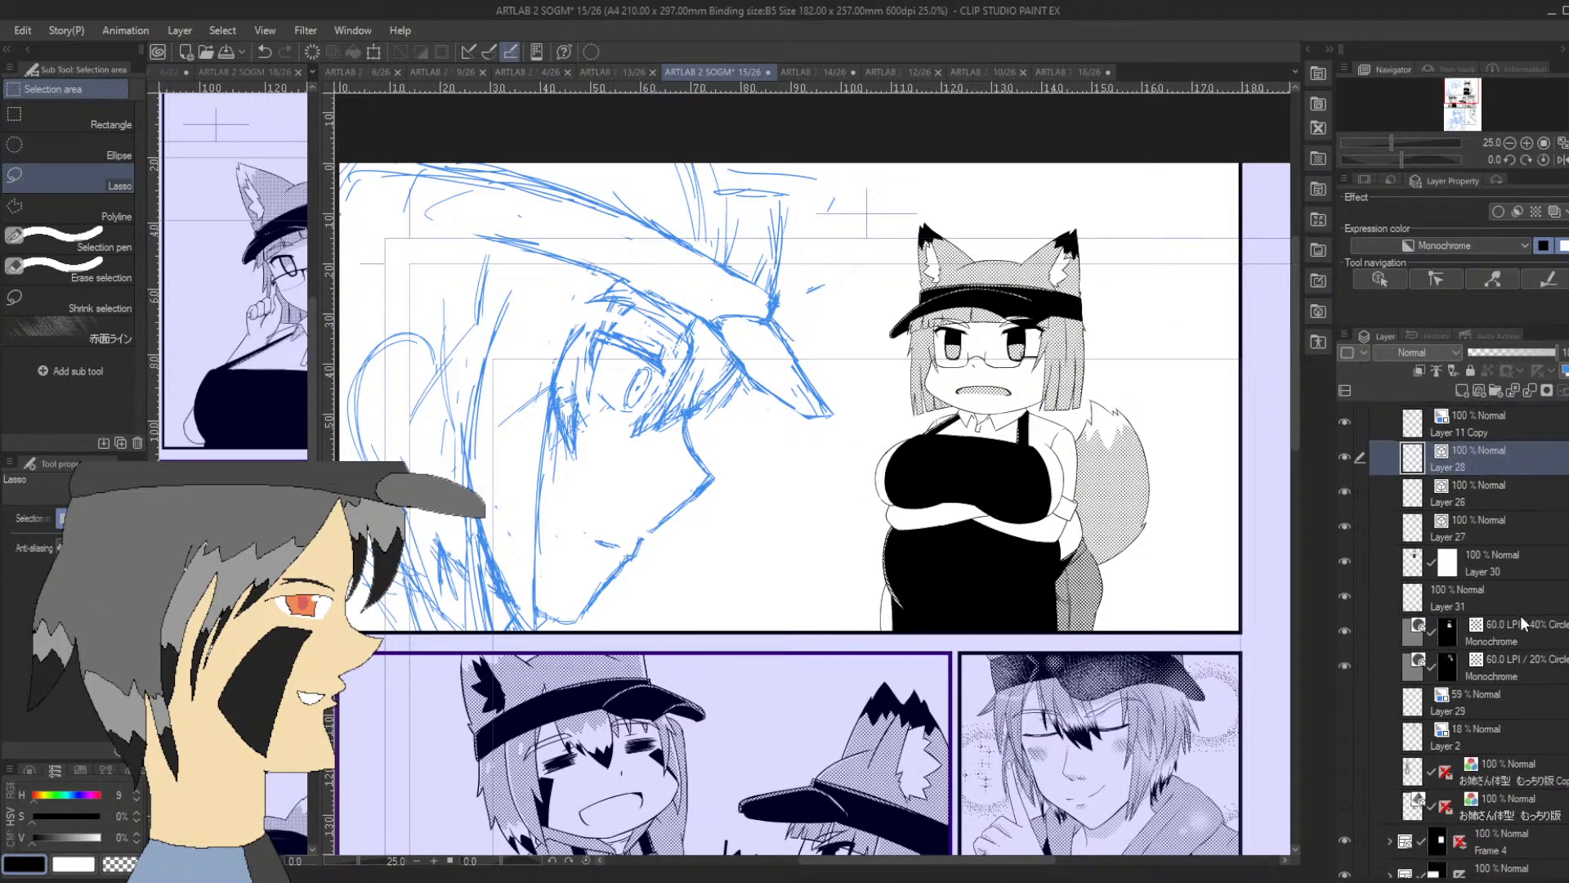
click(1545, 646)
drag(1546, 648, 1462, 391)
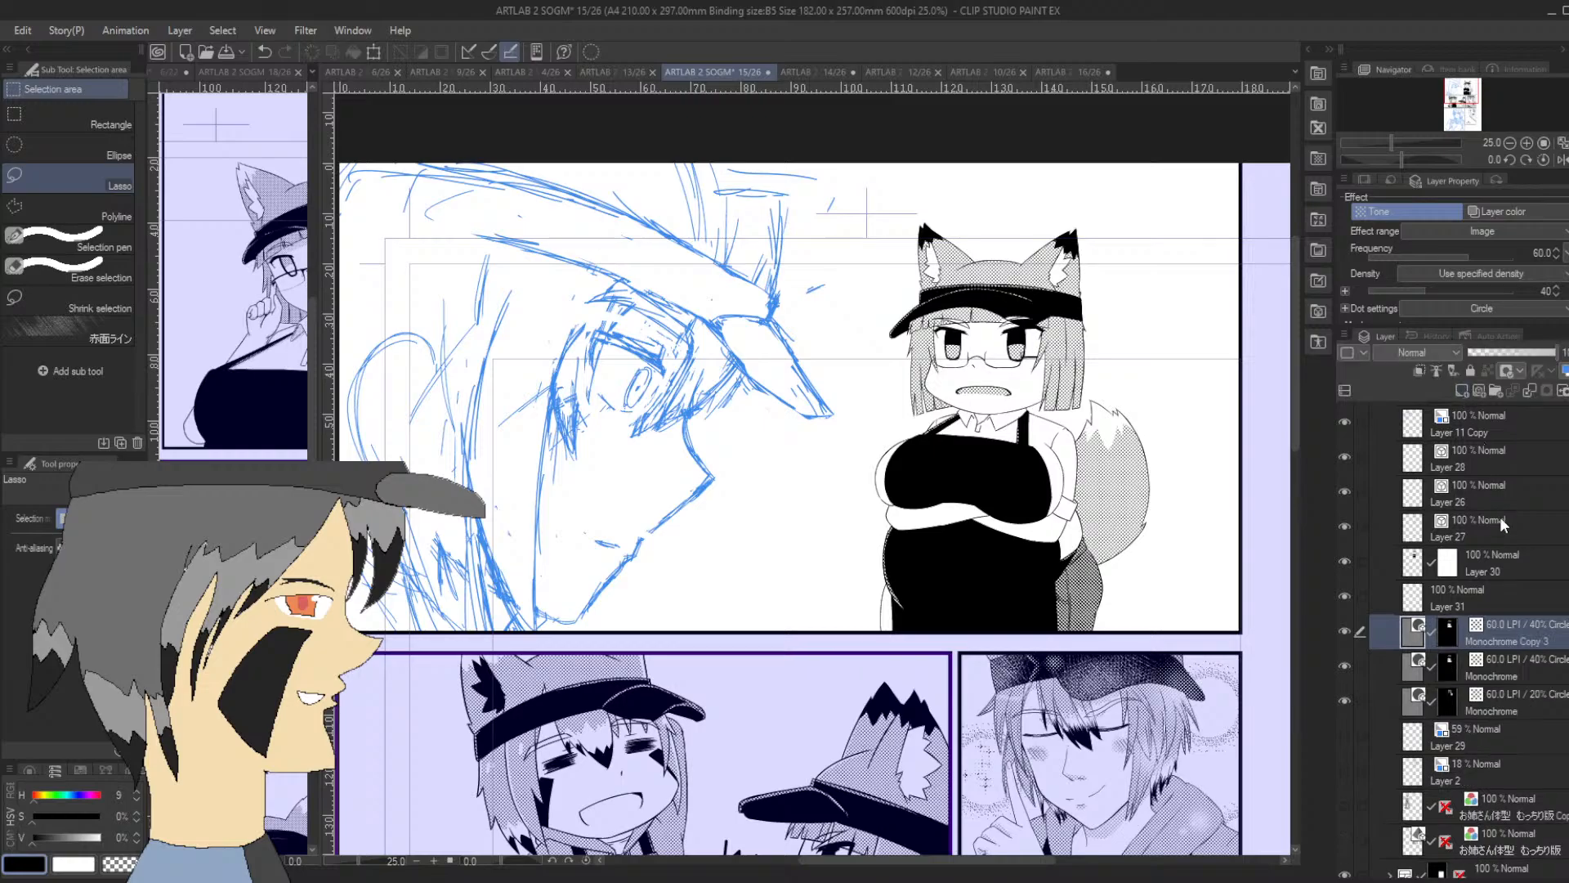
click(1448, 636)
drag(1557, 295, 1561, 295)
Paint light tone shadows under the fringe around both eyes with the Fill-in mono pen 3
key(p)
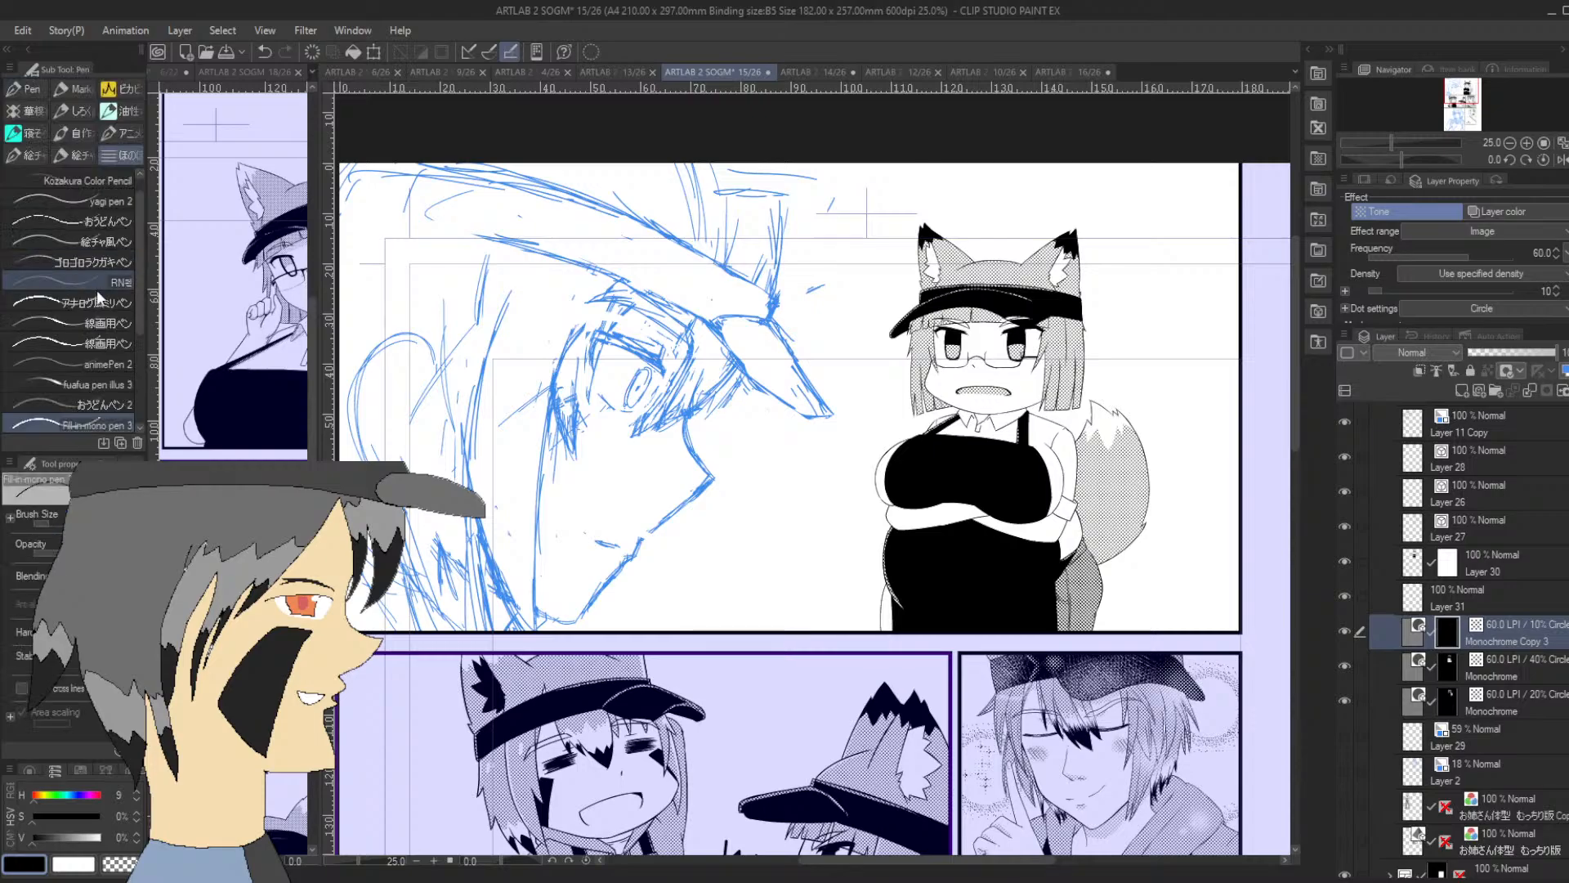
drag(141, 272, 142, 329)
click(102, 344)
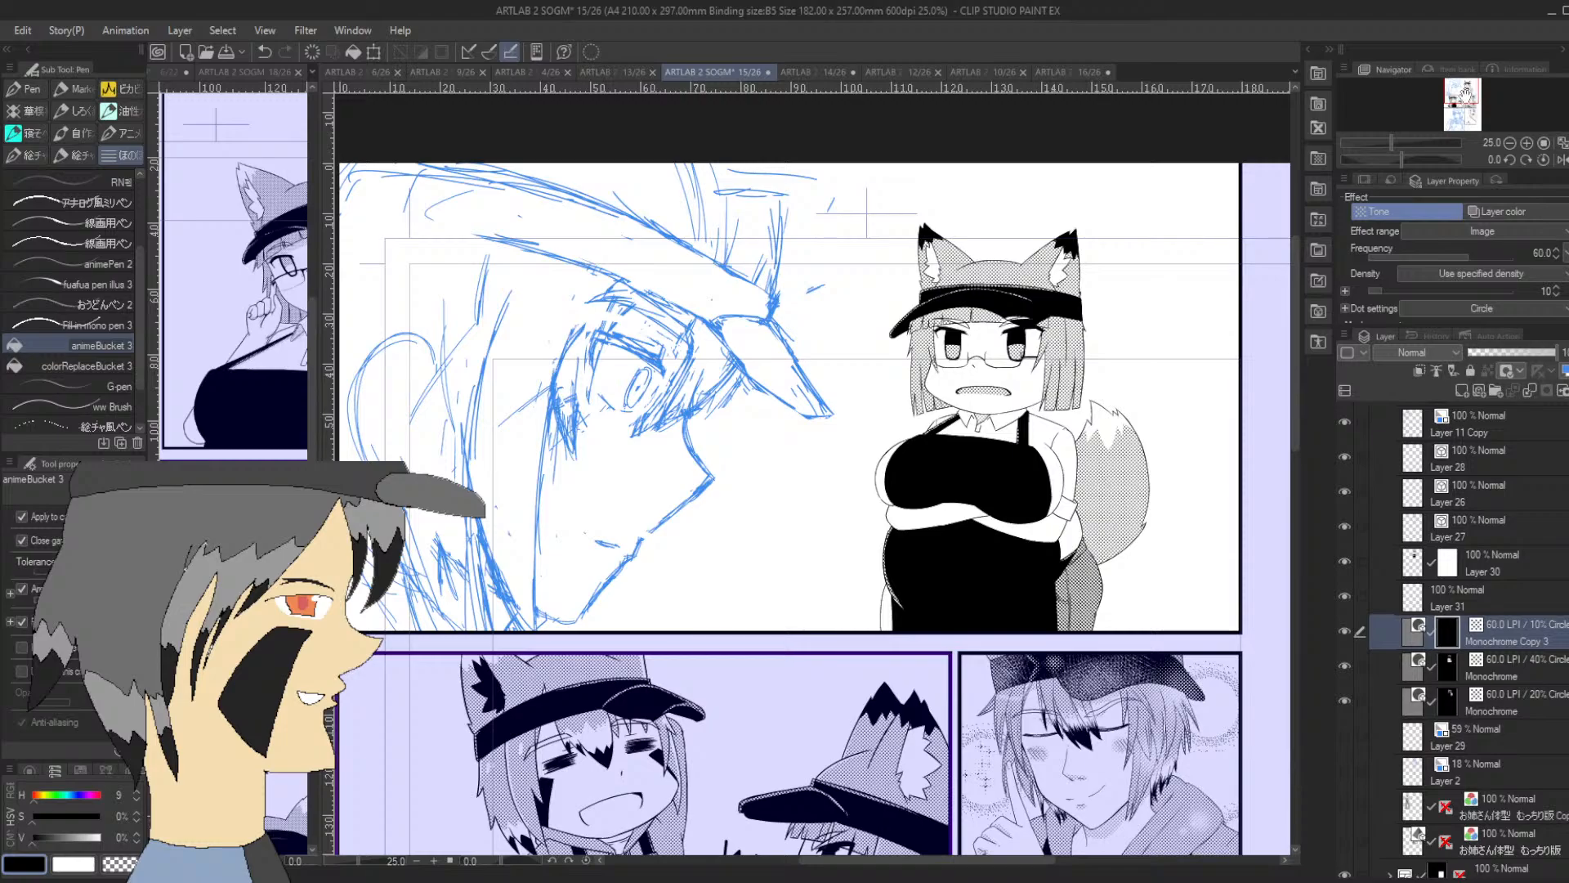
click(1527, 144)
click(1527, 144)
click(1528, 144)
click(1528, 144)
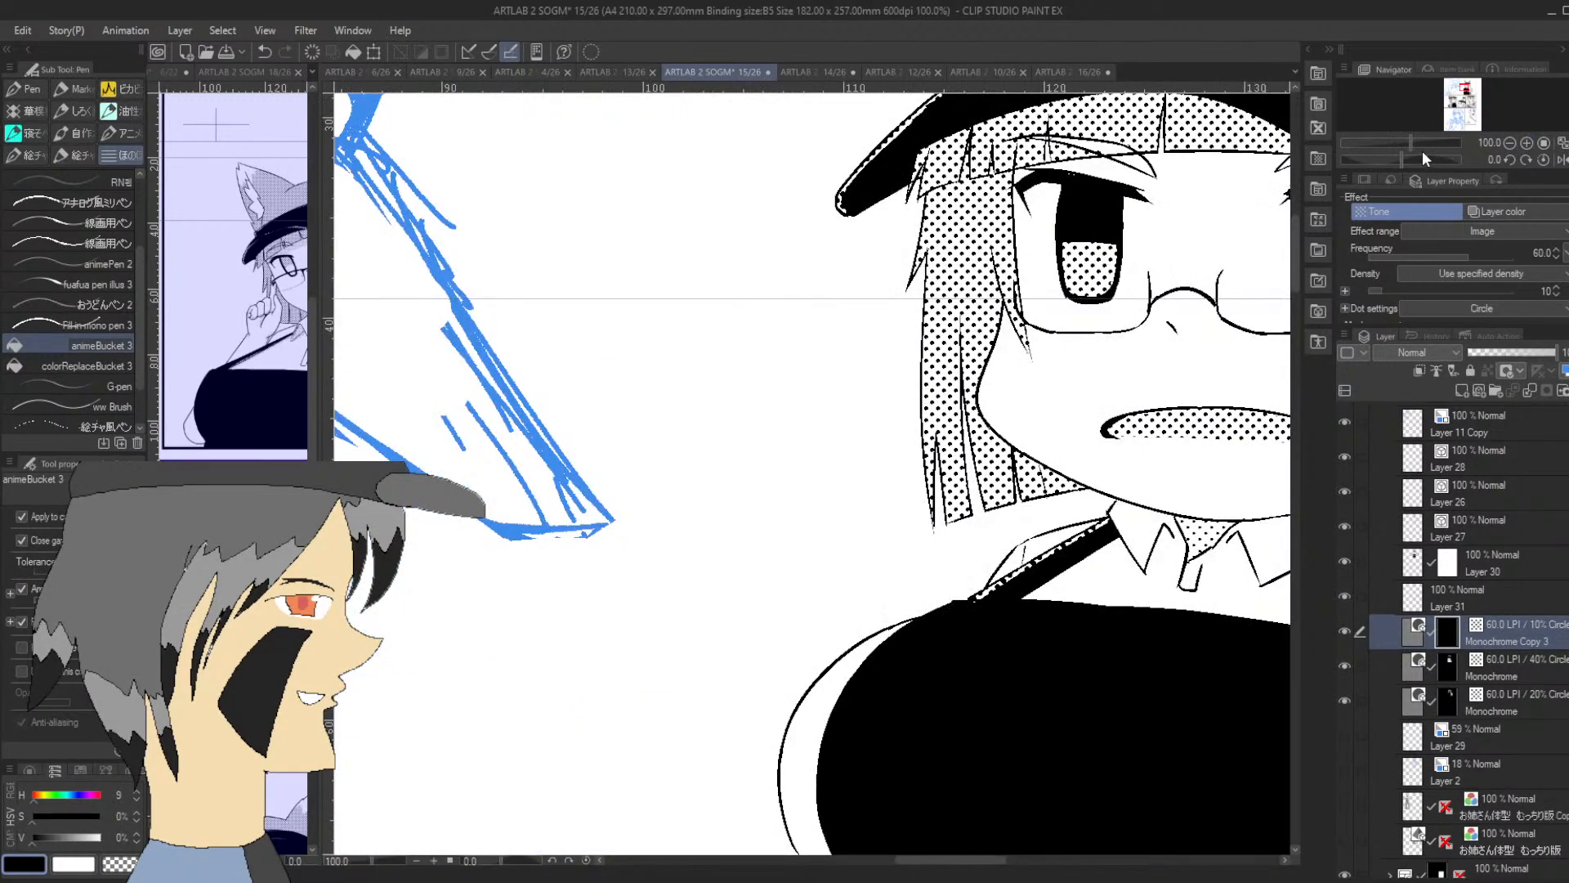
drag(1401, 160, 1370, 161)
drag(1293, 452, 1296, 393)
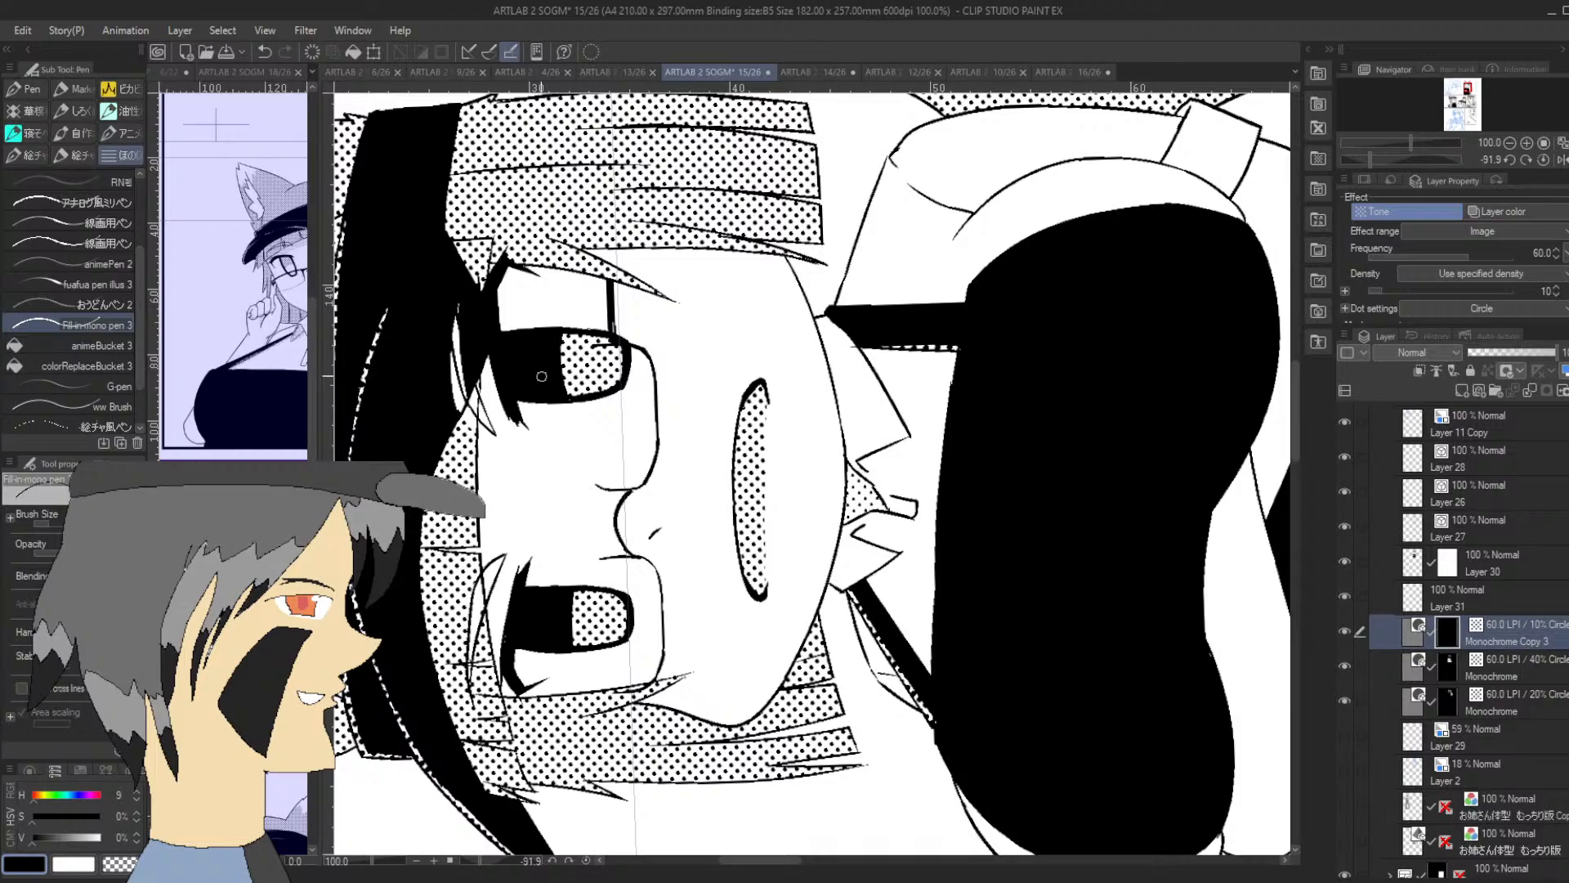
mouse_move(514, 337)
mouse_down()
mouse_move(511, 267)
mouse_move(507, 303)
mouse_move(523, 283)
mouse_up()
drag(527, 651, 533, 562)
Paint a narrow band of light tone shadow on the crossed arms along the underside of the apron's bust
drag(1469, 90, 1466, 94)
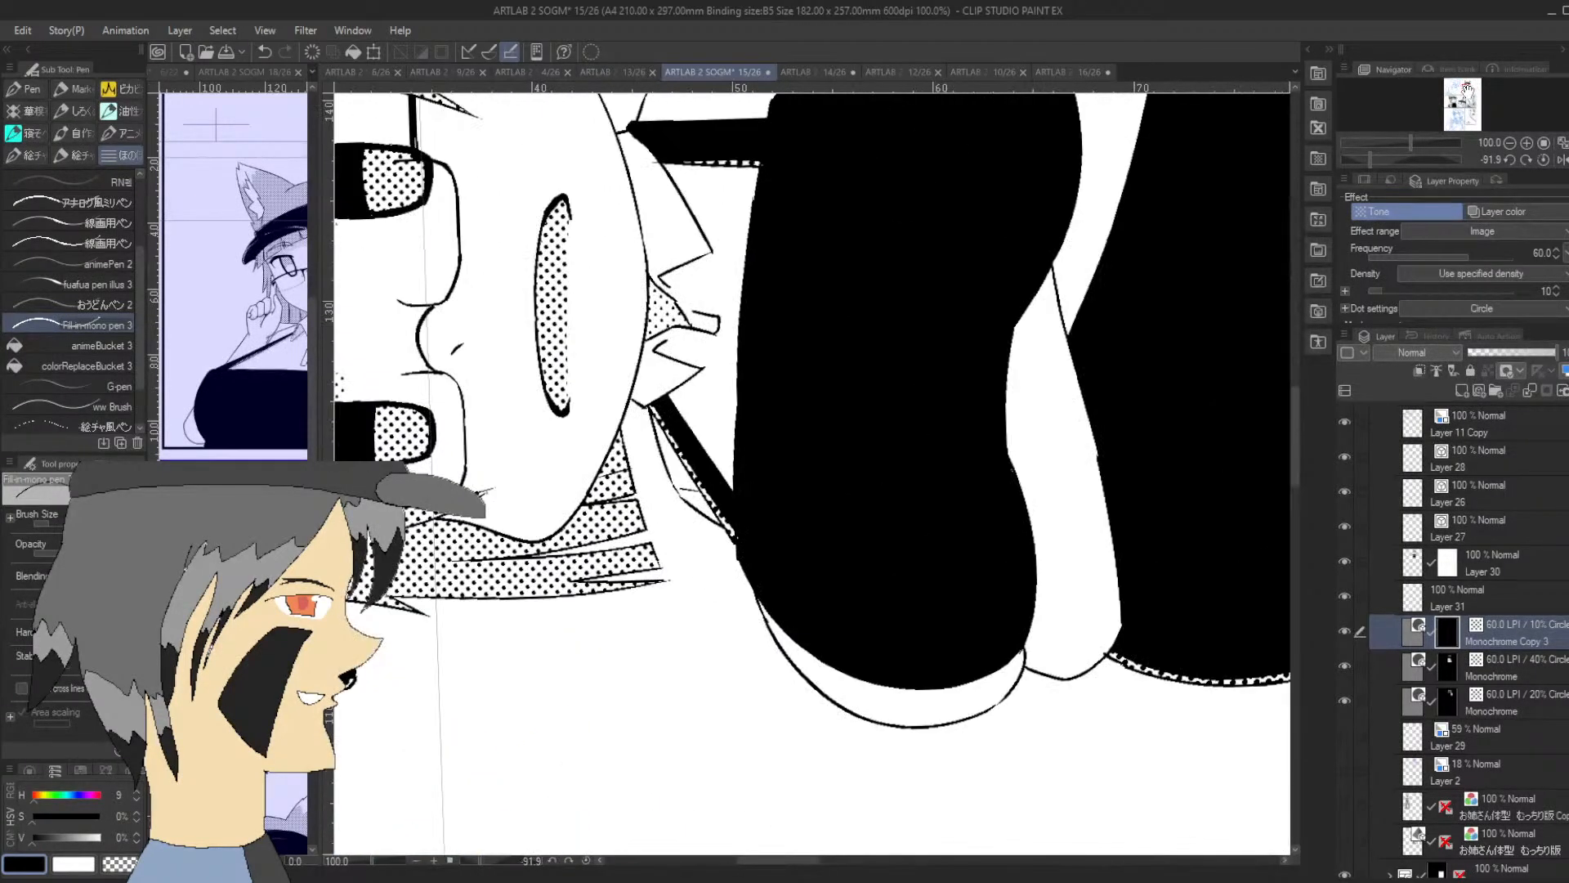
drag(1075, 320, 1052, 267)
mouse_move(1006, 443)
mouse_down()
mouse_move(1037, 499)
mouse_move(1018, 462)
mouse_move(1038, 512)
mouse_move(1017, 617)
mouse_move(1040, 592)
mouse_up()
mouse_move(1023, 311)
mouse_down()
mouse_move(1071, 212)
mouse_move(1072, 225)
mouse_move(1083, 168)
mouse_up()
drag(1368, 163, 1410, 170)
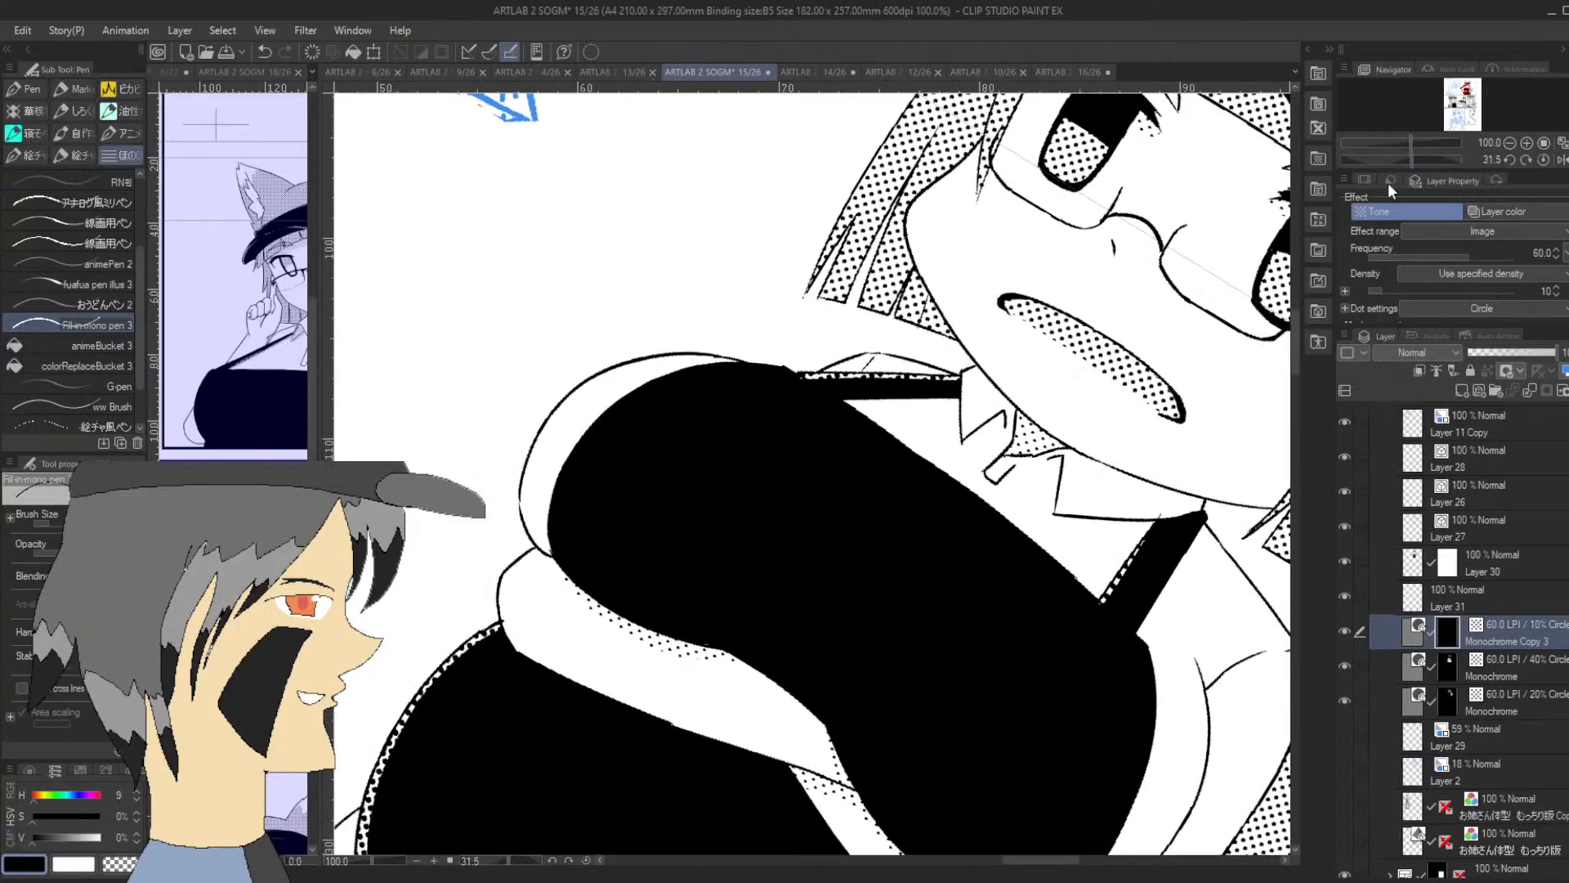
scroll(1296, 389, down, 5)
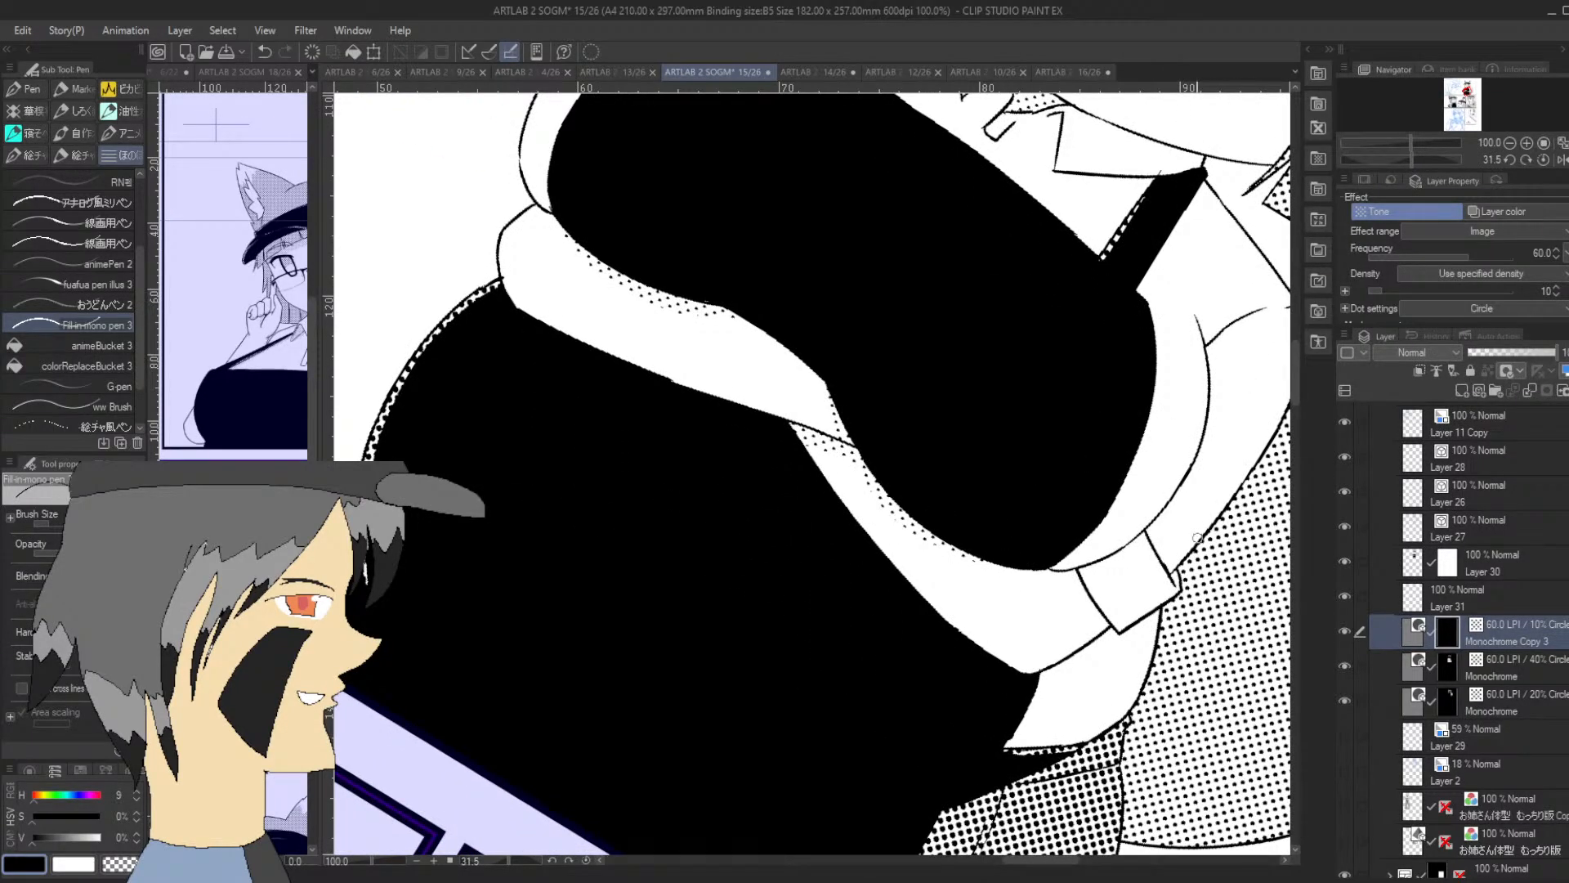
click(1510, 142)
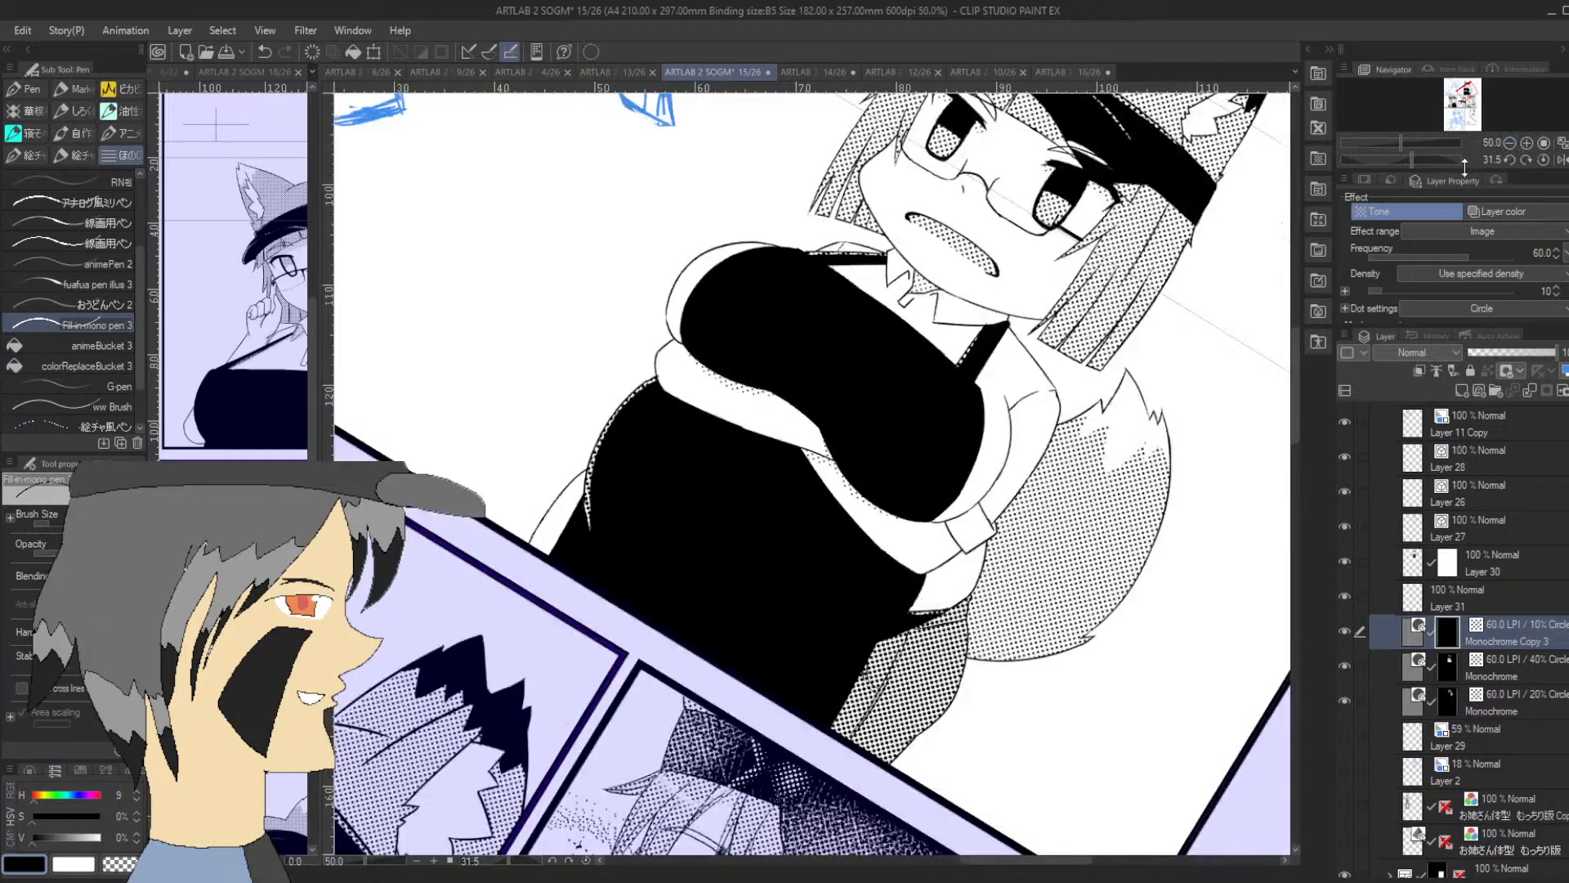
drag(1414, 159, 1400, 159)
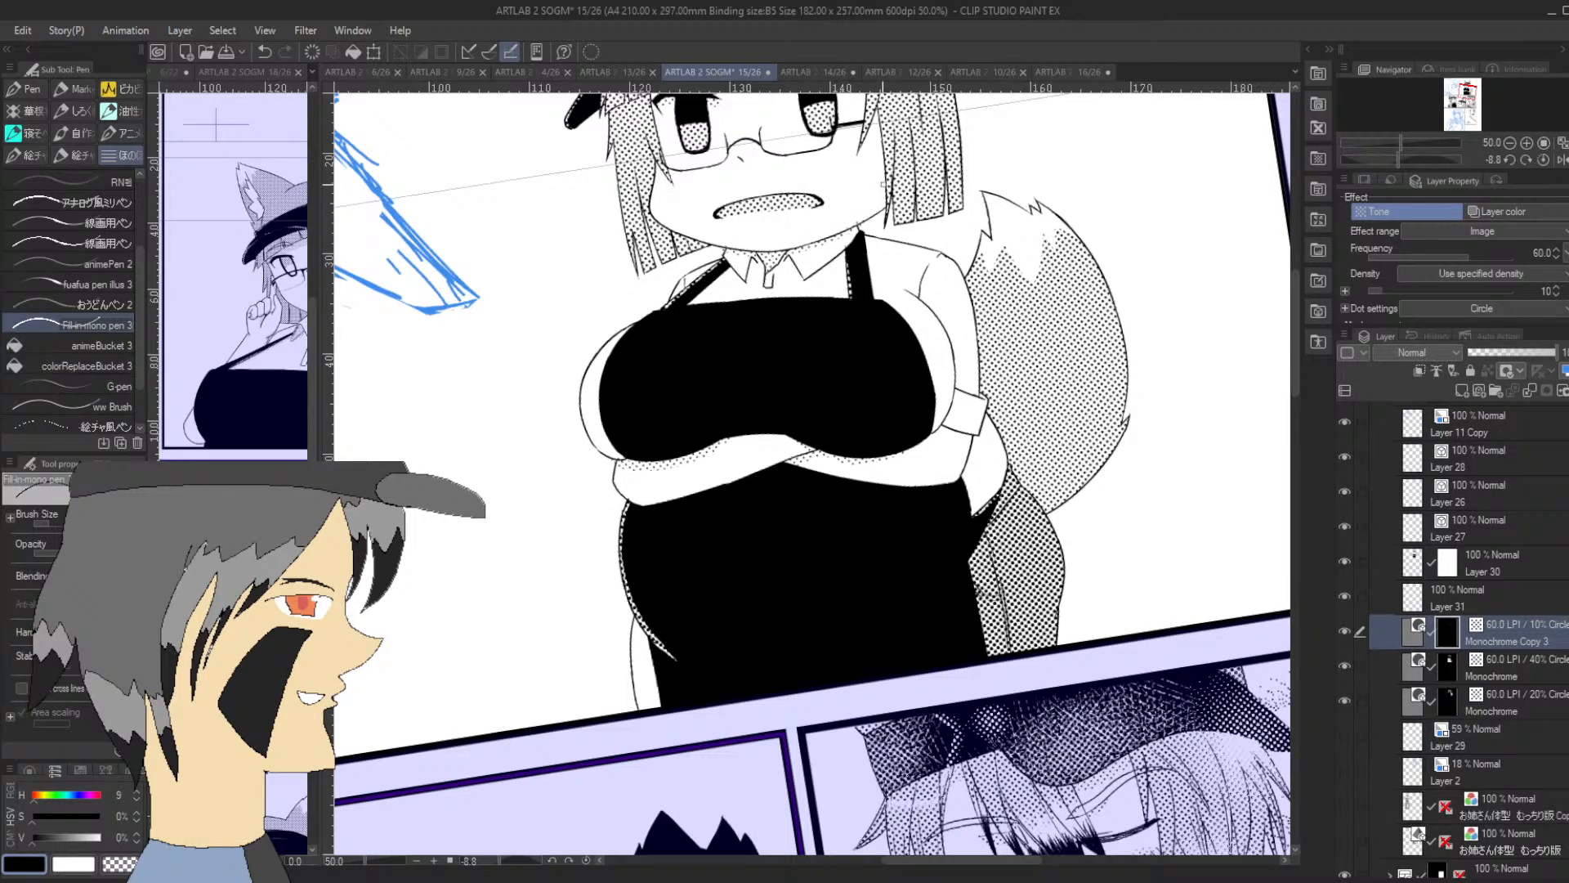
Switch to the transparent drawing color, review the light shading on the whole figure and save the page
key(c)
click(1509, 143)
drag(1410, 160, 1406, 163)
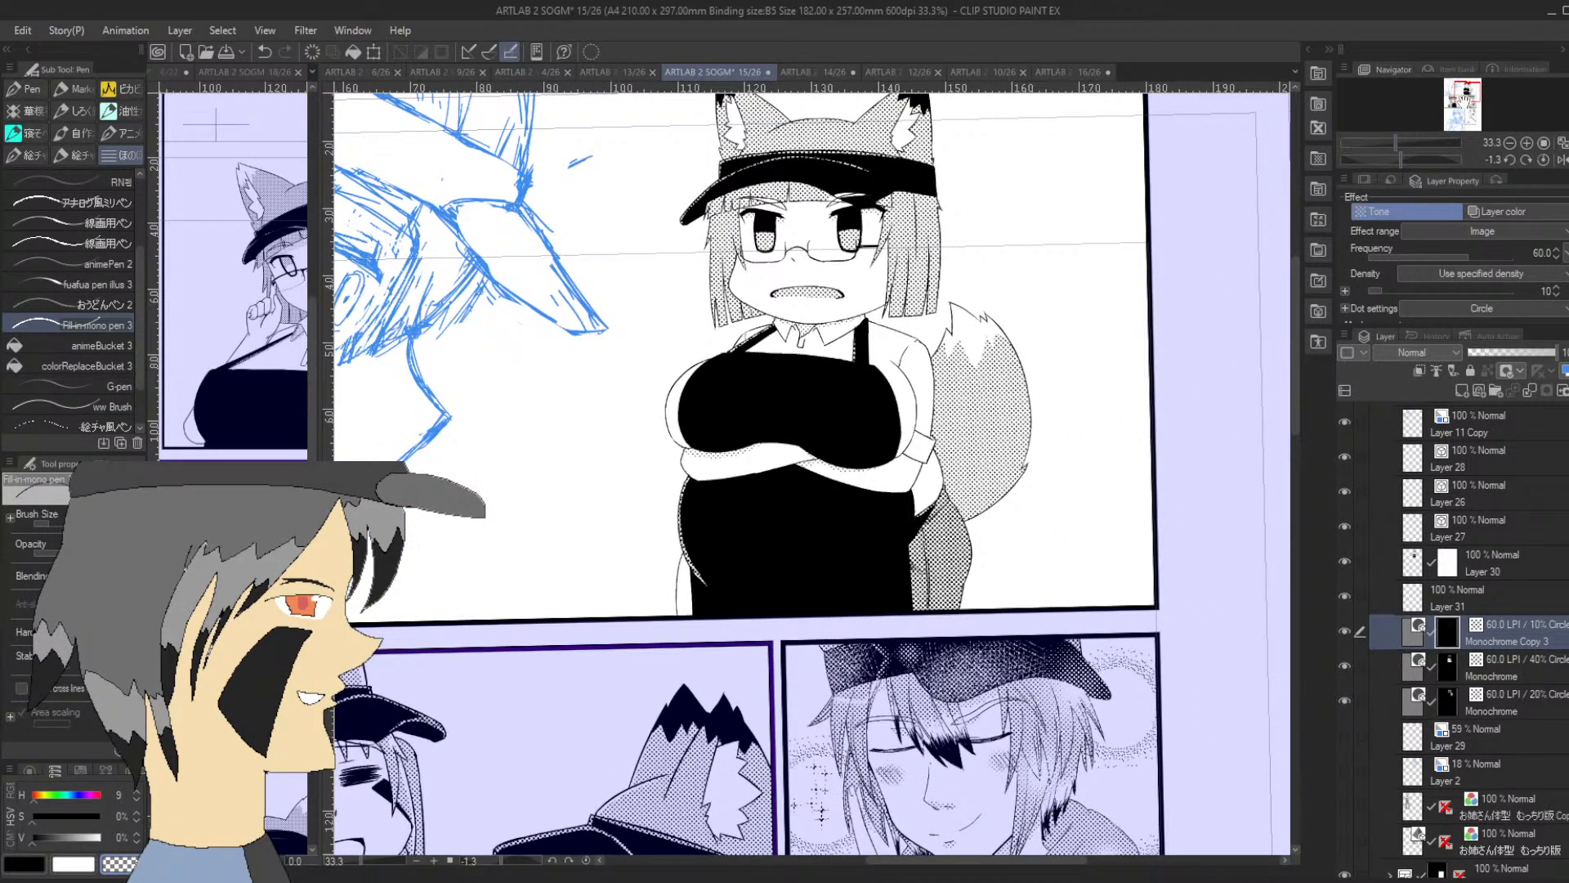
drag(1464, 95, 1468, 106)
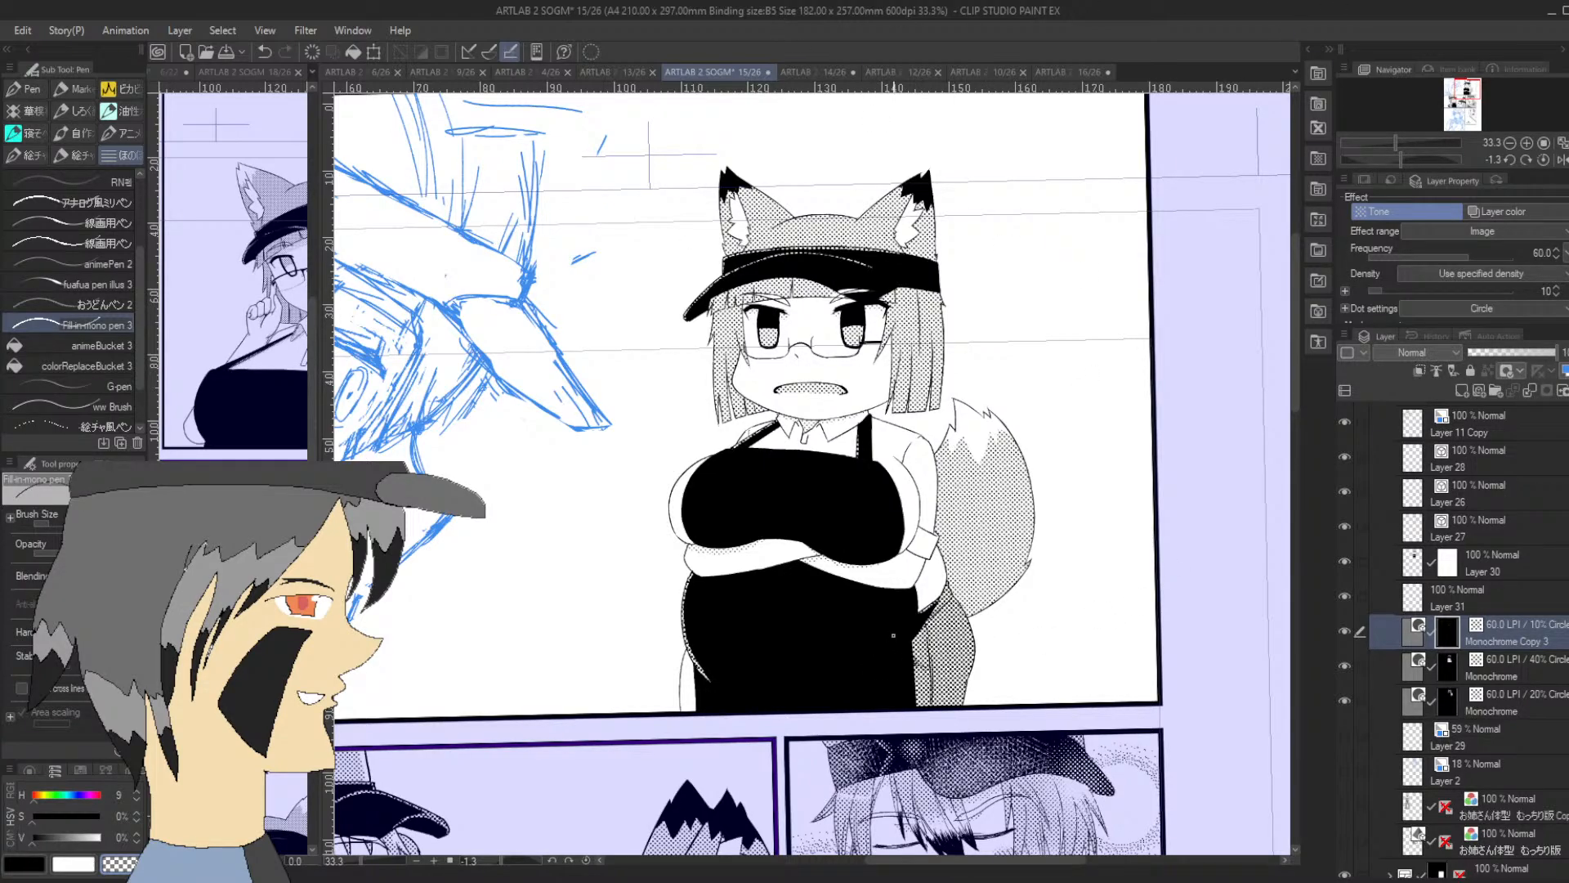
scroll(826, 306, up, 2)
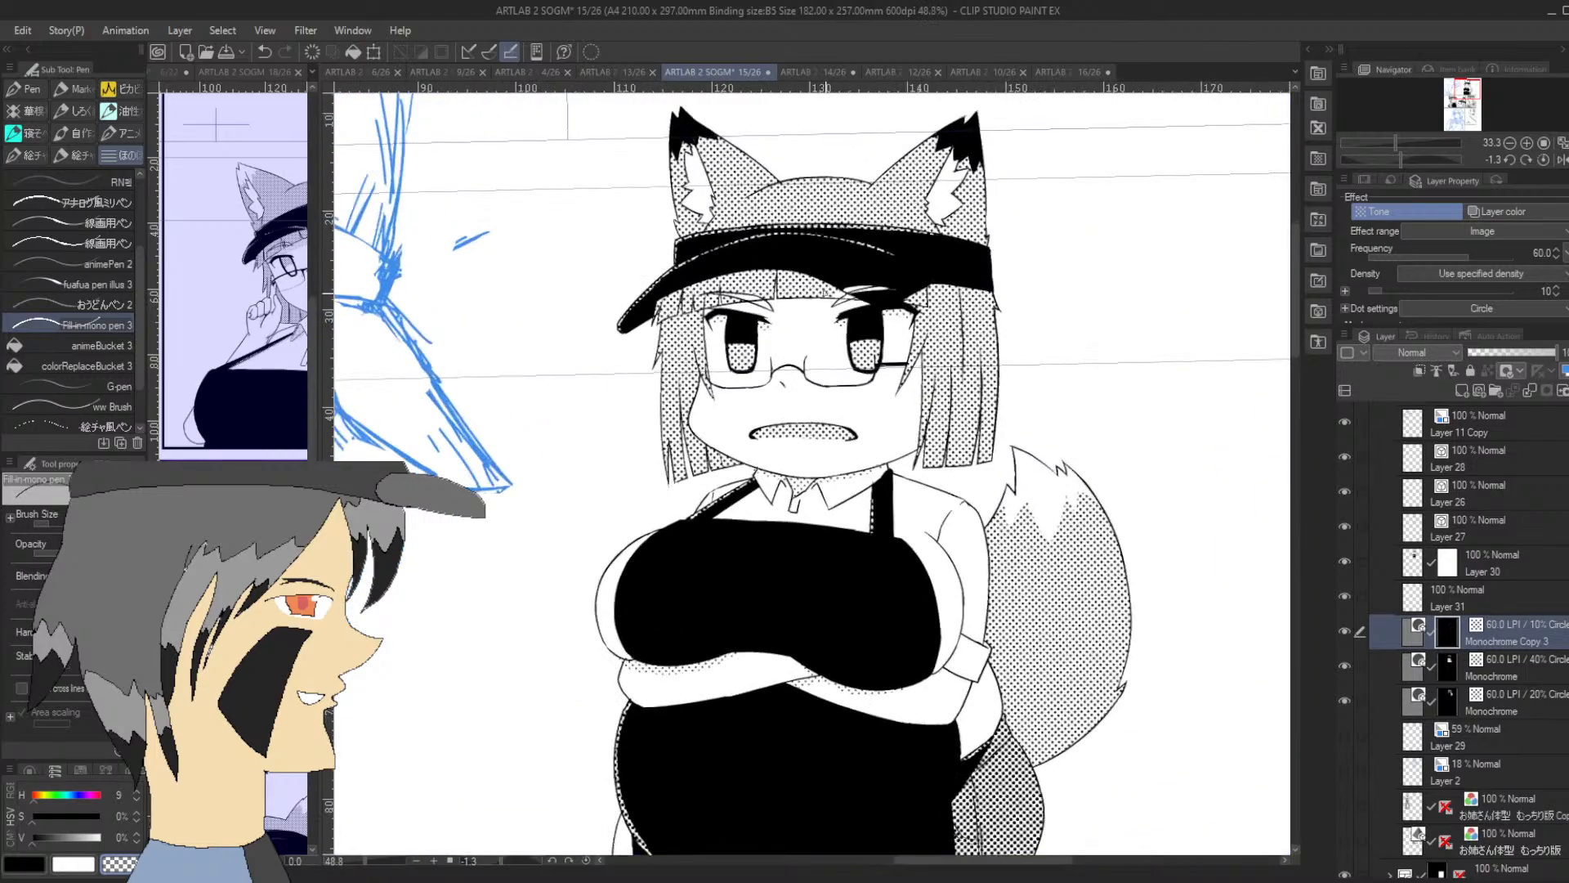
scroll(827, 306, down, 3)
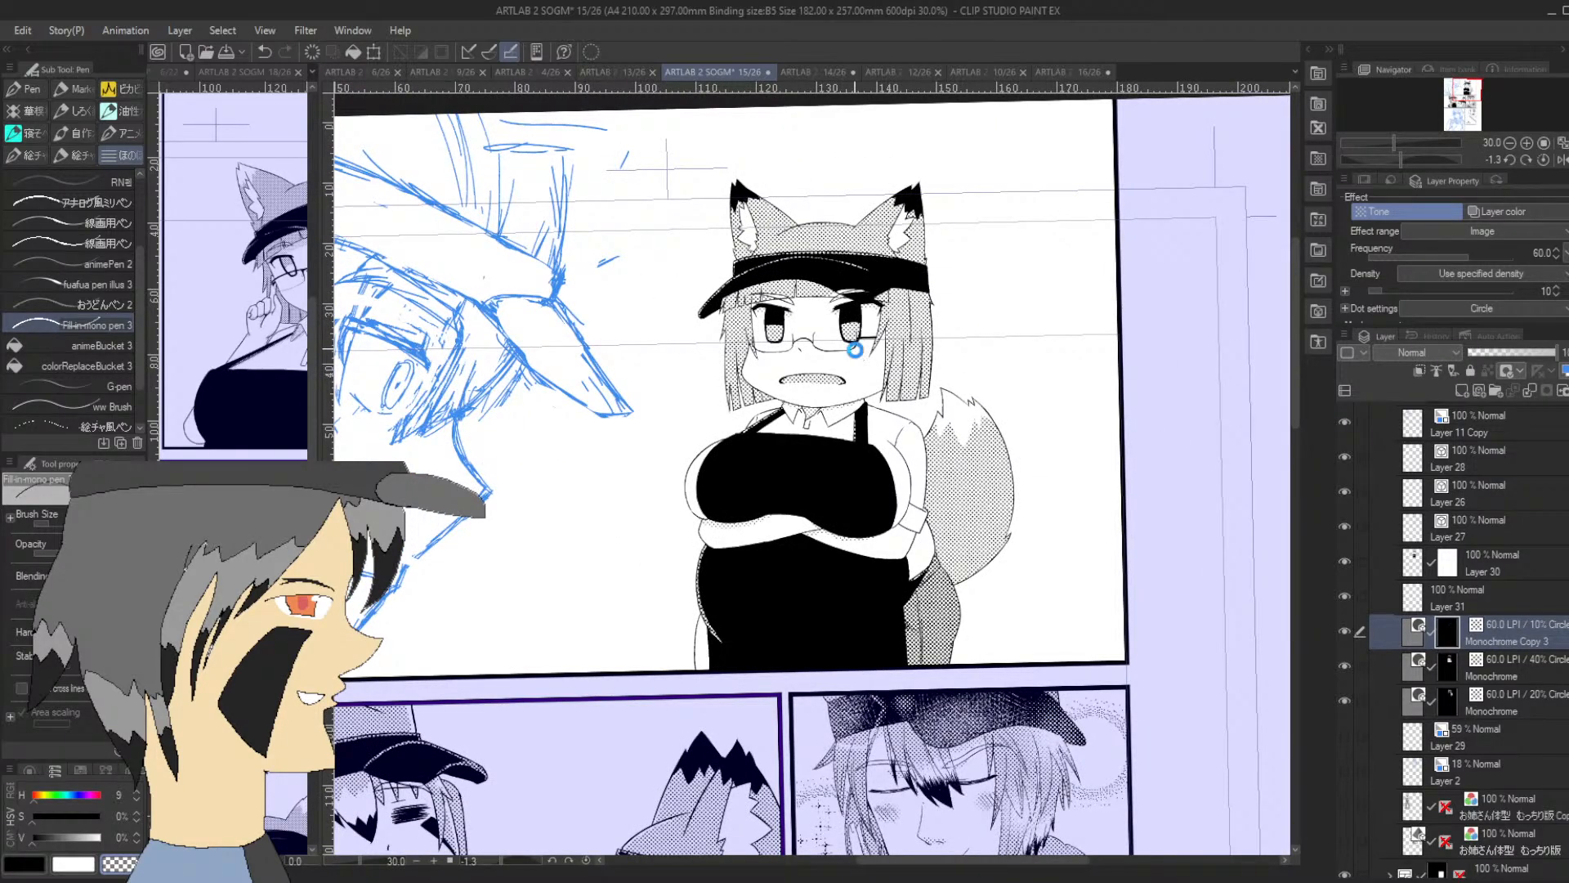
key(ctrl+s)
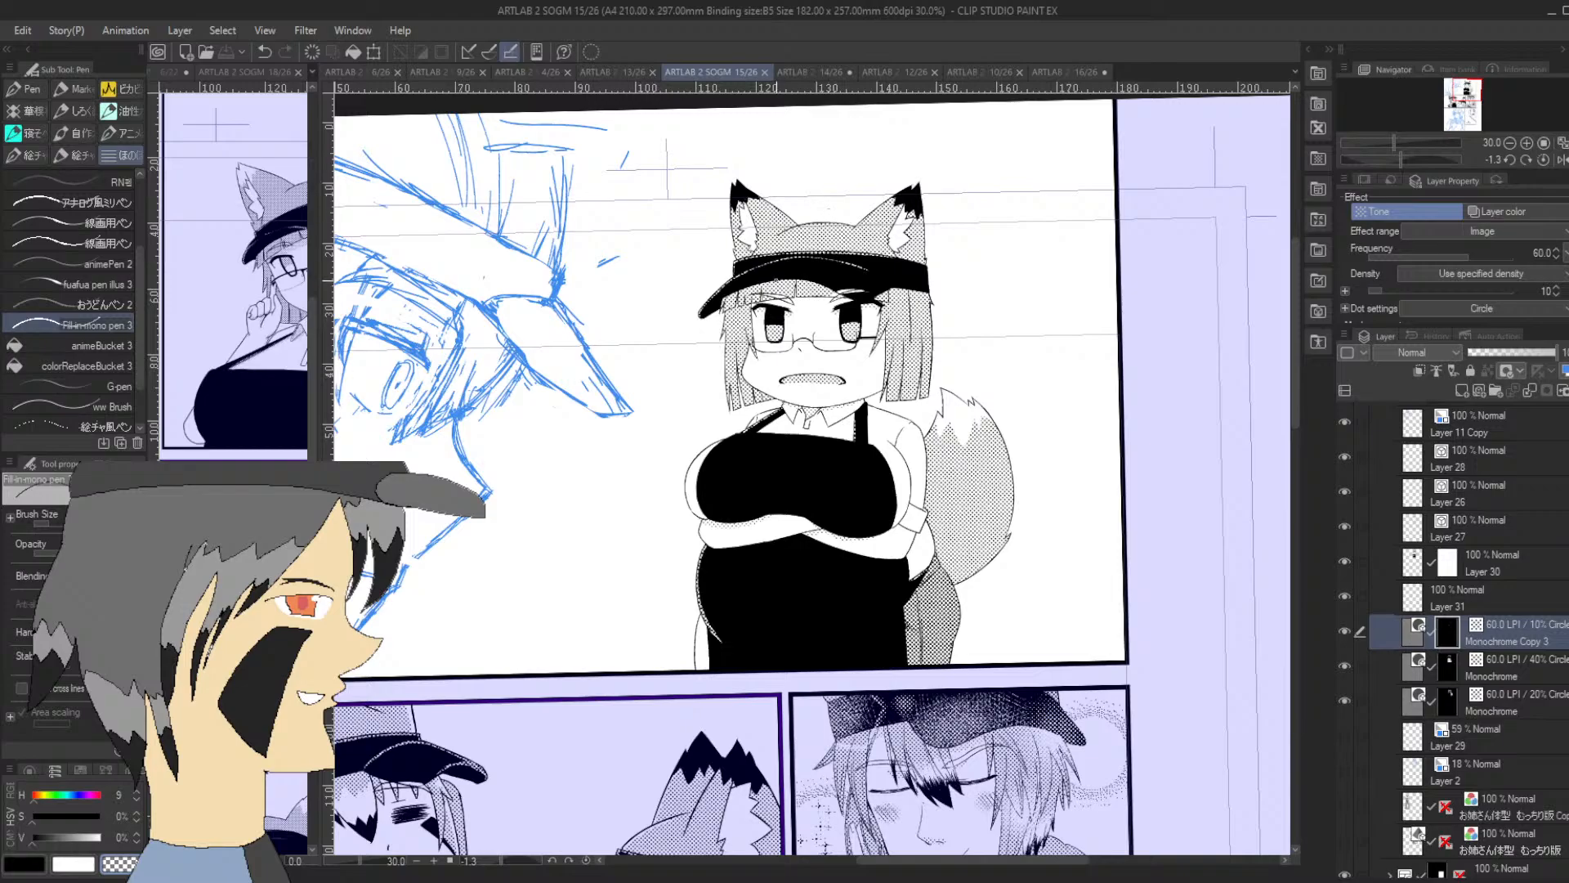
Widen the reference page's view beside the canvas and compare its fox-girl with the chibi figure
scroll(829, 209, down, 2)
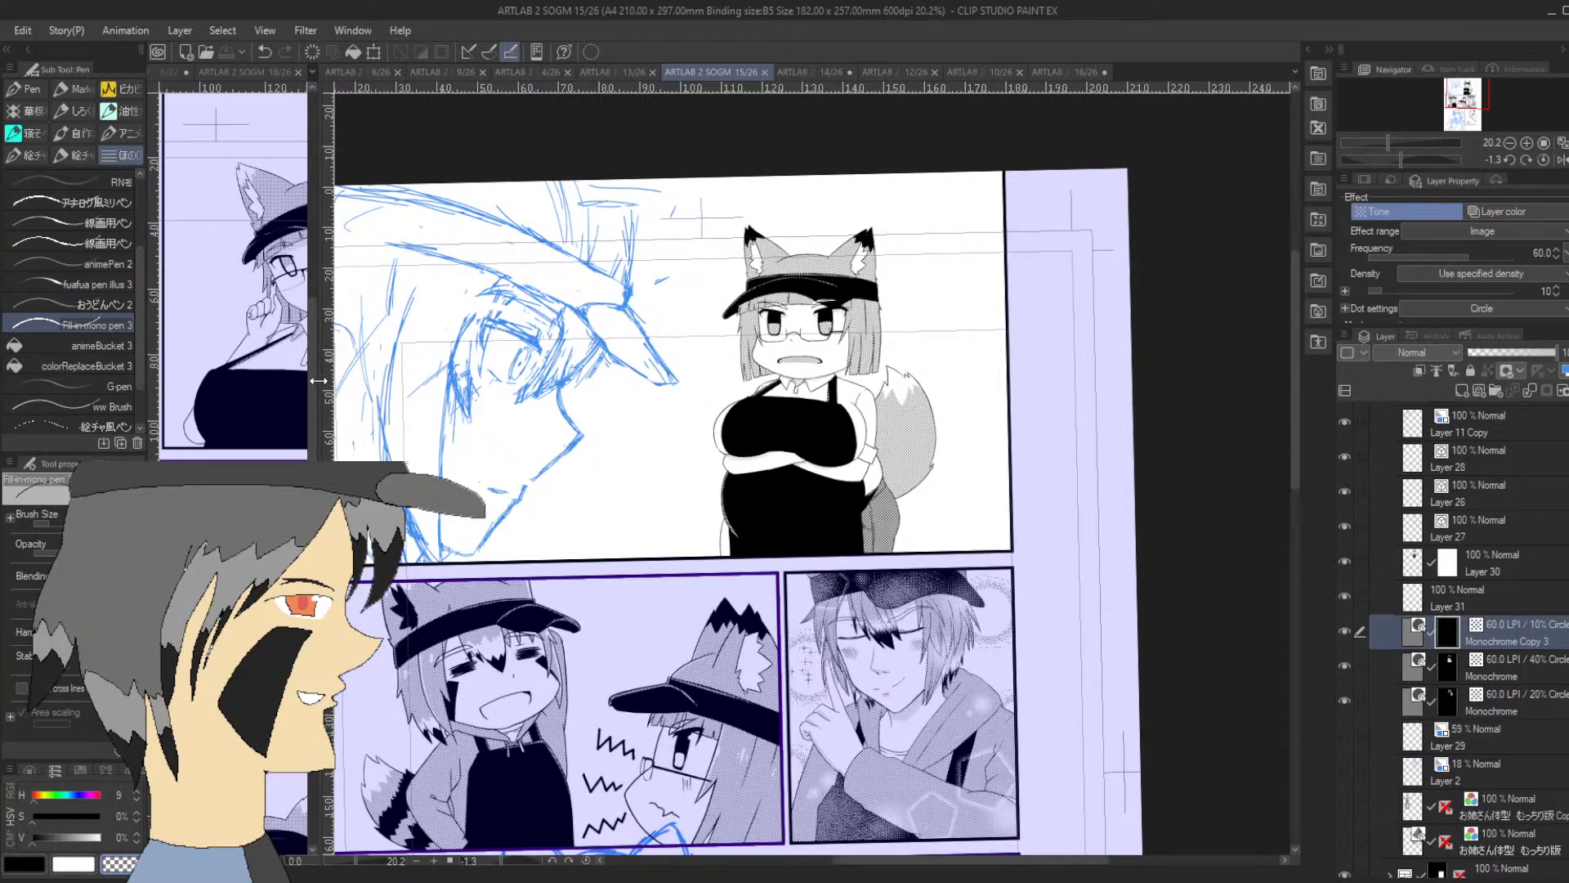
drag(318, 380, 457, 380)
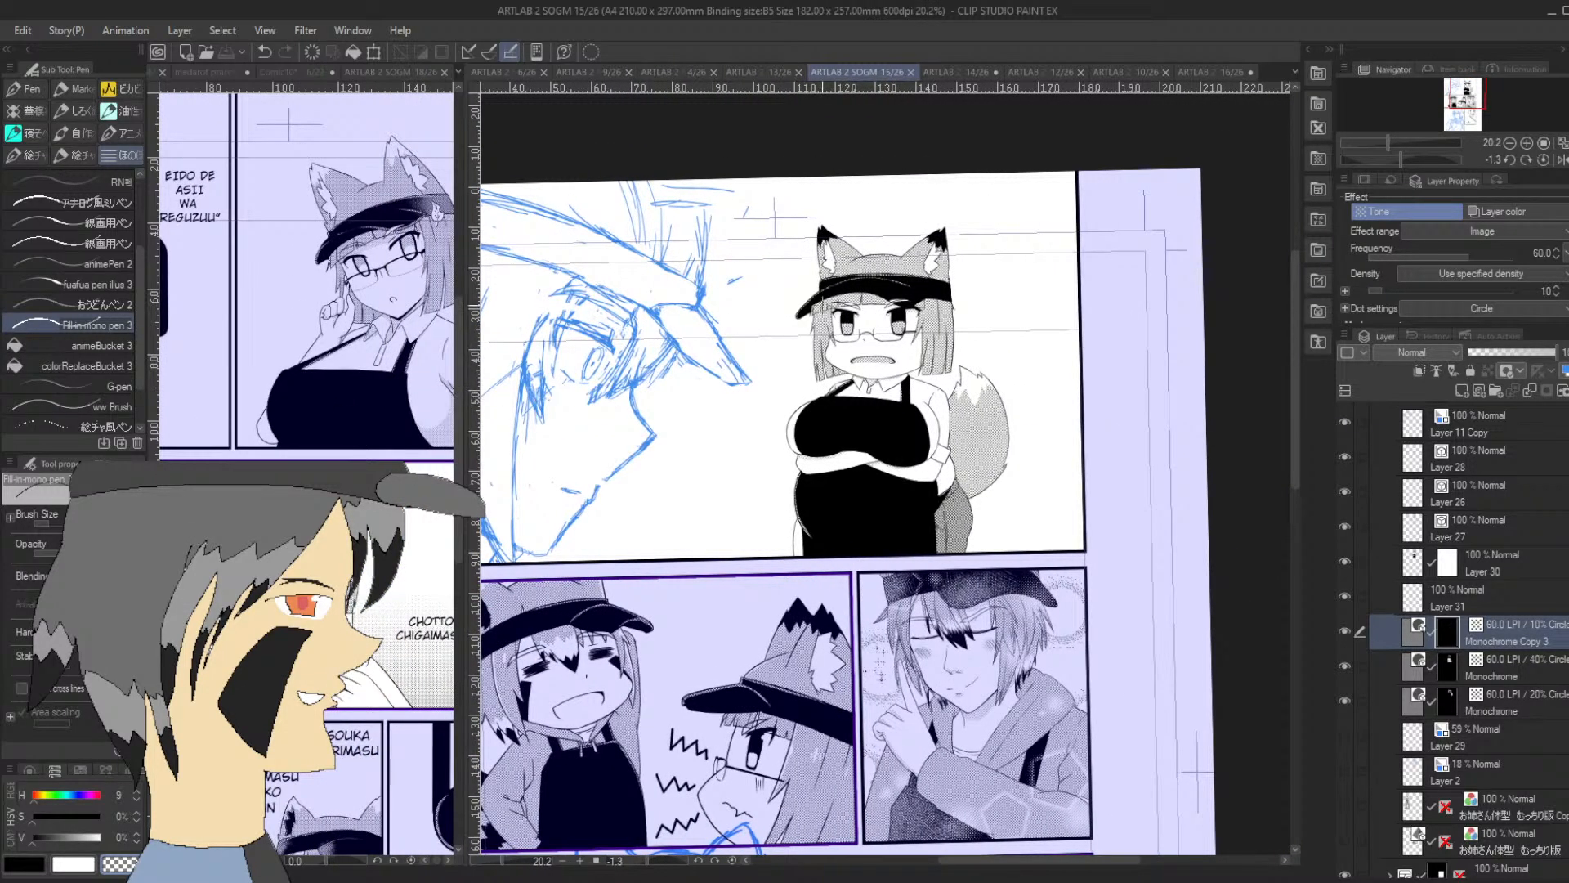
scroll(817, 327, up, 2)
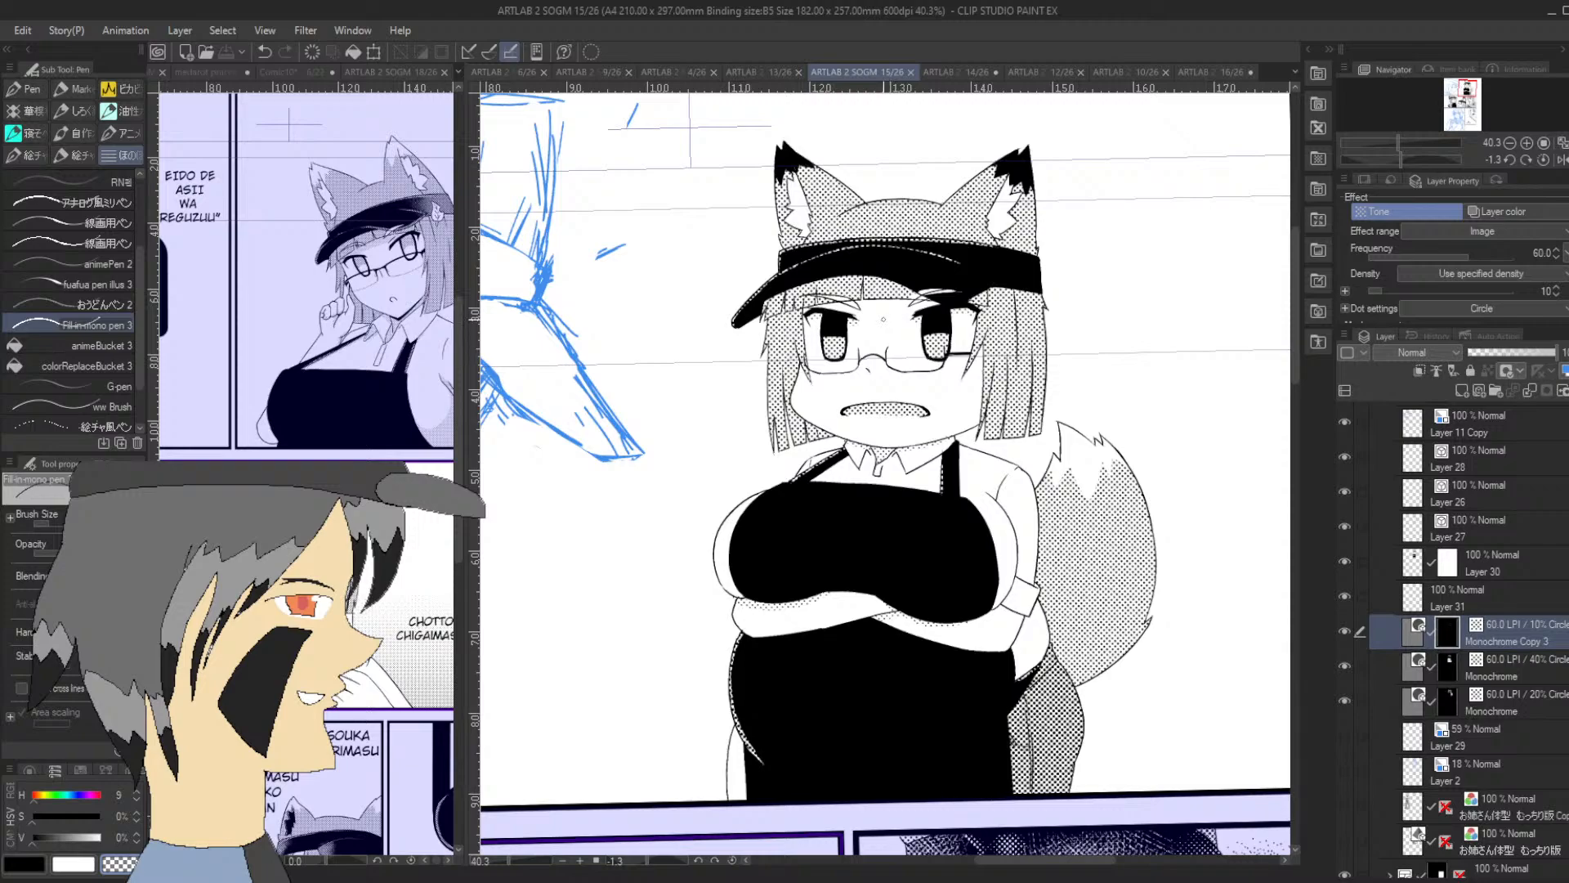